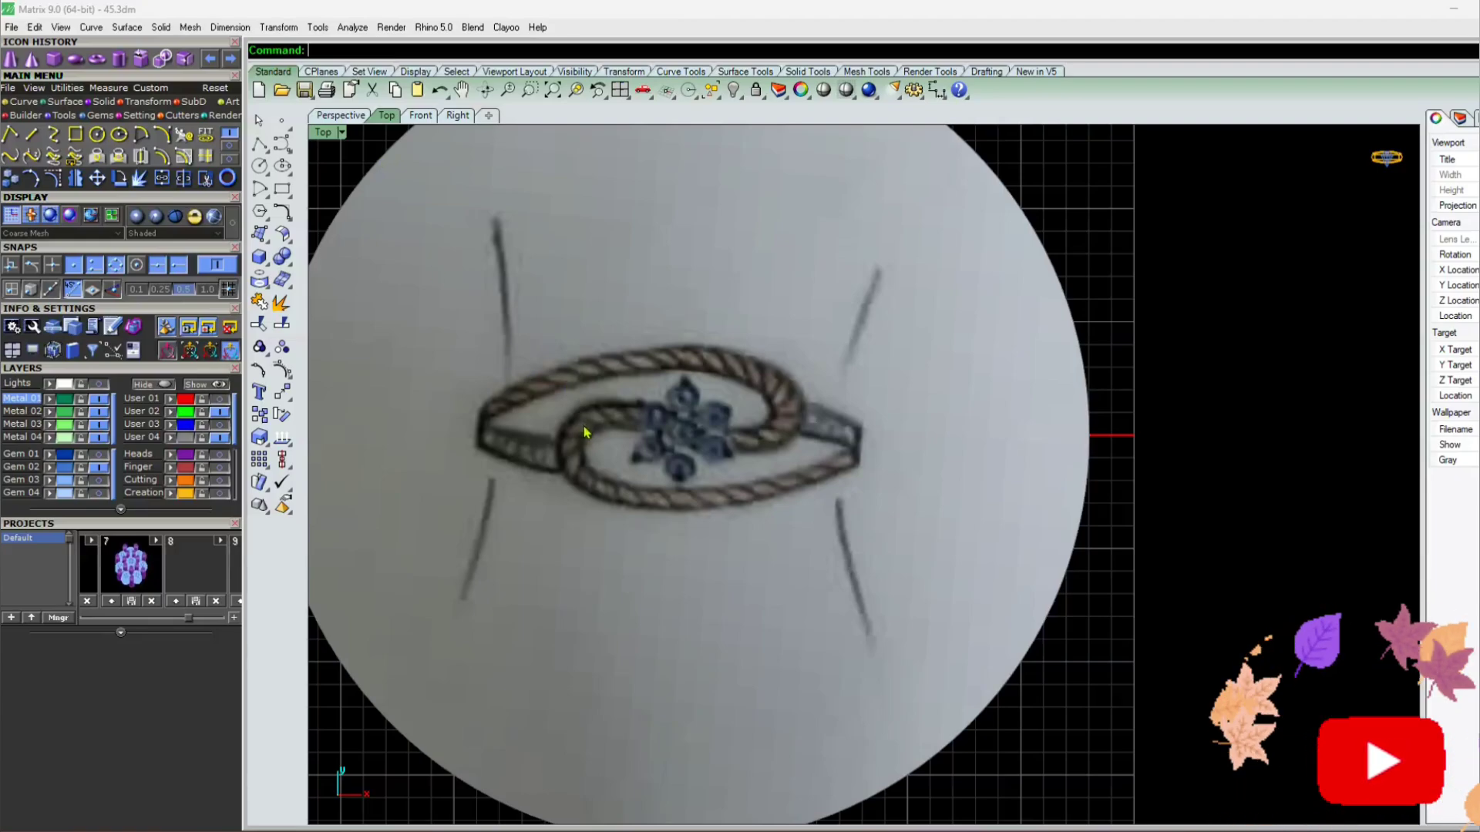
# Examine the hand-drawn rope ring sketch and the layout curves traced over it from different zoom levels
pyautogui.scroll(3, 632, 380)
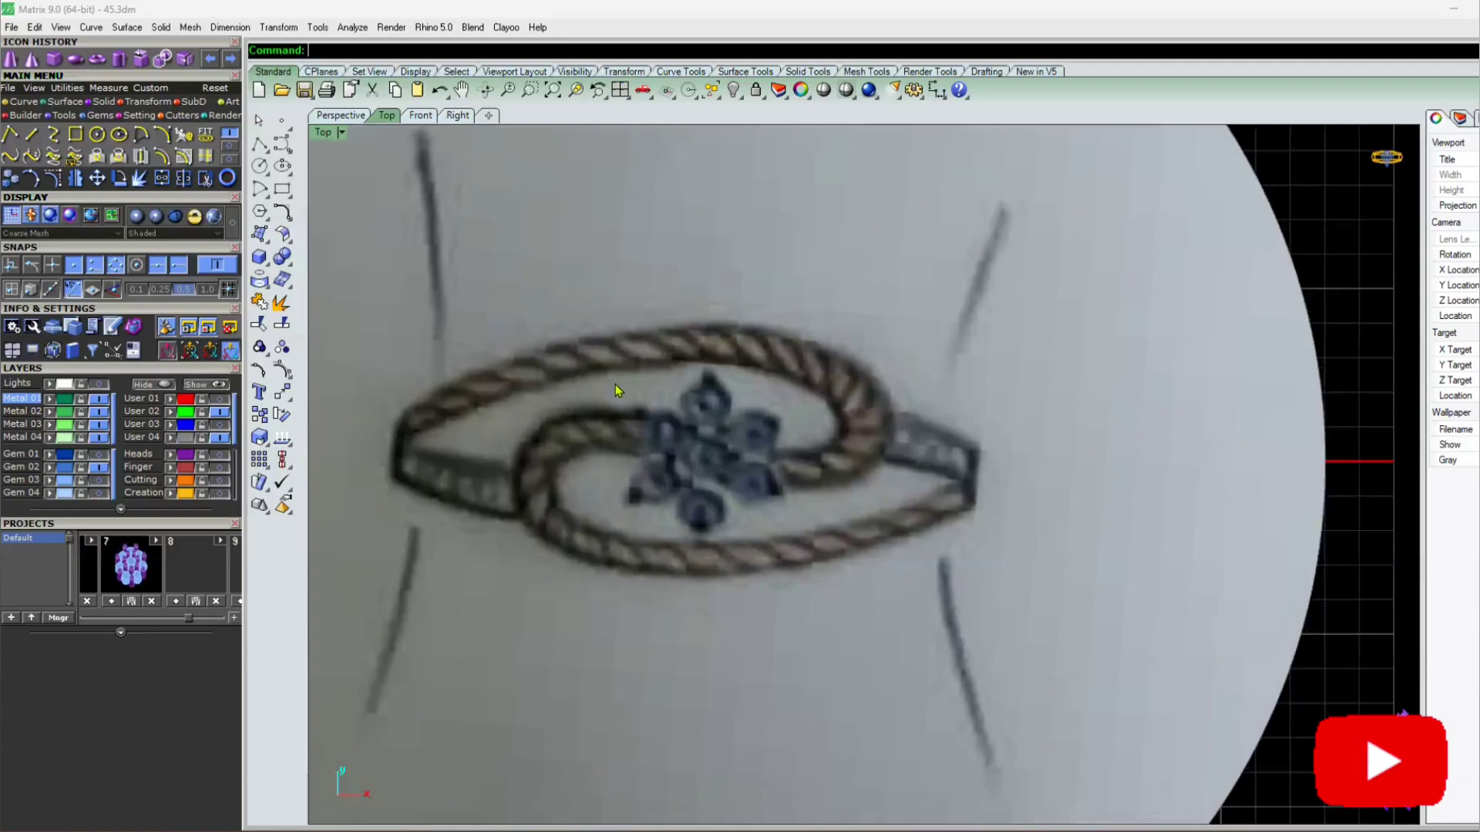
pyautogui.scroll(-8, 681, 407)
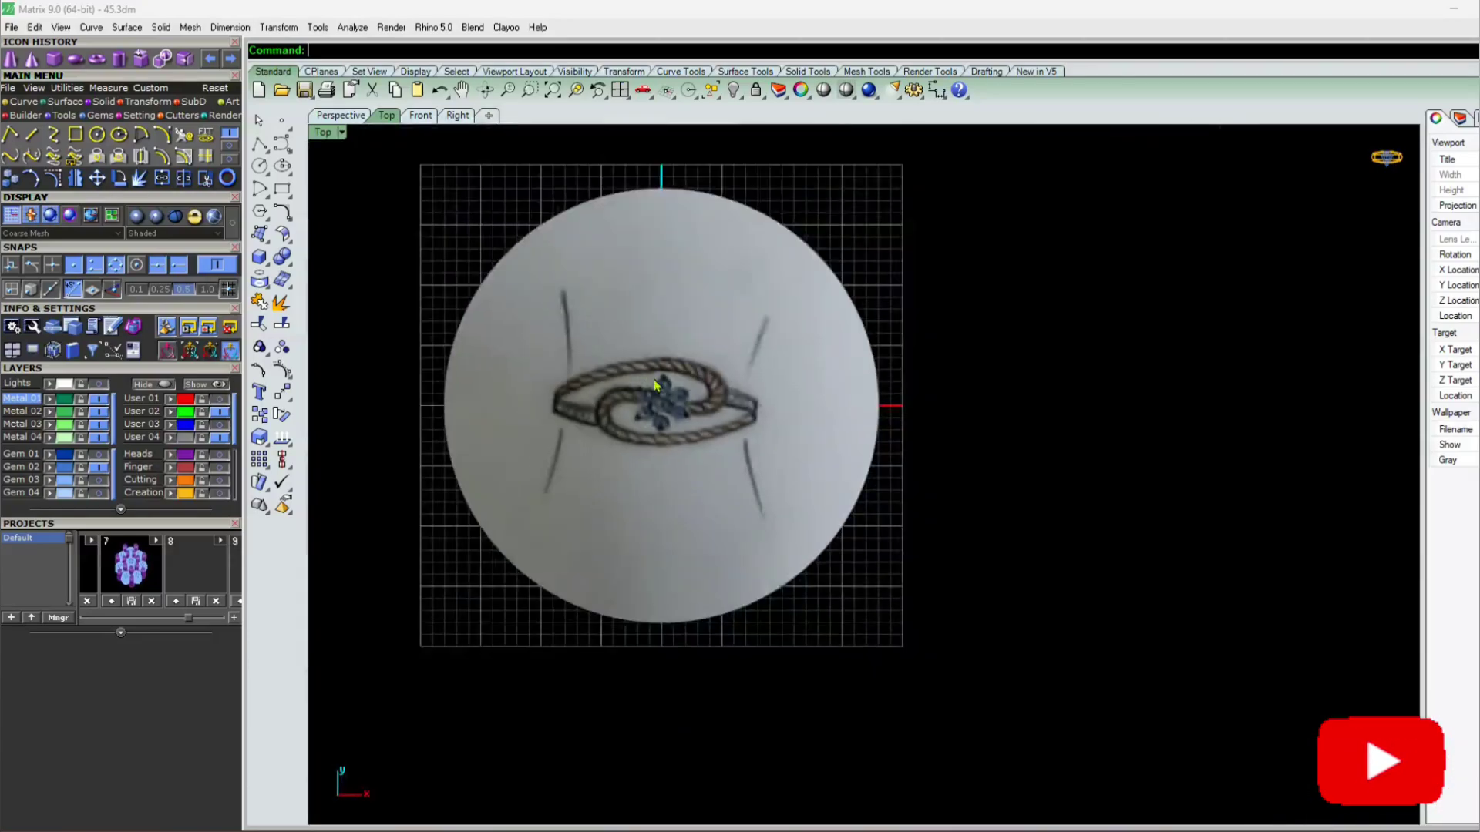
pyautogui.scroll(5, 681, 407)
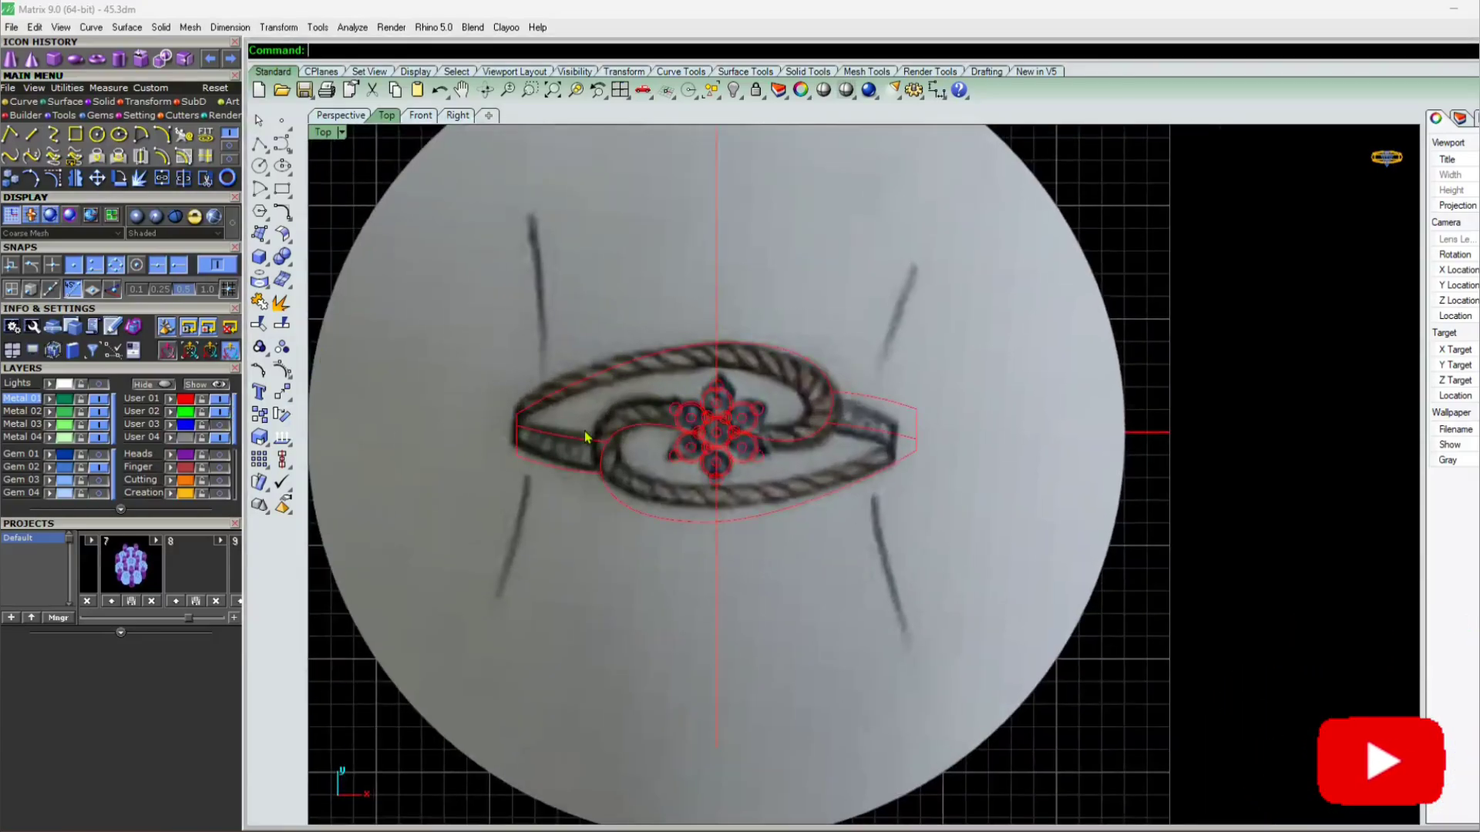
pyautogui.scroll(6, 746, 419)
pyautogui.moveTo(743, 419)
pyautogui.mouseDown(button='right')
pyautogui.moveTo(735, 399)
pyautogui.moveTo(767, 414)
pyautogui.mouseUp(button='right')
pyautogui.scroll(-4, 735, 396)
pyautogui.hotkey('ctrl', 'a')
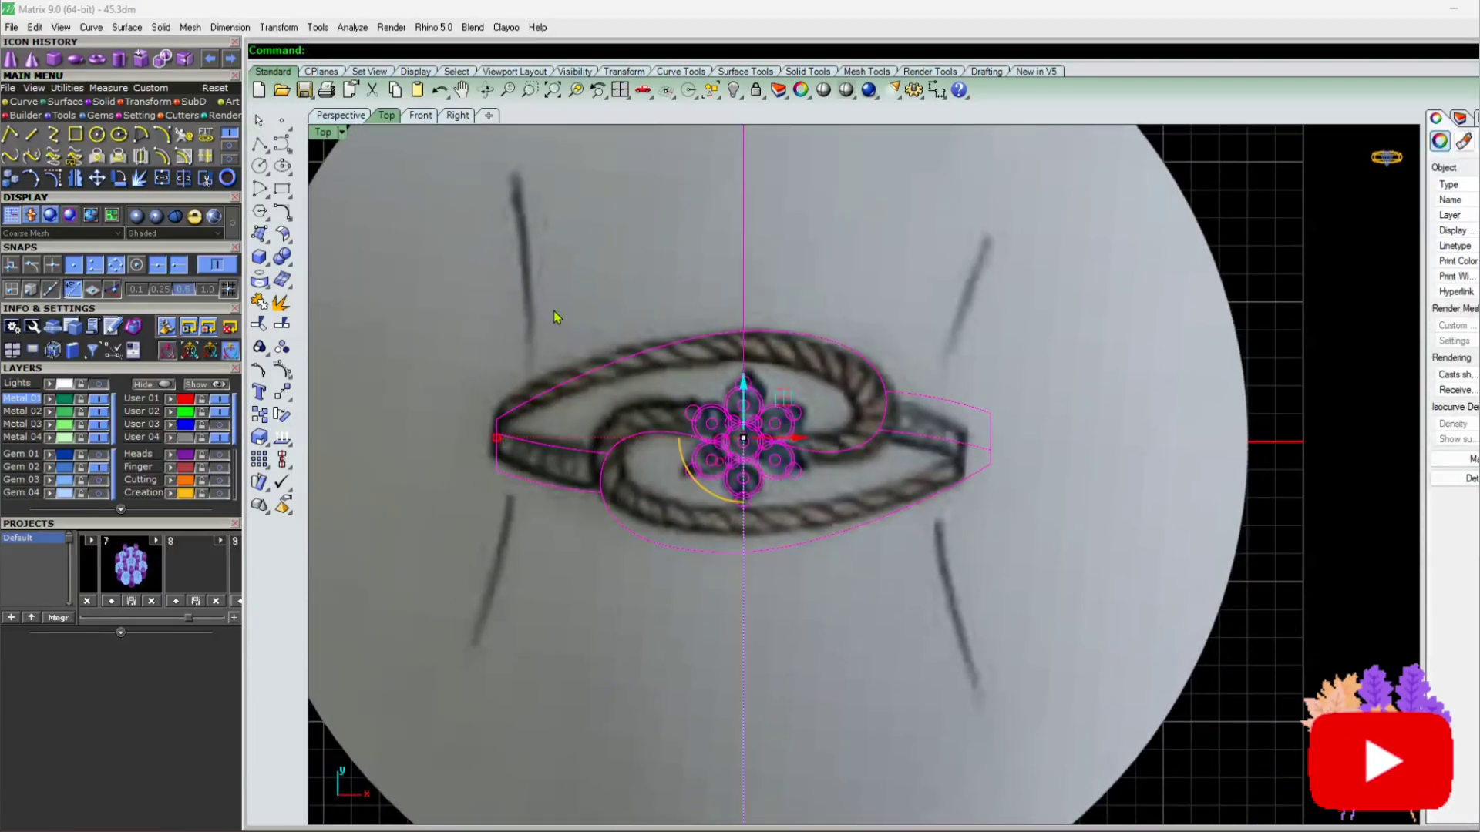
pyautogui.click(556, 318)
pyautogui.scroll(4, 748, 420)
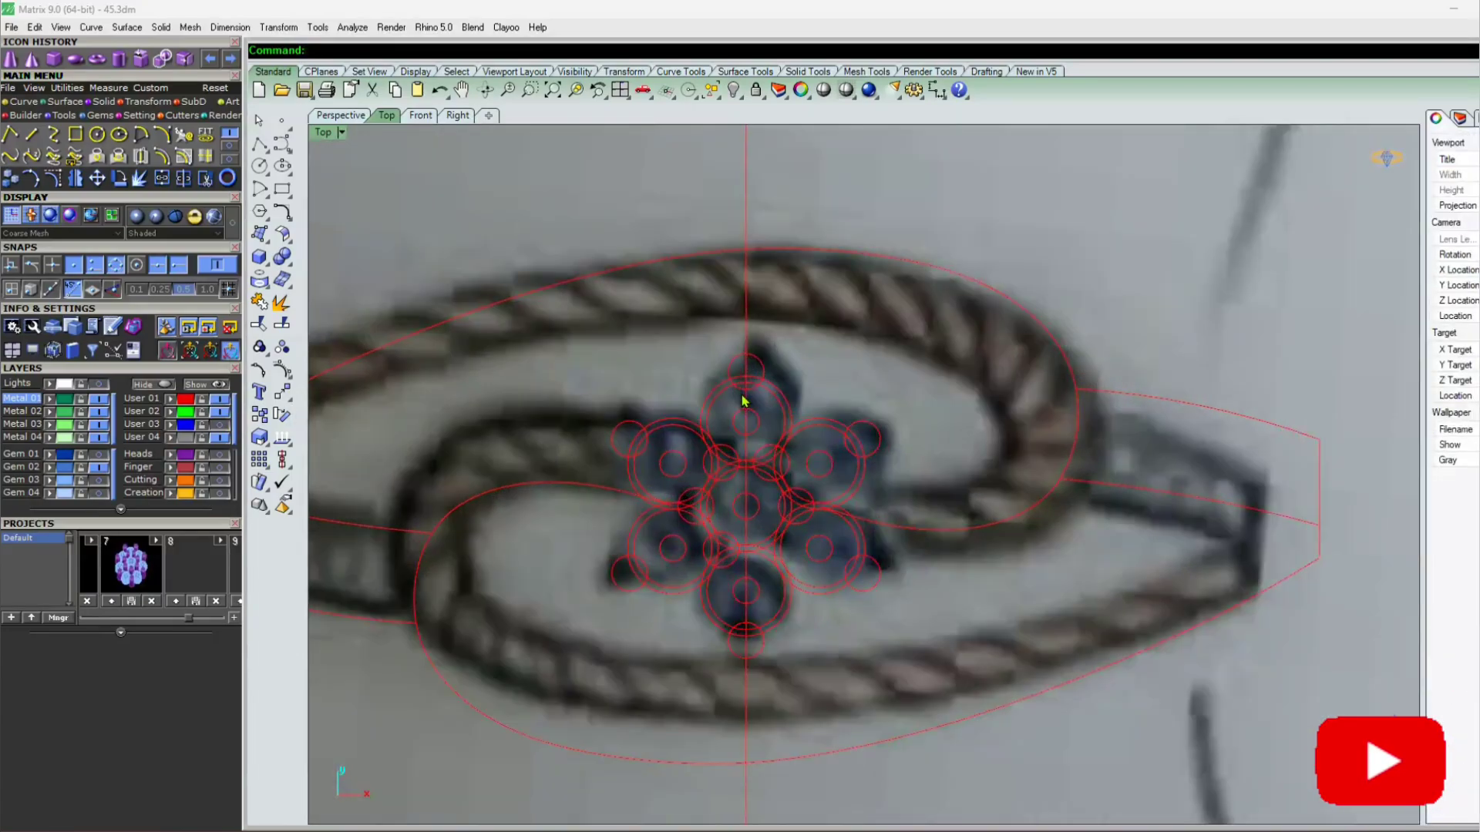
pyautogui.scroll(-2, 634, 424)
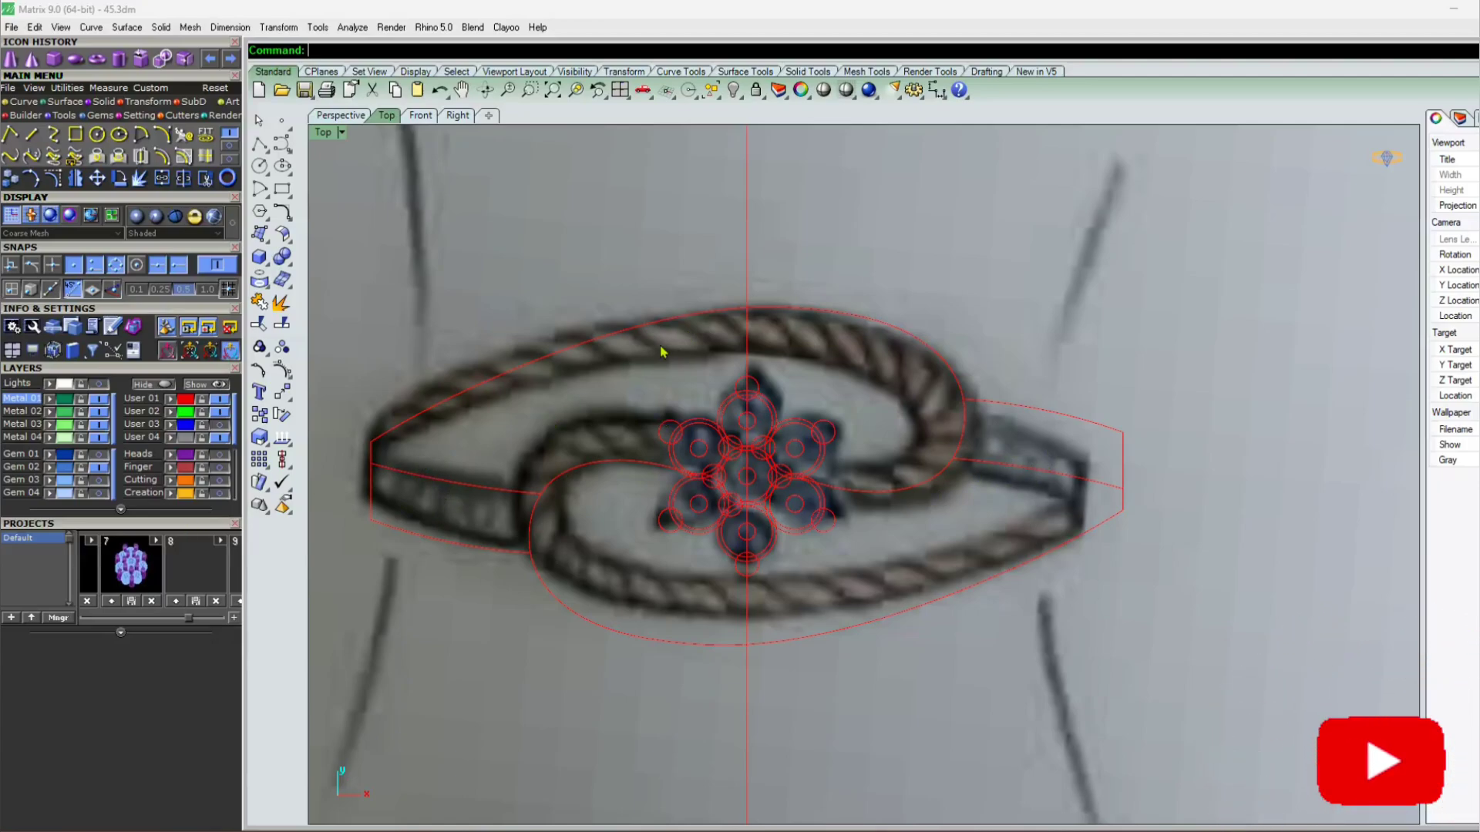
pyautogui.scroll(-5, 713, 401)
pyautogui.scroll(4, 719, 451)
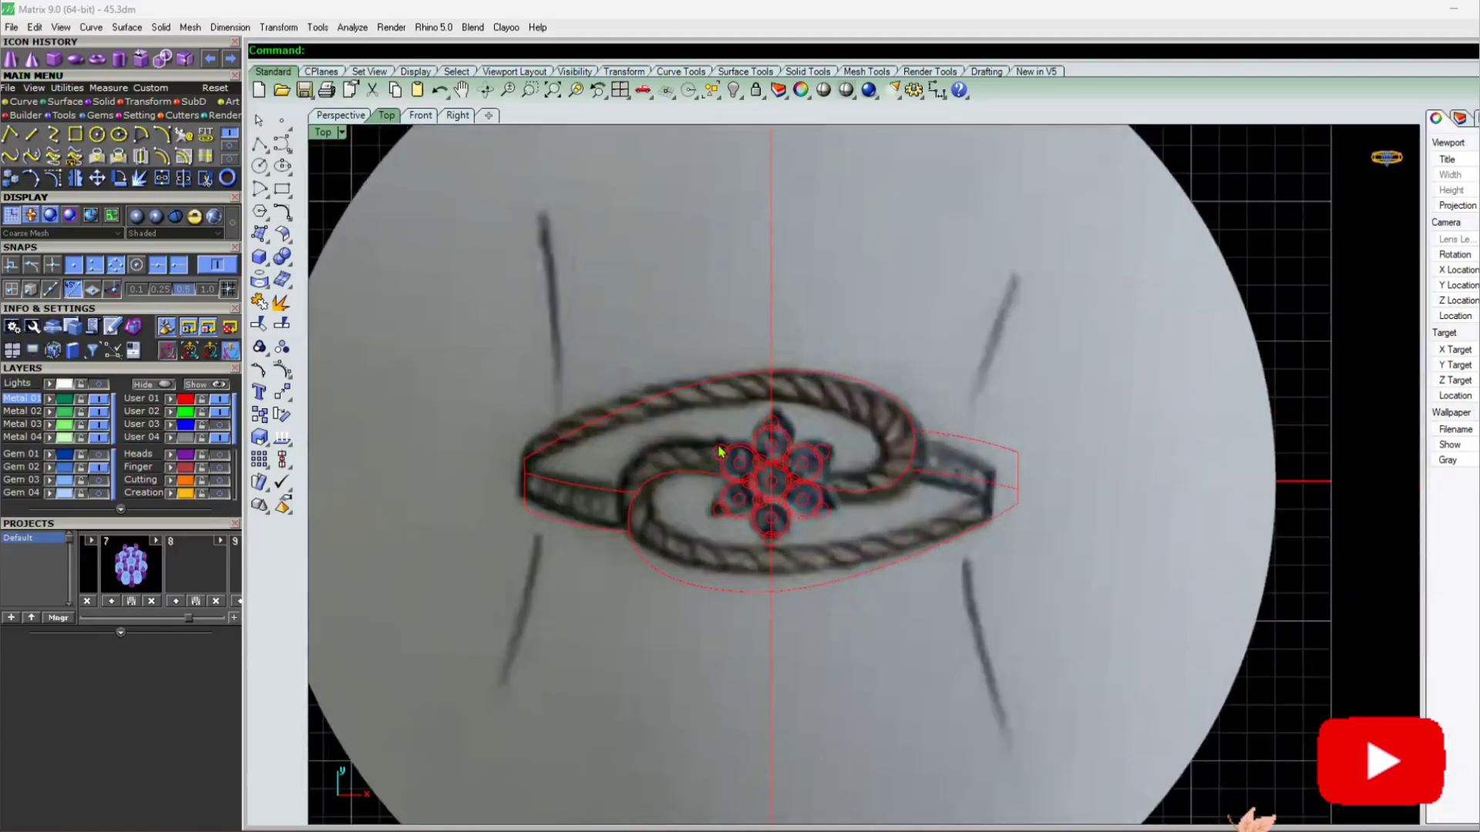
pyautogui.scroll(8, 627, 487)
pyautogui.scroll(-2, 621, 485)
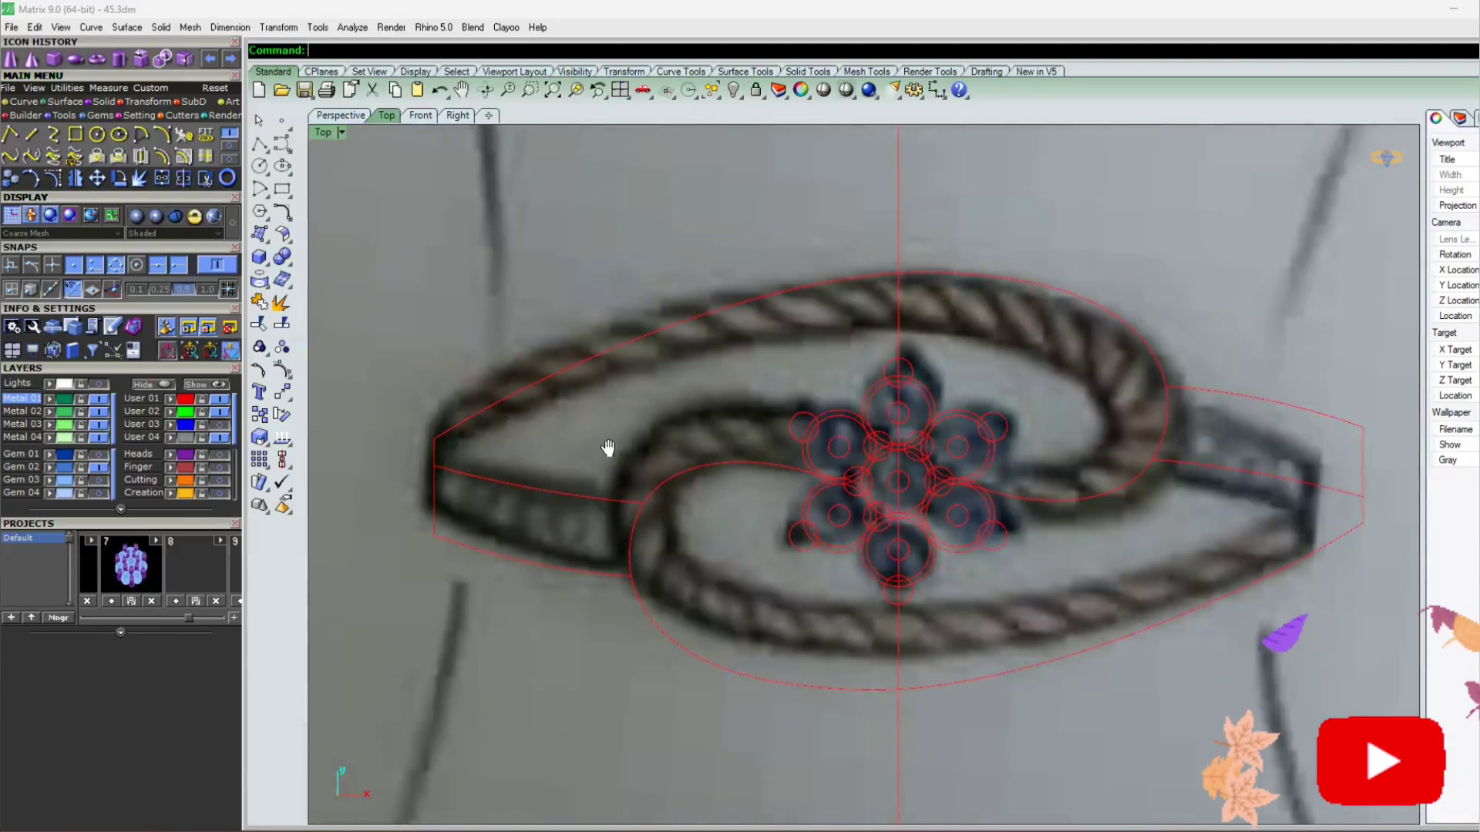
pyautogui.moveTo(610, 451); pyautogui.dragTo(602, 433, button='right')
# Hide the User 04 layer that holds the reference sketch
pyautogui.click(220, 441)
pyautogui.scroll(-2, 627, 465)
pyautogui.scroll(-1, 638, 340)
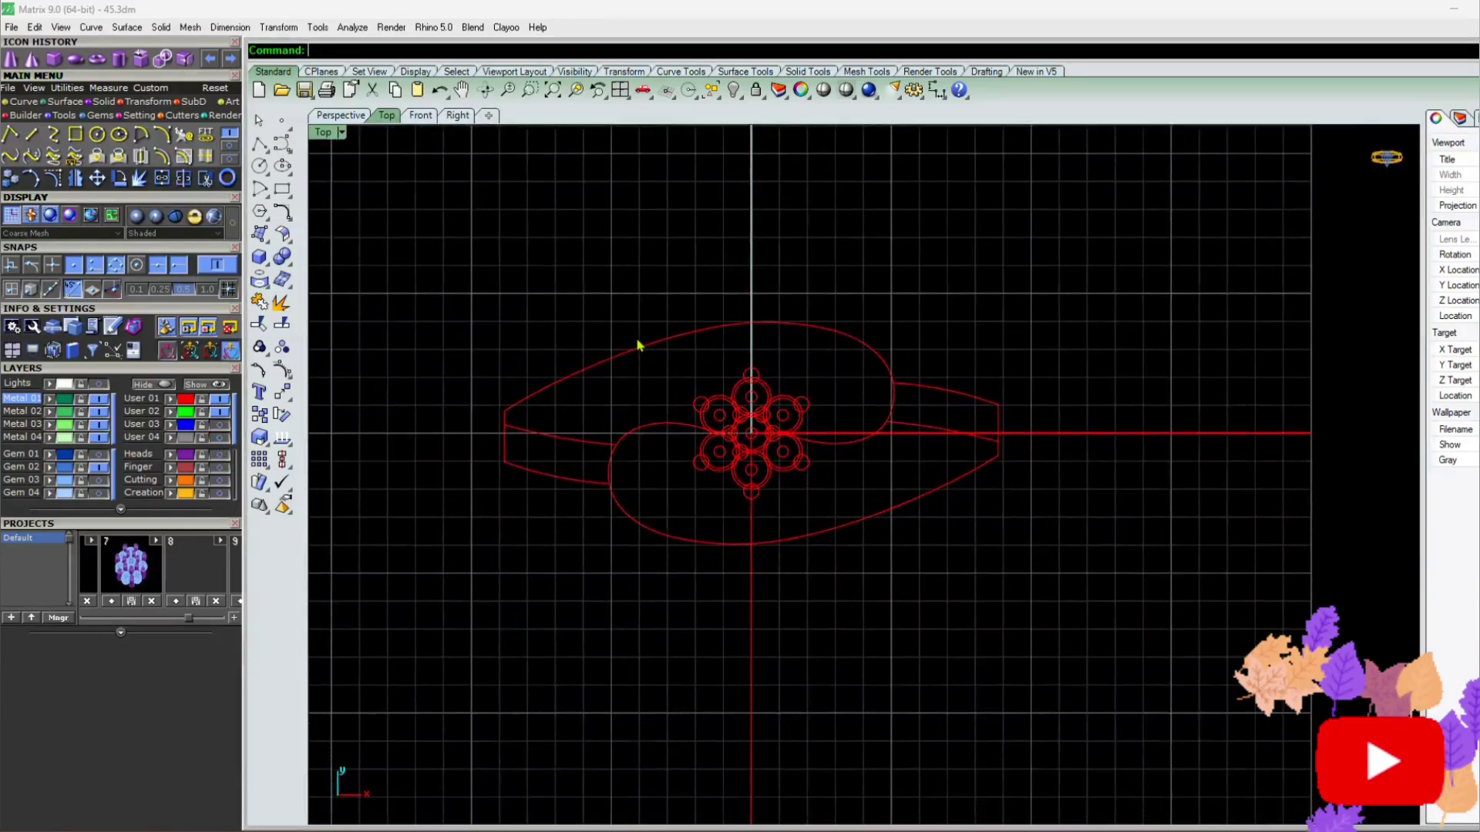
pyautogui.scroll(3, 676, 434)
# Delete the lower rope curve and the right shoulder curves with their end edge, and undo the deletions
pyautogui.hotkey('ctrl', 'a')
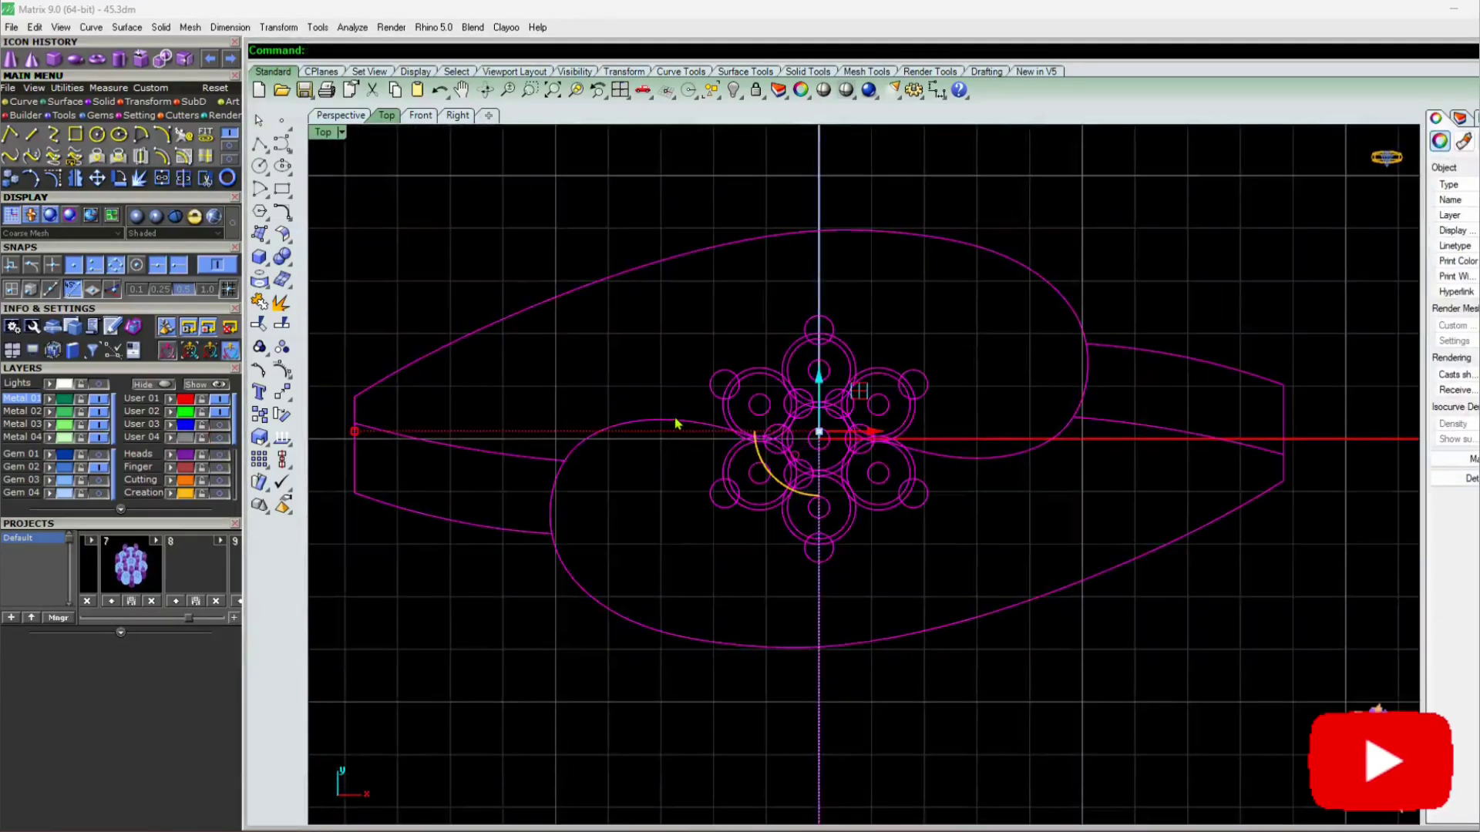
pyautogui.moveTo(661, 555); pyautogui.dragTo(635, 678)
pyautogui.press('Delete')
pyautogui.moveTo(1297, 348); pyautogui.dragTo(1264, 500)
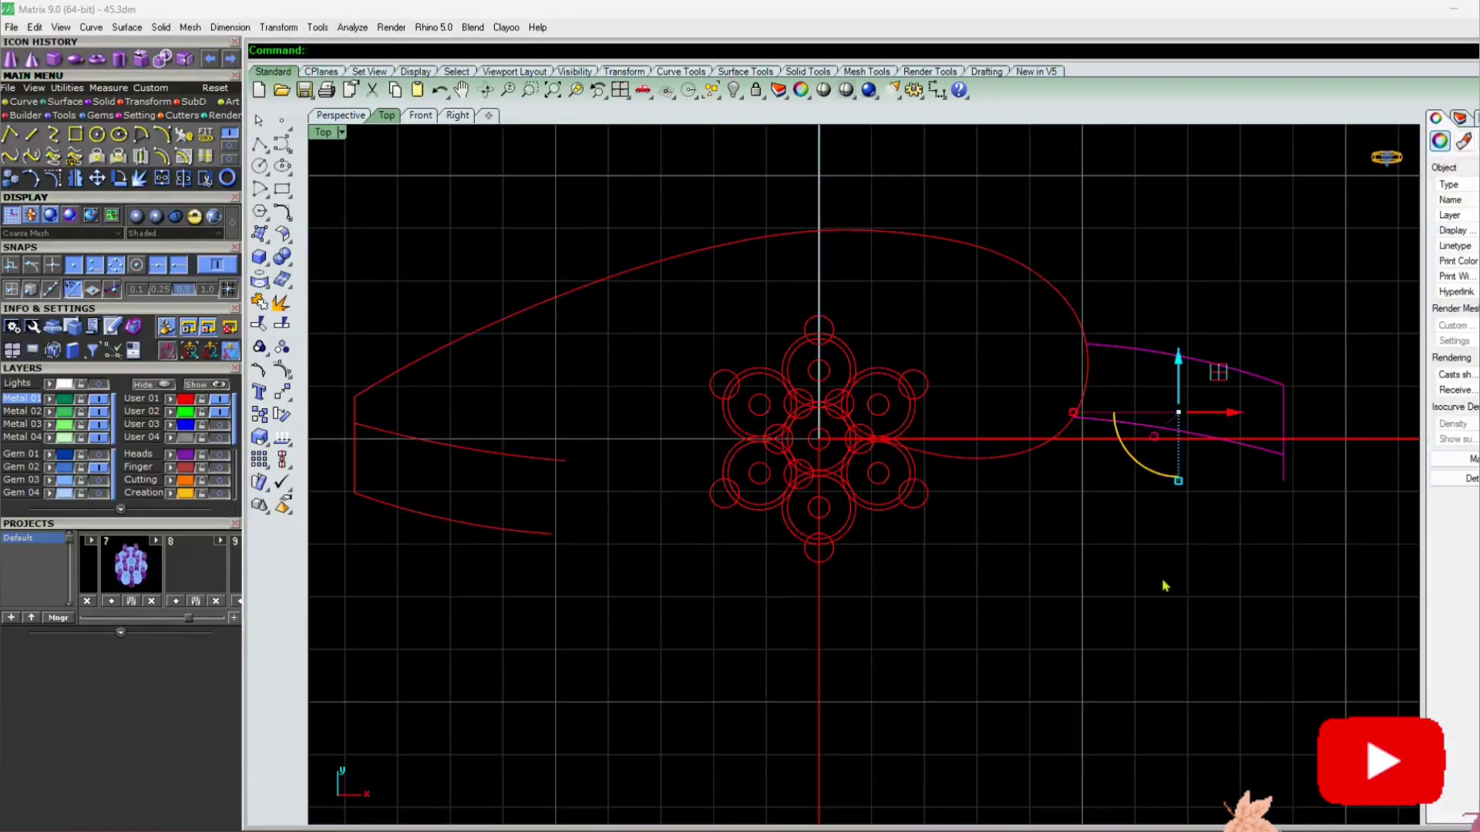
pyautogui.press('Delete')
pyautogui.scroll(-2, 1153, 585)
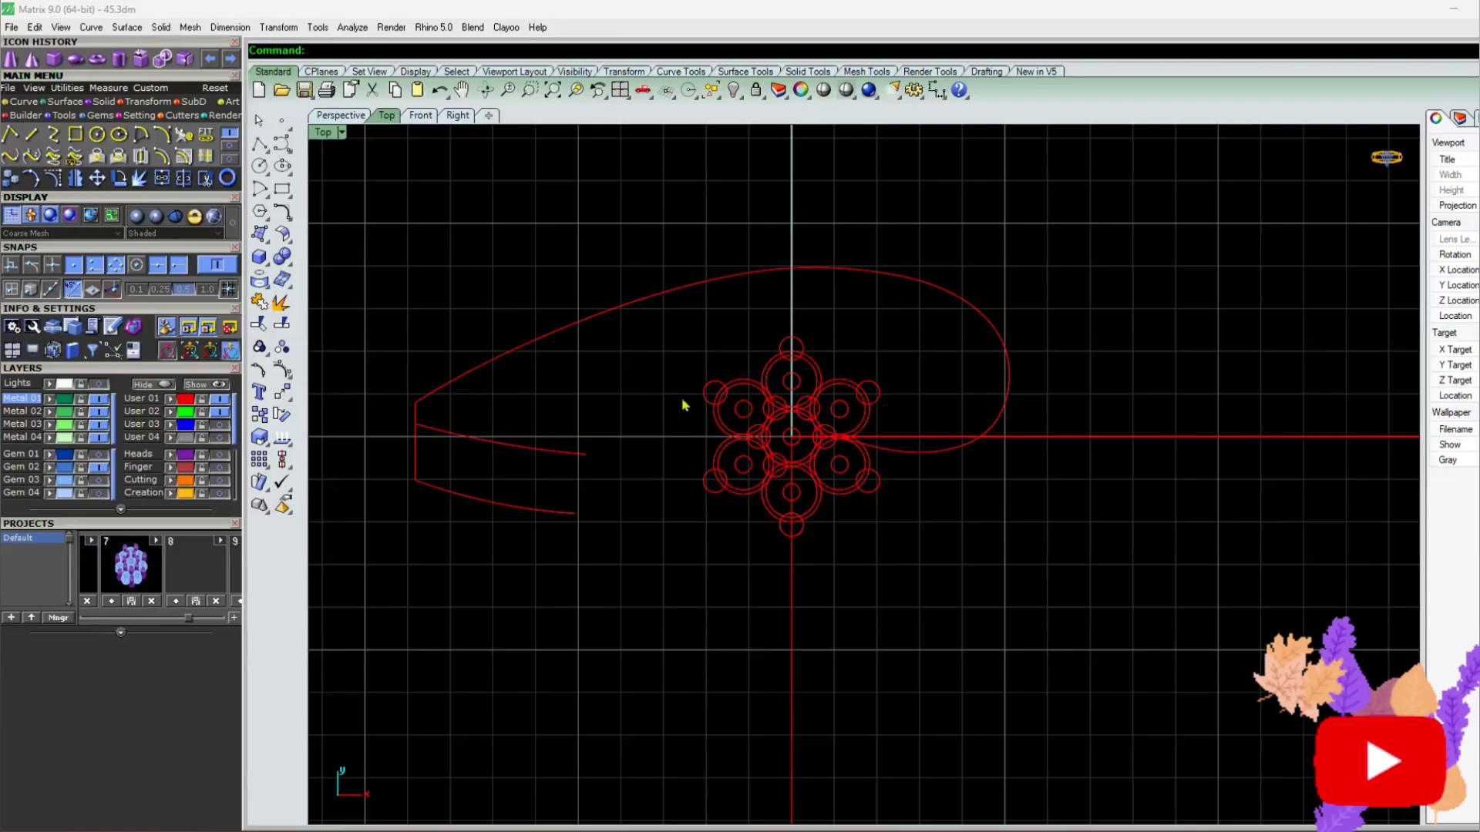
pyautogui.hotkey('ctrl', 'z')
pyautogui.press('Escape')
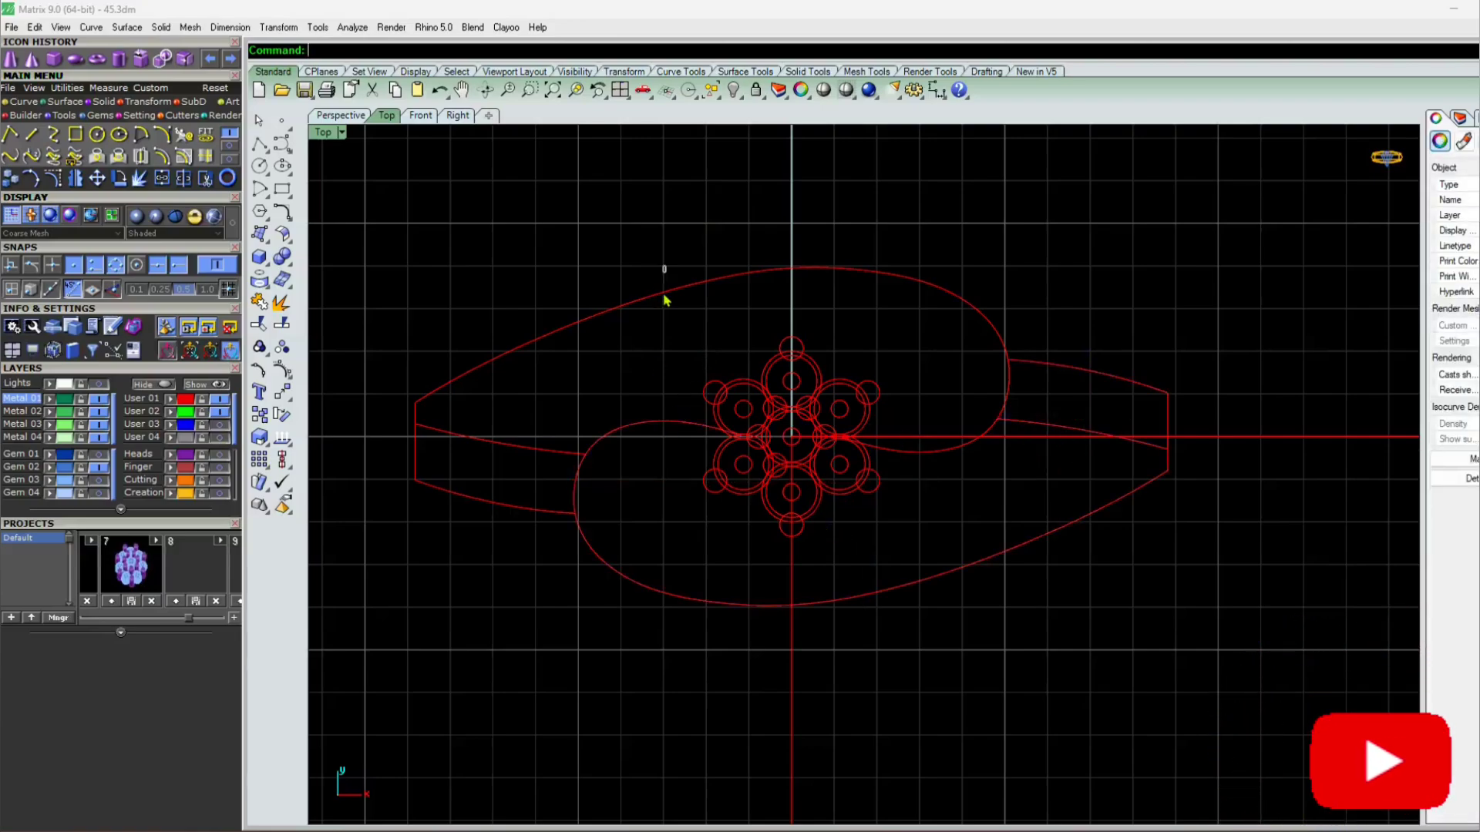
# Delete the upper rope curve and the right shoulder curves, and undo the deletions
pyautogui.click(659, 307)
pyautogui.press('Delete')
pyautogui.moveTo(1051, 288); pyautogui.dragTo(990, 428)
pyautogui.press('Delete')
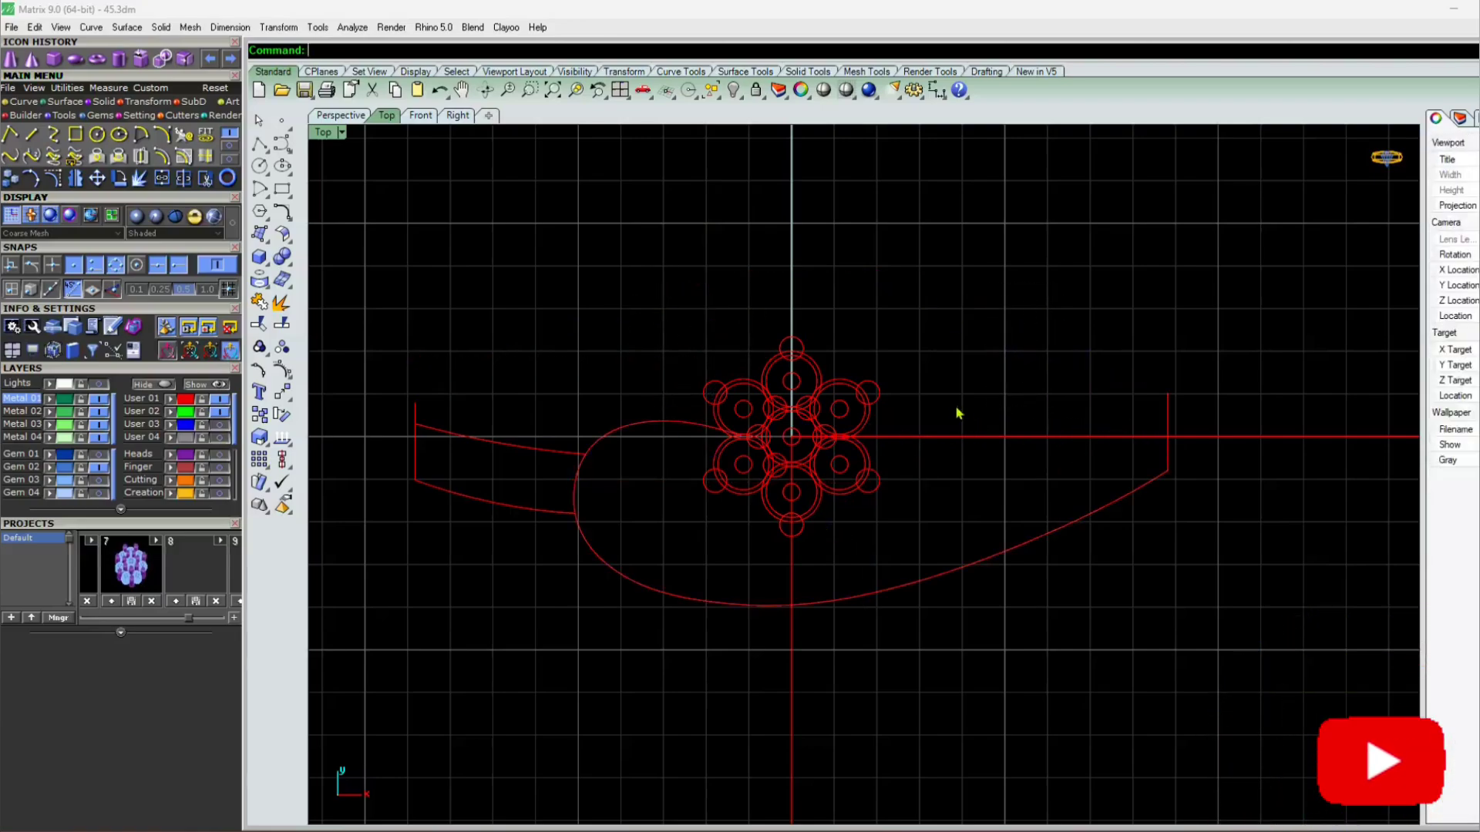
pyautogui.scroll(3, 478, 436)
pyautogui.scroll(-5, 568, 396)
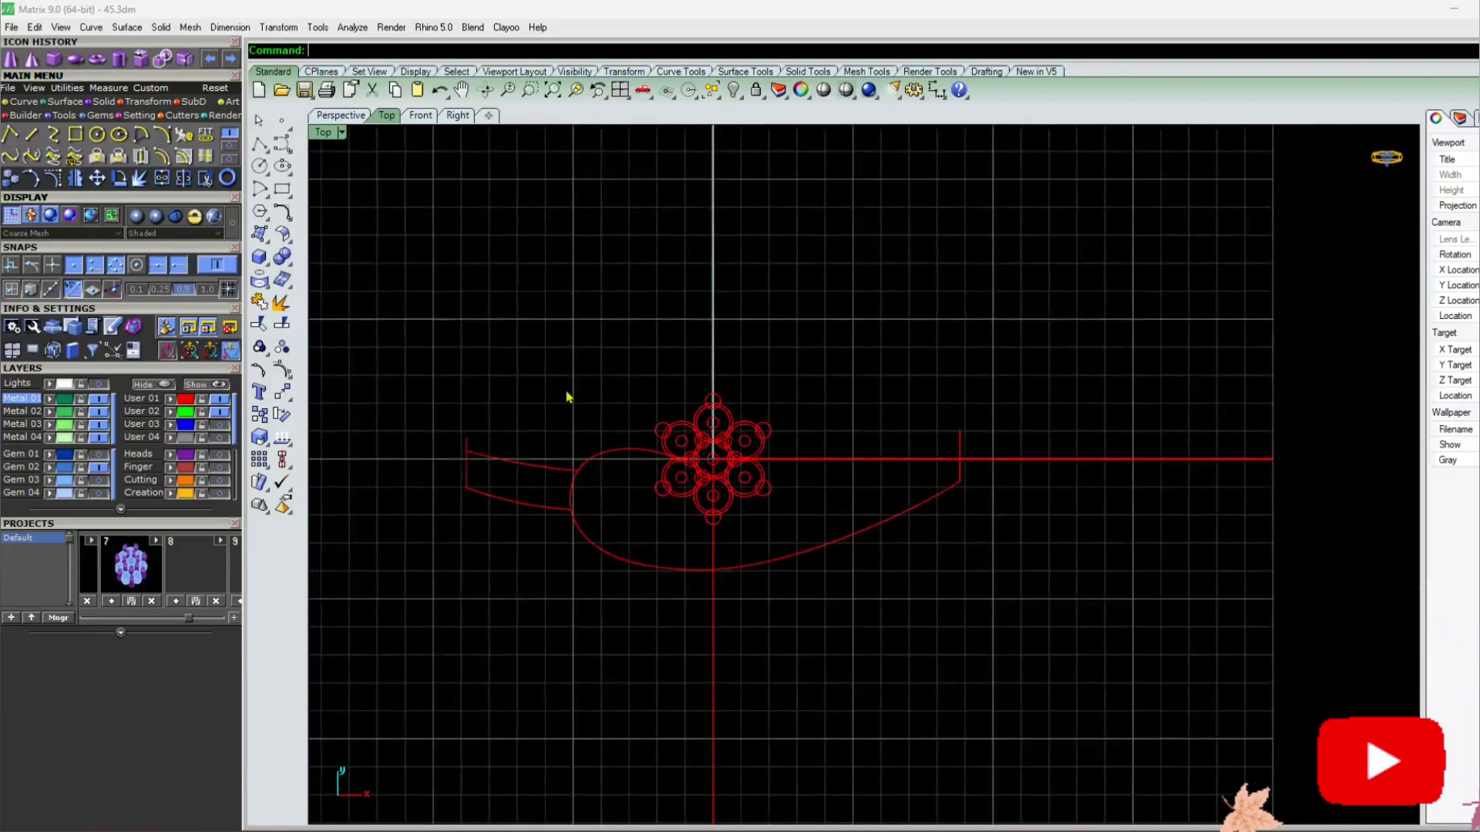
pyautogui.scroll(3, 542, 444)
pyautogui.scroll(-3, 552, 432)
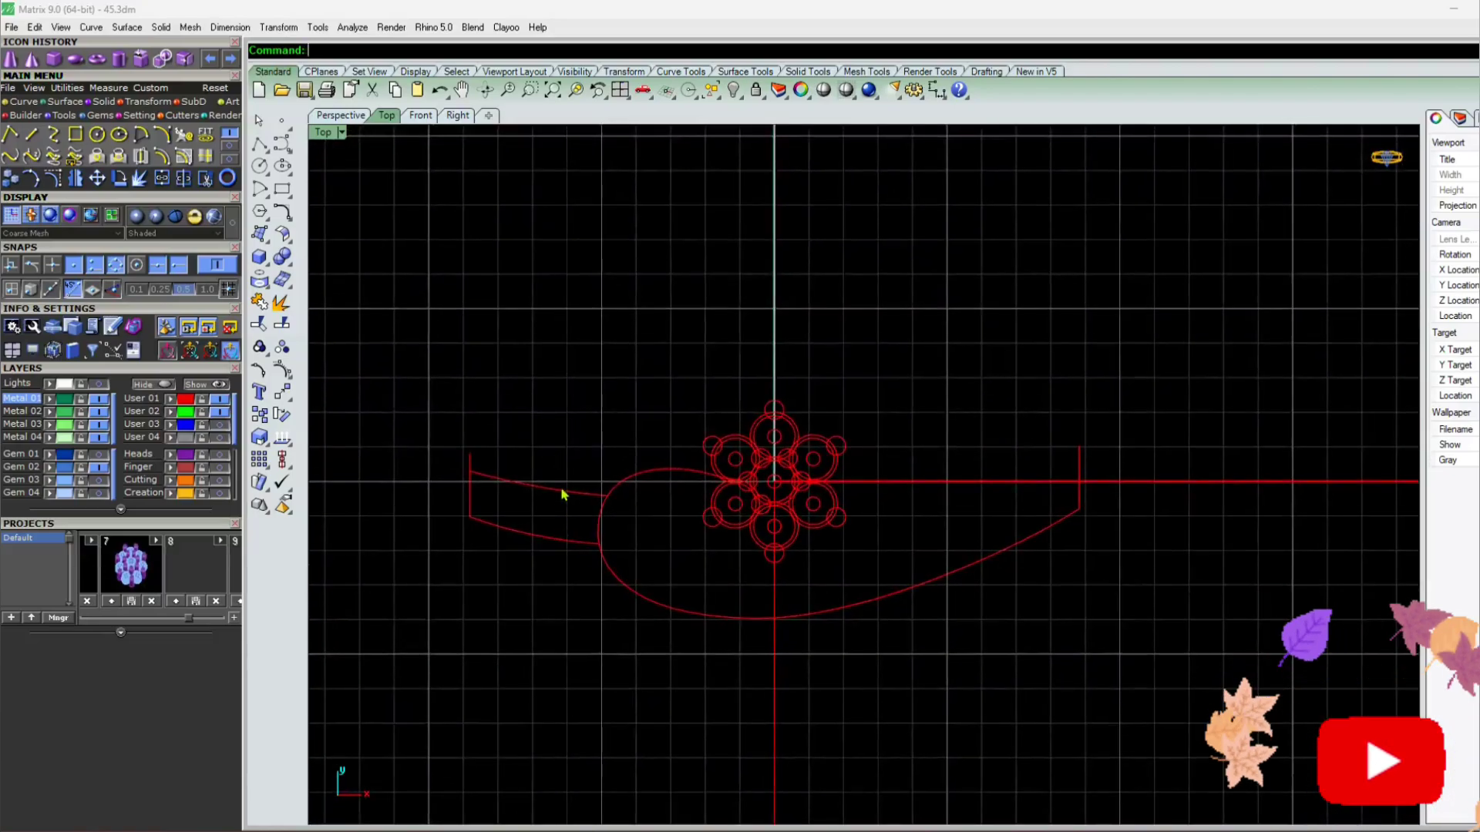
pyautogui.hotkey('ctrl', 'z')
pyautogui.click(824, 296)
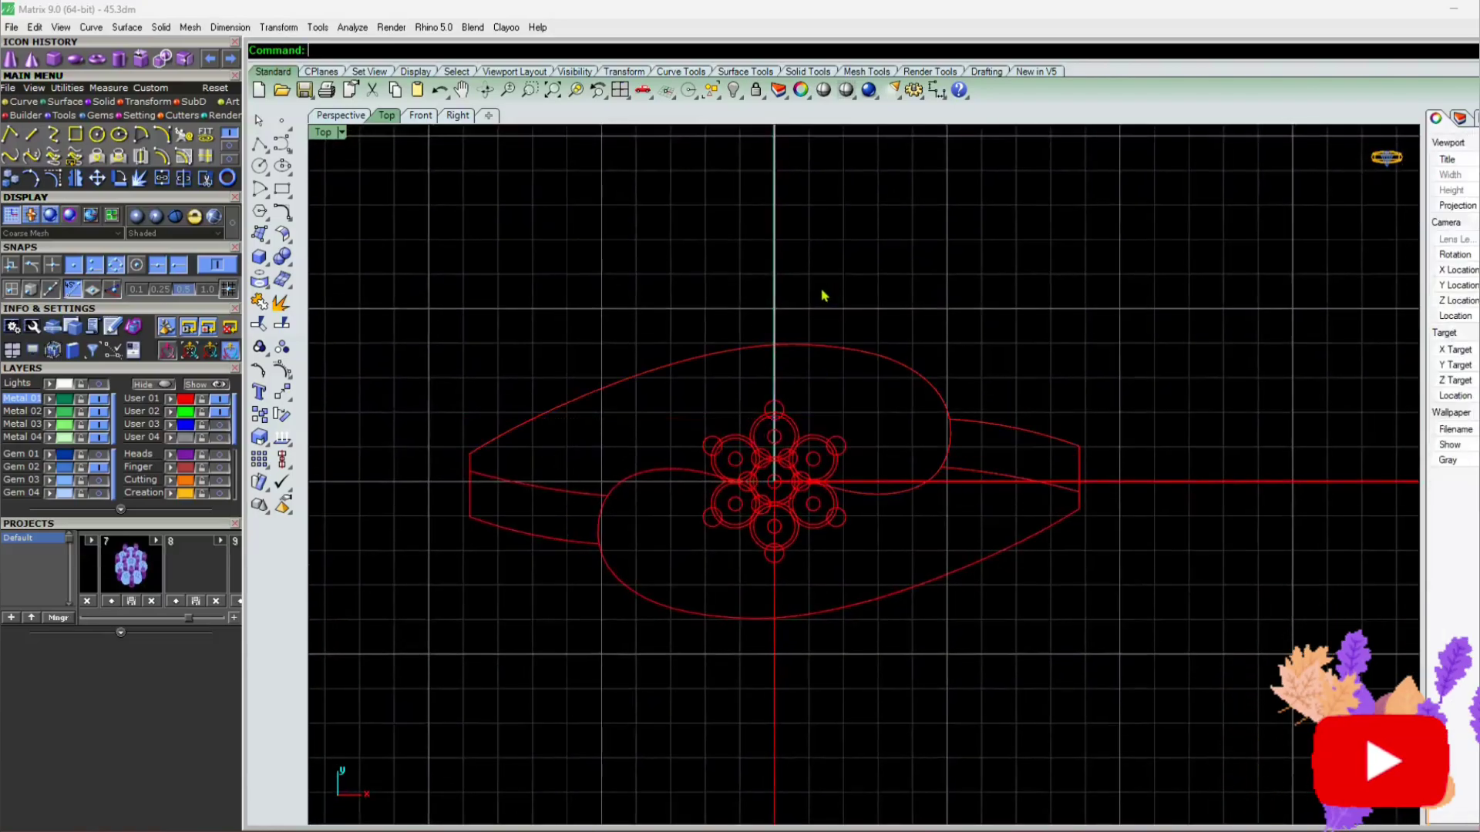
pyautogui.click(710, 488)
pyautogui.click(815, 295)
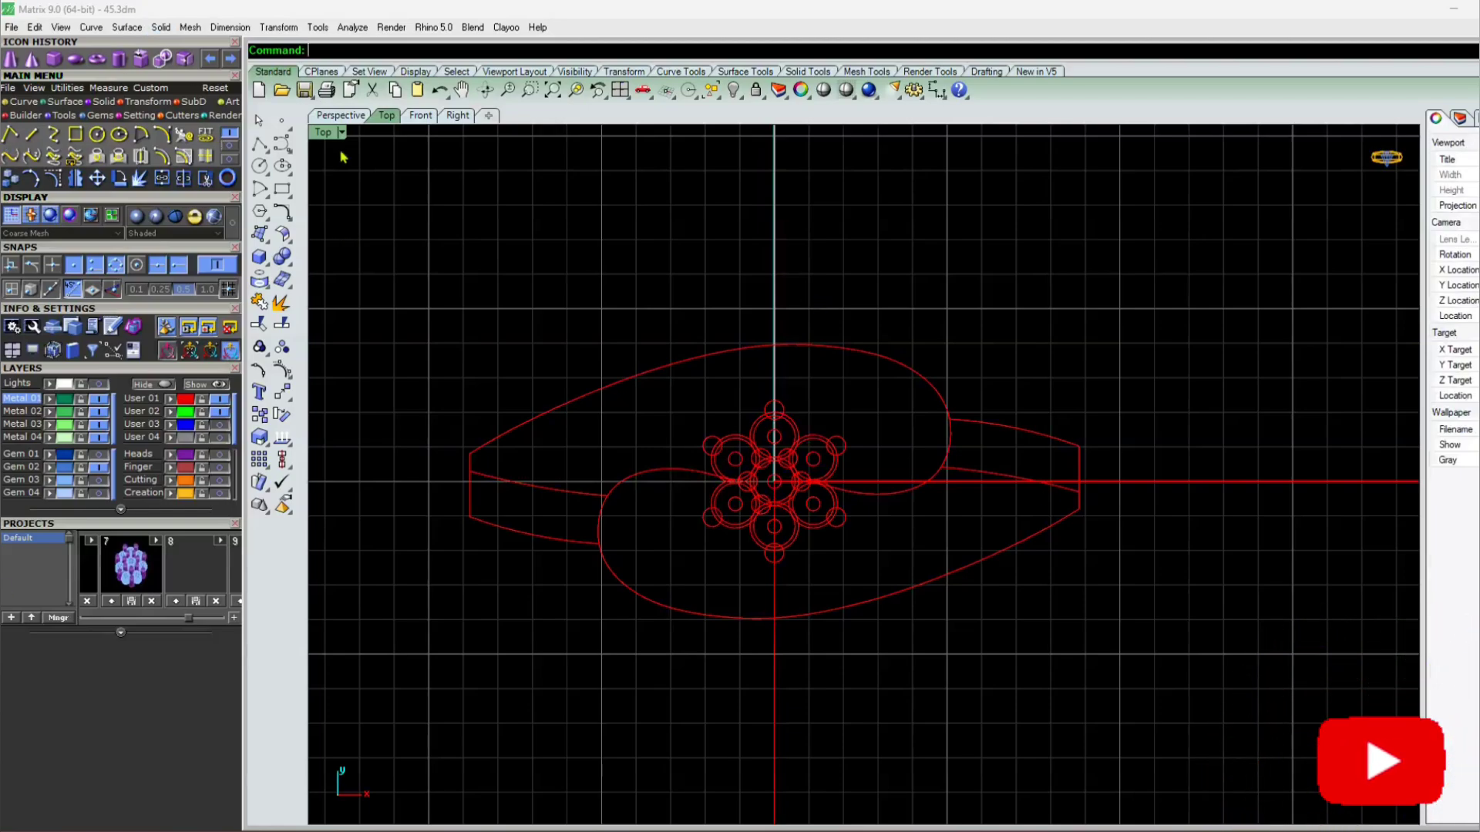
# In the Perspective view, hide the User 01 layer and show the Cutting layer with the ring guide curves
pyautogui.click(337, 119)
pyautogui.moveTo(854, 564); pyautogui.dragTo(849, 487, button='right')
pyautogui.scroll(4, 848, 486)
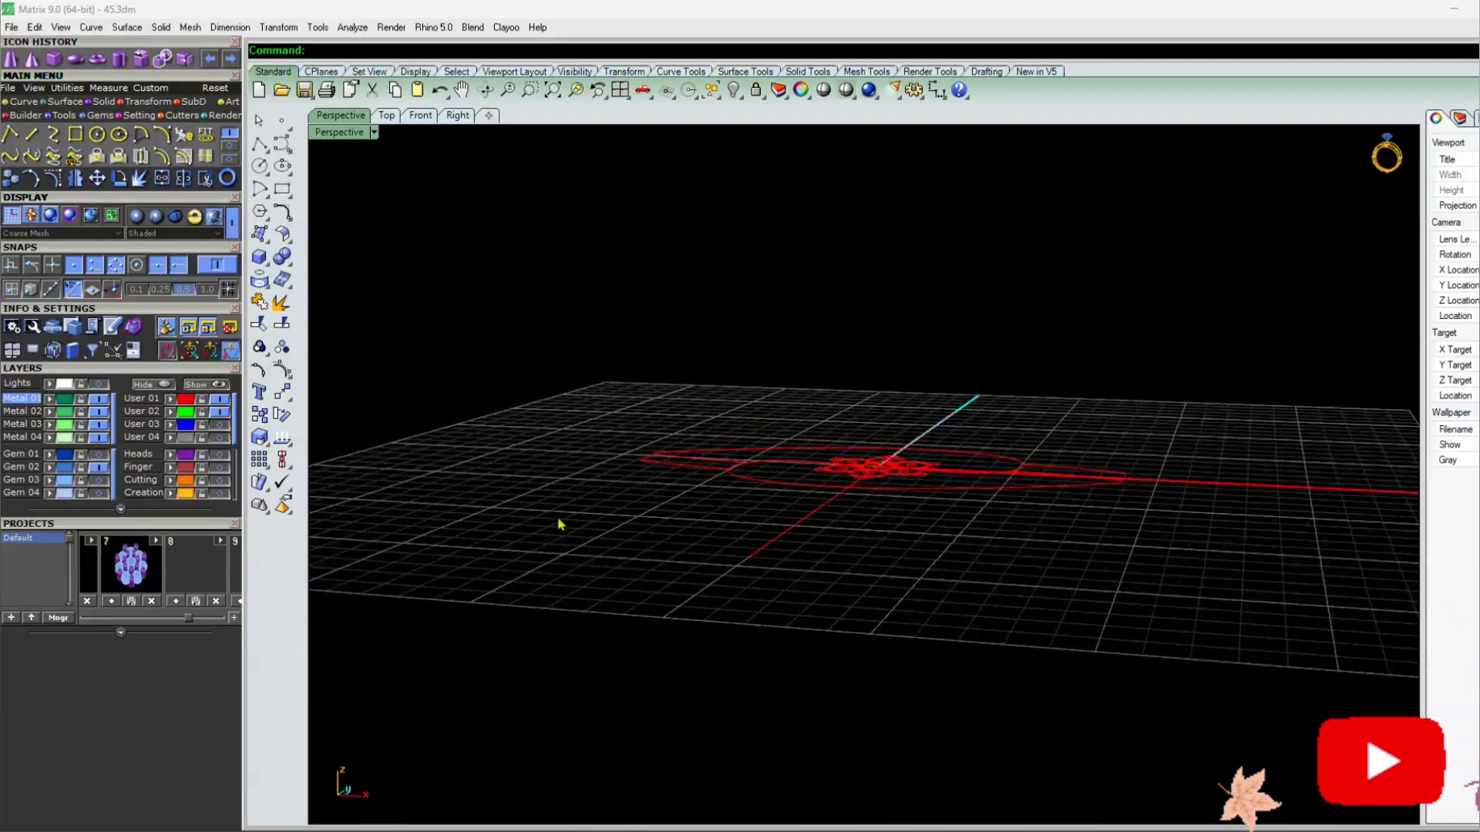
pyautogui.moveTo(561, 522); pyautogui.dragTo(641, 524, button='right')
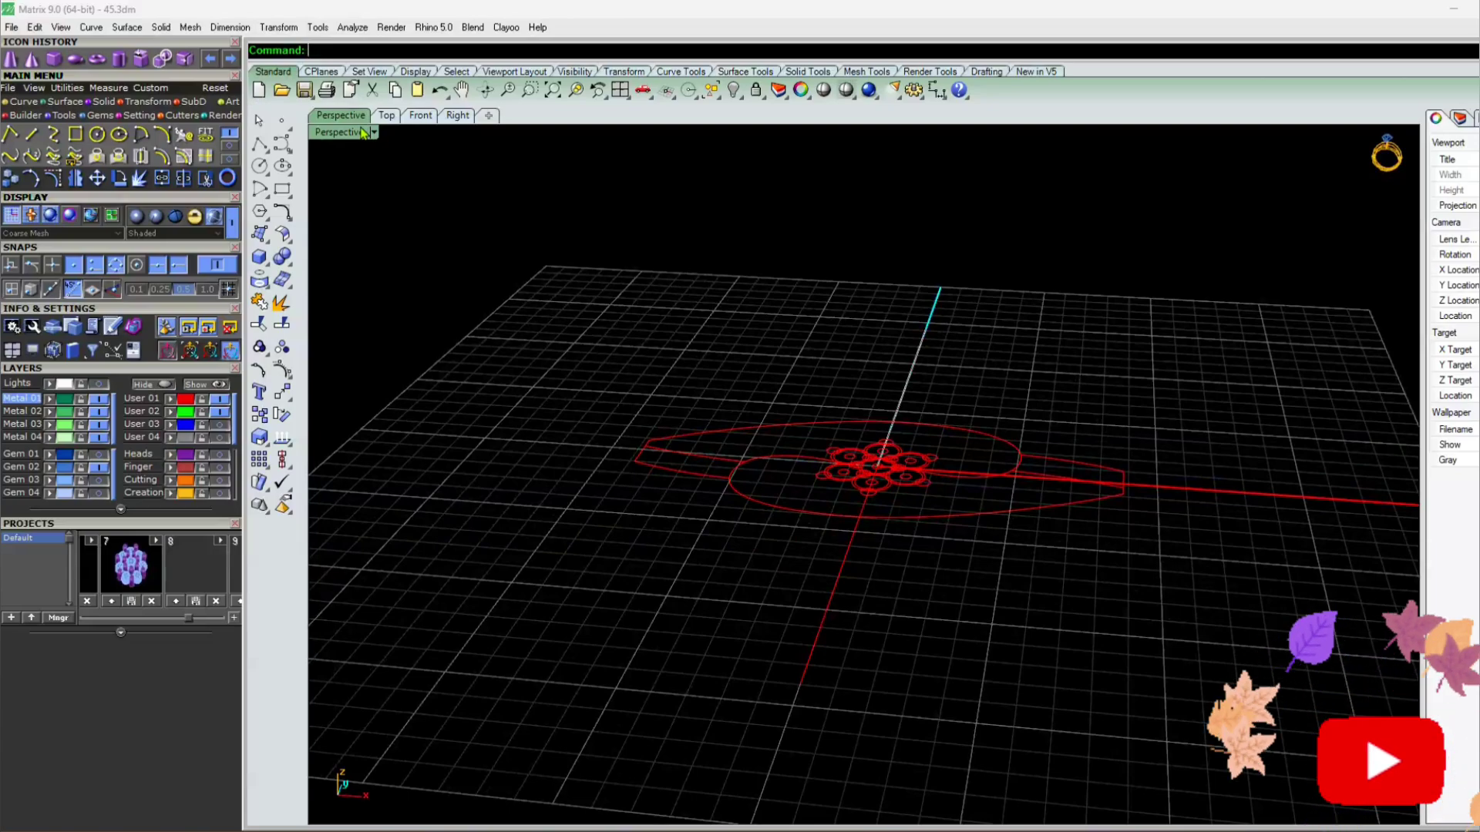
pyautogui.click(222, 400)
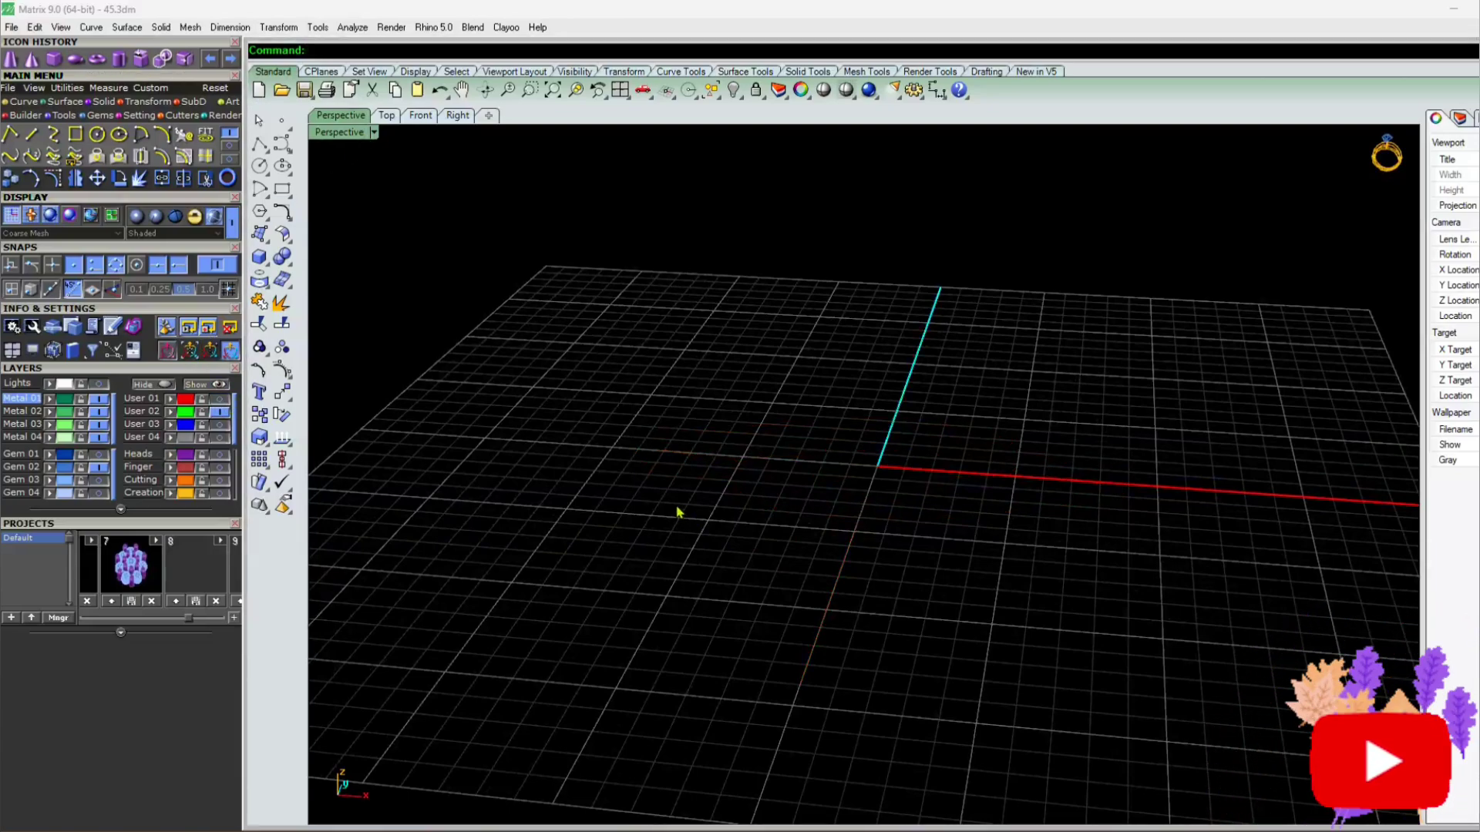
pyautogui.click(221, 480)
pyautogui.moveTo(605, 460); pyautogui.dragTo(723, 677, button='right')
pyautogui.moveTo(736, 343); pyautogui.dragTo(785, 567, button='right')
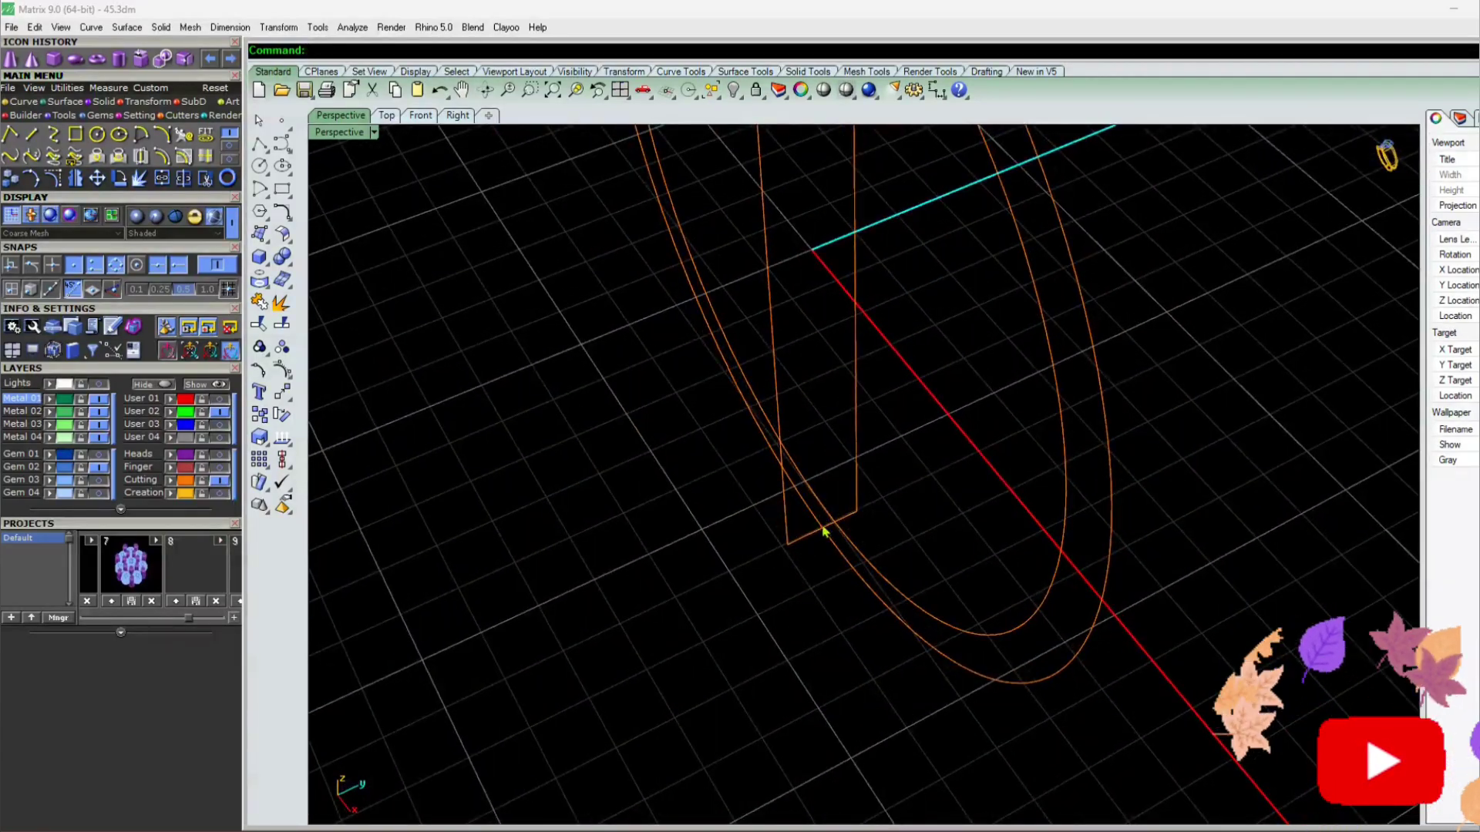
# Measure the bottom width of the side guide with a line between its two lower corners
pyautogui.rightClick(797, 576)
pyautogui.scroll(4, 875, 520)
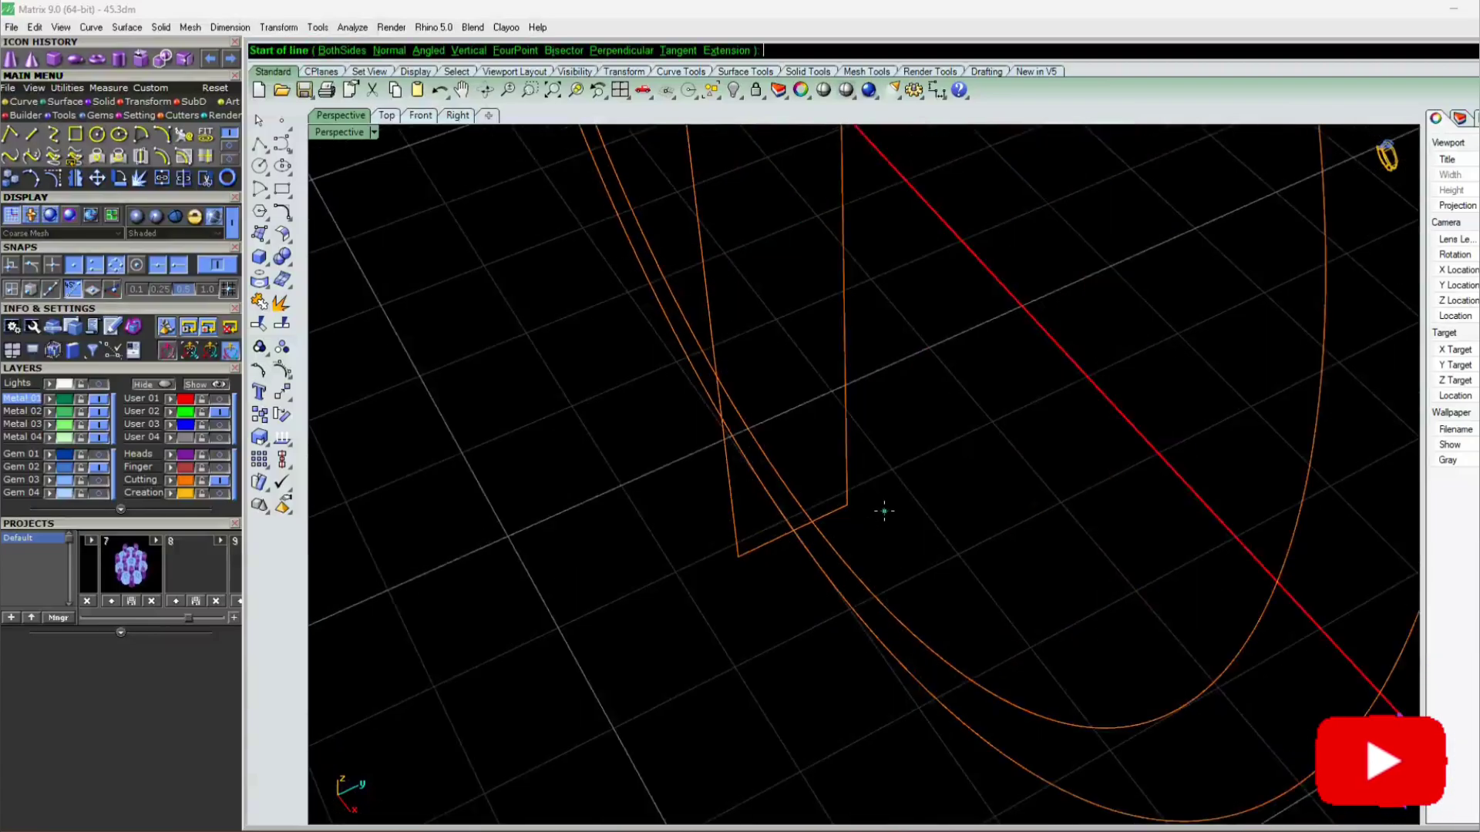
pyautogui.click(850, 505)
pyautogui.click(744, 562)
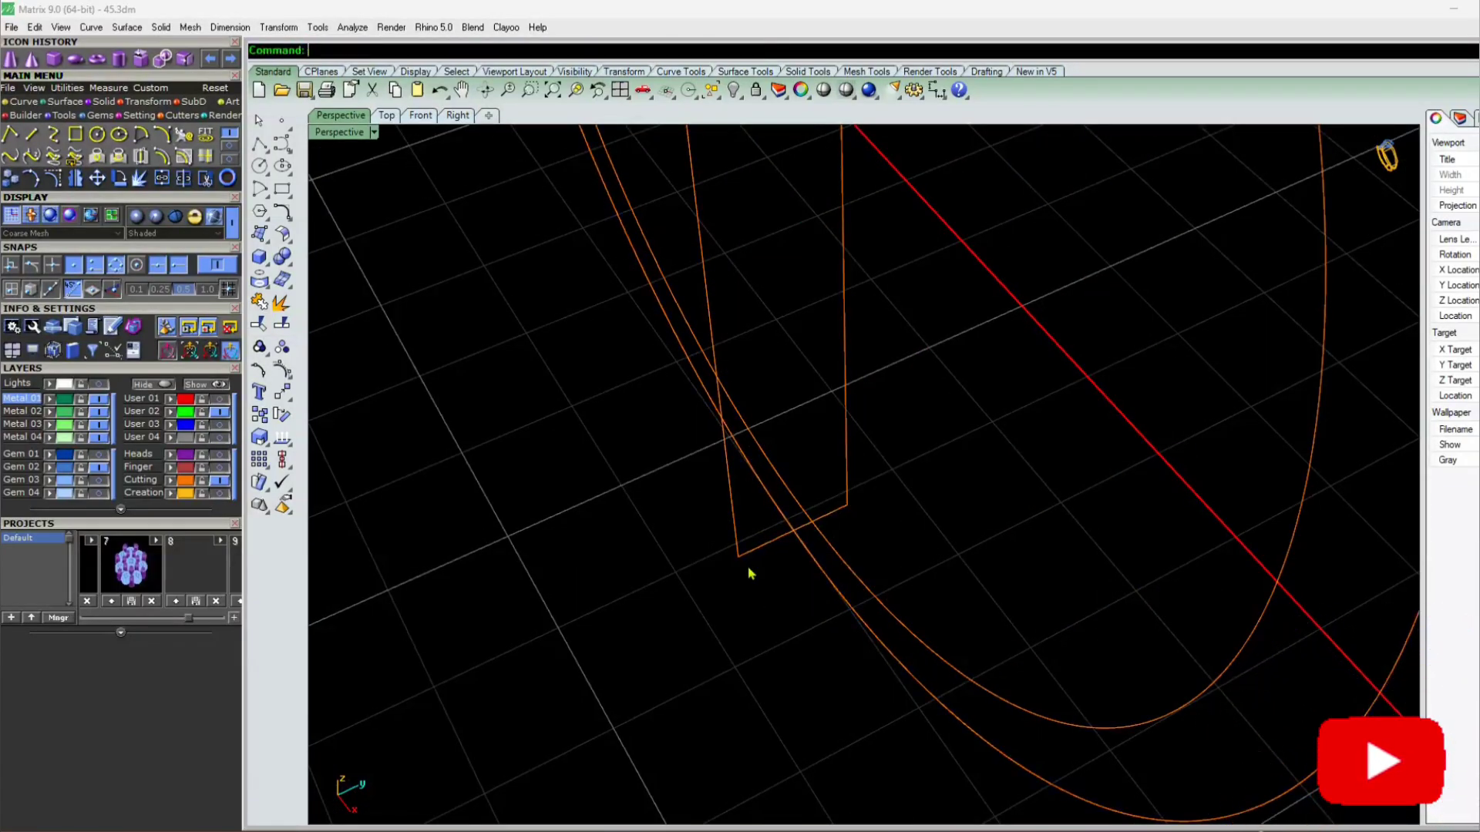
pyautogui.scroll(-5, 746, 569)
pyautogui.moveTo(746, 571); pyautogui.dragTo(814, 557, button='right')
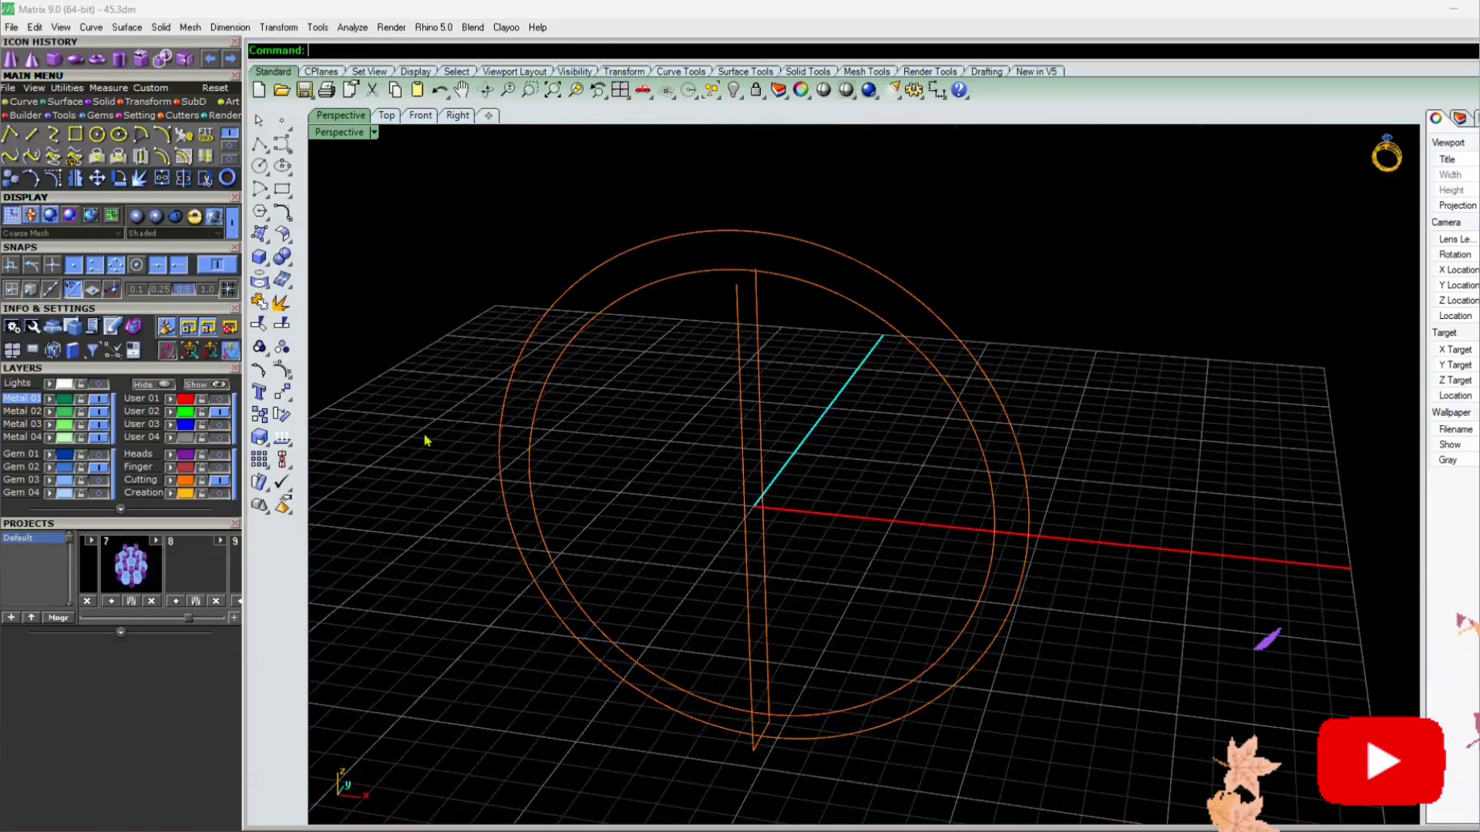
# Show the User 01 layer and measure the layout's left end edge with a line between its endpoints
pyautogui.click(219, 401)
pyautogui.moveTo(581, 506); pyautogui.dragTo(558, 614, button='right')
pyautogui.scroll(5, 518, 589)
pyautogui.rightClick(559, 614)
pyautogui.click(585, 616)
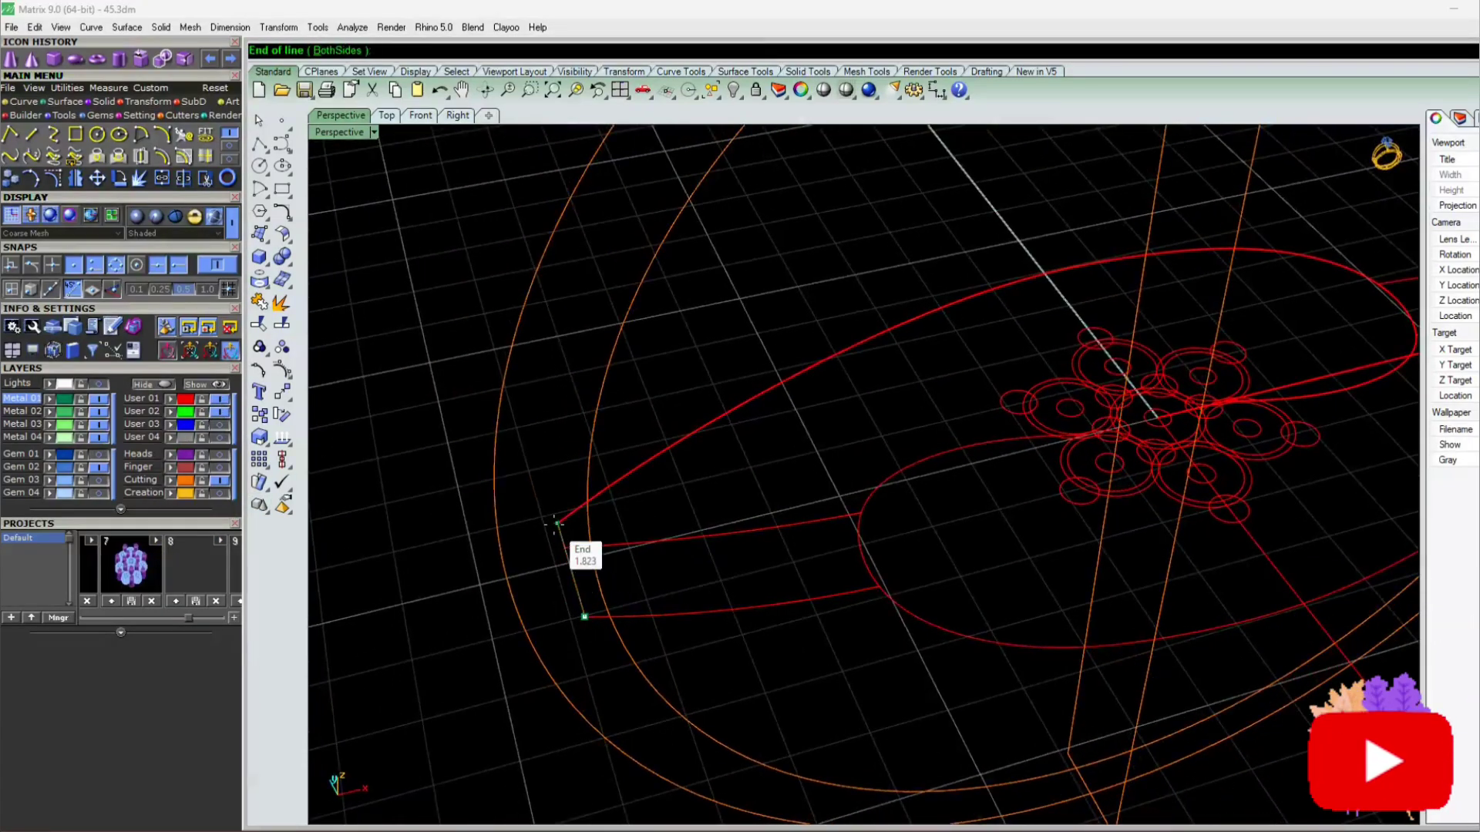
pyautogui.click(557, 524)
pyautogui.scroll(-8, 493, 571)
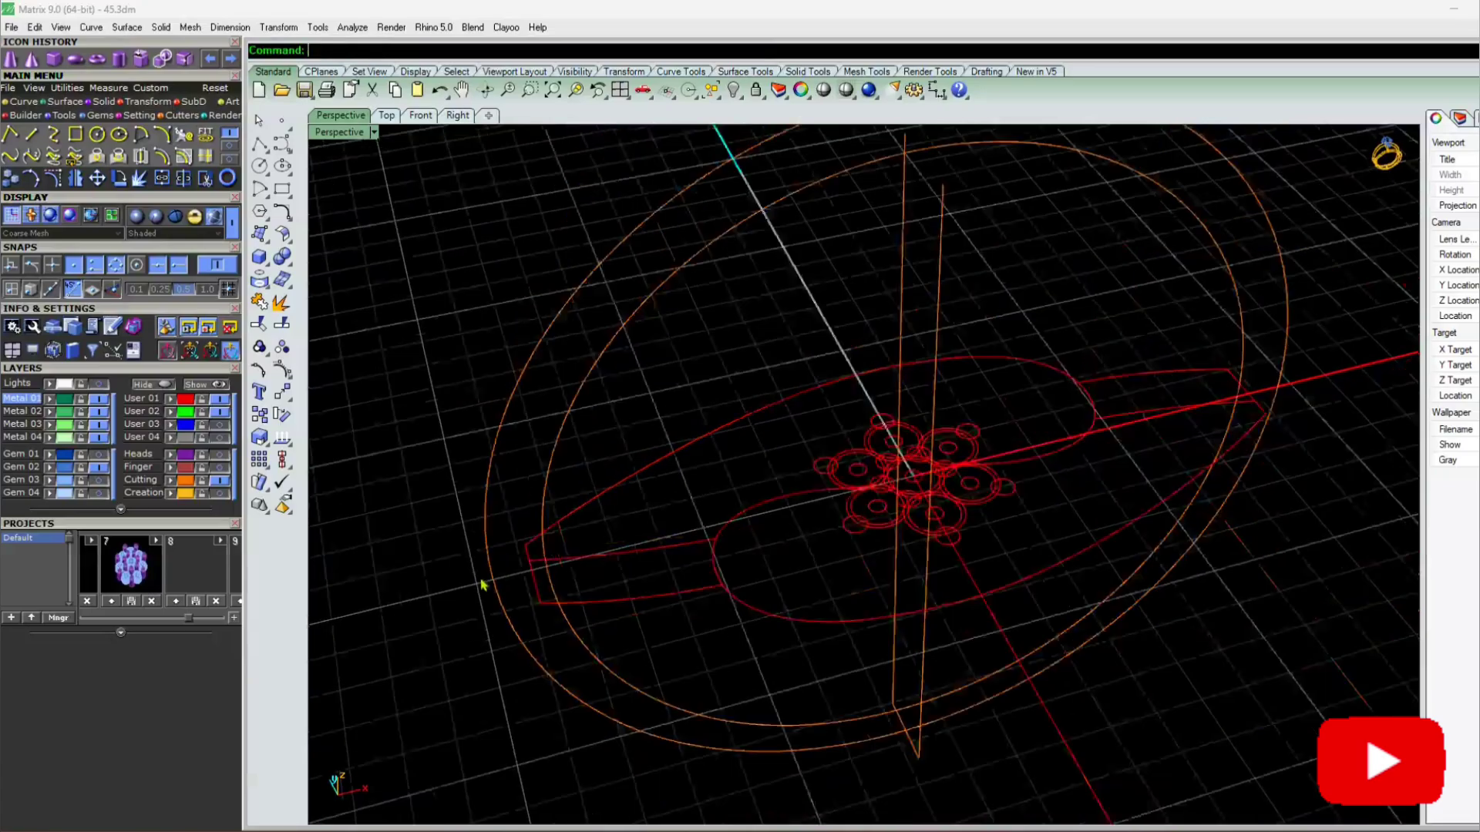
pyautogui.scroll(4, 723, 466)
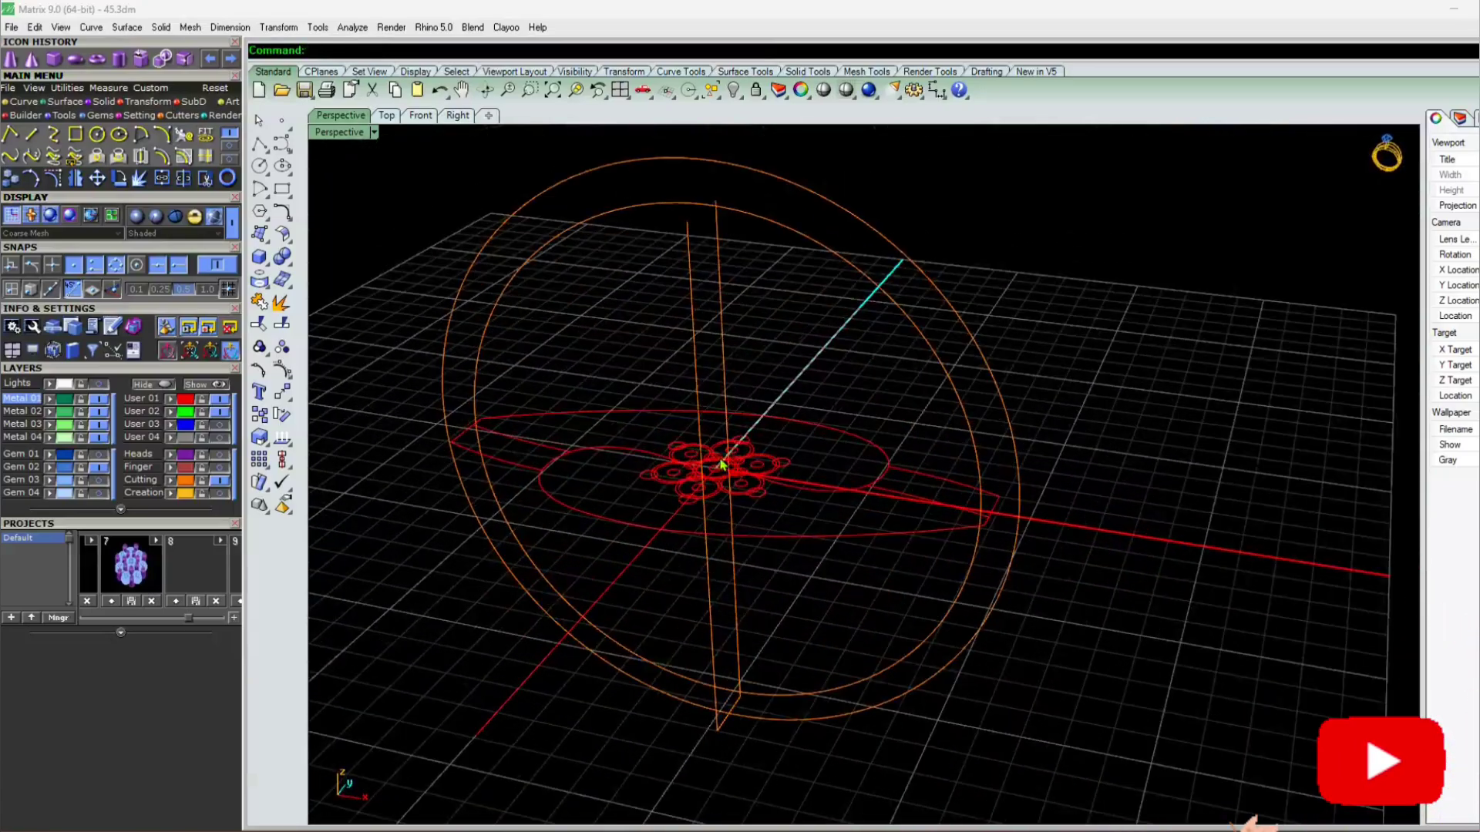
# Check the side guide's bottom width again with a line starting at its lower corner, against the full layout
pyautogui.moveTo(918, 539); pyautogui.dragTo(750, 670, button='right')
pyautogui.scroll(7, 999, 532)
pyautogui.rightClick(1003, 538)
pyautogui.scroll(5, 741, 580)
pyautogui.click(745, 544)
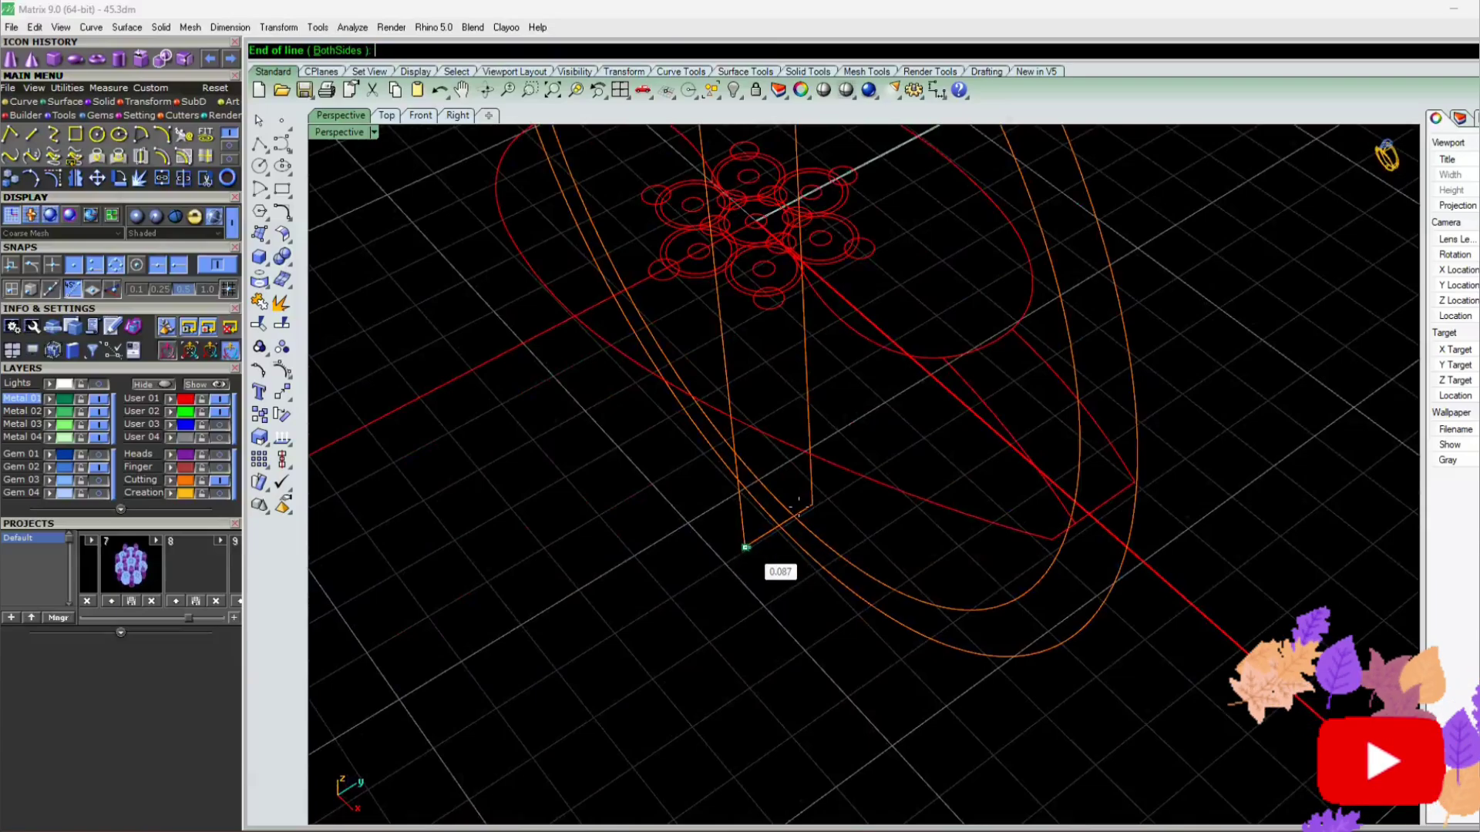
pyautogui.scroll(1, 749, 620)
pyautogui.scroll(-5, 730, 663)
pyautogui.moveTo(730, 663); pyautogui.dragTo(653, 484, button='right')
pyautogui.scroll(-4, 697, 364)
pyautogui.scroll(2, 709, 633)
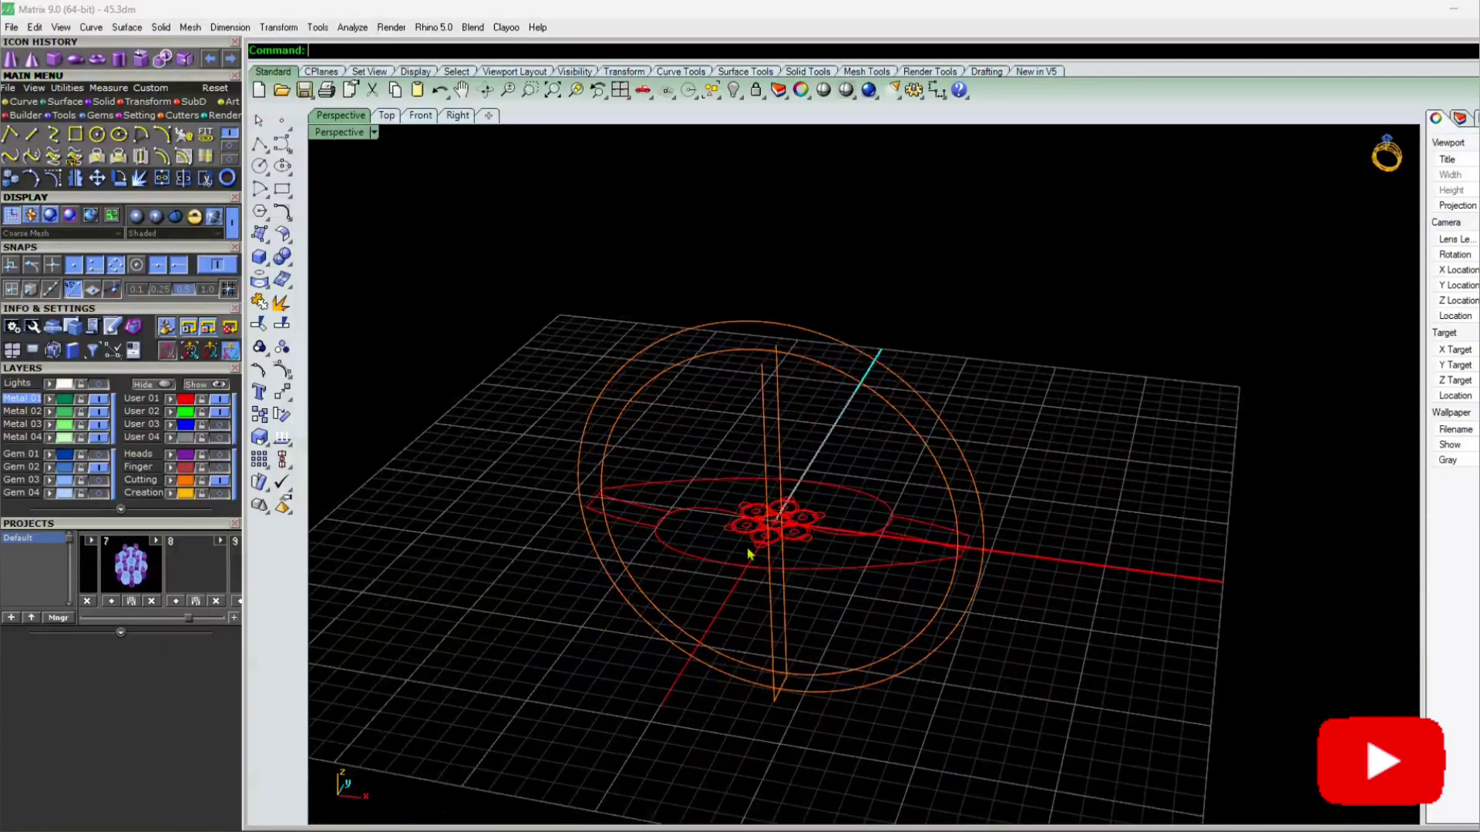
pyautogui.moveTo(832, 552); pyautogui.dragTo(759, 432, button='right')
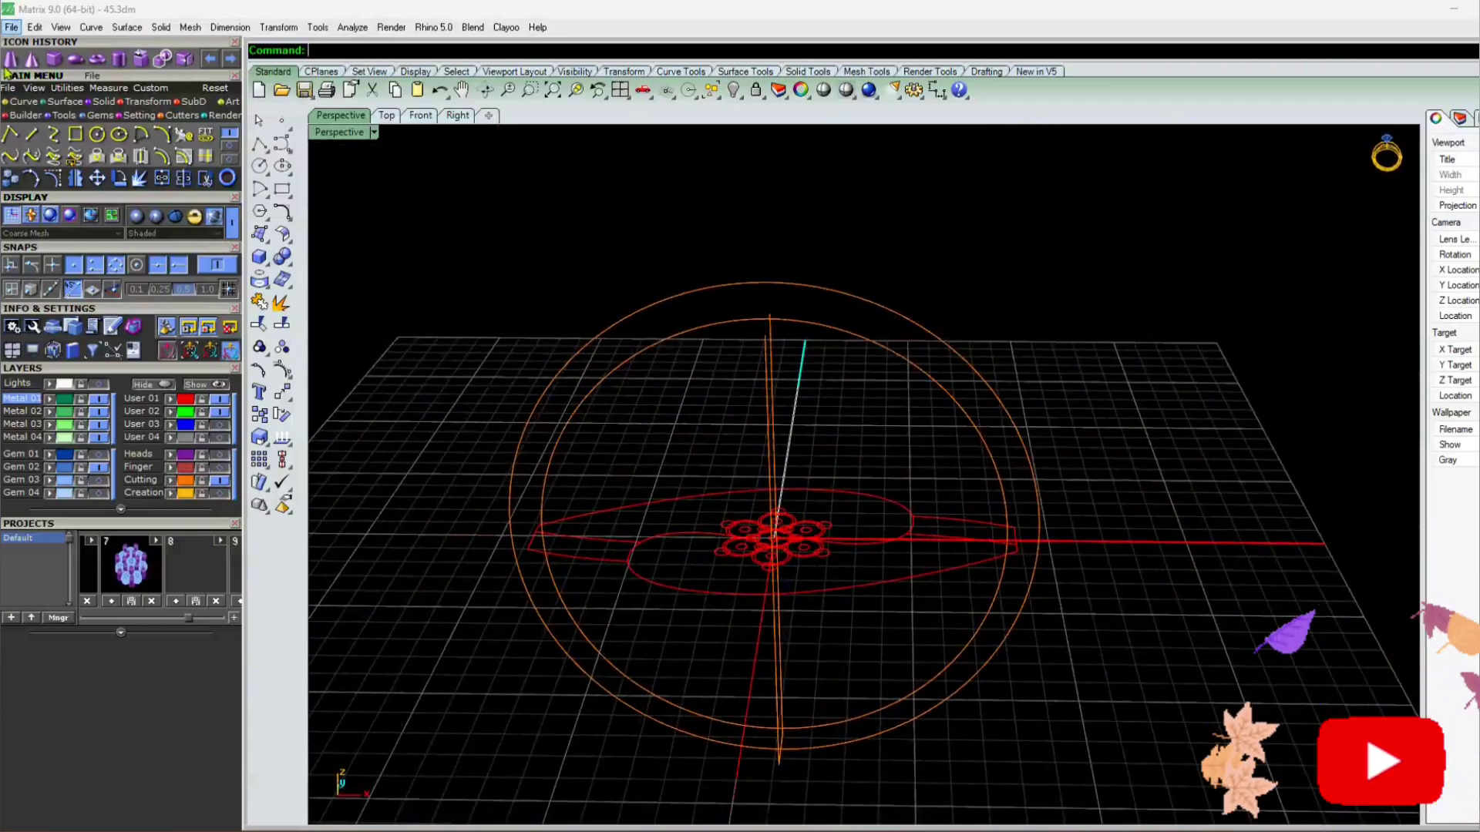
# Create curves from two views by combining the outer ring circle with the upper rope curve and the left shoulder's upper curve
pyautogui.click(53, 157)
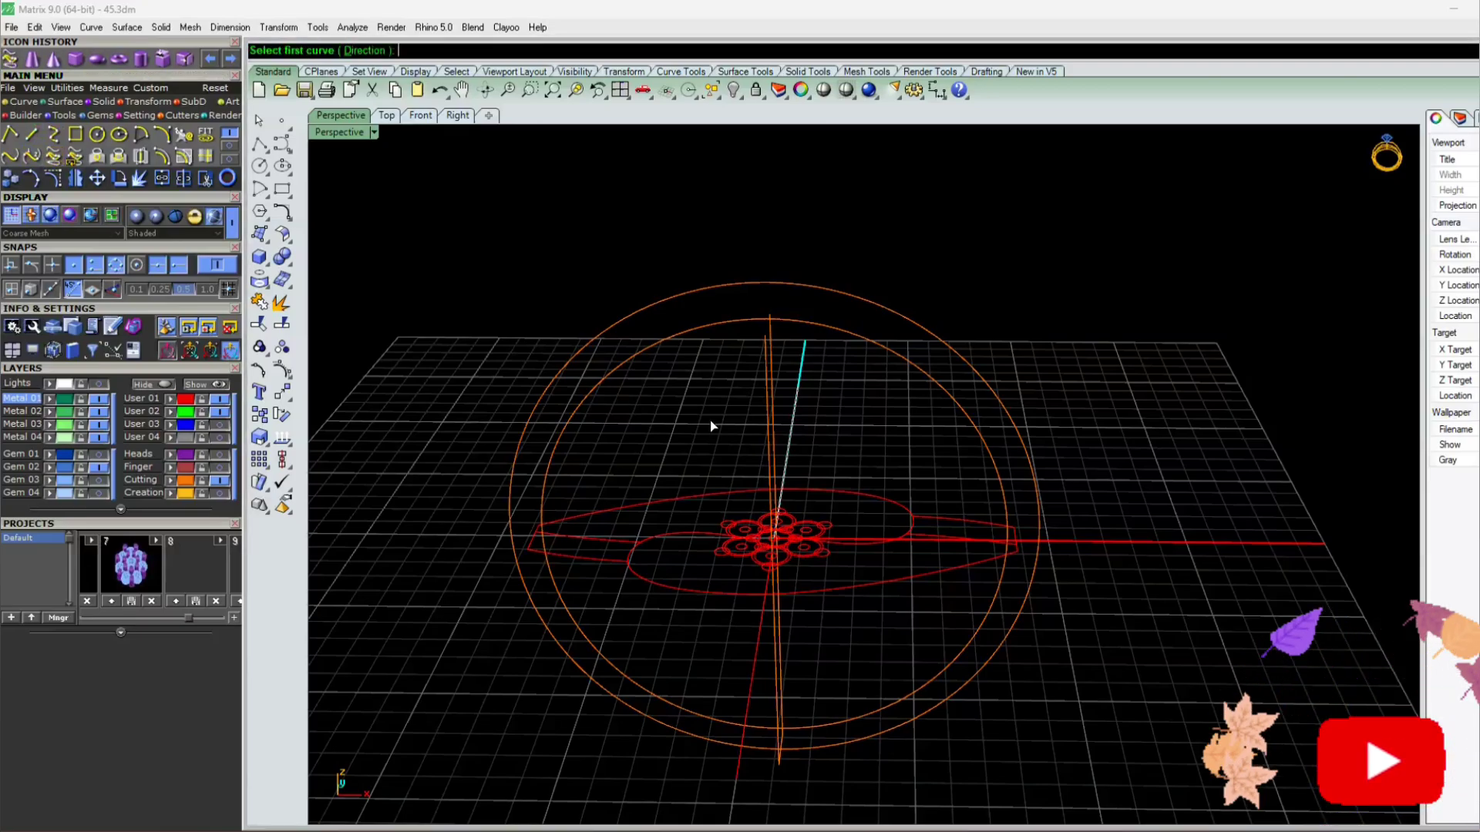
pyautogui.click(732, 279)
pyautogui.moveTo(737, 284); pyautogui.dragTo(707, 549, button='right')
pyautogui.scroll(-4, 753, 485)
pyautogui.scroll(7, 707, 549)
pyautogui.scroll(-6, 618, 563)
pyautogui.moveTo(617, 561); pyautogui.dragTo(635, 351, button='right')
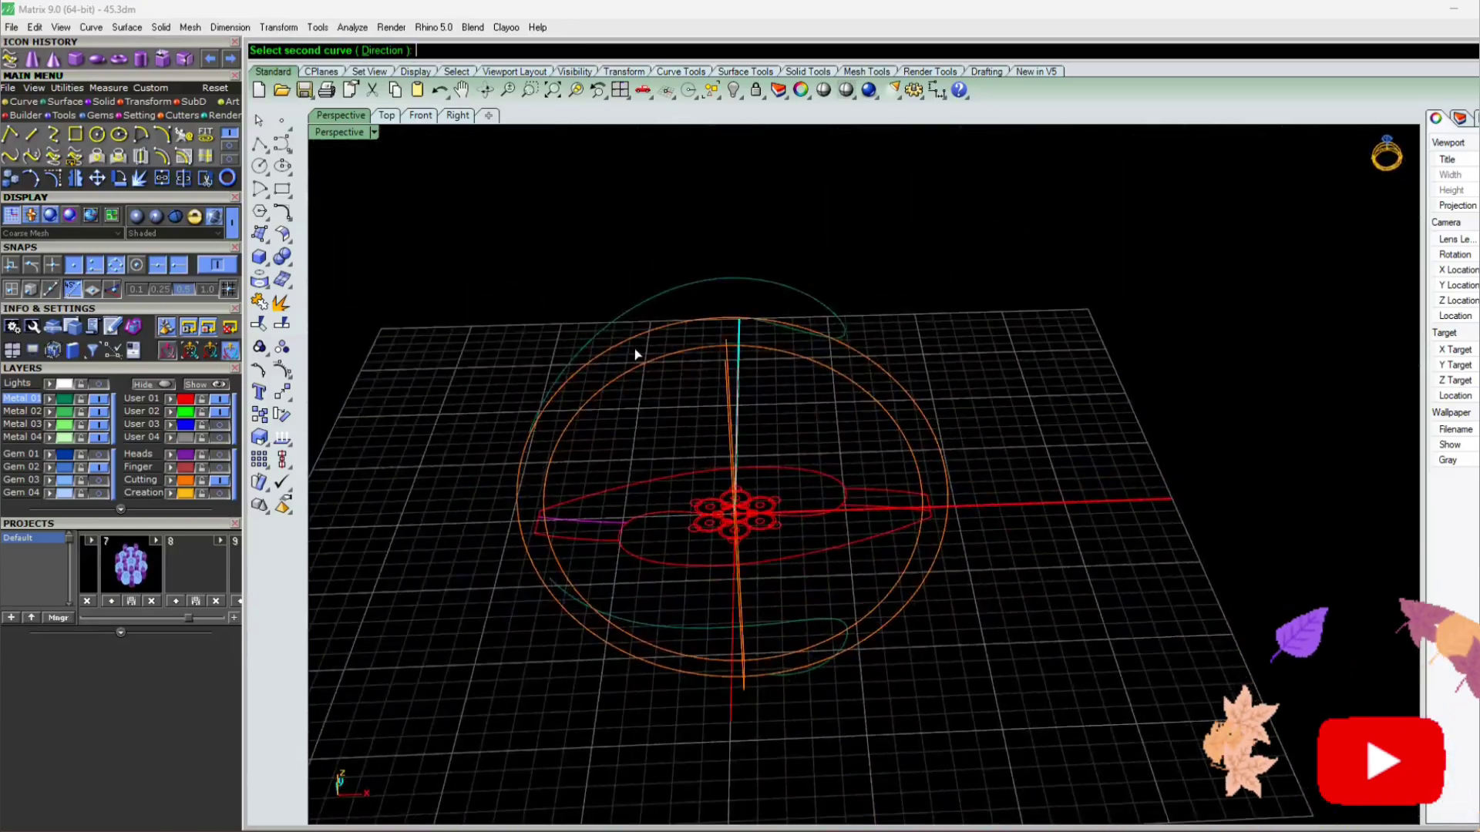
pyautogui.click(604, 340)
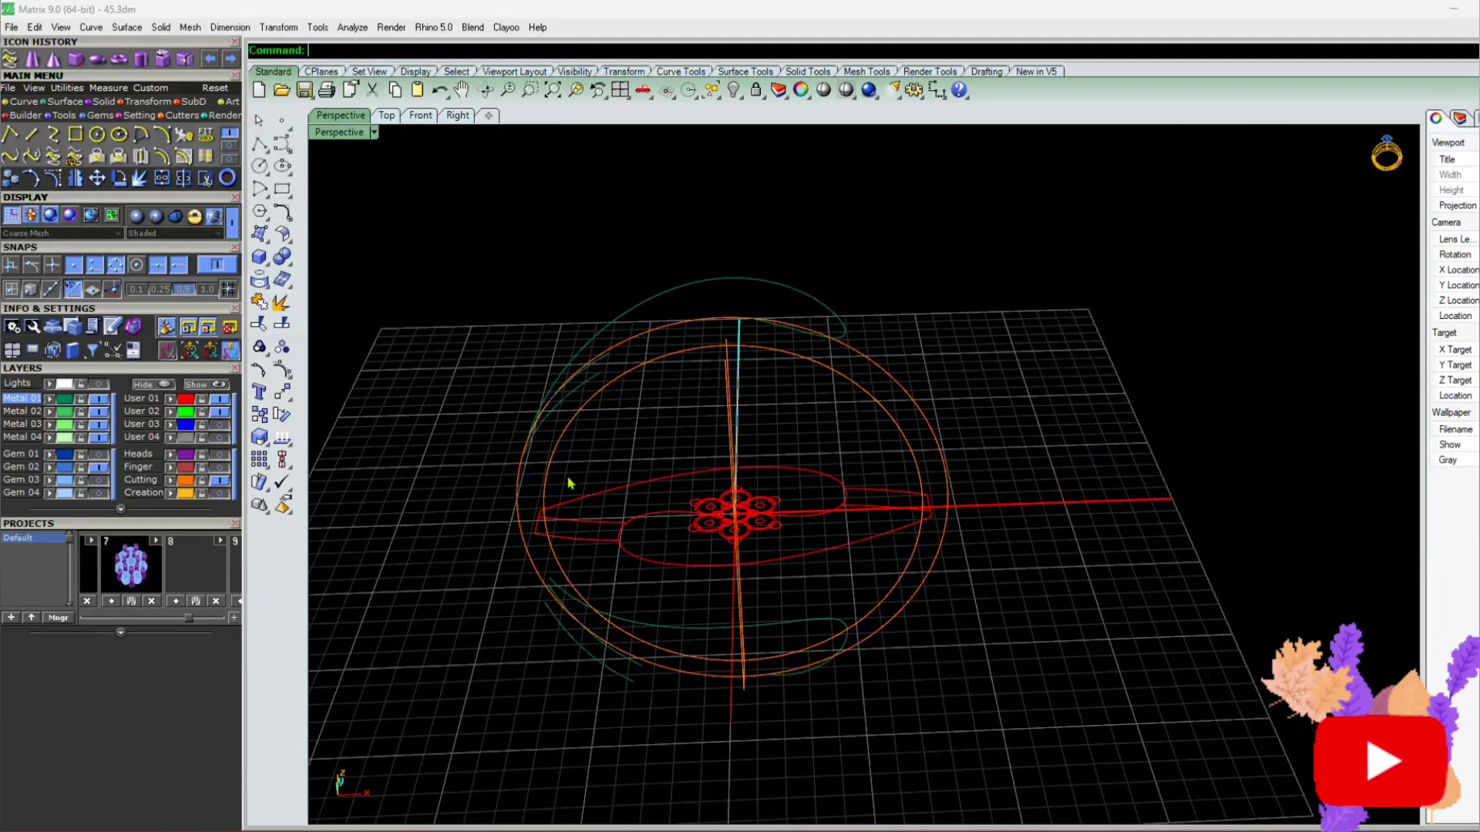
# Combine the left shoulder's lower curve with the outer ring circle into a curve from two views
pyautogui.rightClick(544, 506)
pyautogui.scroll(6, 530, 524)
pyautogui.click(700, 164)
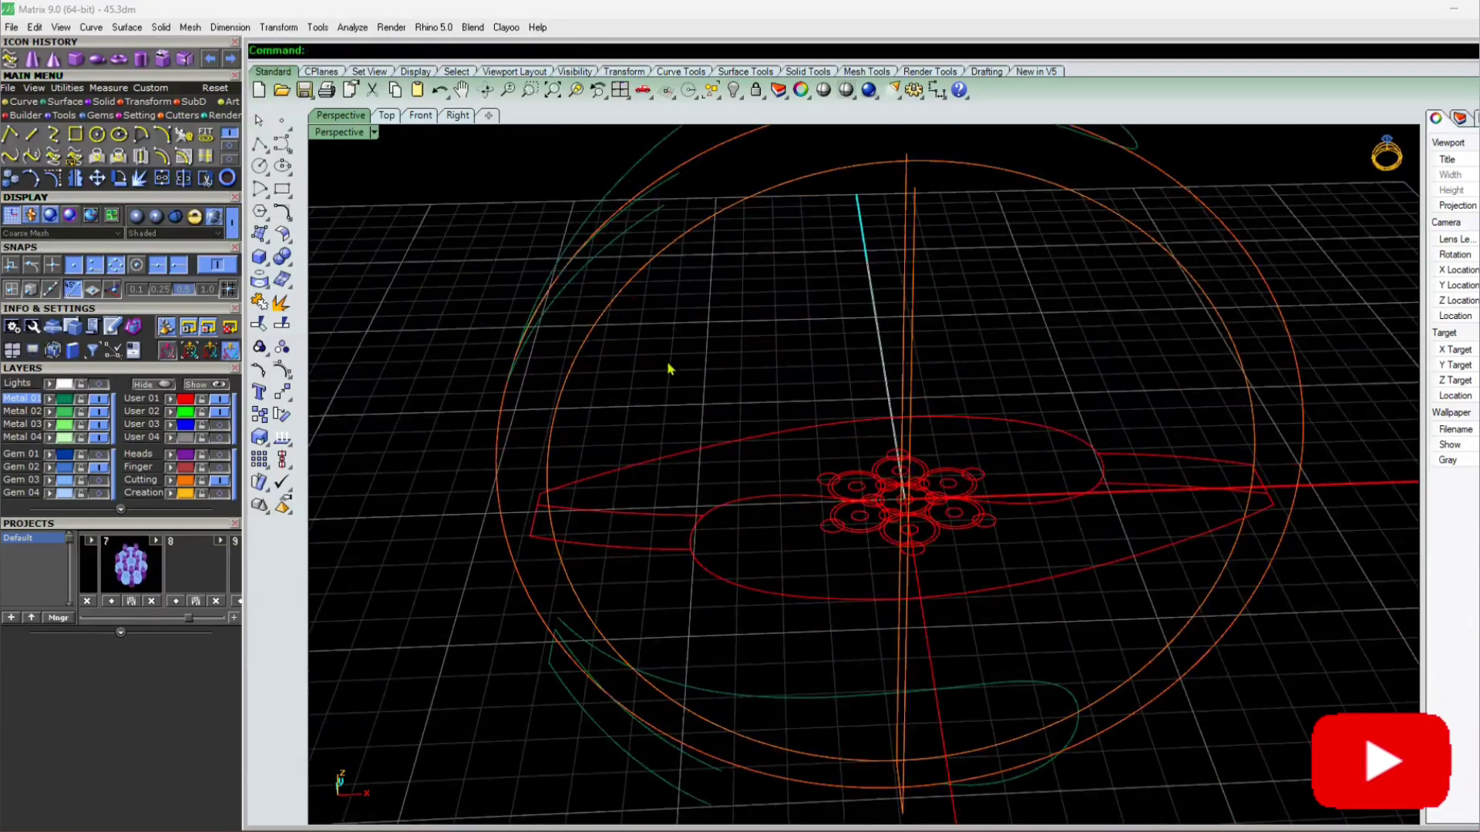
# Hide the Cutting layer with the ring guide circles and the User 01 layer with the top-view layout
pyautogui.scroll(-7, 649, 490)
pyautogui.moveTo(651, 488); pyautogui.dragTo(643, 484, button='right')
pyautogui.scroll(3, 727, 511)
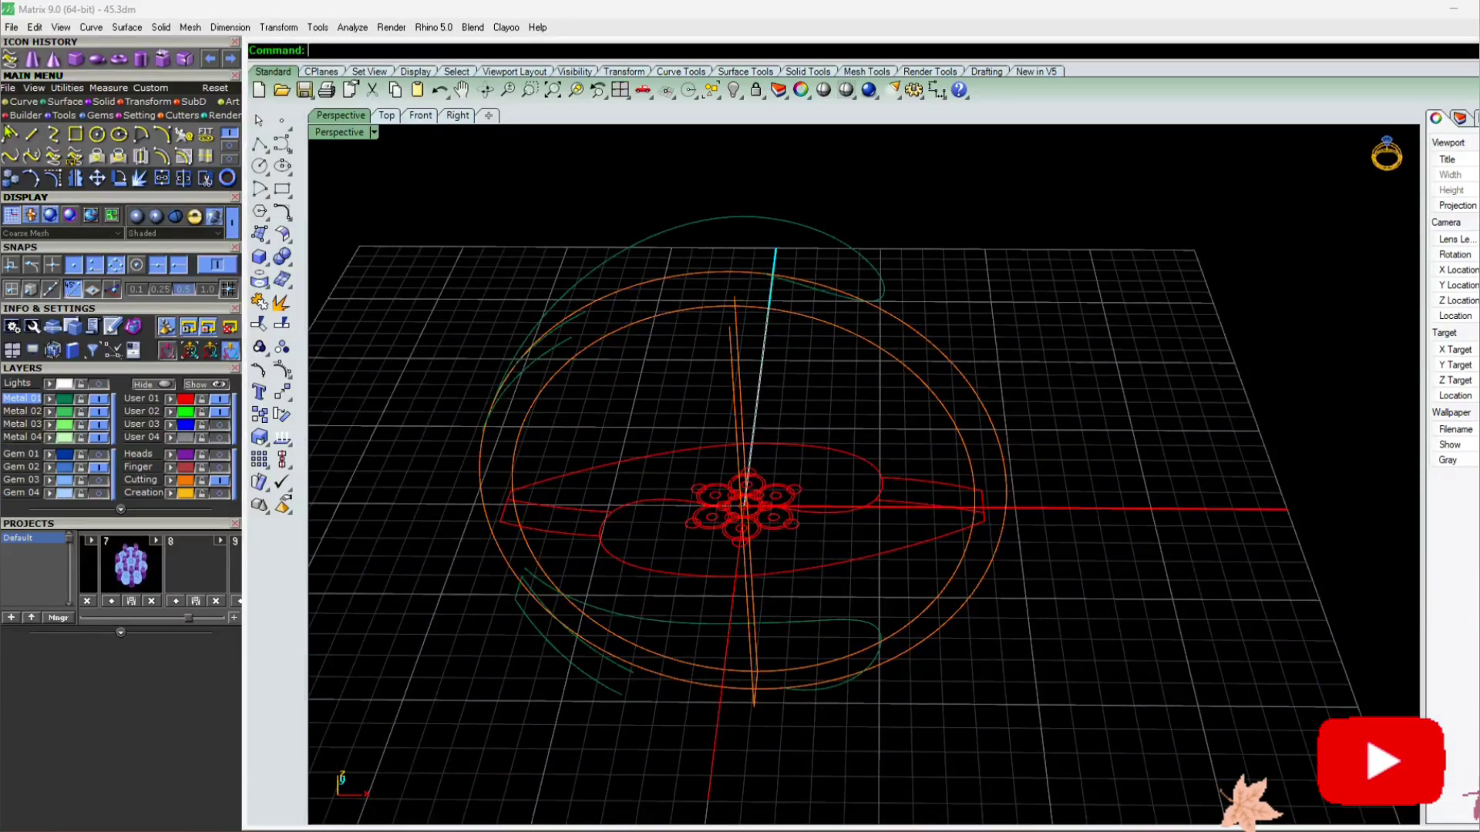
pyautogui.click(216, 481)
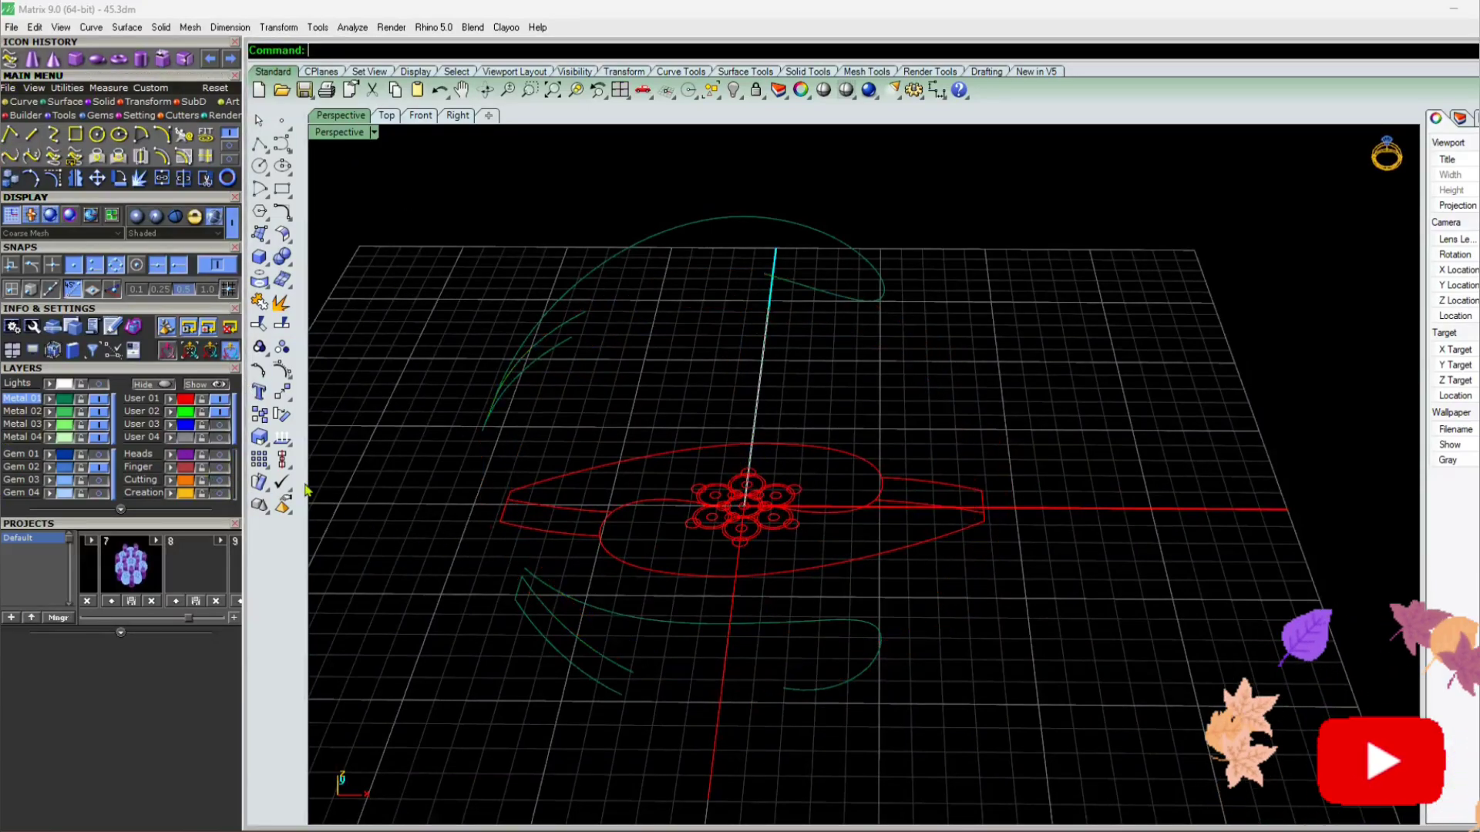
pyautogui.click(220, 400)
# Delete the duplicate set of projected curves on the lower half of the ring
pyautogui.moveTo(624, 549)
pyautogui.mouseDown(button='right')
pyautogui.moveTo(700, 562)
pyautogui.moveTo(625, 548)
pyautogui.mouseUp(button='right')
pyautogui.scroll(-4, 709, 536)
pyautogui.moveTo(963, 533); pyautogui.dragTo(588, 677)
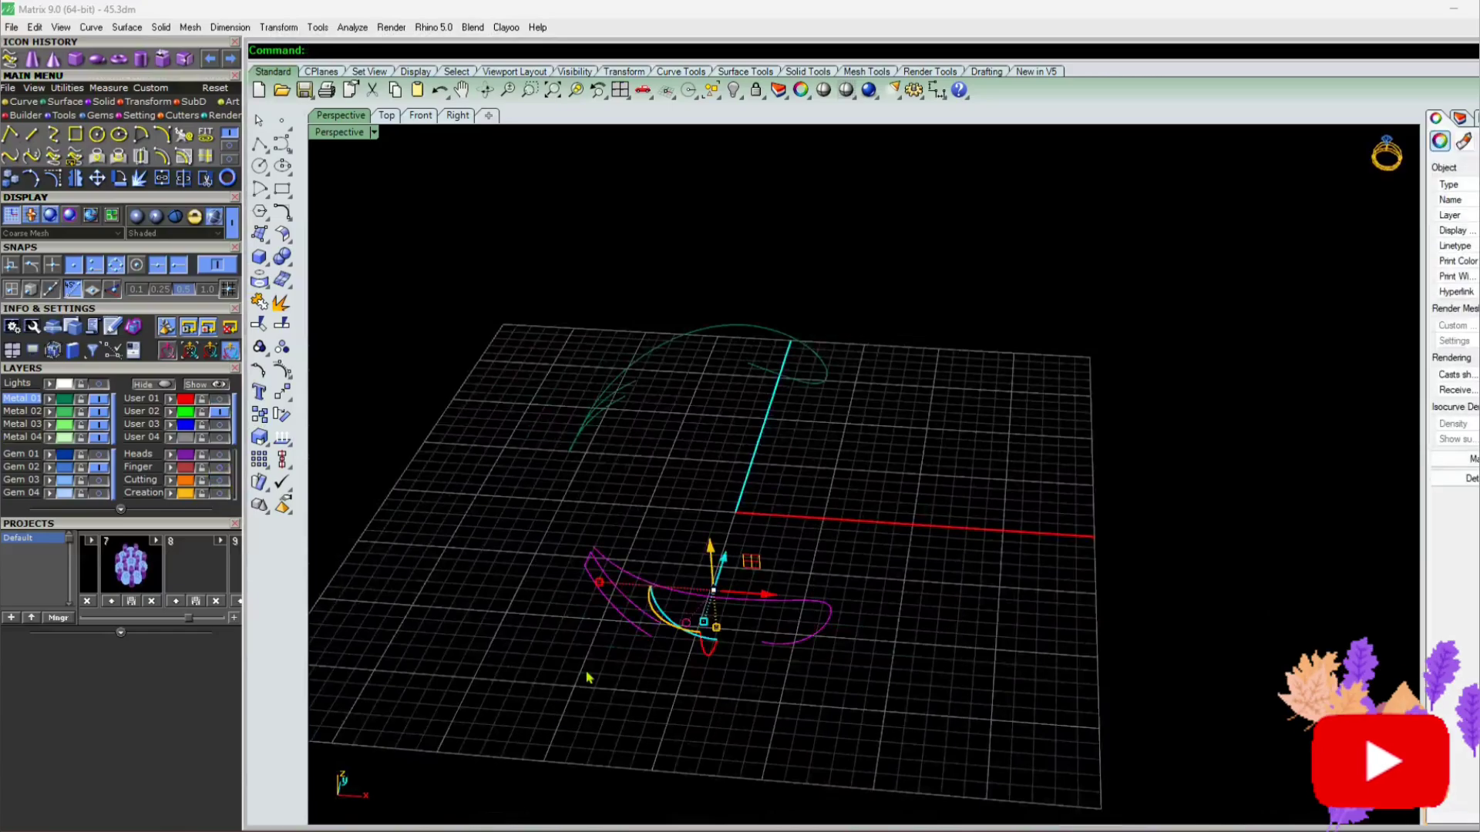
pyautogui.press('Delete')
# Select the remaining upper projected curves and bring them onto the blue gem layer with the complete ring outline
pyautogui.moveTo(494, 495); pyautogui.dragTo(638, 459, button='right')
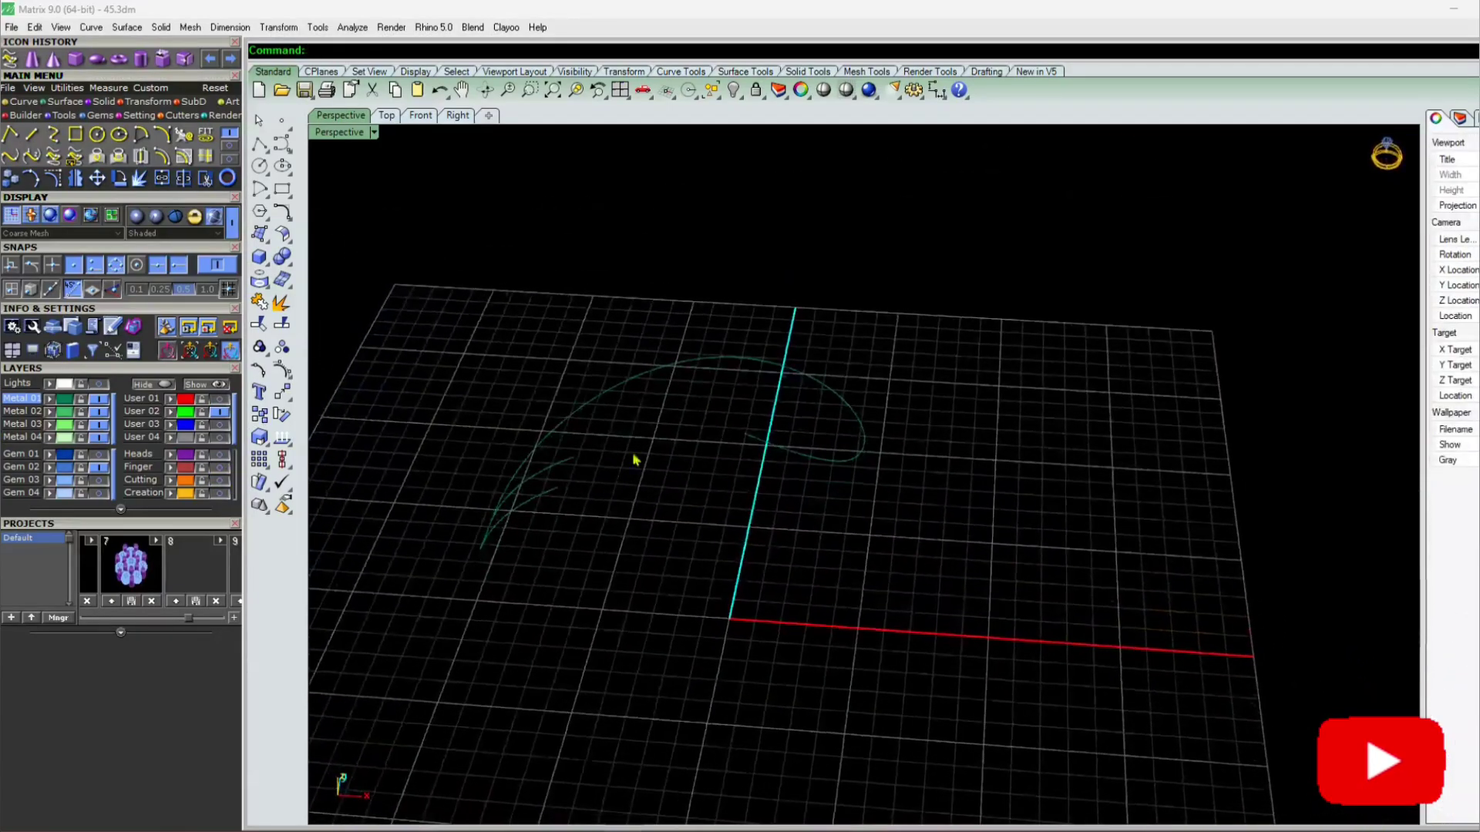
pyautogui.moveTo(638, 459); pyautogui.dragTo(400, 568)
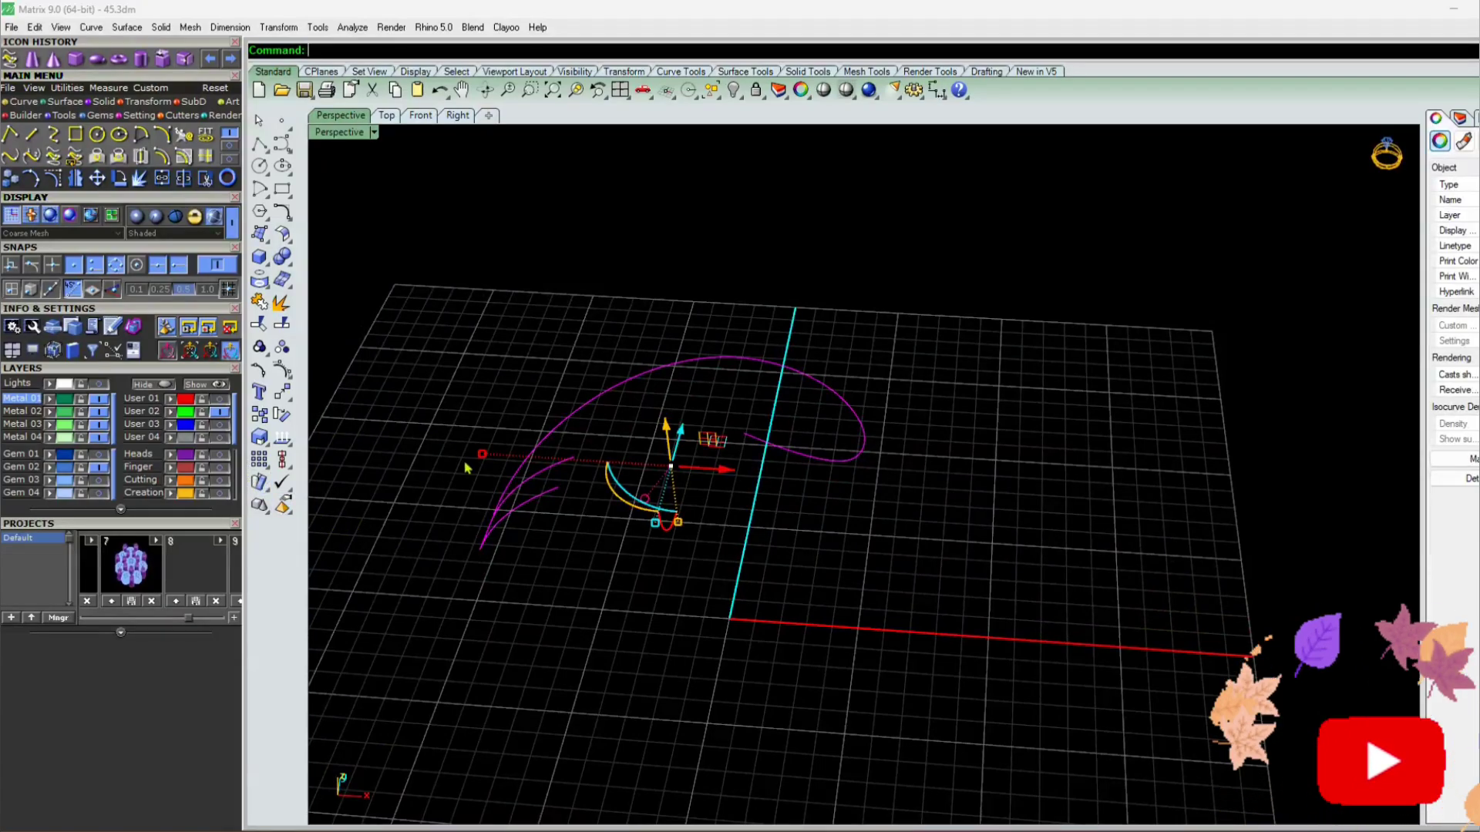
pyautogui.click(650, 495)
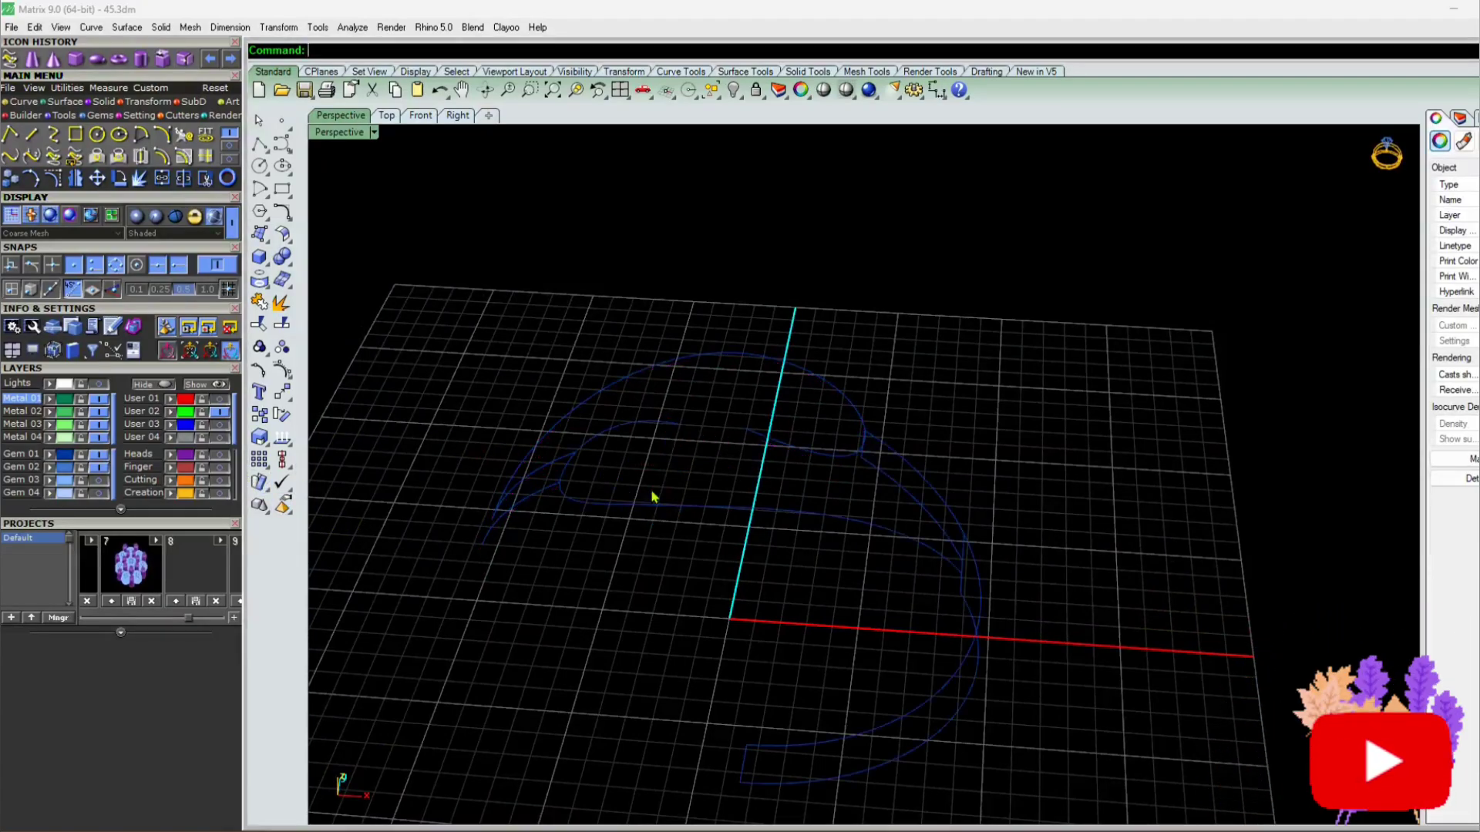
pyautogui.scroll(2, 568, 488)
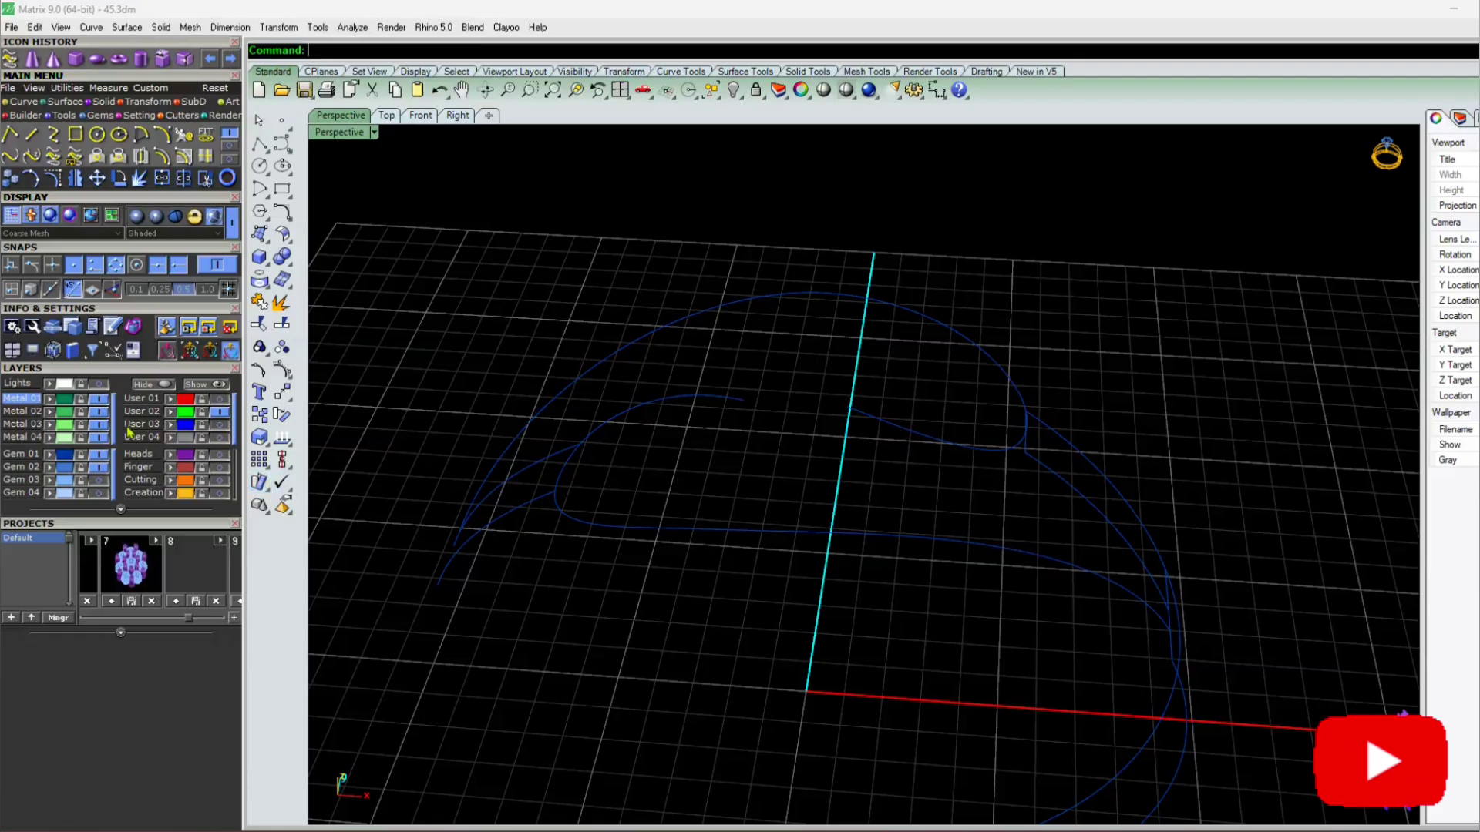
pyautogui.click(100, 466)
pyautogui.click(108, 402)
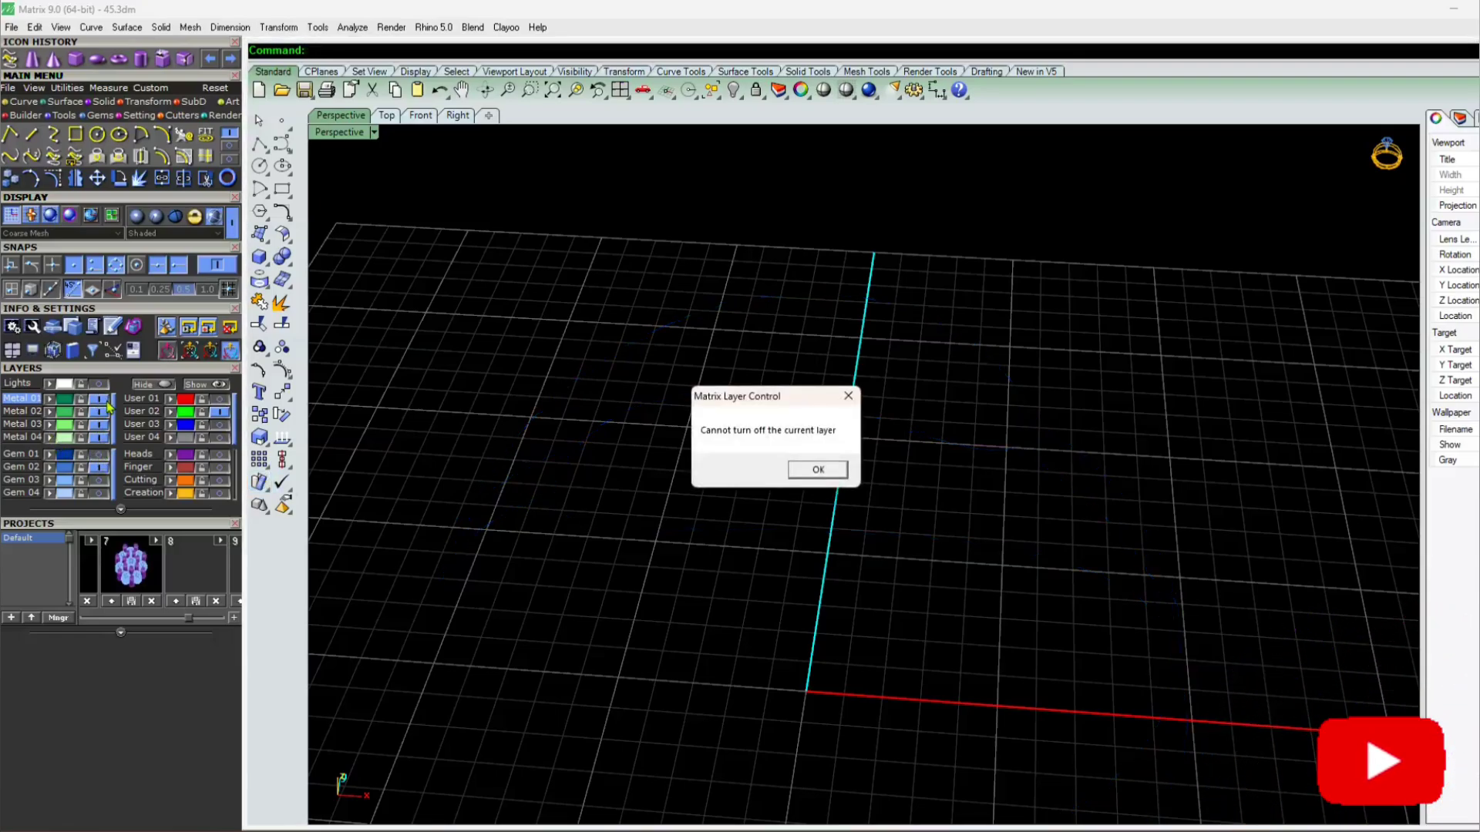
pyautogui.click(848, 395)
pyautogui.click(108, 461)
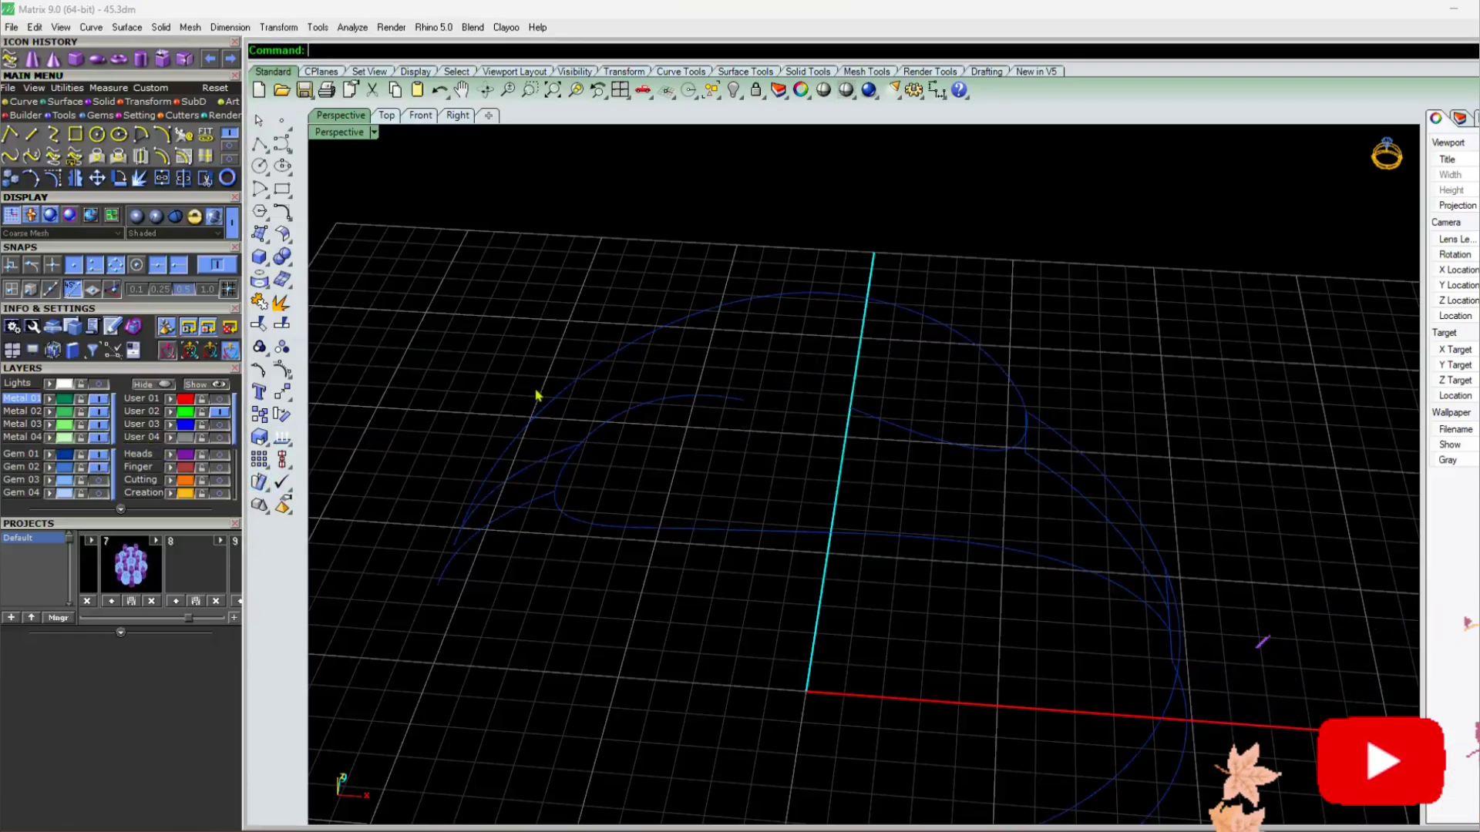
# Measure the outline's bottom end edge and its upper crosswise edge with lines between their corner endpoints
pyautogui.moveTo(539, 400); pyautogui.dragTo(650, 639, button='right')
pyautogui.scroll(5, 812, 466)
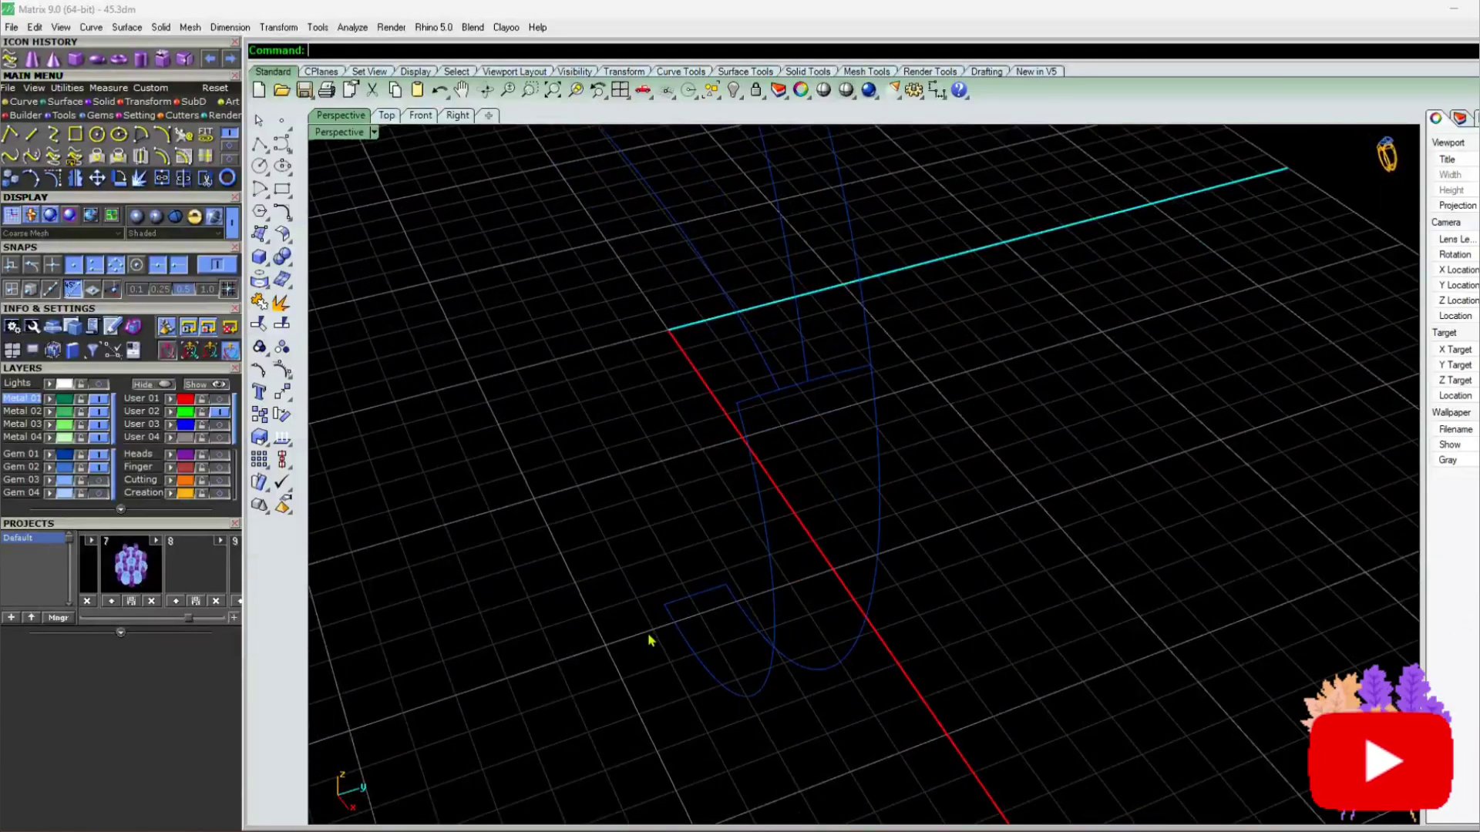
pyautogui.press('Return')
pyautogui.click(664, 605)
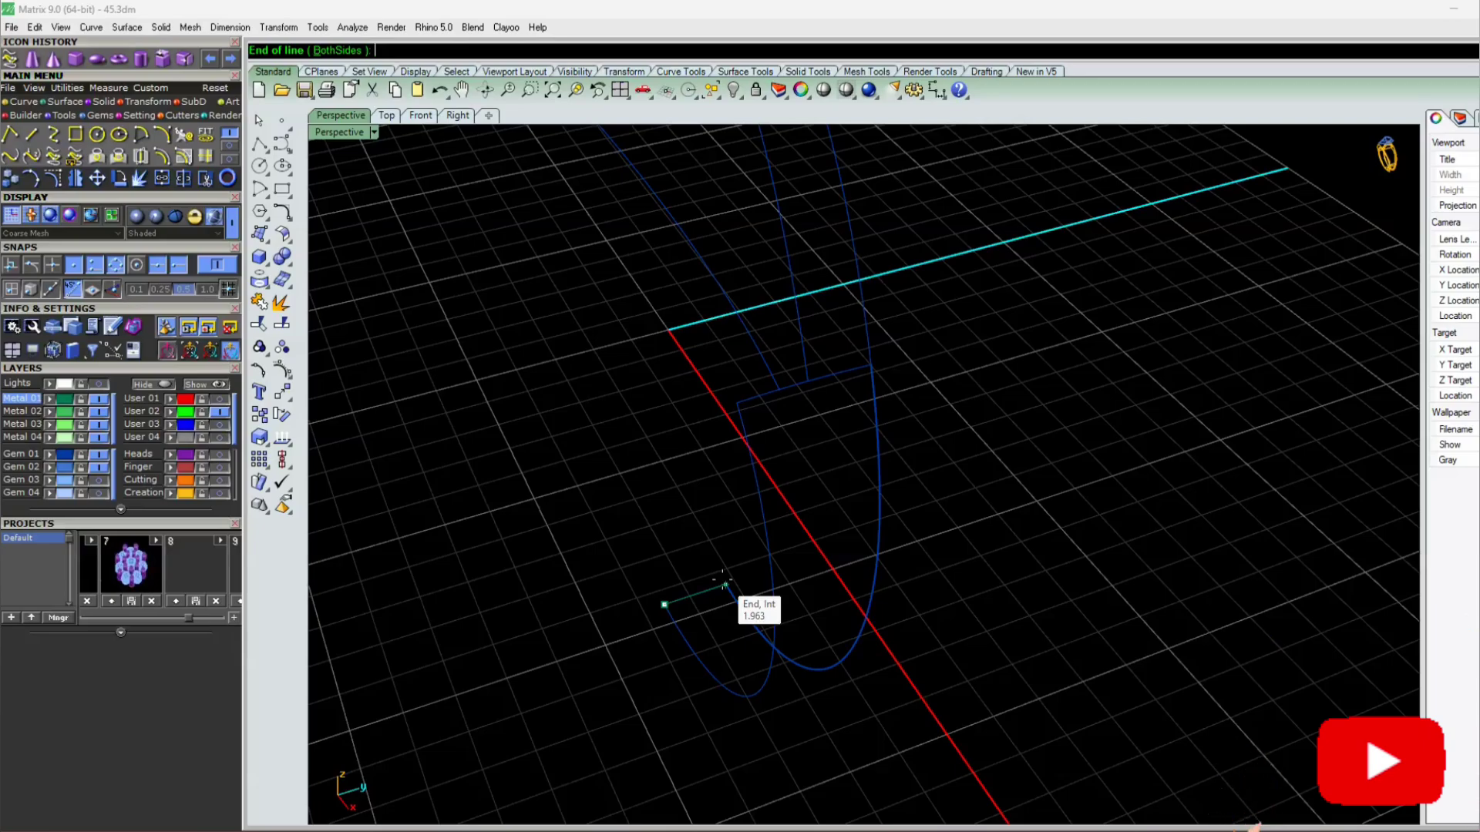
pyautogui.moveTo(724, 586); pyautogui.dragTo(704, 562, button='right')
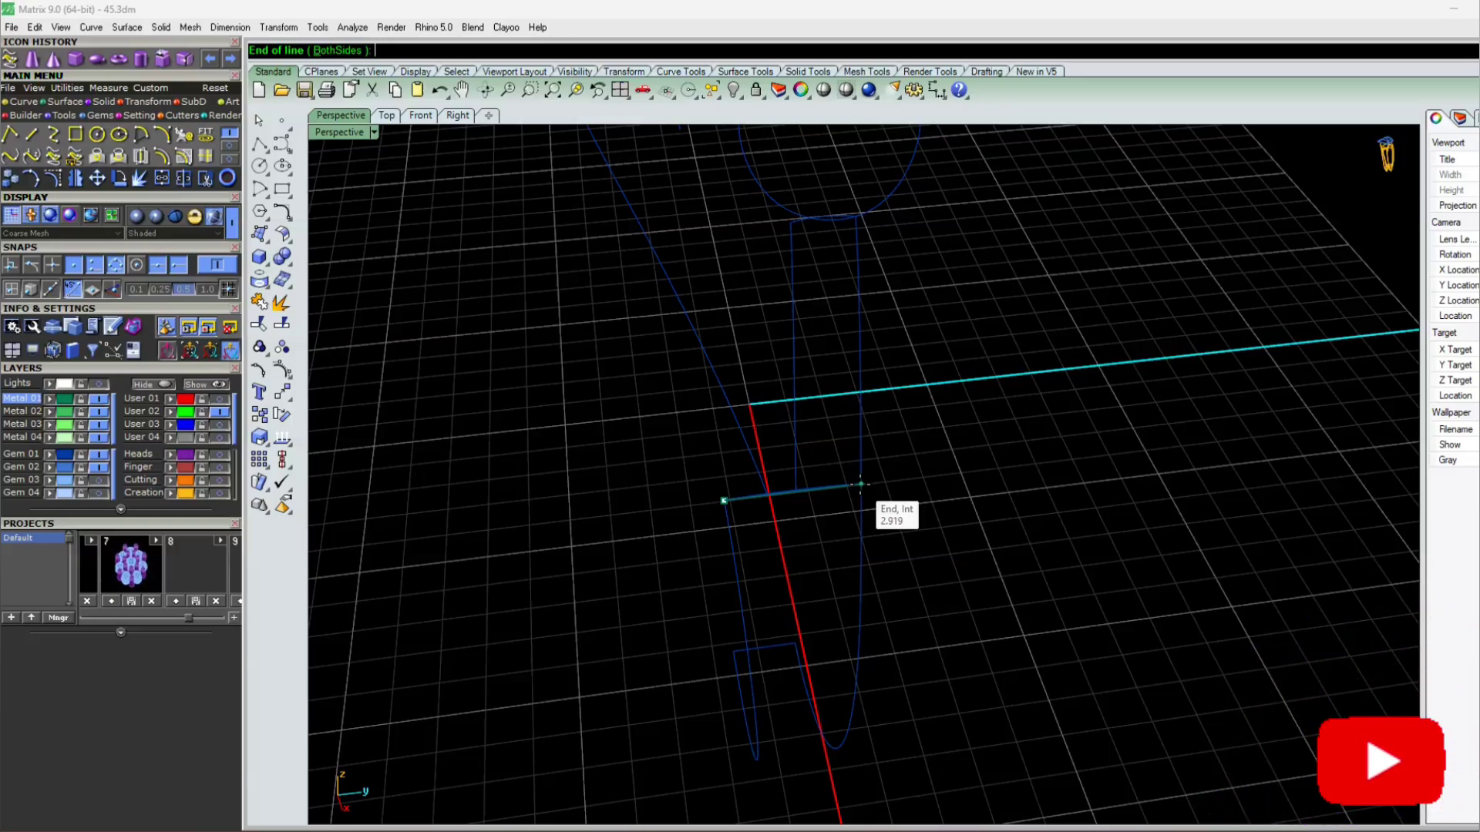
pyautogui.click(860, 484)
# Examine the ring outline's side taper and circular profile in the Right and Front views, returning to Perspective
pyautogui.moveTo(719, 530); pyautogui.dragTo(407, 175, button='right')
pyautogui.click(455, 115)
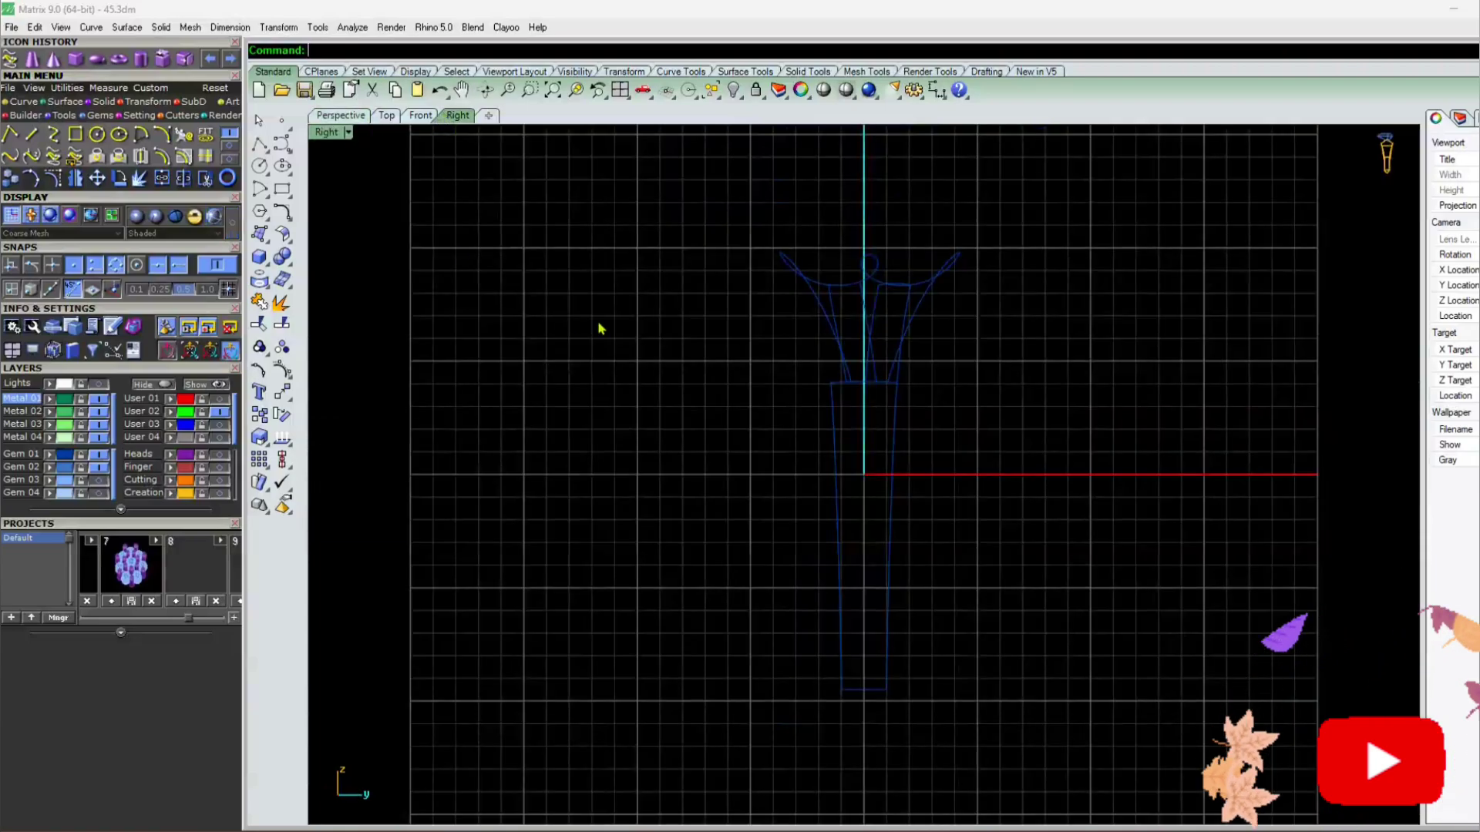
pyautogui.scroll(3, 886, 352)
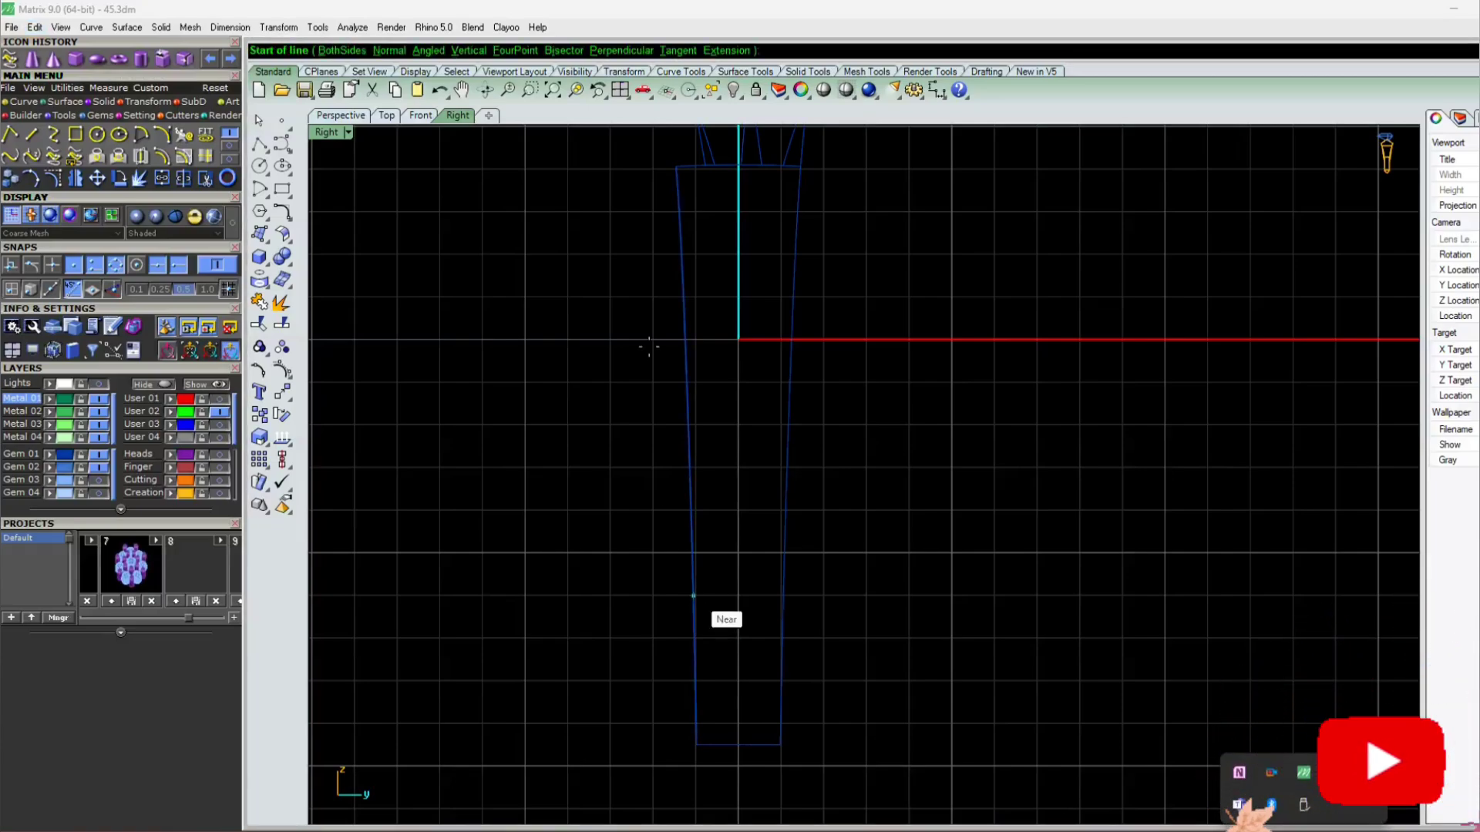
pyautogui.moveTo(723, 615); pyautogui.dragTo(403, 137, button='right')
pyautogui.click(422, 115)
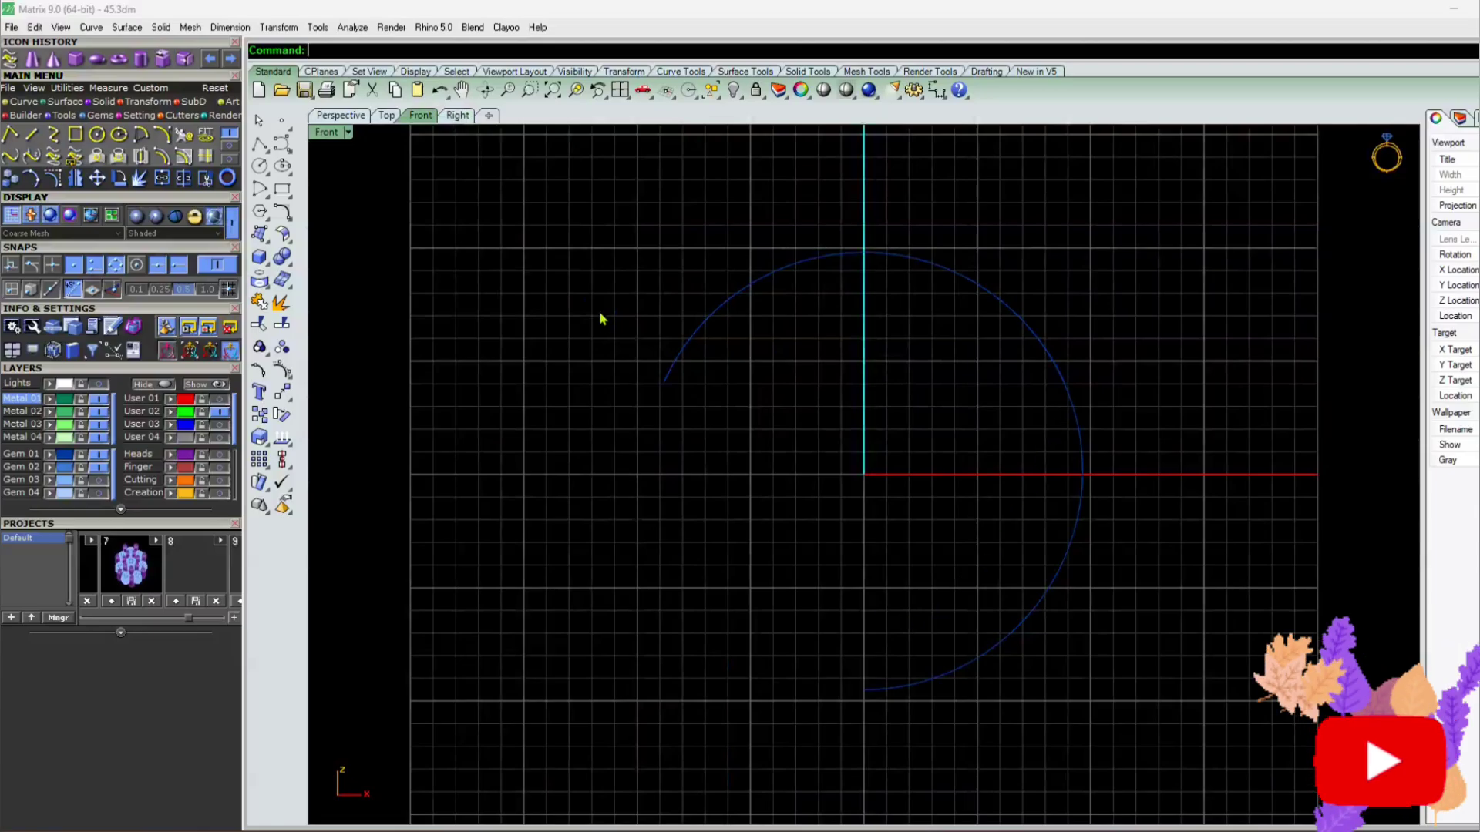
pyautogui.click(344, 117)
# Hide the grid and split the upper crosswise edge line, using the two rope curves that meet it as cutting objects
pyautogui.moveTo(410, 172); pyautogui.dragTo(798, 362, button='right')
pyautogui.scroll(3, 763, 309)
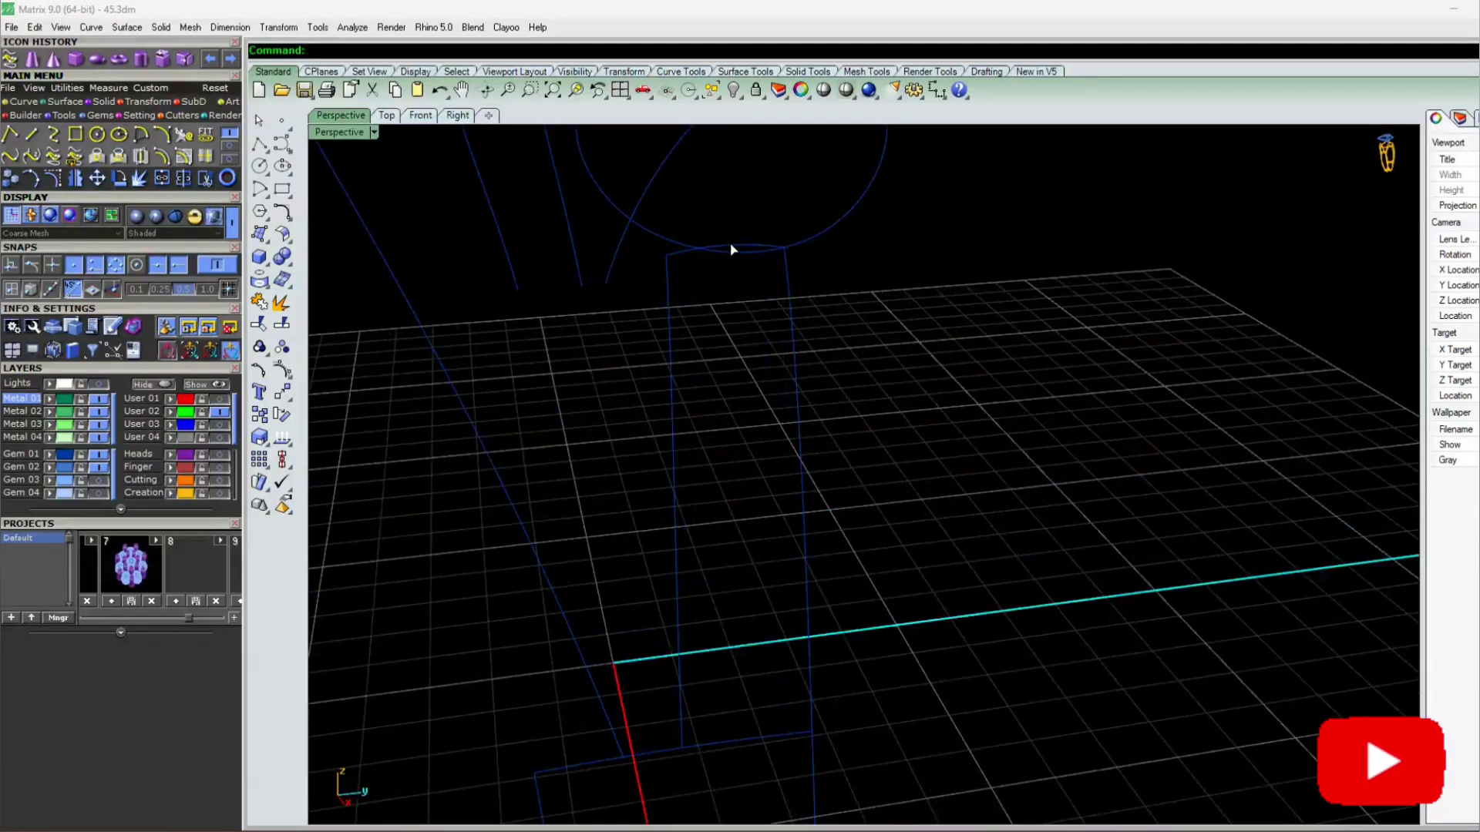
pyautogui.moveTo(746, 568); pyautogui.dragTo(691, 588, button='right')
pyautogui.click(650, 555)
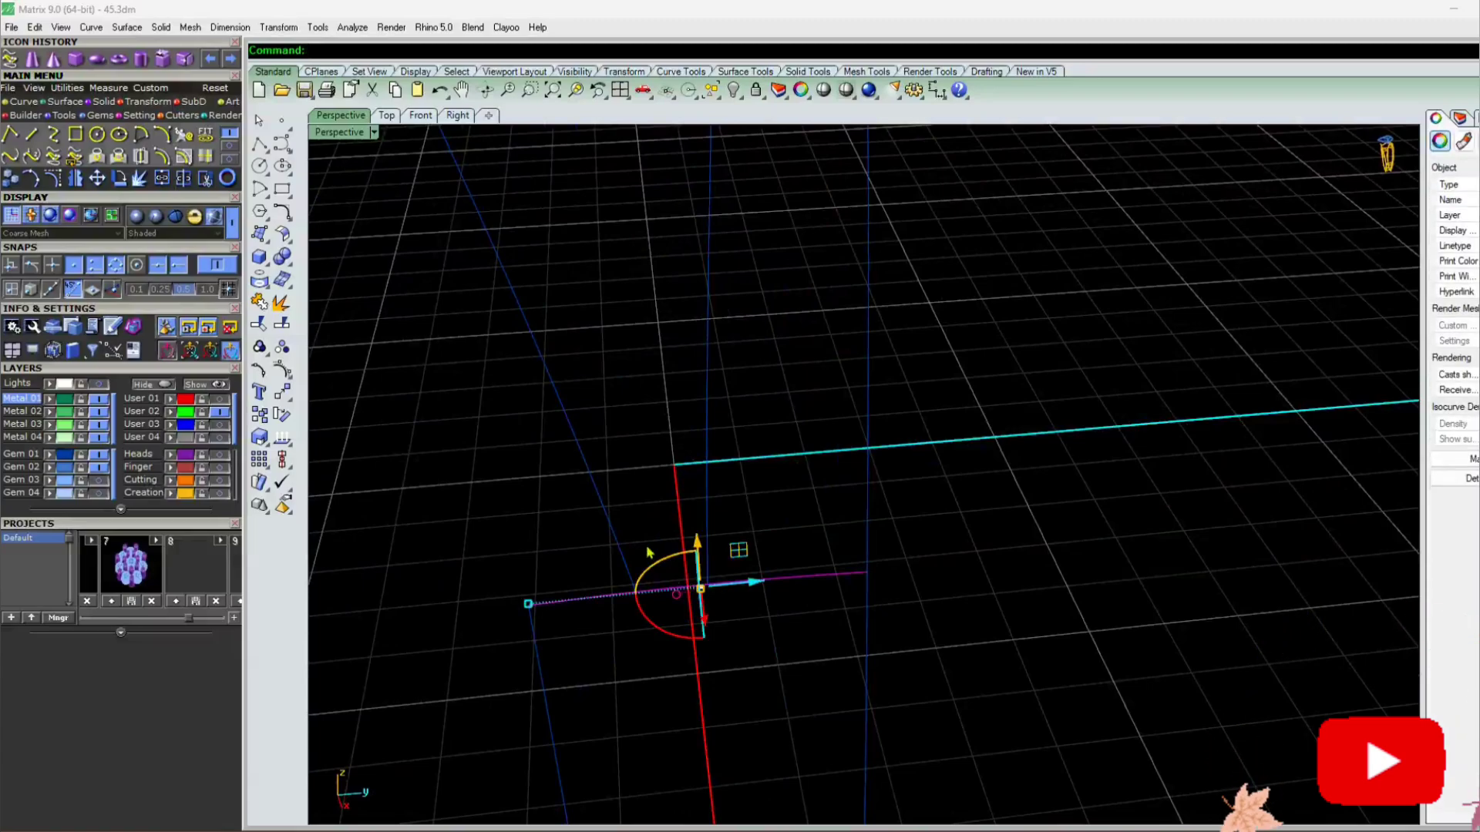
pyautogui.press('F7')
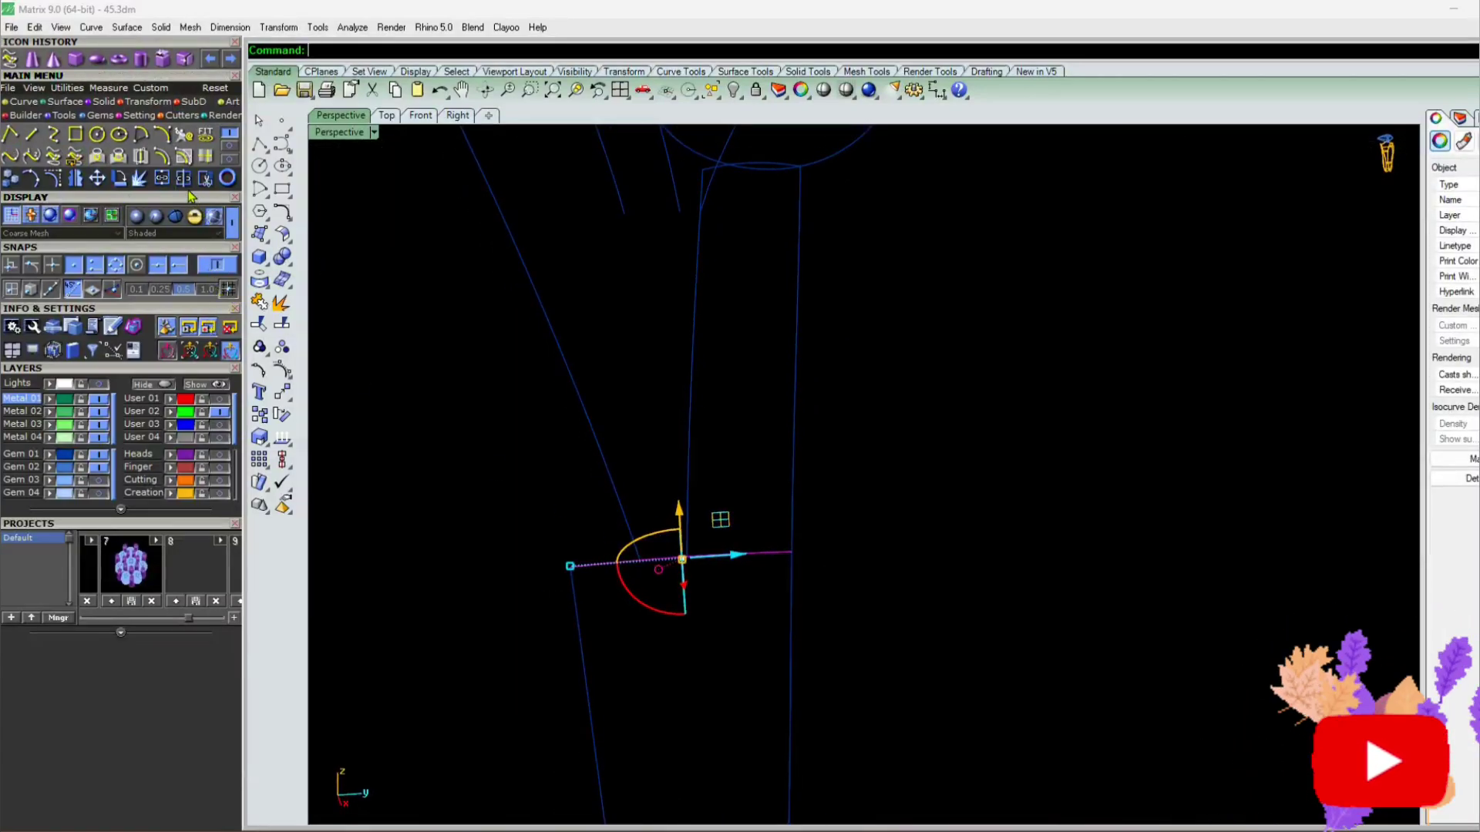
pyautogui.click(259, 302)
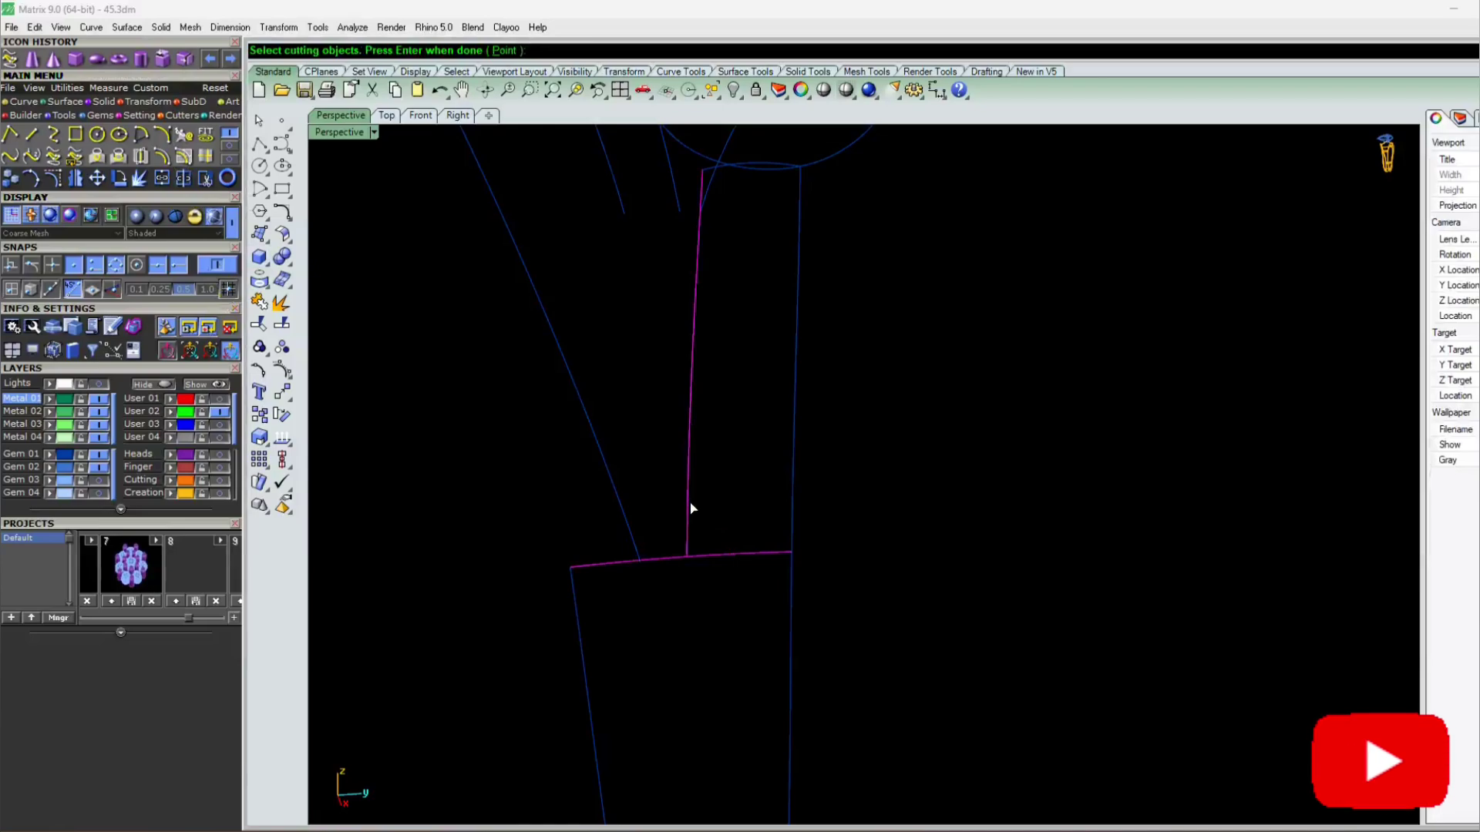
pyautogui.scroll(-3, 686, 502)
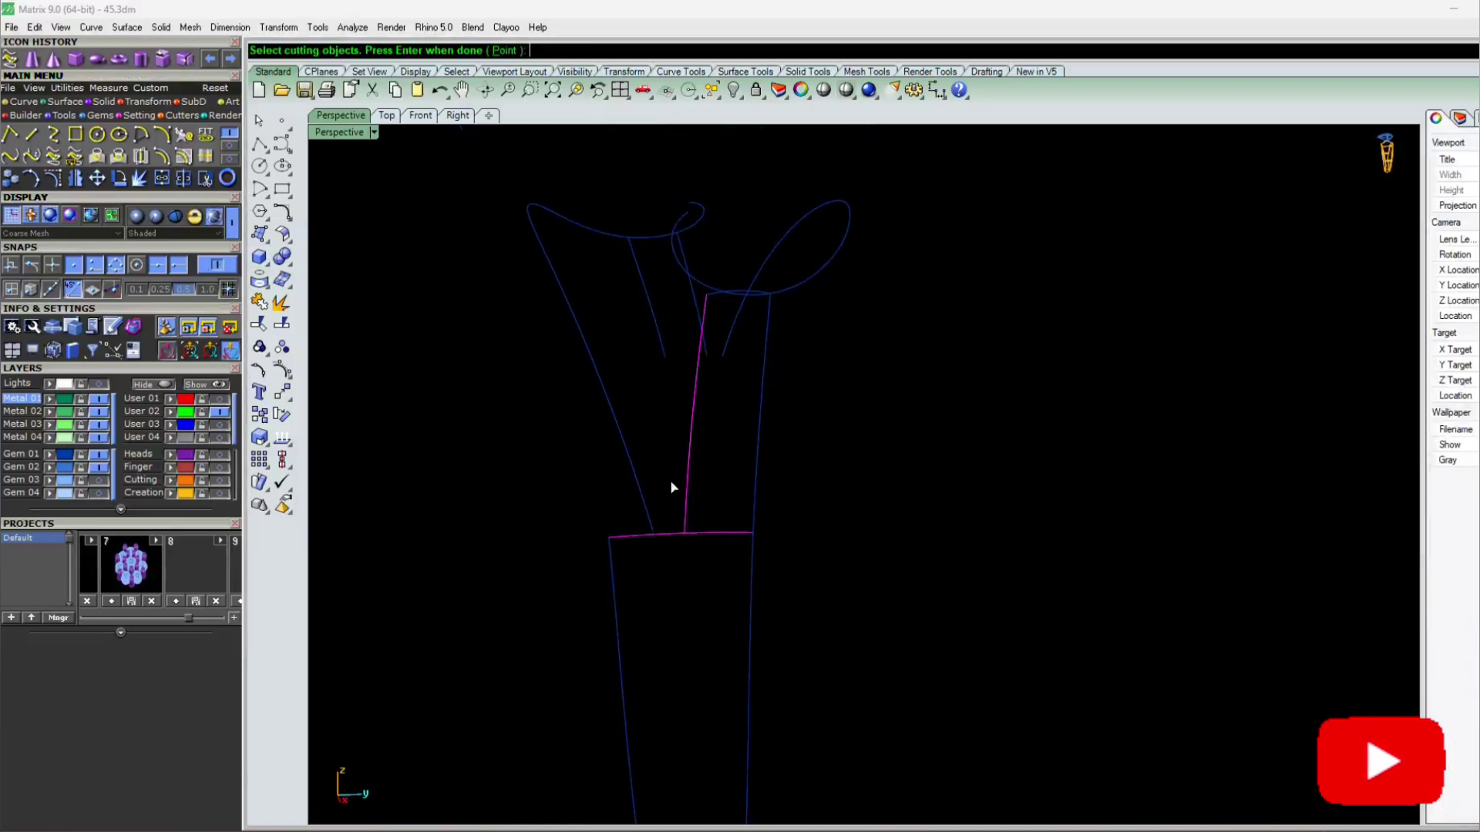
pyautogui.scroll(3, 667, 534)
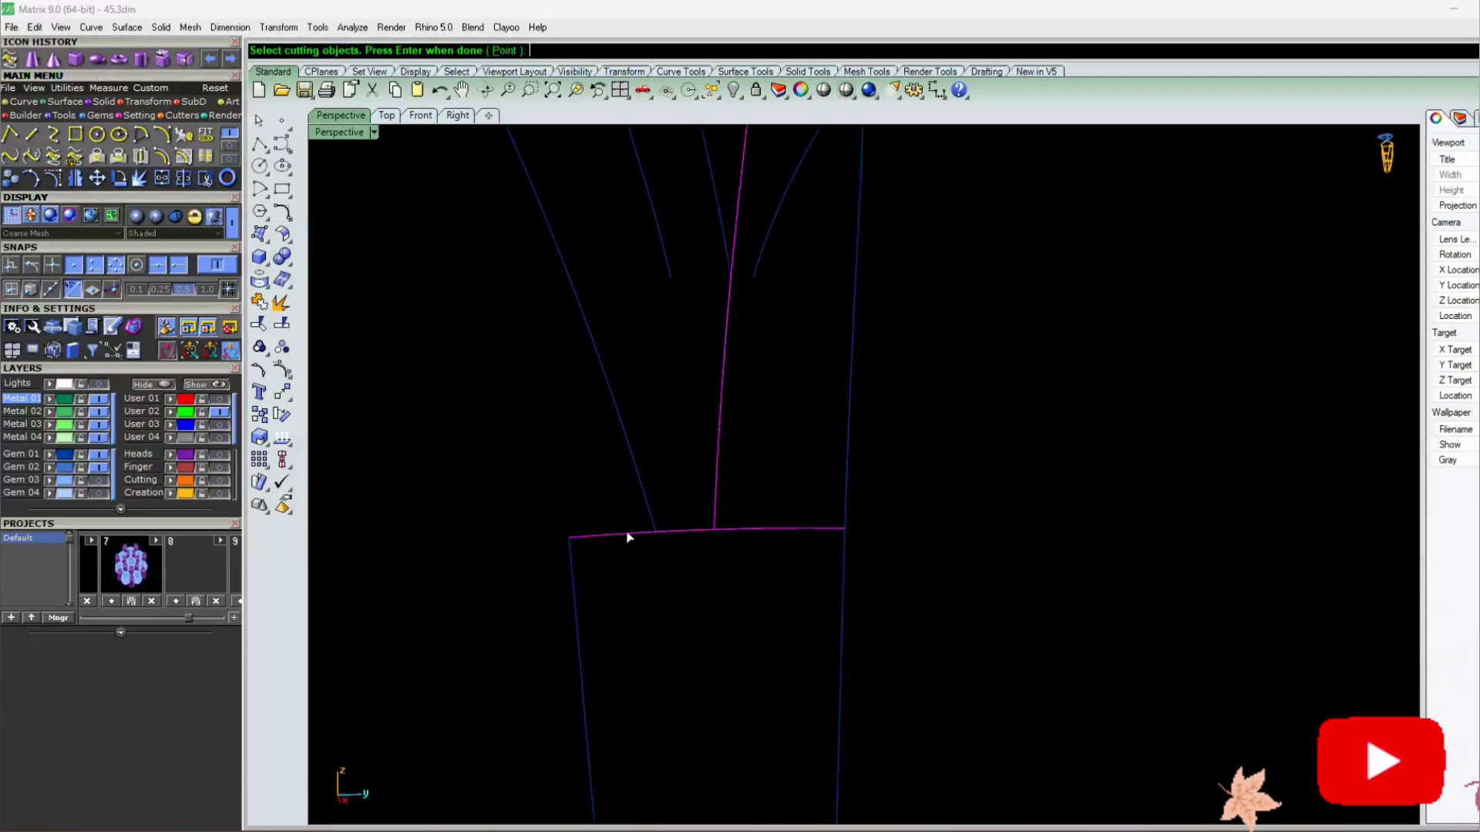
pyautogui.click(647, 508)
pyautogui.rightClick(648, 509)
pyautogui.scroll(6, 648, 531)
pyautogui.click(671, 607)
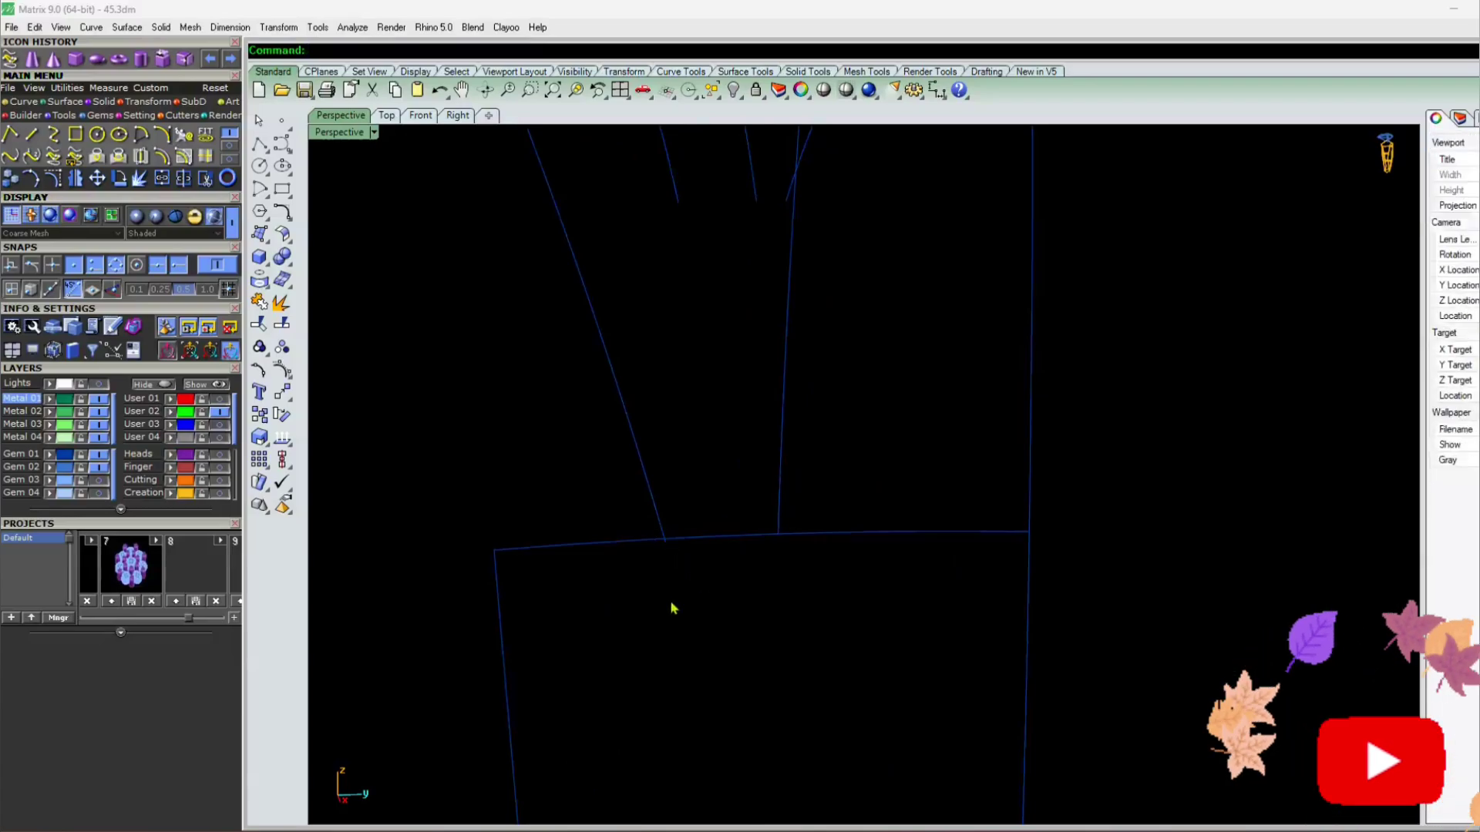
# Remove the slanted rope curve's short overshoot past the crosswise edge so that it ends on the edge
pyautogui.scroll(-6, 671, 606)
pyautogui.moveTo(671, 606); pyautogui.dragTo(667, 575, button='right')
pyautogui.scroll(5, 673, 573)
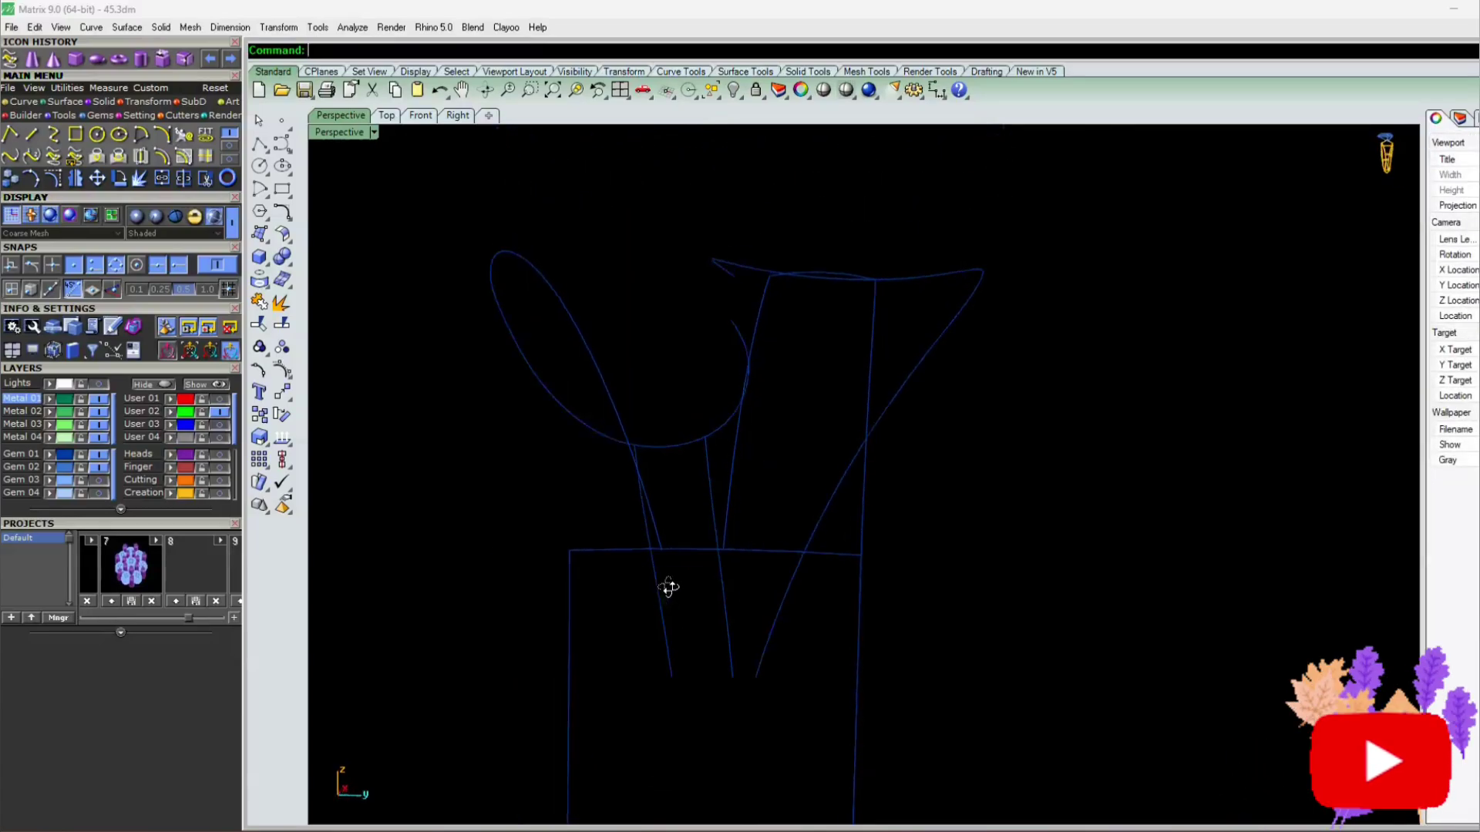
pyautogui.click(684, 637)
pyautogui.scroll(8, 662, 662)
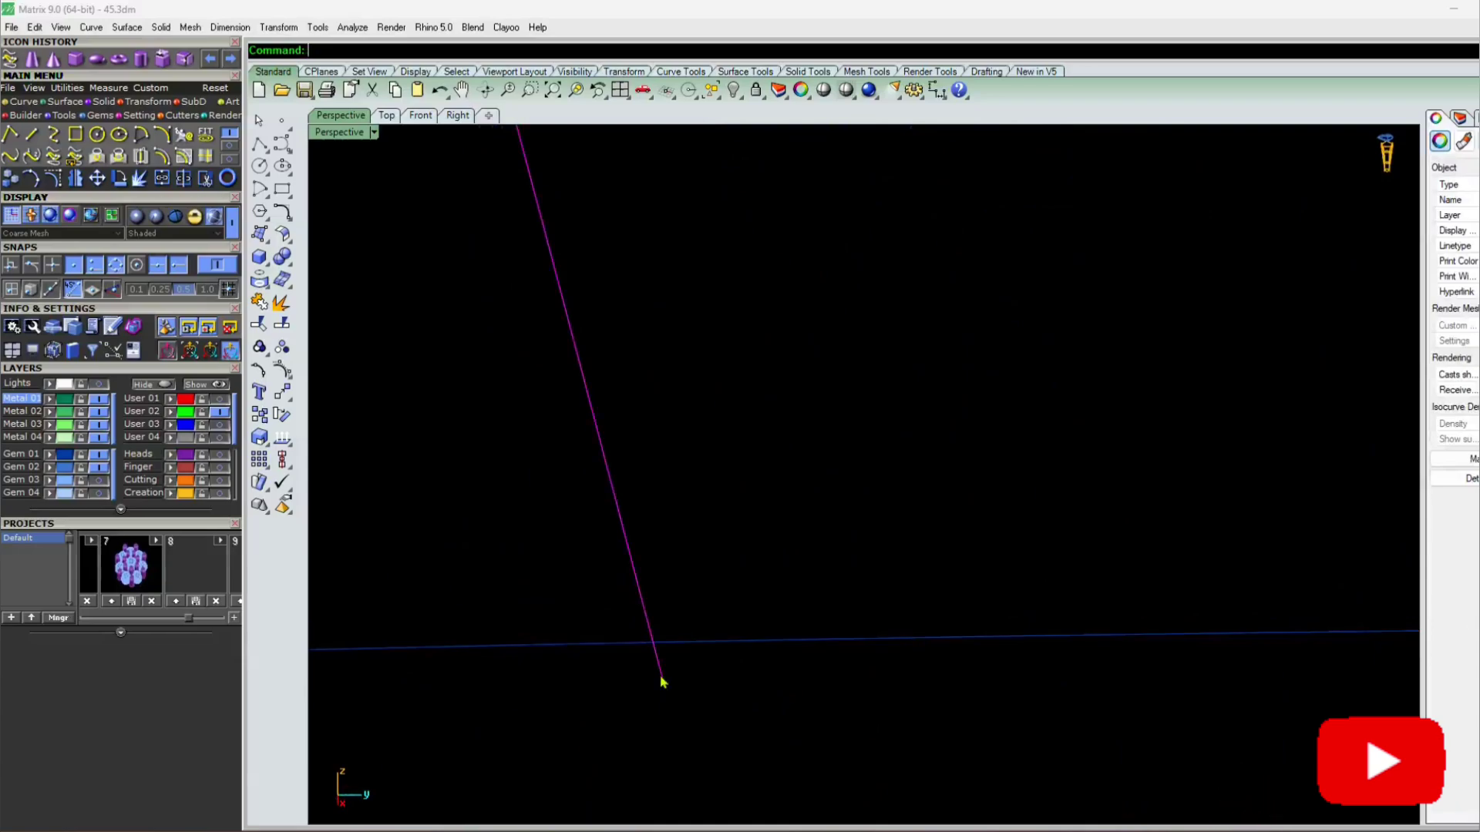
pyautogui.press('Escape')
pyautogui.scroll(5, 662, 675)
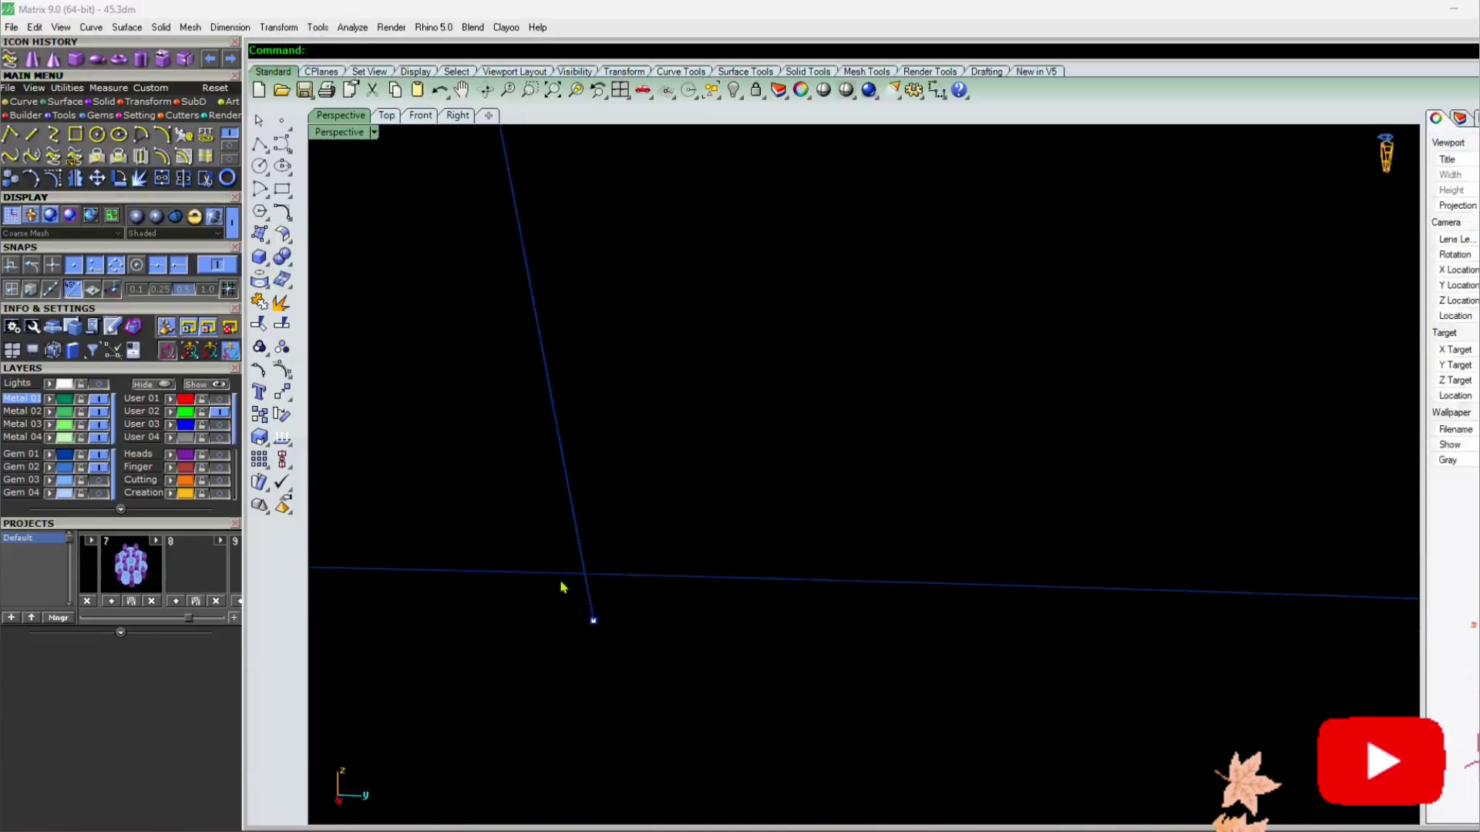
pyautogui.moveTo(661, 708); pyautogui.dragTo(633, 570)
pyautogui.moveTo(618, 678); pyautogui.dragTo(627, 617, button='right')
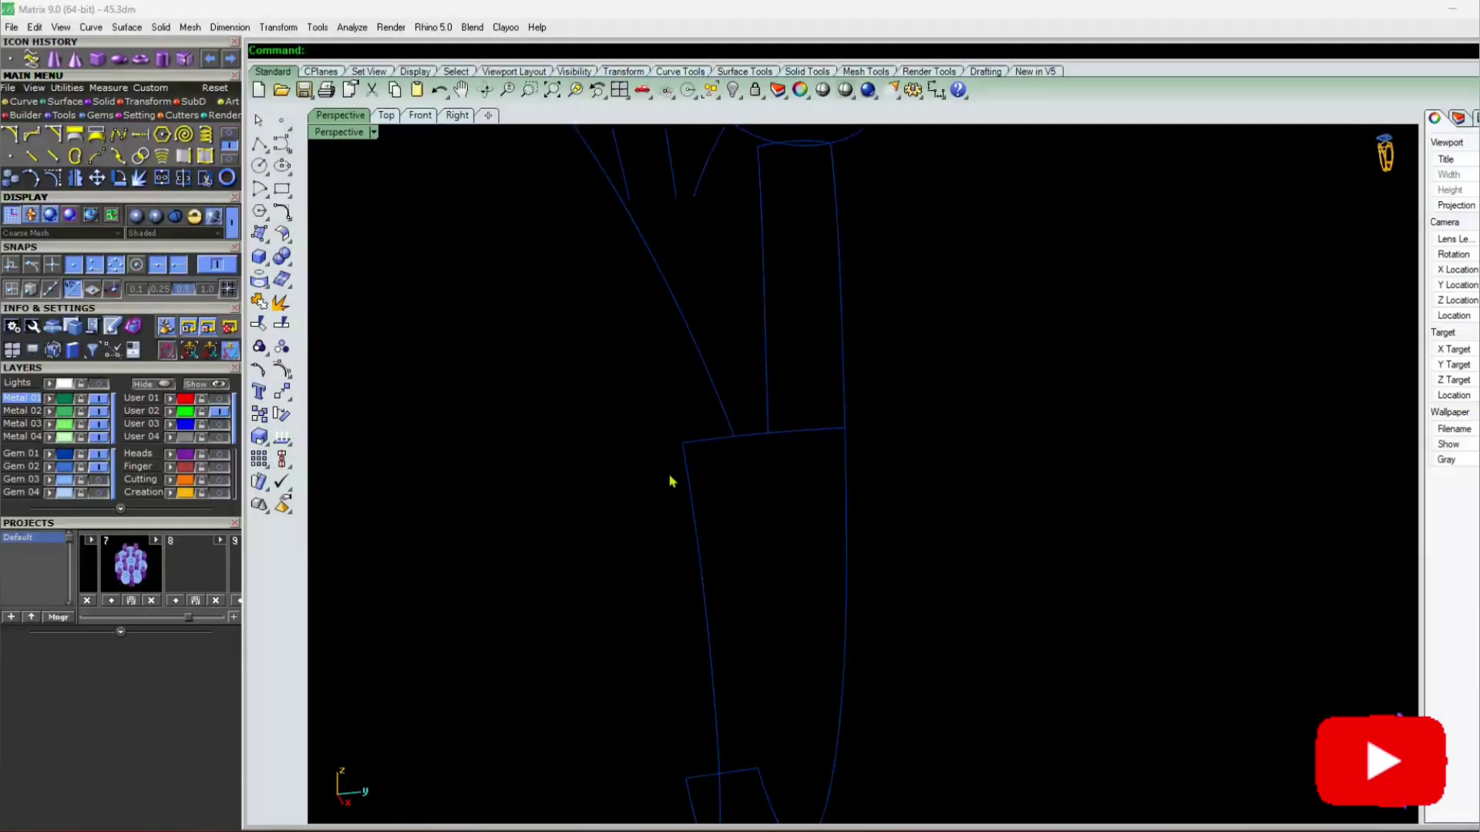
# Check the split of the crosswise edge by selecting its left segment and adding the right segment
pyautogui.moveTo(671, 479); pyautogui.dragTo(704, 495, button='right')
pyautogui.click(705, 495)
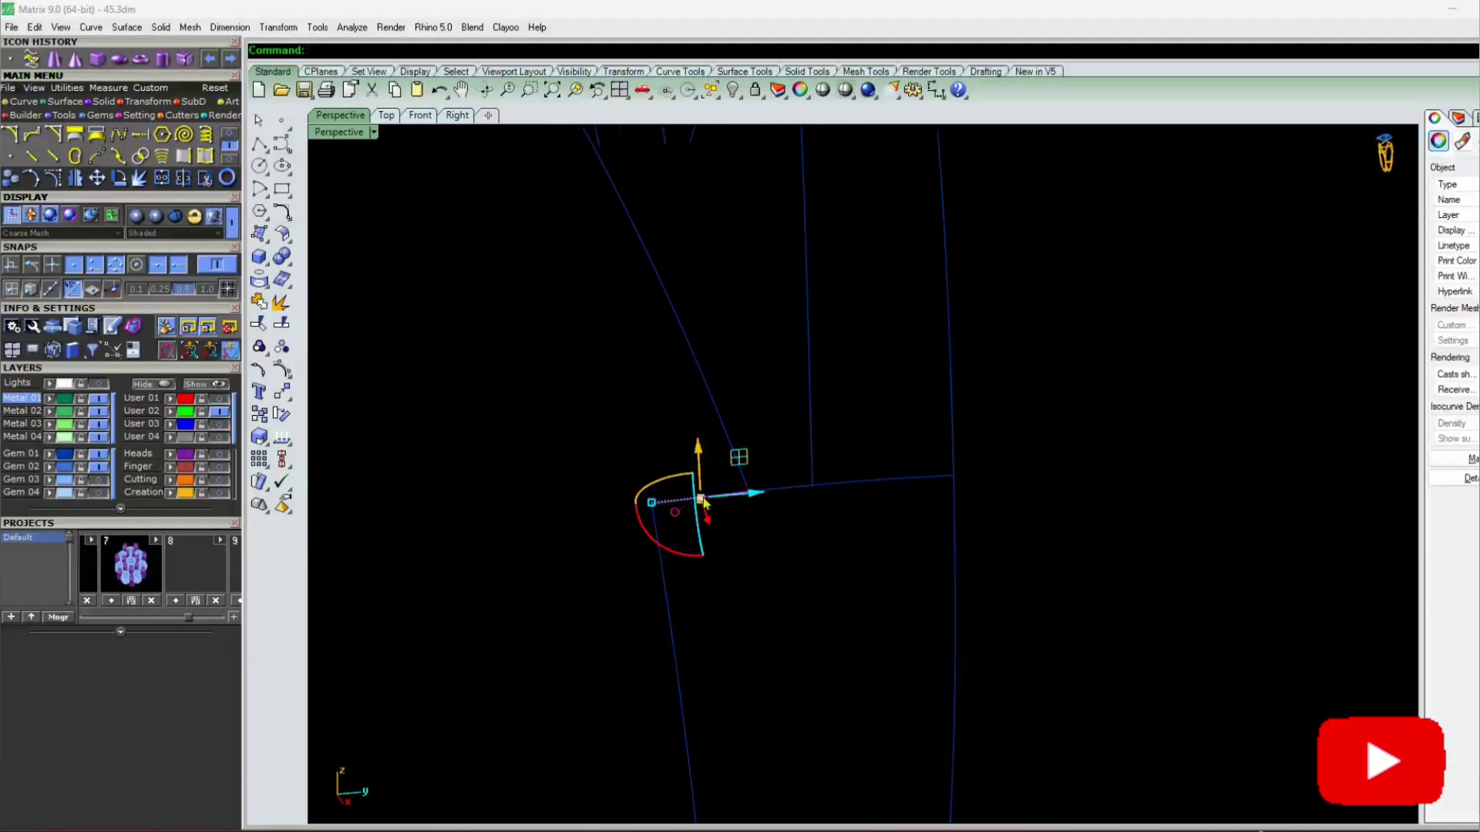
pyautogui.click(538, 605)
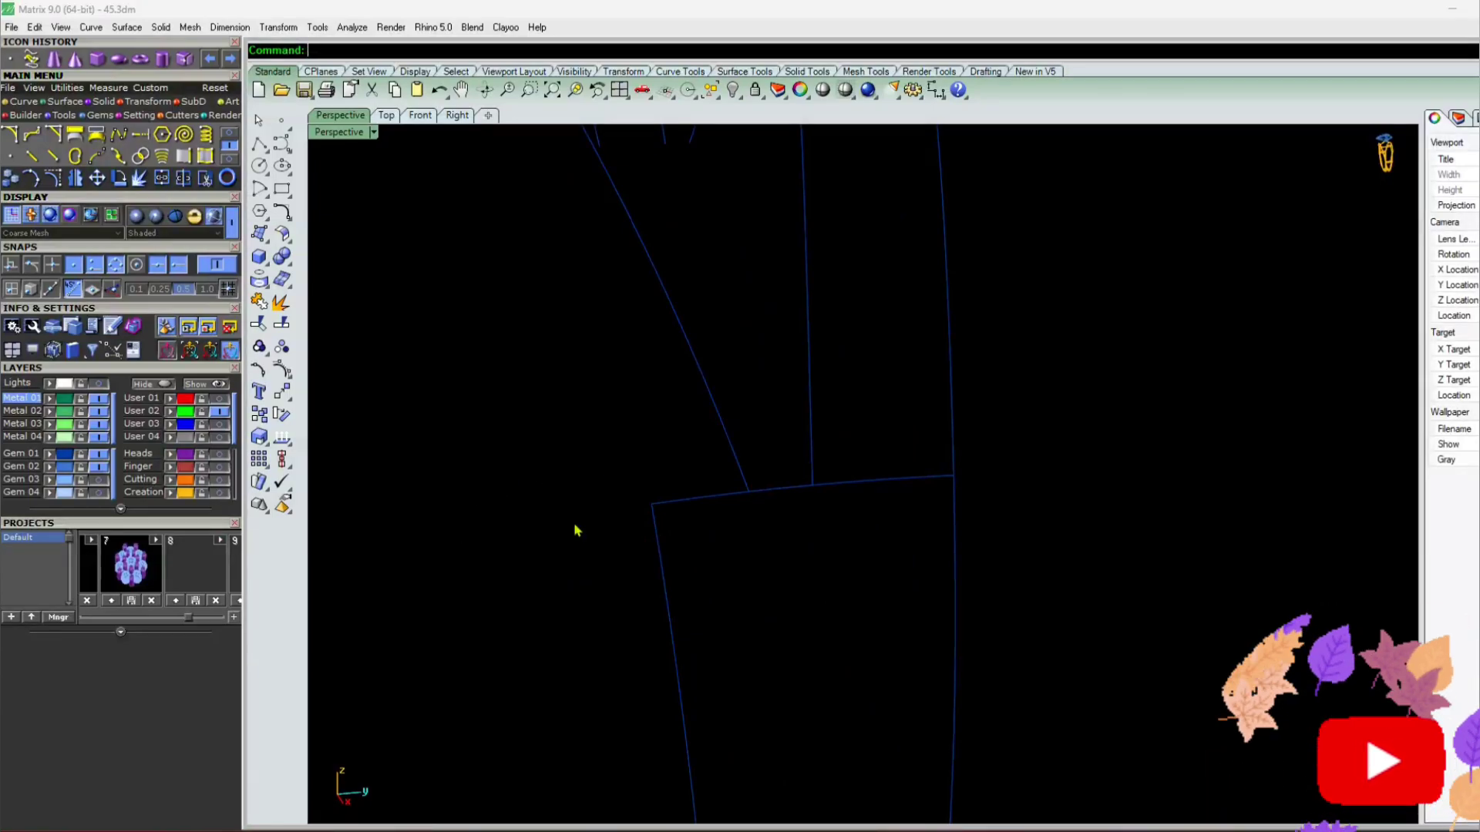
pyautogui.moveTo(806, 488); pyautogui.dragTo(723, 483, button='right')
pyautogui.click(709, 498)
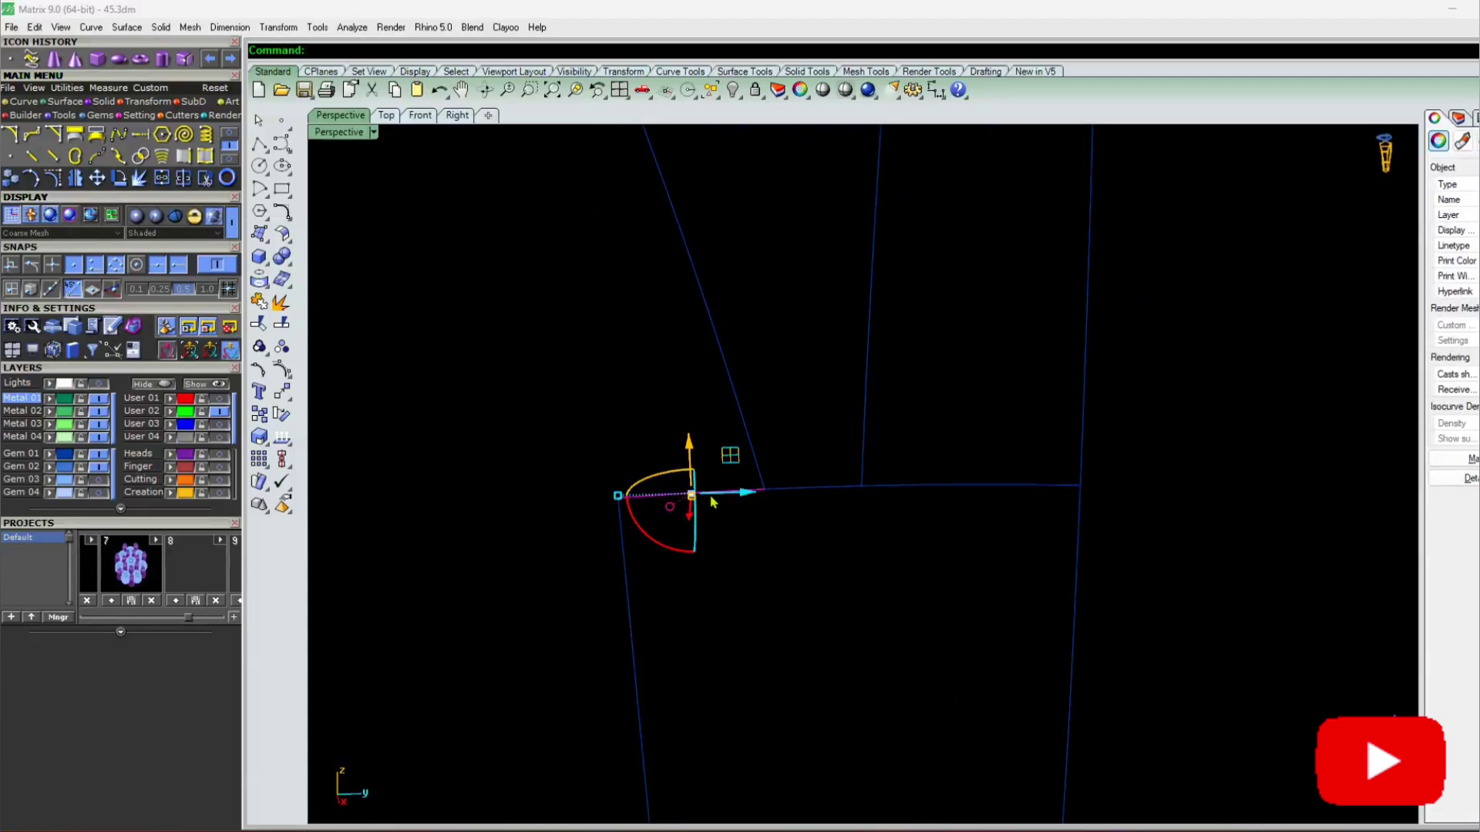
pyautogui.keyDown('shift'); pyautogui.click(979, 491); pyautogui.keyUp('shift')
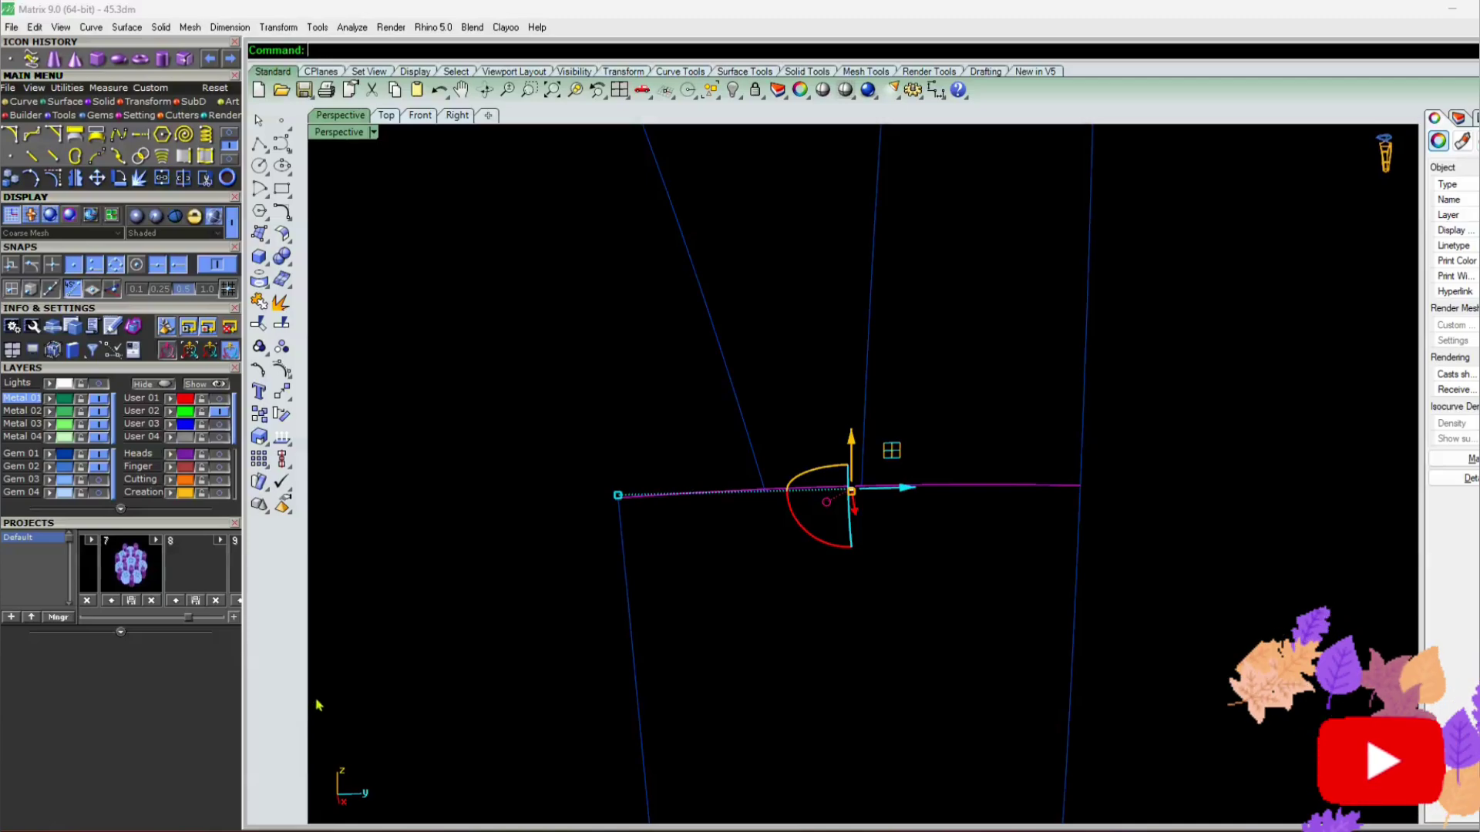
pyautogui.click(440, 611)
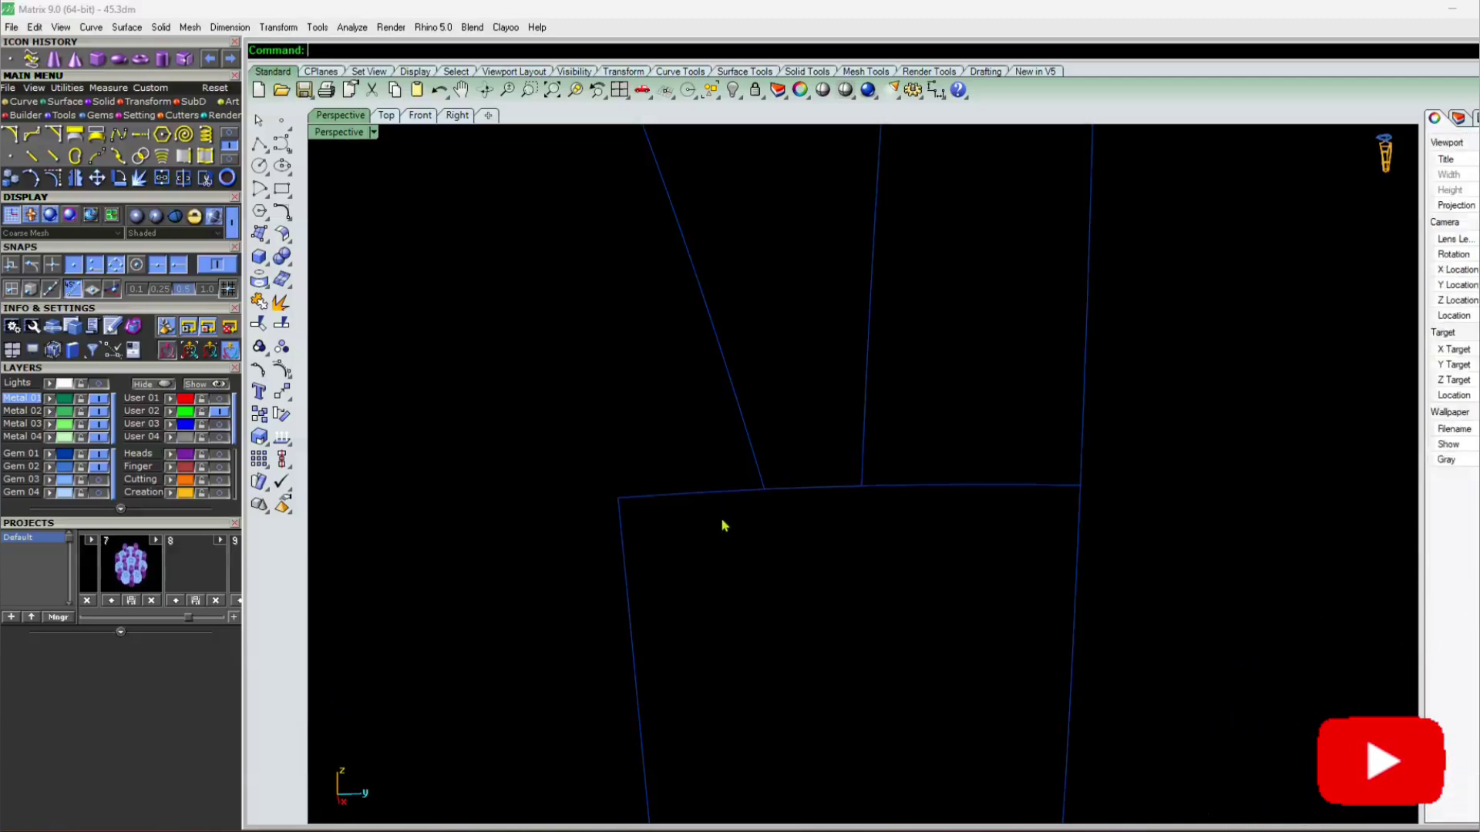
# Check the crosswise edge's left segment once more and bring up the surface creation tools
pyautogui.scroll(-10, 761, 410)
pyautogui.moveTo(763, 412); pyautogui.dragTo(786, 462, button='right')
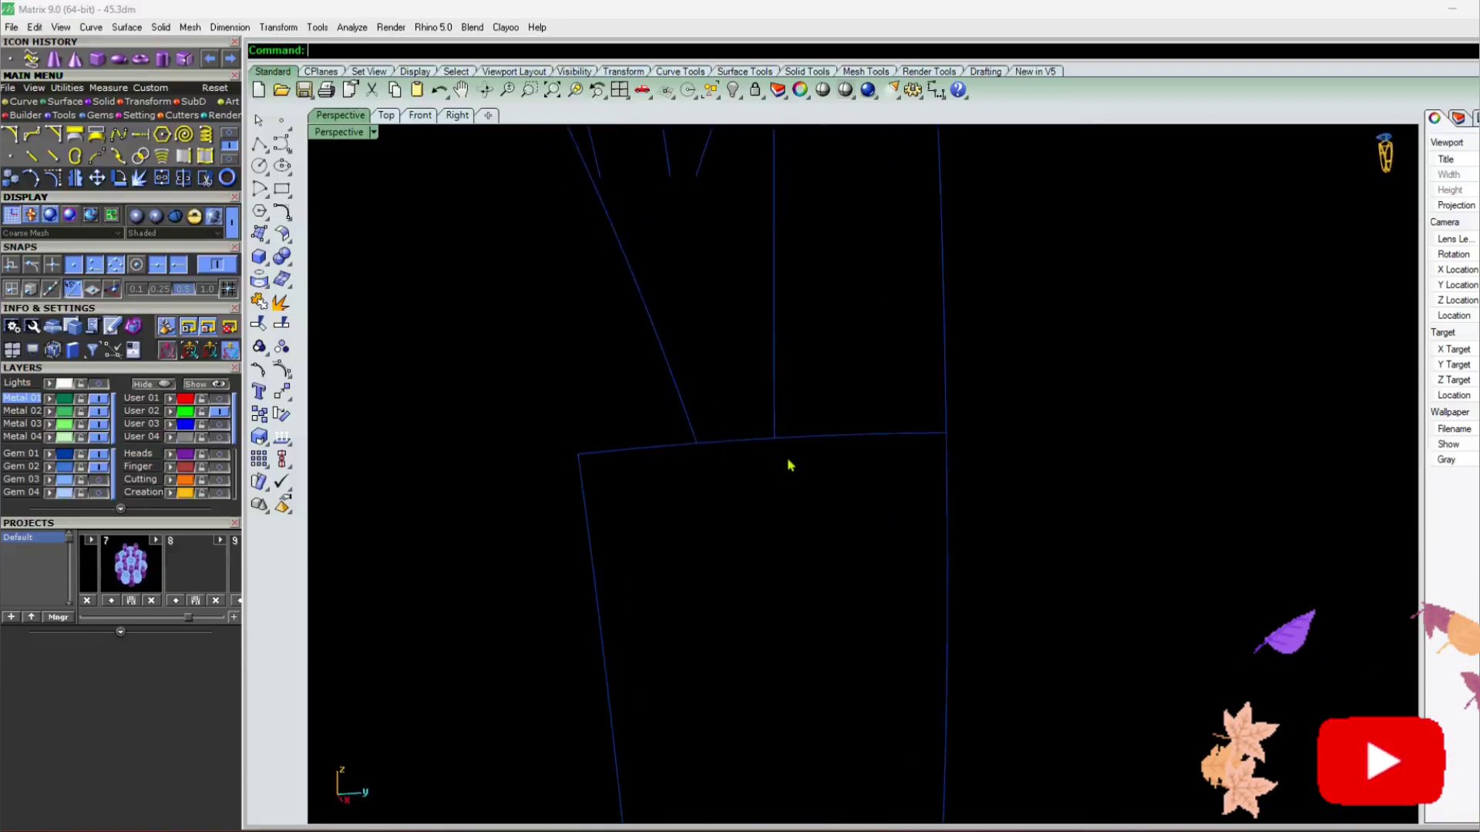
pyautogui.click(674, 452)
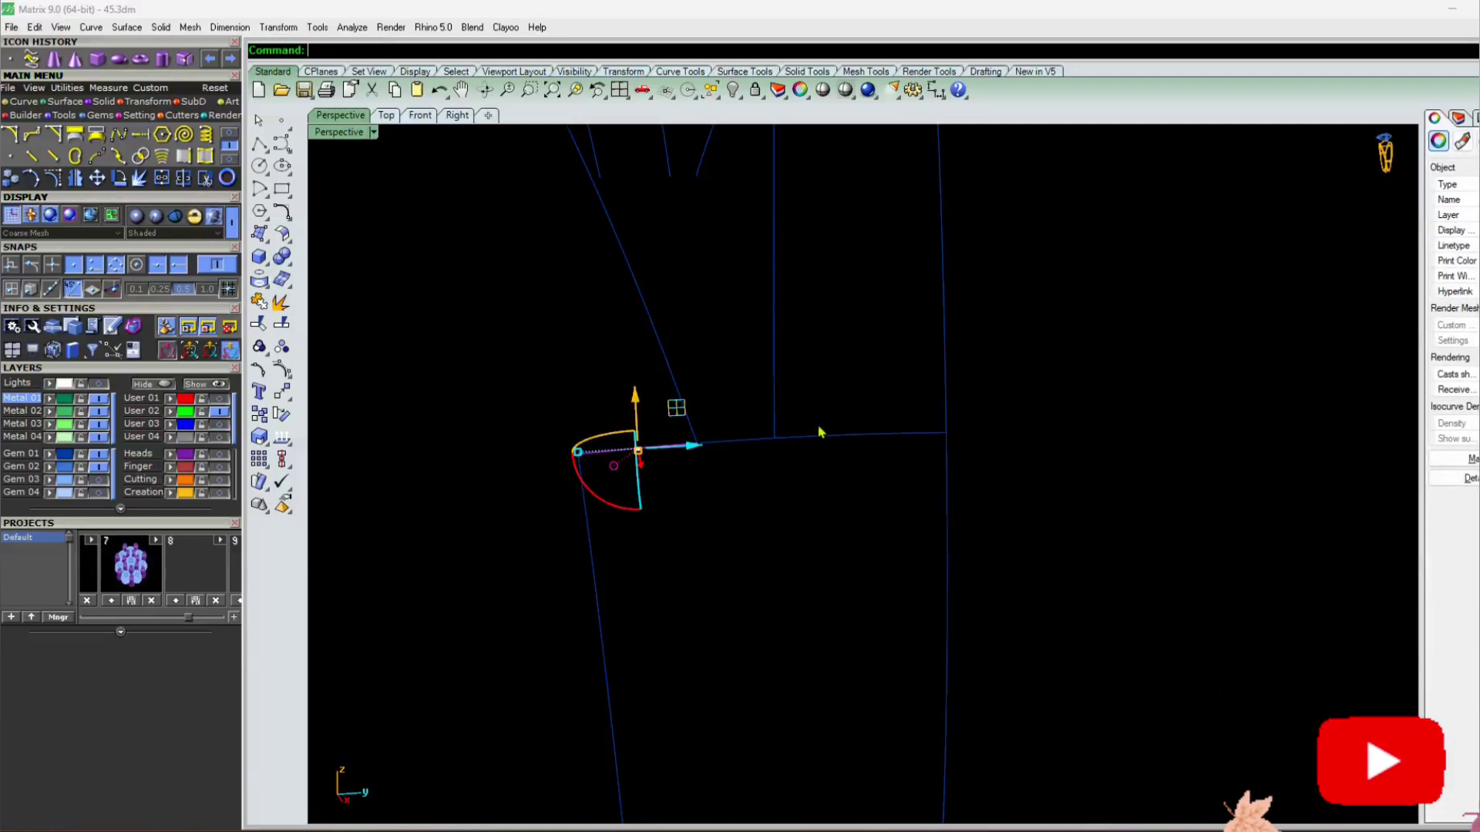
pyautogui.click(776, 507)
pyautogui.scroll(-10, 776, 507)
pyautogui.moveTo(756, 529)
pyautogui.mouseDown(button='right')
pyautogui.moveTo(720, 555)
pyautogui.moveTo(764, 536)
pyautogui.mouseUp(button='right')
pyautogui.scroll(2, 806, 421)
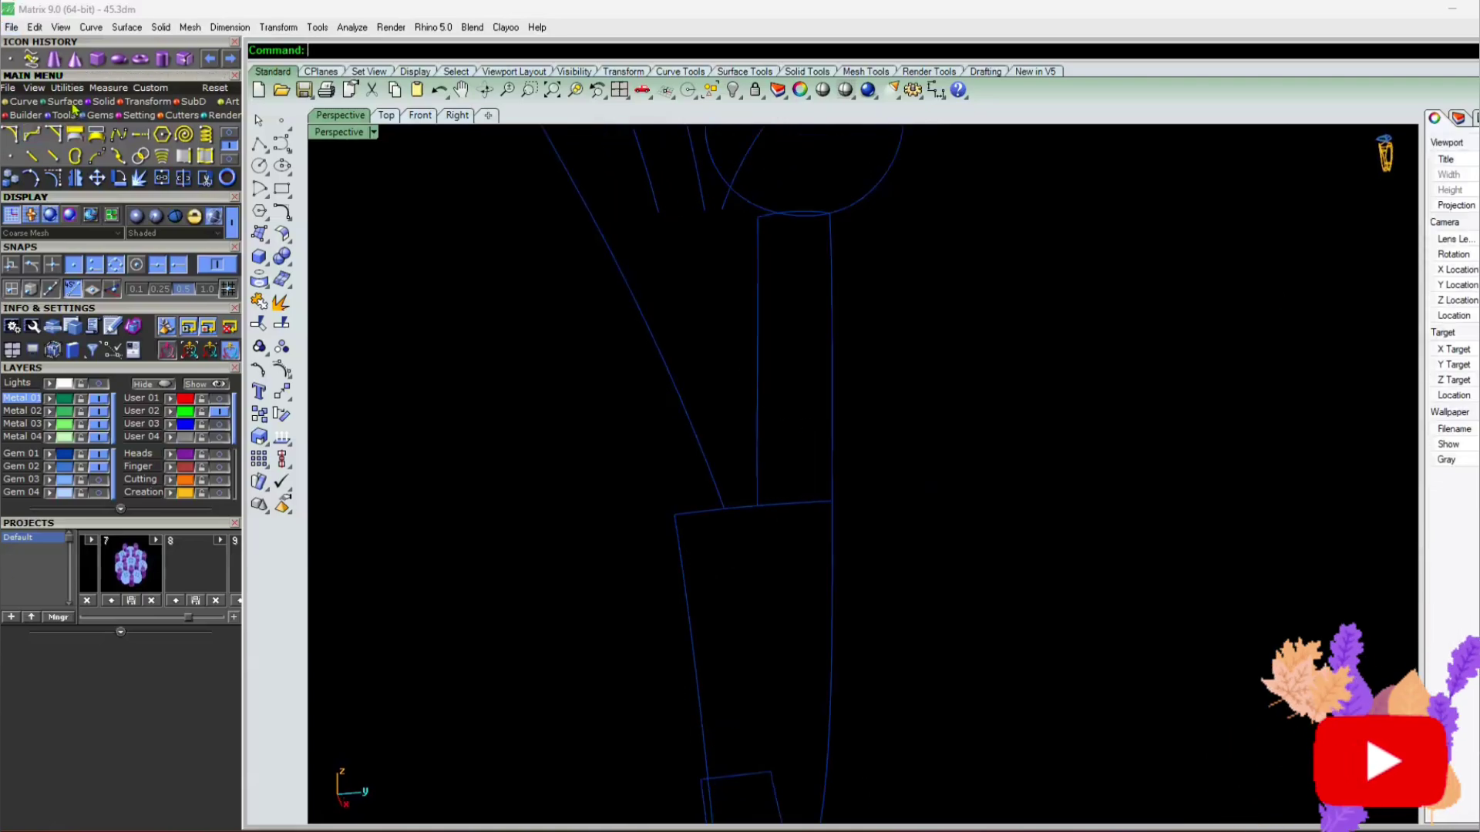
pyautogui.click(51, 103)
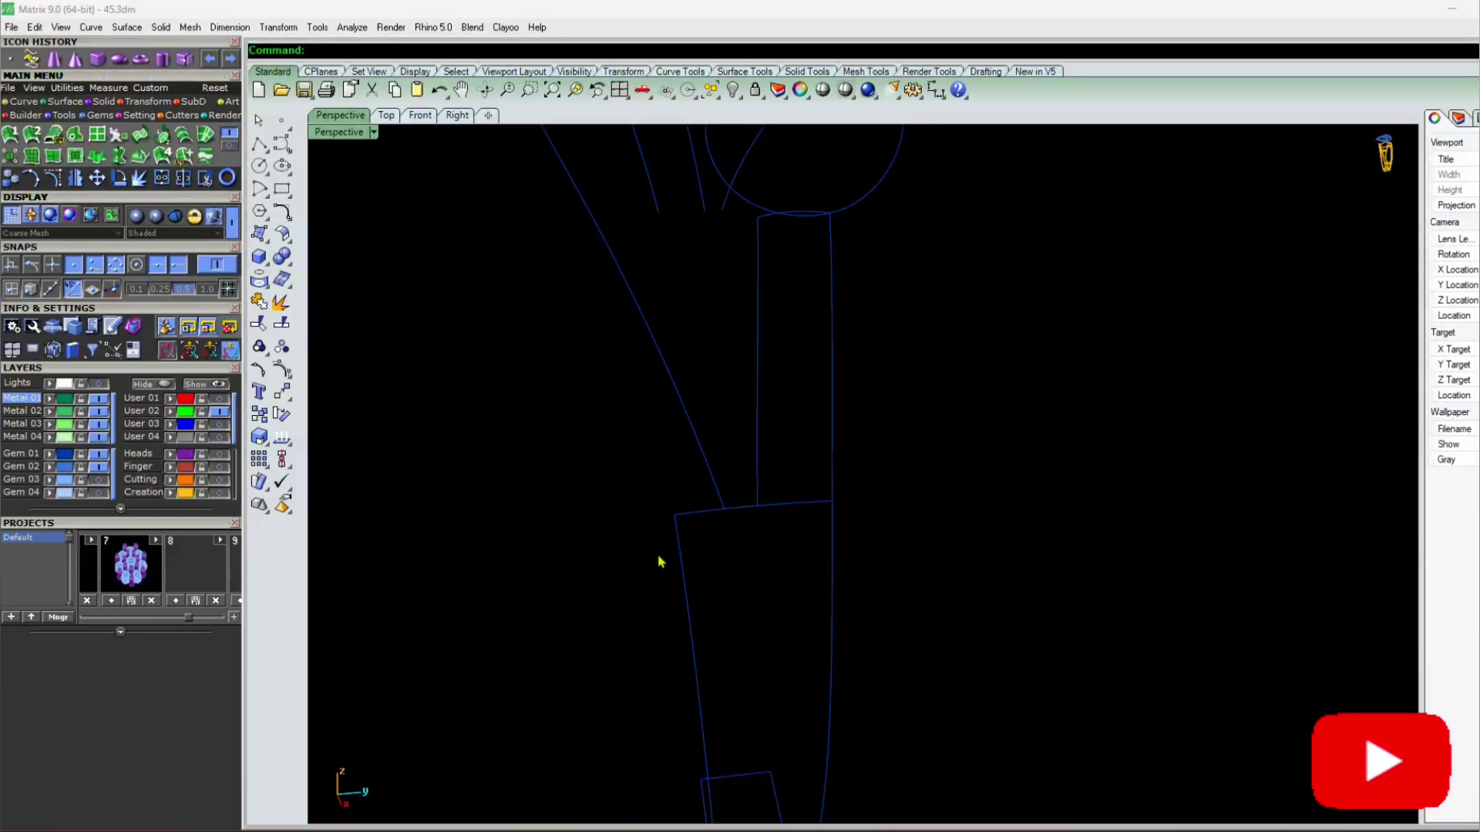
# Examine the outline curves around the crosswise edge and compare them with the reference sketch, showing the sketch layer User 04 only temporarily
pyautogui.scroll(-5, 656, 524)
pyautogui.scroll(5, 721, 487)
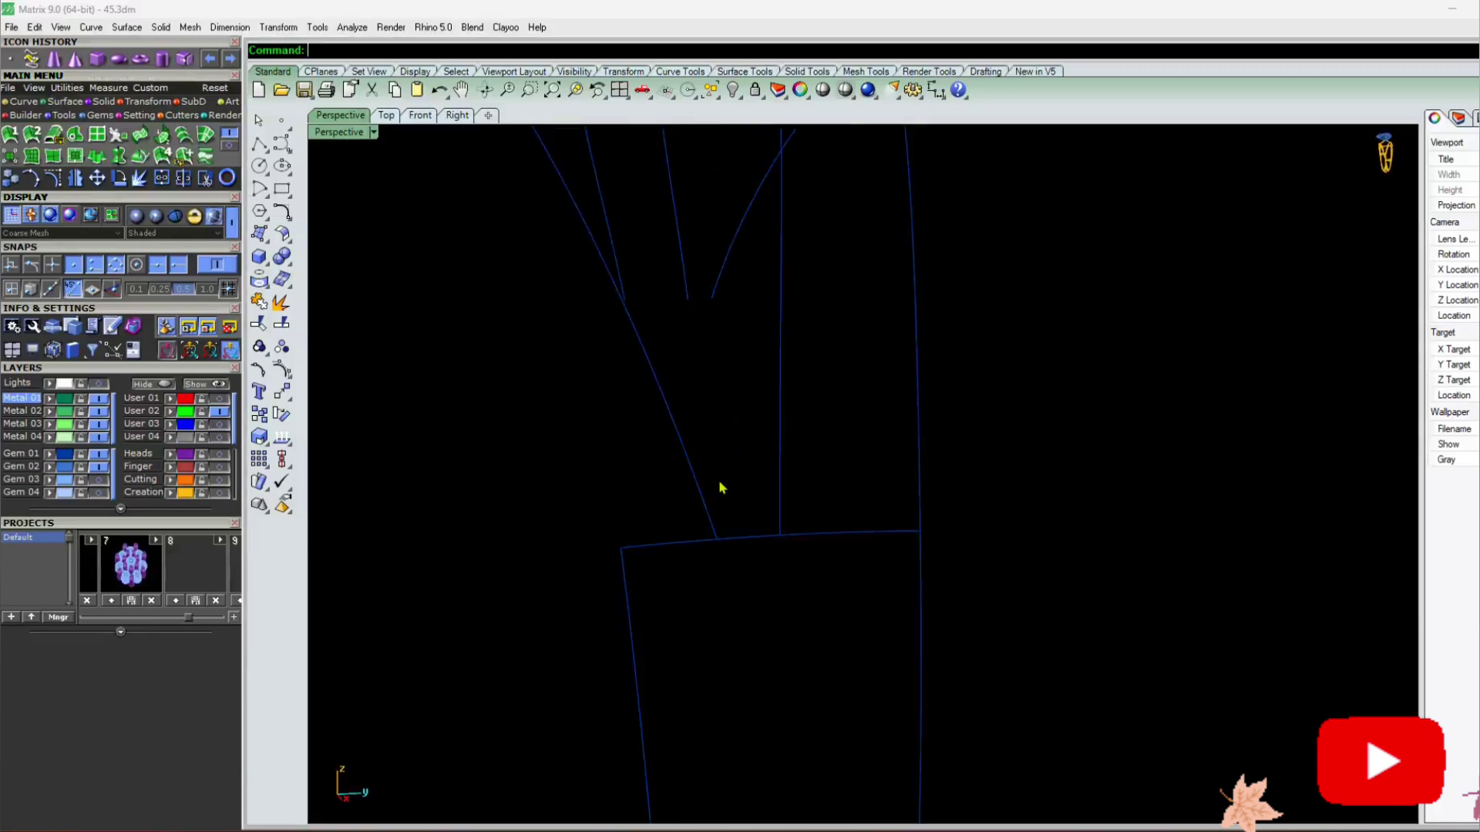
pyautogui.click(706, 541)
pyautogui.scroll(6, 692, 541)
pyautogui.scroll(-8, 659, 562)
pyautogui.click(822, 470)
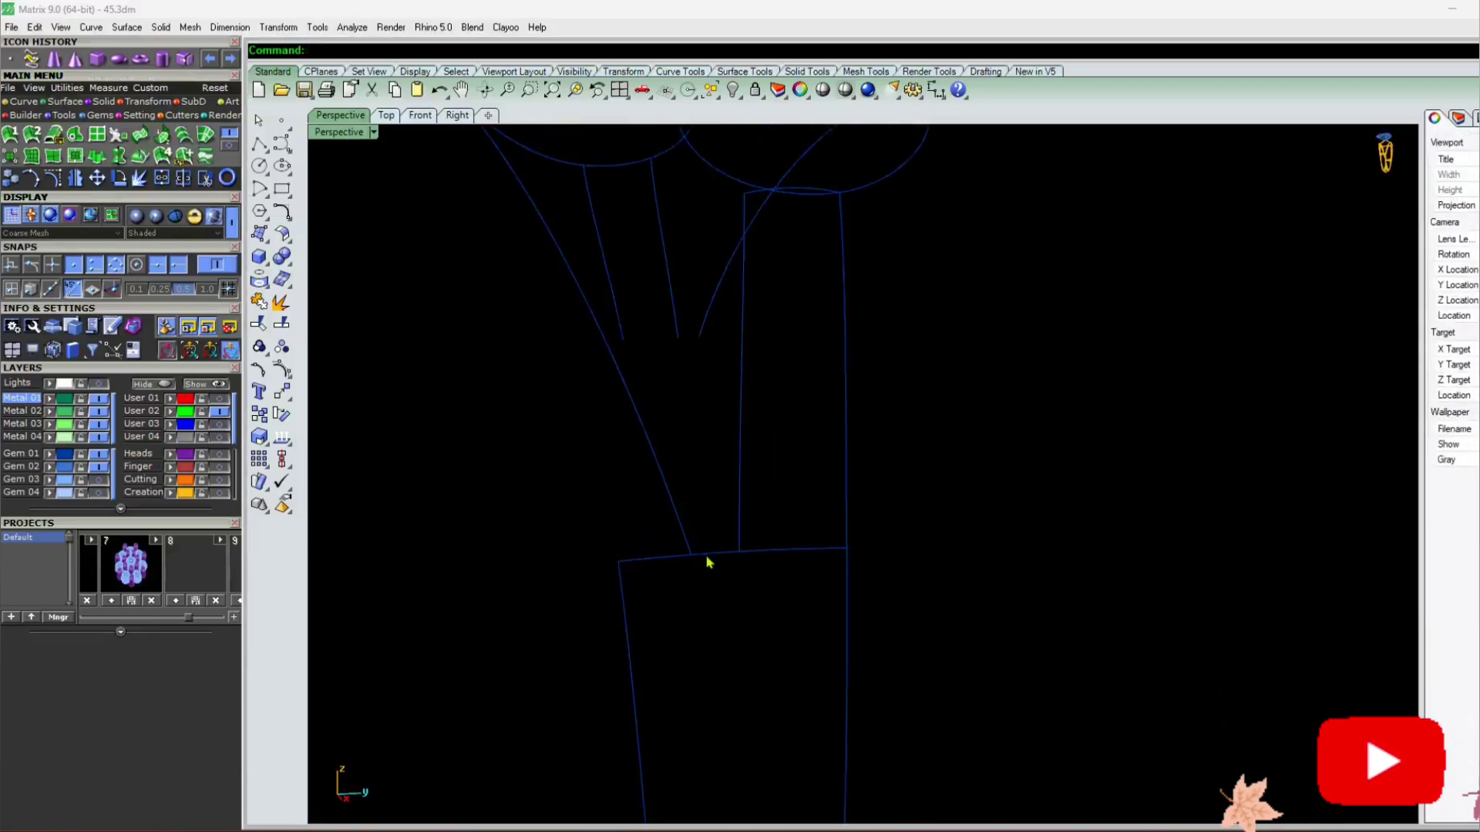
pyautogui.scroll(-5, 709, 562)
pyautogui.scroll(5, 710, 506)
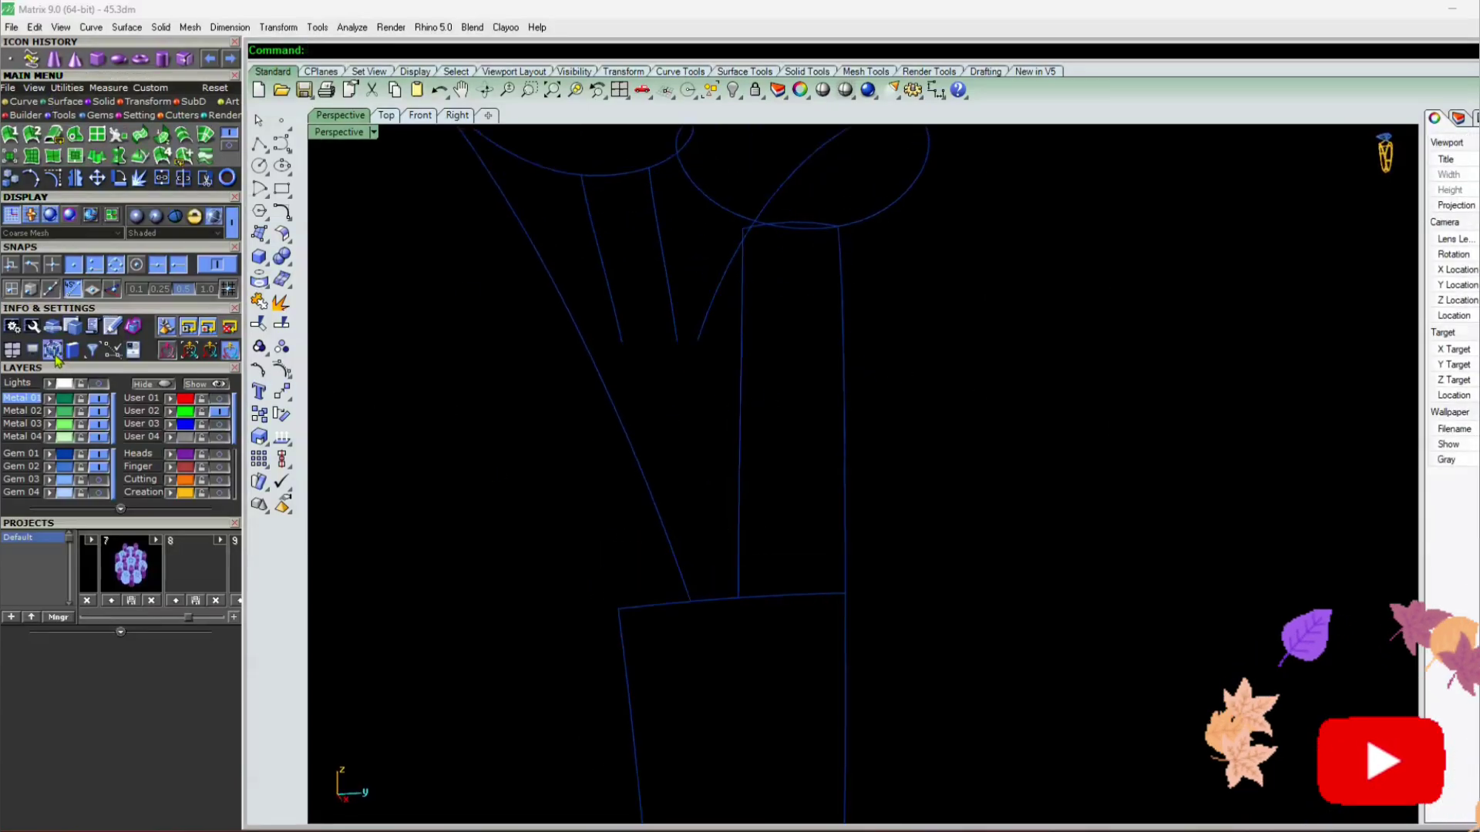
pyautogui.scroll(-5, 704, 628)
pyautogui.scroll(5, 704, 627)
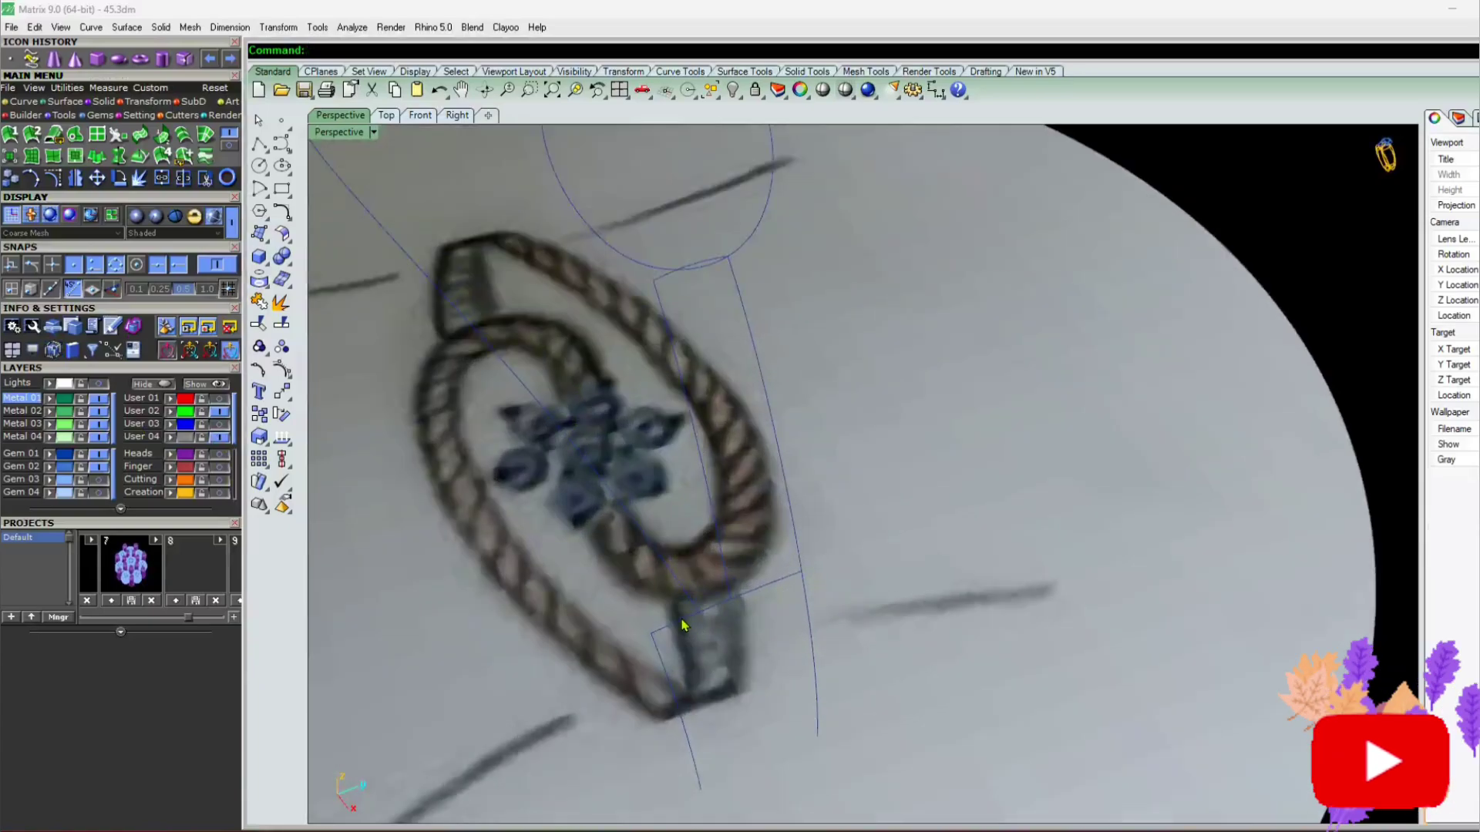
pyautogui.scroll(-4, 704, 627)
pyautogui.scroll(6, 689, 516)
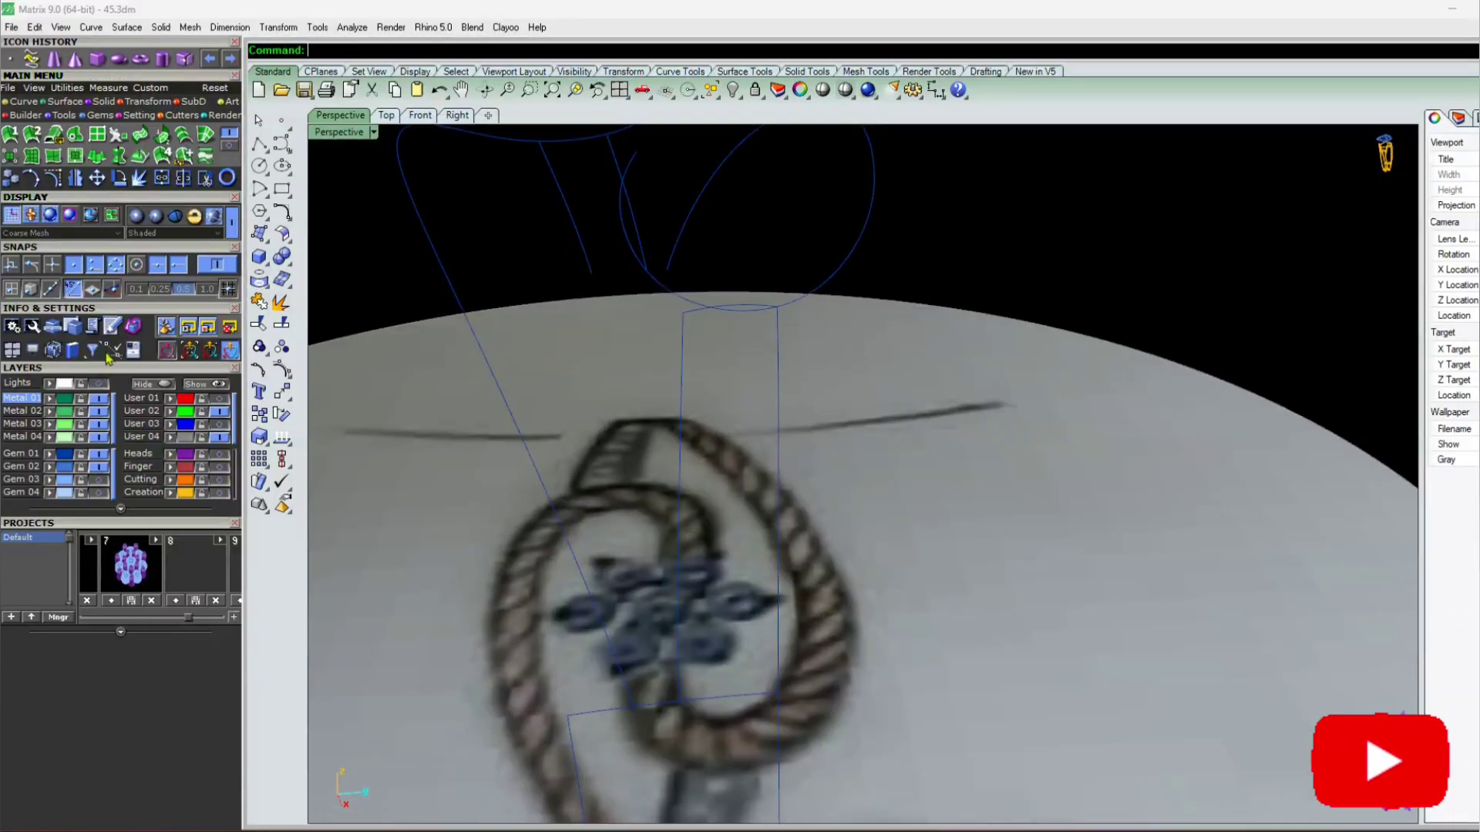
pyautogui.click(220, 437)
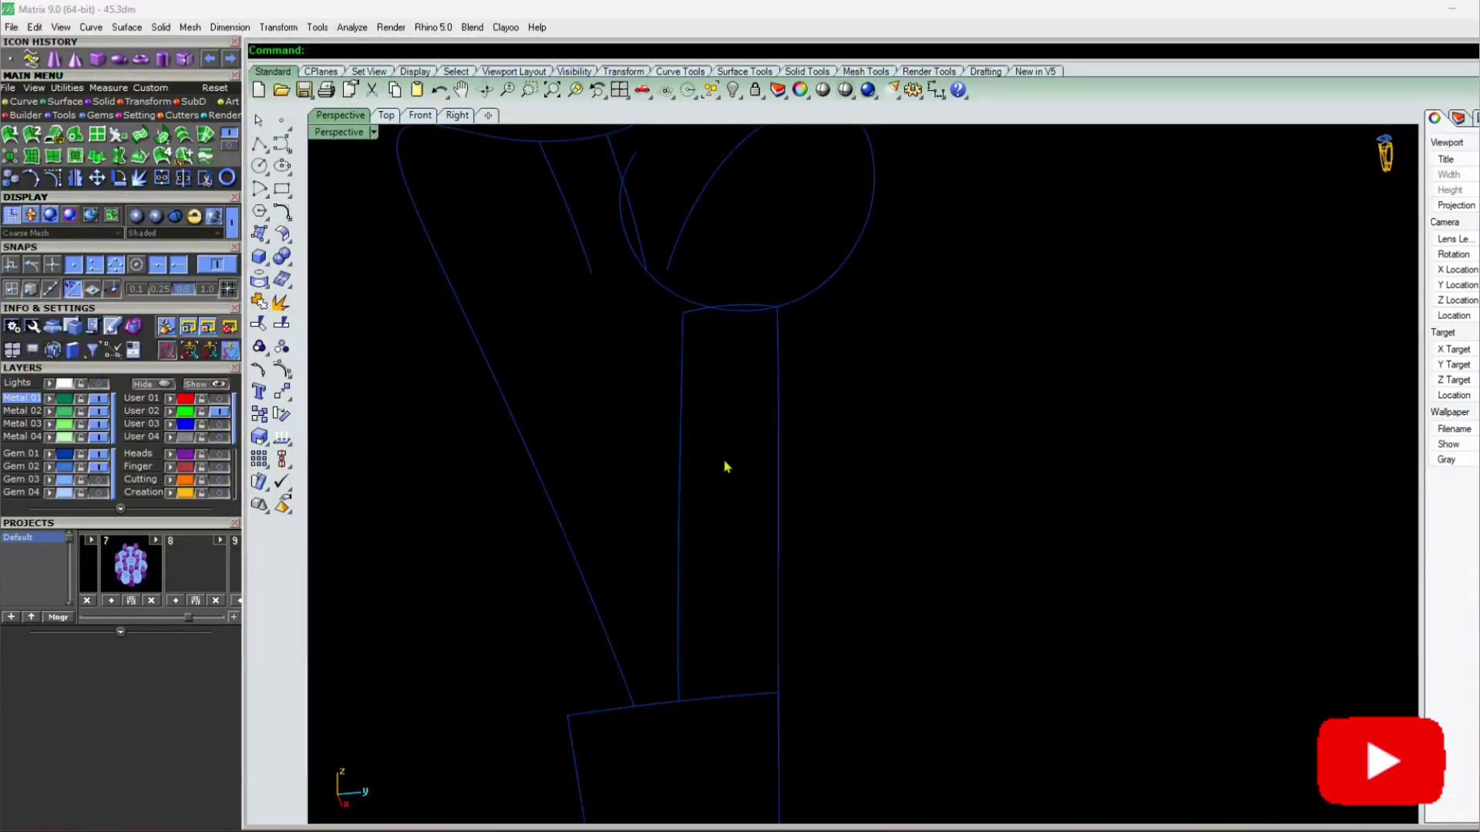
# Measure the width of the narrow upper strip with a trial line between its two long edge curves
pyautogui.write('K')
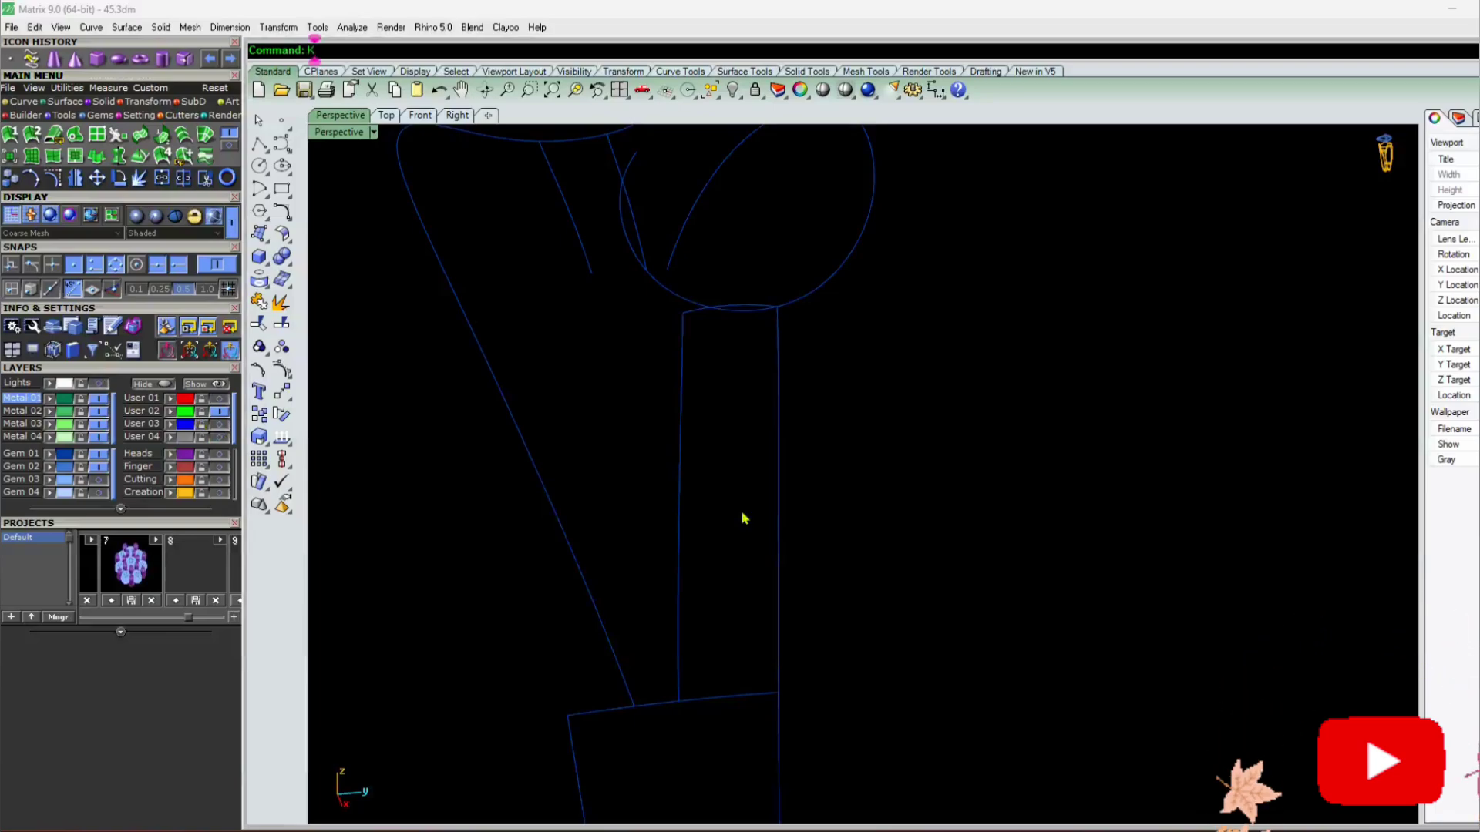
pyautogui.scroll(3, 736, 510)
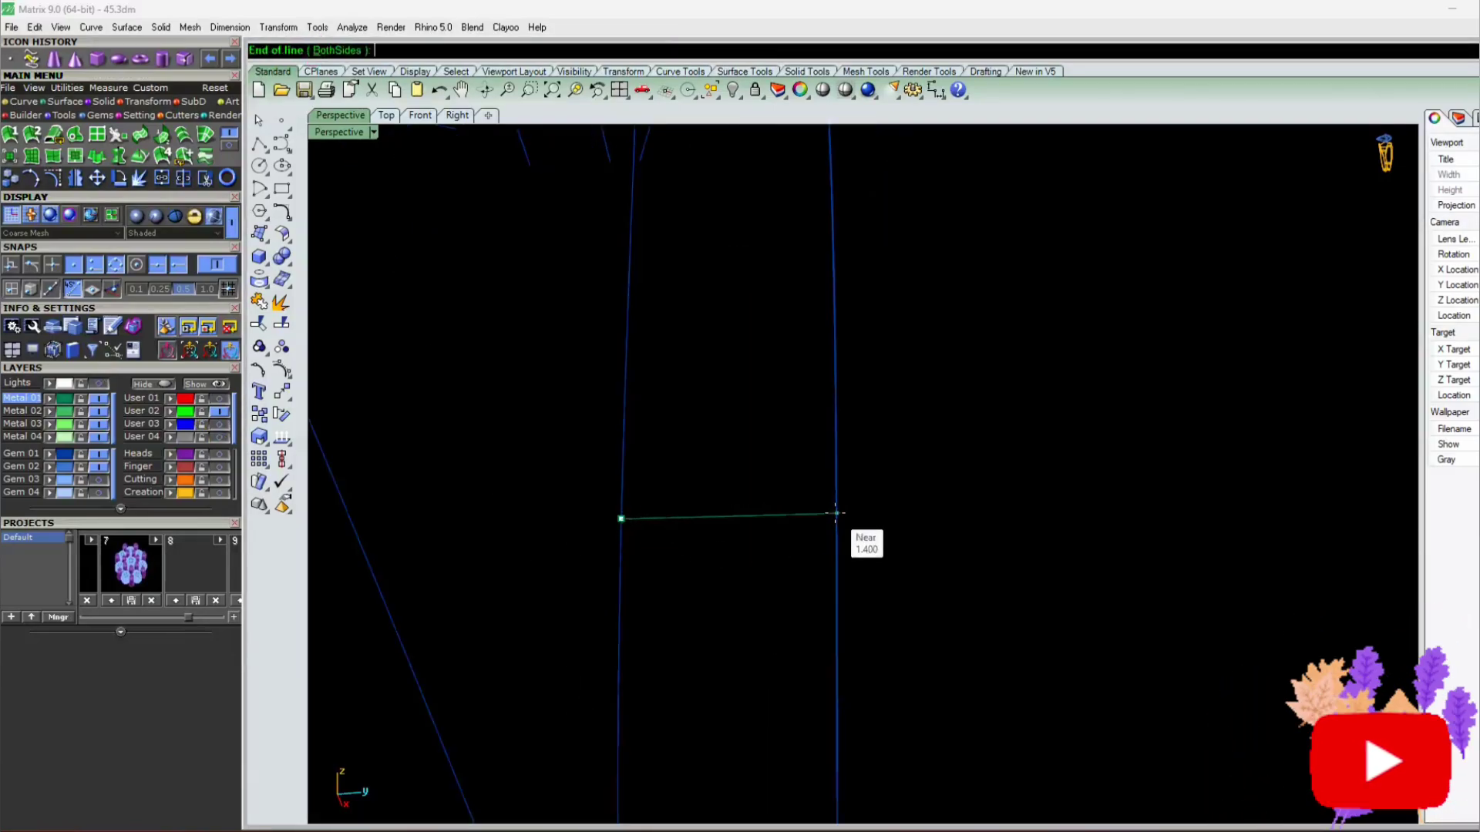
pyautogui.click(837, 517)
pyautogui.scroll(-3, 690, 568)
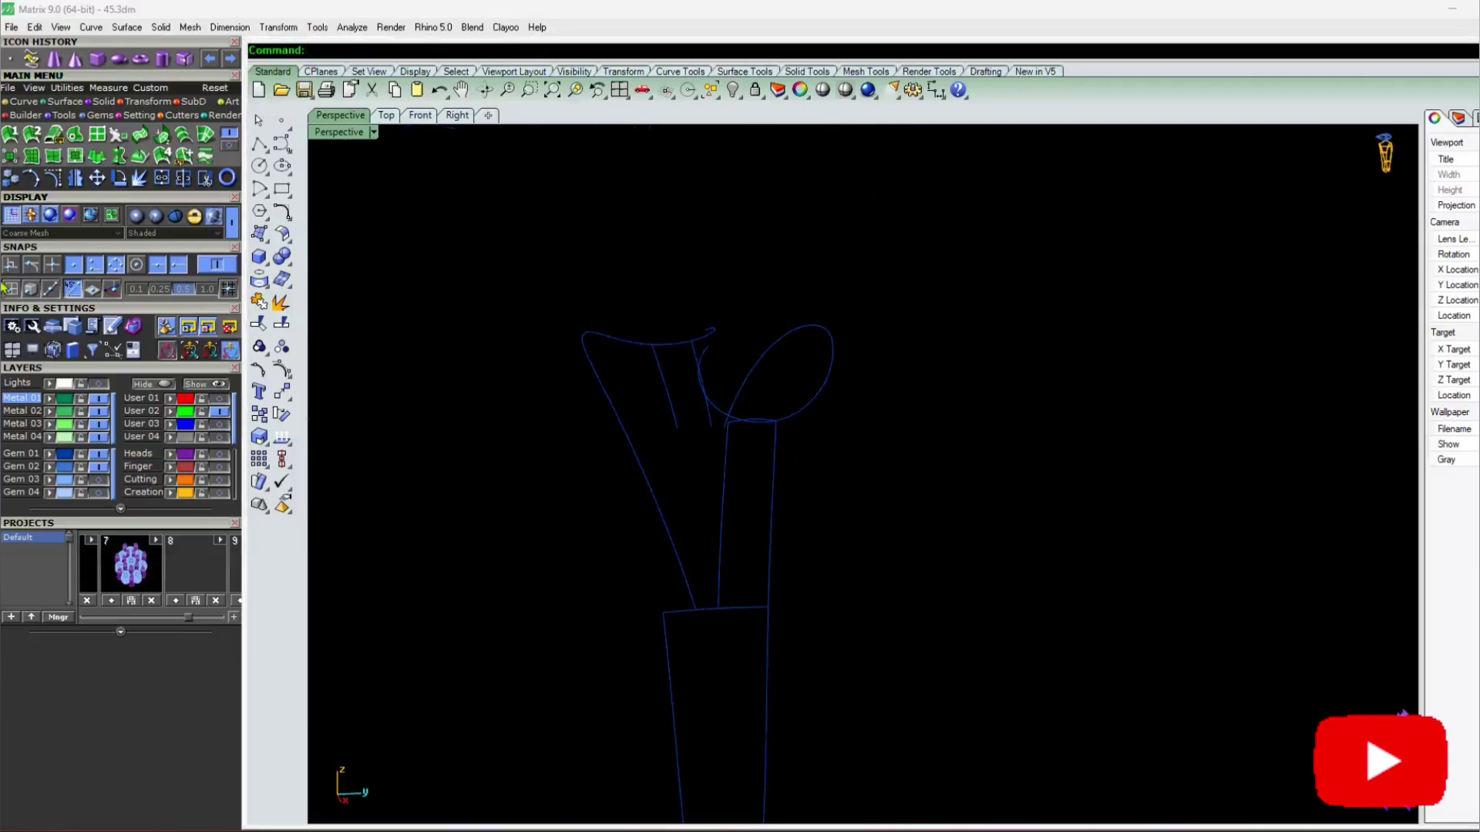
# Sweep a surface along the narrow upper strip's two long edges as rails, with its crosswise curves as cross sections
pyautogui.click(34, 136)
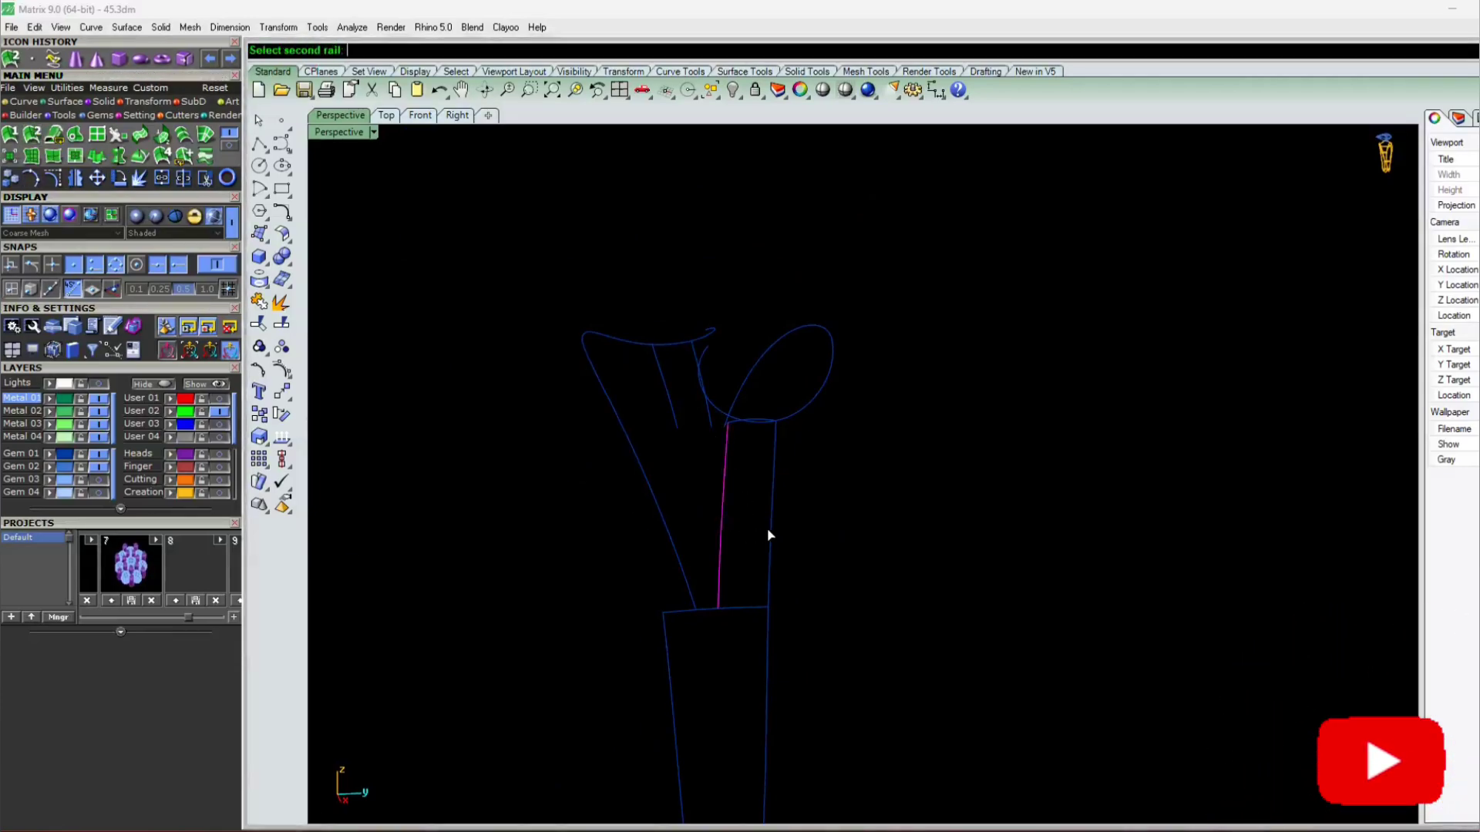
pyautogui.scroll(4, 727, 424)
pyautogui.click(742, 424)
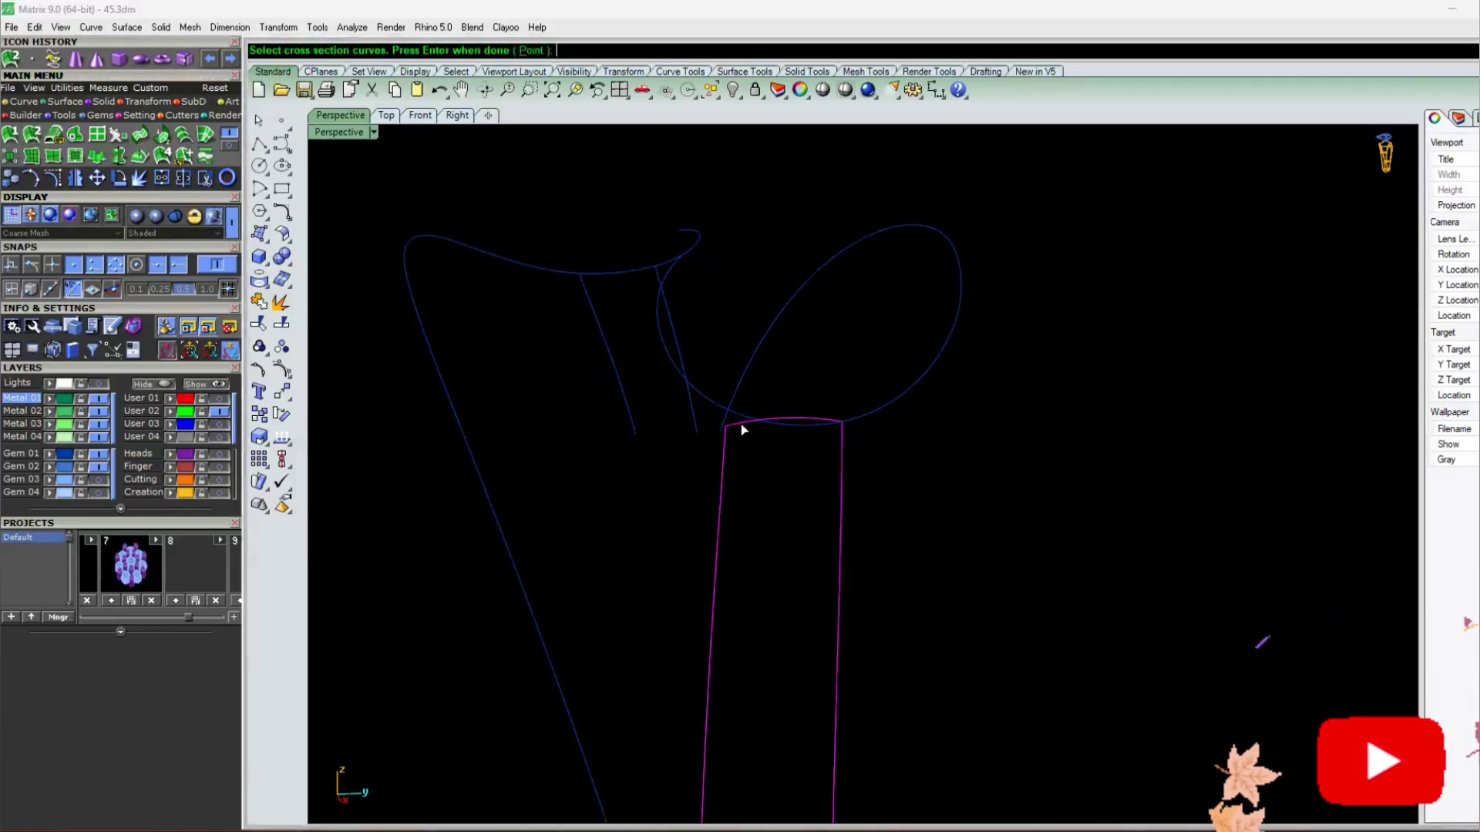
pyautogui.press('Return')
pyautogui.press('Return')
# Check the segments of the crosswise edge below the new surface by selecting the middle one and adding its neighbours
pyautogui.scroll(-5, 684, 386)
pyautogui.moveTo(679, 416); pyautogui.dragTo(679, 443, button='right')
pyautogui.scroll(4, 682, 455)
pyautogui.scroll(-5, 634, 361)
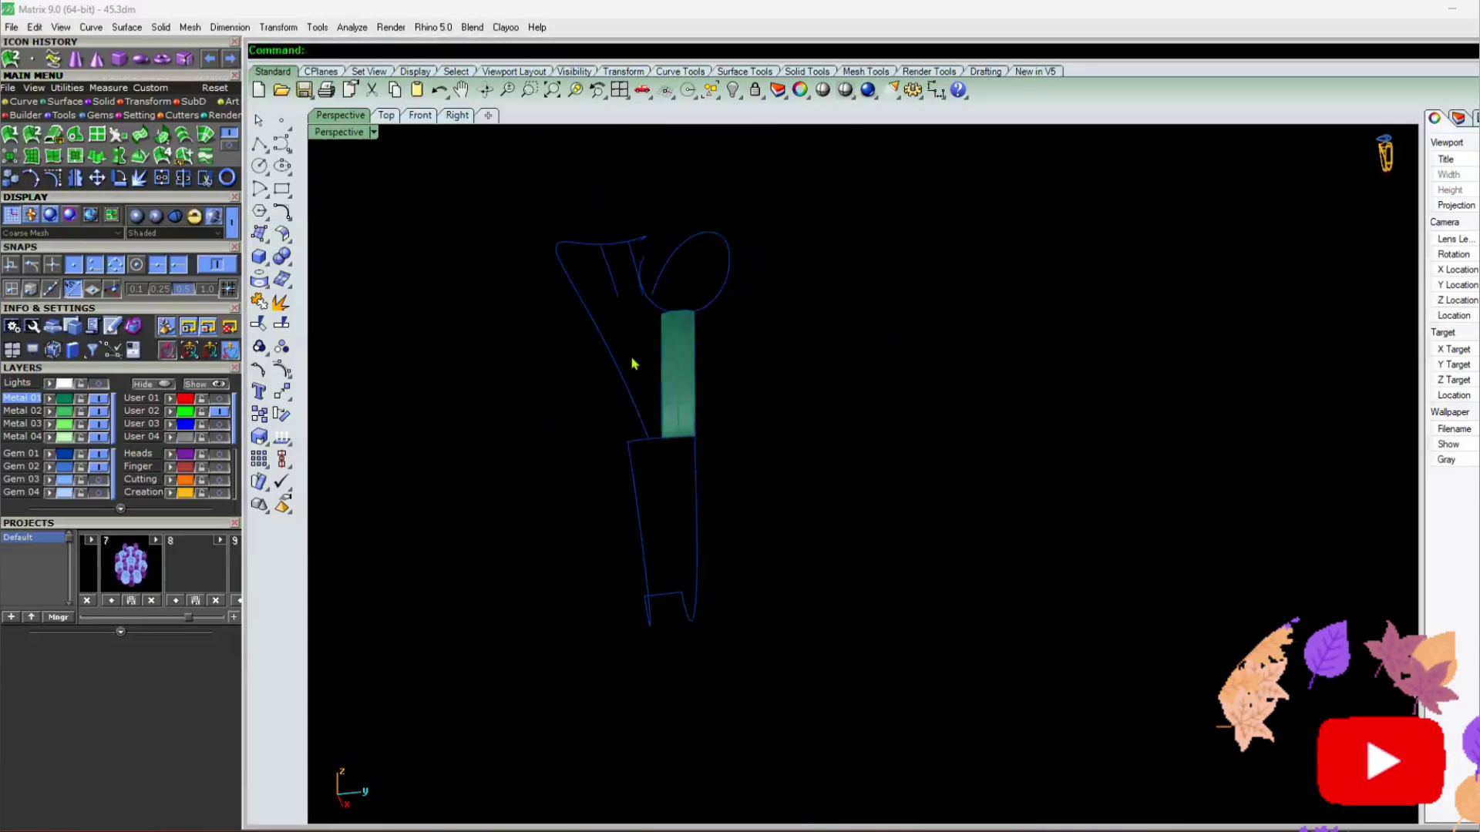
pyautogui.moveTo(634, 363); pyautogui.dragTo(656, 409, button='right')
pyautogui.scroll(8, 659, 420)
pyautogui.click(639, 439)
pyautogui.scroll(6, 655, 439)
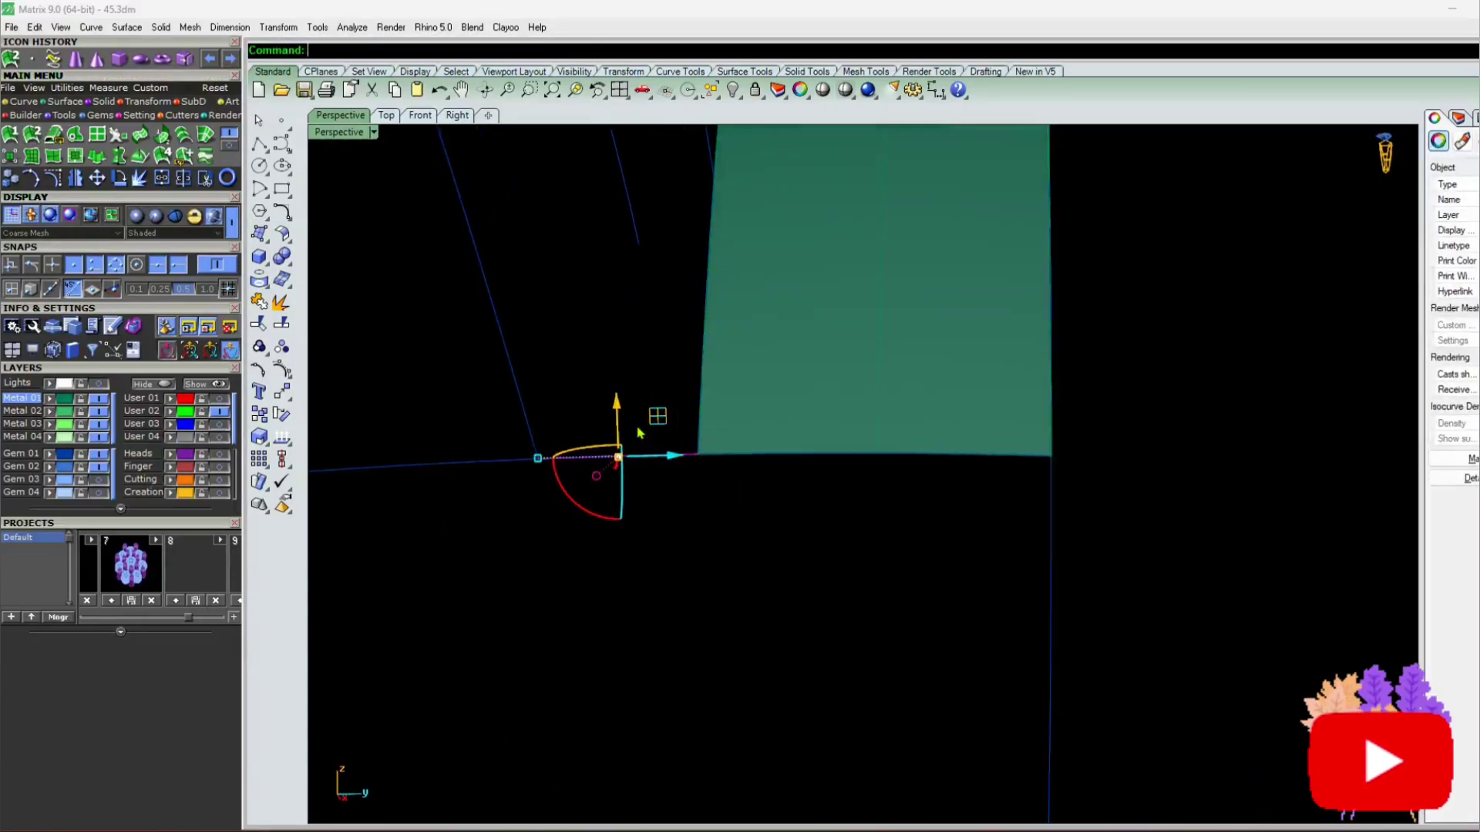
pyautogui.keyDown('shift'); pyautogui.click(736, 466); pyautogui.keyUp('shift')
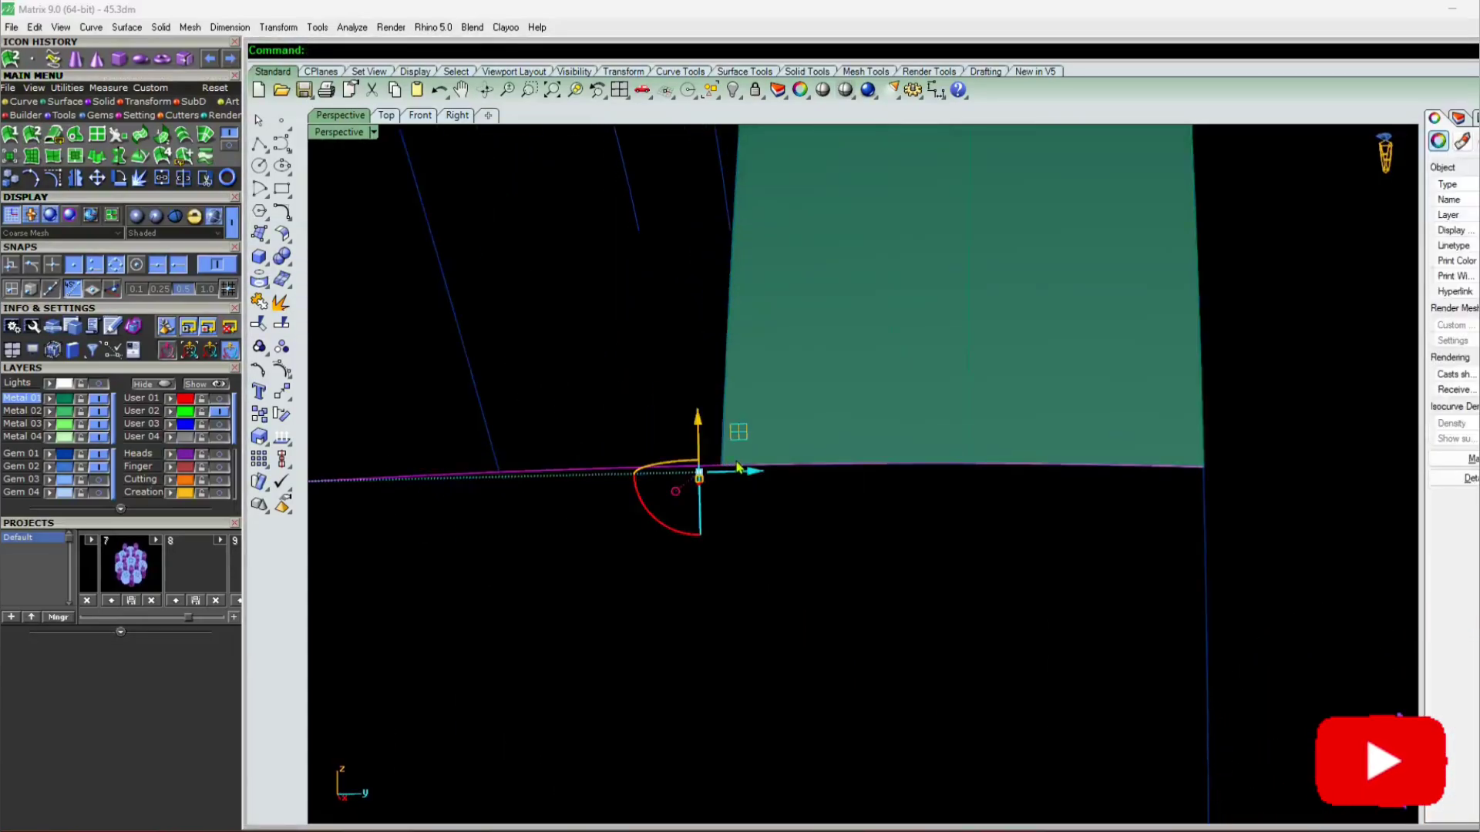
pyautogui.scroll(-5, 738, 468)
pyautogui.press('Escape')
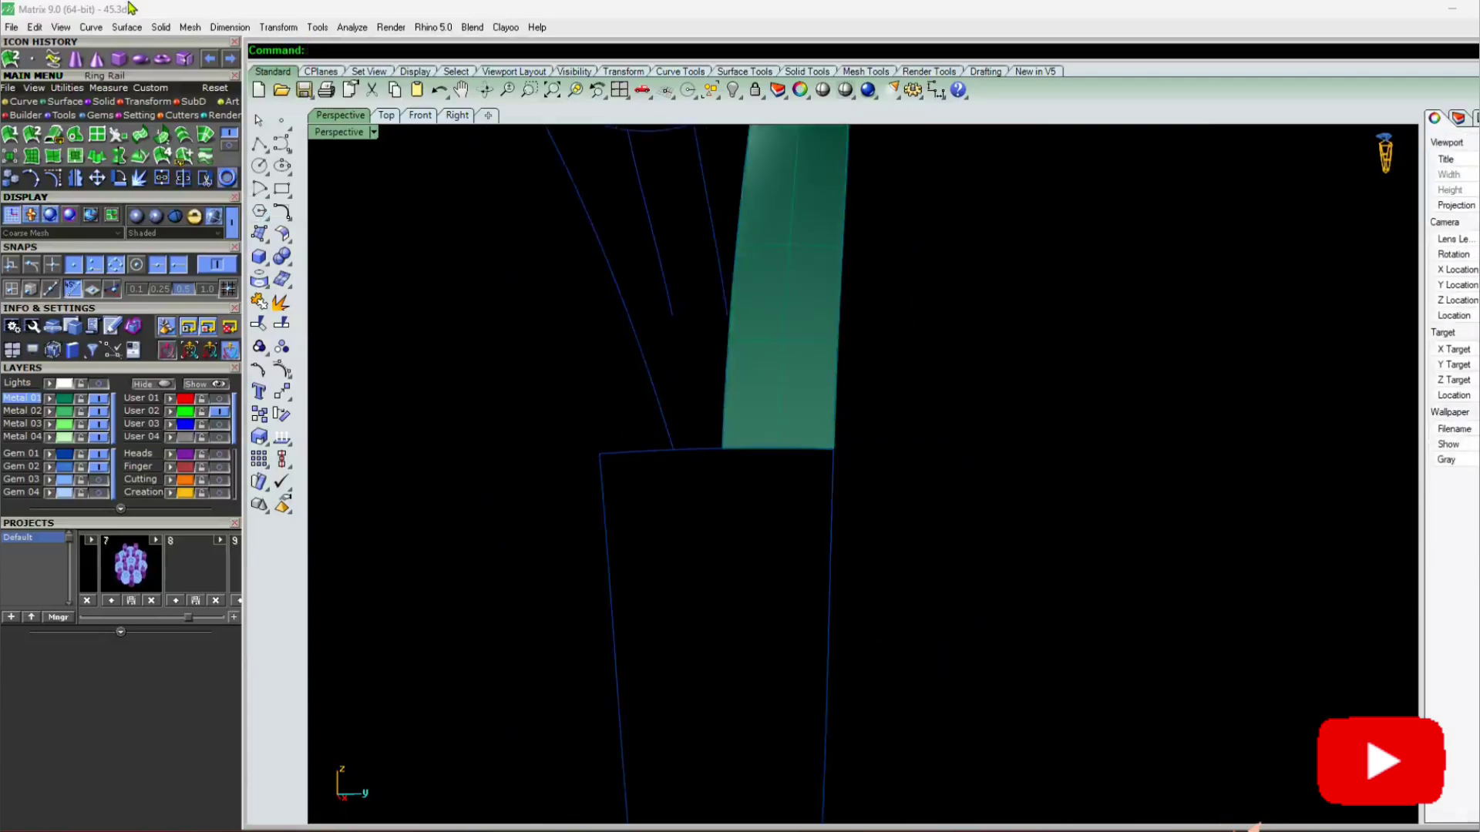
# Sweep a surface over the wide lower shank section, using its two long sides as rails and its crosswise edges as cross sections
pyautogui.click(832, 558)
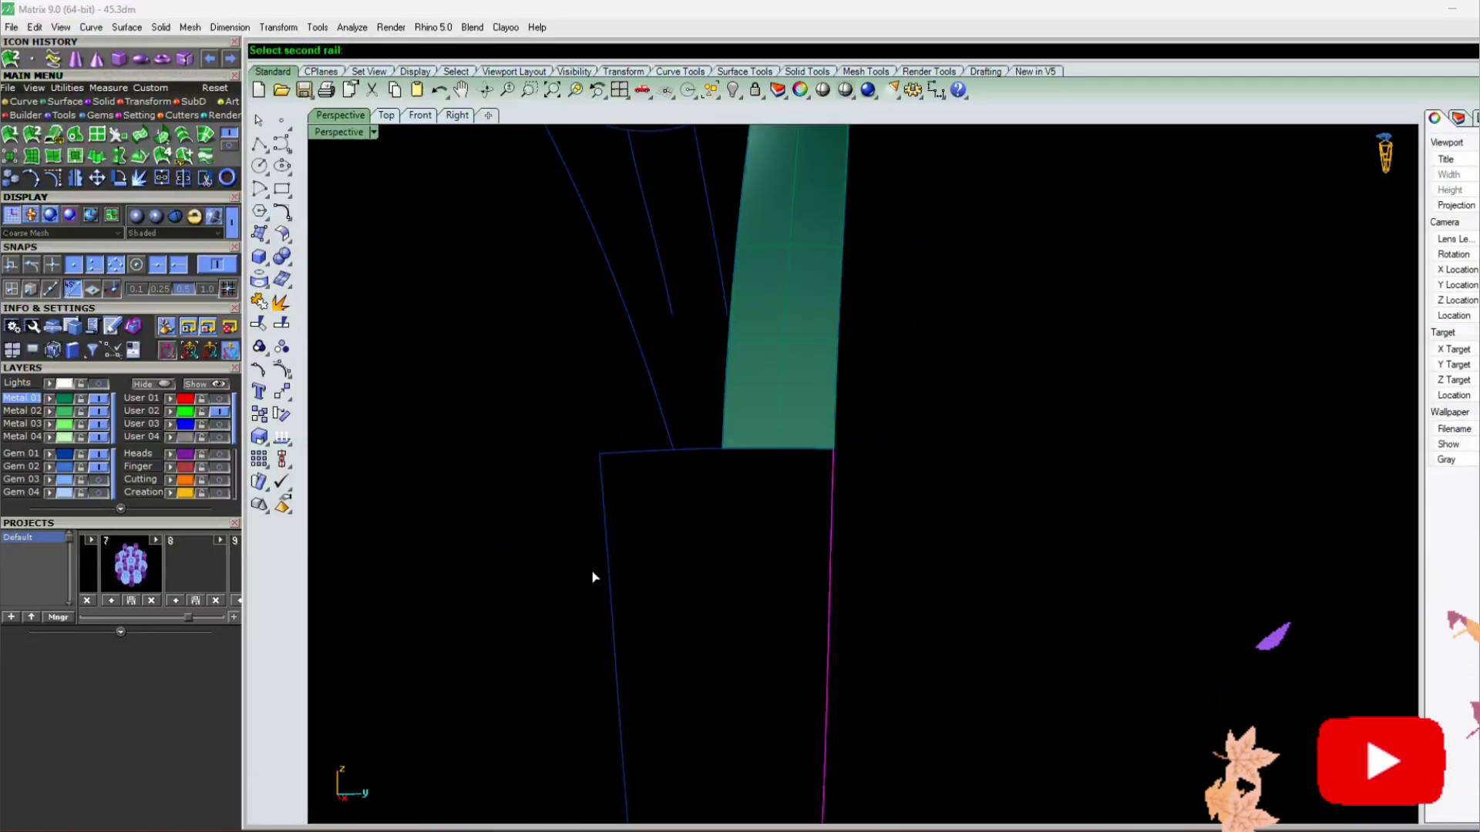
pyautogui.click(686, 458)
pyautogui.scroll(-4, 686, 447)
pyautogui.press('Return')
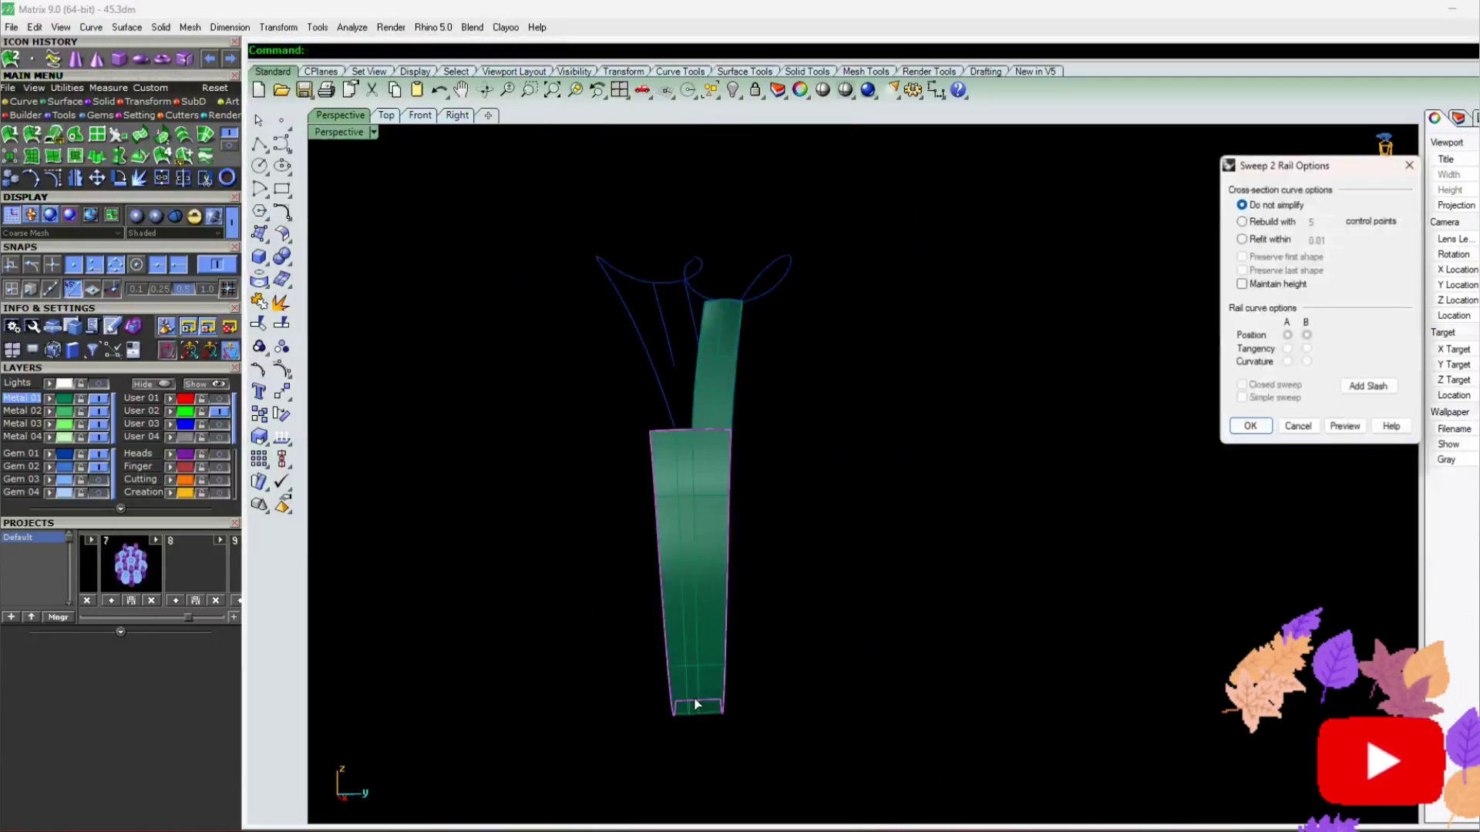
pyautogui.press('Return')
# Examine both swept surfaces from several angles and compare them with the reference sketch, showing it only temporarily
pyautogui.moveTo(684, 693); pyautogui.dragTo(728, 517, button='right')
pyautogui.scroll(4, 726, 509)
pyautogui.moveTo(713, 432); pyautogui.dragTo(702, 293, button='right')
pyautogui.scroll(-4, 753, 525)
pyautogui.scroll(4, 702, 292)
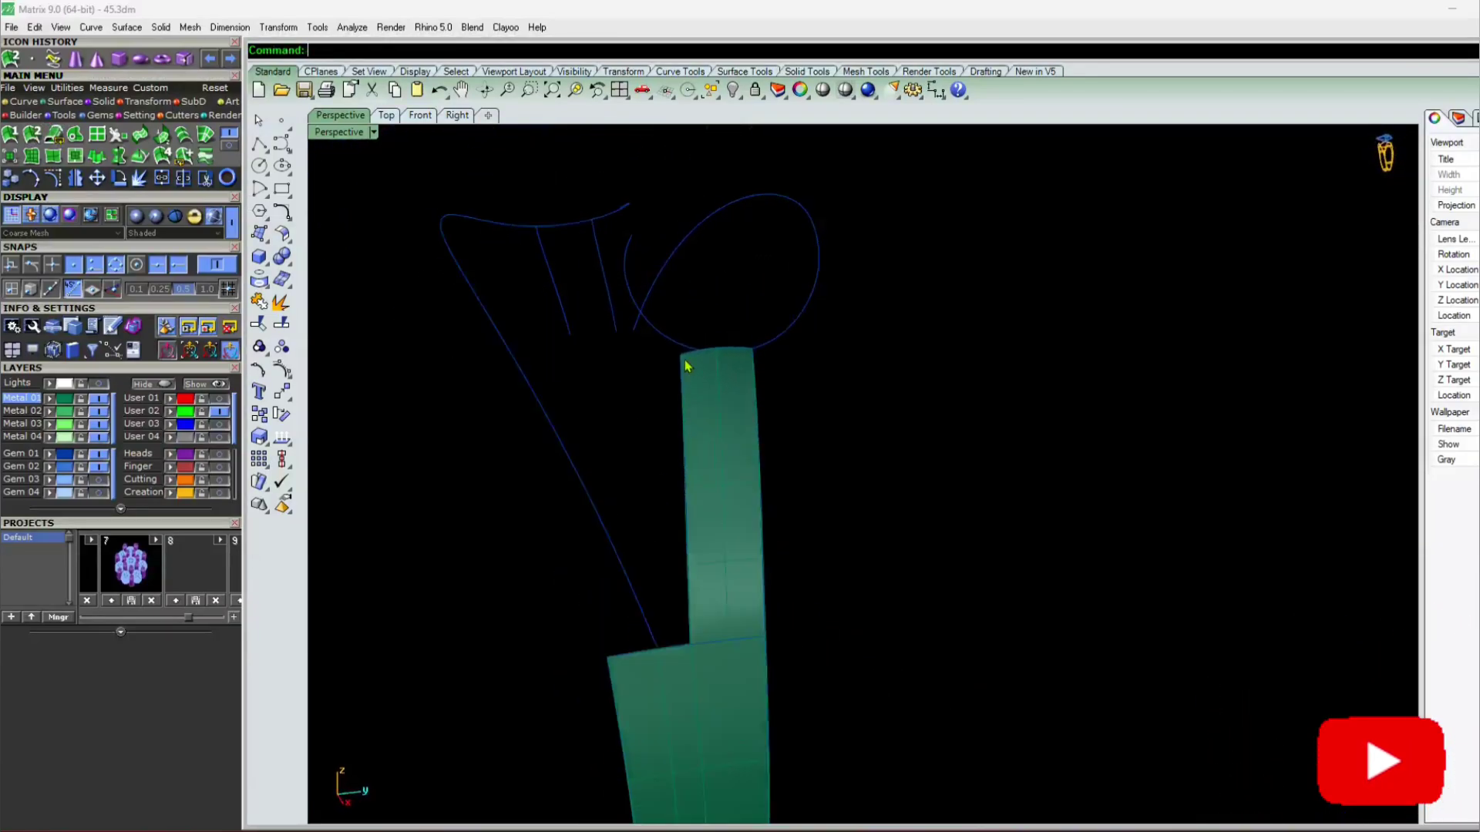
pyautogui.moveTo(688, 364); pyautogui.dragTo(670, 425, button='right')
pyautogui.click(219, 437)
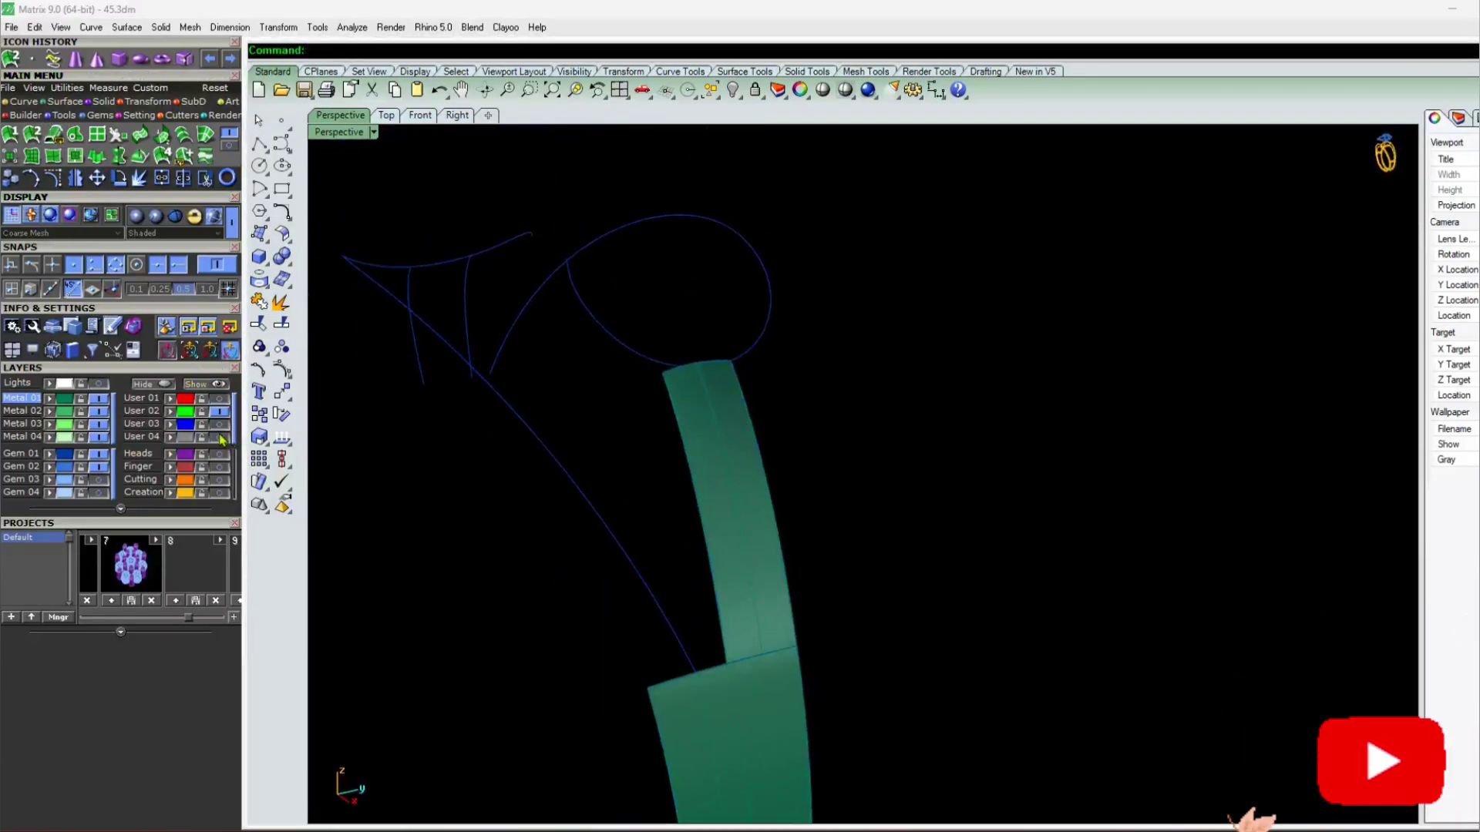
pyautogui.scroll(-5, 607, 359)
pyautogui.moveTo(608, 358)
pyautogui.mouseDown(button='right')
pyautogui.moveTo(614, 453)
pyautogui.moveTo(638, 453)
pyautogui.moveTo(607, 362)
pyautogui.mouseUp(button='right')
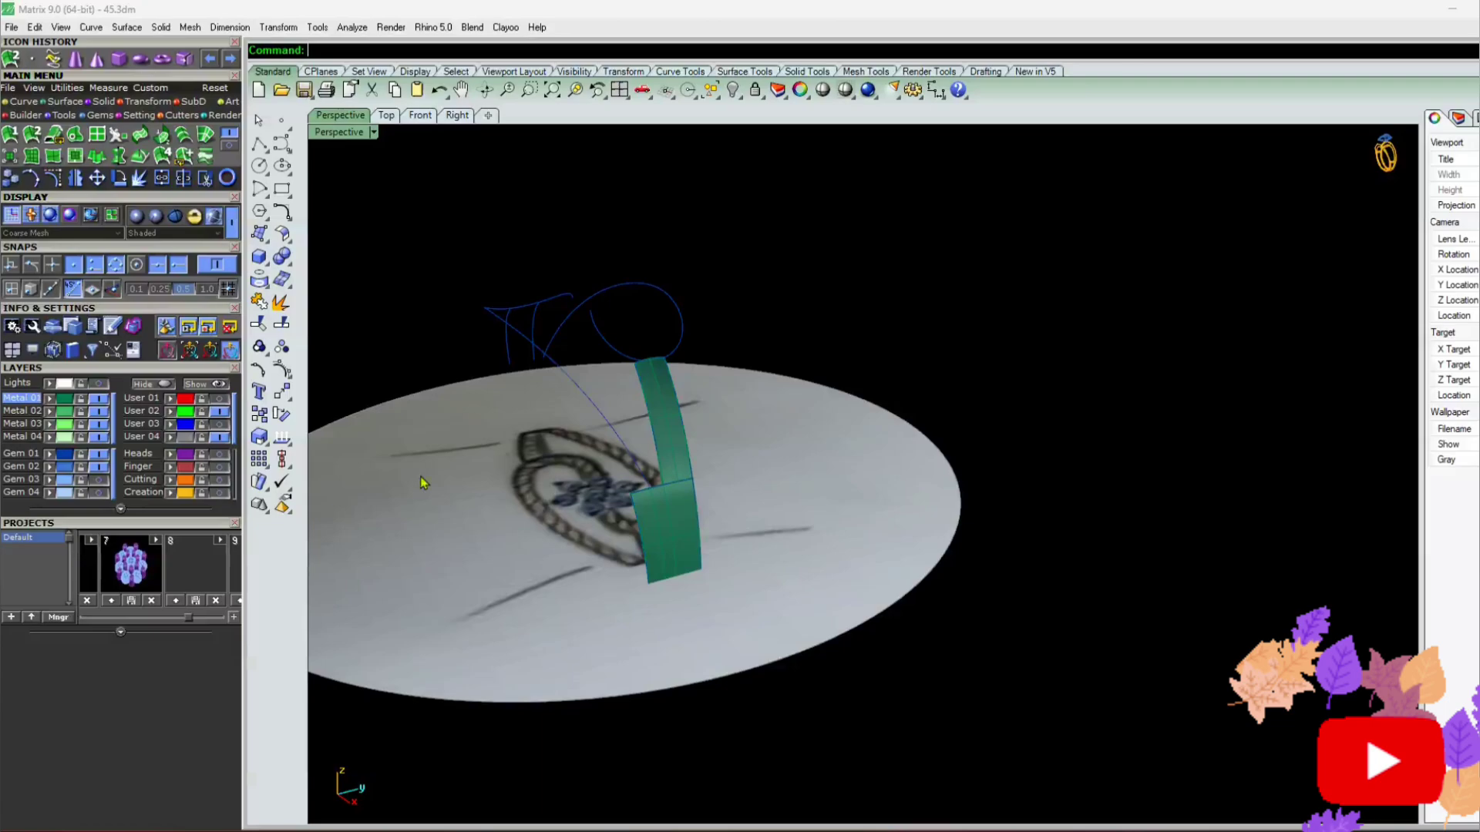
pyautogui.click(220, 437)
pyautogui.scroll(6, 601, 393)
pyautogui.moveTo(632, 456)
pyautogui.mouseDown(button='right')
pyautogui.moveTo(614, 503)
pyautogui.moveTo(670, 506)
pyautogui.mouseUp(button='right')
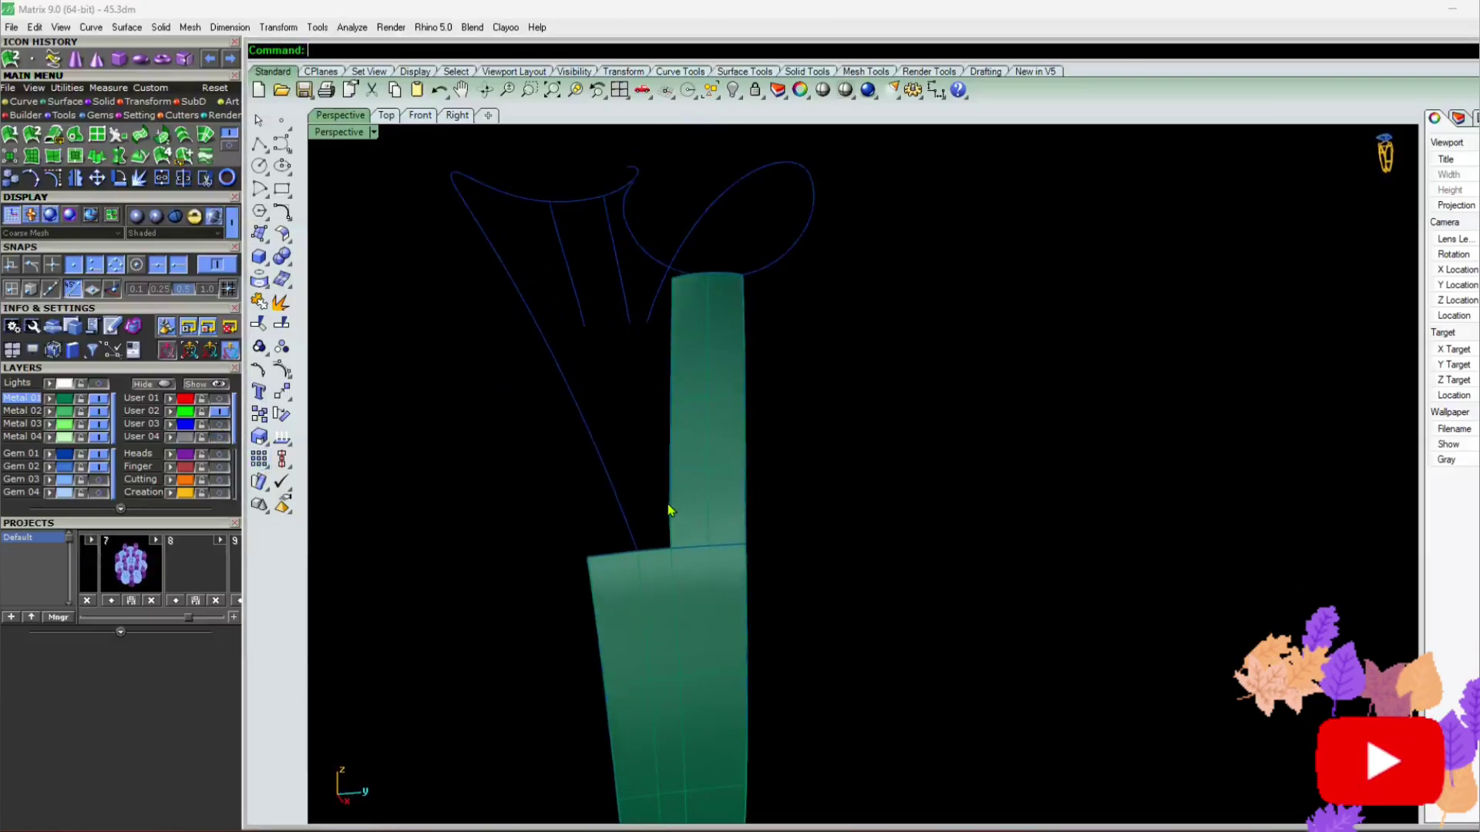
# Make Metal 02 the current layer and hide the surfaces on Metal 01
pyautogui.click(24, 412)
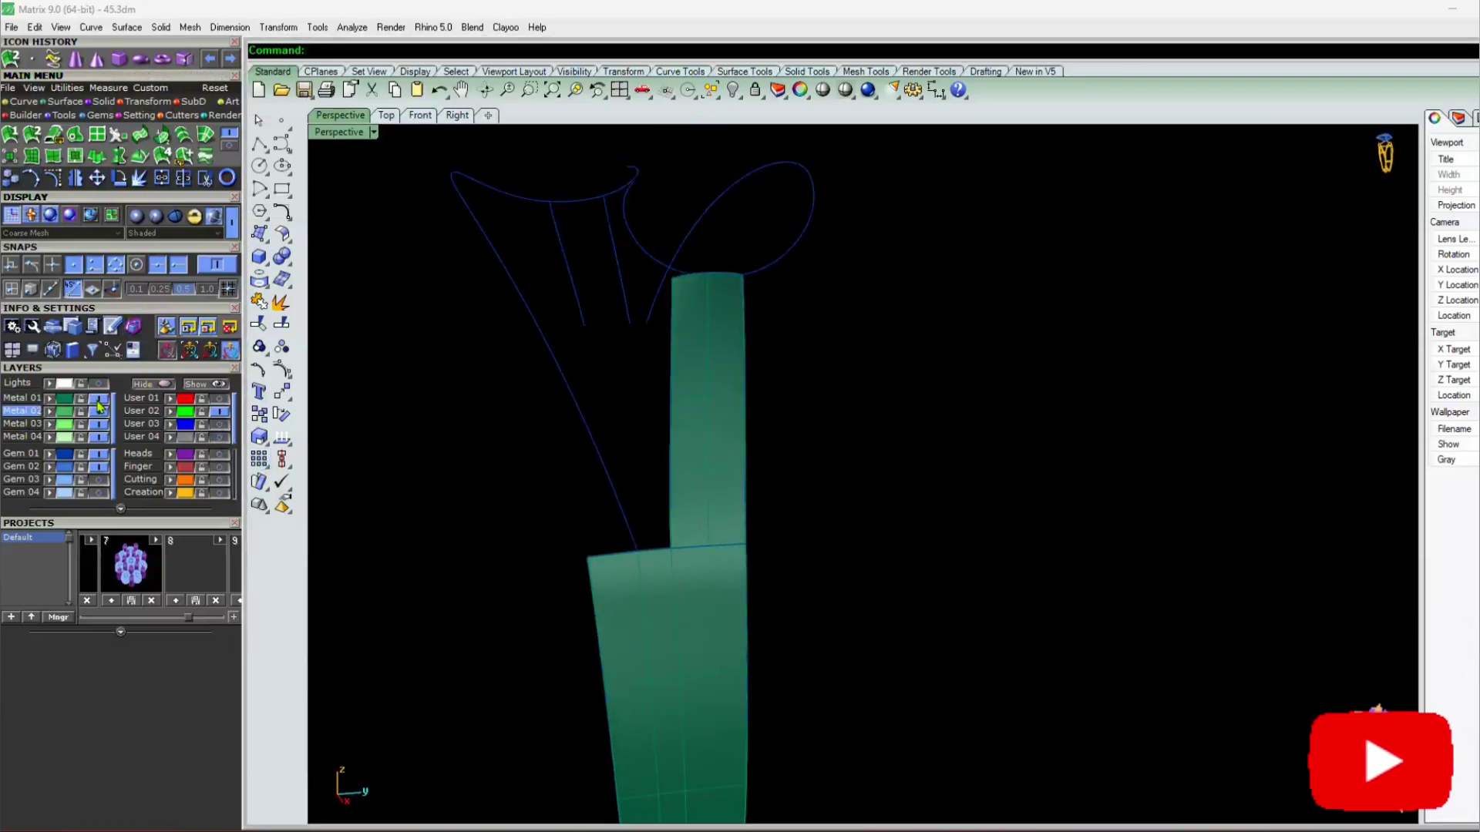
pyautogui.click(98, 399)
pyautogui.scroll(6, 661, 557)
# Offset the slanted rope curve by 0.1 to each side, creating two parallel copies
pyautogui.click(606, 515)
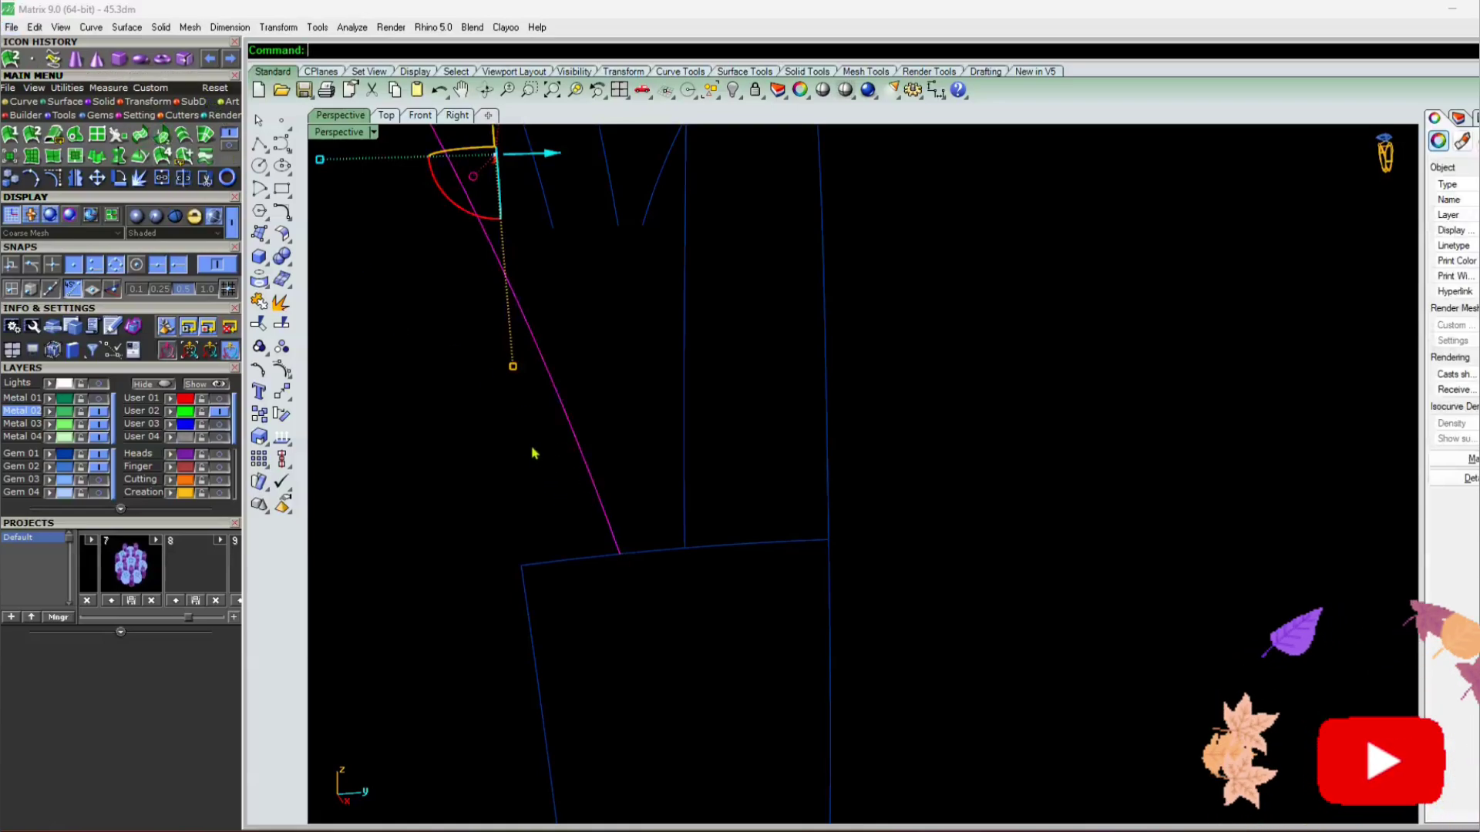
pyautogui.click(24, 102)
pyautogui.click(229, 133)
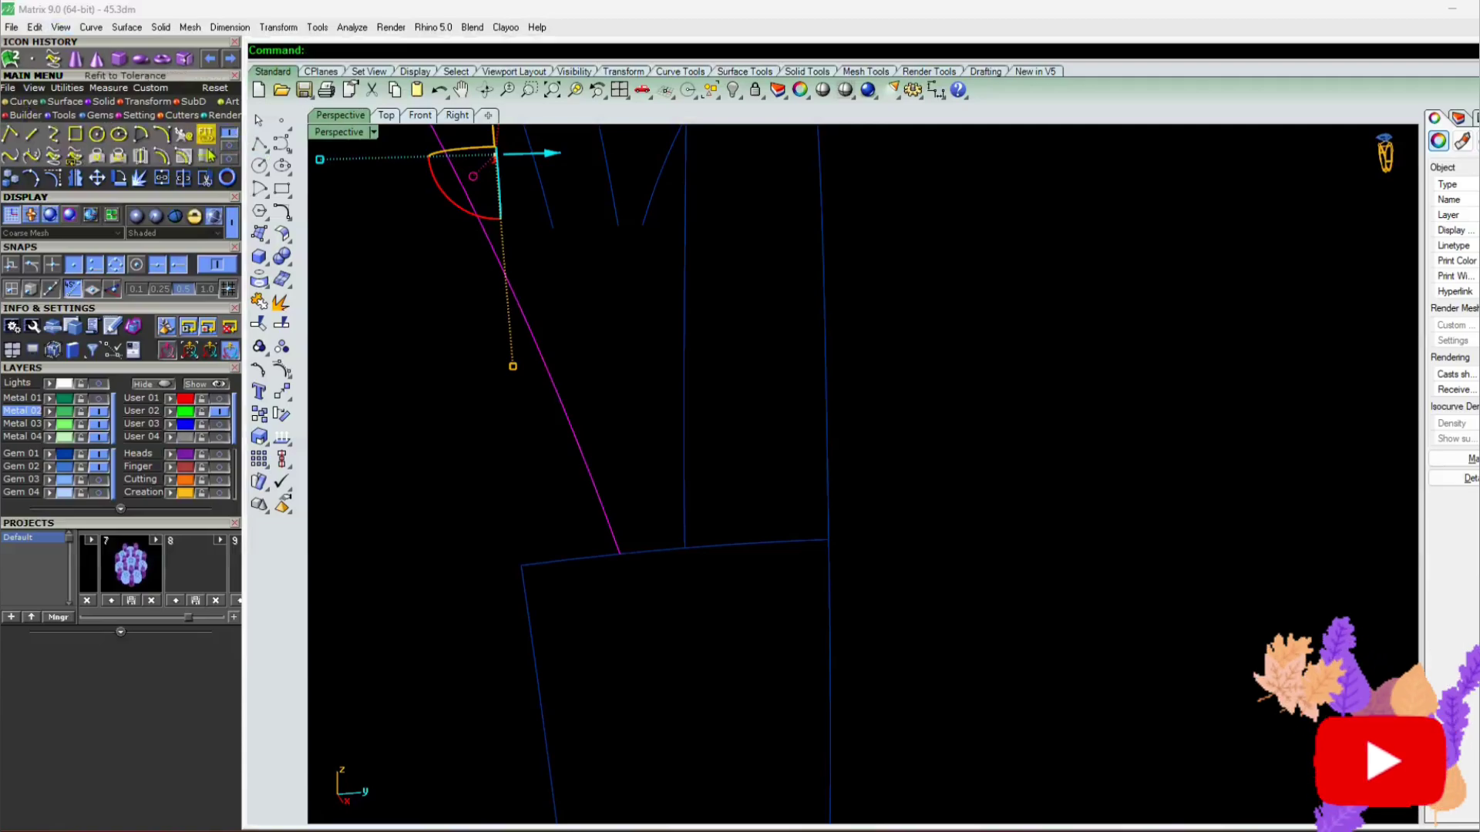
pyautogui.click(161, 157)
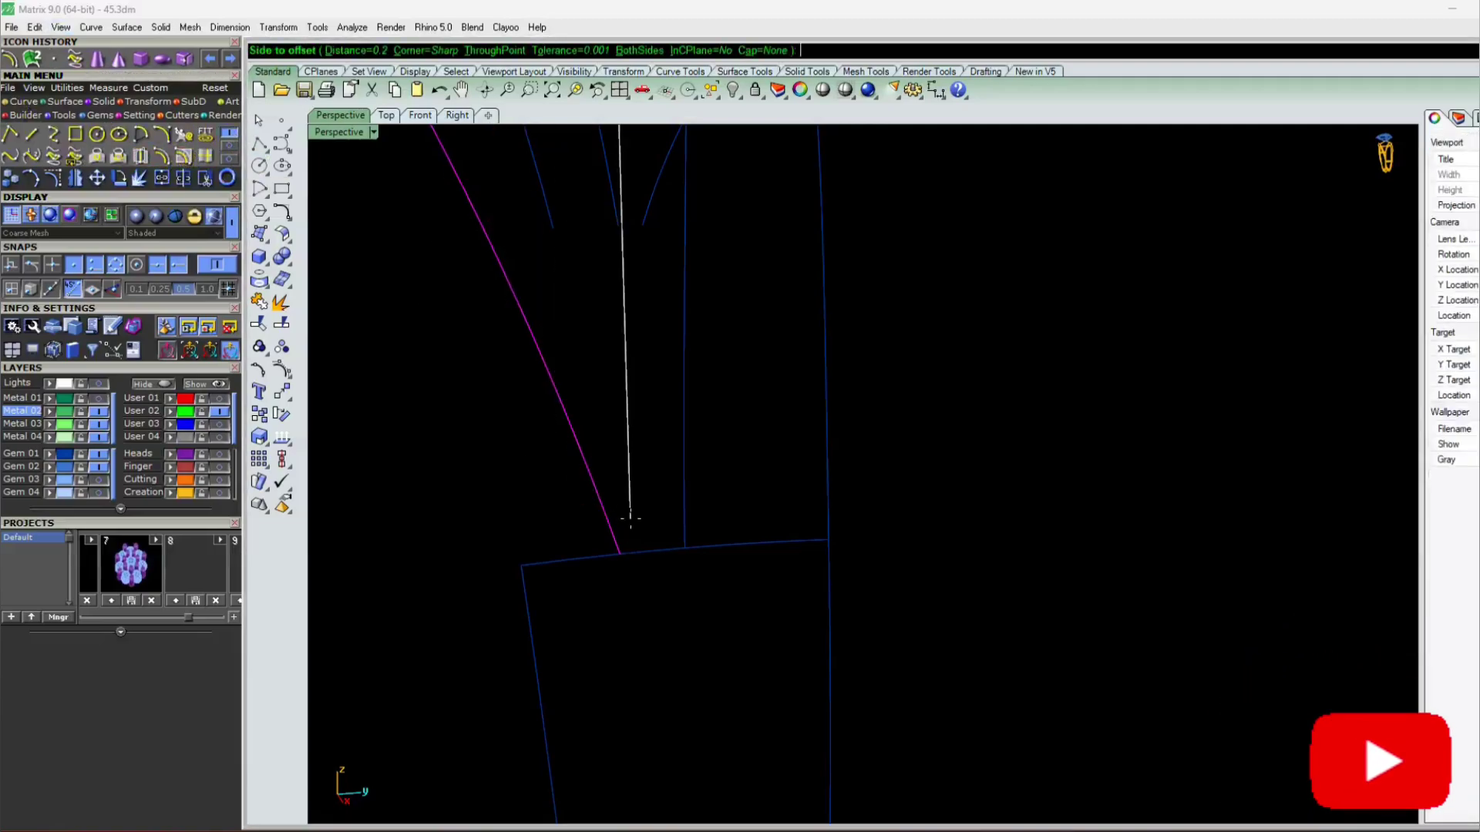
pyautogui.click(650, 552)
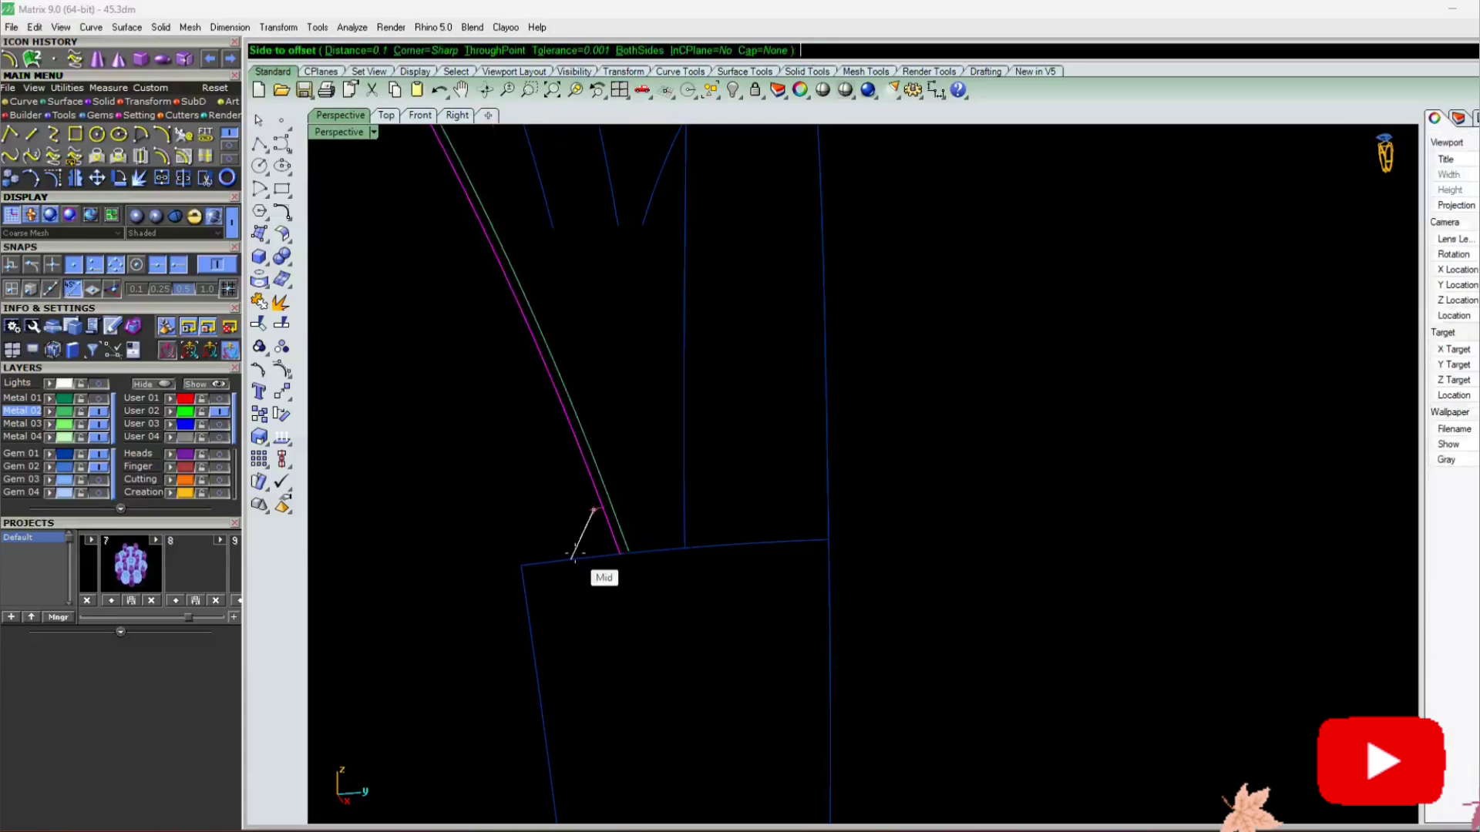
pyautogui.click(599, 621)
pyautogui.moveTo(598, 621)
pyautogui.mouseDown(button='right')
pyautogui.moveTo(582, 635)
pyautogui.moveTo(595, 555)
pyautogui.moveTo(600, 597)
pyautogui.mouseUp(button='right')
pyautogui.scroll(5, 600, 598)
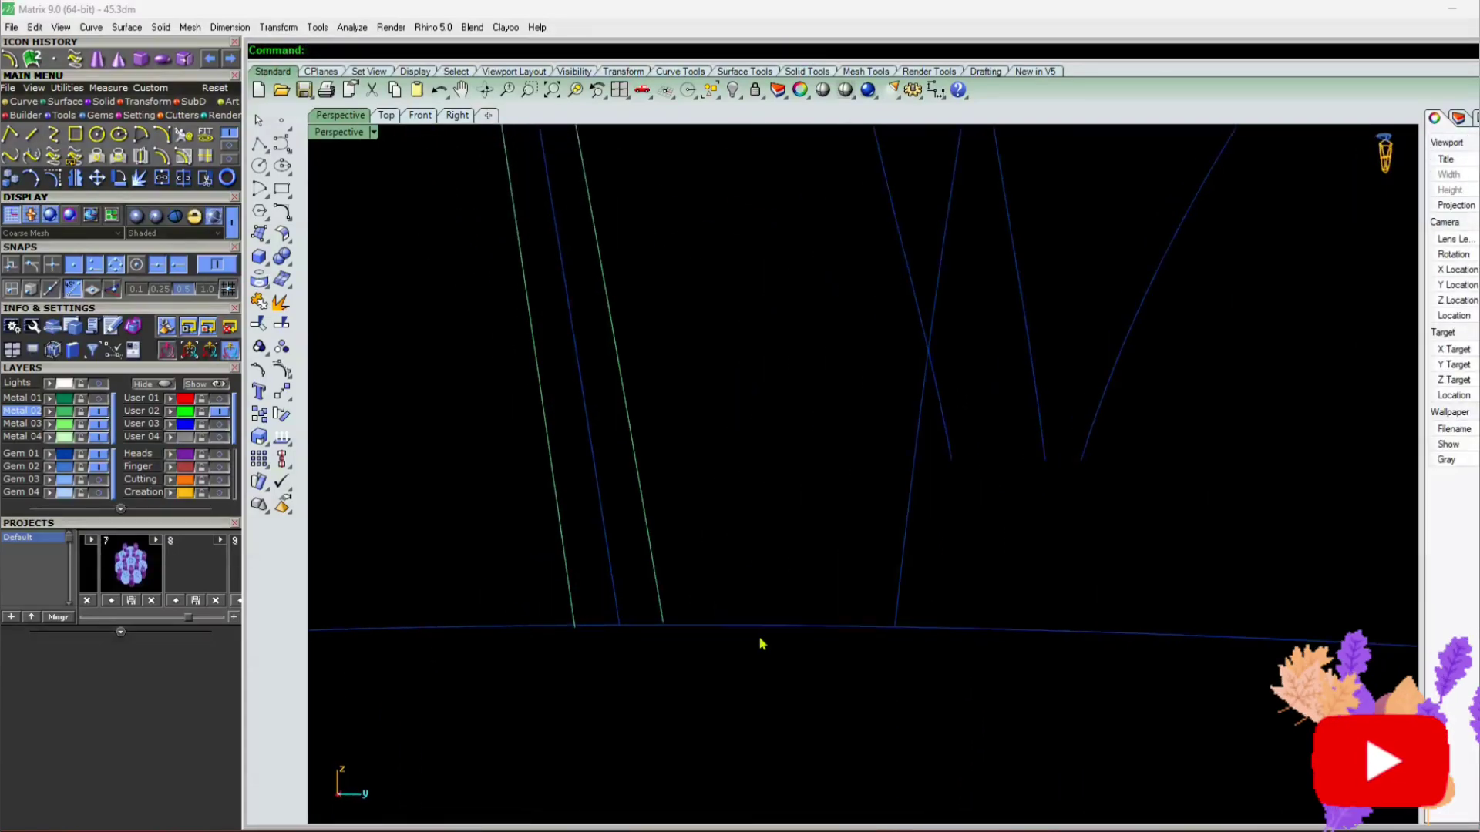
pyautogui.click(293, 156)
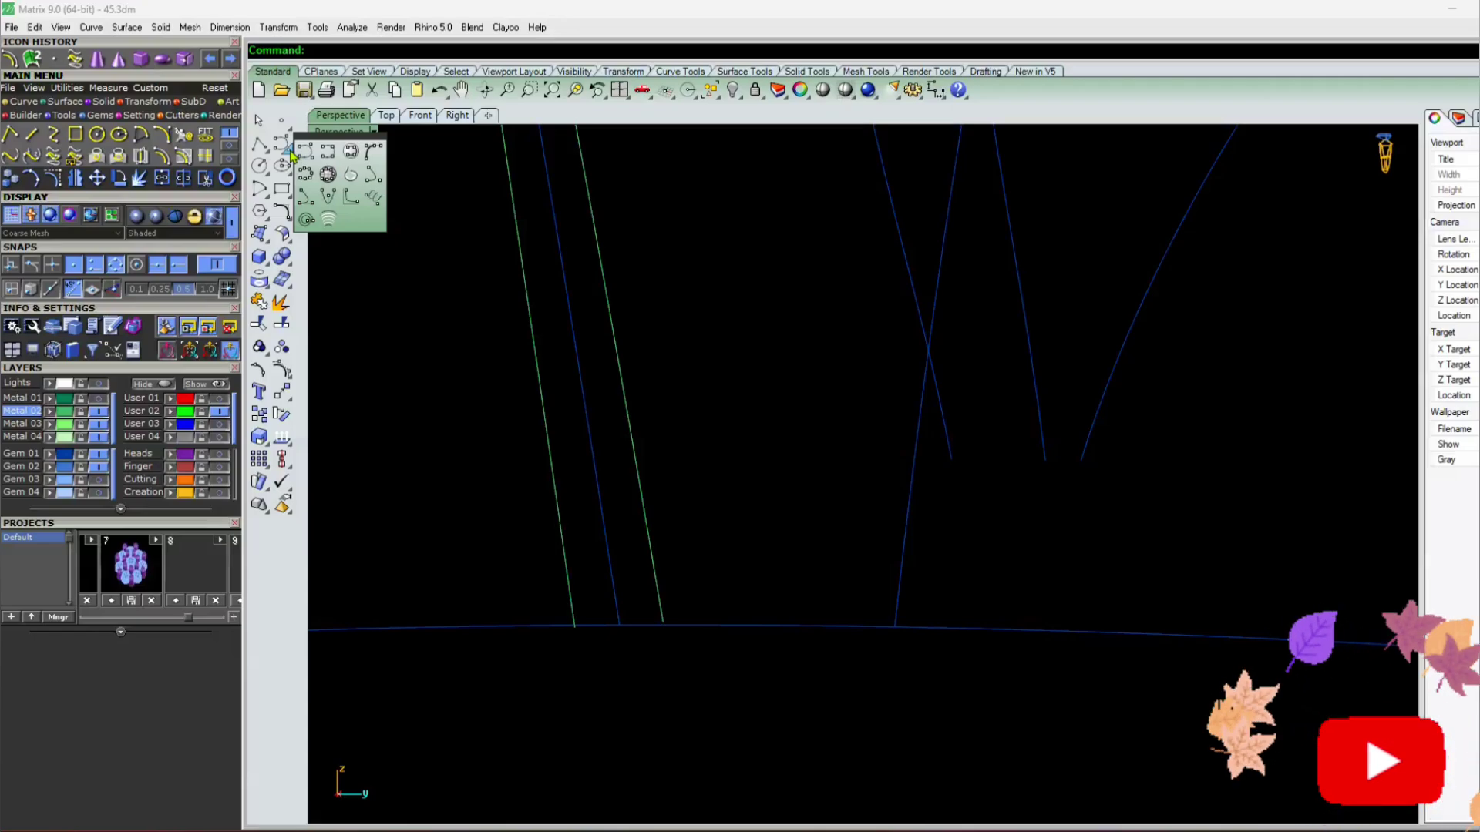
pyautogui.click(376, 199)
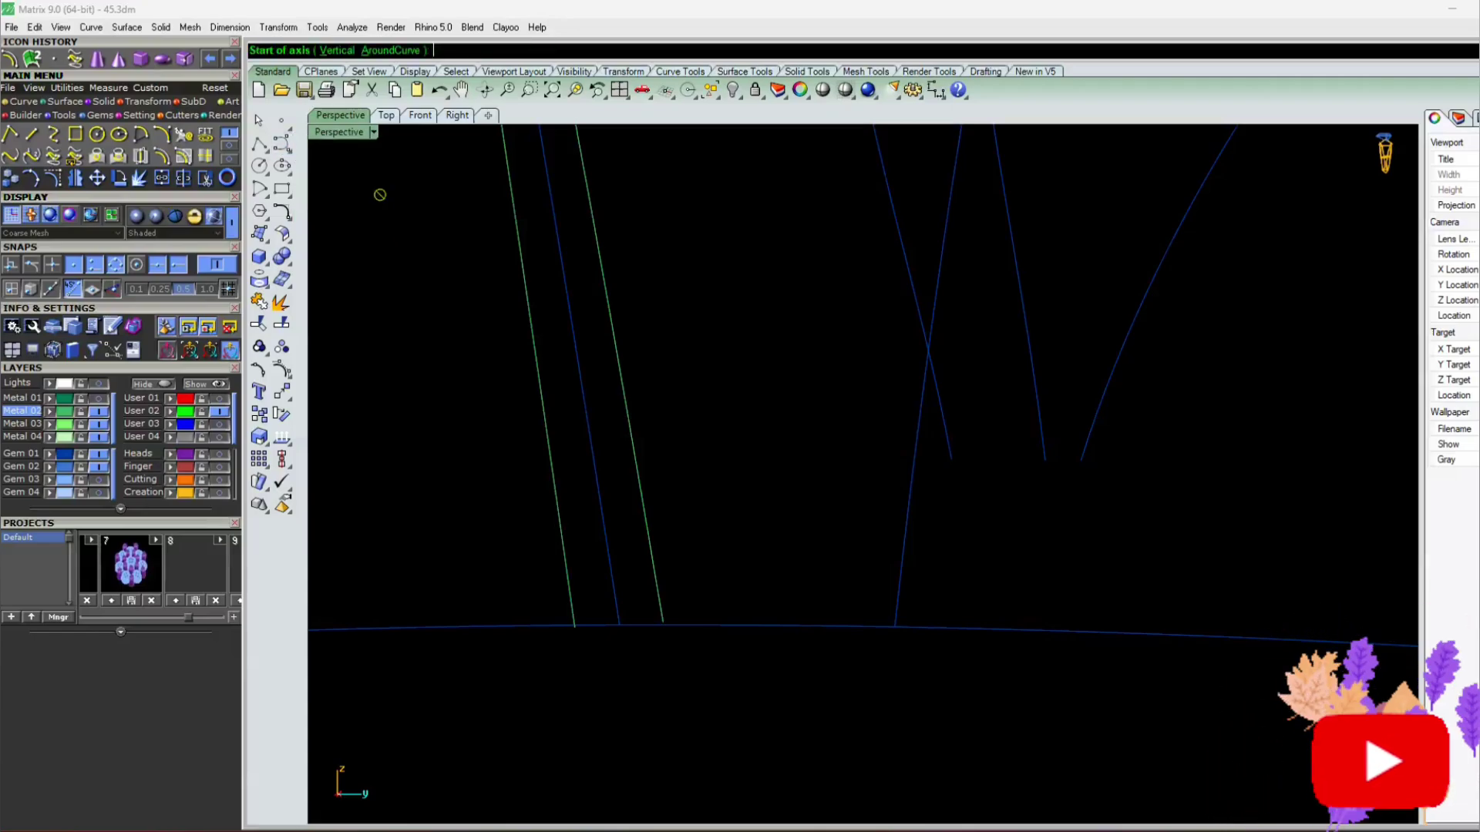
pyautogui.scroll(-3, 475, 347)
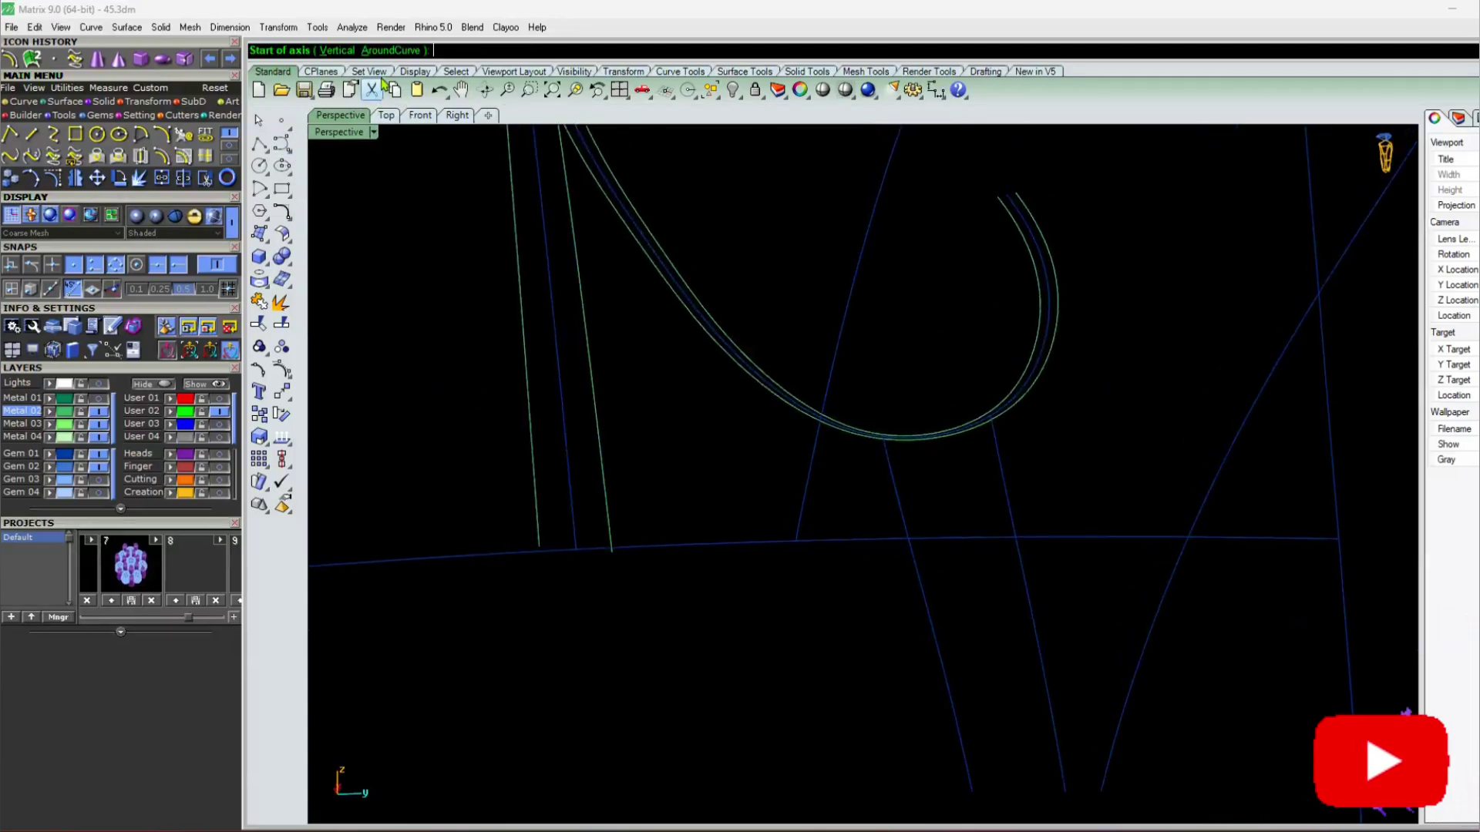
pyautogui.click(401, 50)
pyautogui.scroll(3, 559, 539)
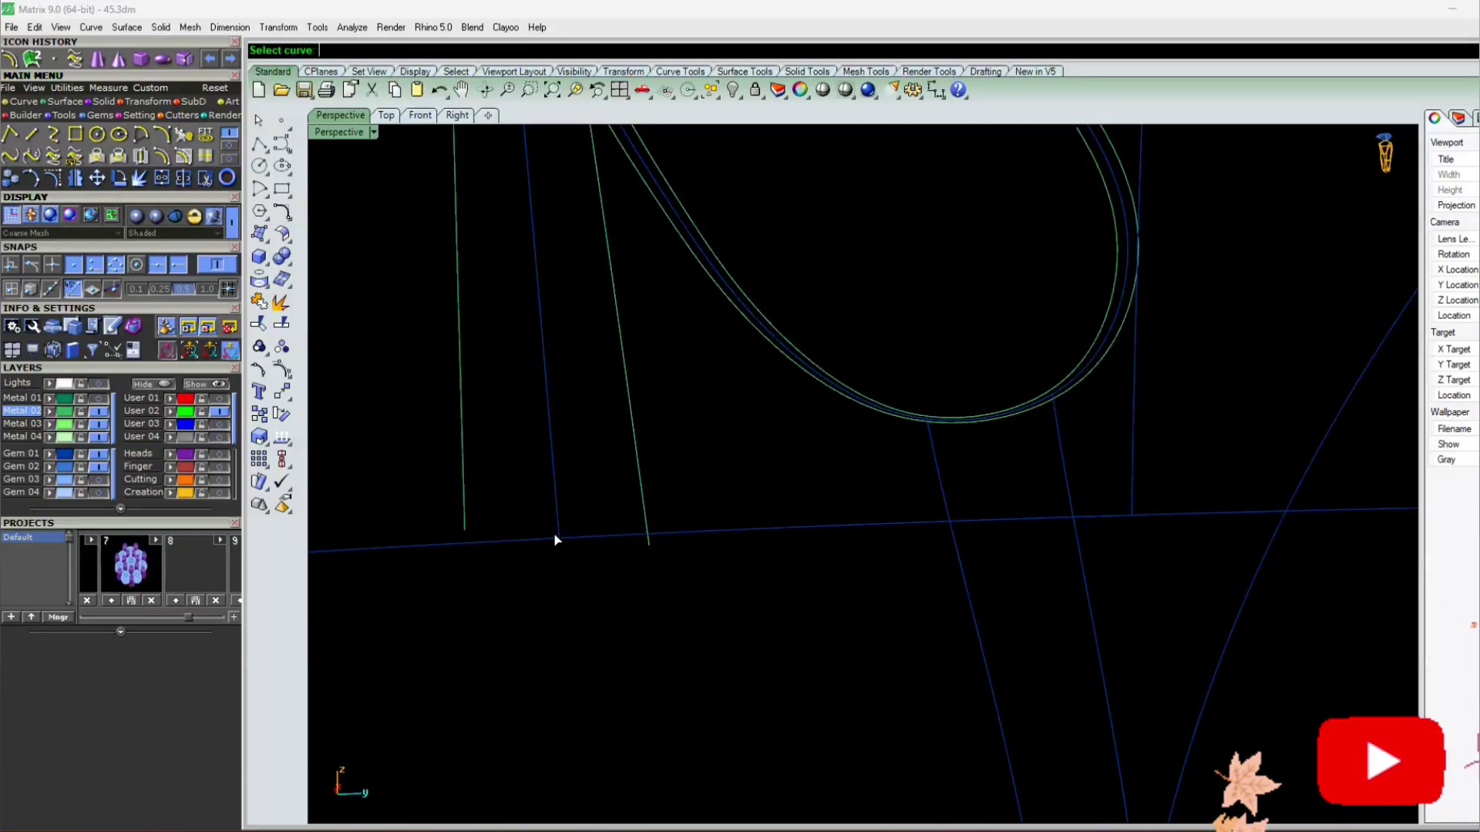
pyautogui.scroll(5, 555, 541)
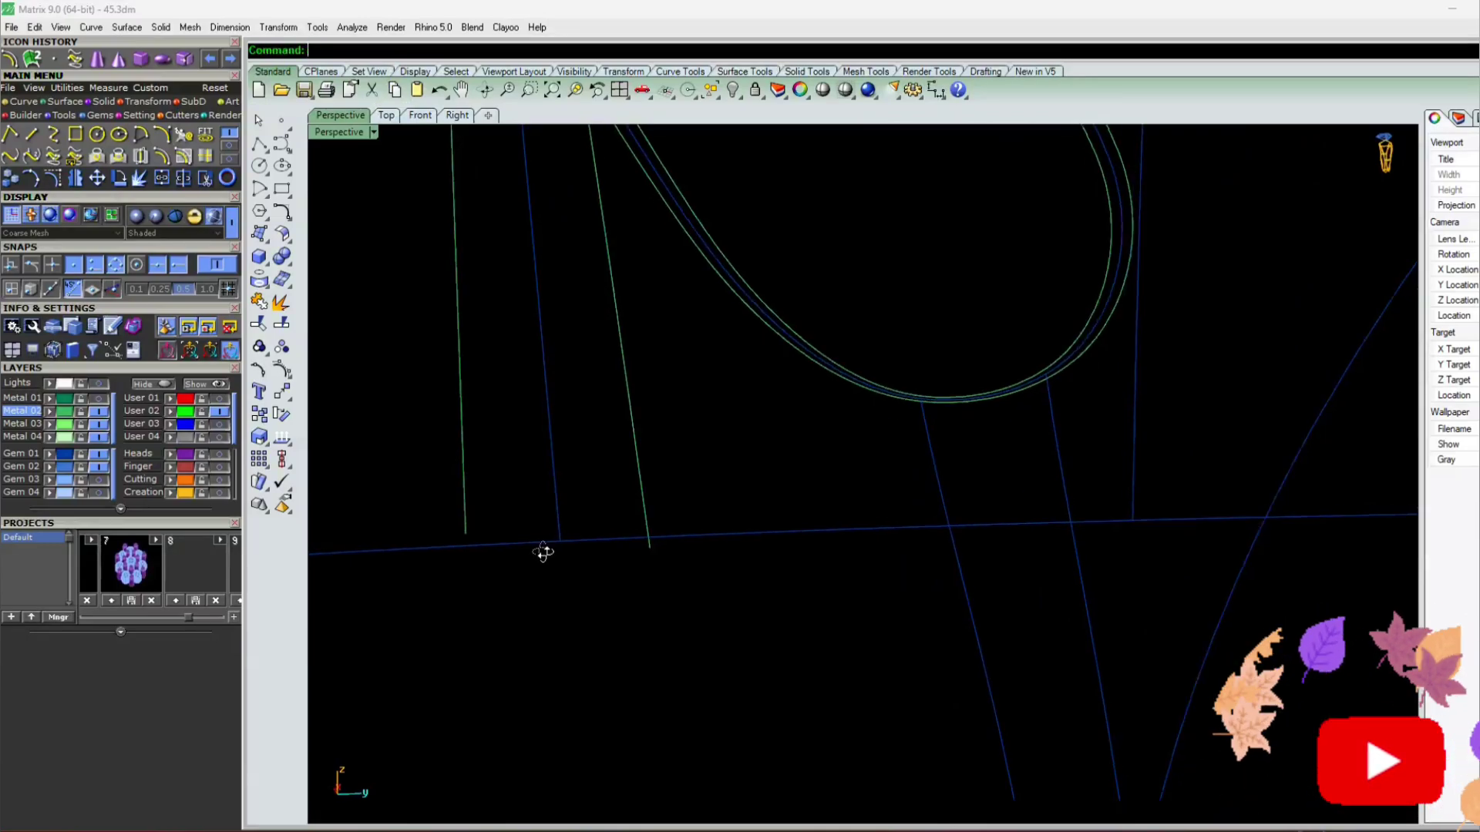
# Place a point object on the crosswise edge near the end of the left offset curve
pyautogui.moveTo(540, 569)
pyautogui.mouseDown(button='right')
pyautogui.moveTo(516, 552)
pyautogui.moveTo(522, 482)
pyautogui.moveTo(531, 518)
pyautogui.moveTo(479, 575)
pyautogui.moveTo(492, 512)
pyautogui.moveTo(514, 556)
pyautogui.mouseUp(button='right')
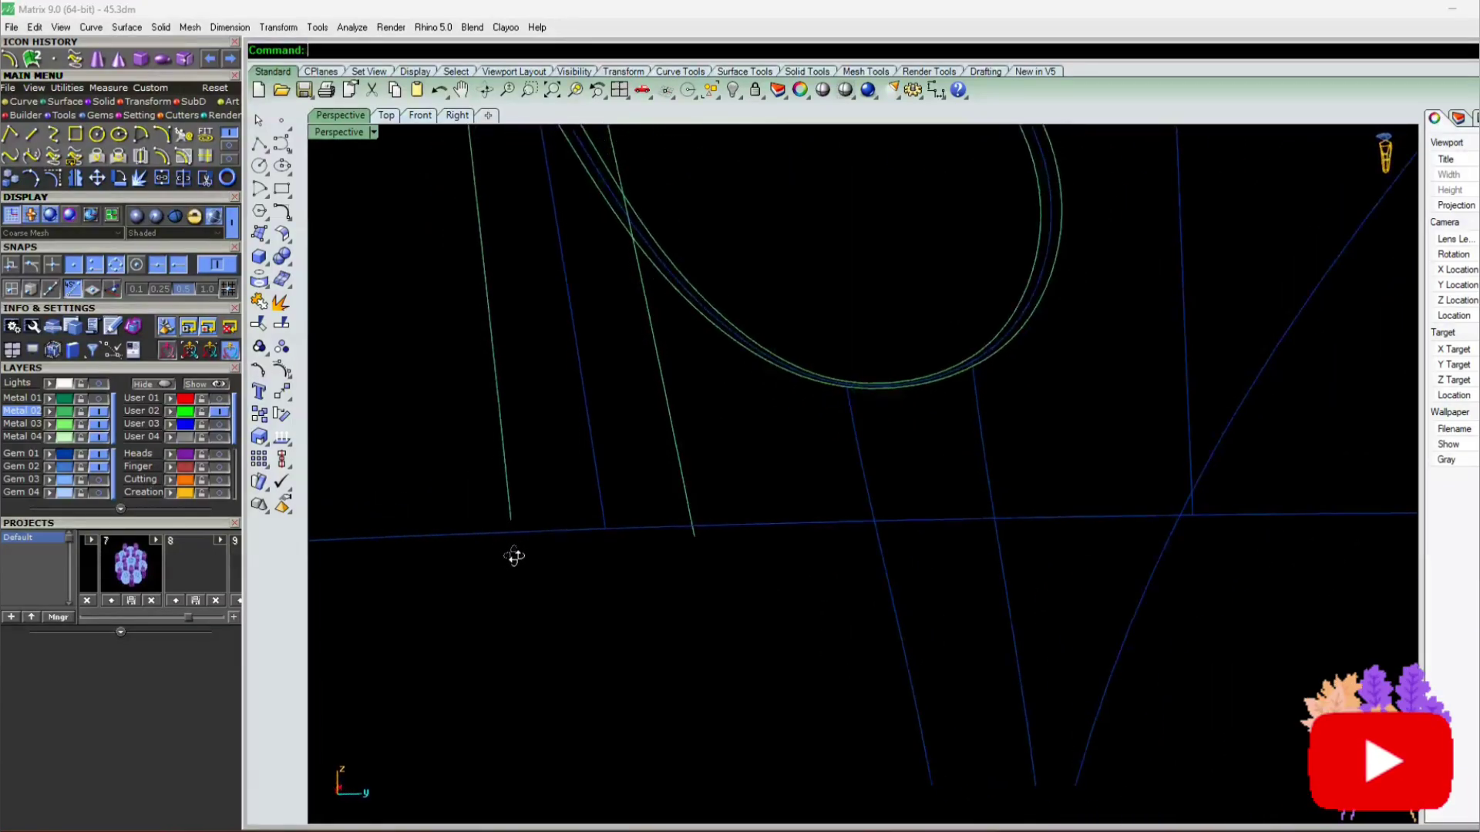
pyautogui.click(230, 145)
pyautogui.click(10, 157)
pyautogui.moveTo(529, 535)
pyautogui.mouseDown(button='right')
pyautogui.moveTo(532, 555)
pyautogui.moveTo(509, 524)
pyautogui.mouseUp(button='right')
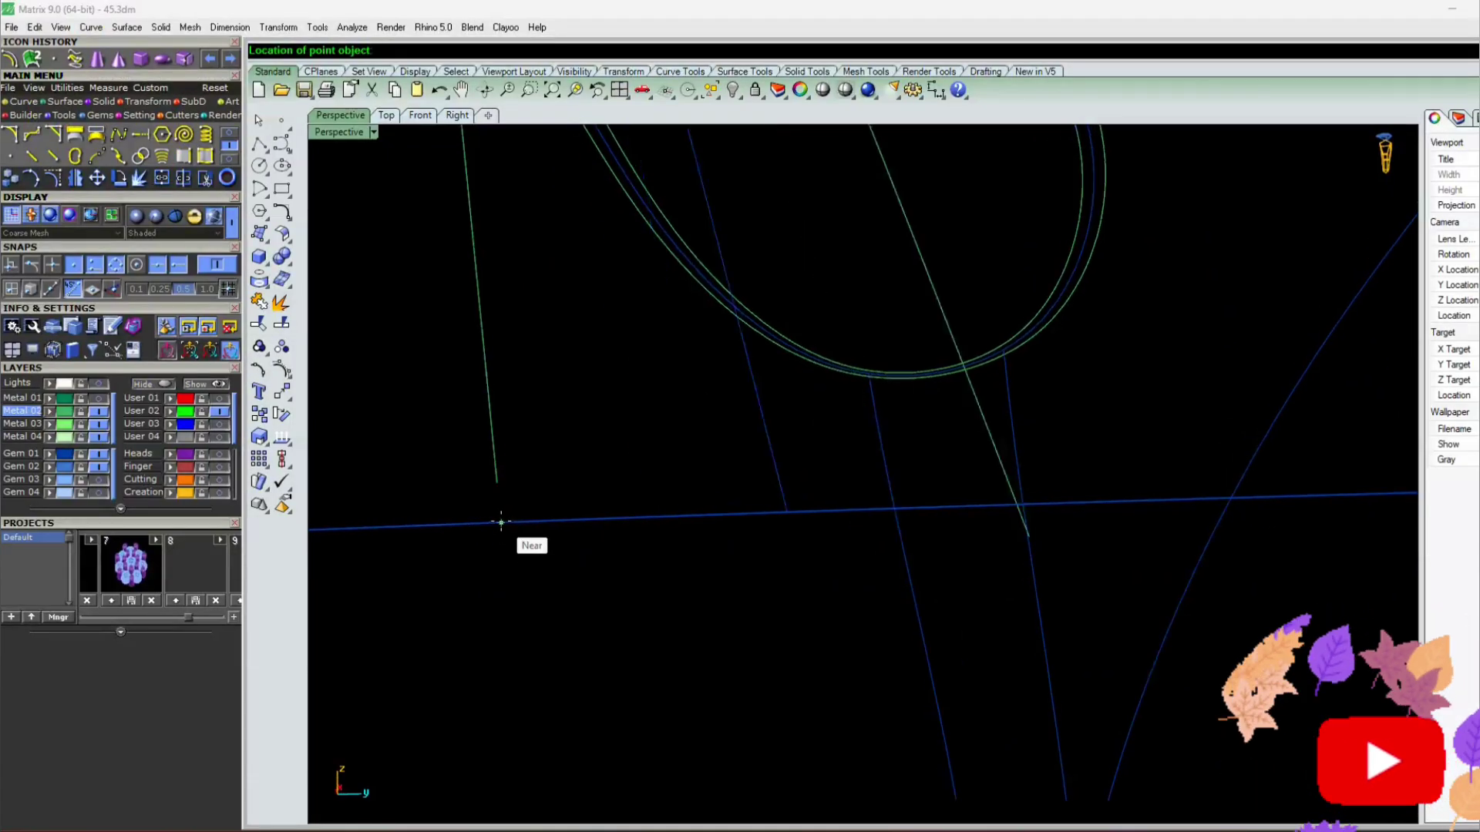
pyautogui.click(501, 522)
# Place a second point object on the crosswise edge beside the right offset curve's end and select it
pyautogui.moveTo(762, 614)
pyautogui.mouseDown(button='right')
pyautogui.moveTo(707, 635)
pyautogui.moveTo(830, 617)
pyautogui.moveTo(852, 581)
pyautogui.moveTo(856, 621)
pyautogui.moveTo(822, 697)
pyautogui.moveTo(816, 570)
pyautogui.moveTo(802, 697)
pyautogui.moveTo(733, 684)
pyautogui.moveTo(757, 611)
pyautogui.moveTo(765, 650)
pyautogui.mouseUp(button='right')
pyautogui.click(802, 685)
pyautogui.click(794, 652)
pyautogui.click(840, 692)
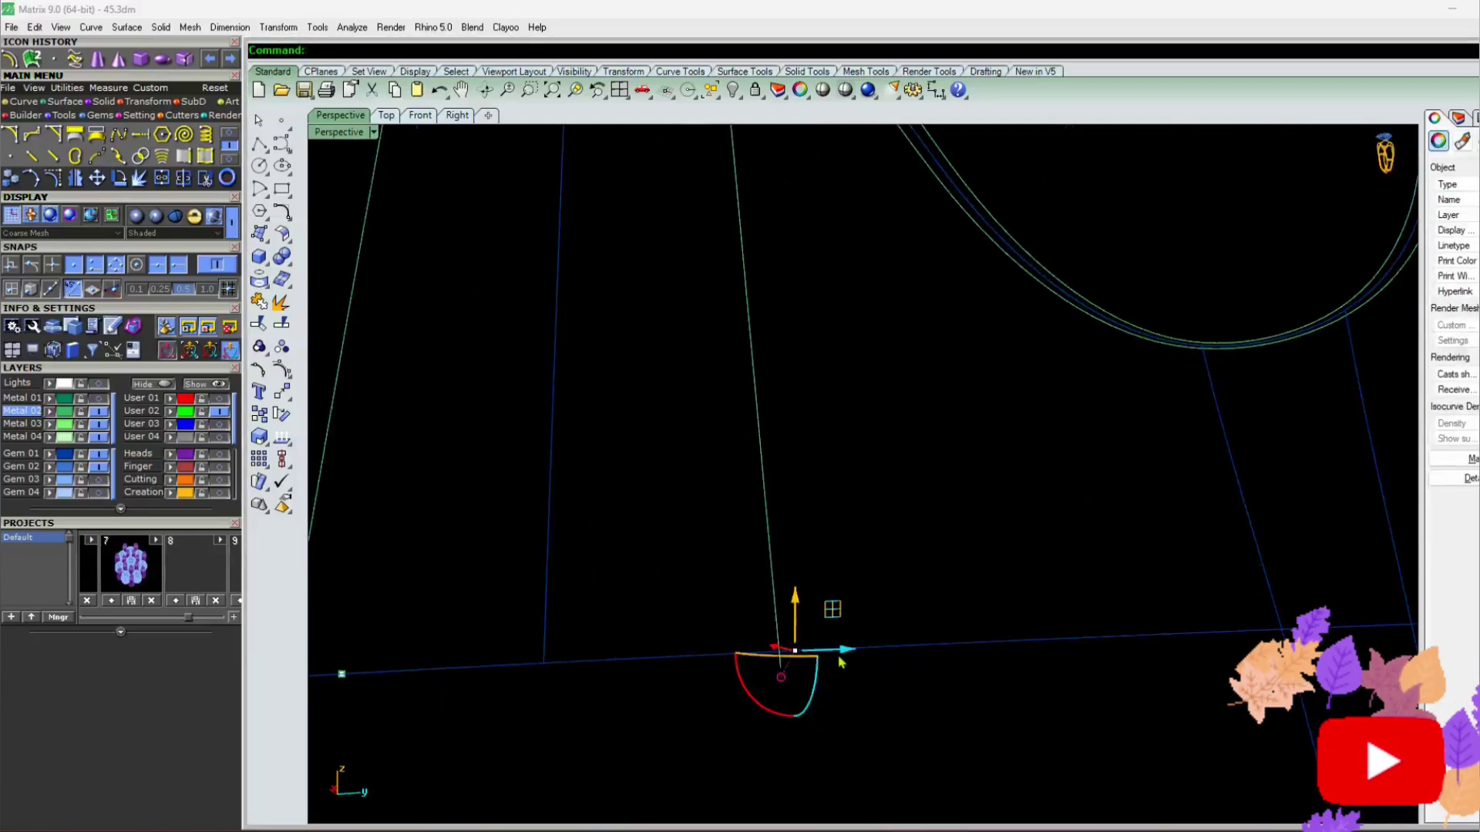
# Move the end control points of both offset curves onto the two point objects on the crosswise edge
pyautogui.moveTo(844, 654); pyautogui.dragTo(831, 653)
pyautogui.moveTo(831, 653); pyautogui.dragTo(673, 663, button='right')
pyautogui.press('Return')
pyautogui.scroll(2, 701, 607)
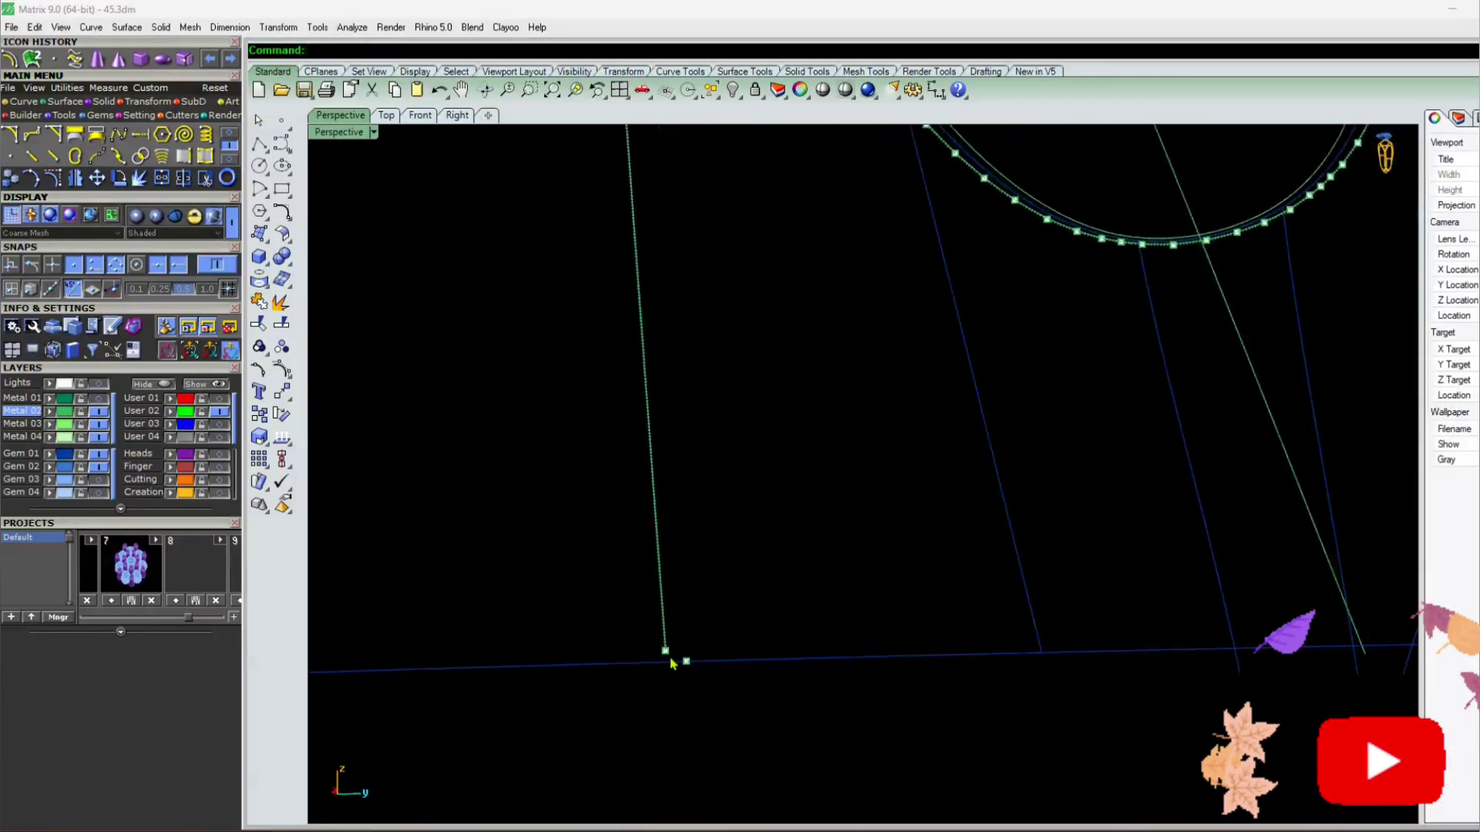
pyautogui.moveTo(667, 656); pyautogui.dragTo(691, 660)
pyautogui.moveTo(691, 661); pyautogui.dragTo(963, 601, button='right')
pyautogui.moveTo(960, 619); pyautogui.dragTo(1003, 605)
pyautogui.moveTo(1003, 606); pyautogui.dragTo(667, 719, button='right')
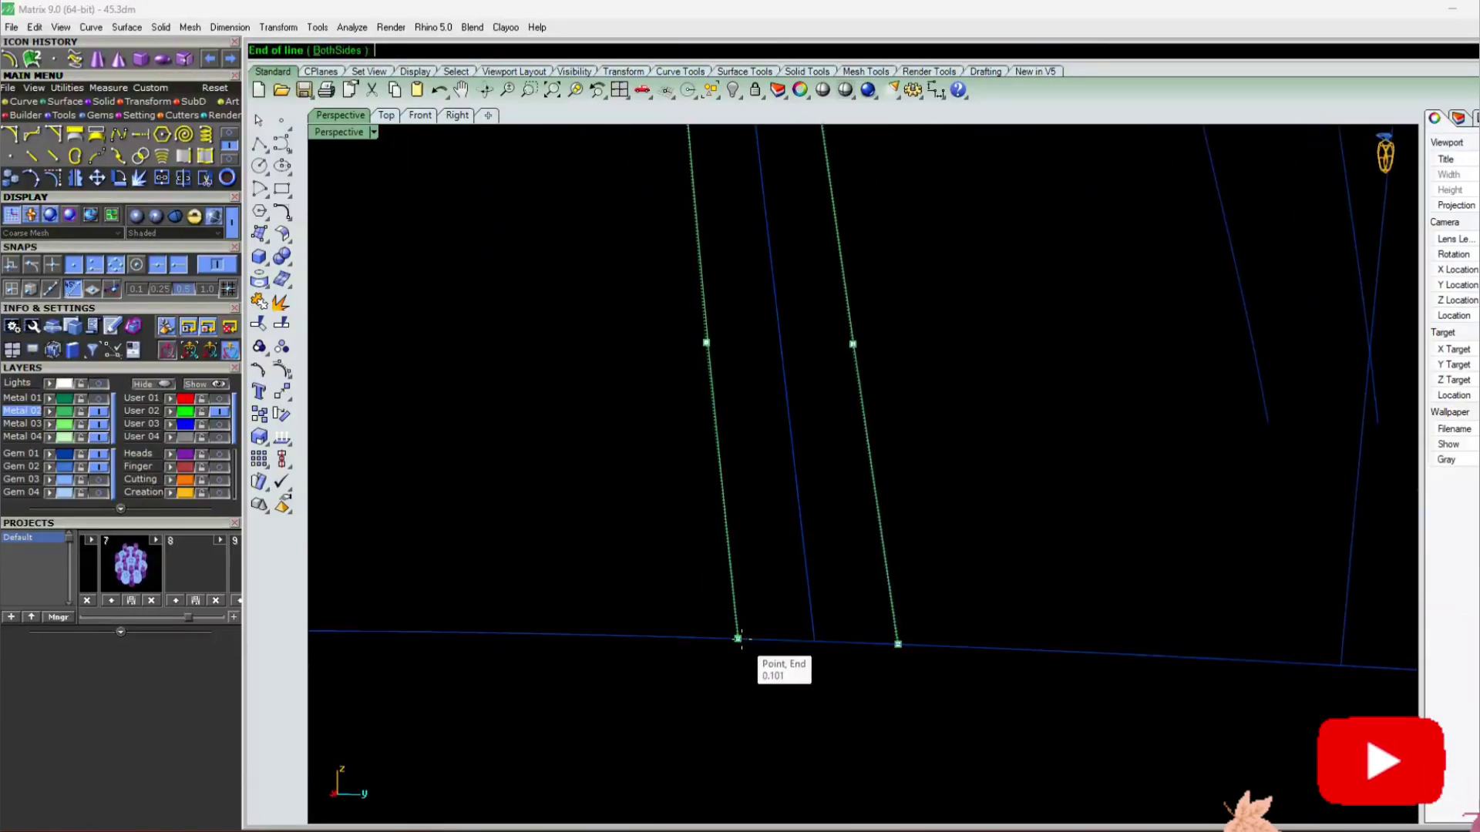
# Draw a short line on the crosswise edge at the offset curves' ends, and turn off the control points
pyautogui.click(888, 644)
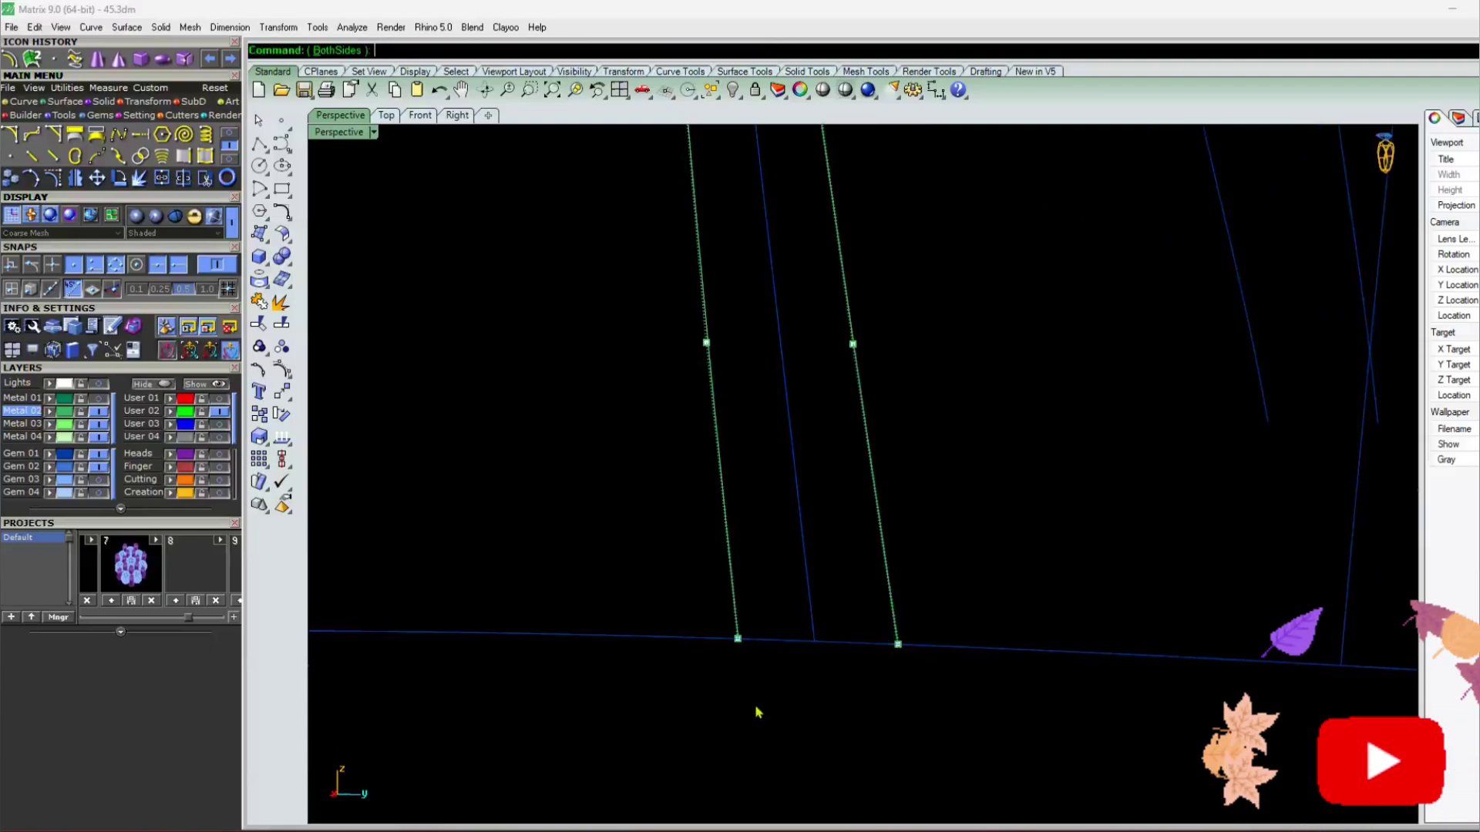
pyautogui.moveTo(756, 710); pyautogui.dragTo(673, 675, button='right')
pyautogui.press('Escape')
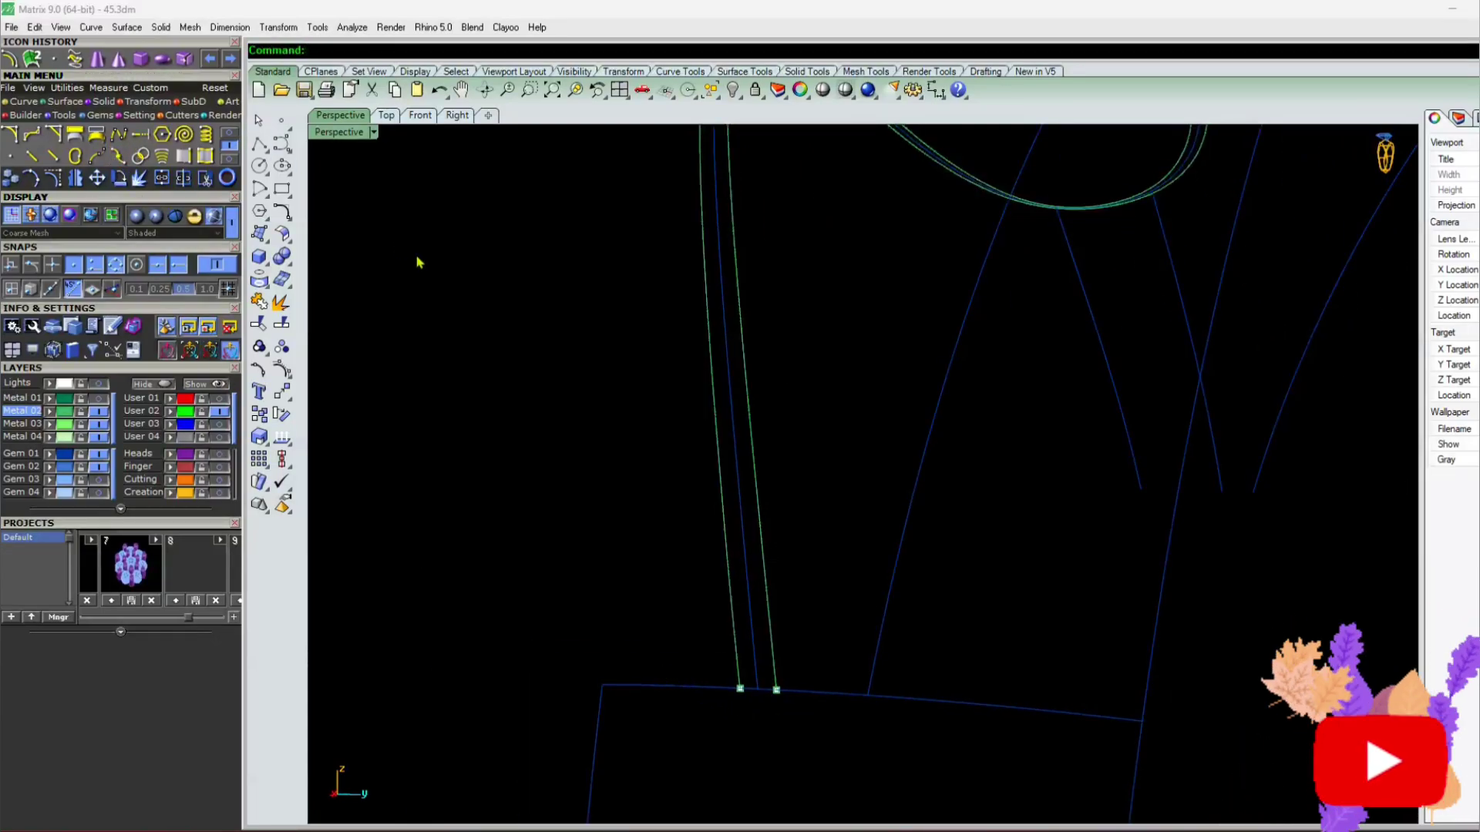
# Try to draw a 15-turn helix around the middle rope curve, with its radius reaching the right offset curve's end point
pyautogui.click(291, 158)
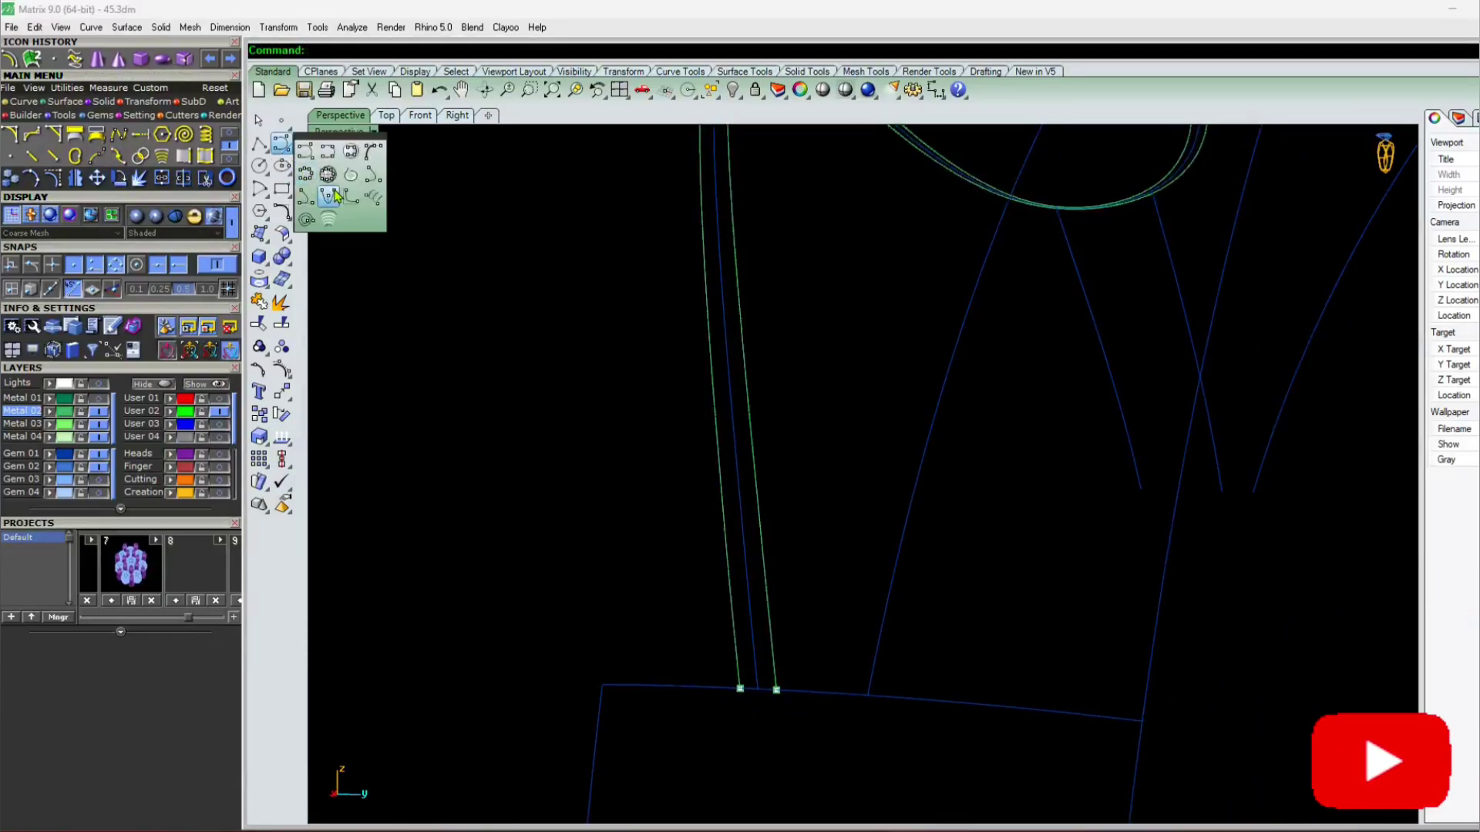
pyautogui.click(369, 205)
pyautogui.scroll(-5, 467, 288)
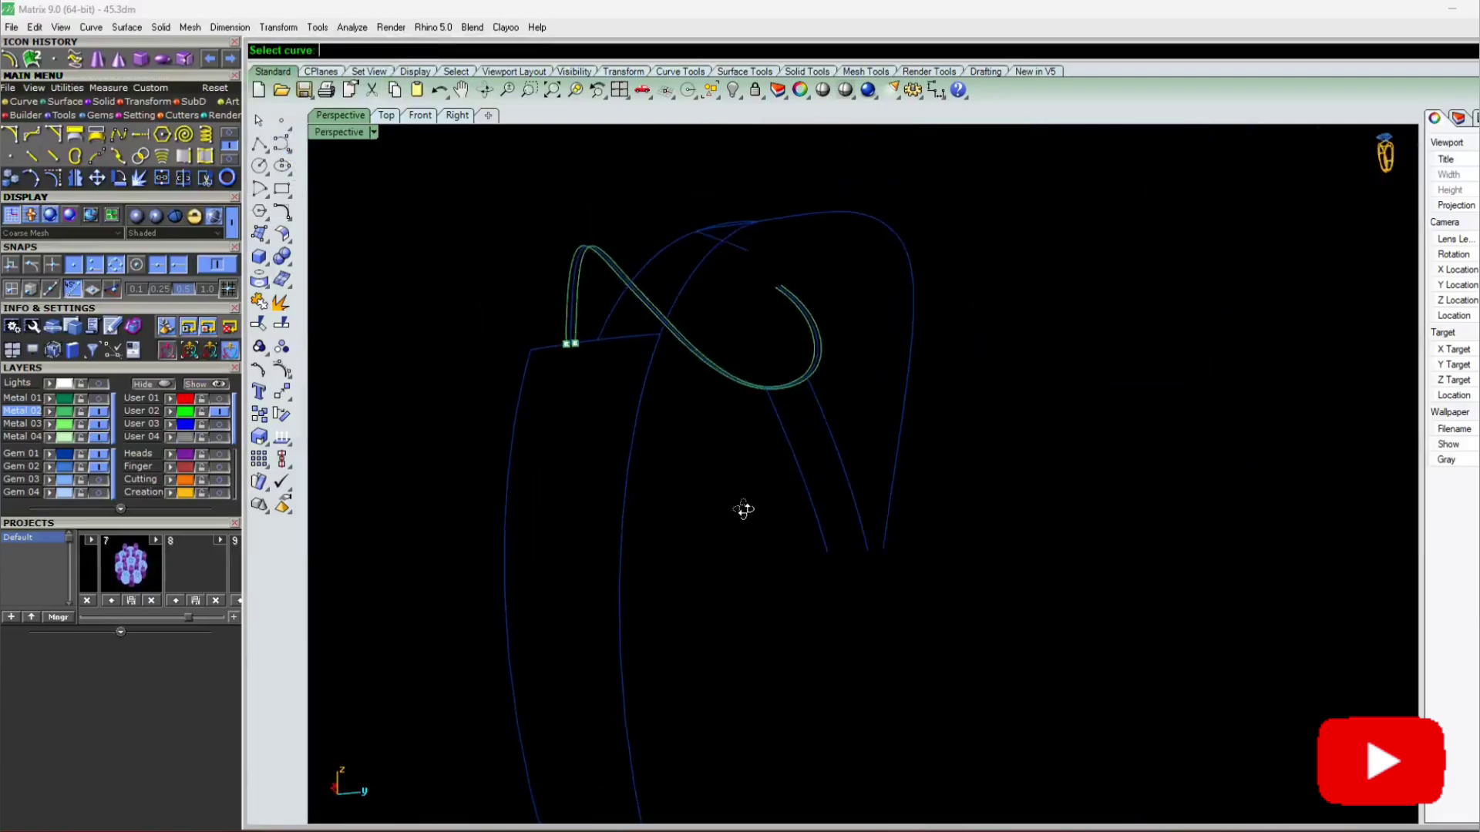
pyautogui.scroll(8, 743, 505)
pyautogui.click(621, 618)
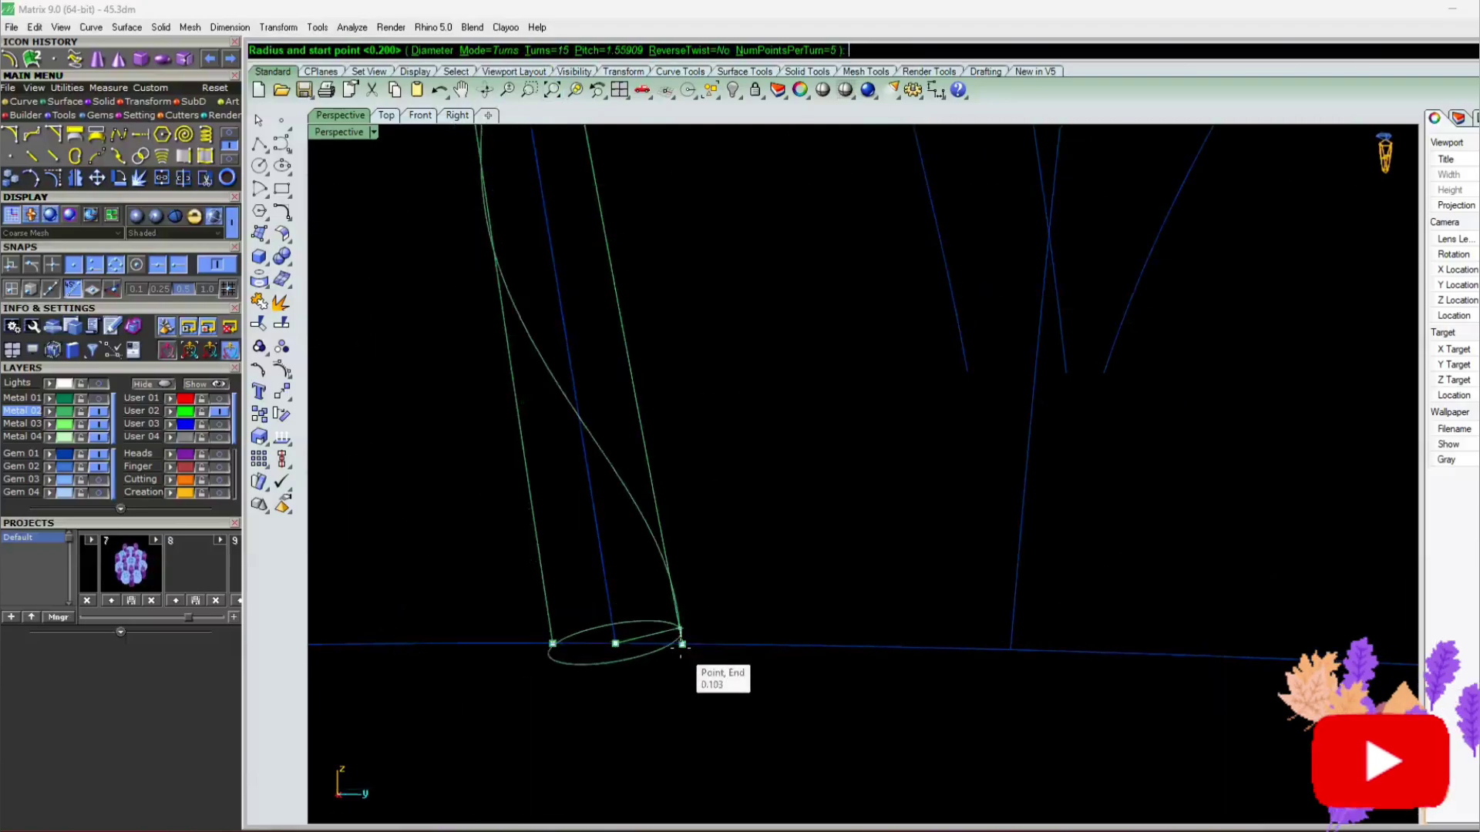
pyautogui.scroll(3, 683, 646)
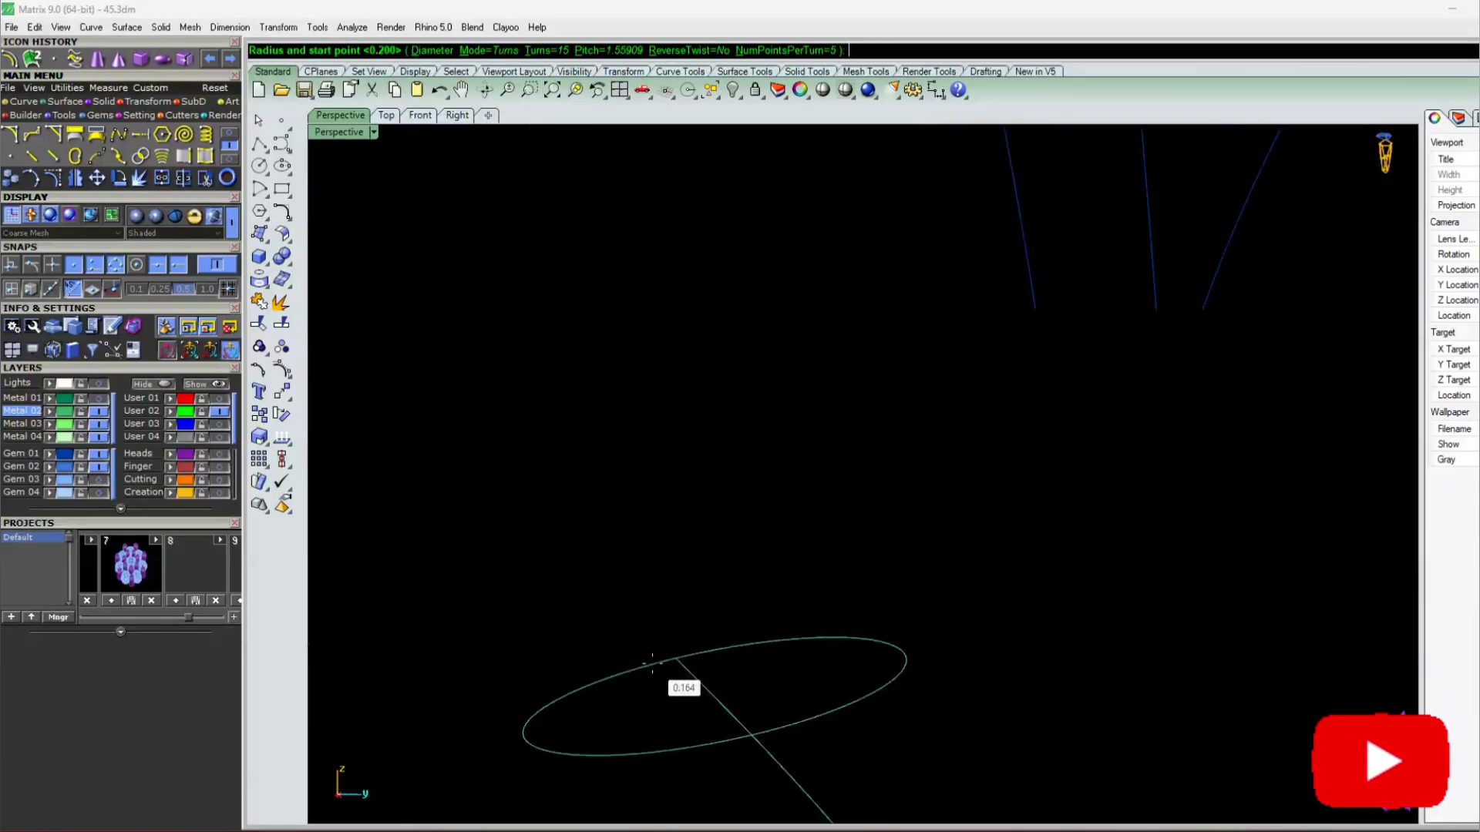
pyautogui.scroll(5, 627, 432)
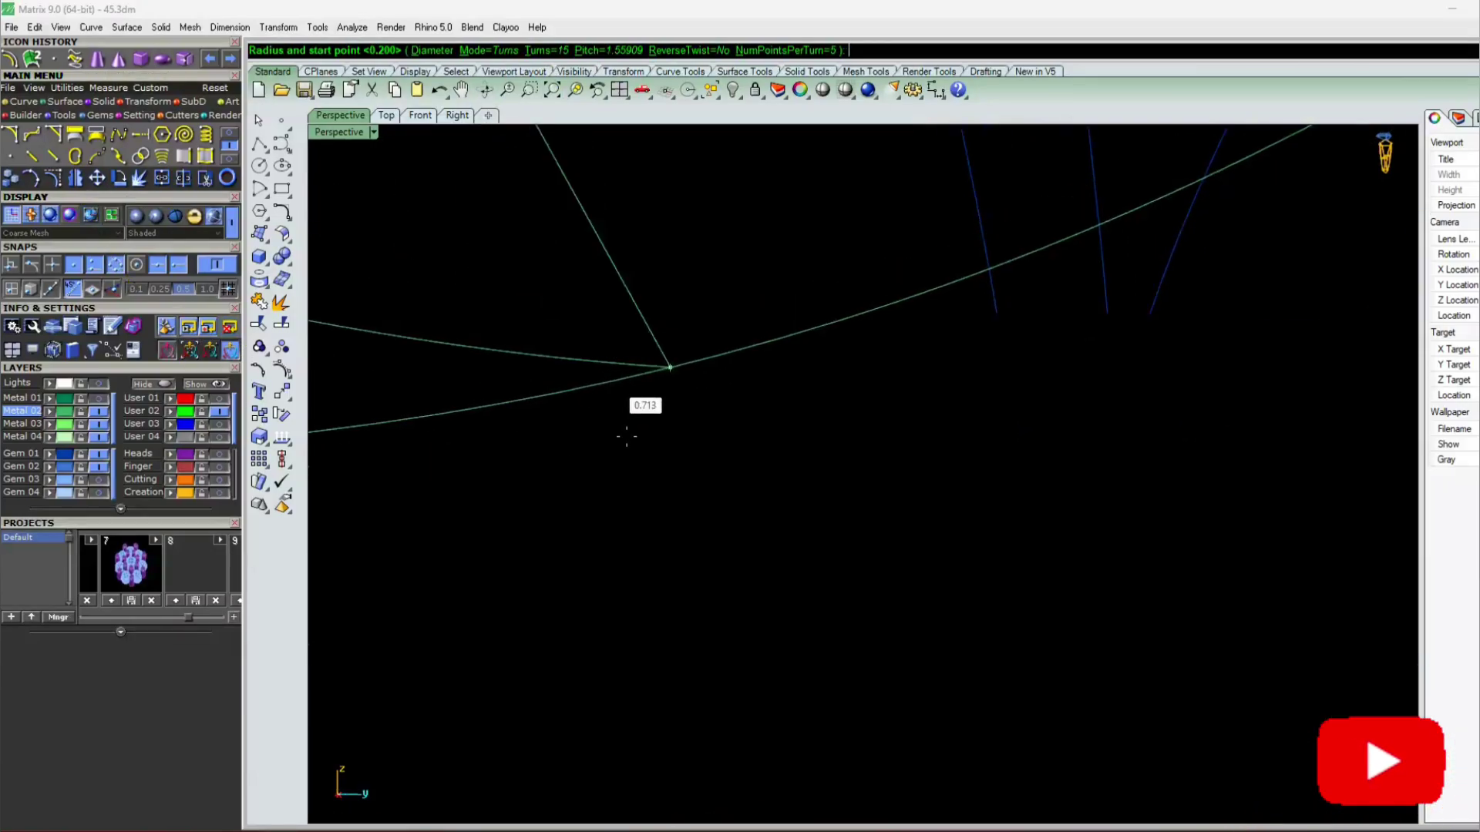
pyautogui.scroll(-5, 602, 343)
pyautogui.scroll(6, 599, 349)
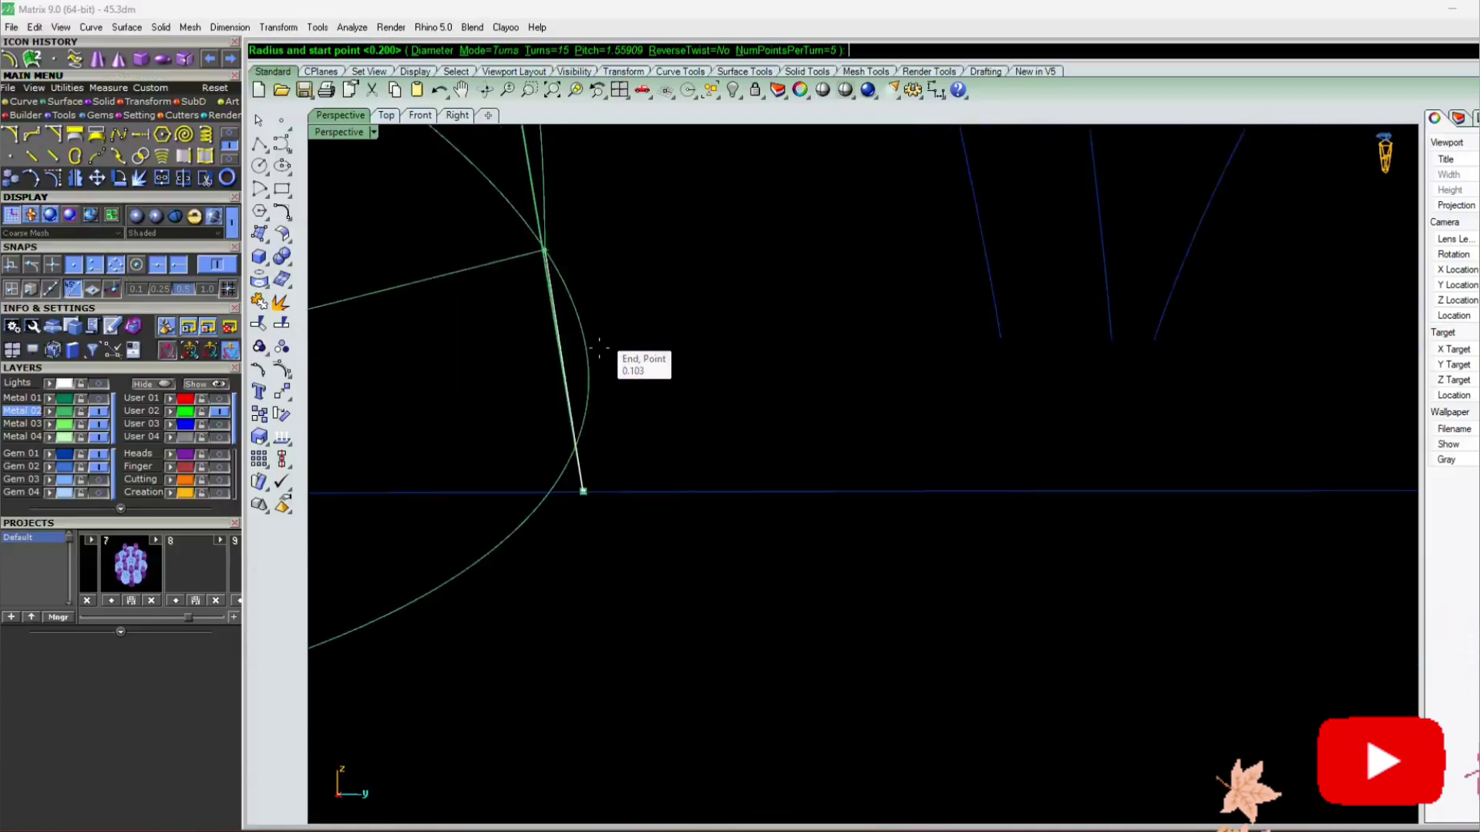
pyautogui.scroll(-8, 609, 501)
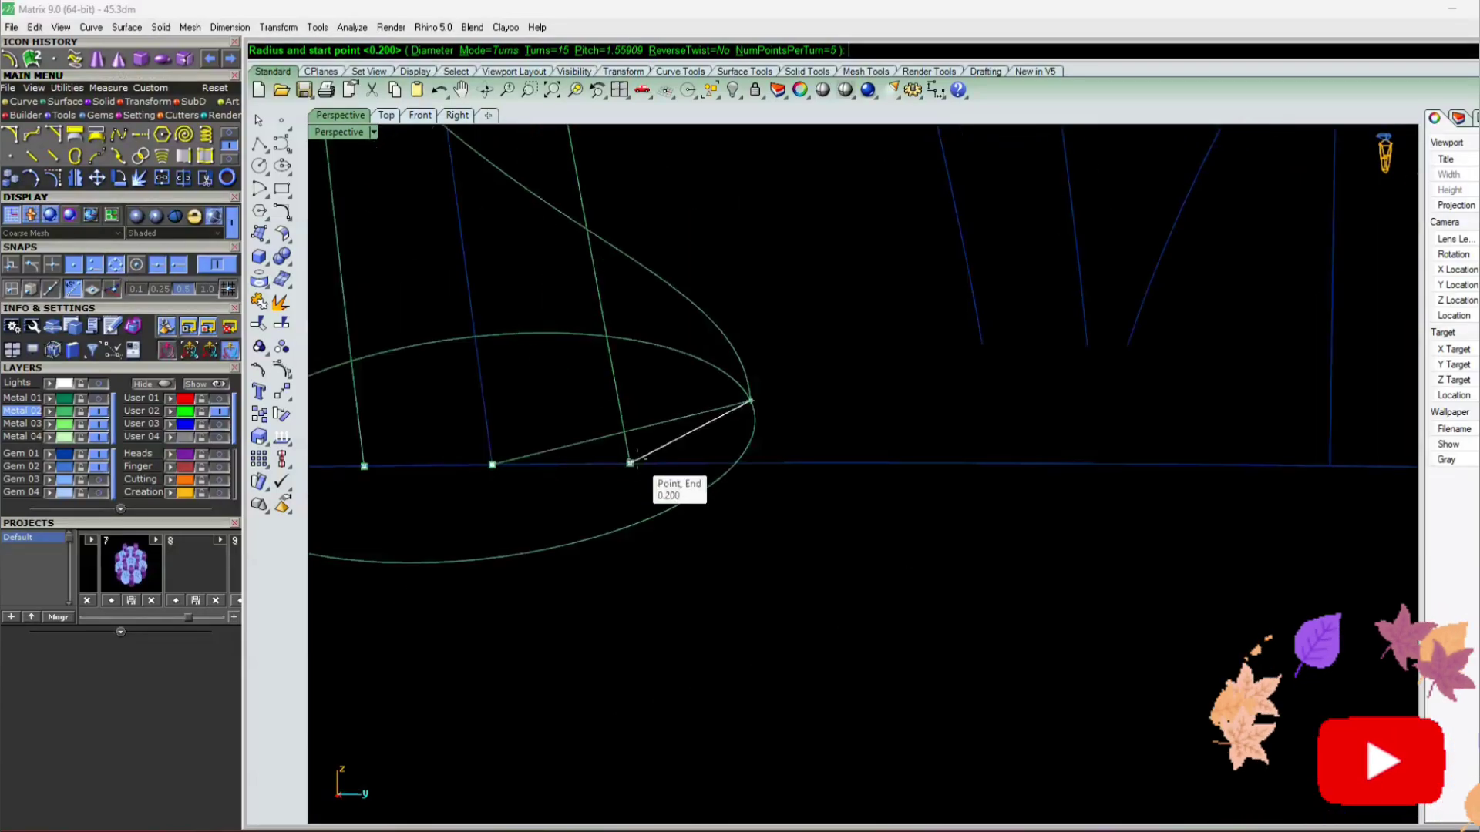
pyautogui.click(634, 462)
pyautogui.scroll(-3, 635, 467)
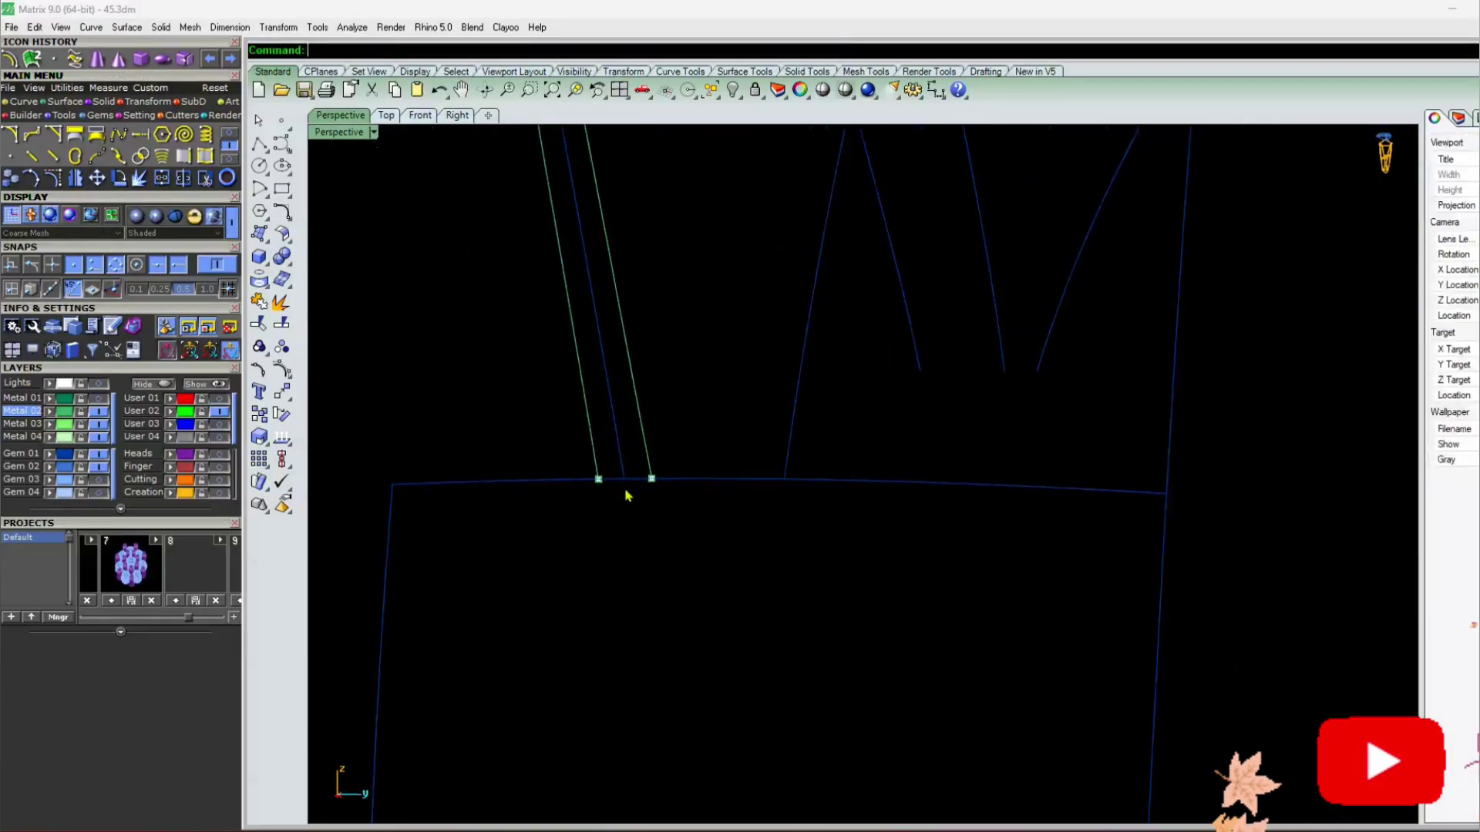
pyautogui.scroll(3, 628, 496)
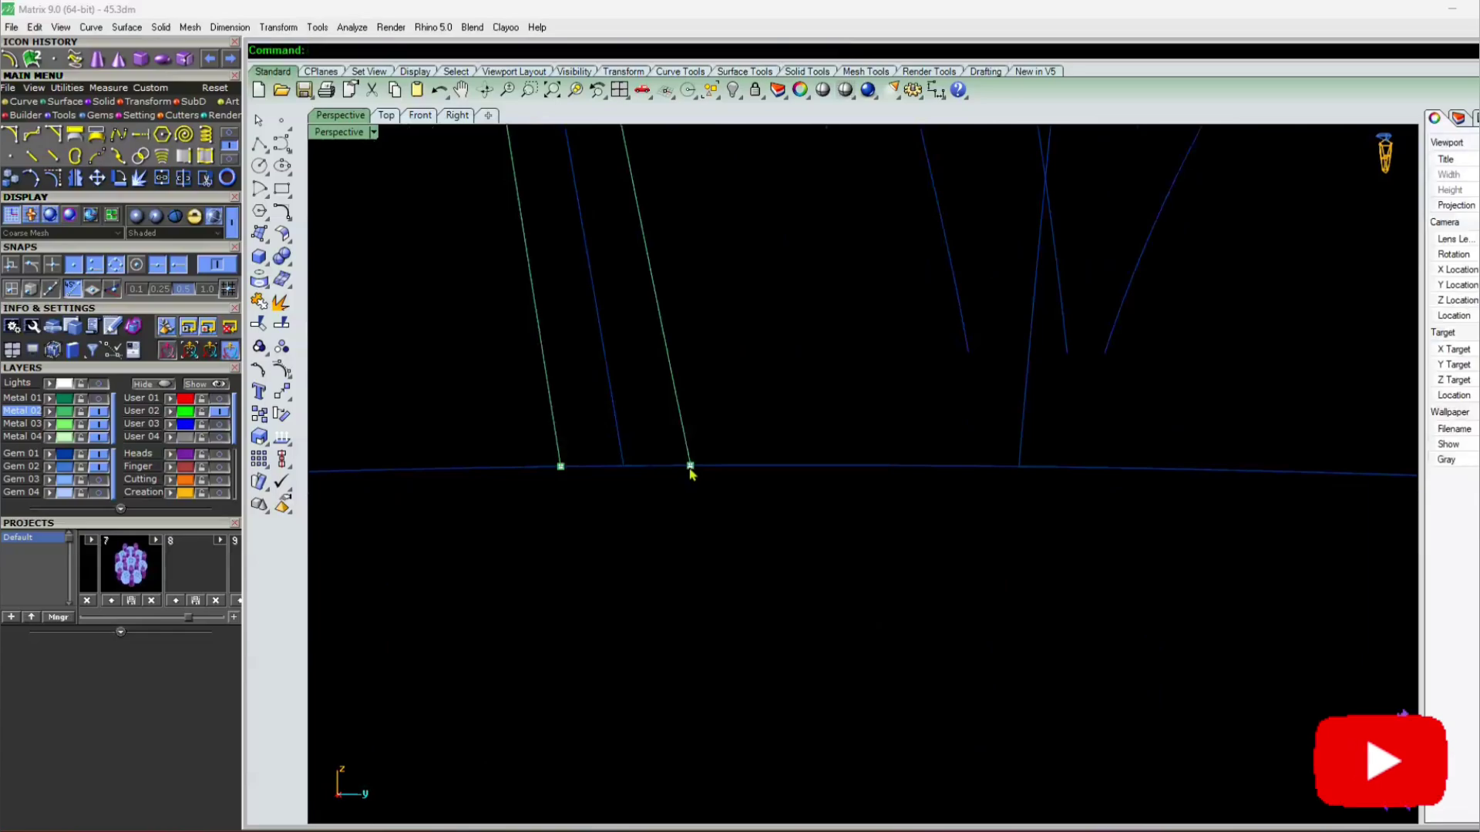
pyautogui.click(562, 468)
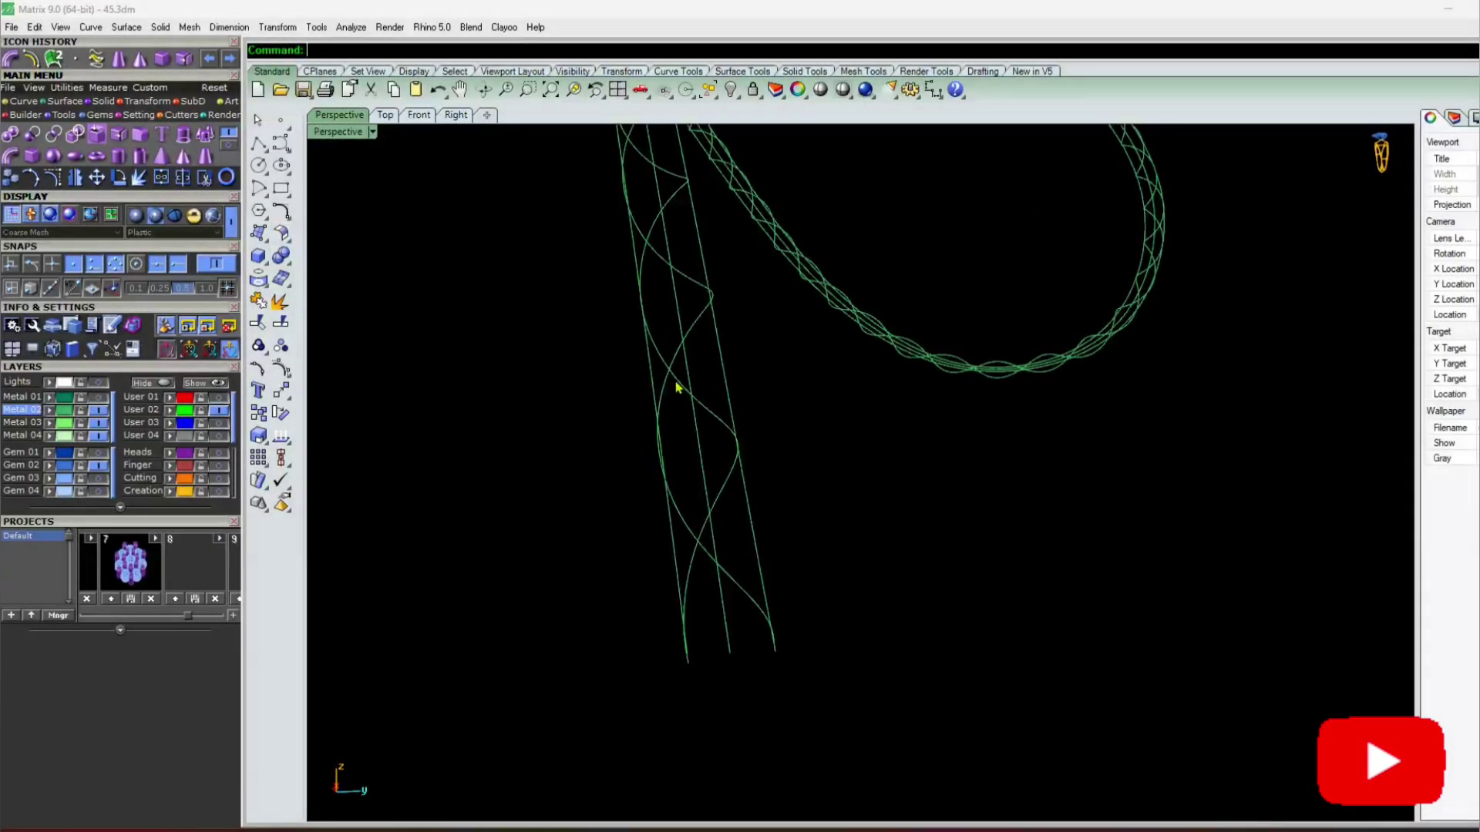
# Try to draw a wider 20-turn helix around the middle rope curve, with a radius of about 0.304
pyautogui.click(677, 386)
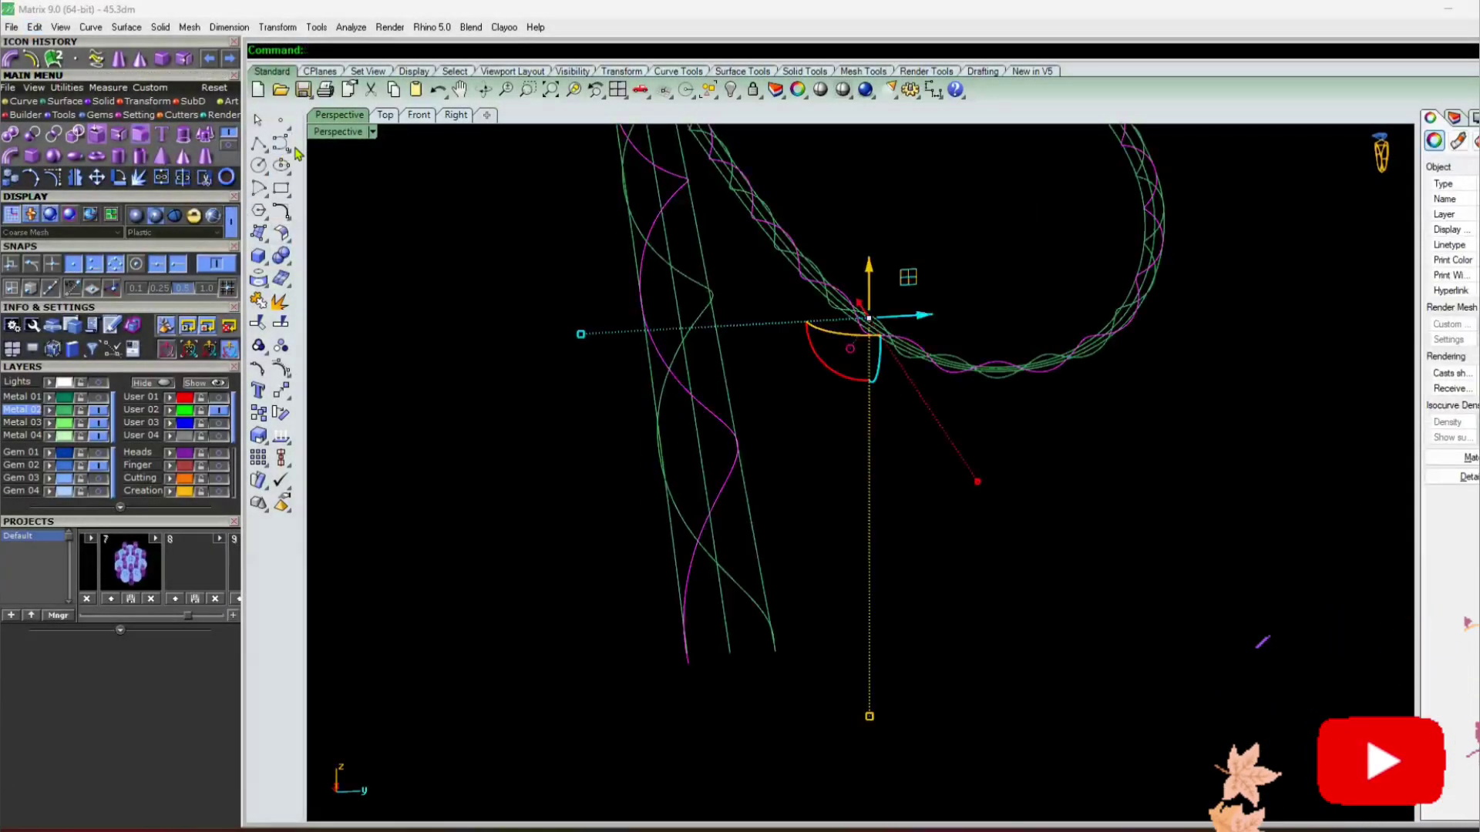
pyautogui.click(372, 202)
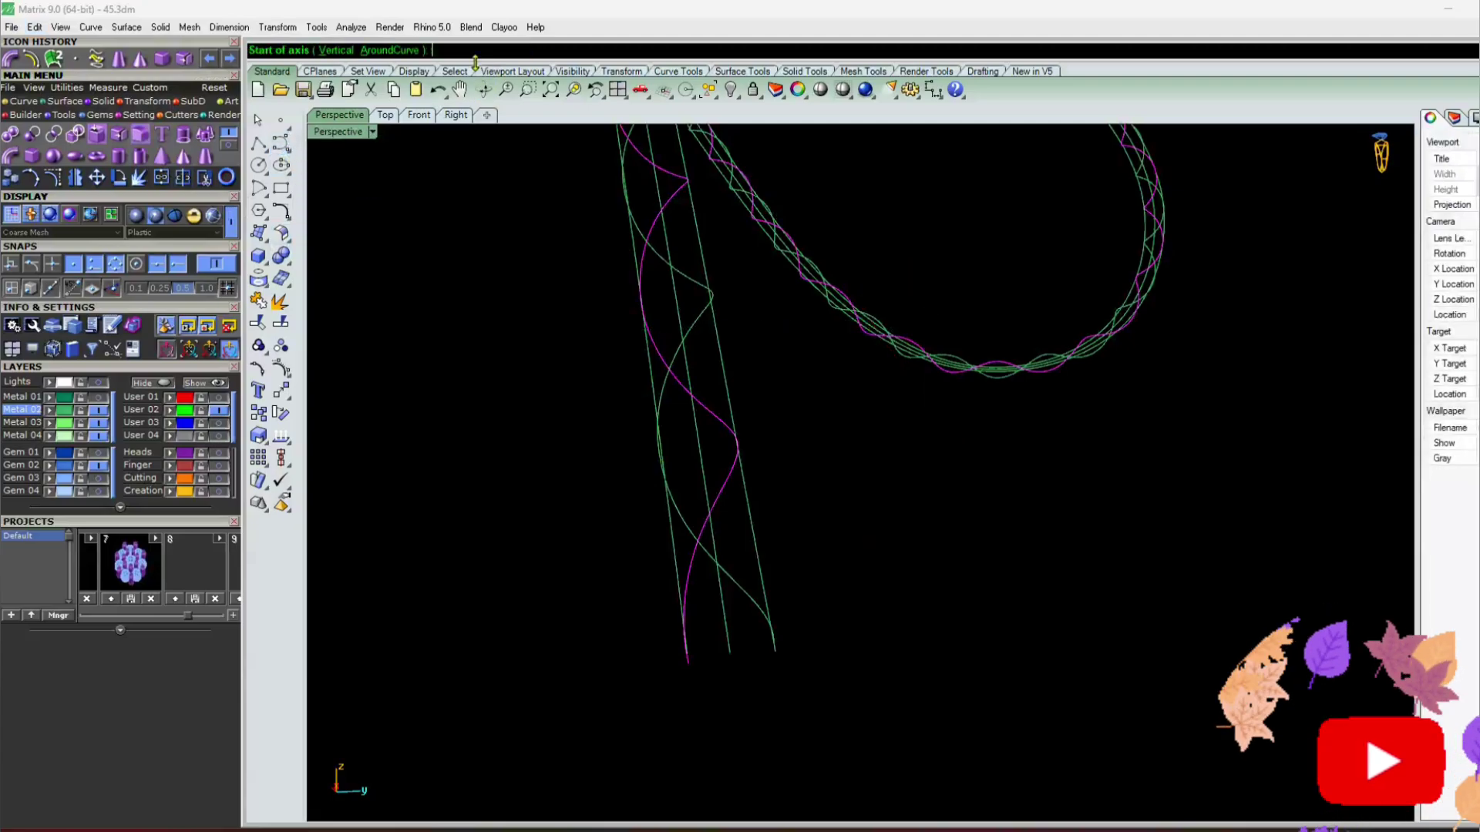
pyautogui.click(730, 652)
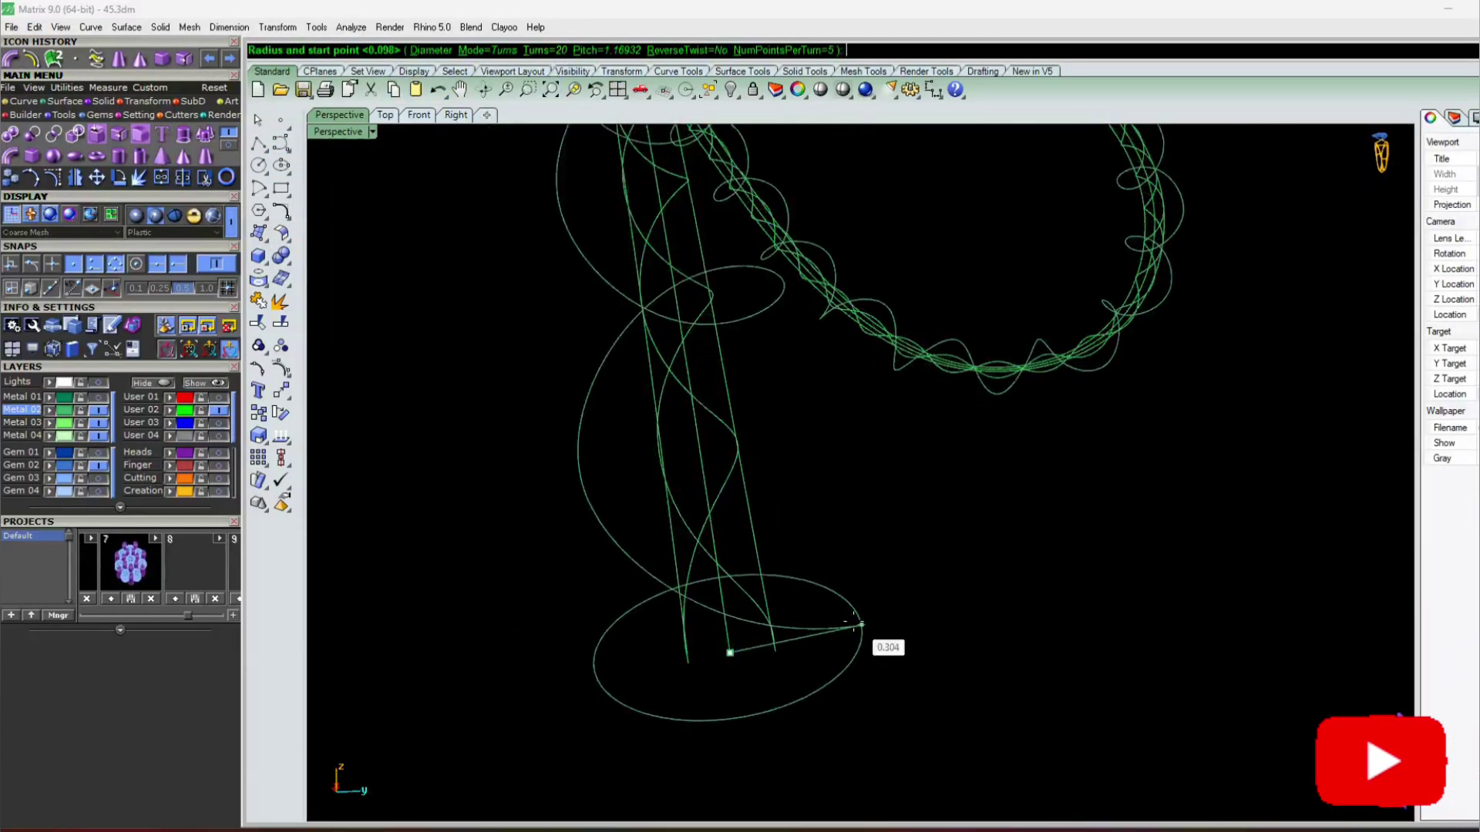
pyautogui.click(865, 626)
pyautogui.scroll(-3, 770, 611)
pyautogui.moveTo(694, 590); pyautogui.dragTo(586, 539, button='right')
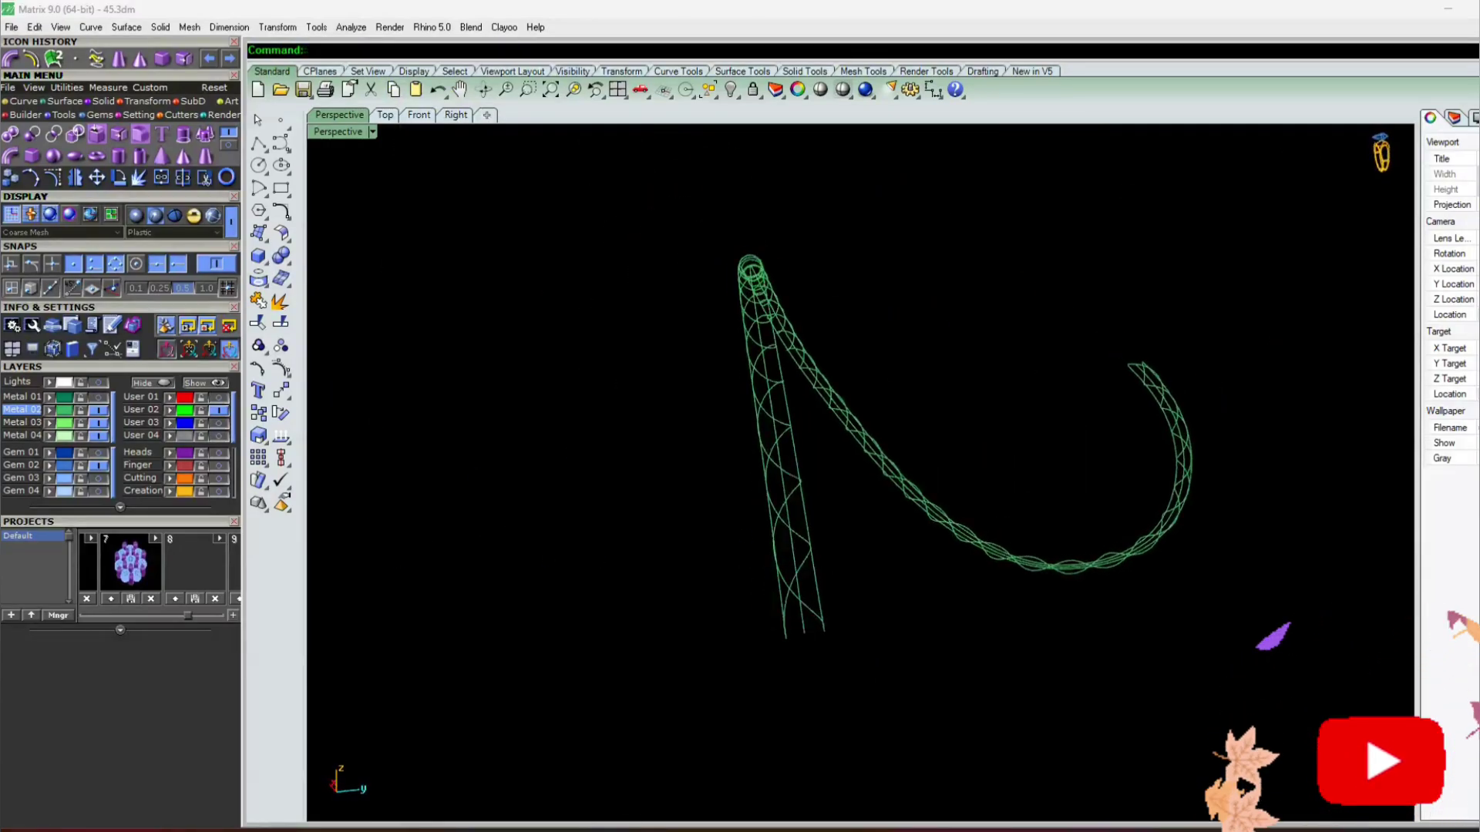
pyautogui.click(11, 59)
pyautogui.scroll(5, 783, 594)
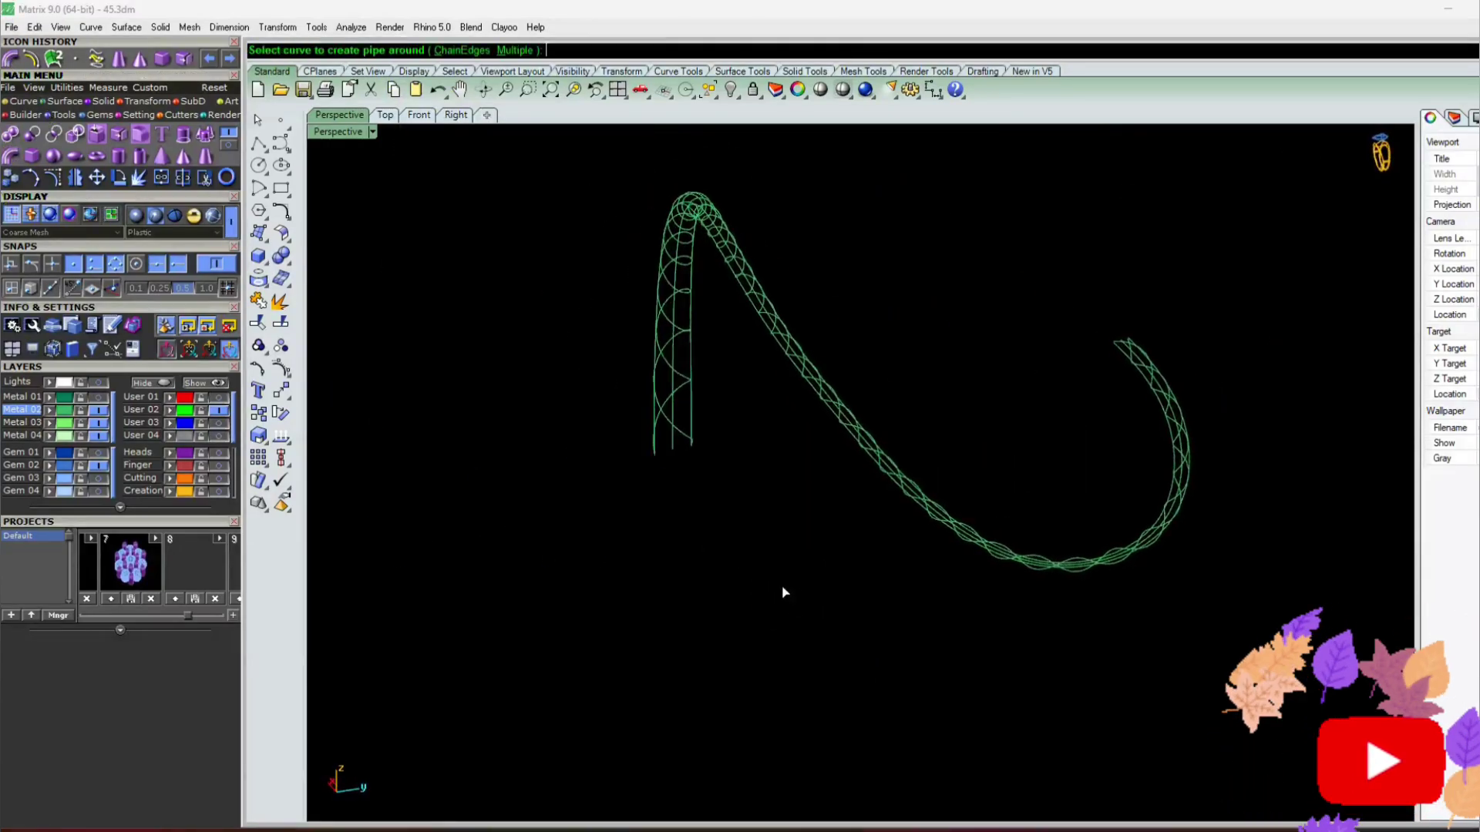
pyautogui.scroll(-3, 687, 589)
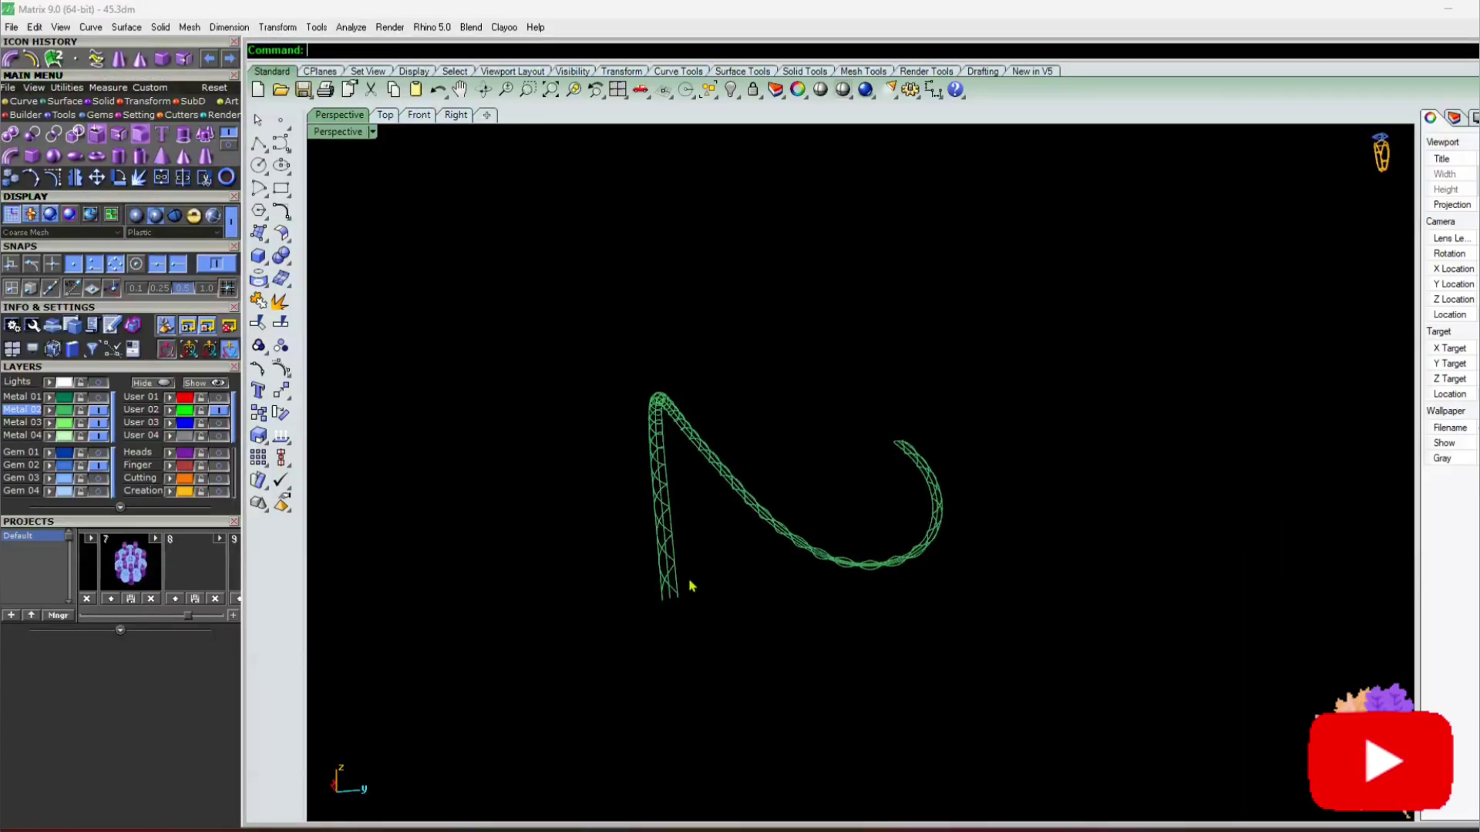
# Move one of the two intertwined helix curves sideways, clear of the rope curves
pyautogui.scroll(4, 611, 654)
pyautogui.click(880, 467)
pyautogui.moveTo(936, 478); pyautogui.dragTo(1207, 460)
pyautogui.scroll(-6, 763, 669)
pyautogui.click(776, 679)
pyautogui.moveTo(777, 679); pyautogui.dragTo(611, 279, button='right')
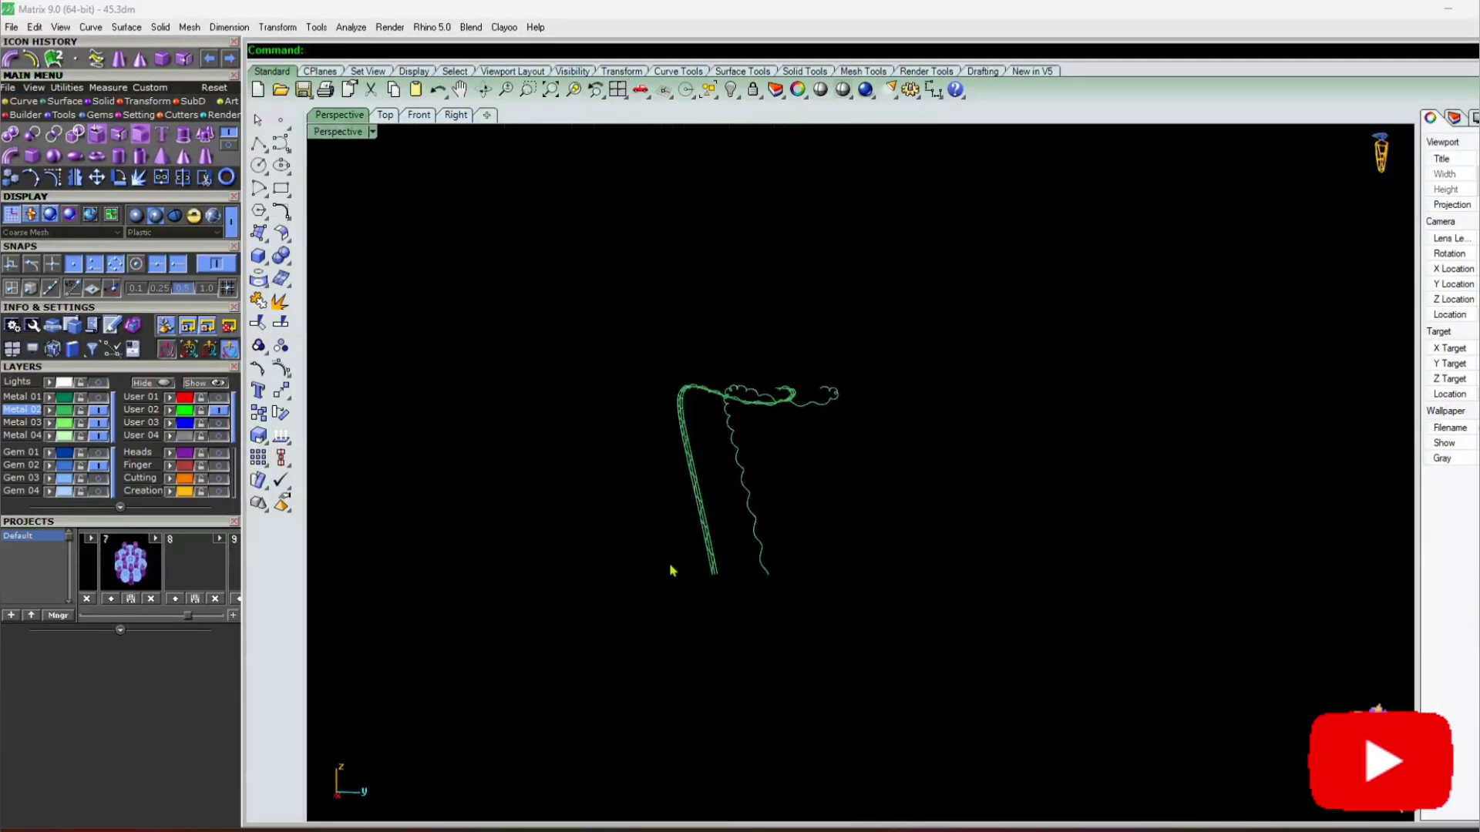
# Create a pipe around the helix still on the rope curves and display the model shaded
pyautogui.scroll(5, 671, 570)
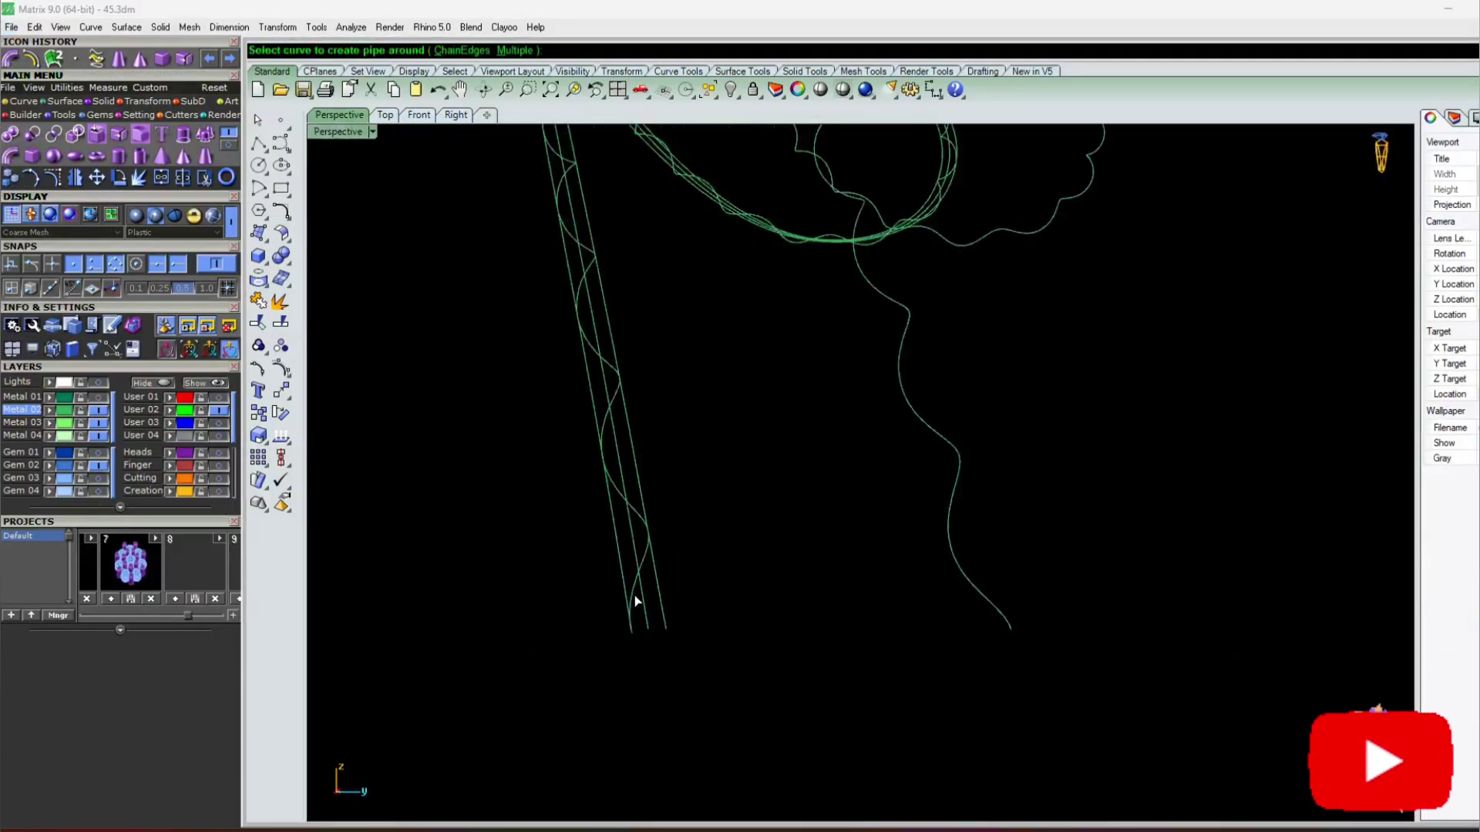
pyautogui.click(635, 595)
pyautogui.press('Return')
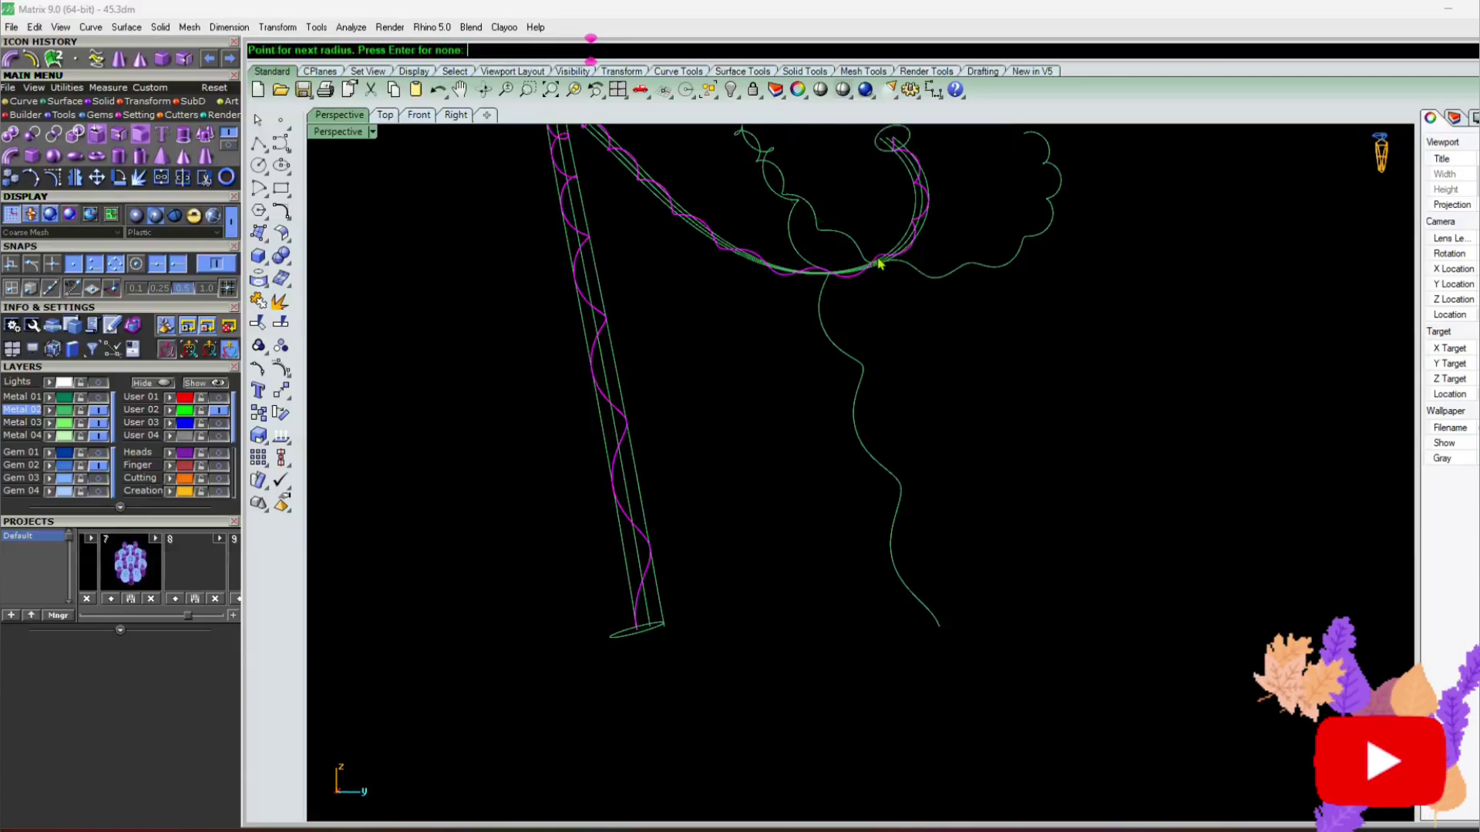
pyautogui.press('Return')
pyautogui.click(213, 216)
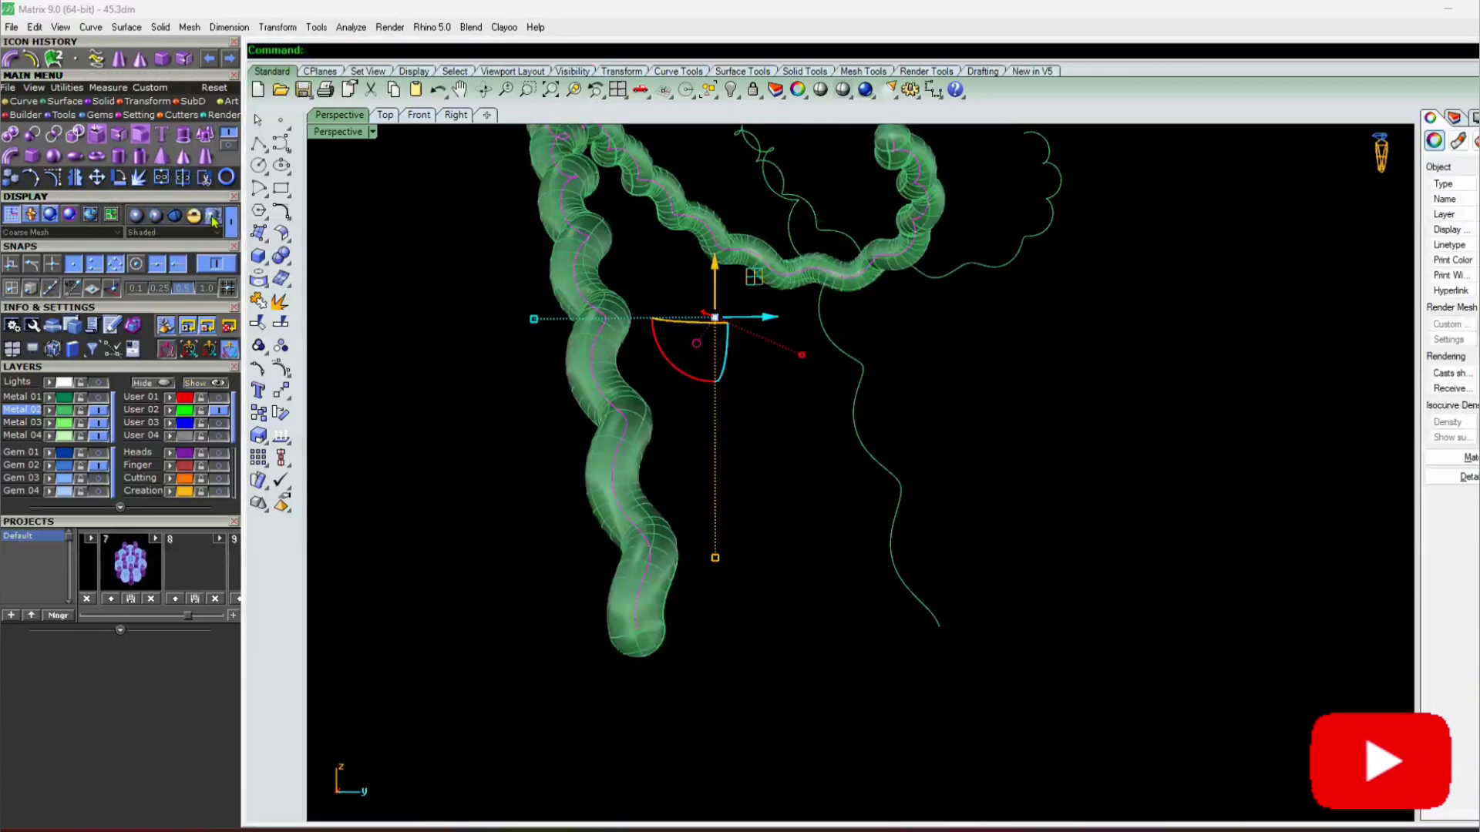
# Create a round-capped pipe around the separated helix with start radius 0.2 and end radius 0.25
pyautogui.click(892, 536)
pyautogui.press('Return')
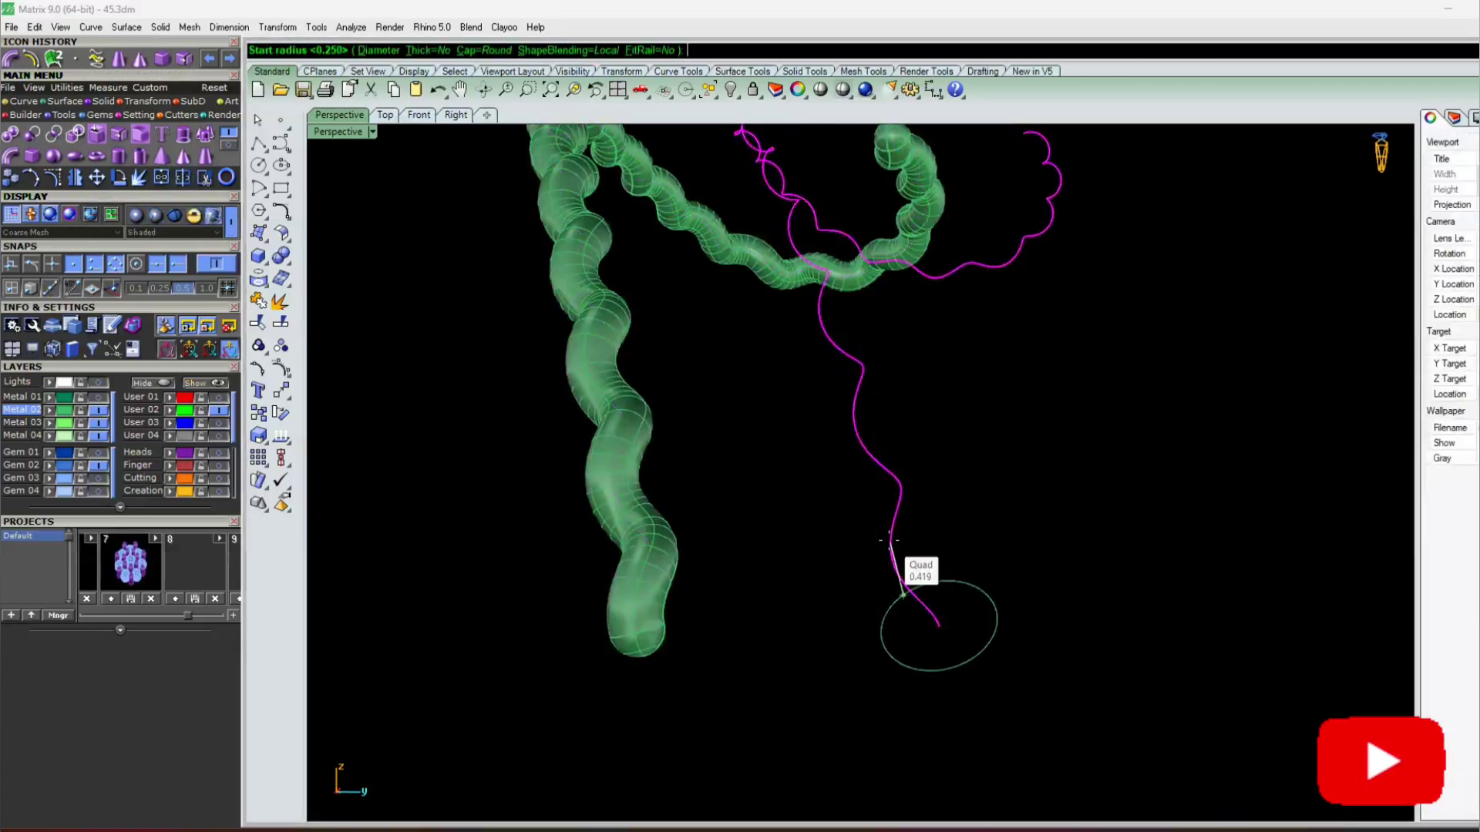
pyautogui.write('.2')
pyautogui.press('Return')
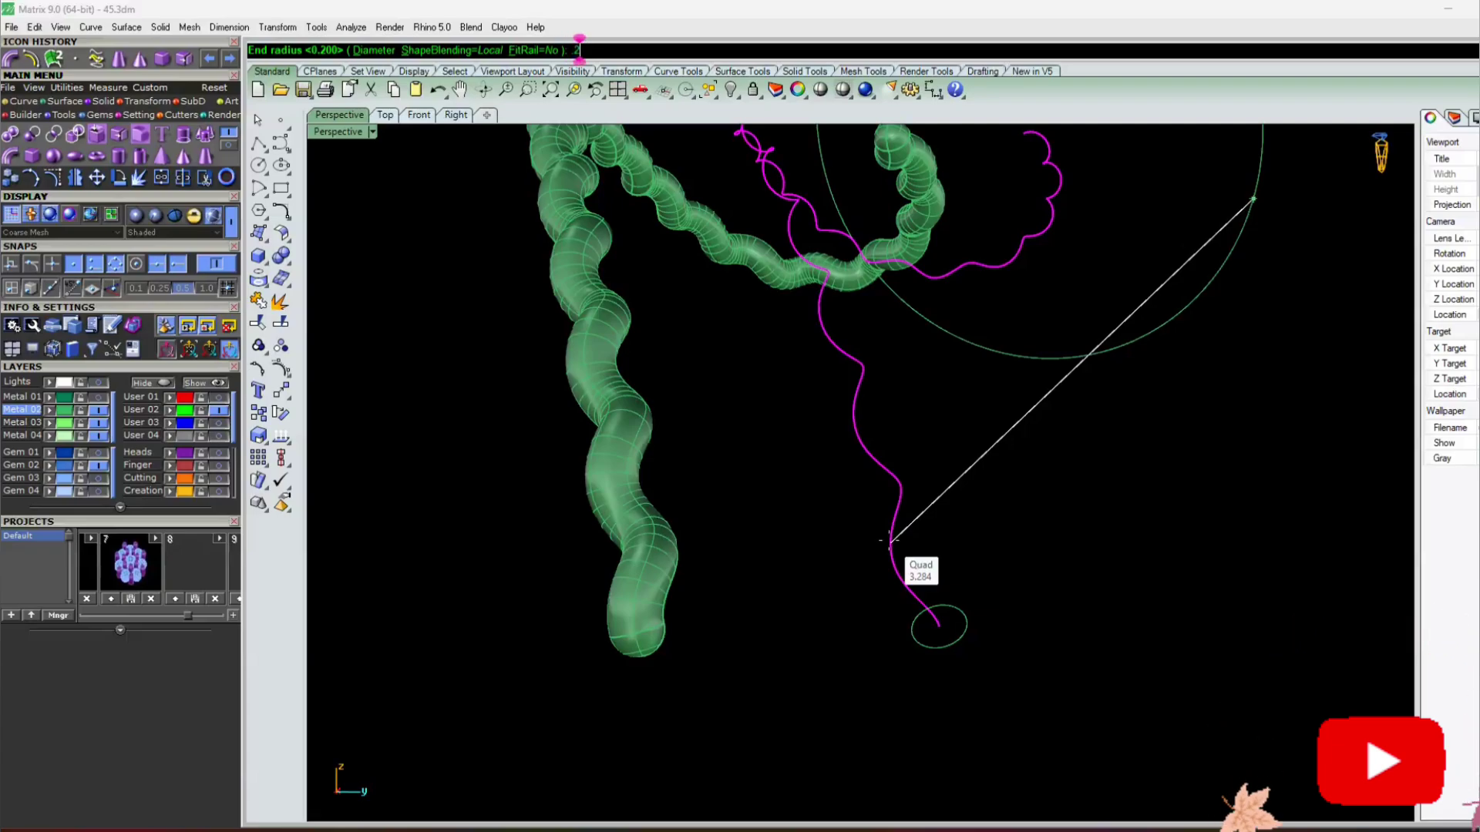
pyautogui.write('.25')
pyautogui.press('Return')
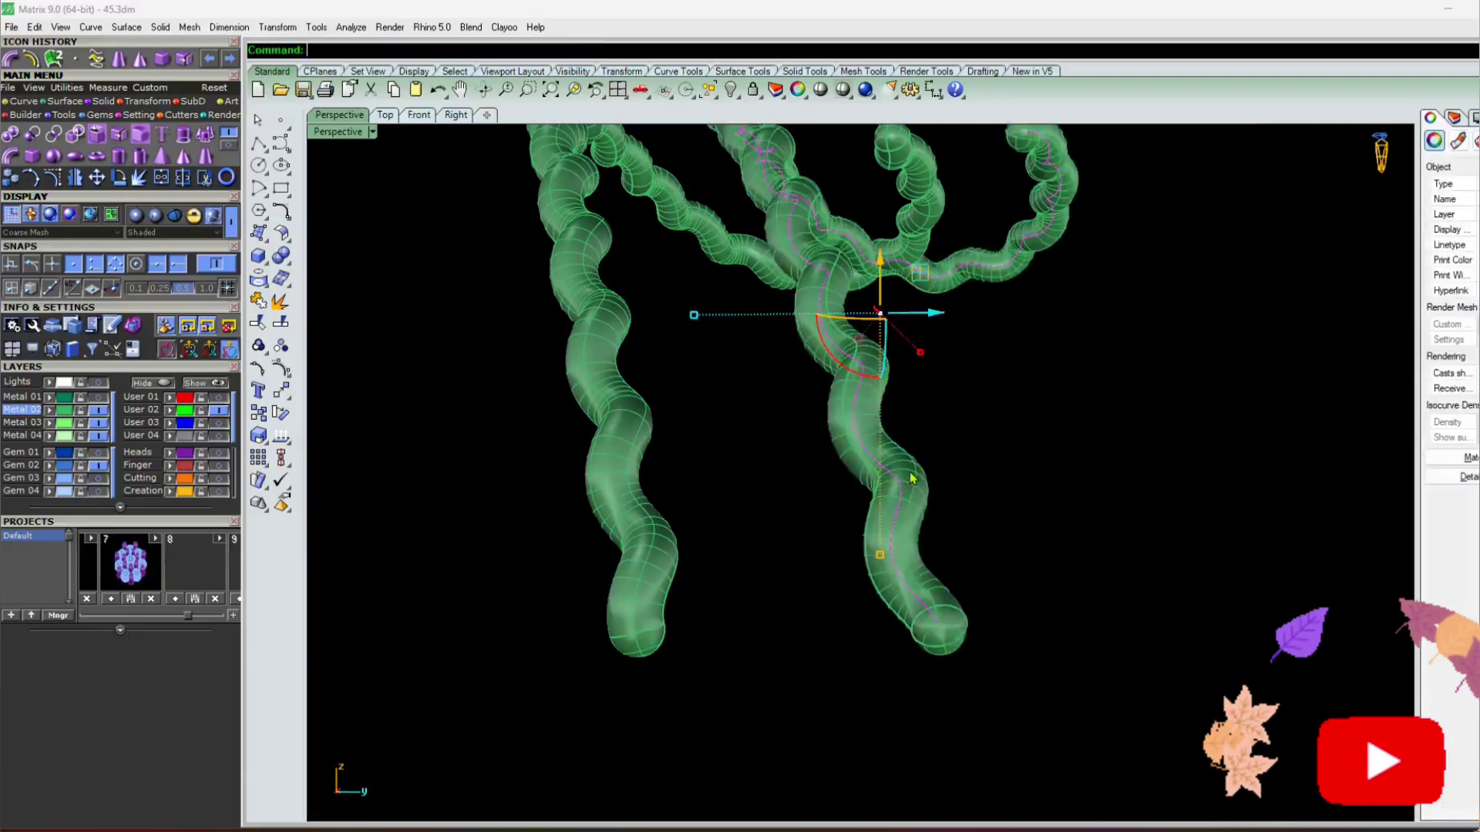
# Move the second pipe sideways onto the first so the two strands interlock as a twisted rope
pyautogui.click(979, 493)
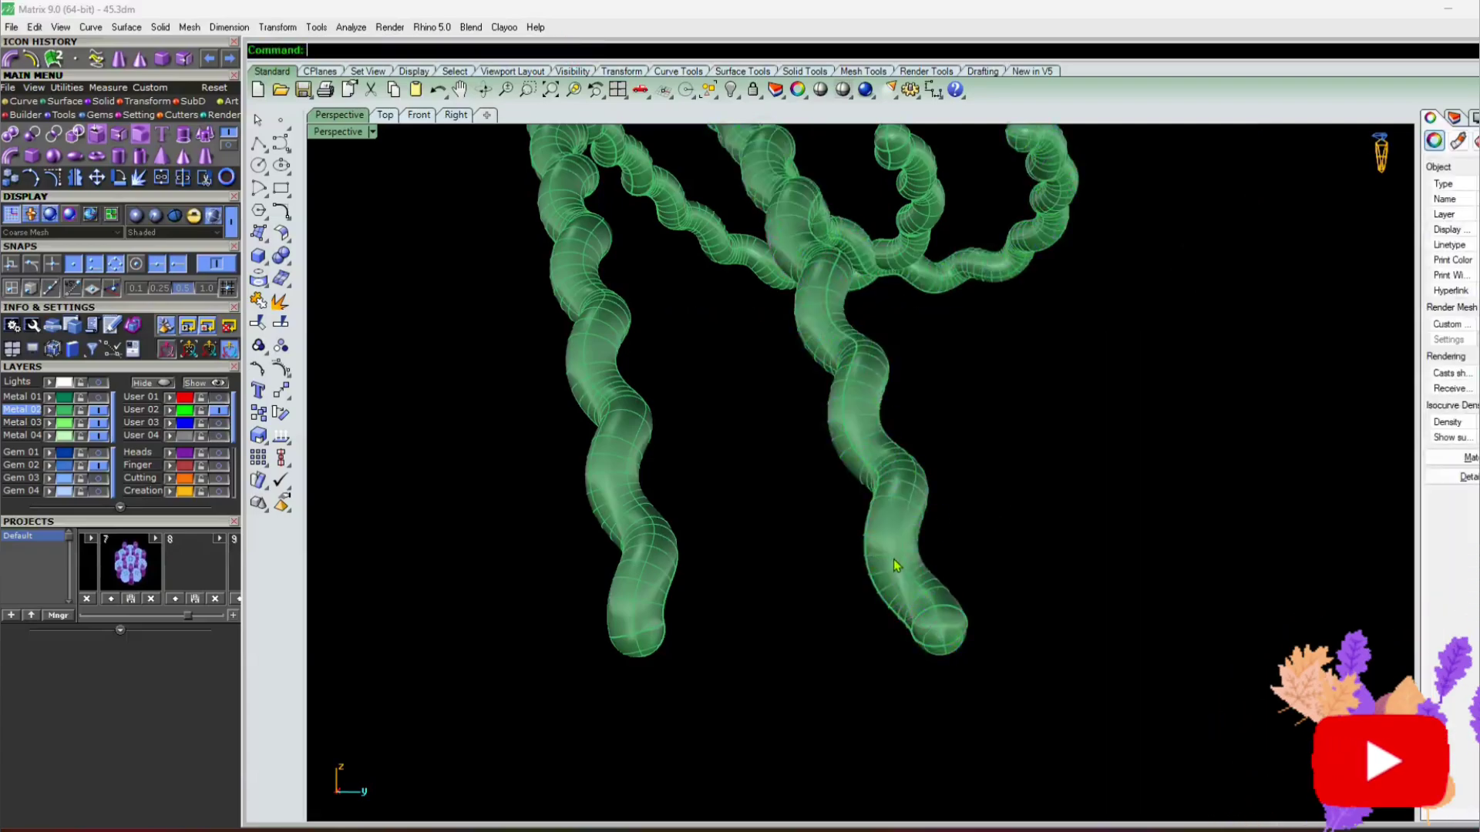
pyautogui.click(892, 563)
pyautogui.click(992, 453)
pyautogui.click(903, 511)
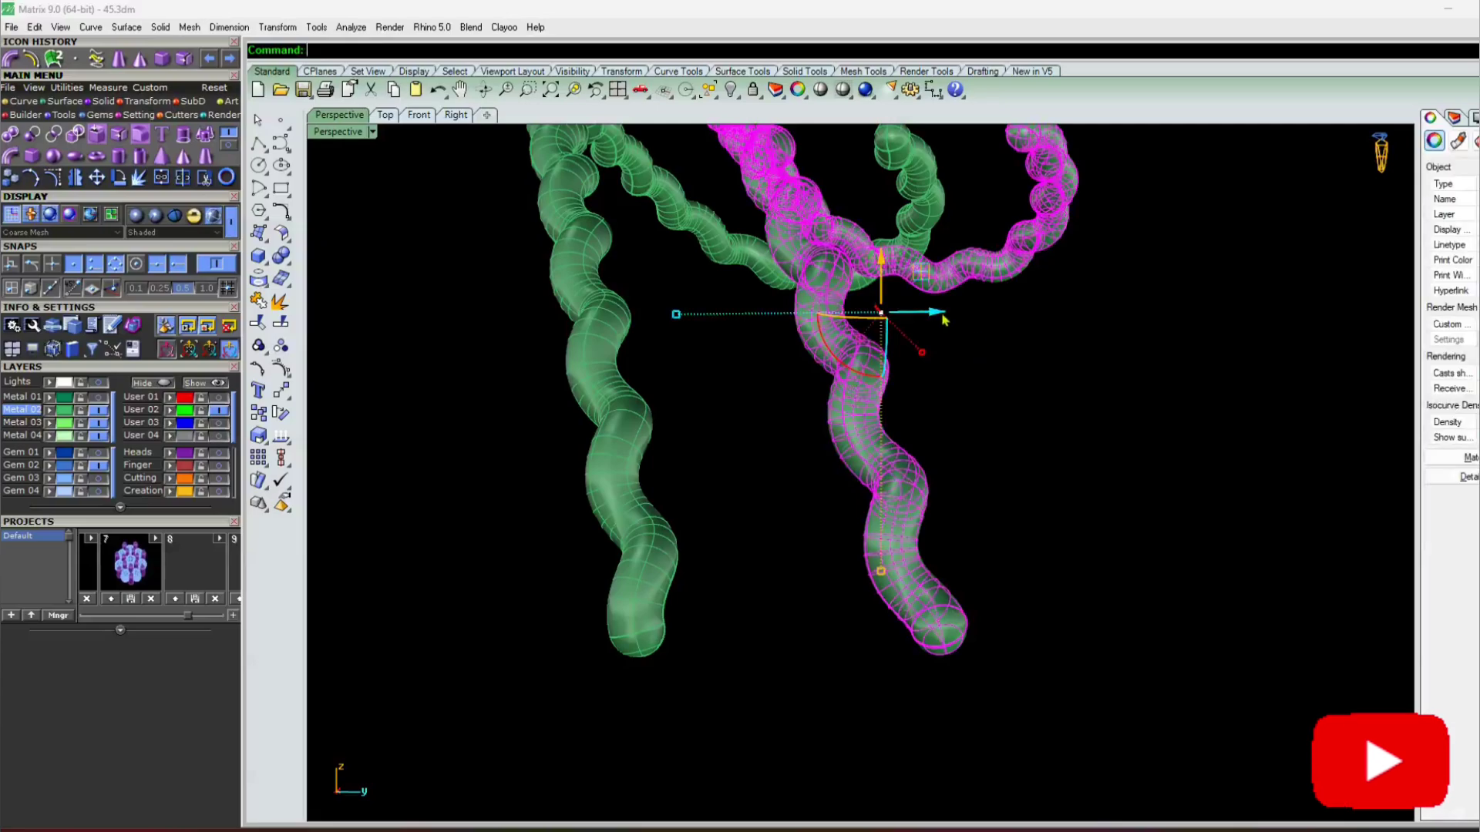
pyautogui.moveTo(945, 319); pyautogui.dragTo(781, 319)
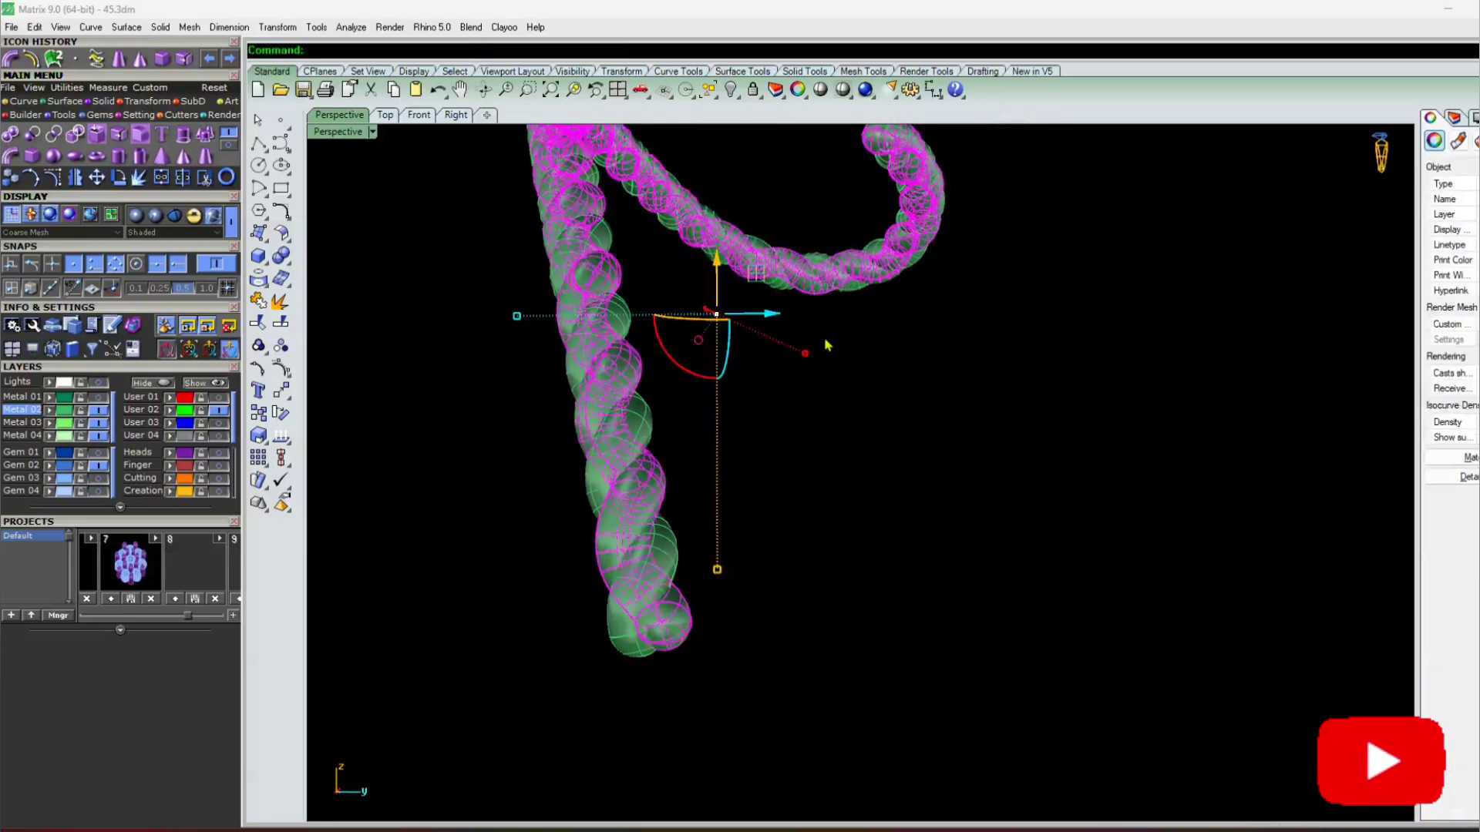
pyautogui.click(825, 345)
# Switch the viewport to Plastic display and inspect the twist of the two strands up close
pyautogui.moveTo(601, 570); pyautogui.dragTo(3, 703, button='right')
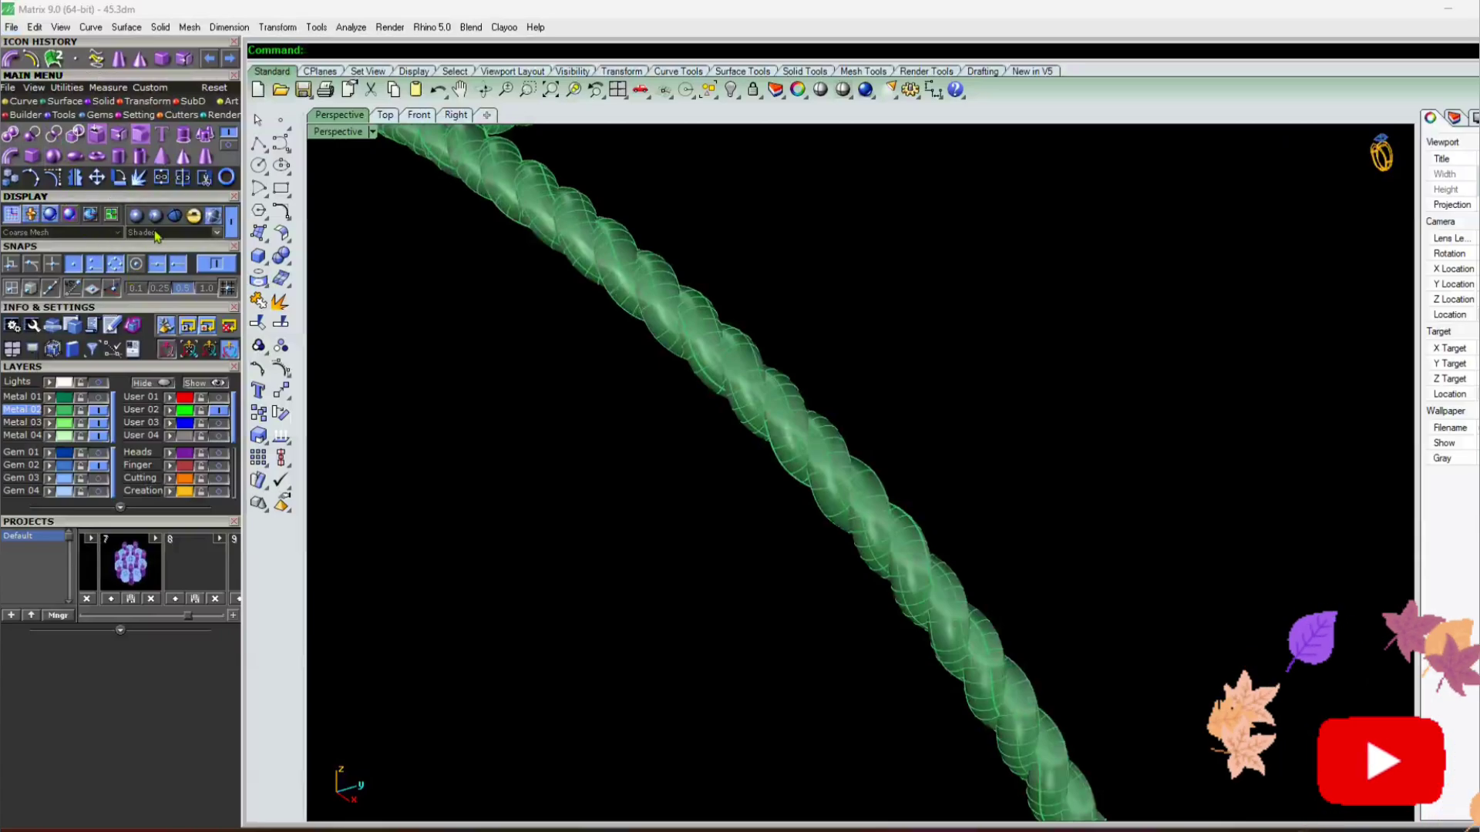
pyautogui.click(69, 214)
pyautogui.moveTo(343, 383)
pyautogui.mouseDown(button='right')
pyautogui.moveTo(753, 440)
pyautogui.moveTo(748, 565)
pyautogui.moveTo(638, 499)
pyautogui.moveTo(852, 445)
pyautogui.moveTo(839, 419)
pyautogui.moveTo(595, 478)
pyautogui.moveTo(693, 512)
pyautogui.moveTo(512, 396)
pyautogui.moveTo(710, 261)
pyautogui.moveTo(615, 370)
pyautogui.moveTo(529, 414)
pyautogui.moveTo(607, 512)
pyautogui.mouseUp(button='right')
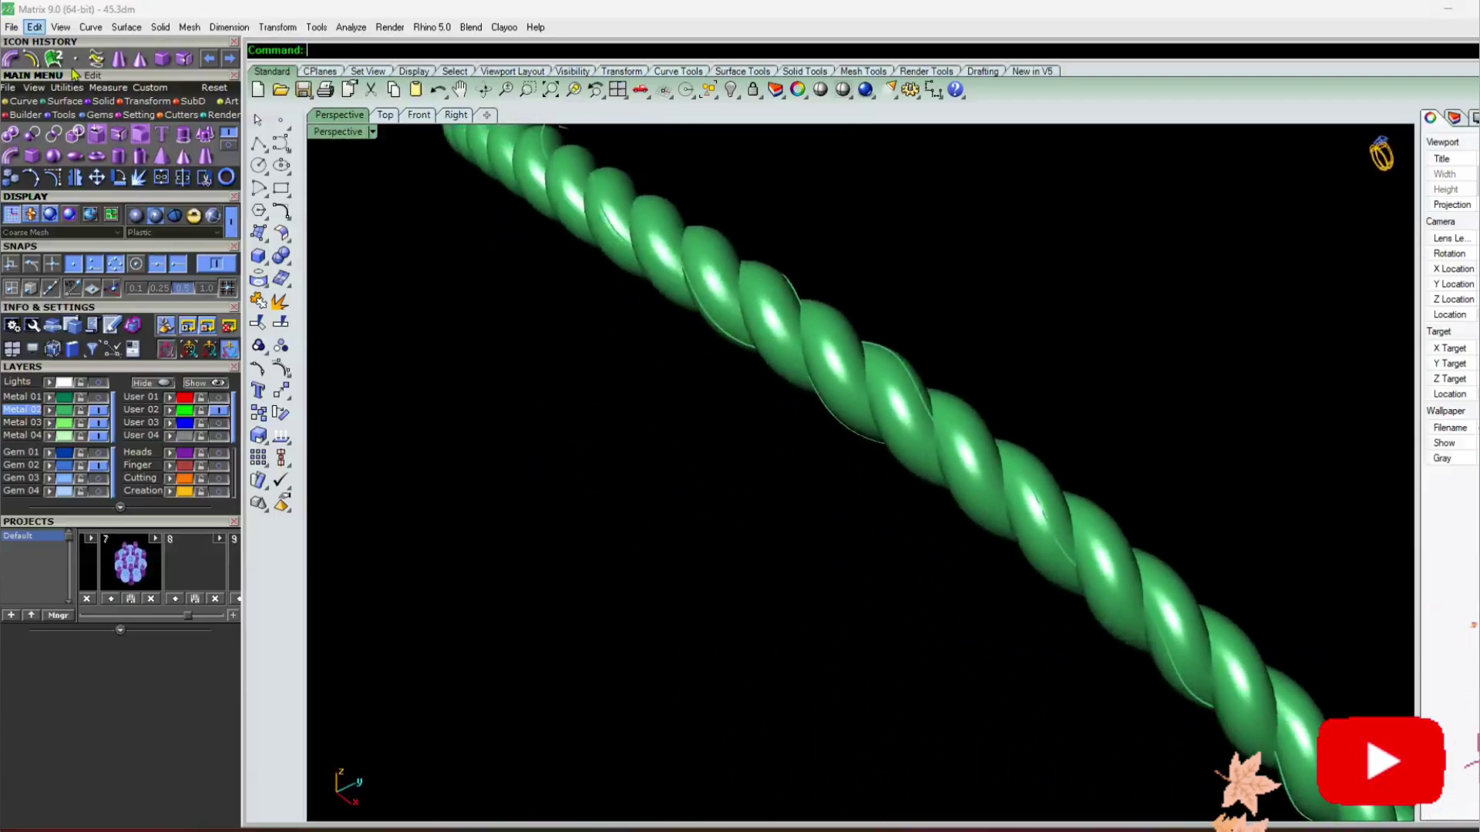
# Check the rope in the four-viewport layout, and return to a maximized Perspective view
pyautogui.click(617, 92)
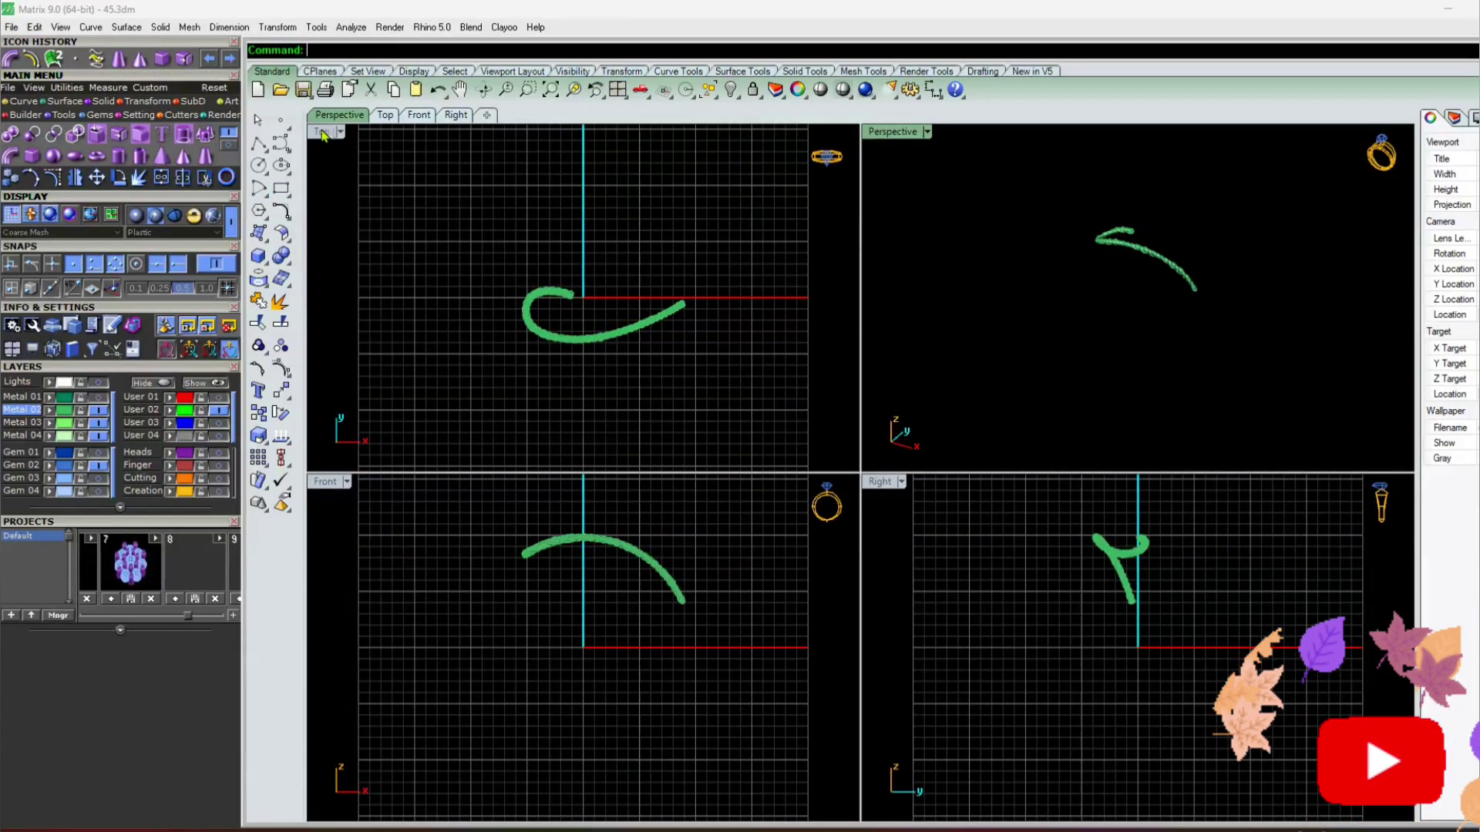
pyautogui.doubleClick(893, 133)
pyautogui.moveTo(532, 370); pyautogui.dragTo(456, 420, button='right')
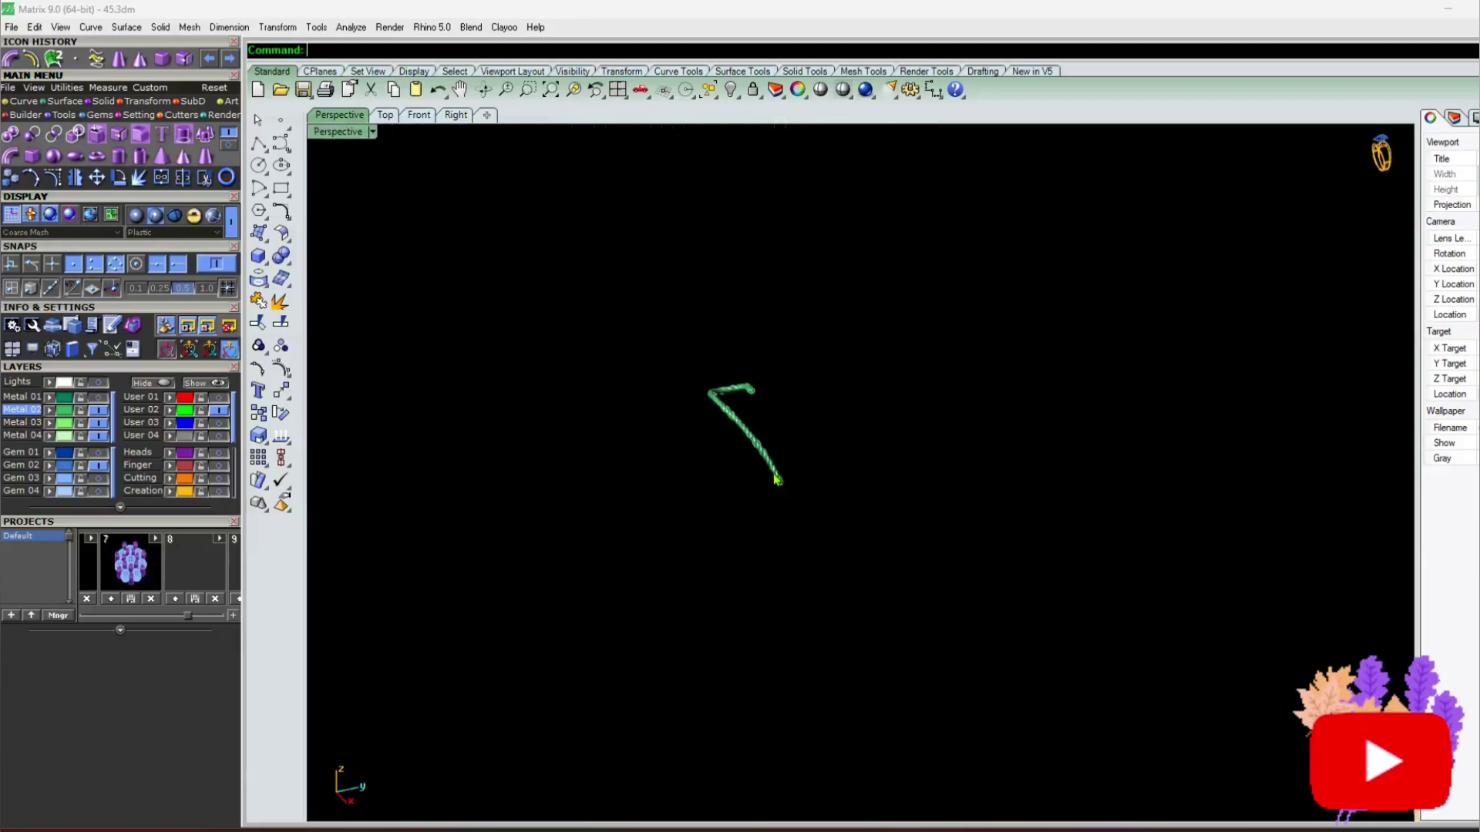
pyautogui.scroll(8, 777, 479)
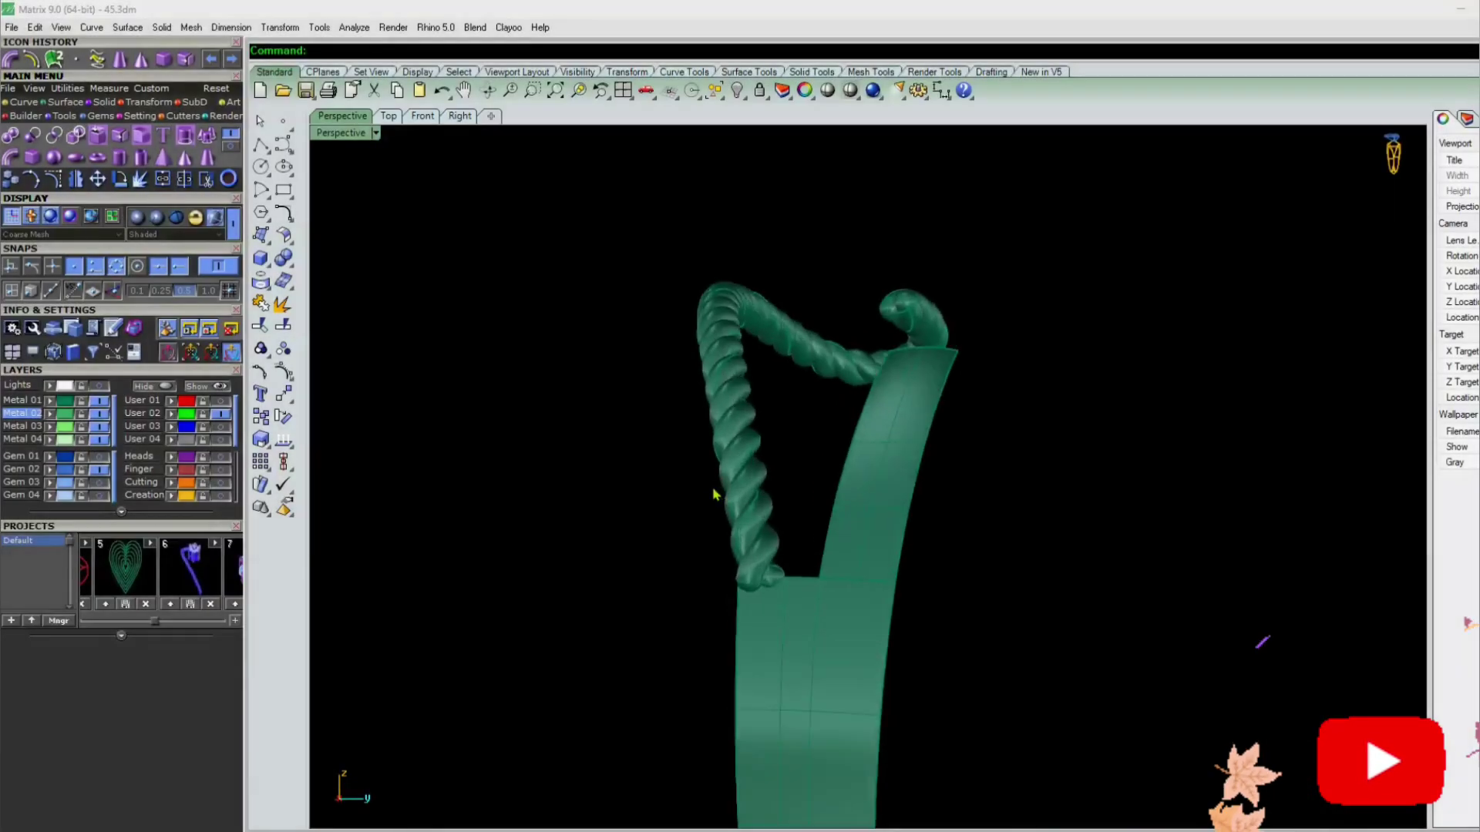
# Examine the twisted rope and how it sits against the band, up close and from several angles
pyautogui.moveTo(714, 496); pyautogui.dragTo(581, 399, button='right')
pyautogui.scroll(8, 684, 568)
pyautogui.scroll(-8, 660, 548)
pyautogui.scroll(6, 763, 418)
pyautogui.scroll(4, 763, 419)
pyautogui.scroll(-7, 694, 618)
pyautogui.scroll(6, 581, 399)
pyautogui.moveTo(541, 560); pyautogui.dragTo(523, 466, button='right')
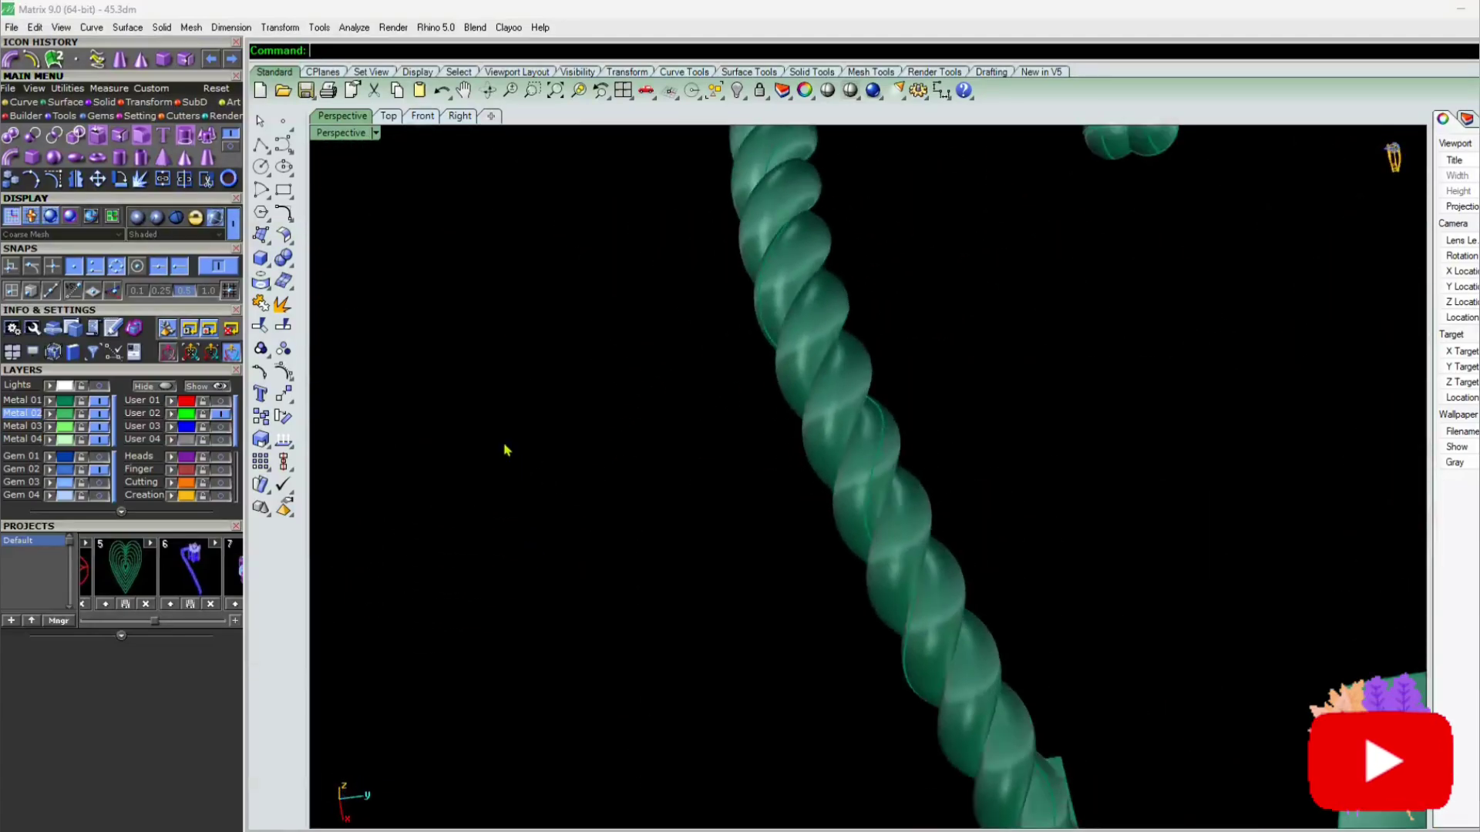
pyautogui.scroll(-6, 507, 450)
pyautogui.scroll(-4, 620, 606)
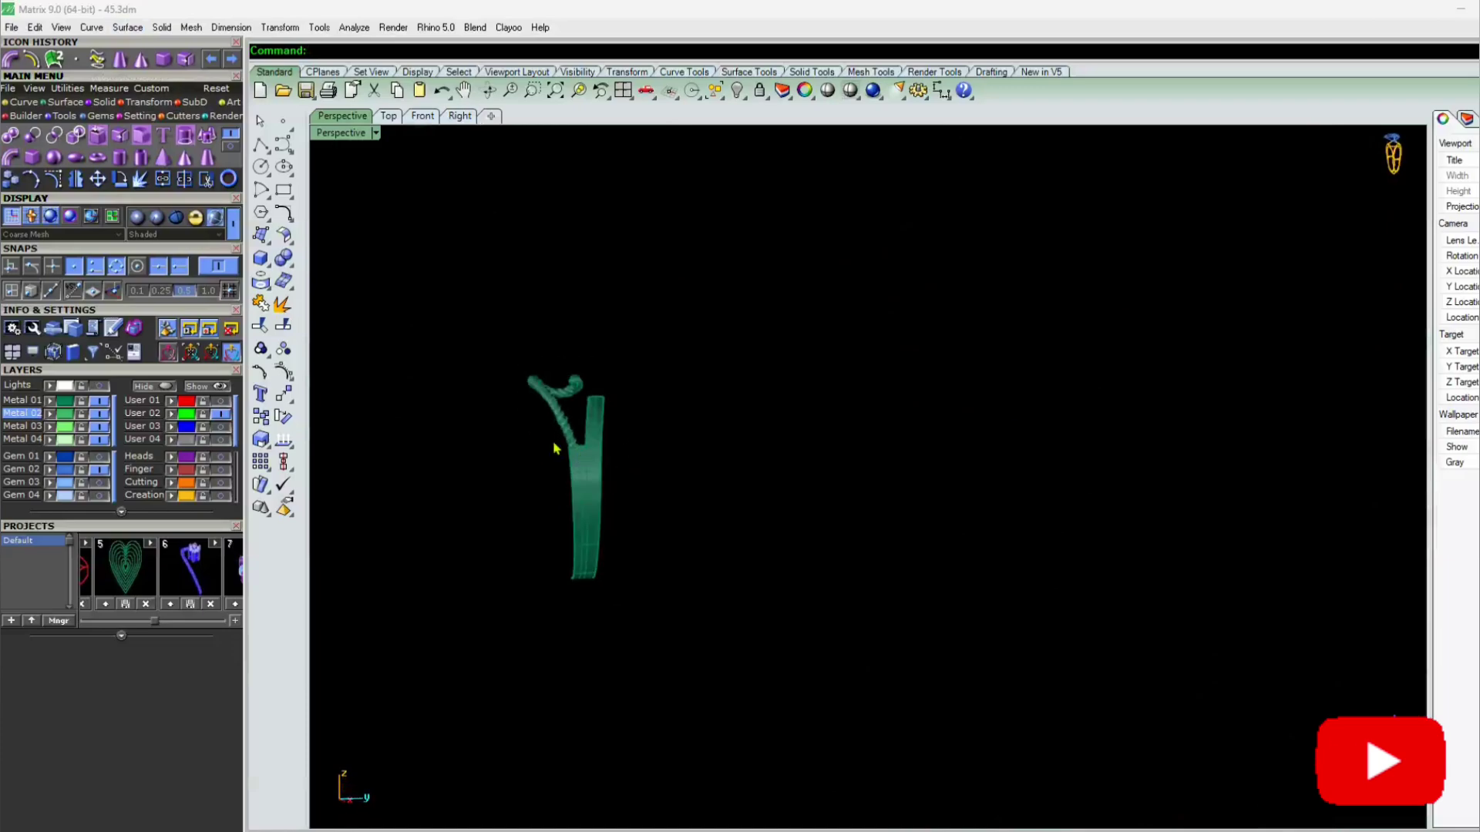
pyautogui.scroll(4, 554, 448)
pyautogui.moveTo(559, 498); pyautogui.dragTo(661, 484, button='right')
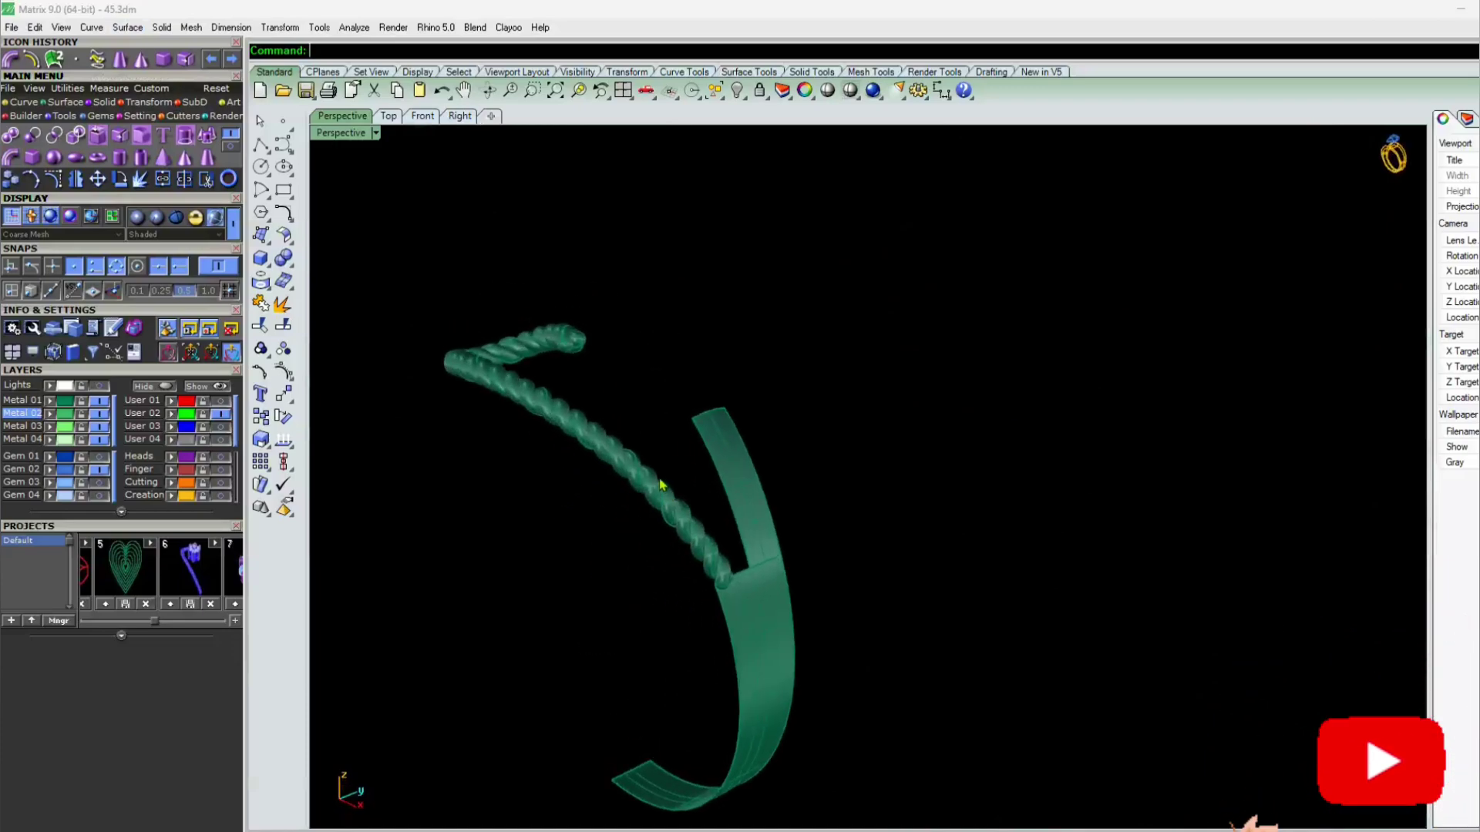
# In the shaded Top view, rotate a copy of the whole half-ring and rope half a turn about the origin
pyautogui.click(392, 121)
pyautogui.moveTo(598, 433); pyautogui.dragTo(544, 413, button='right')
pyautogui.moveTo(1272, 249); pyautogui.dragTo(449, 522)
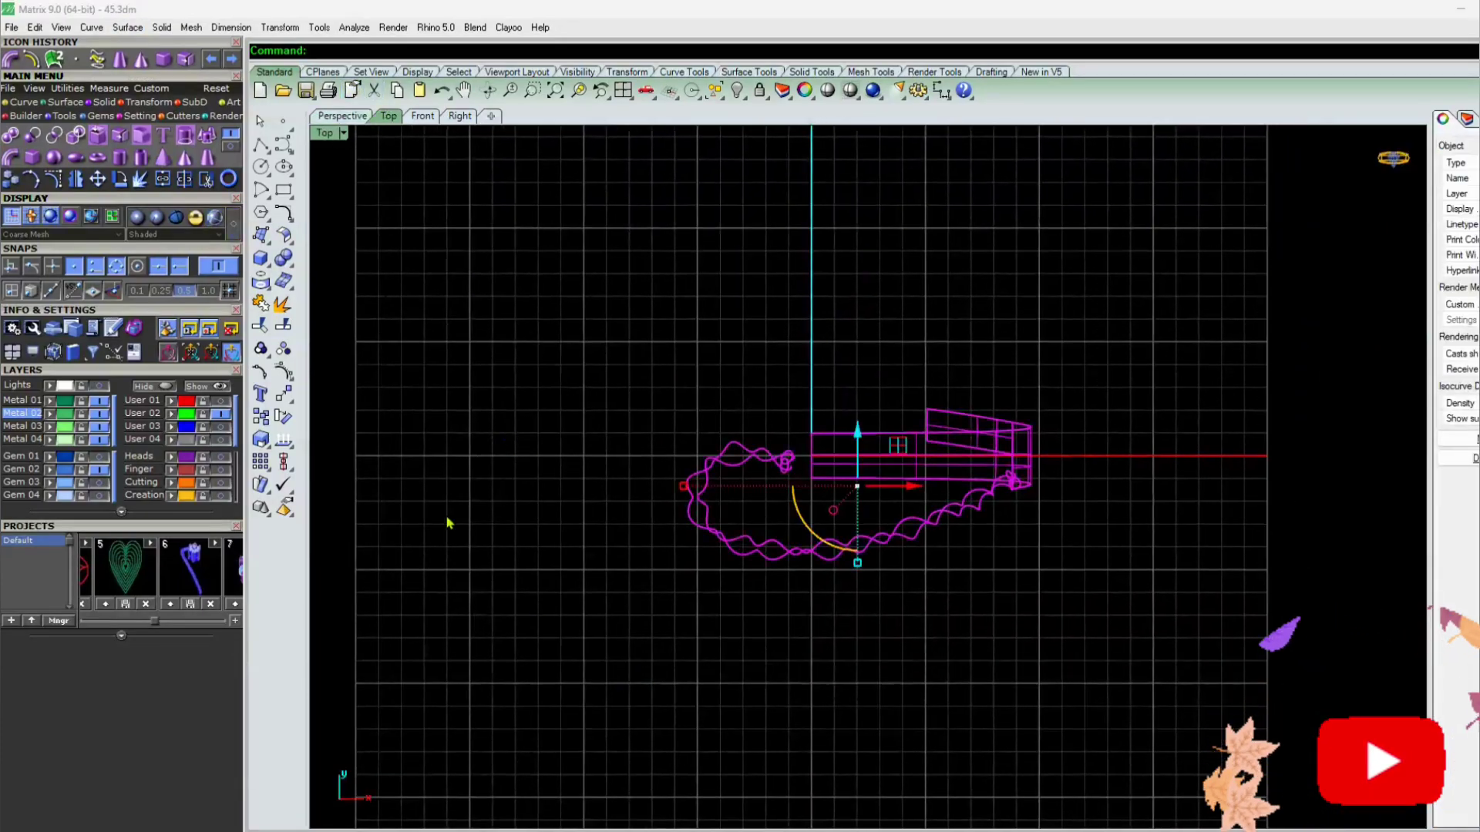
pyautogui.click(216, 218)
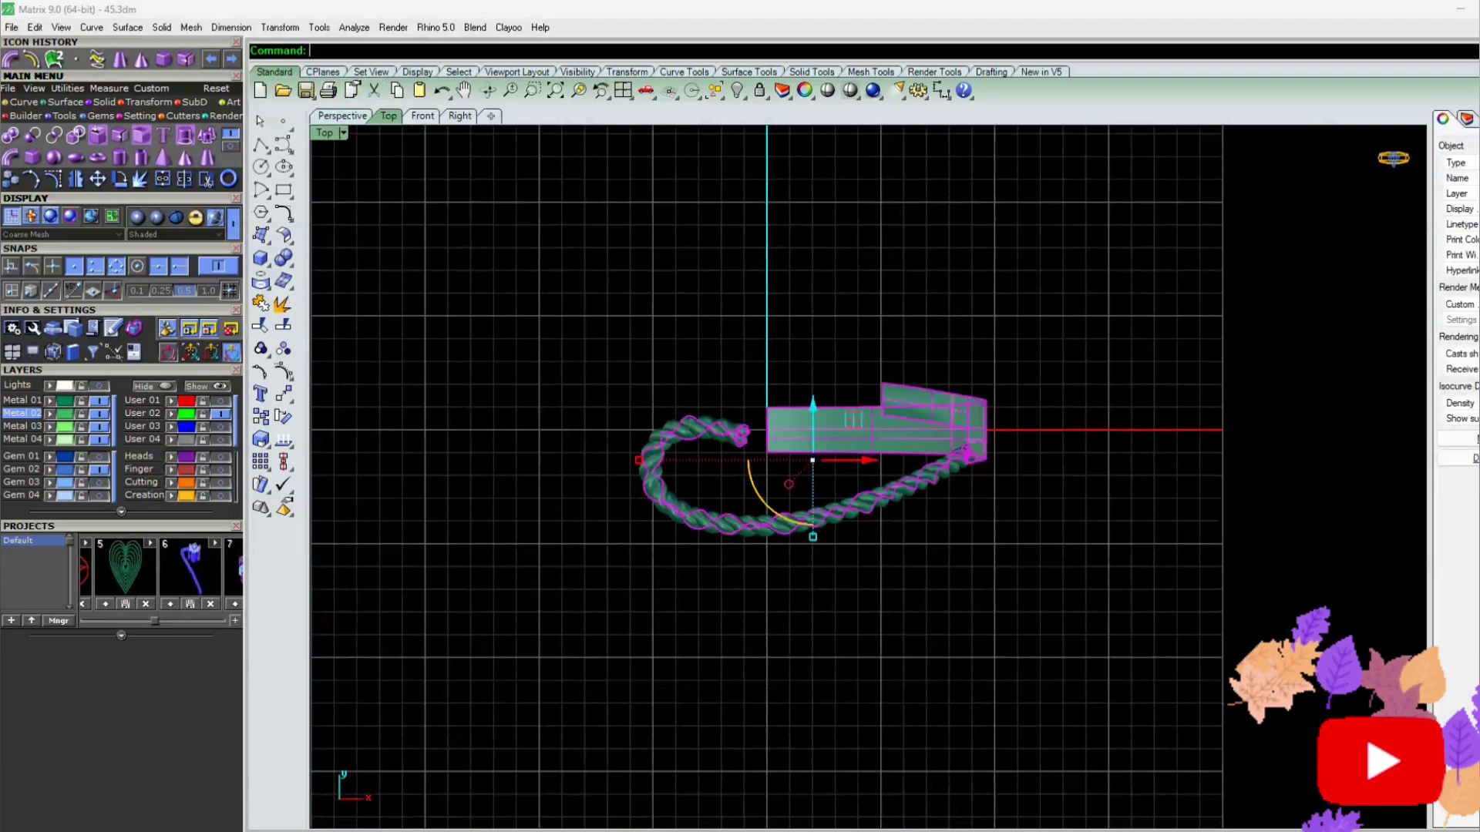
pyautogui.rightClick(112, 185)
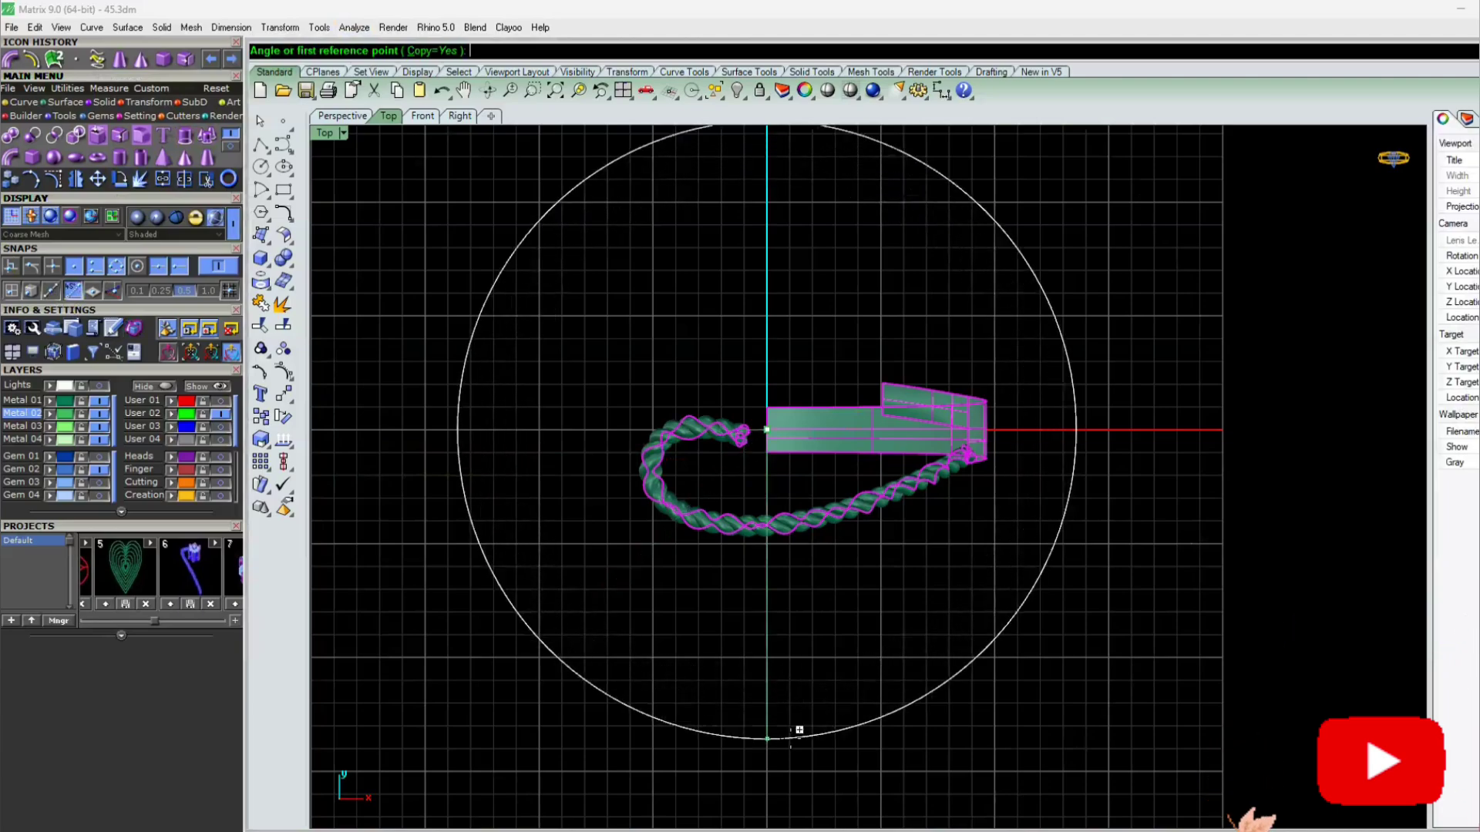
pyautogui.click(767, 745)
pyautogui.click(778, 245)
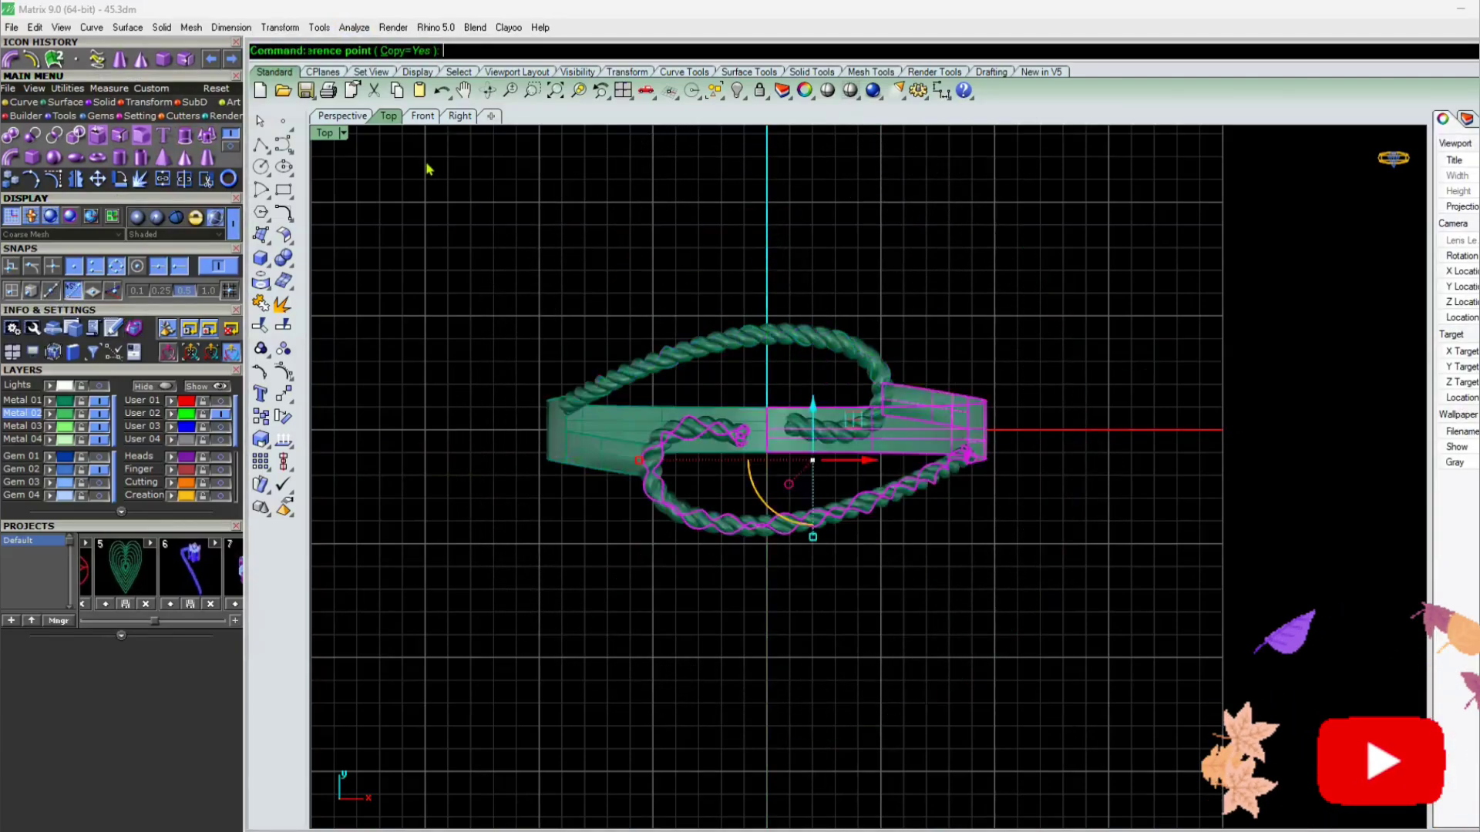
# Inspect the mirrored rope layout in Perspective, comparing it with the reference sketch shown temporarily beneath the ring
pyautogui.click(360, 118)
pyautogui.click(625, 413)
pyautogui.scroll(-8, 615, 416)
pyautogui.moveTo(625, 413); pyautogui.dragTo(703, 380, button='right')
pyautogui.scroll(8, 703, 380)
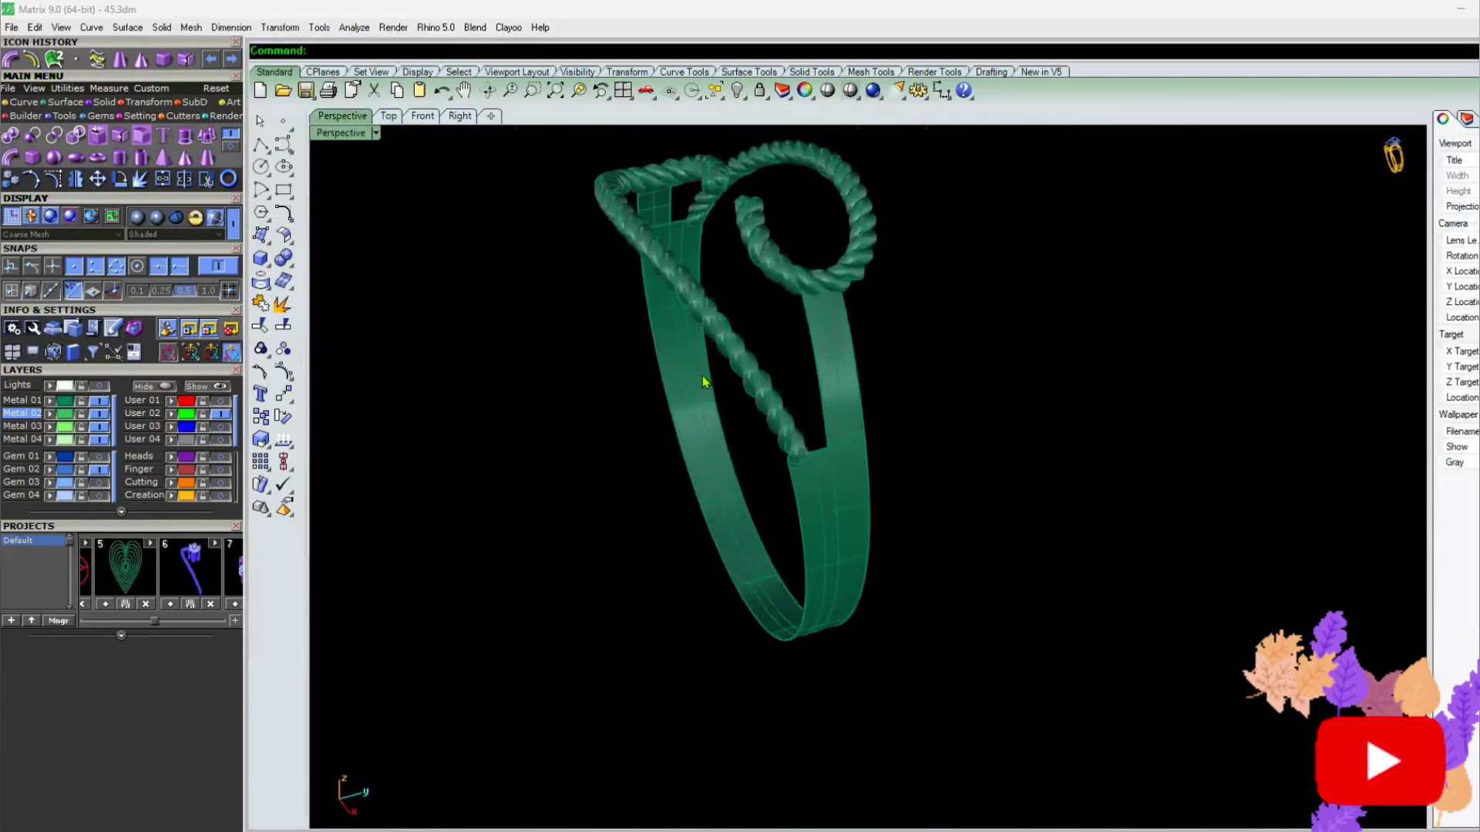
pyautogui.moveTo(451, 380)
pyautogui.mouseDown(button='right')
pyautogui.moveTo(432, 381)
pyautogui.moveTo(494, 393)
pyautogui.mouseUp(button='right')
pyautogui.click(220, 439)
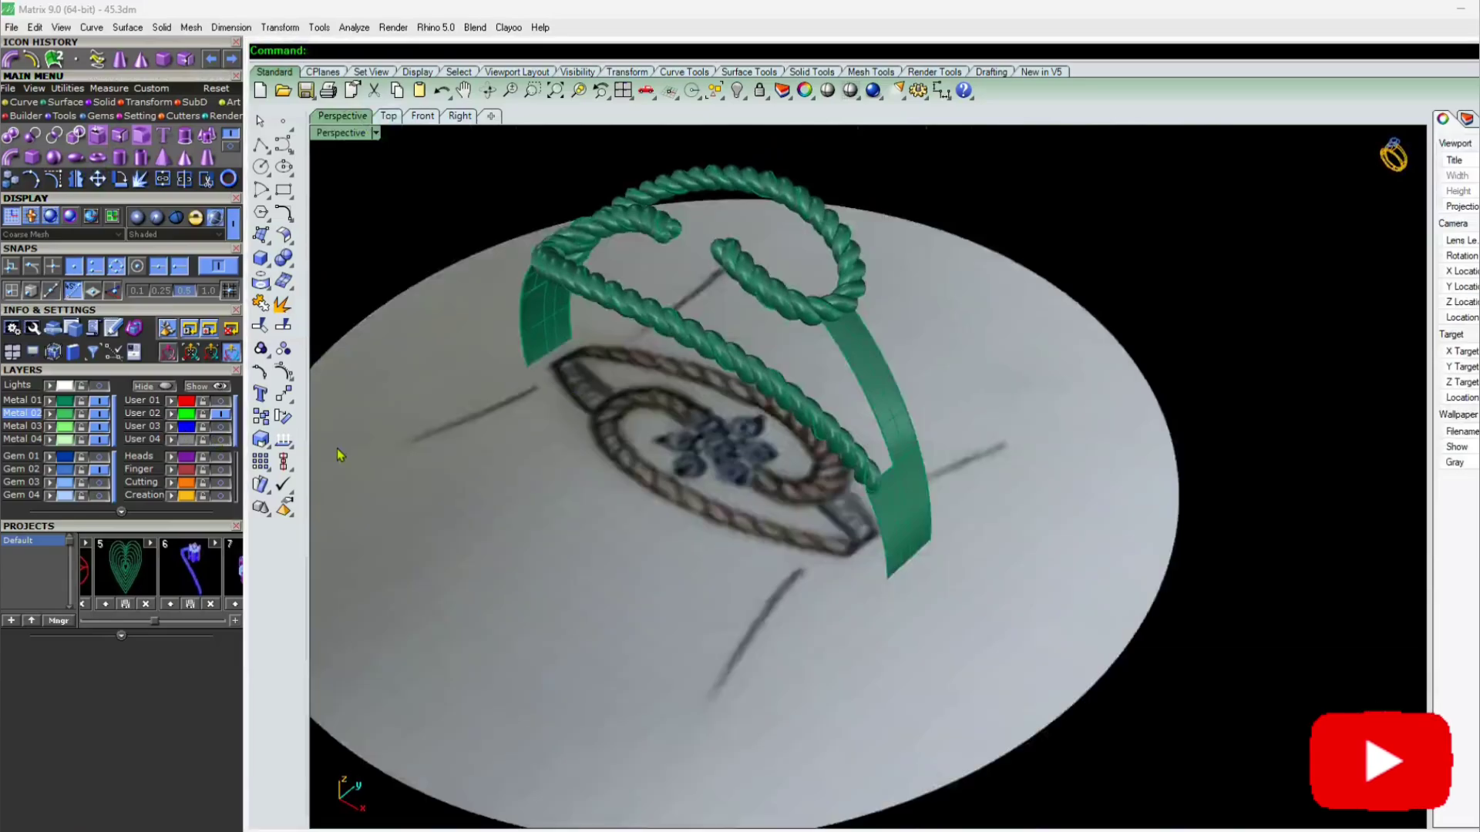
pyautogui.scroll(-7, 644, 443)
pyautogui.moveTo(643, 443); pyautogui.dragTo(732, 441, button='right')
pyautogui.scroll(7, 732, 441)
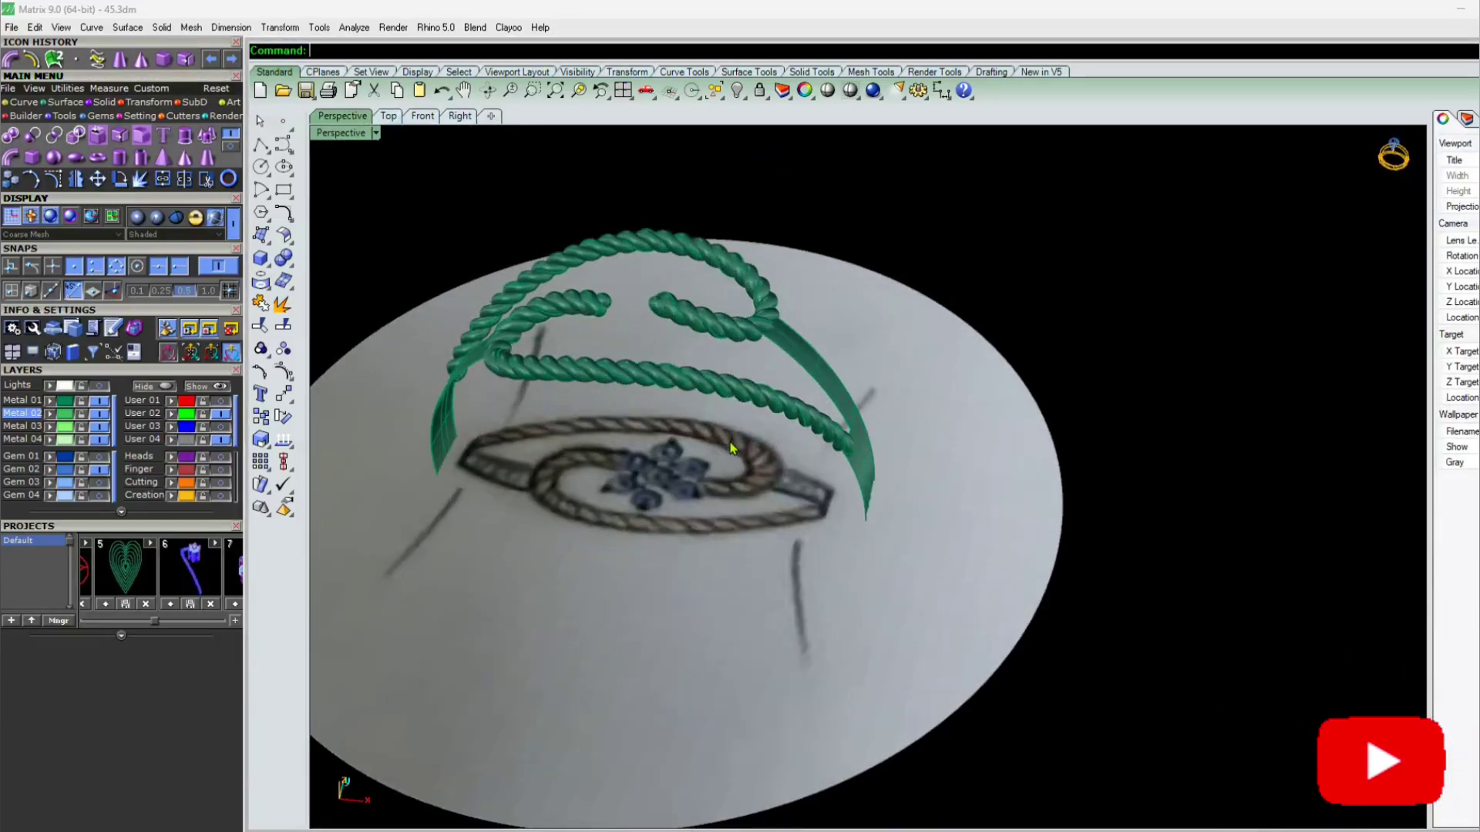
pyautogui.scroll(6, 655, 430)
pyautogui.scroll(-8, 658, 433)
pyautogui.moveTo(657, 433); pyautogui.dragTo(611, 502, button='right')
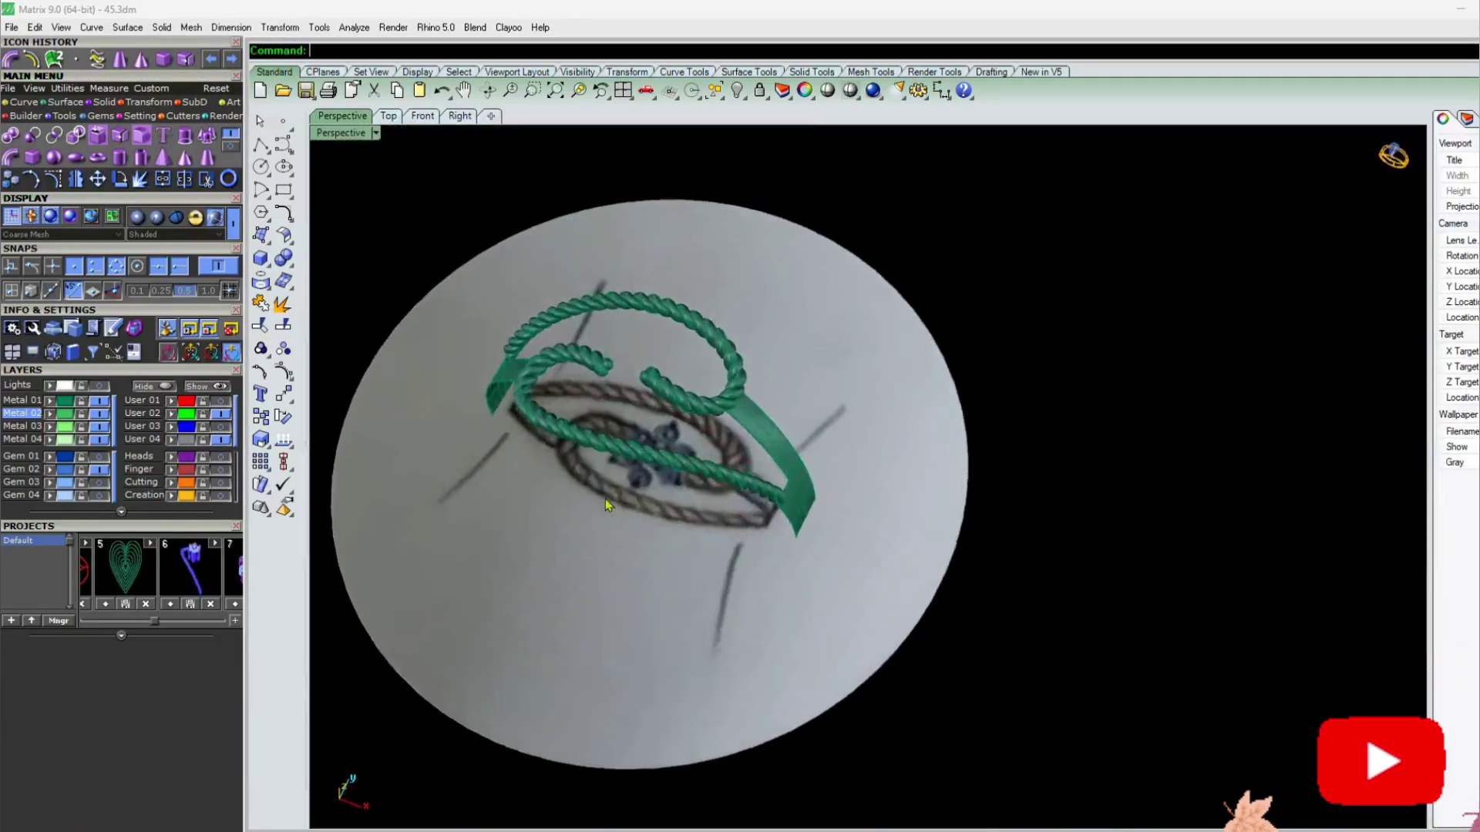
pyautogui.click(222, 440)
# Examine closely how the rope's end meets the band edge
pyautogui.moveTo(670, 432)
pyautogui.mouseDown(button='right')
pyautogui.moveTo(763, 330)
pyautogui.moveTo(690, 400)
pyautogui.mouseUp(button='right')
pyautogui.scroll(7, 763, 330)
pyautogui.click(426, 489)
pyautogui.moveTo(426, 489); pyautogui.dragTo(759, 470, button='right')
pyautogui.scroll(8, 946, 373)
pyautogui.moveTo(945, 365); pyautogui.dragTo(904, 408, button='right')
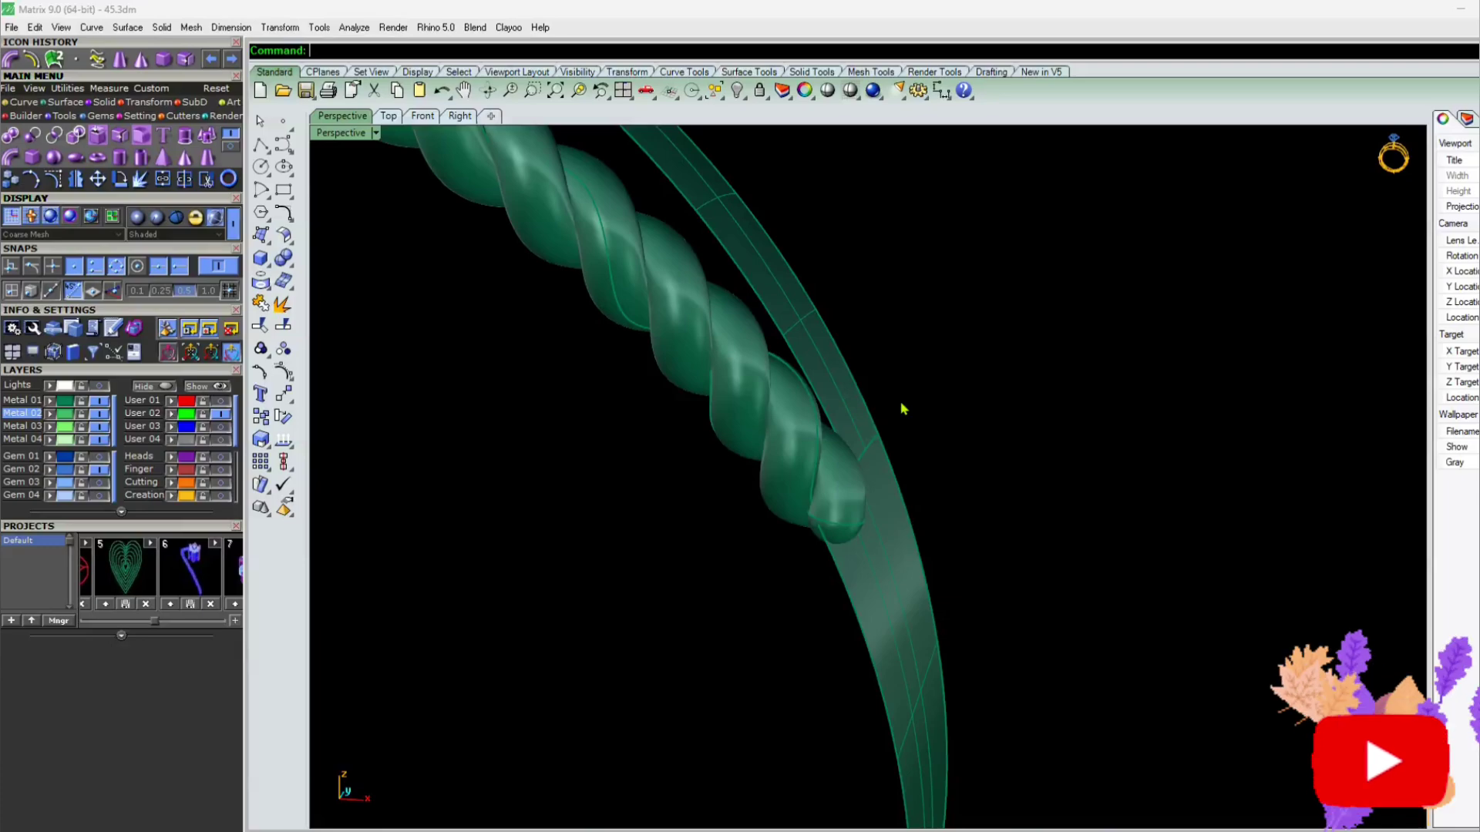
pyautogui.moveTo(785, 524); pyautogui.dragTo(925, 299, button='right')
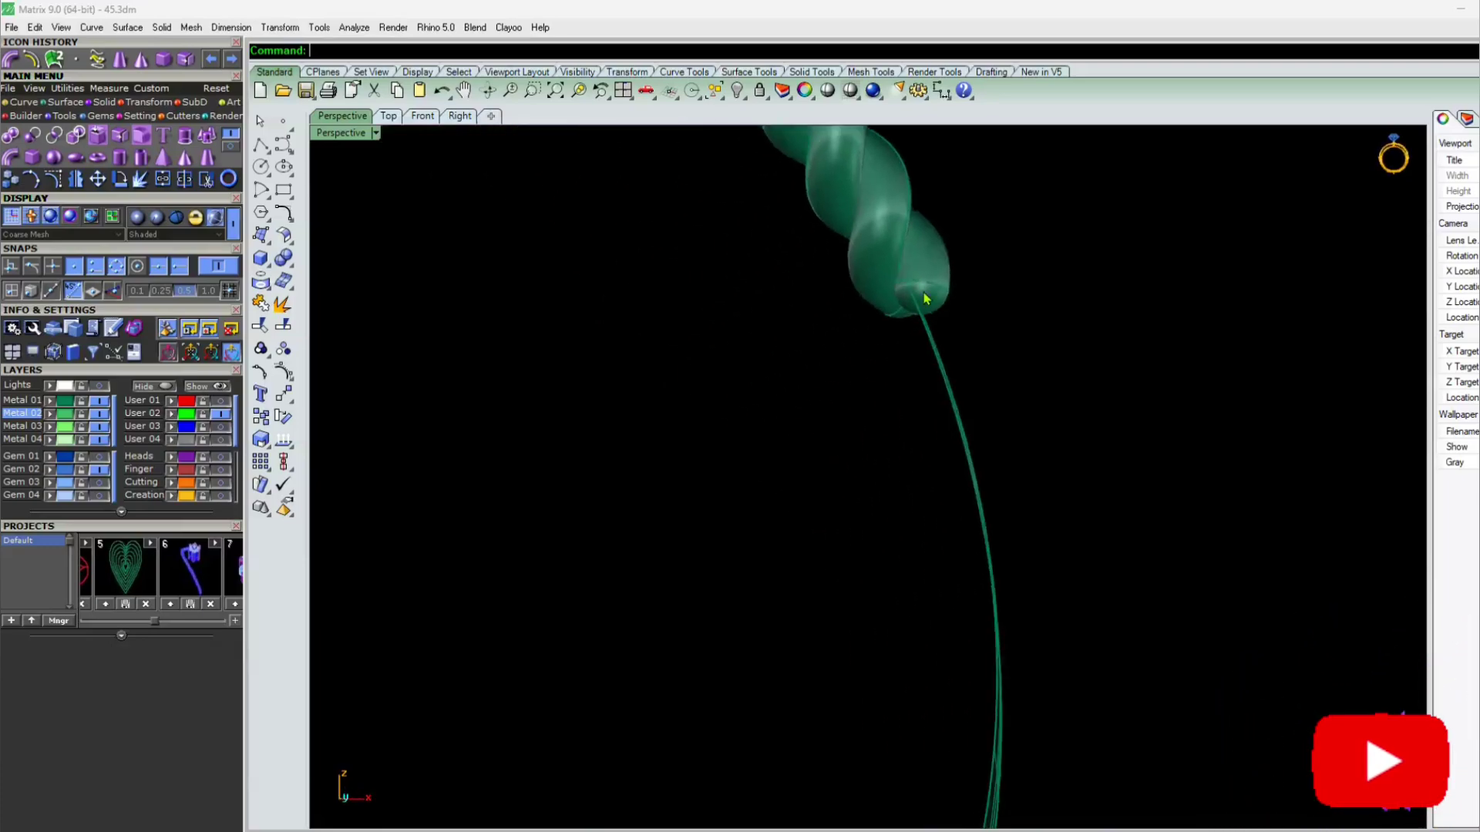
pyautogui.scroll(8, 887, 347)
pyautogui.scroll(-8, 887, 347)
pyautogui.moveTo(886, 347); pyautogui.dragTo(990, 355, button='right')
pyautogui.moveTo(1174, 373); pyautogui.dragTo(745, 479, button='right')
# Check the ring in the four-viewport layout, and examine the rope and band junction in a maximized Perspective view
pyautogui.click(623, 92)
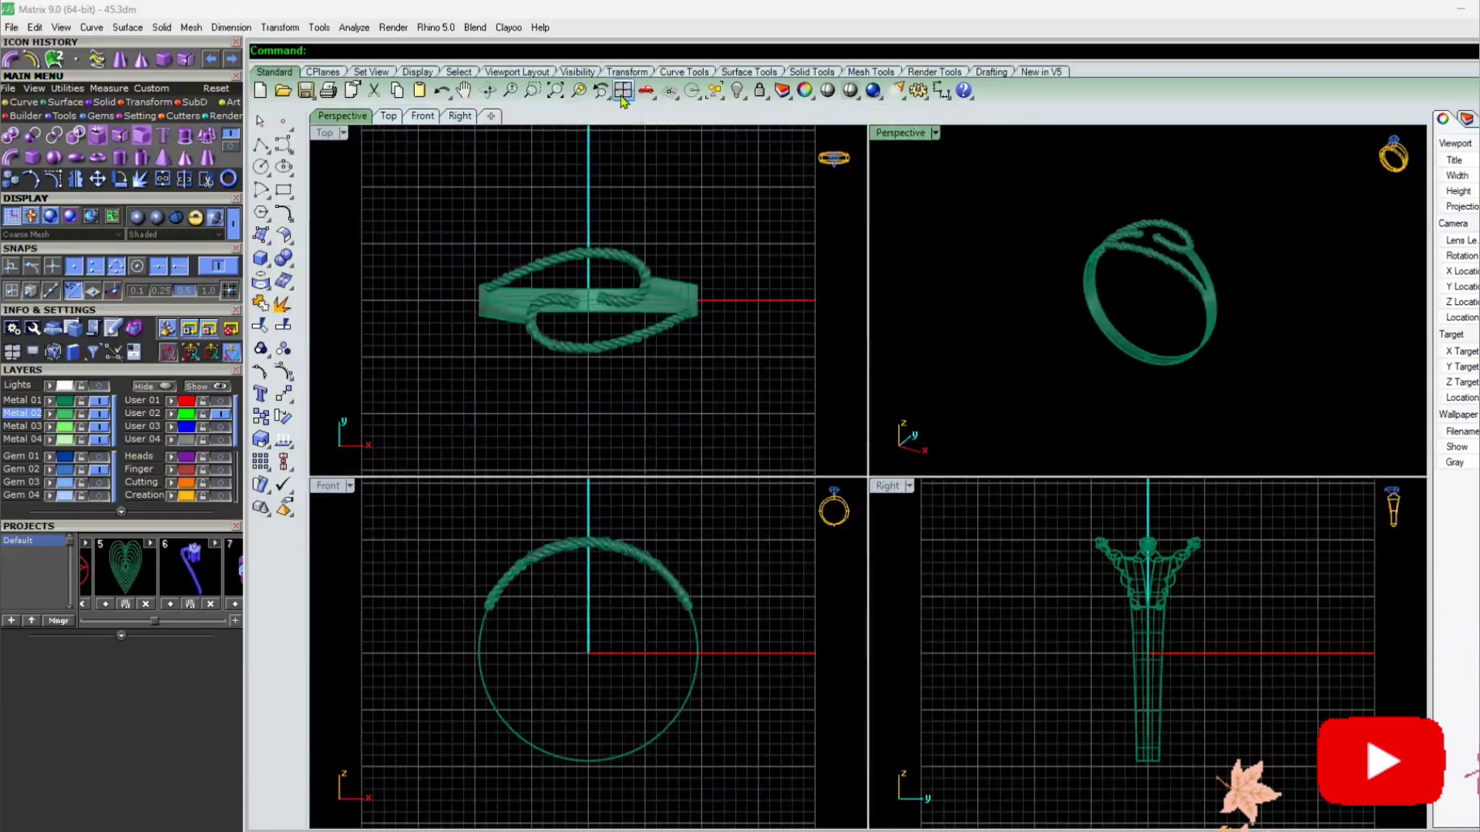
pyautogui.doubleClick(902, 133)
pyautogui.moveTo(757, 400); pyautogui.dragTo(867, 395, button='right')
pyautogui.scroll(10, 977, 456)
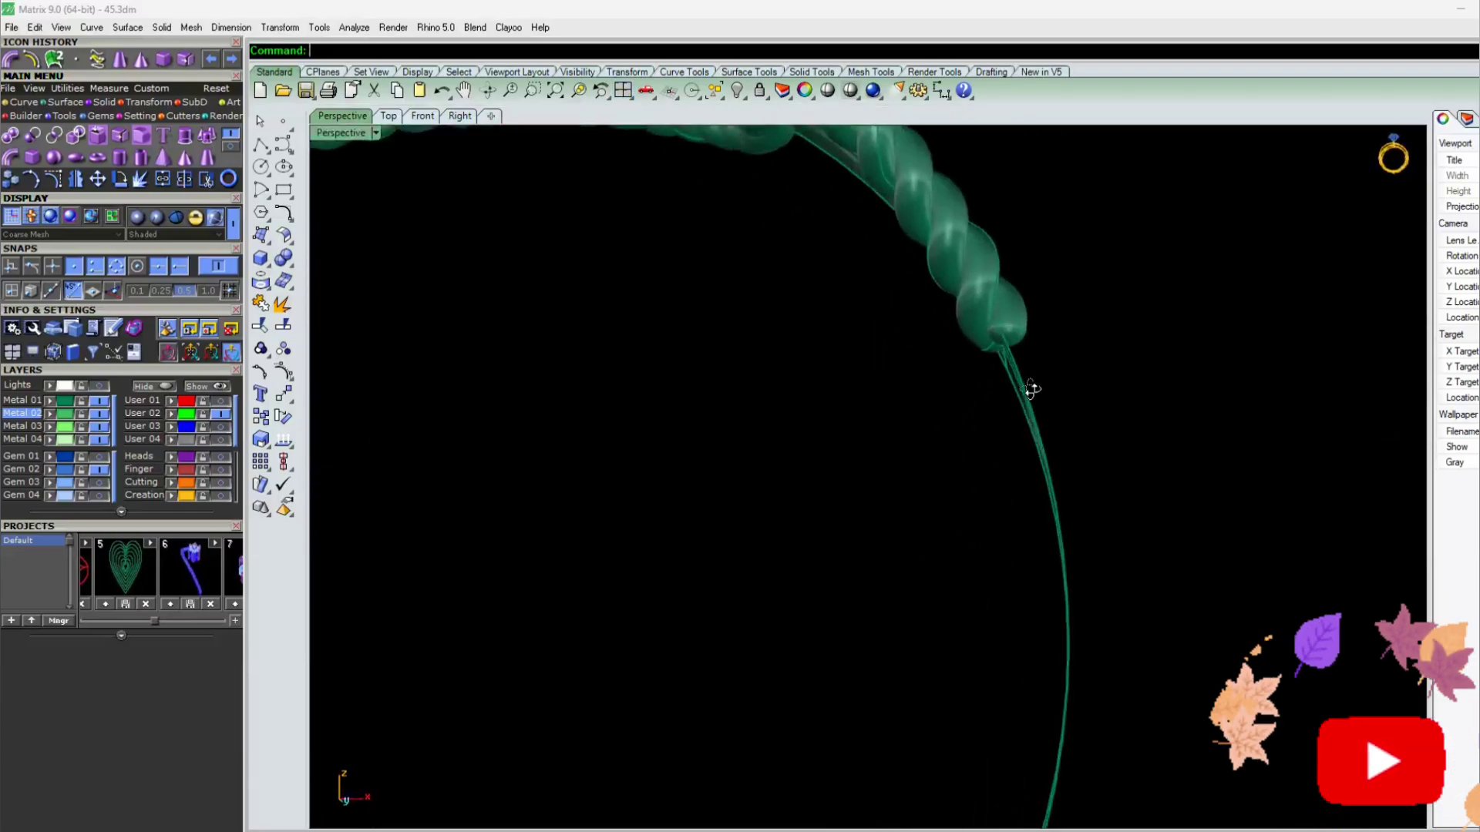
pyautogui.moveTo(1031, 387); pyautogui.dragTo(802, 519, button='right')
pyautogui.scroll(-6, 989, 517)
pyautogui.scroll(4, 961, 304)
pyautogui.scroll(-5, 792, 542)
# Offset the narrow upper band surface into a solid with a distance of 0.35 to both sides, deleting the input surface
pyautogui.click(895, 360)
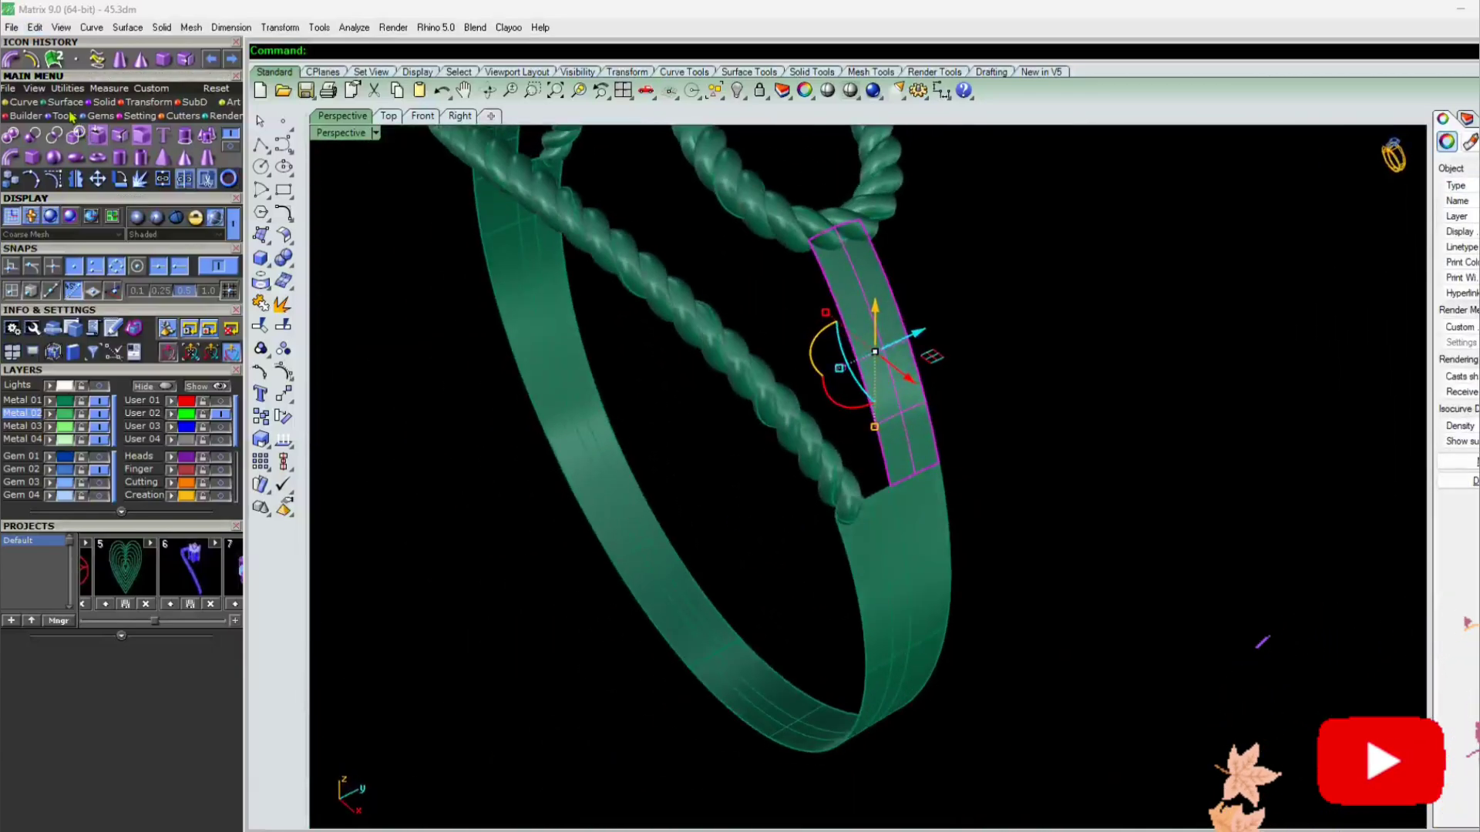
pyautogui.click(119, 141)
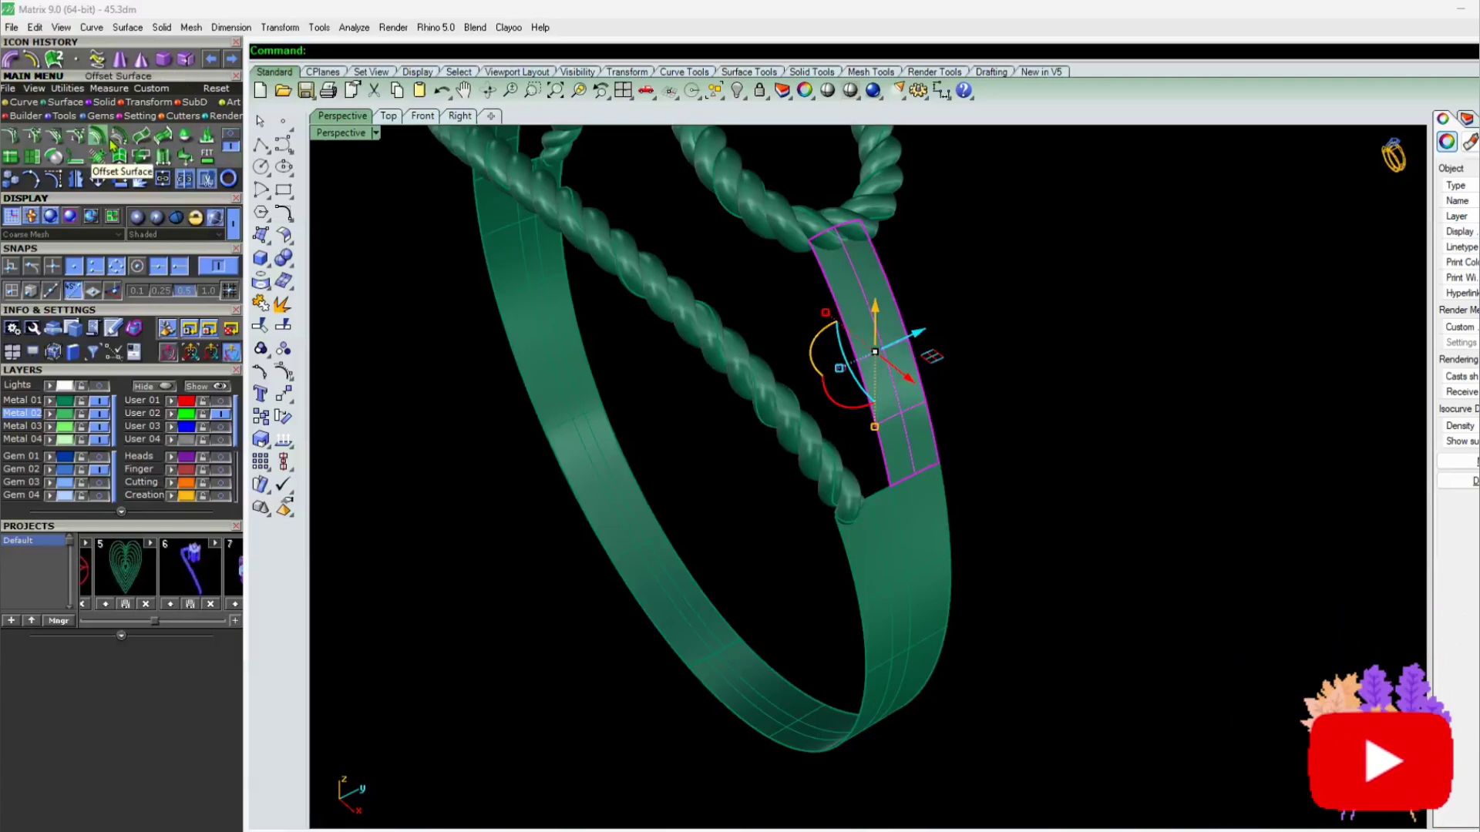
pyautogui.click(114, 145)
pyautogui.moveTo(909, 401); pyautogui.dragTo(945, 381, button='right')
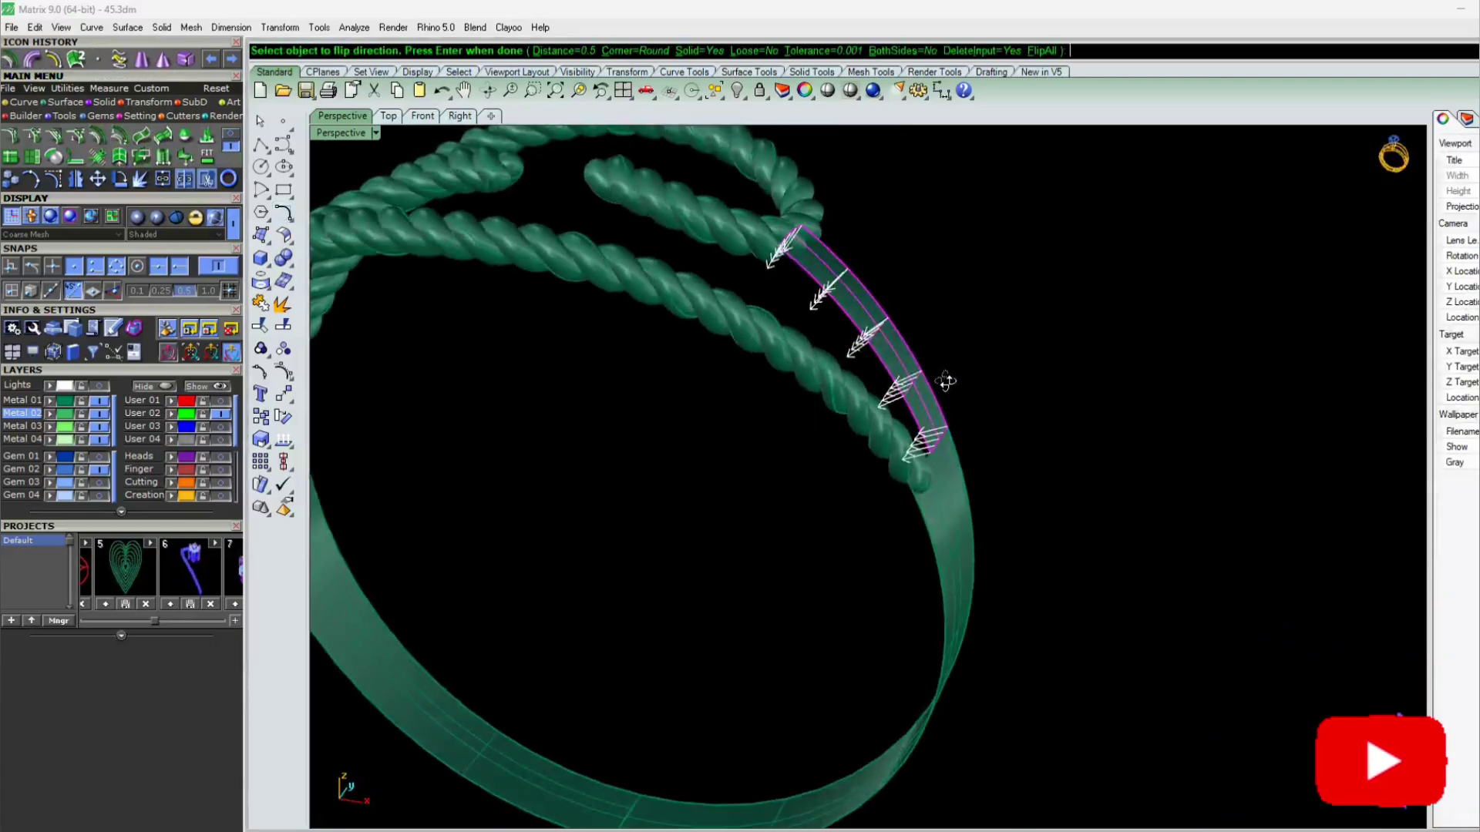
pyautogui.click(931, 51)
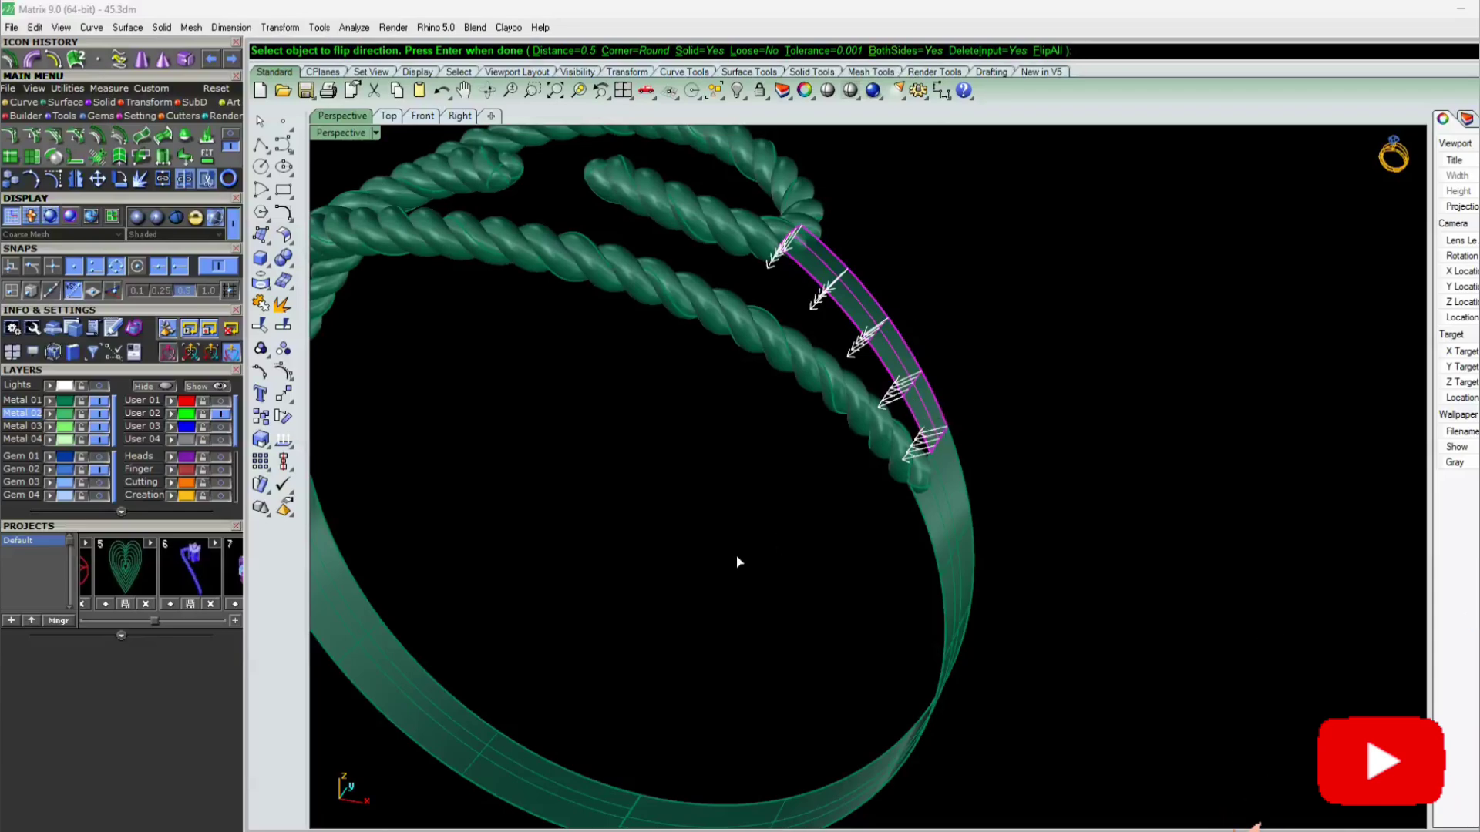
pyautogui.scroll(2, 920, 635)
pyautogui.moveTo(908, 443); pyautogui.dragTo(899, 529, button='right')
pyautogui.press('Escape')
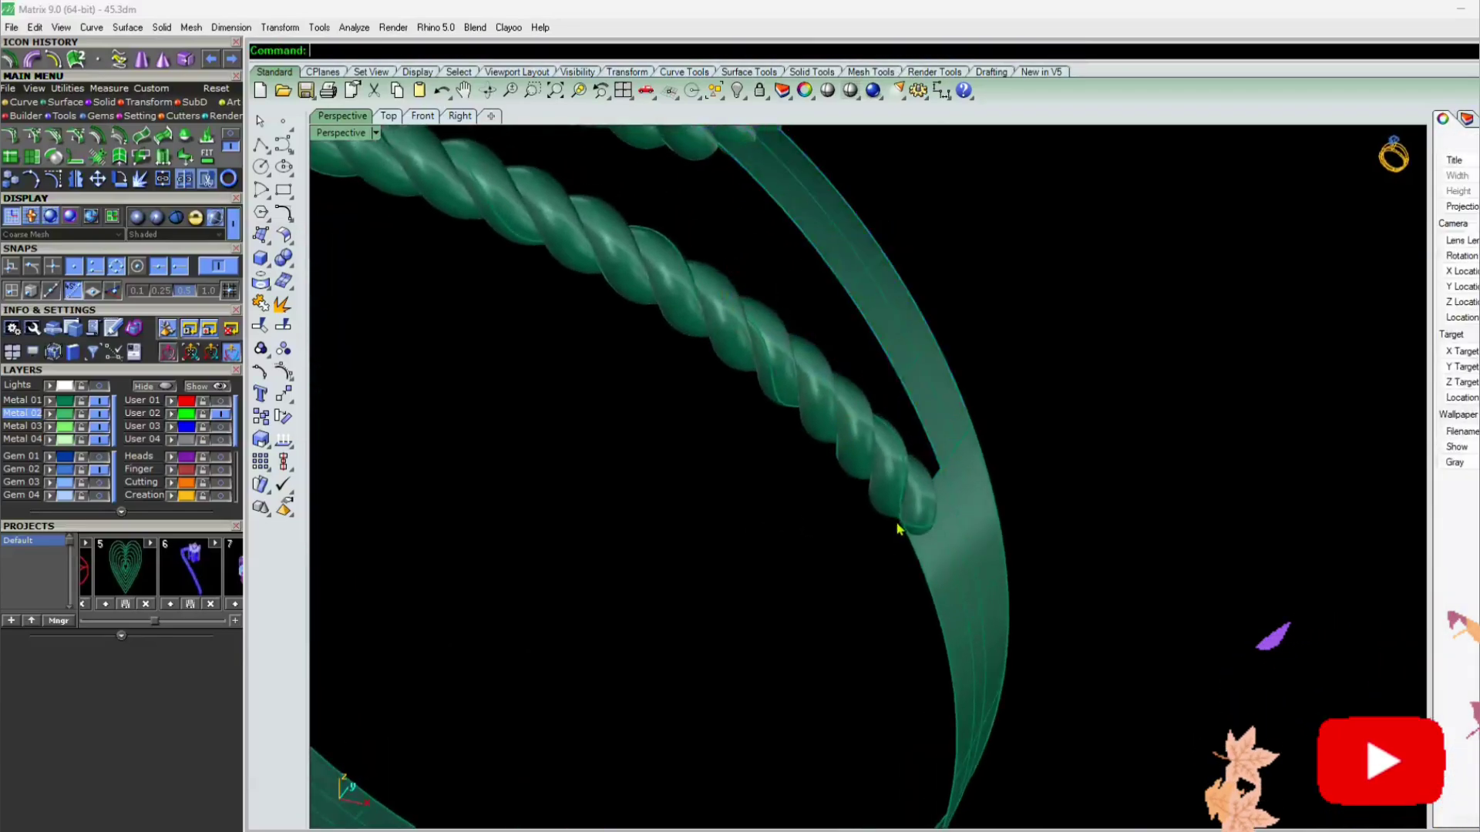
pyautogui.rightClick(898, 529)
pyautogui.scroll(-2, 894, 455)
pyautogui.rightClick(844, 407)
pyautogui.scroll(4, 841, 402)
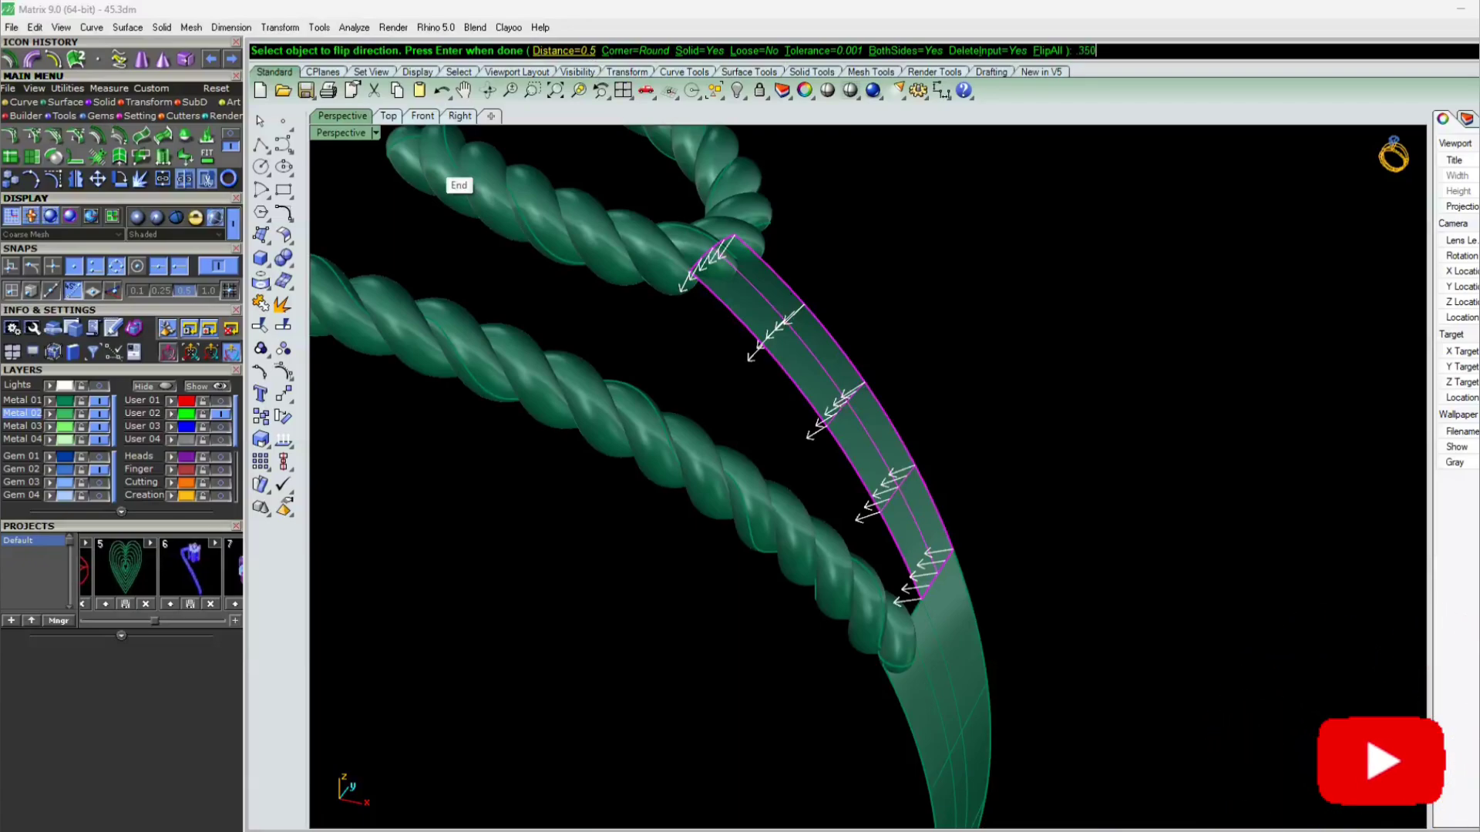
pyautogui.press('Return')
pyautogui.press('Escape')
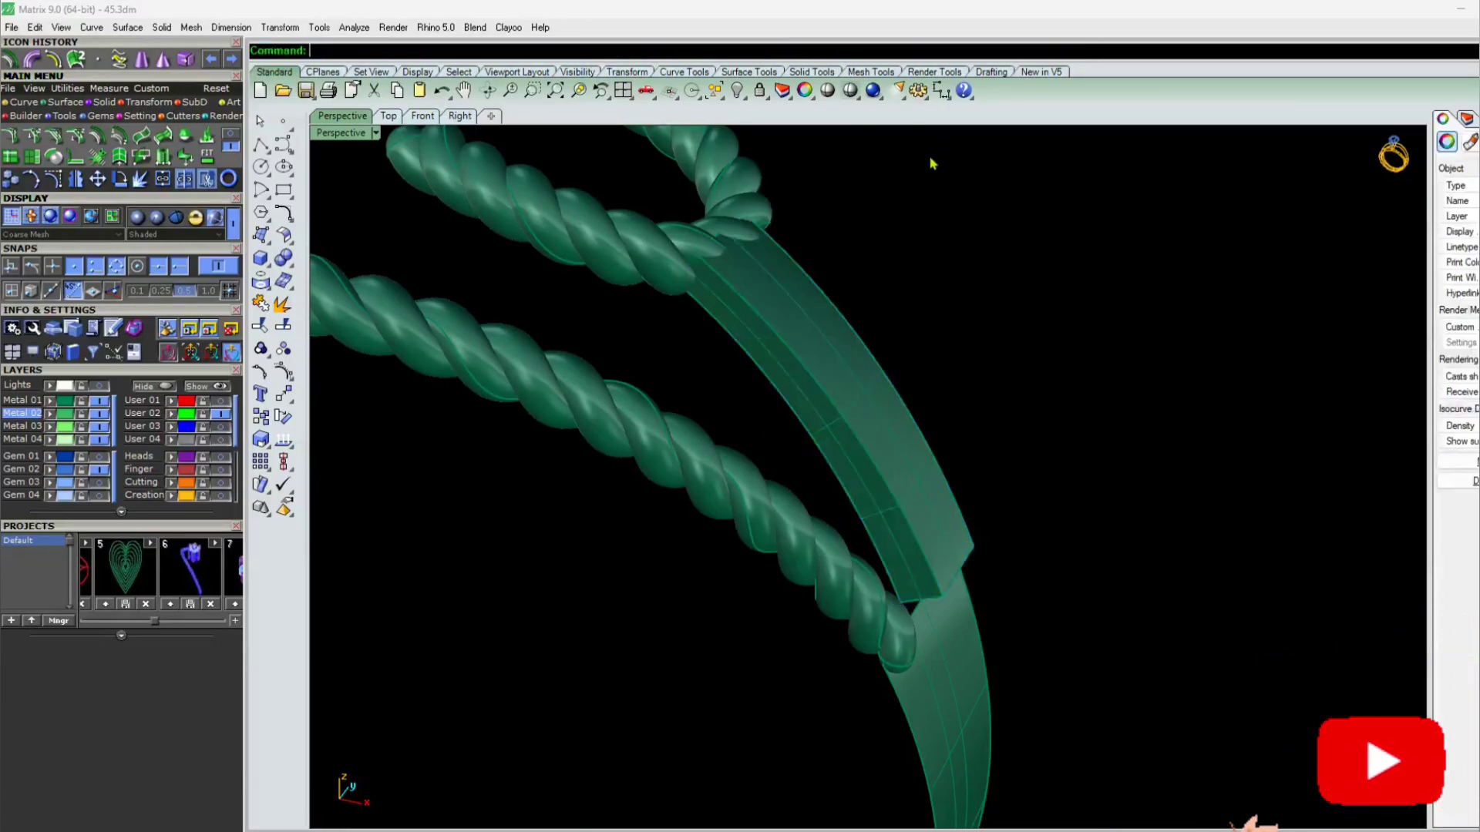
# Select the wider lower band surface and thicken the rest of the band with the same 0.35 solid offset to both sides
pyautogui.moveTo(932, 159); pyautogui.dragTo(1070, 552, button='right')
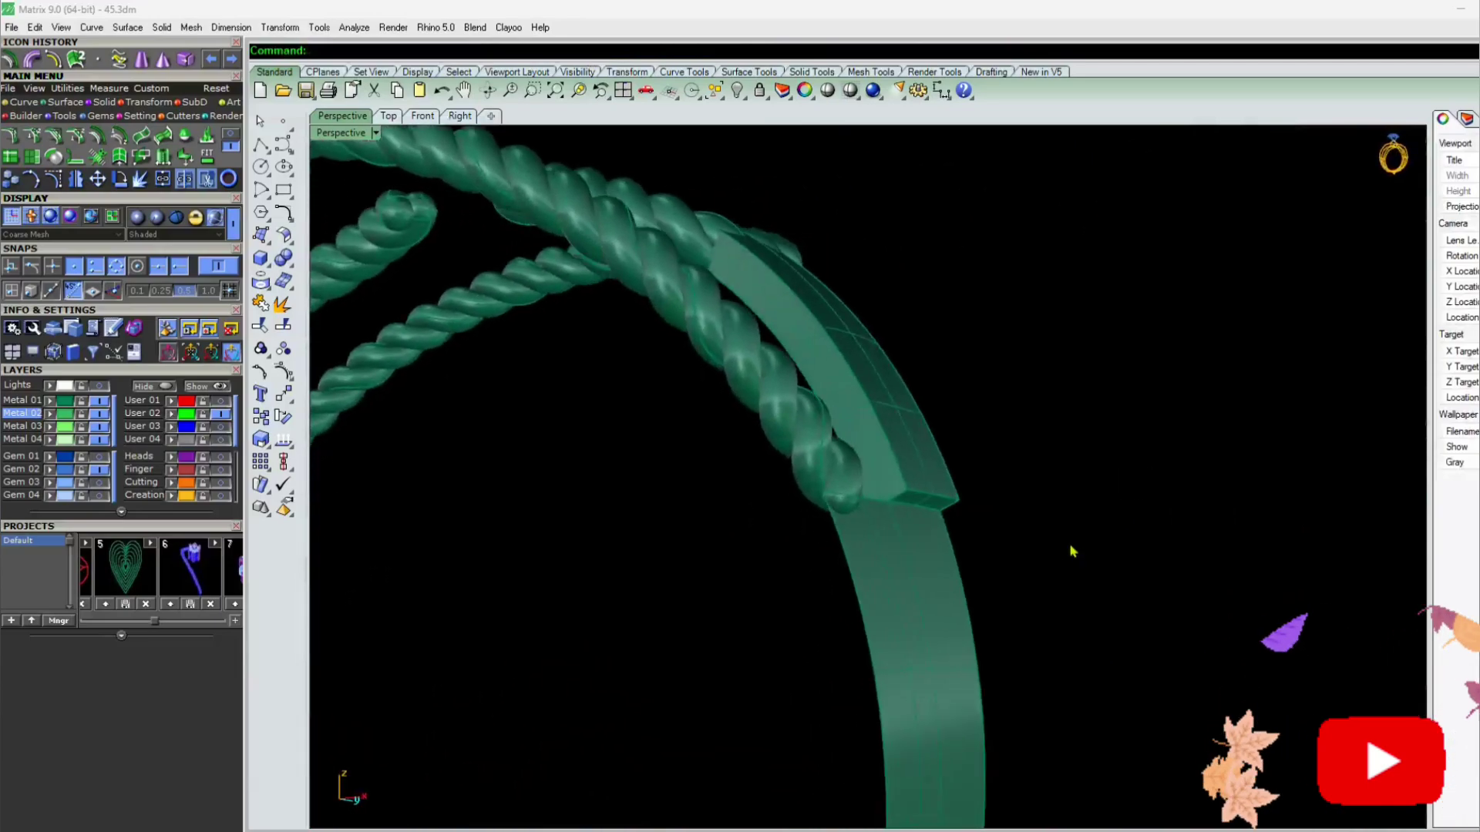
pyautogui.click(928, 611)
pyautogui.press('Escape')
pyautogui.moveTo(932, 610); pyautogui.dragTo(739, 512, button='right')
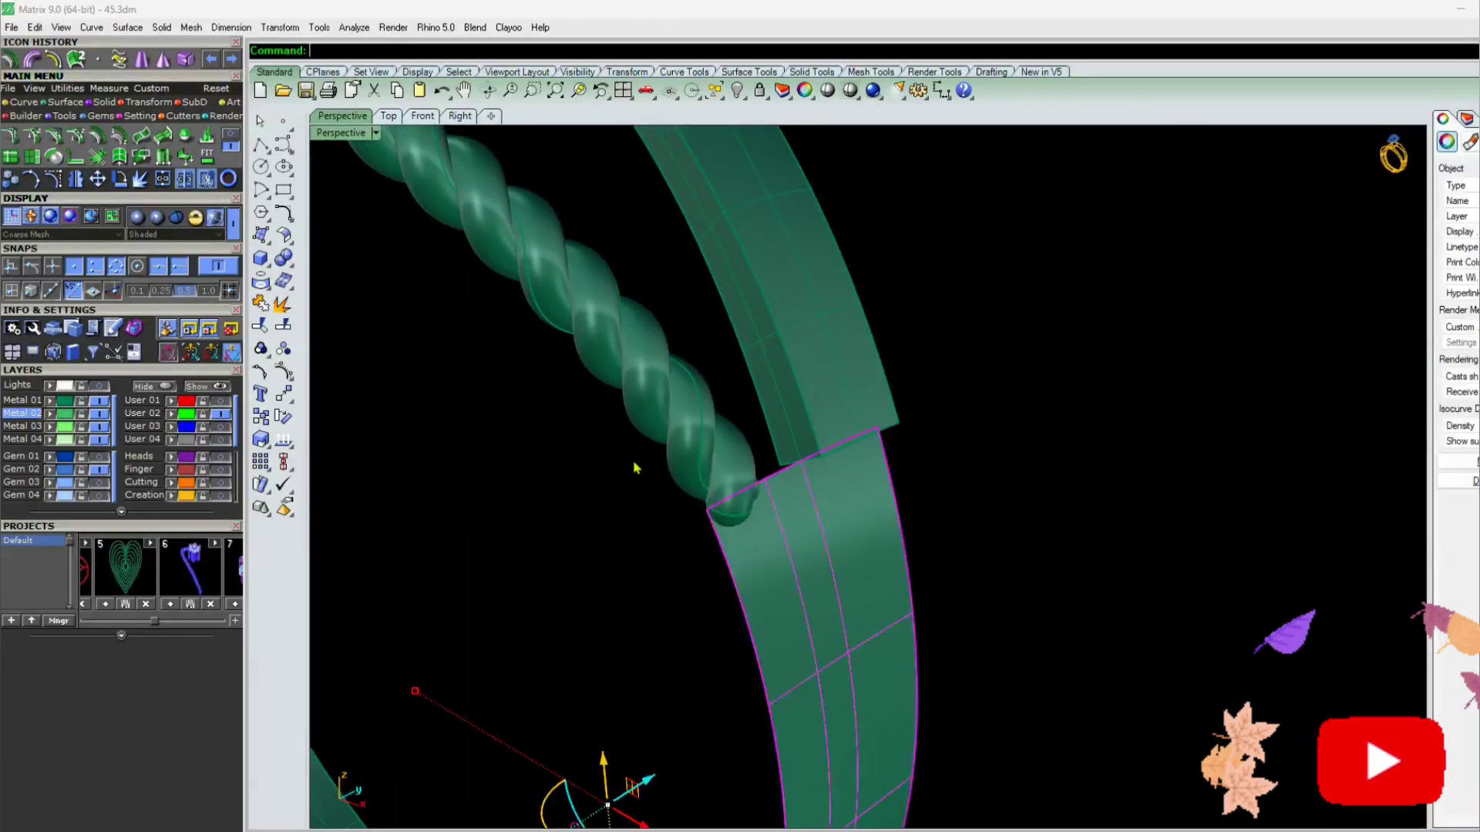
pyautogui.moveTo(635, 466); pyautogui.dragTo(1074, 270, button='right')
pyautogui.scroll(3, 830, 362)
pyautogui.press('Return')
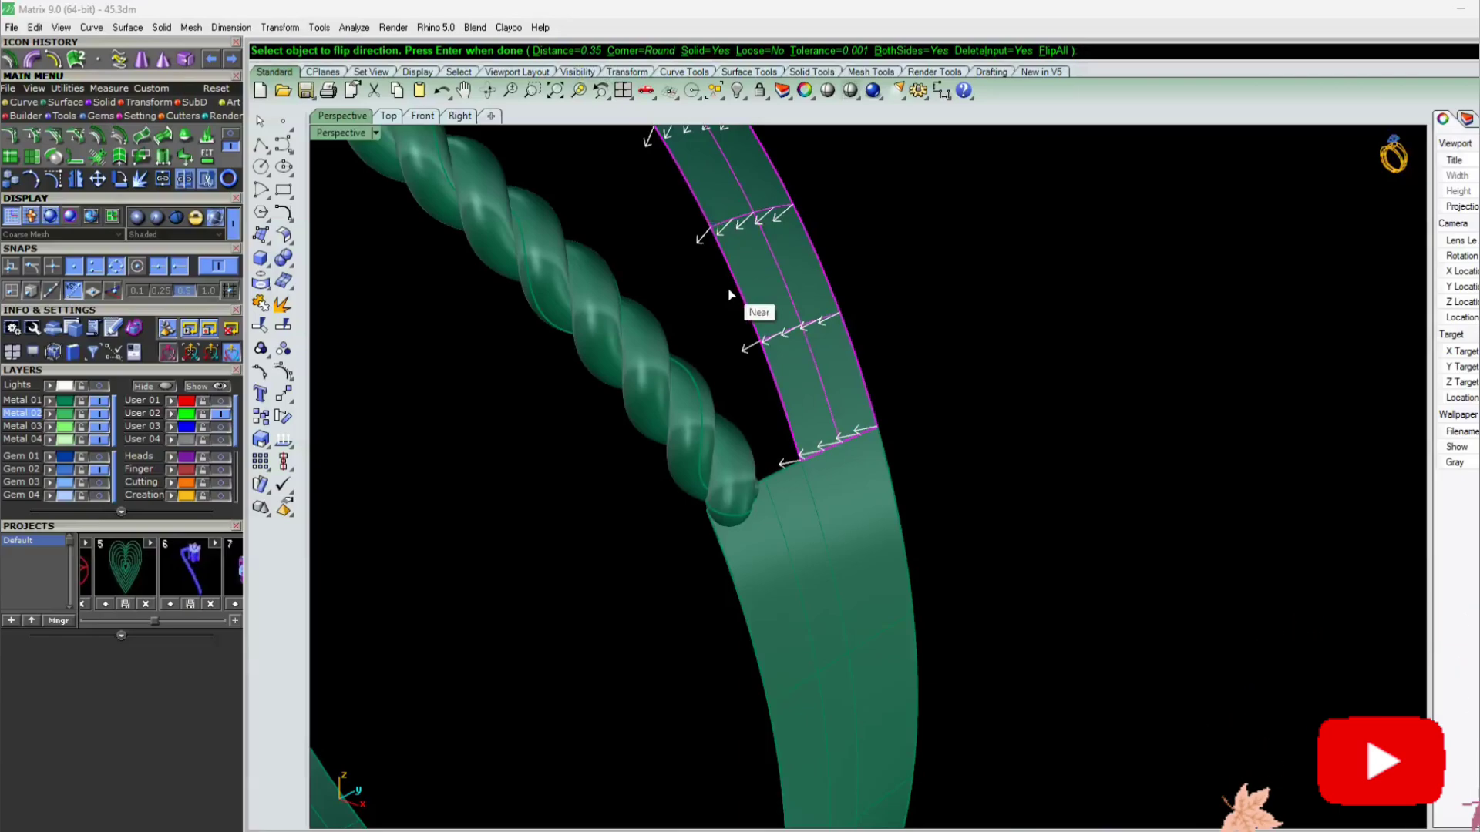
pyautogui.click(835, 588)
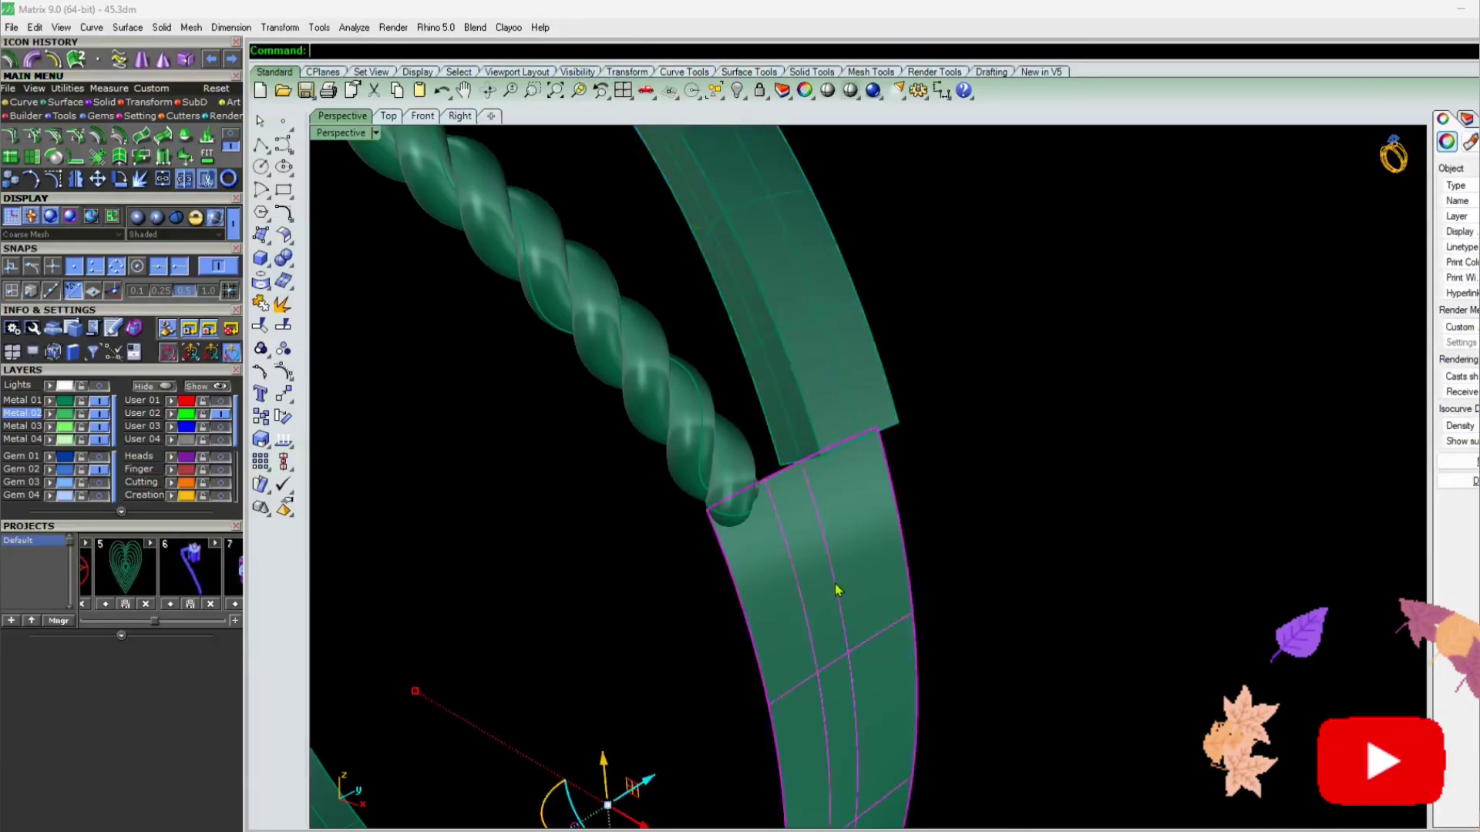
pyautogui.press('Return')
pyautogui.press('Return')
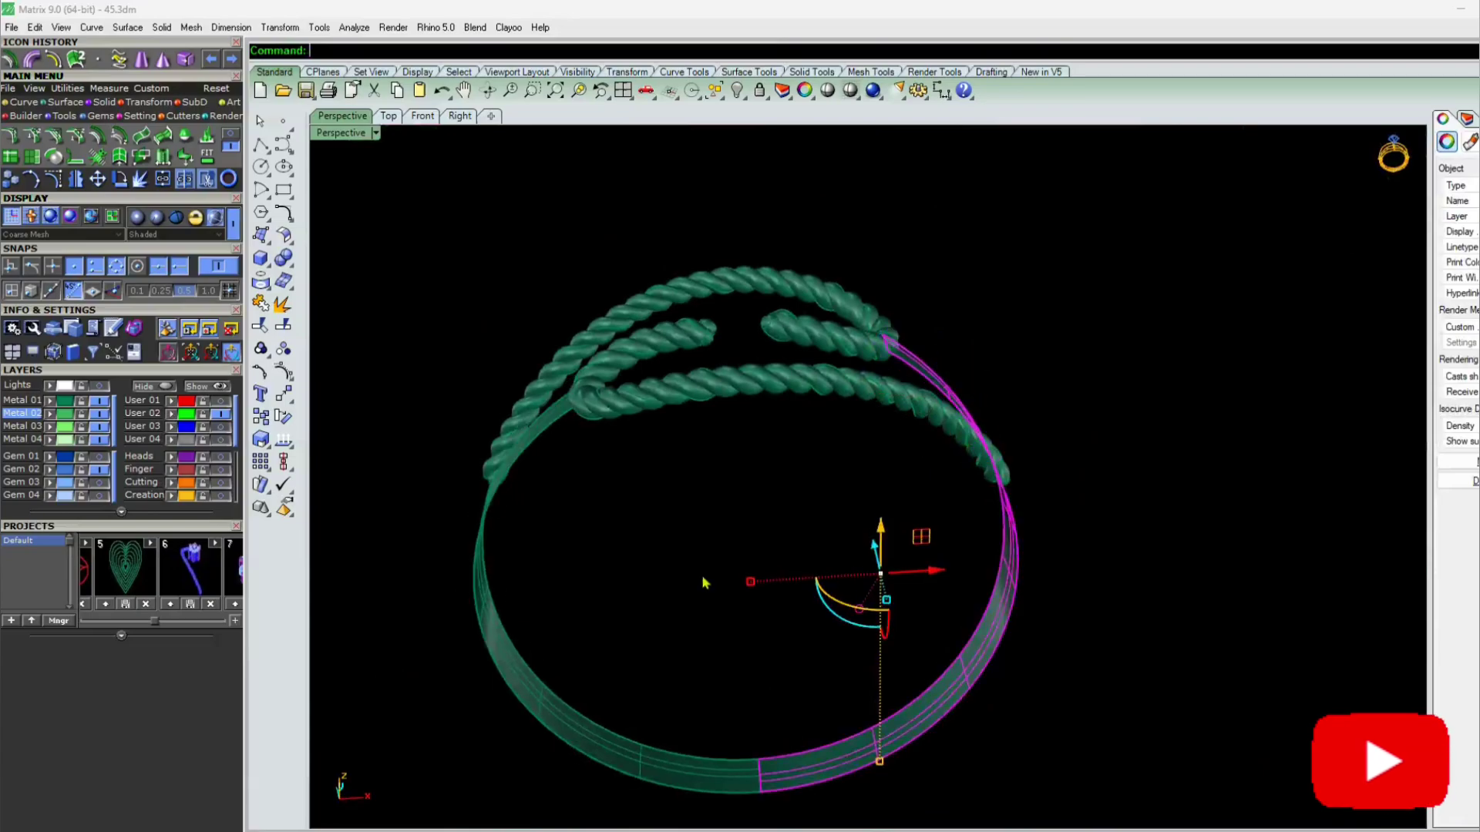
pyautogui.press('Escape')
# Inspect the thickened band from the side and below, including the seam where its two halves meet
pyautogui.moveTo(704, 581); pyautogui.dragTo(874, 523, button='right')
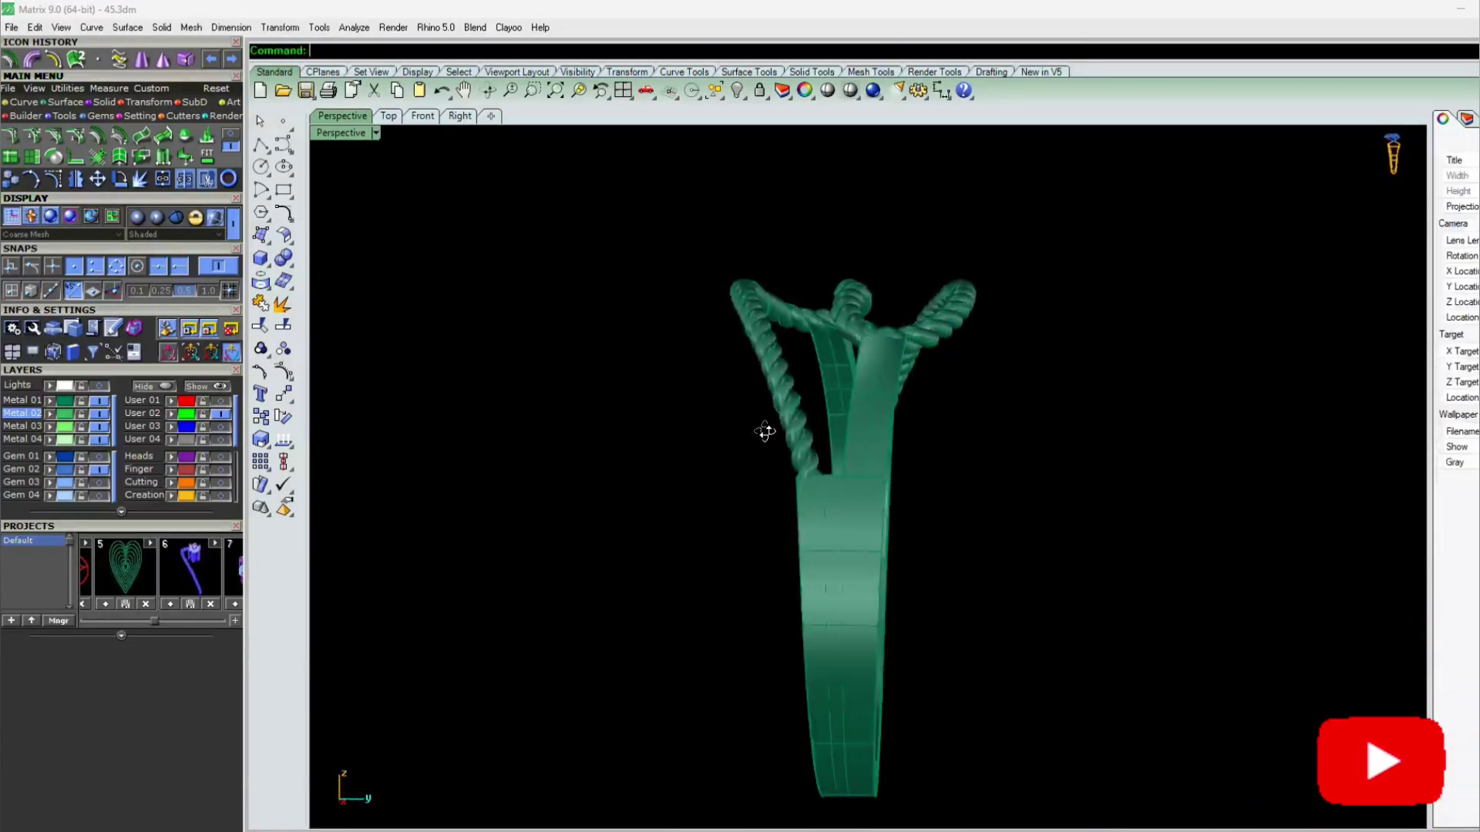
pyautogui.moveTo(767, 430); pyautogui.dragTo(695, 414, button='right')
pyautogui.scroll(3, 696, 414)
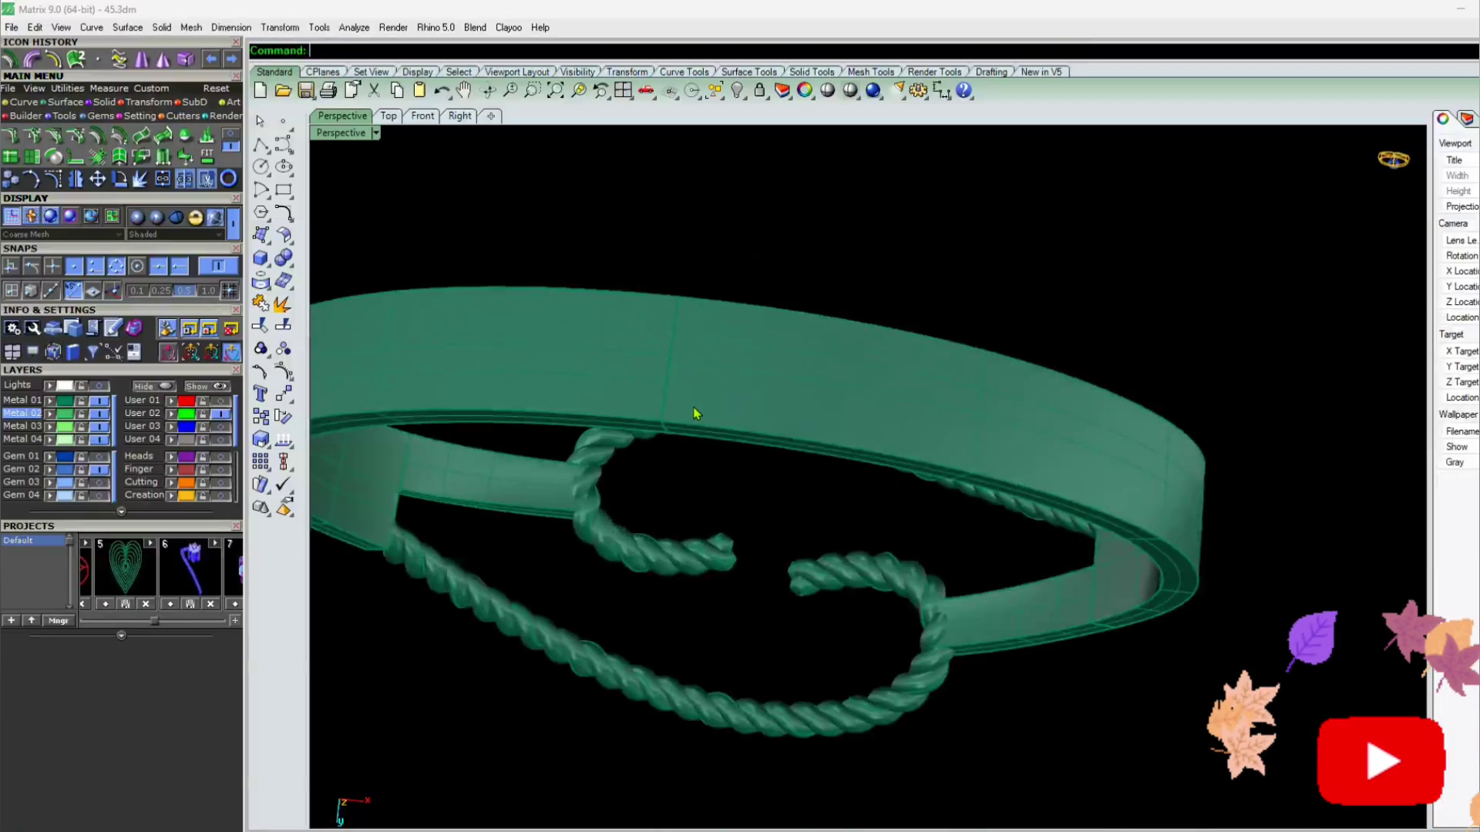
pyautogui.scroll(-5, 695, 414)
pyautogui.scroll(10, 756, 686)
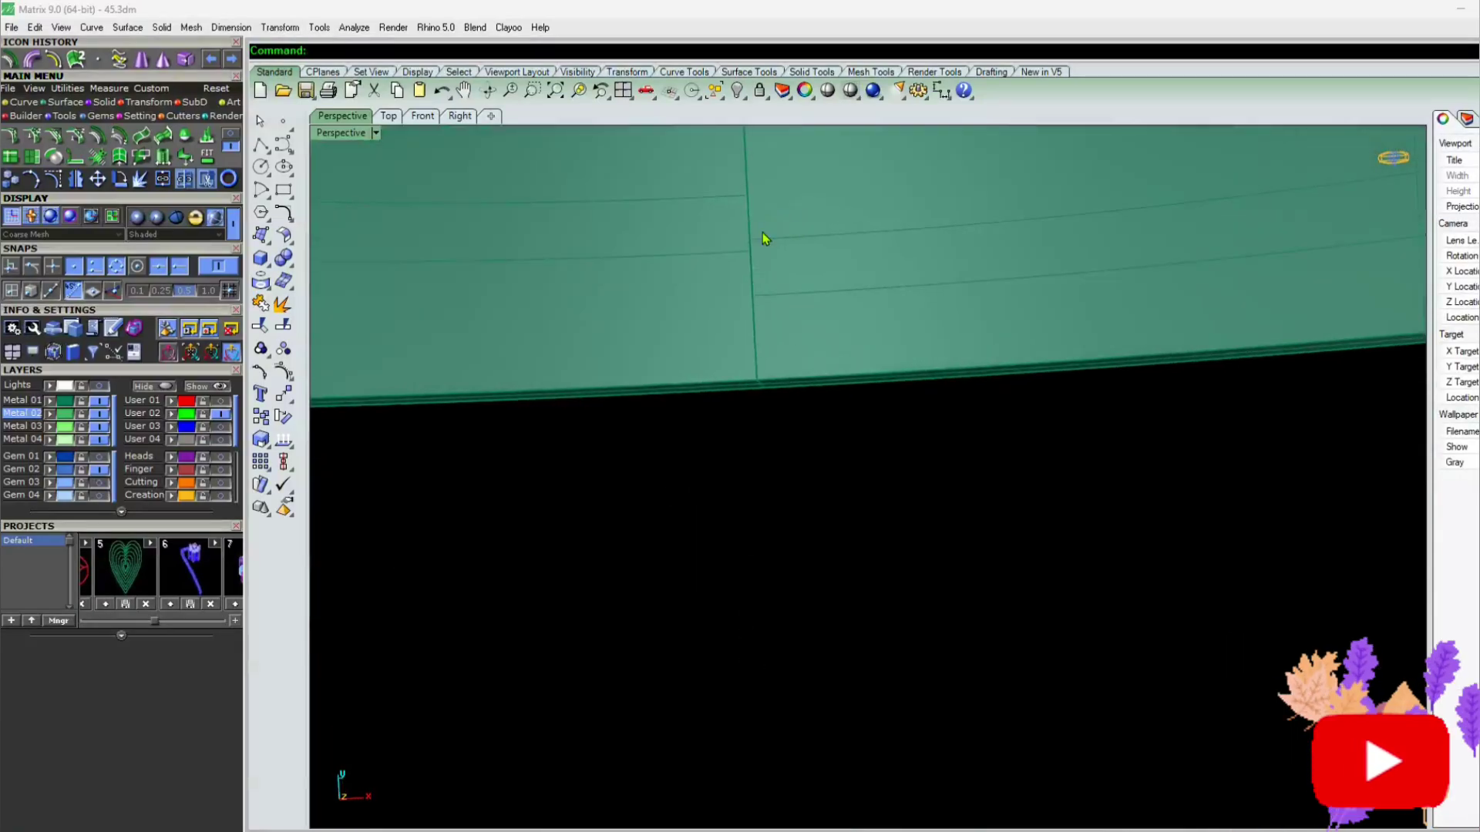
pyautogui.moveTo(761, 233); pyautogui.dragTo(697, 512, button='right')
pyautogui.scroll(-5, 697, 512)
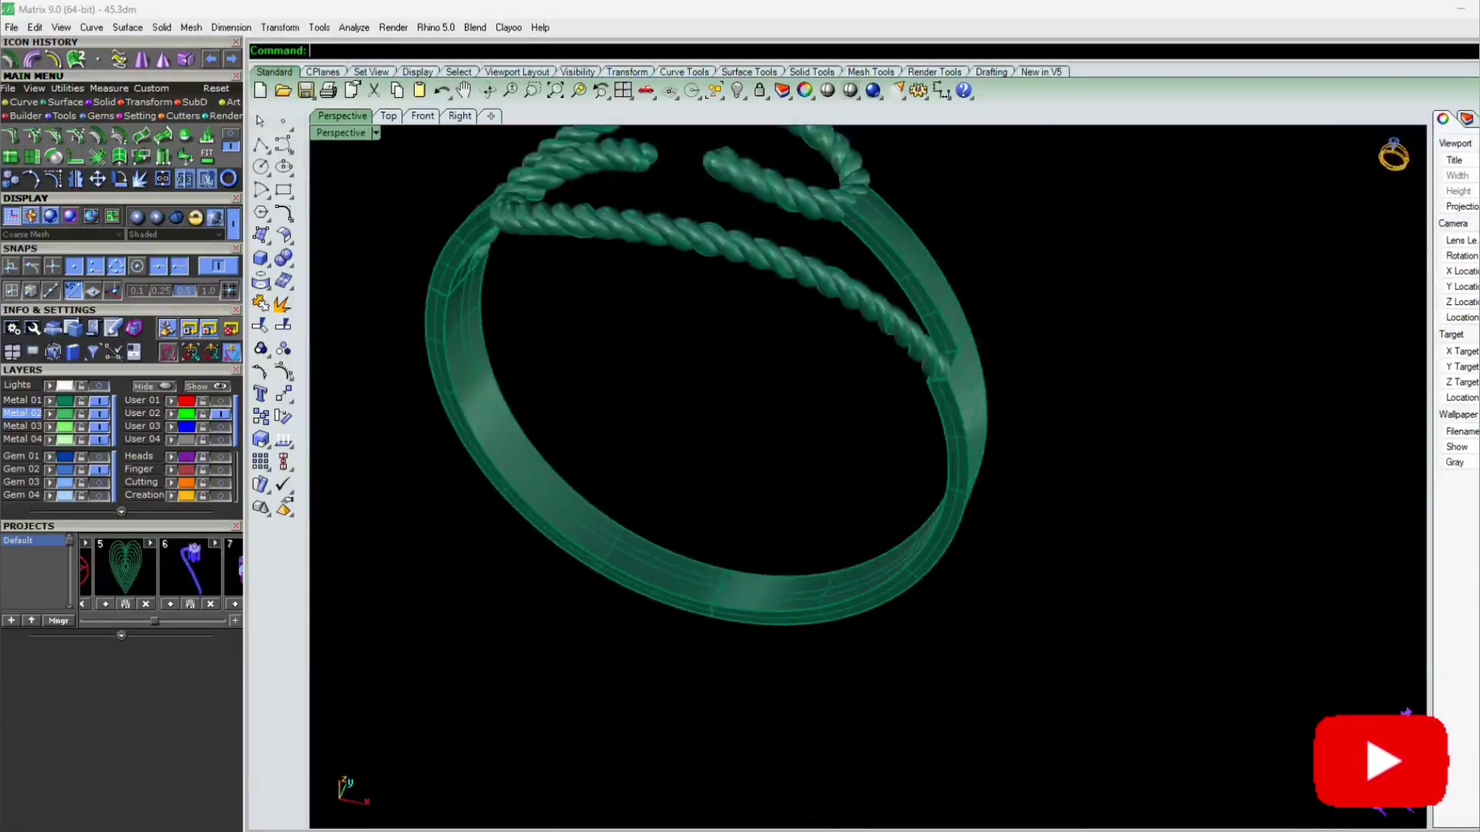
pyautogui.moveTo(635, 622); pyautogui.dragTo(793, 433, button='right')
pyautogui.scroll(5, 778, 443)
# Check the ring profile in the Right view and the shaded Front view, and return to Perspective to review the whole ring
pyautogui.click(461, 117)
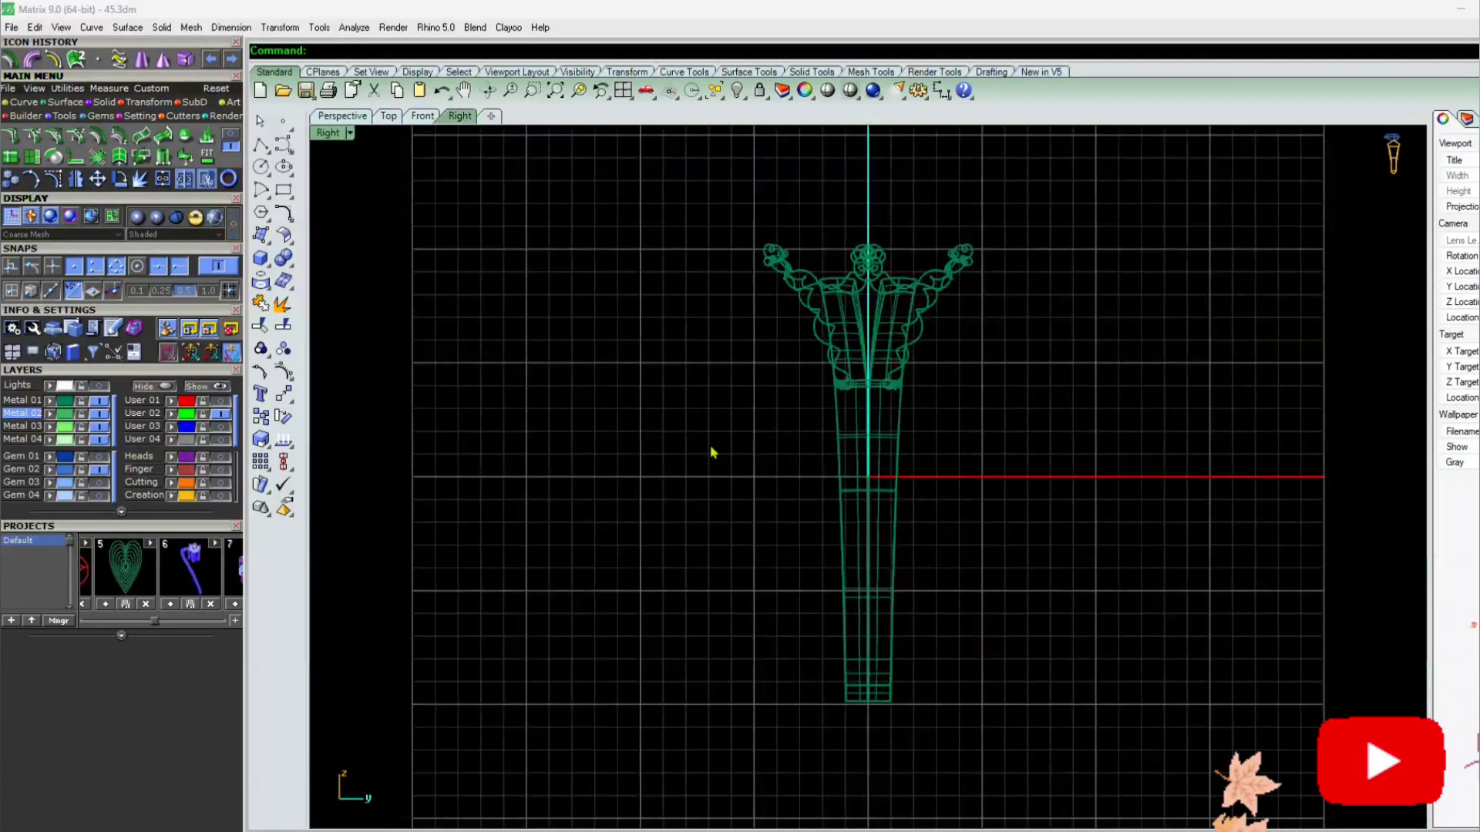
pyautogui.click(233, 224)
pyautogui.click(422, 116)
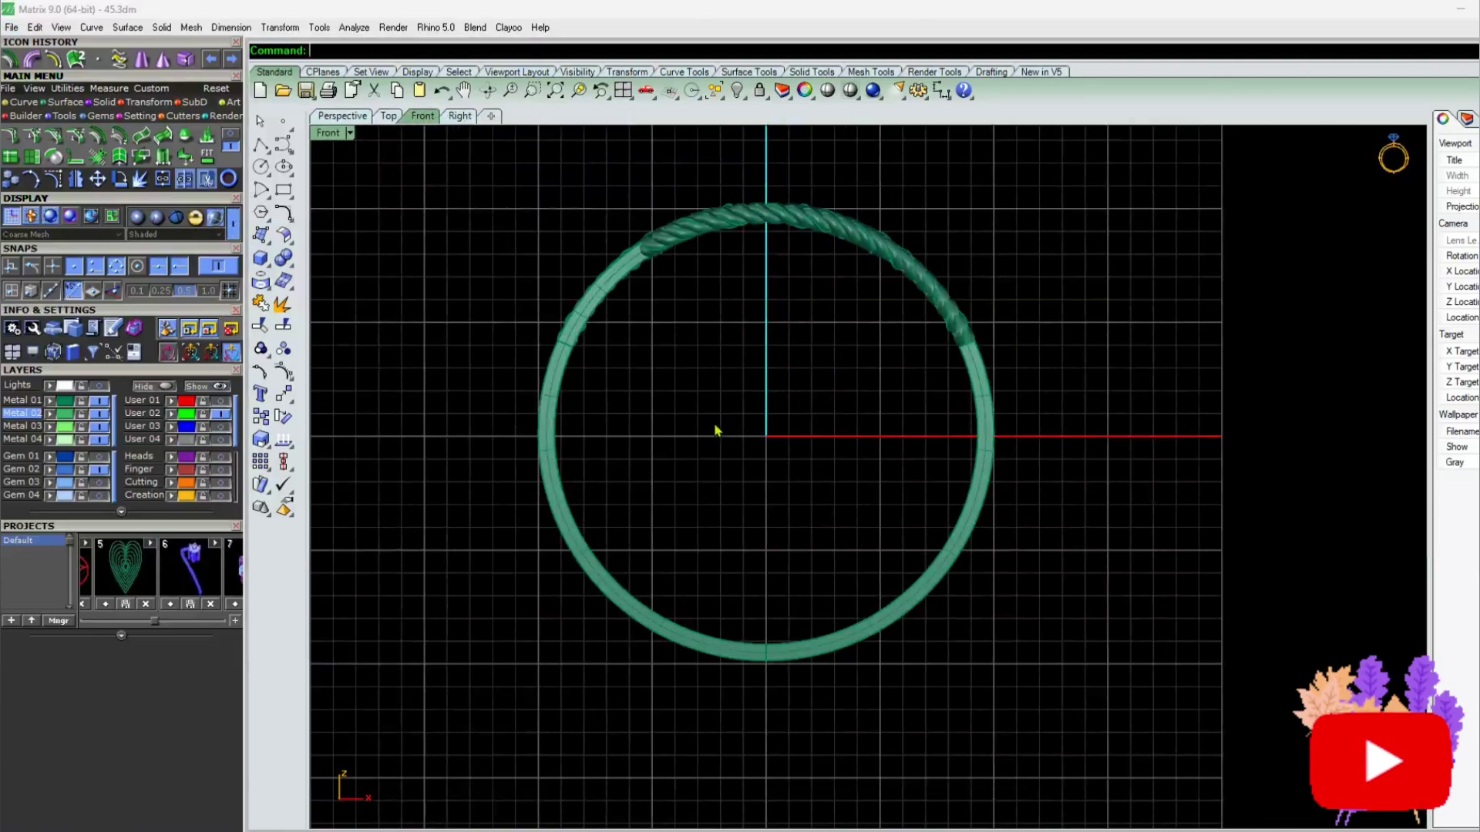
pyautogui.click(342, 116)
pyautogui.scroll(-8, 663, 562)
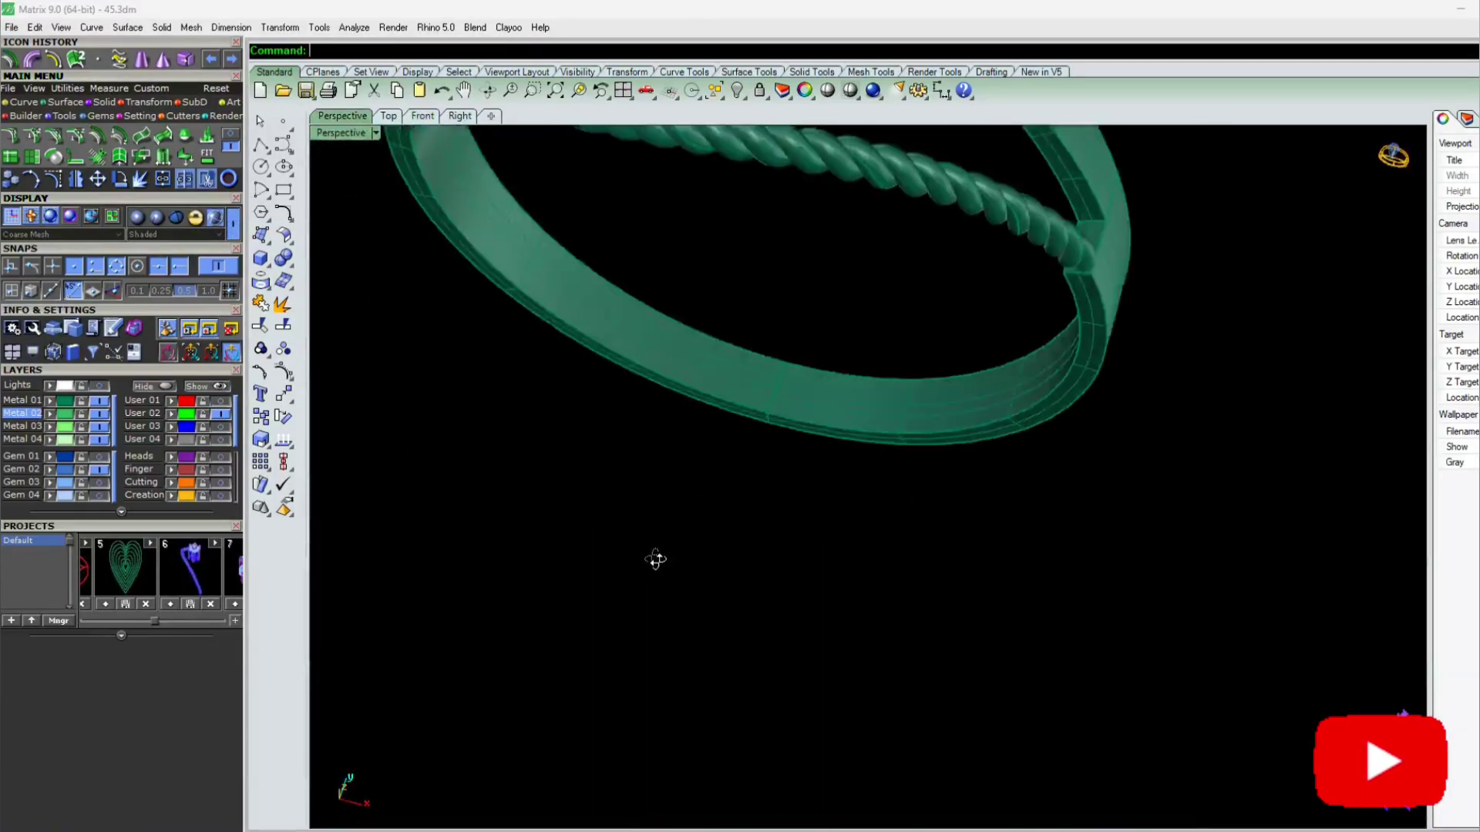
pyautogui.scroll(4, 710, 379)
pyautogui.scroll(-3, 667, 505)
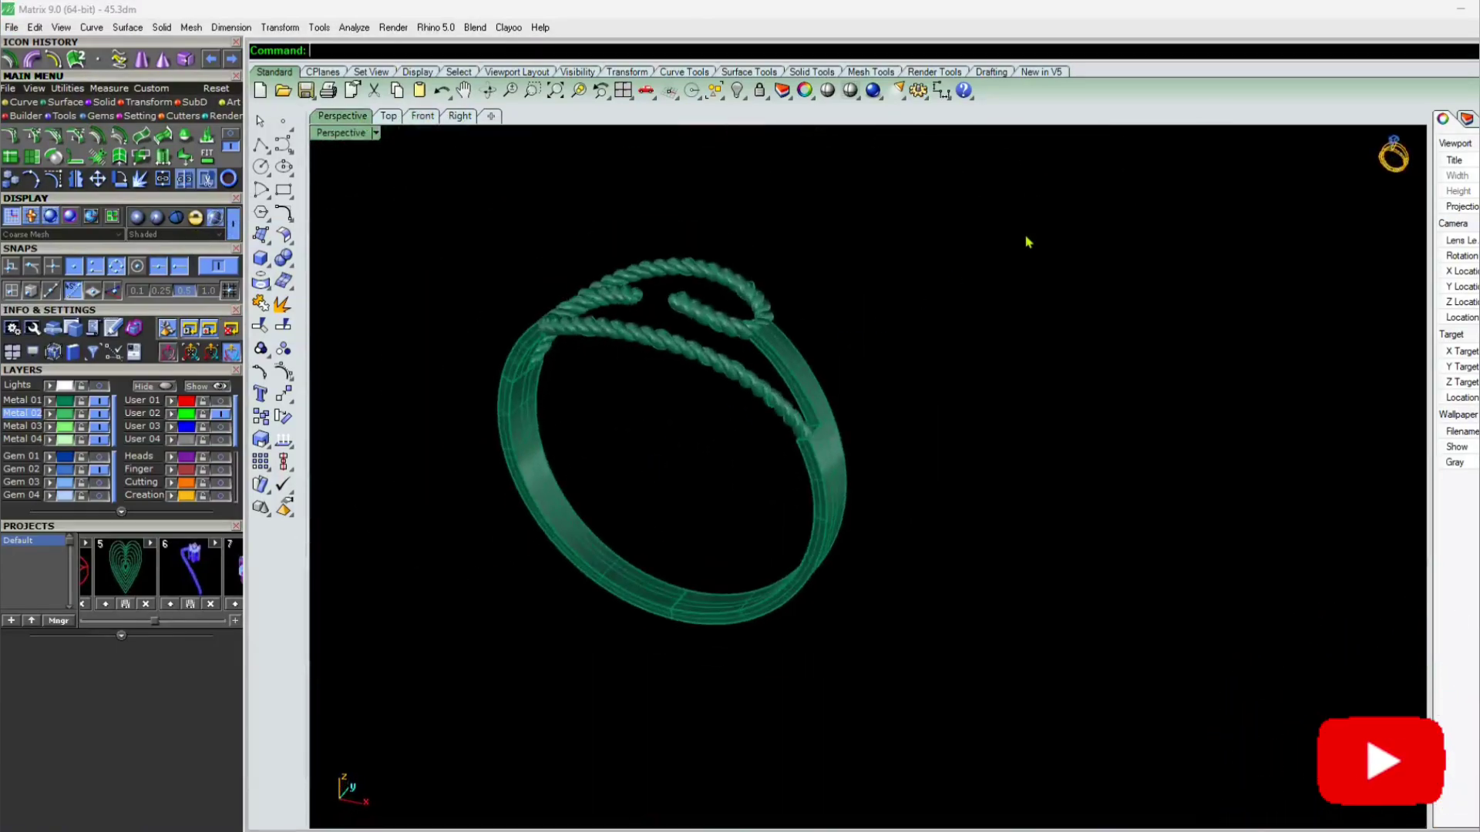
# Duplicate the outer edges along one side of the ring band with DupEdge
pyautogui.moveTo(400, 763); pyautogui.dragTo(400, 760)
pyautogui.click(1294, 566)
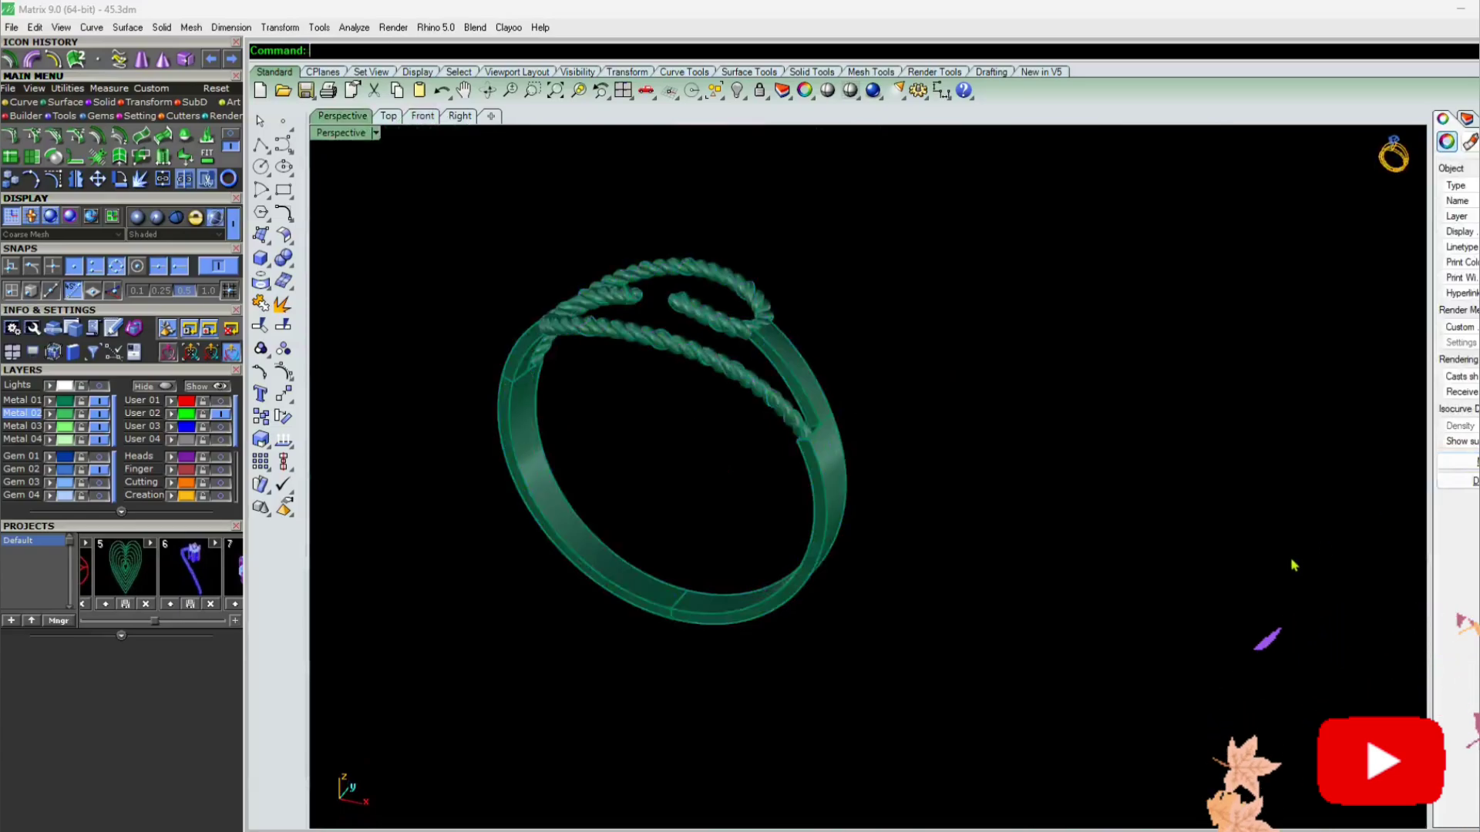
pyautogui.scroll(3, 688, 386)
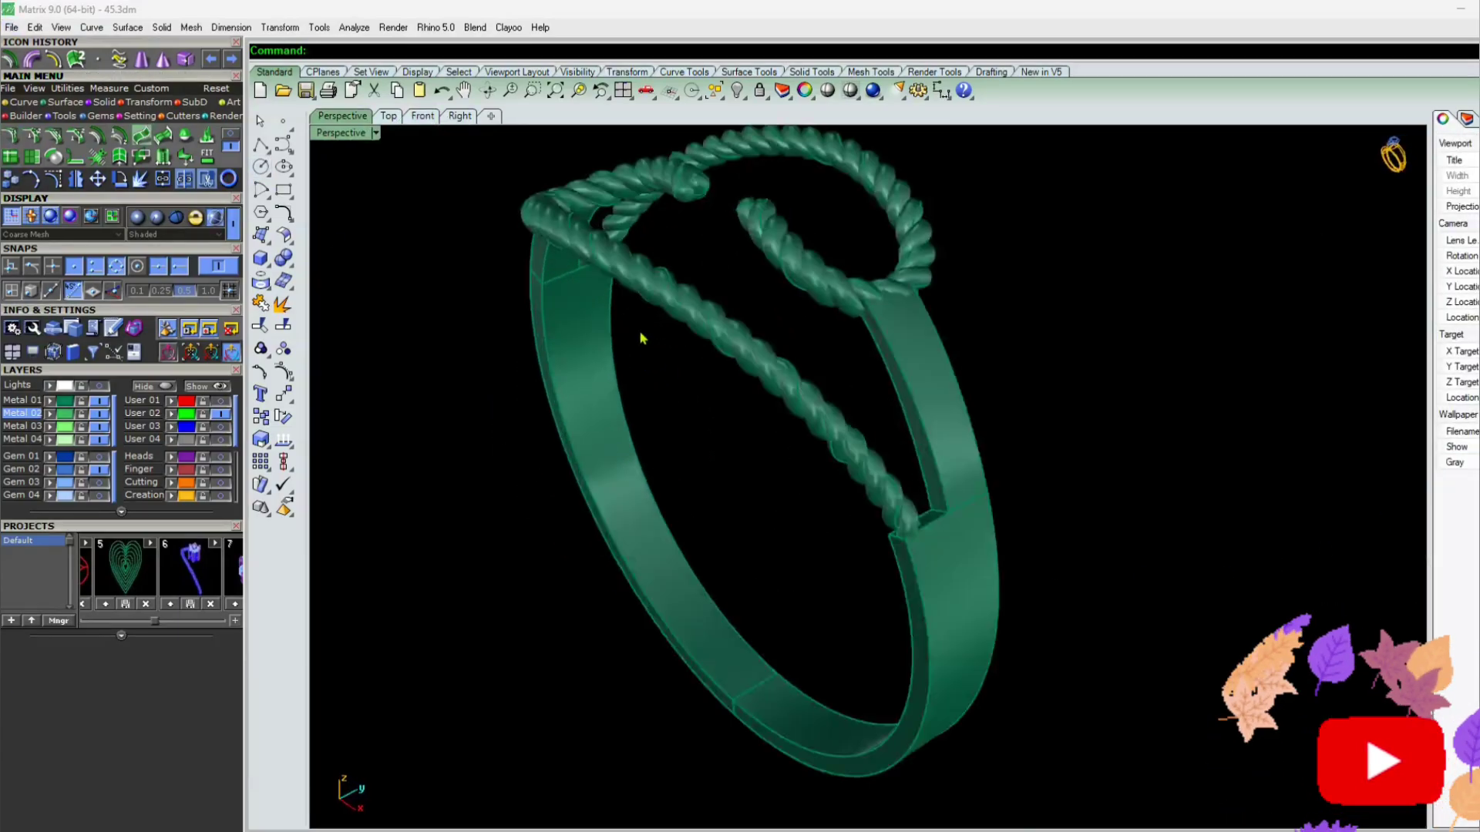
pyautogui.moveTo(416, 441); pyautogui.dragTo(382, 359, button='right')
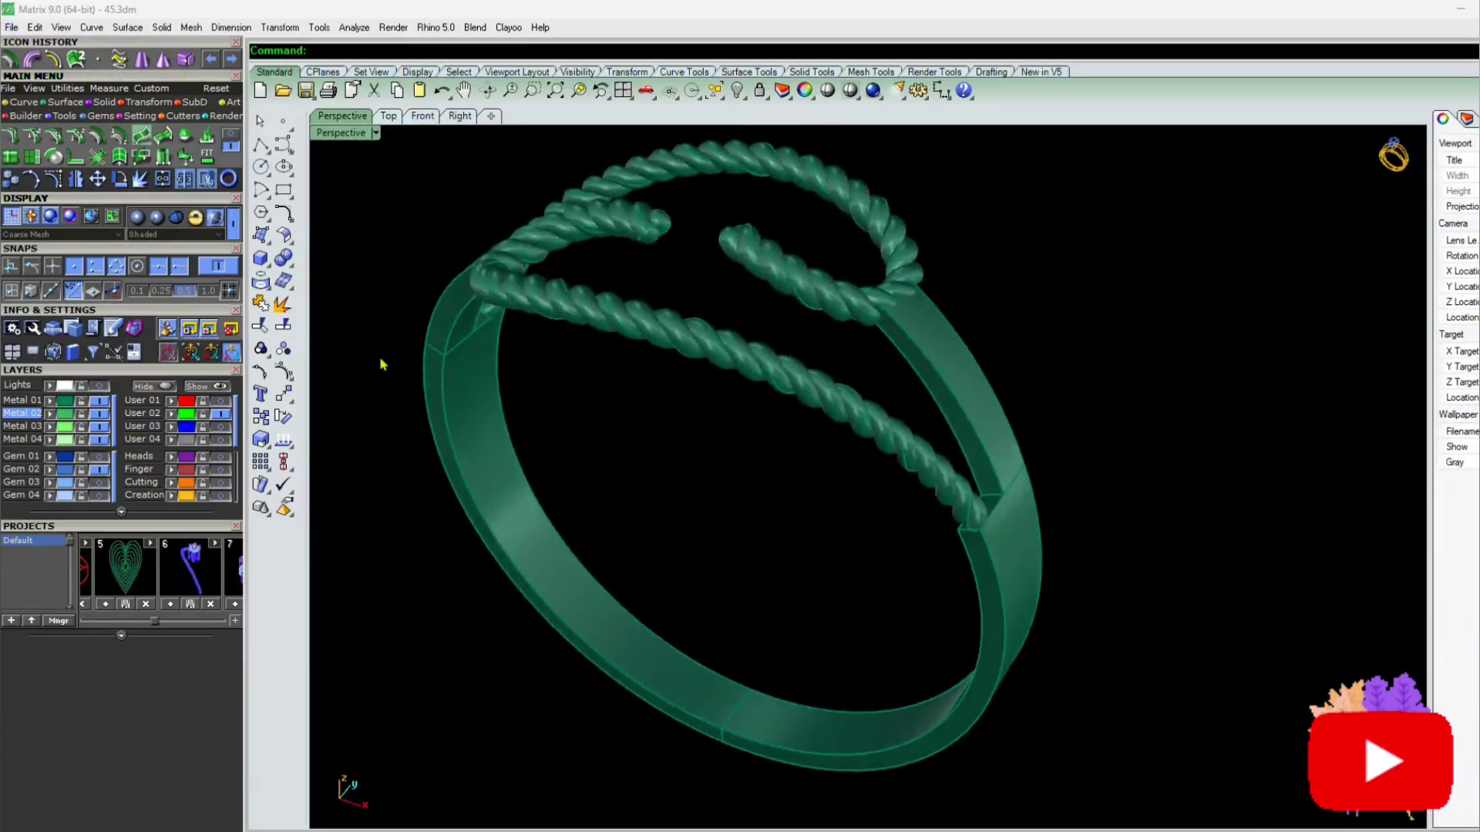
pyautogui.write('DupEdge')
pyautogui.press('Return')
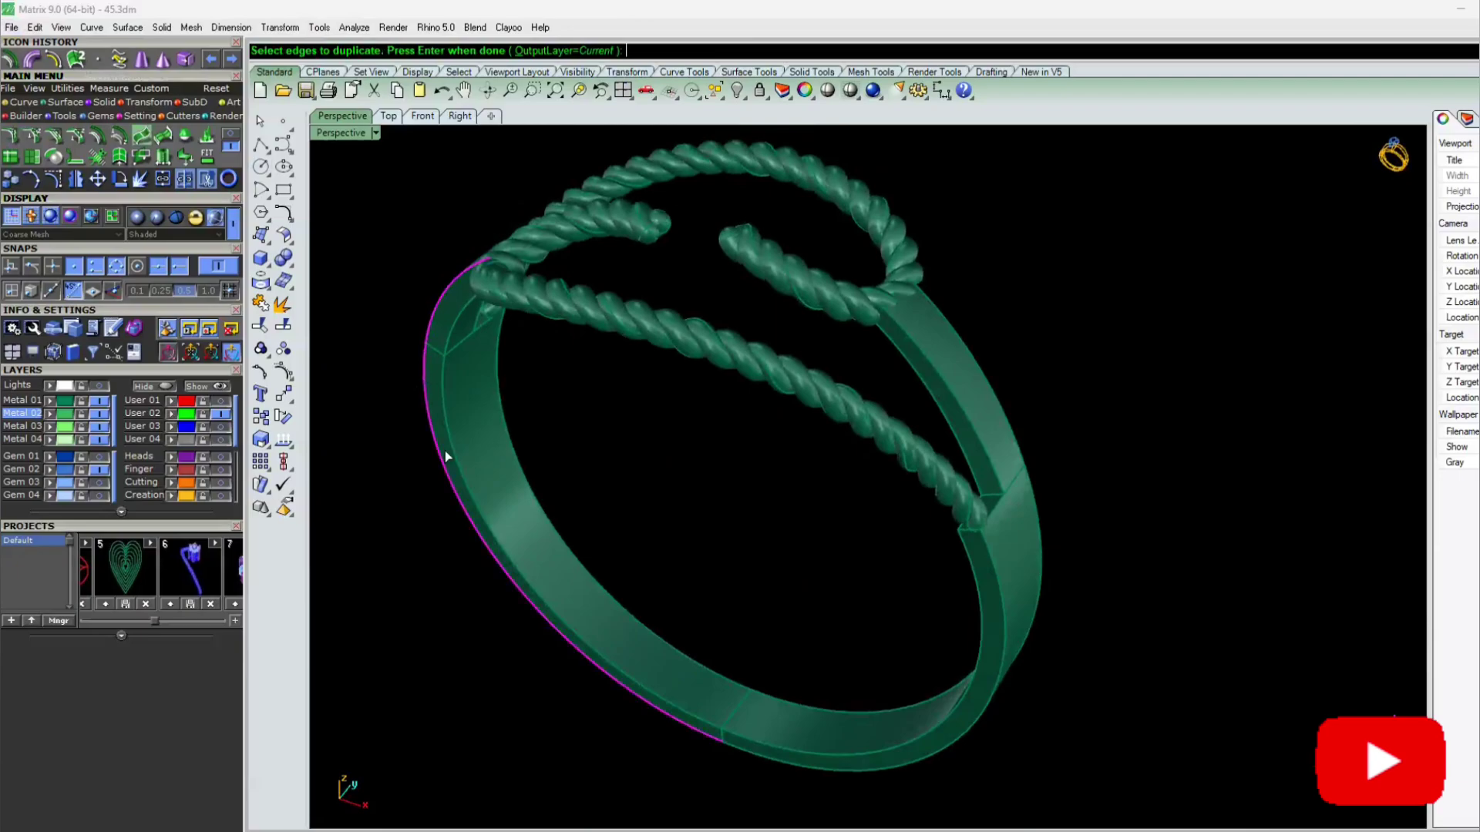
pyautogui.click(956, 726)
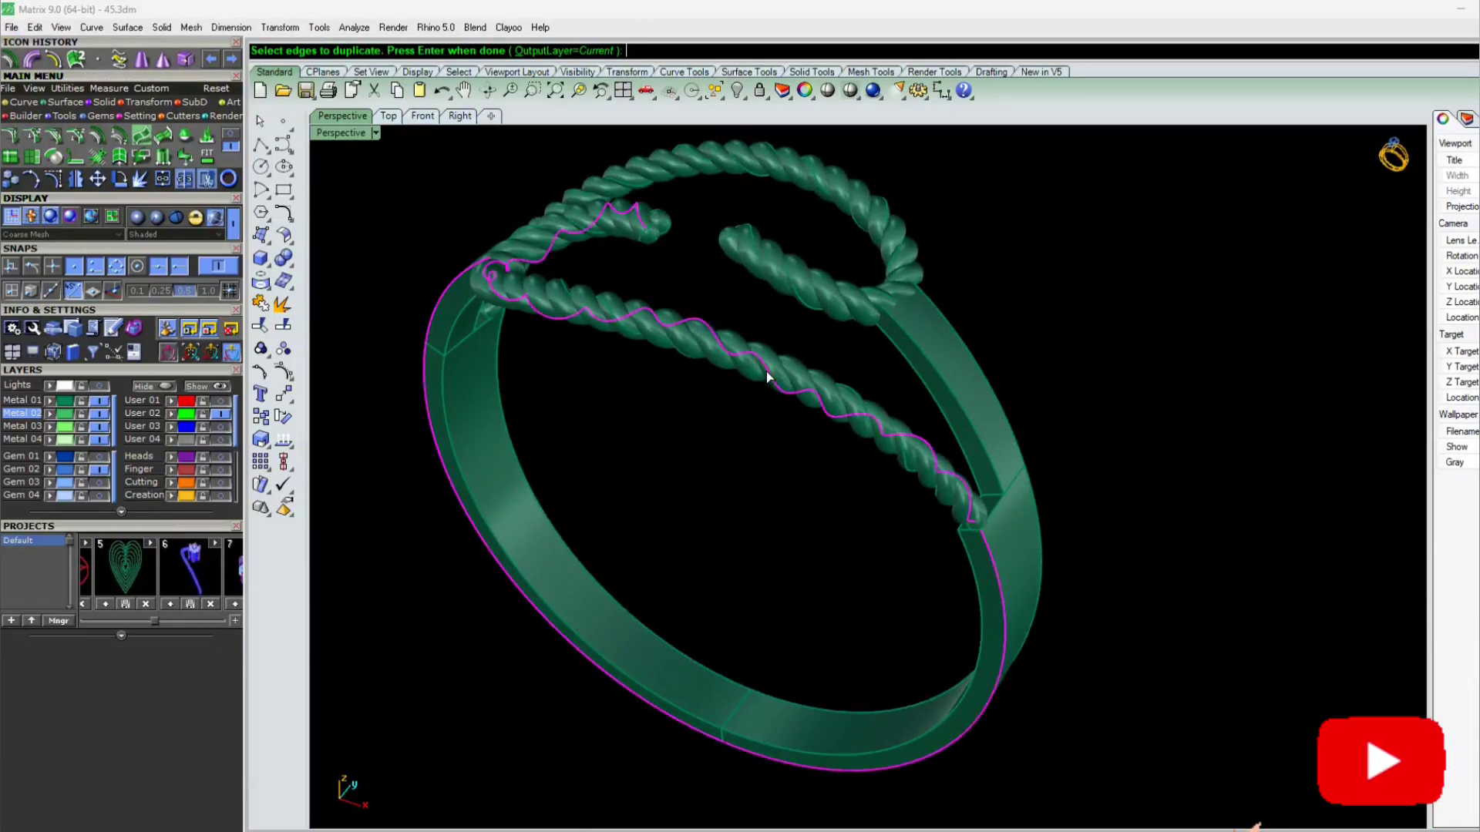
pyautogui.press('Return')
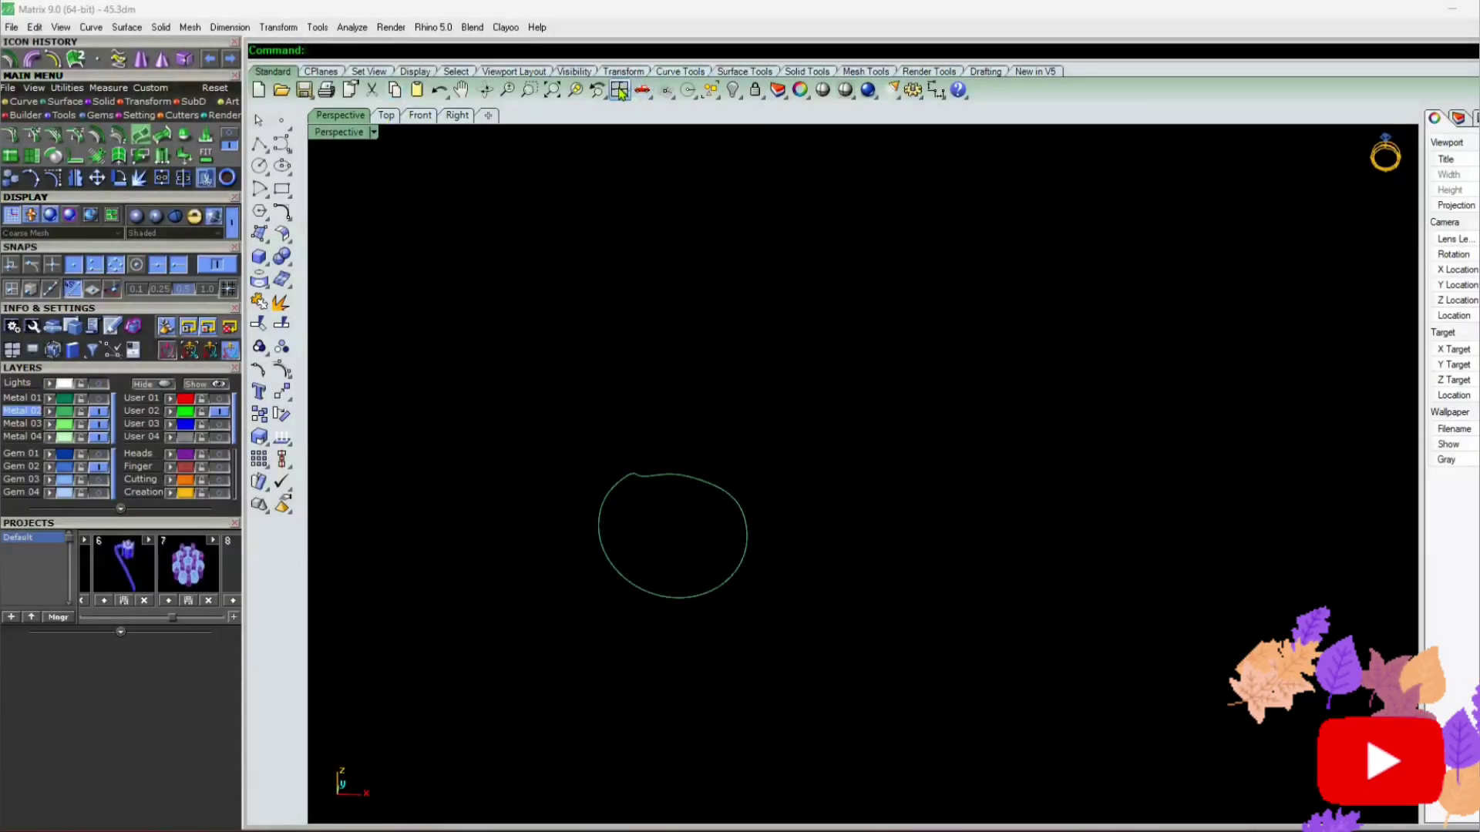
# Extrude the inner finger-size circle to both sides as an open cylinder, with the Solid option turned off
pyautogui.doubleClick(894, 132)
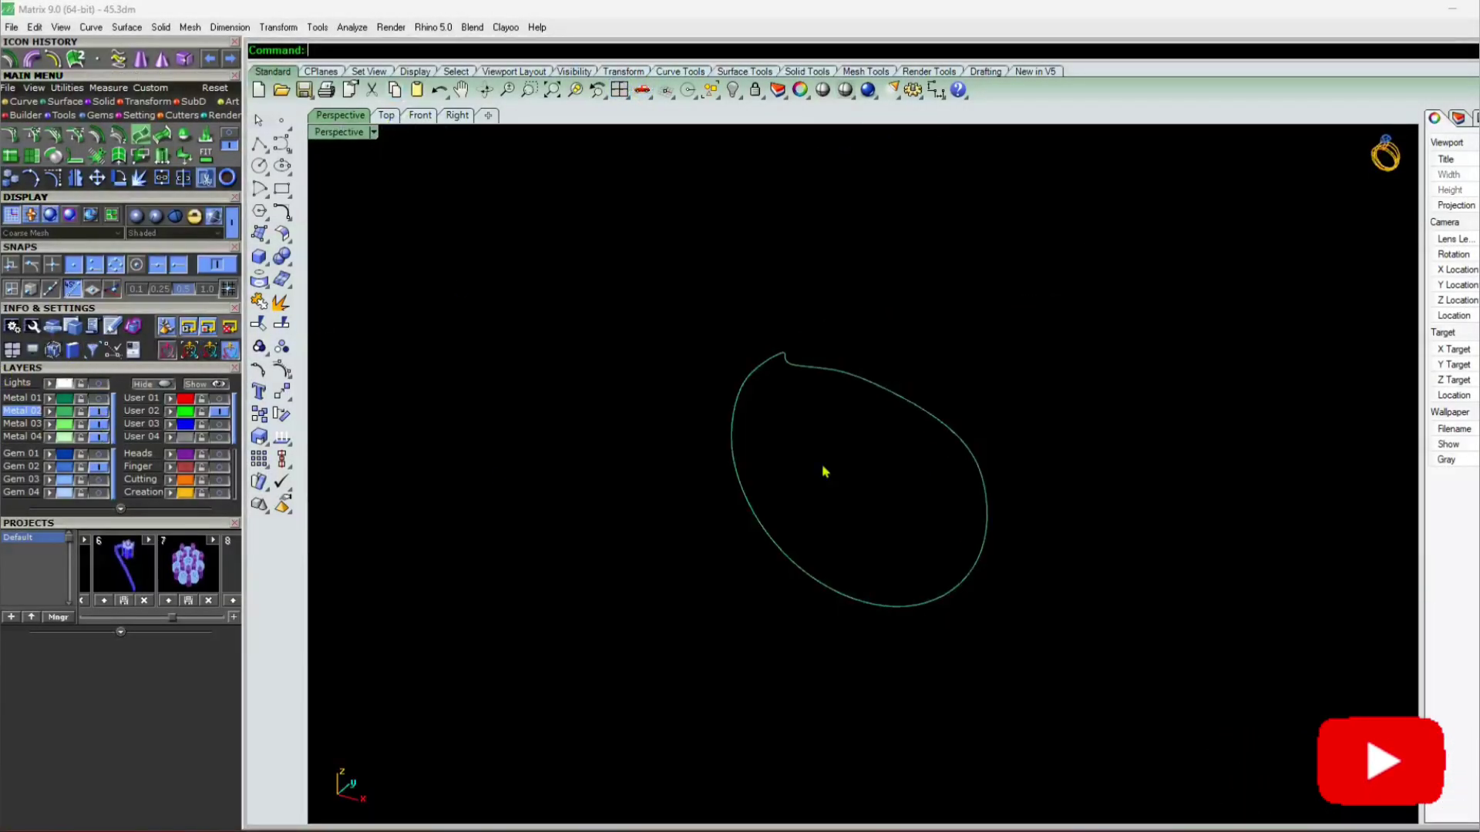
pyautogui.moveTo(809, 378); pyautogui.dragTo(578, 495, button='right')
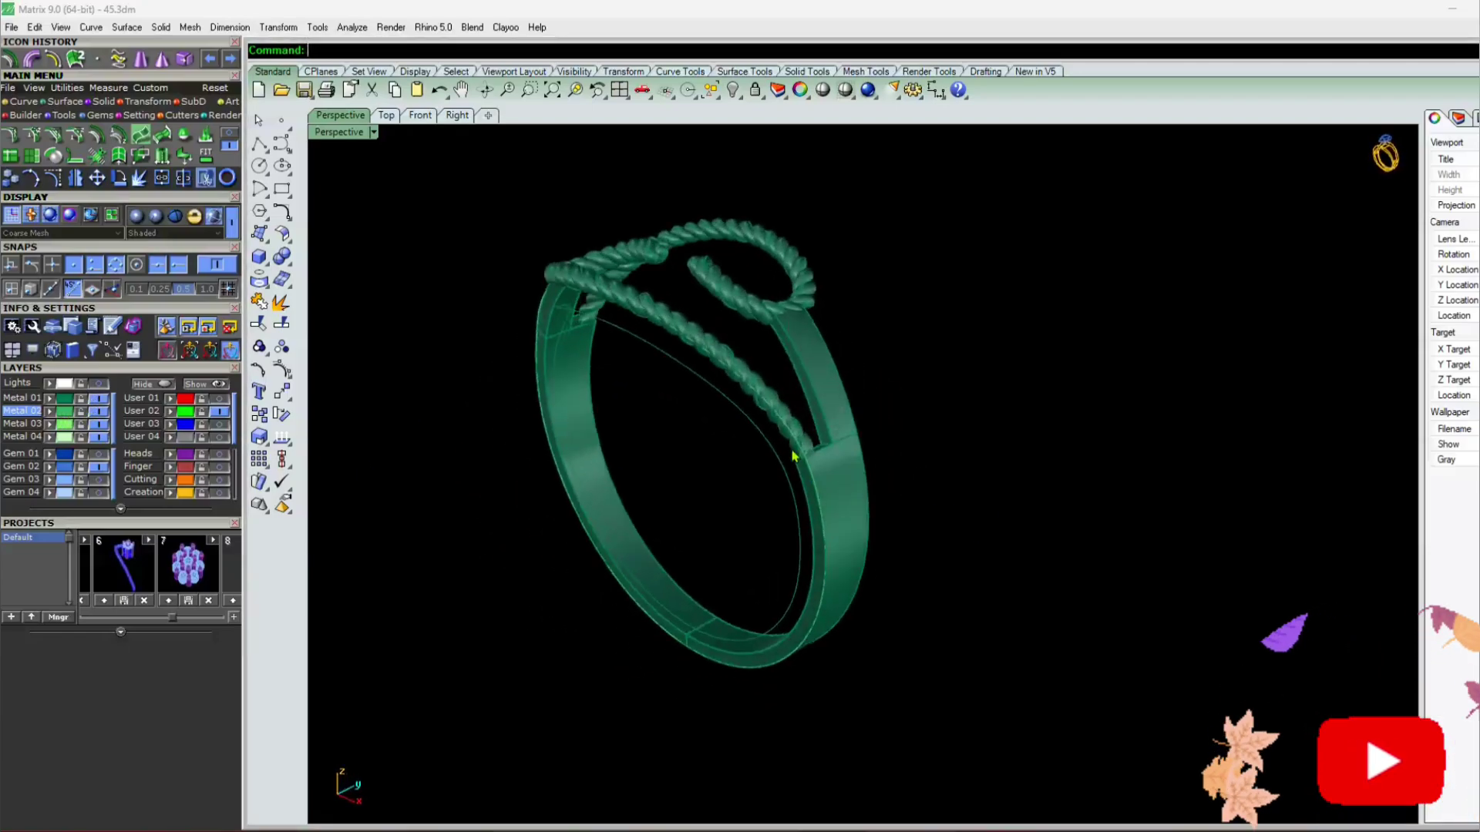
pyautogui.scroll(5, 740, 387)
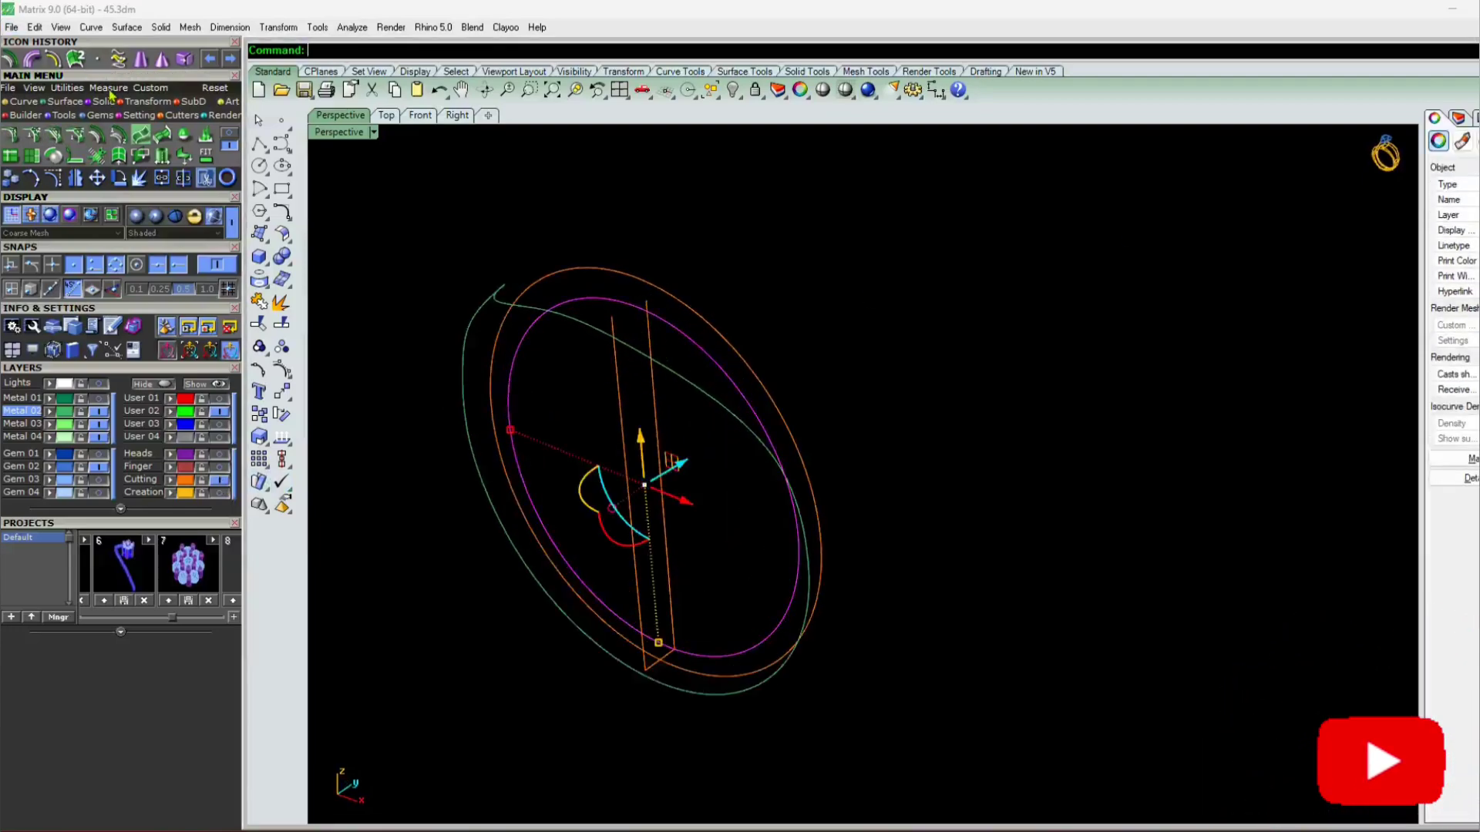
pyautogui.click(110, 91)
pyautogui.click(103, 101)
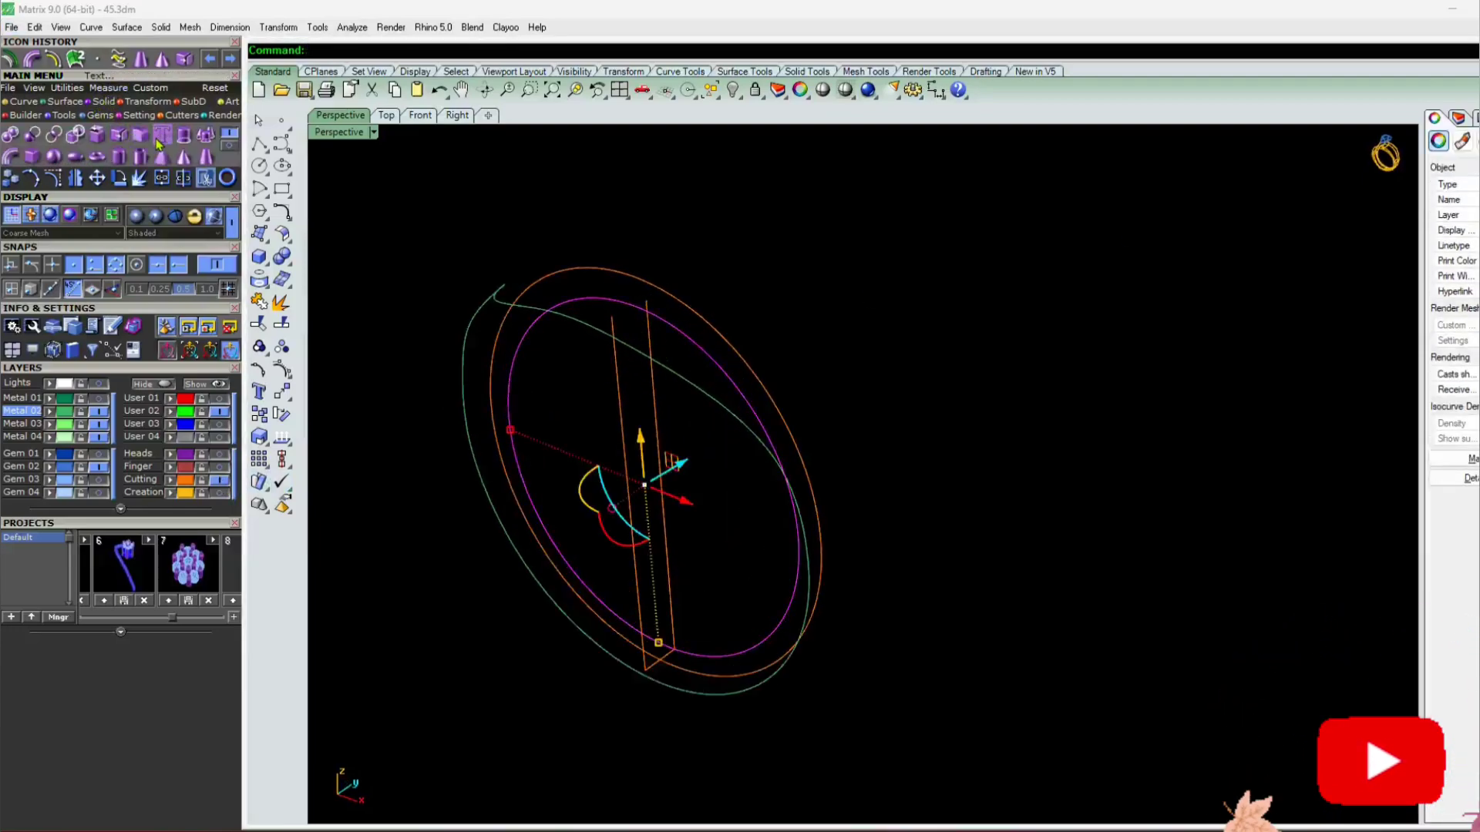
pyautogui.click(184, 156)
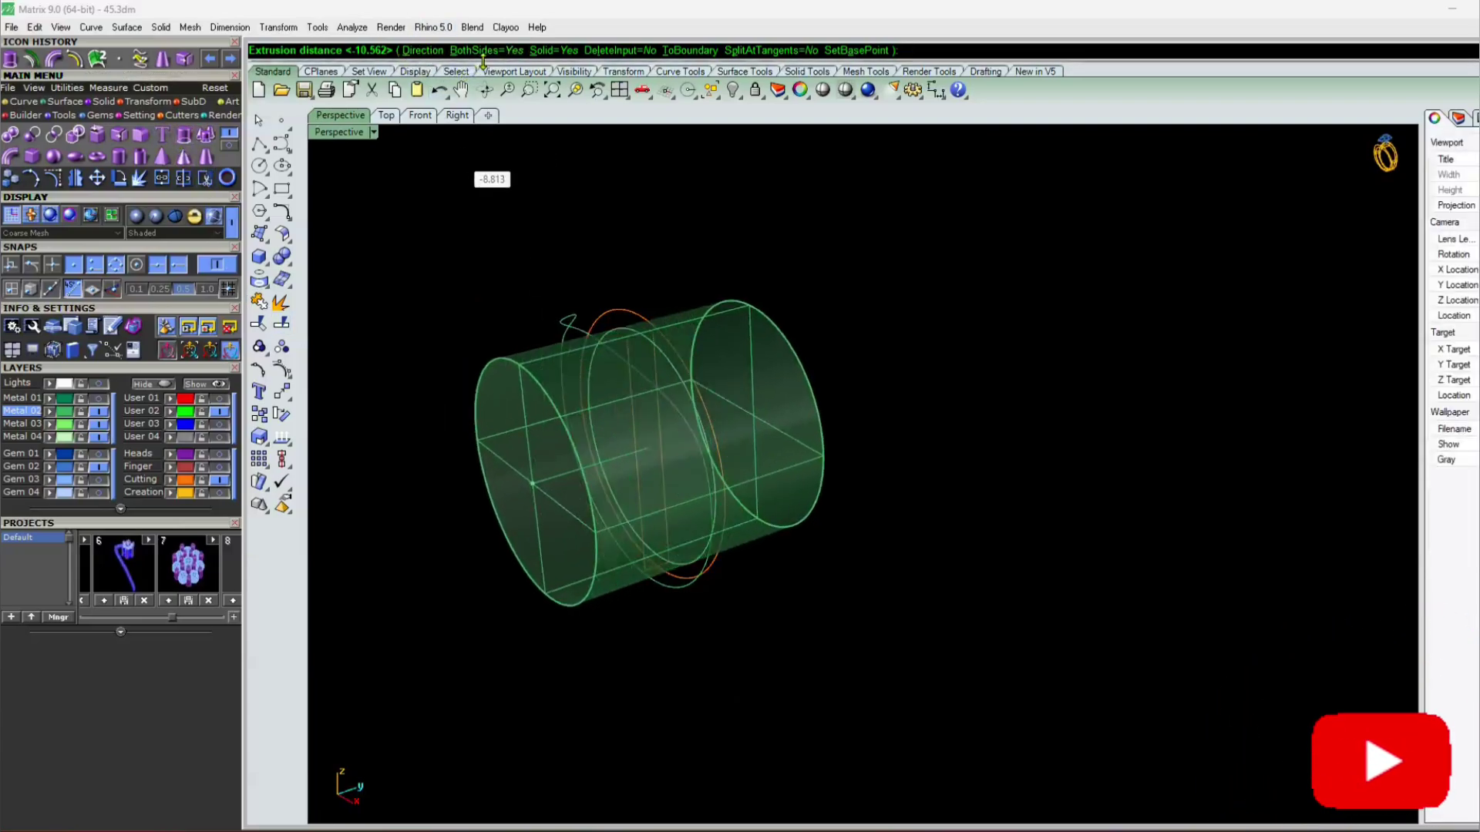
pyautogui.click(553, 51)
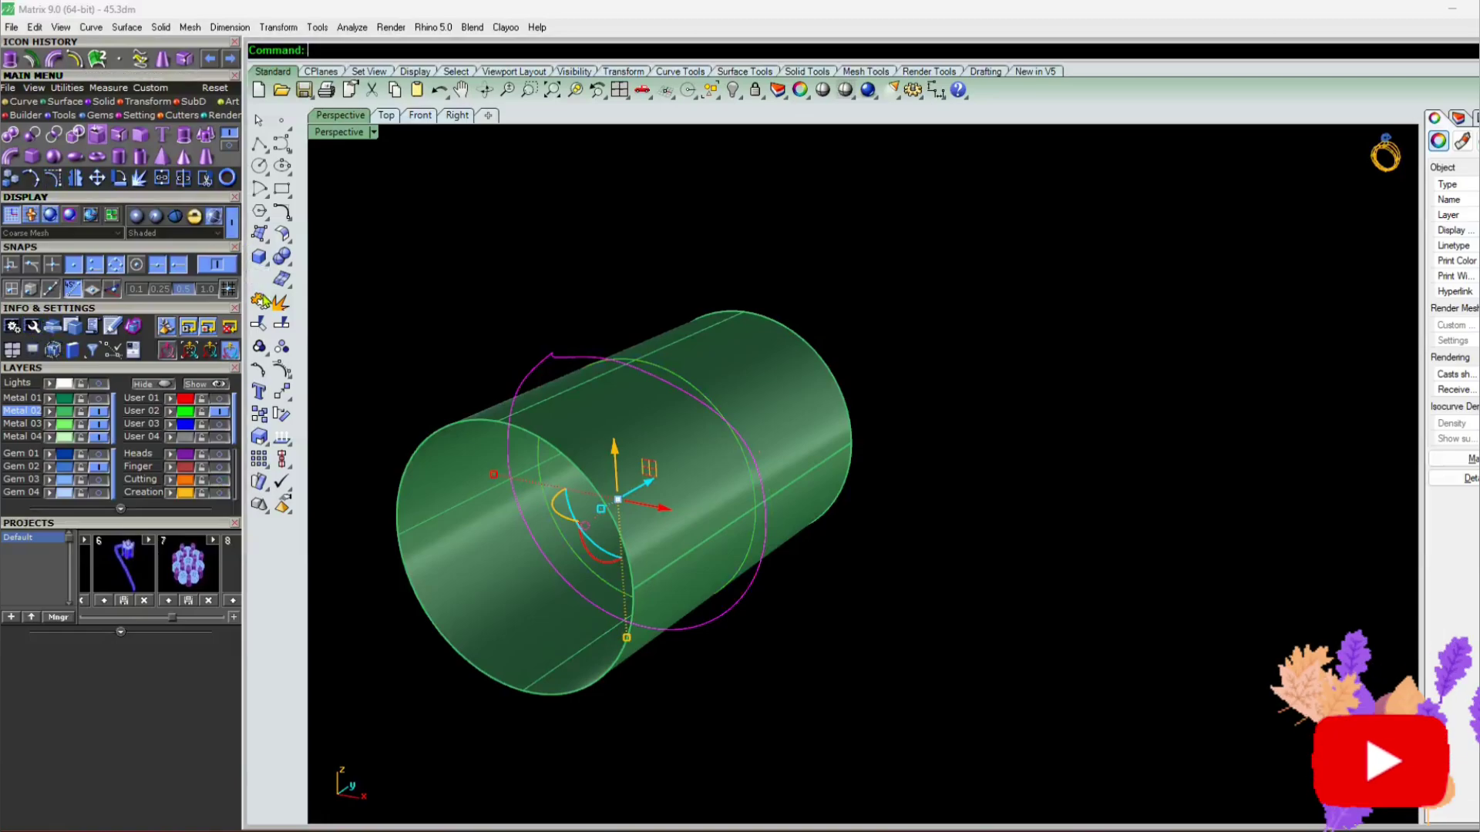
# Pull the ring-side outline curve onto the cylinder surface and hide the cylinder
pyautogui.click(261, 281)
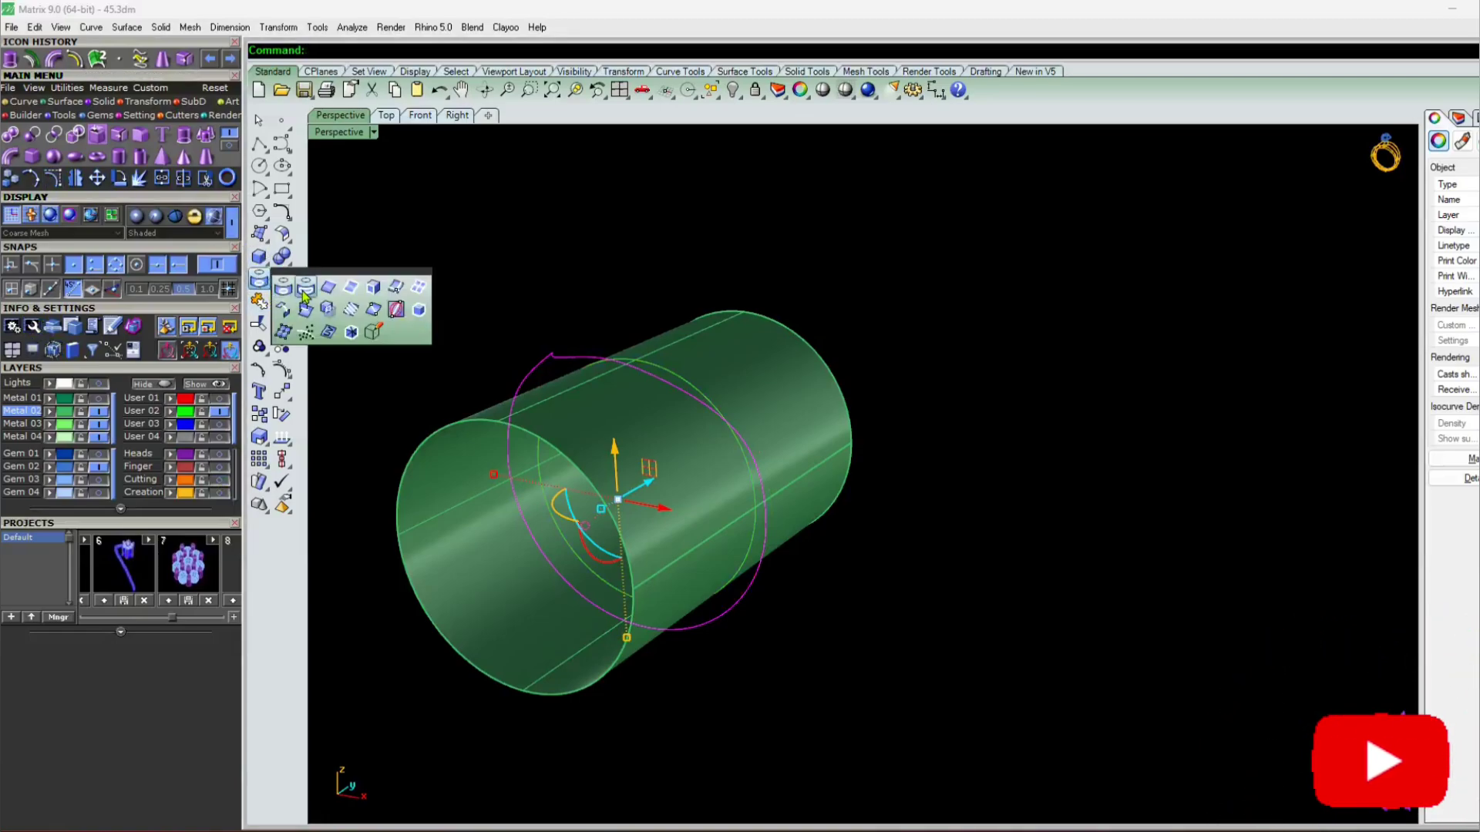
pyautogui.click(305, 289)
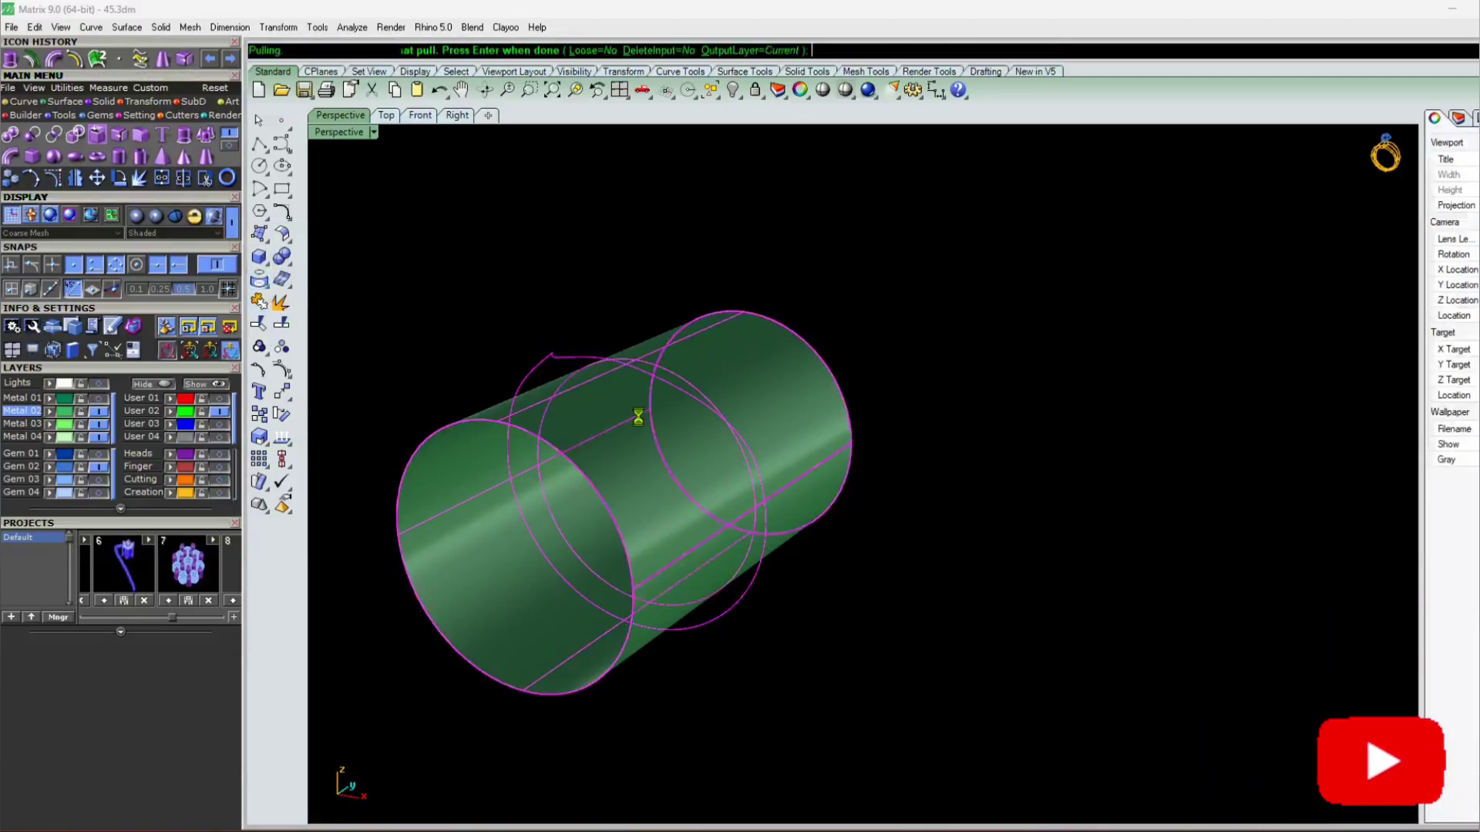
pyautogui.click(158, 385)
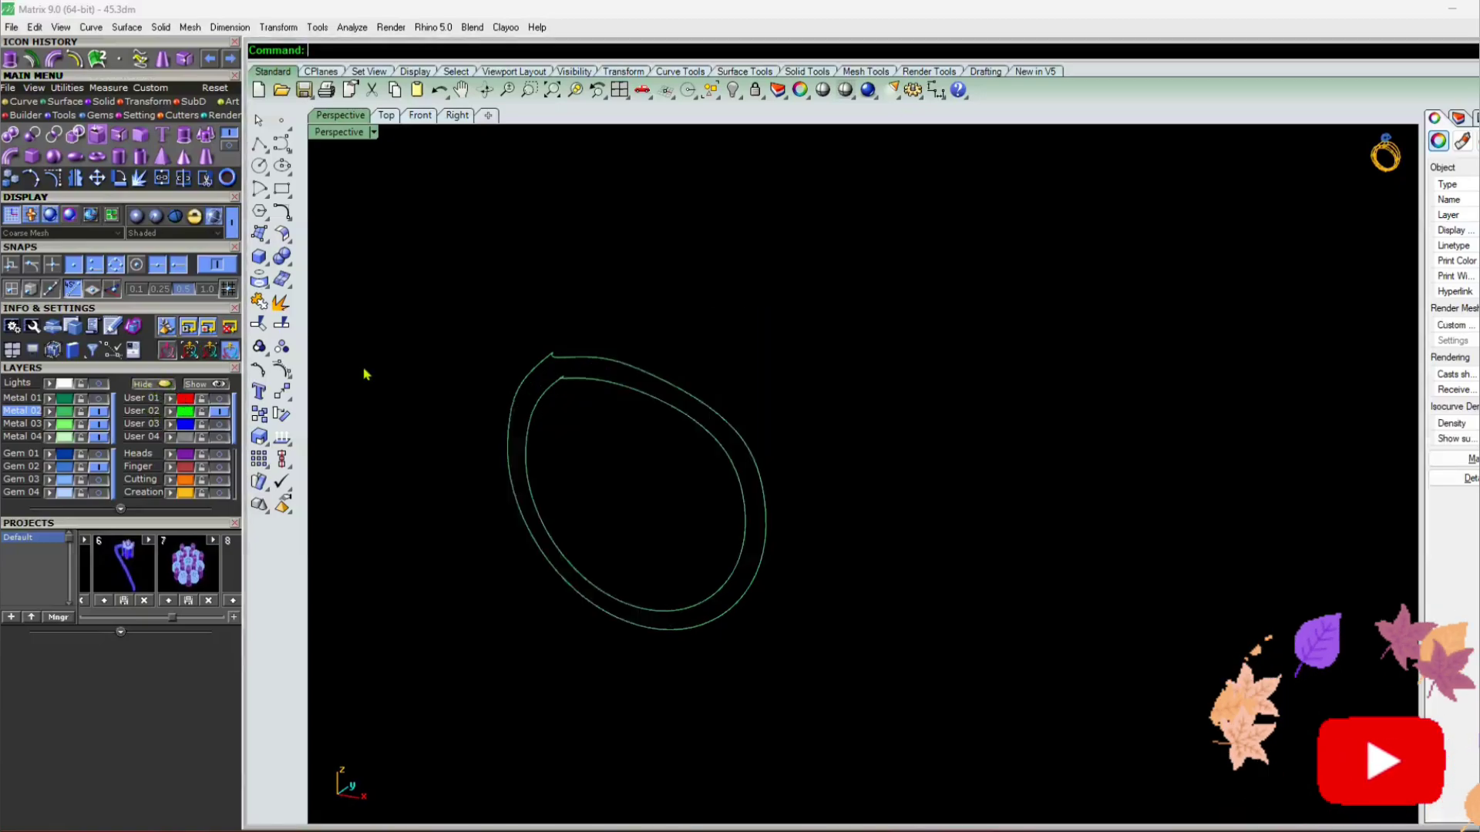
# Check the pulled inner curve against the ring with the Metal 01 layer shown, and undo the last two changes
pyautogui.click(593, 381)
pyautogui.moveTo(618, 439); pyautogui.dragTo(587, 424, button='right')
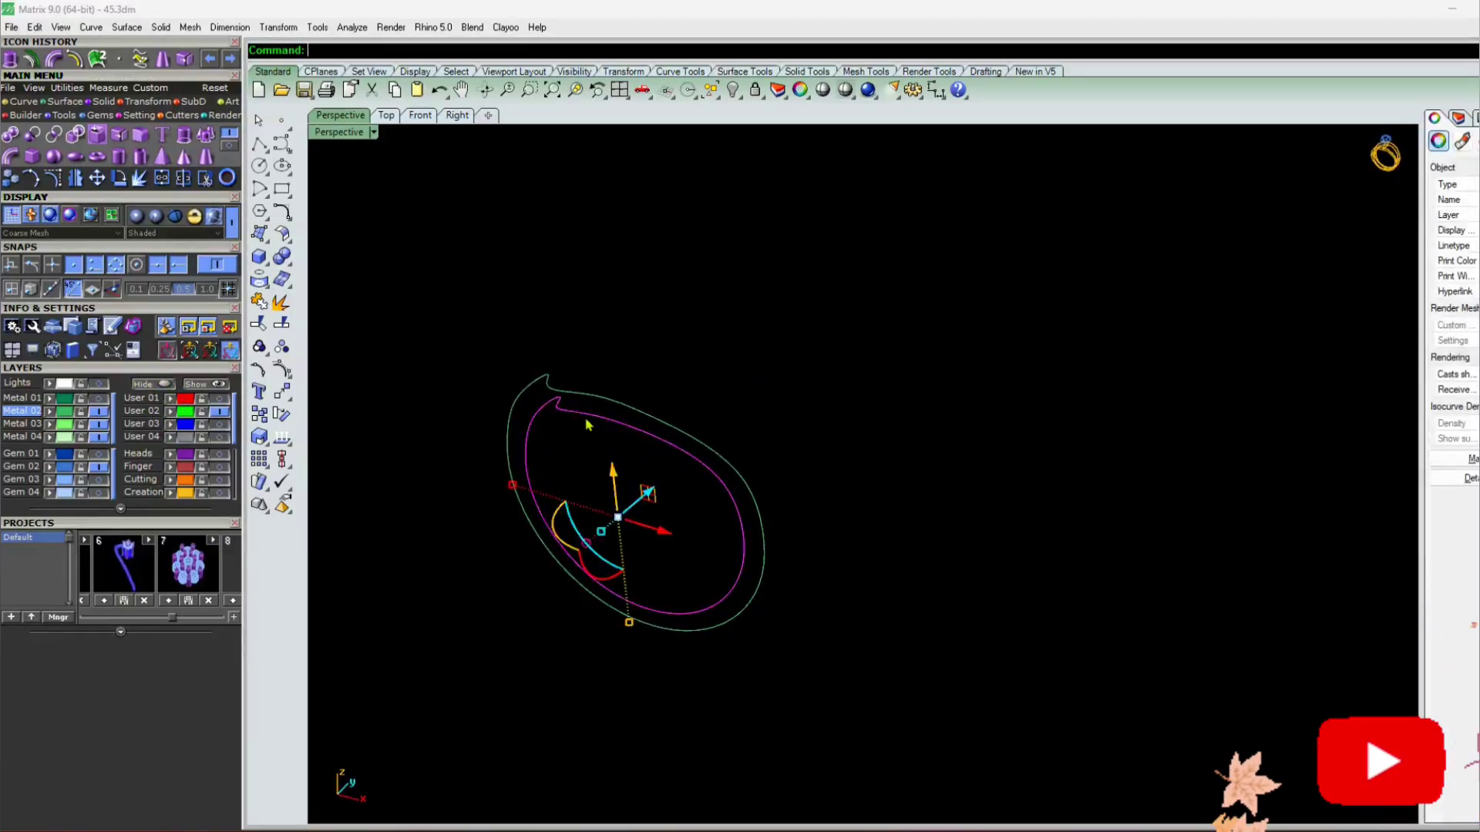
pyautogui.click(98, 399)
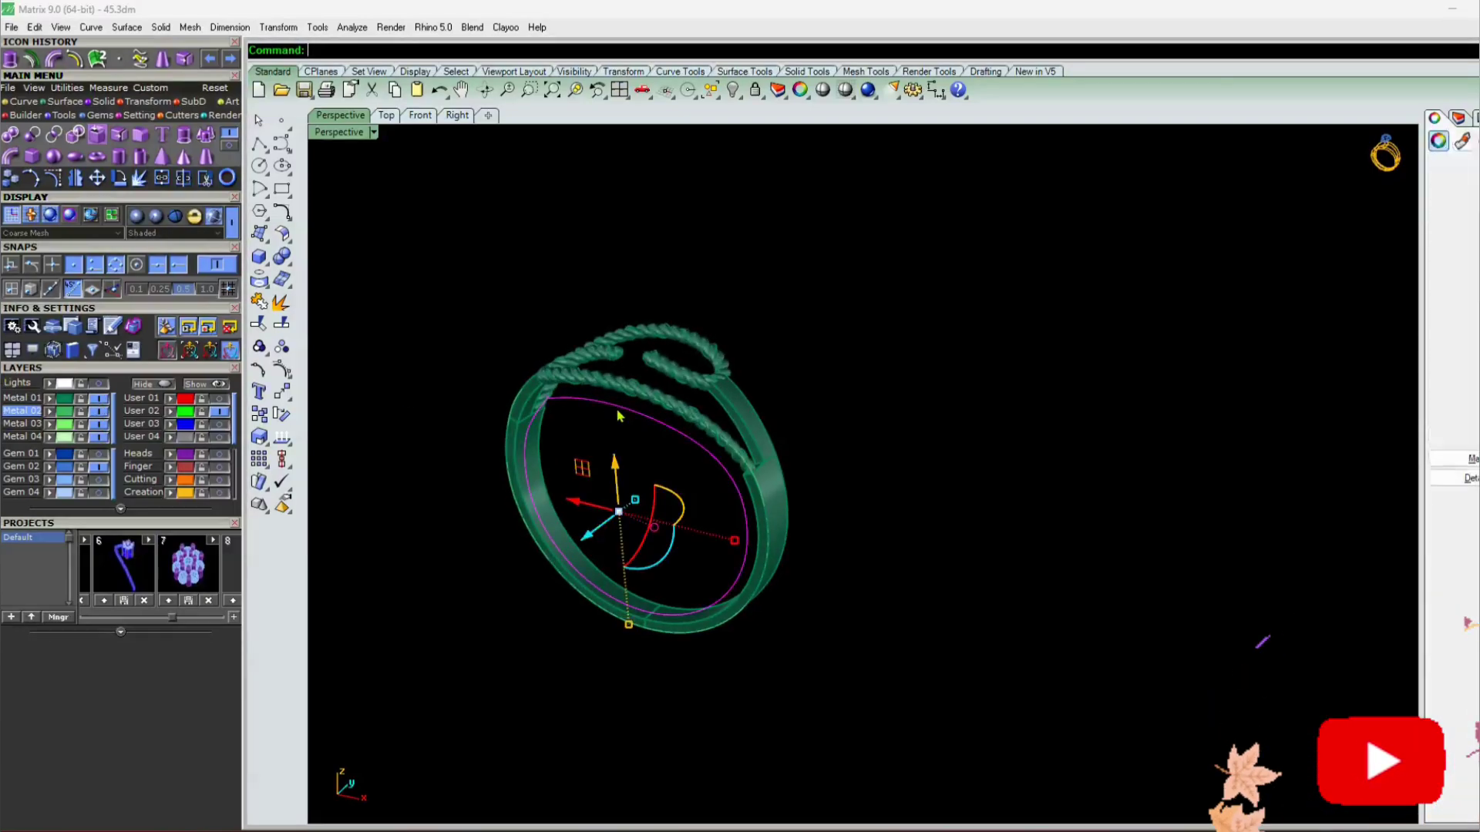
pyautogui.scroll(3, 616, 407)
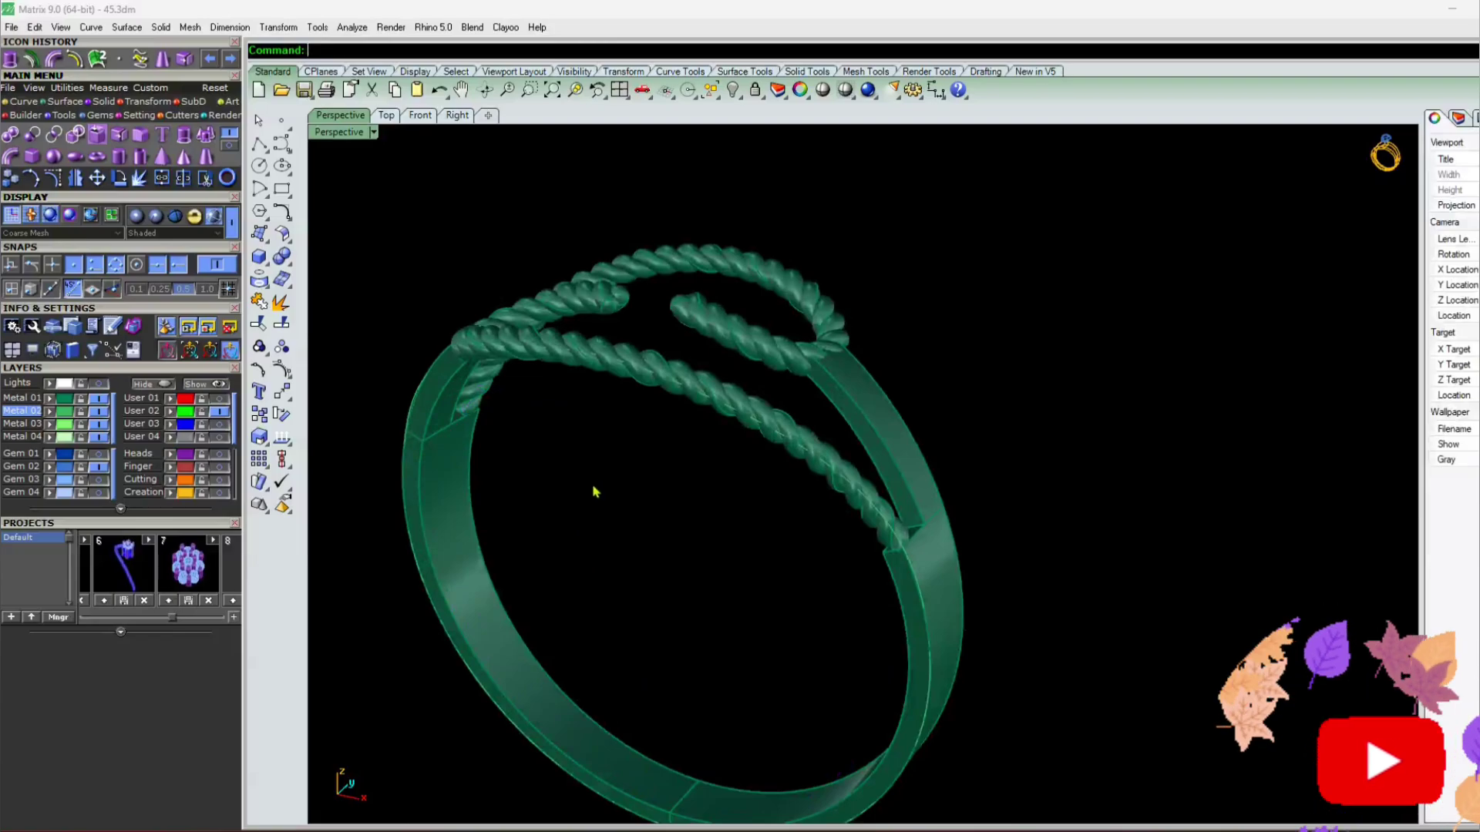
pyautogui.hotkey('ctrl', 'z')
pyautogui.hotkey('ctrl', 'z')
pyautogui.moveTo(595, 491); pyautogui.dragTo(596, 402, button='right')
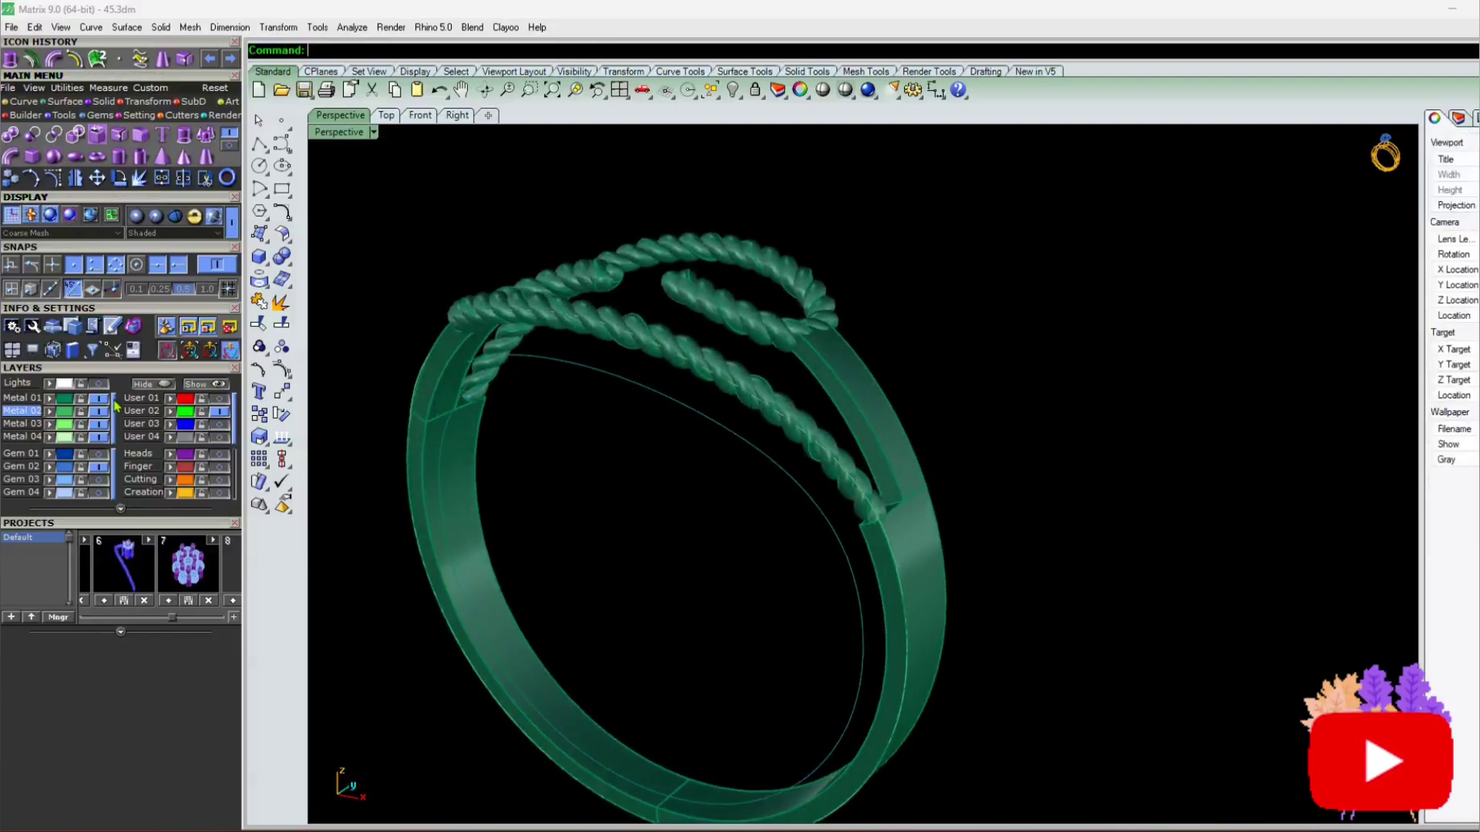
pyautogui.click(629, 375)
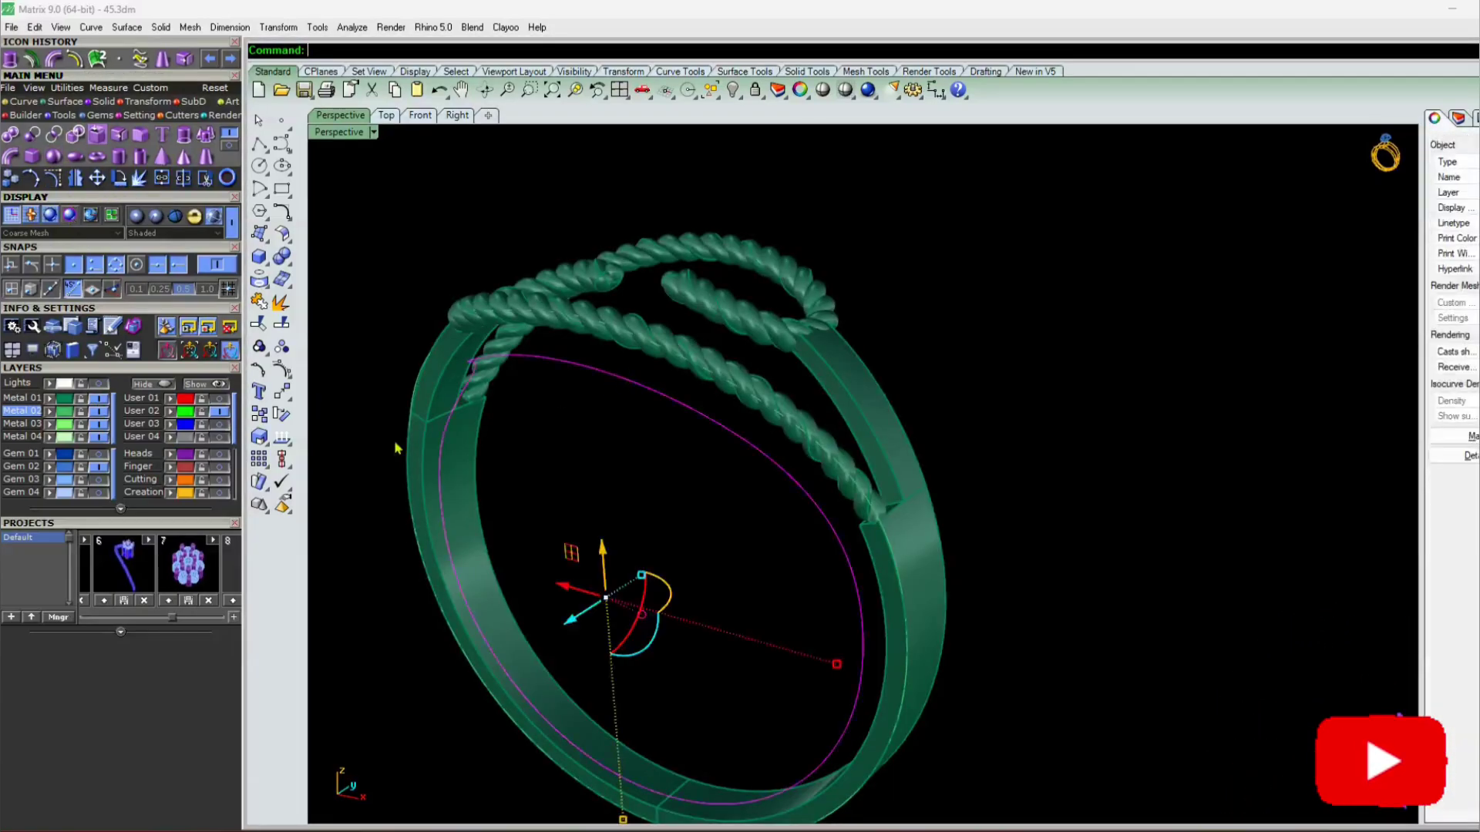
# Hide the Metal 01 layer and draw a short line joining the outer and inner outline curves at the ring's bottom
pyautogui.click(99, 398)
pyautogui.moveTo(531, 454); pyautogui.dragTo(628, 423, button='right')
pyautogui.scroll(-5, 636, 420)
pyautogui.click(637, 555)
pyautogui.scroll(5, 638, 560)
pyautogui.write('L')
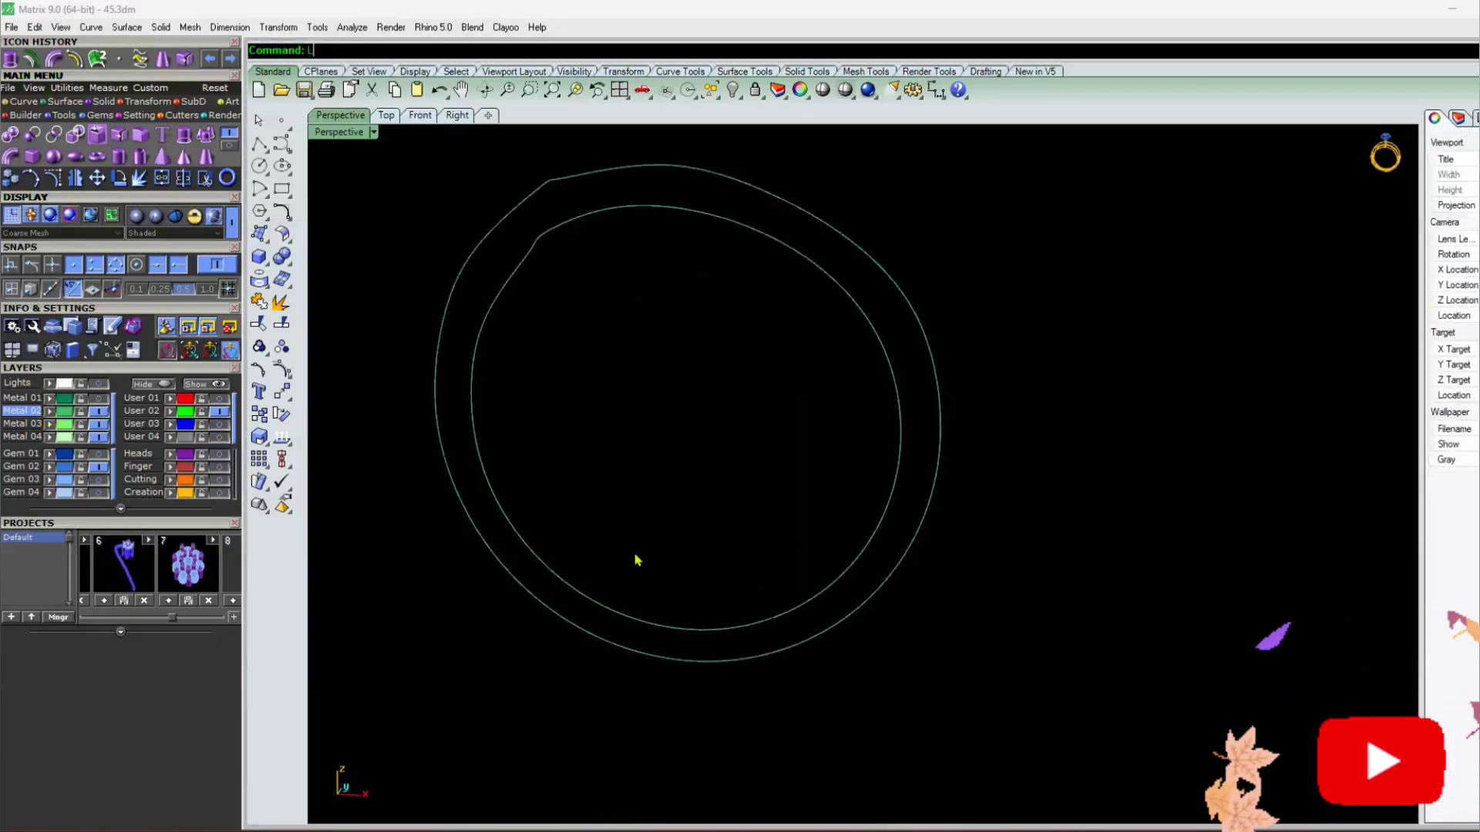
pyautogui.click(691, 661)
pyautogui.click(691, 632)
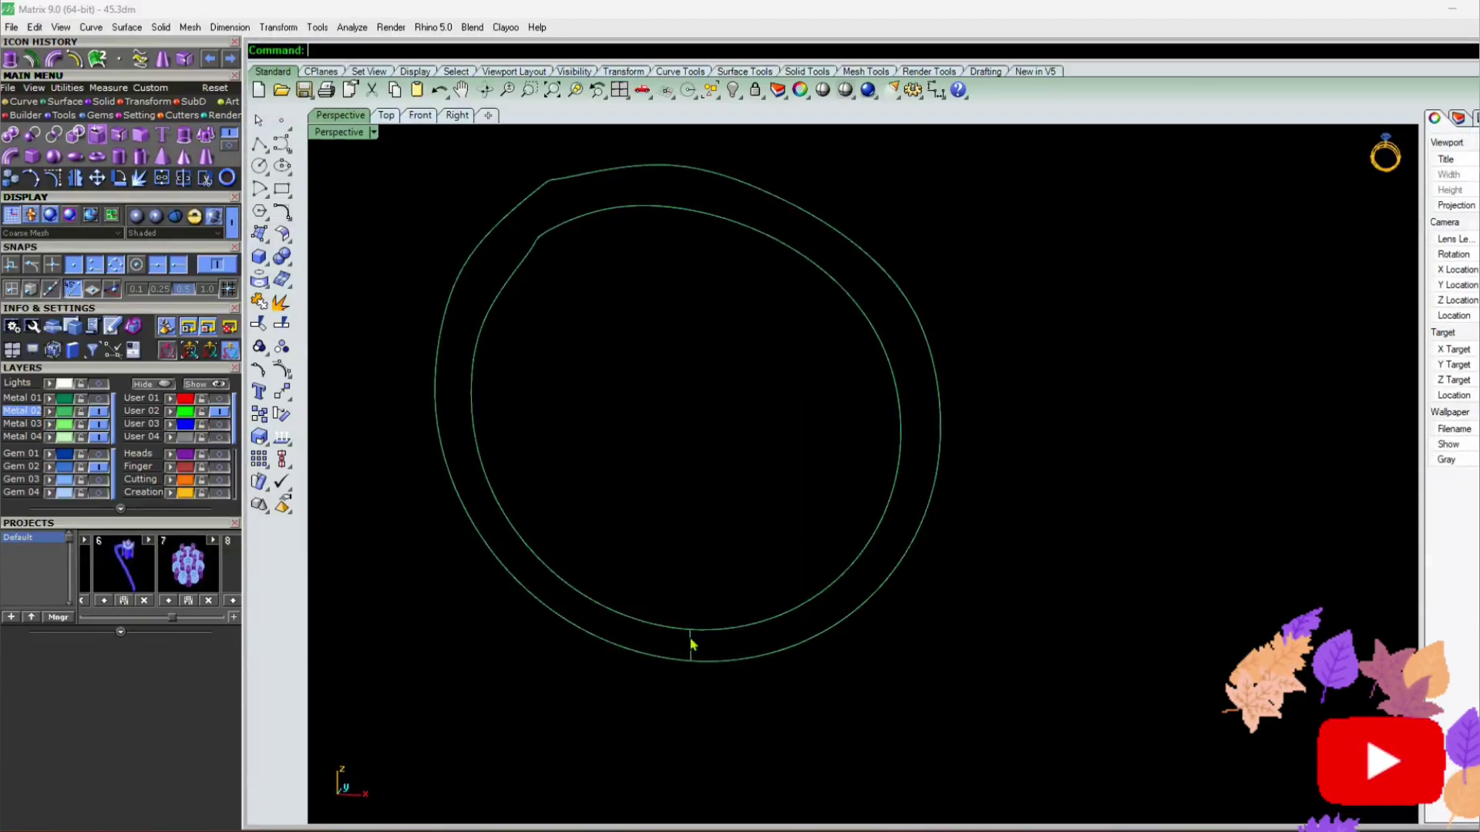
# Sweep the short connecting line along the inner and outer outline curves as two rails to form a flat side surface
pyautogui.click(97, 60)
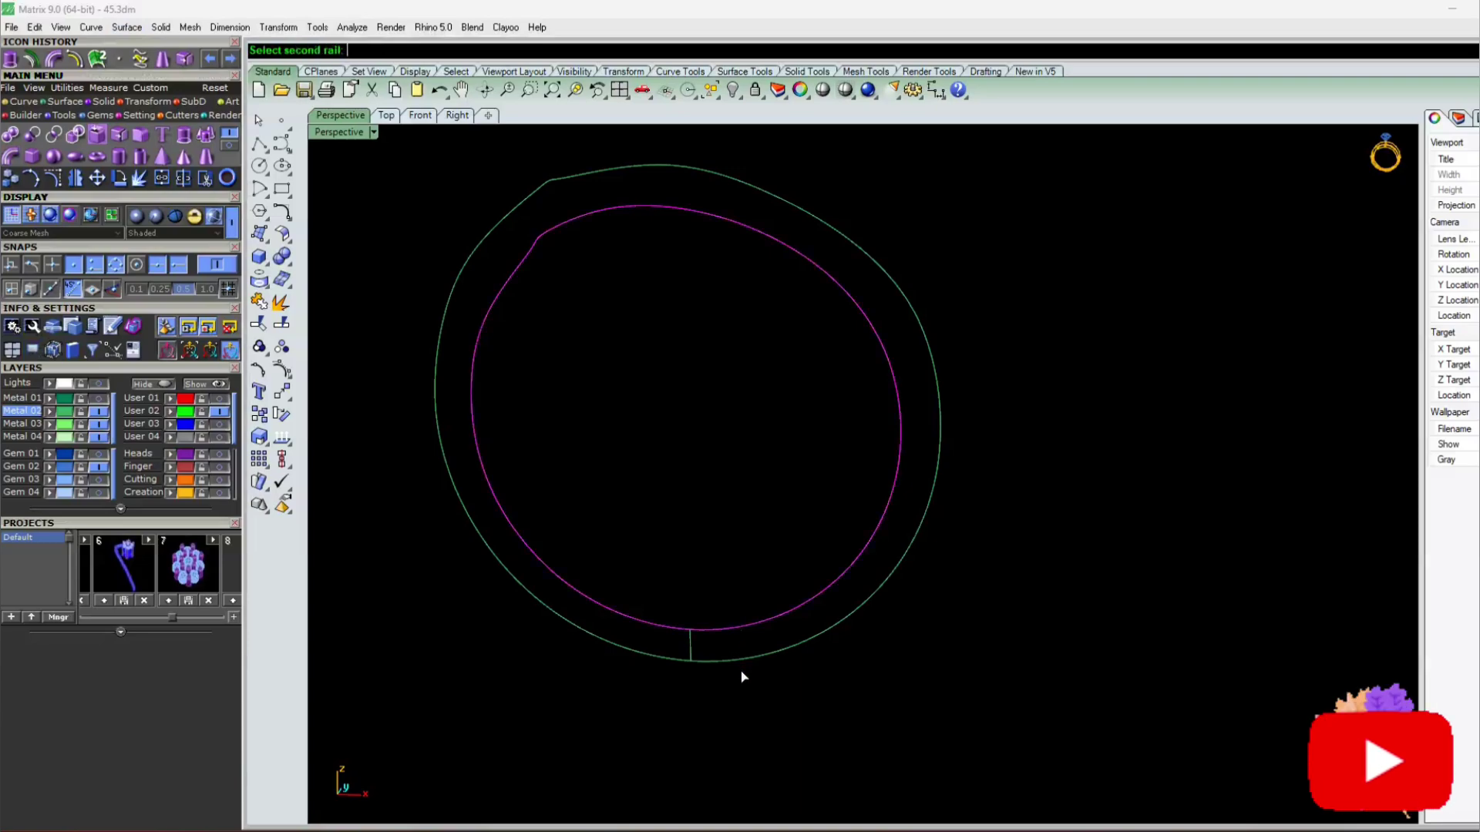
pyautogui.click(705, 660)
pyautogui.click(689, 635)
pyautogui.press('Return')
pyautogui.press('Return')
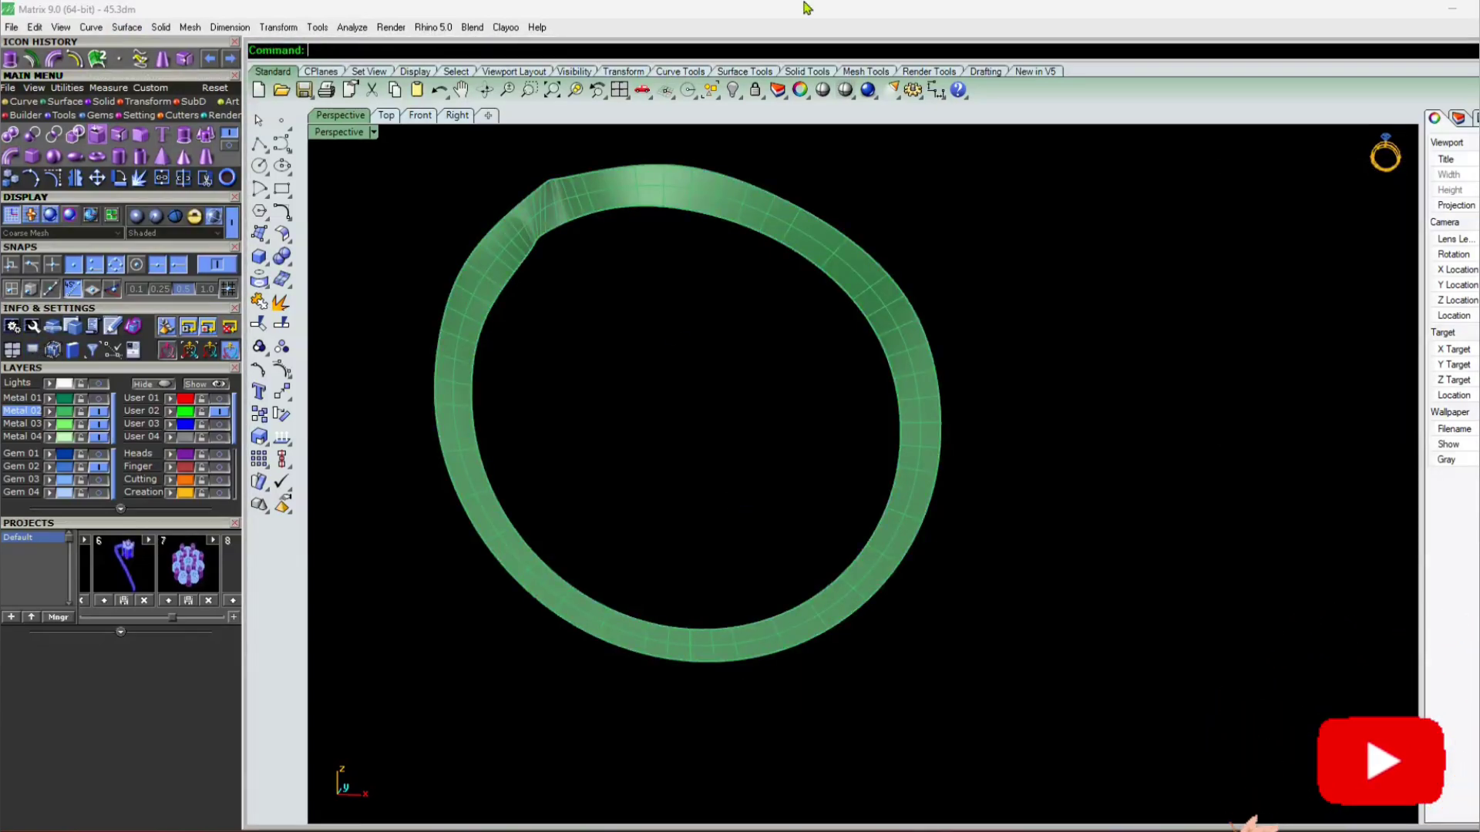
# Offset the swept side surface into a one-sided solid with a distance of 0.5, deleting the input surface
pyautogui.moveTo(498, 178); pyautogui.dragTo(521, 502, button='right')
pyautogui.click(748, 288)
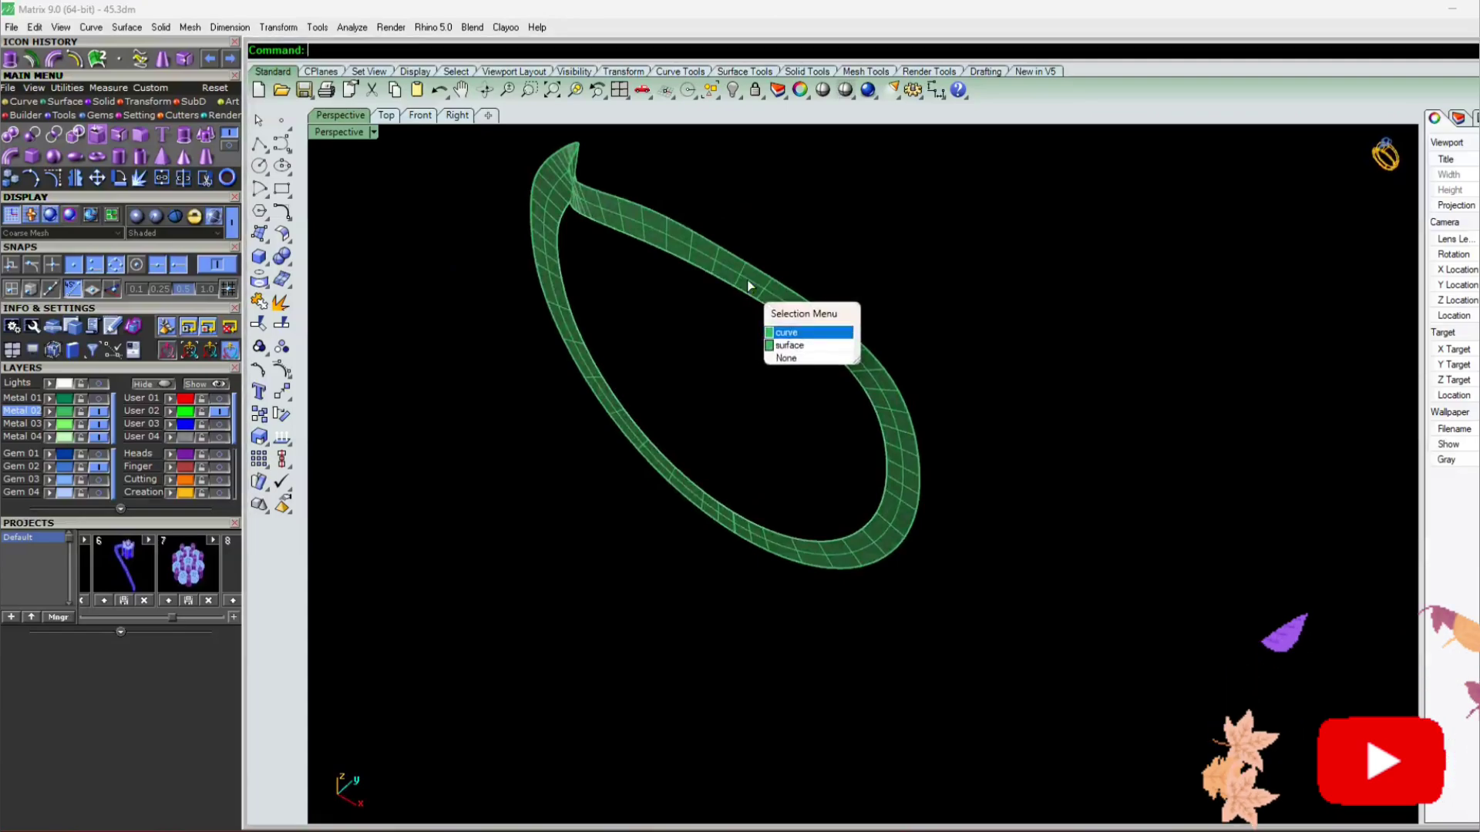
pyautogui.click(785, 345)
pyautogui.press('Return')
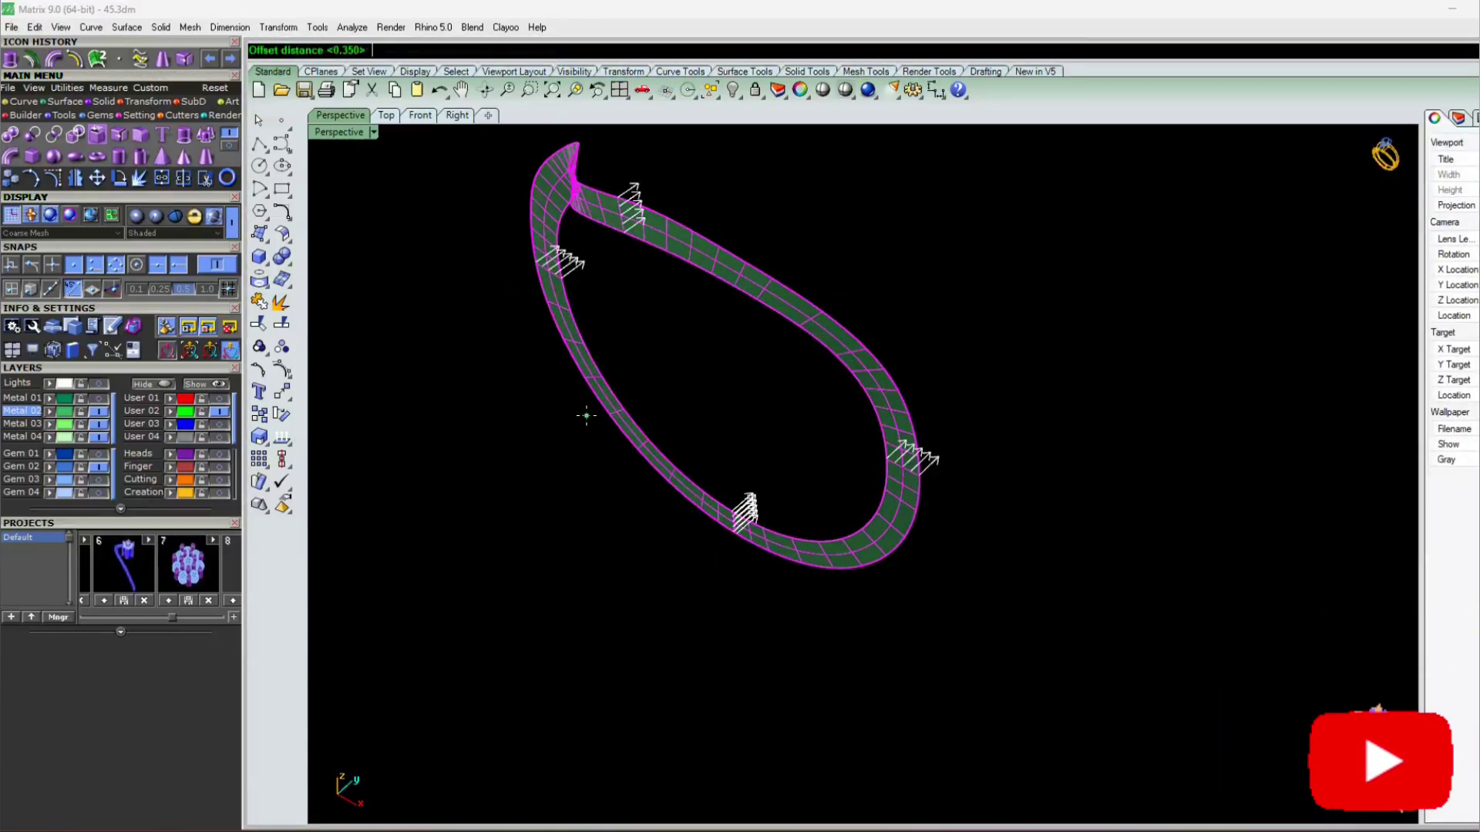
pyautogui.write('5')
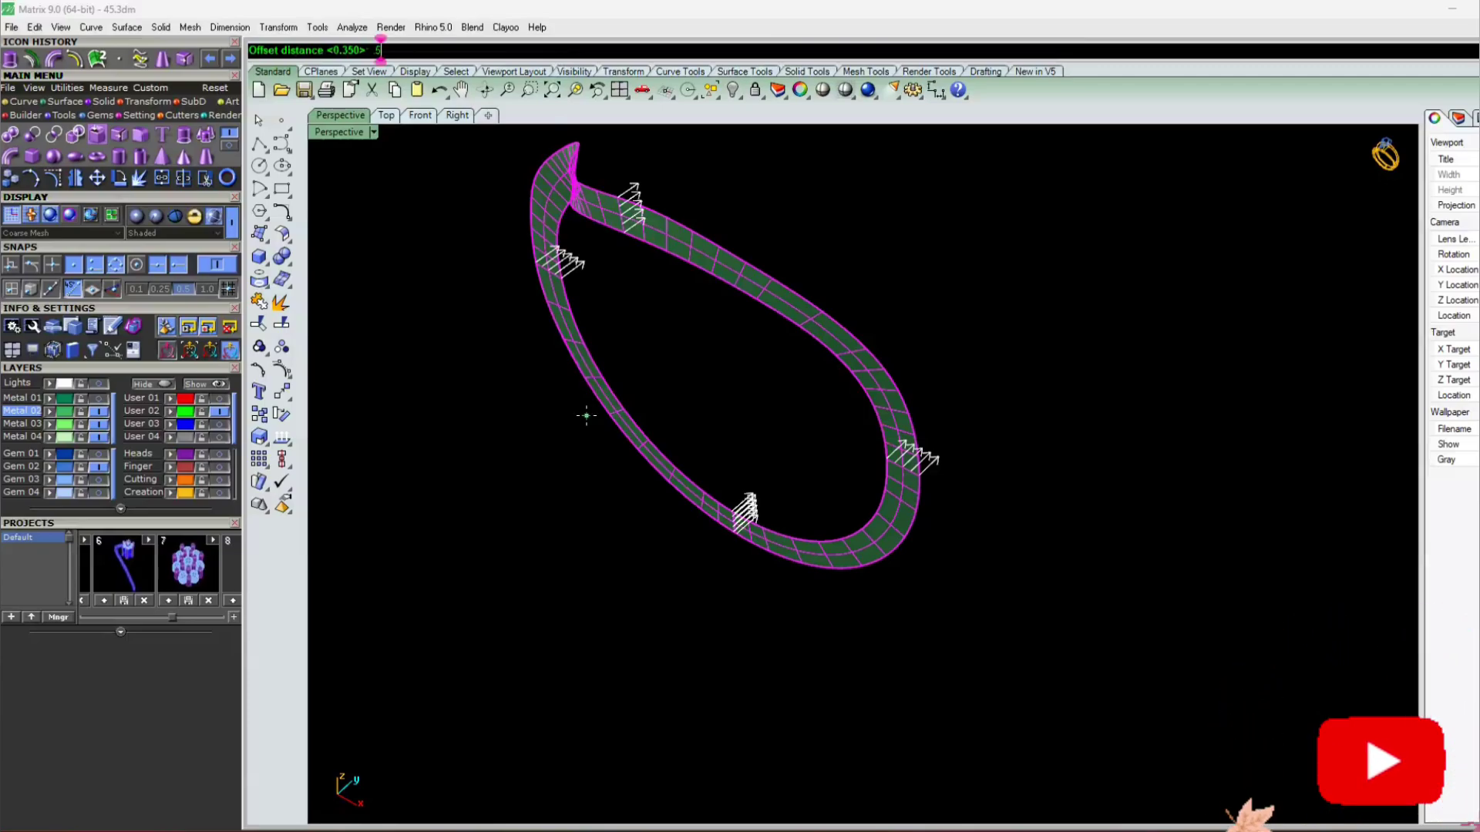
pyautogui.press('Return')
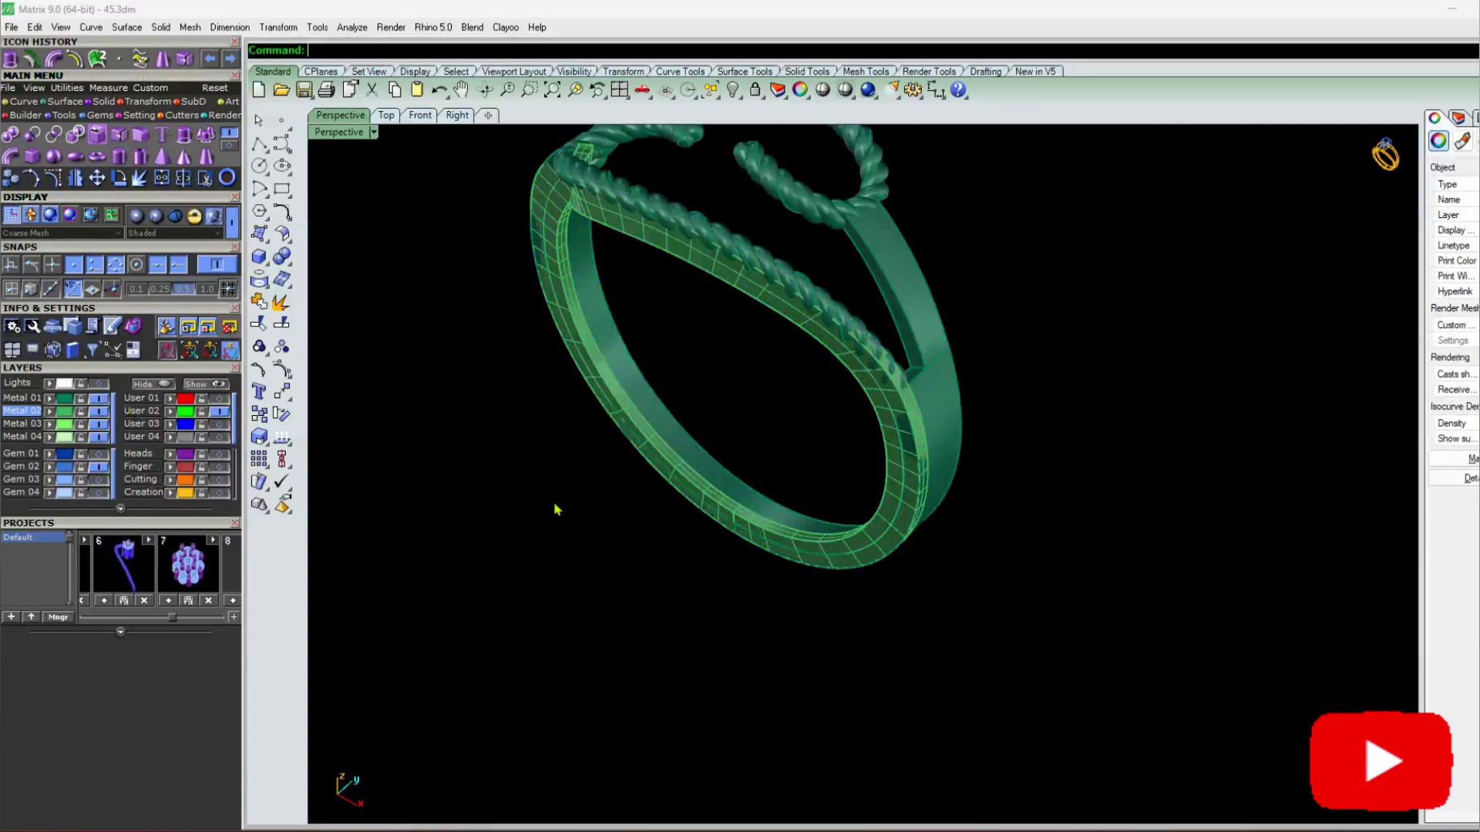
pyautogui.scroll(5, 746, 459)
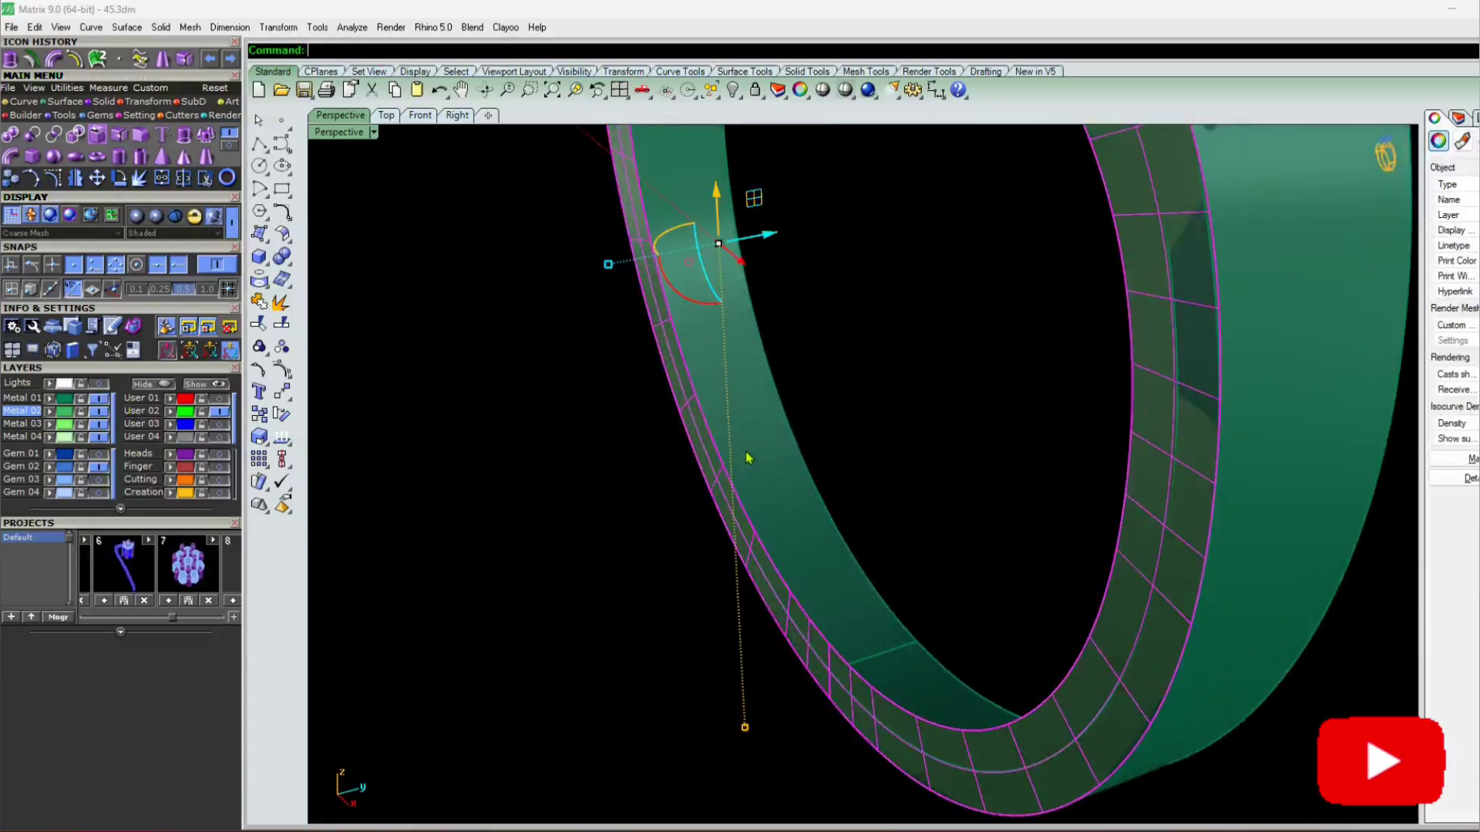
pyautogui.press('Return')
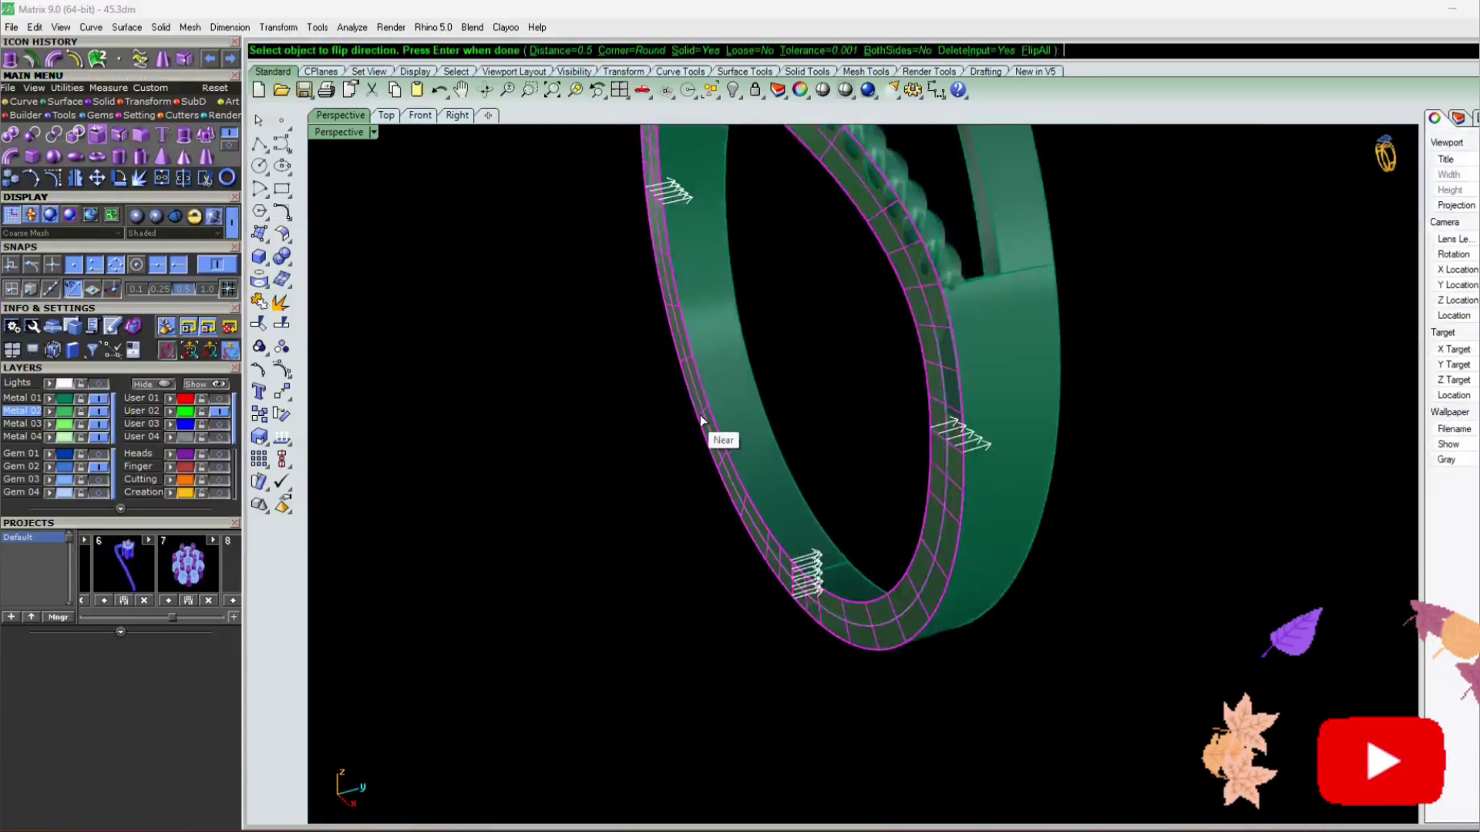
pyautogui.click(701, 420)
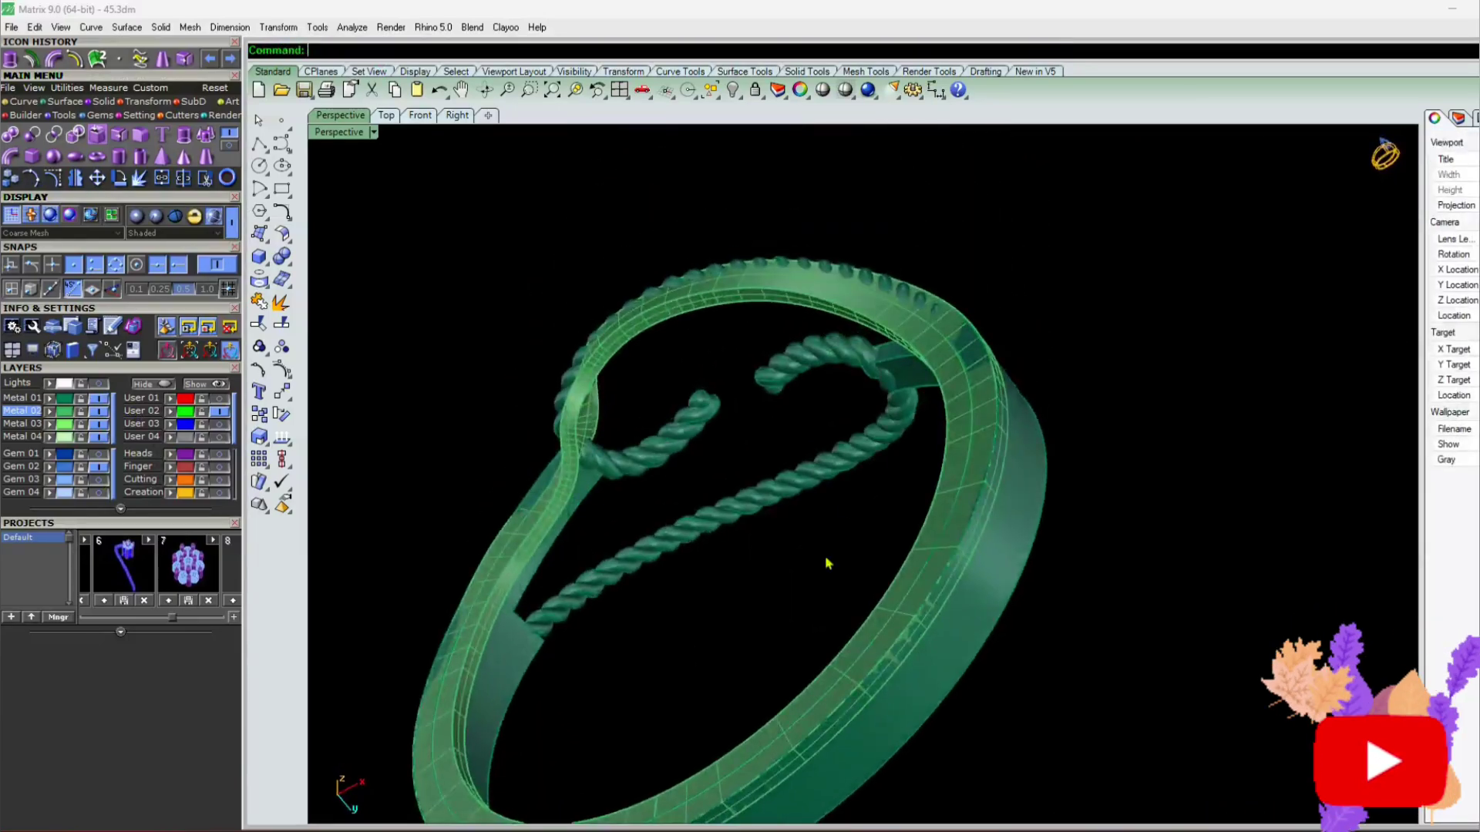
# Inspect how the new side rim solid meets the band and rope from several angles, and select the rim
pyautogui.scroll(5, 854, 427)
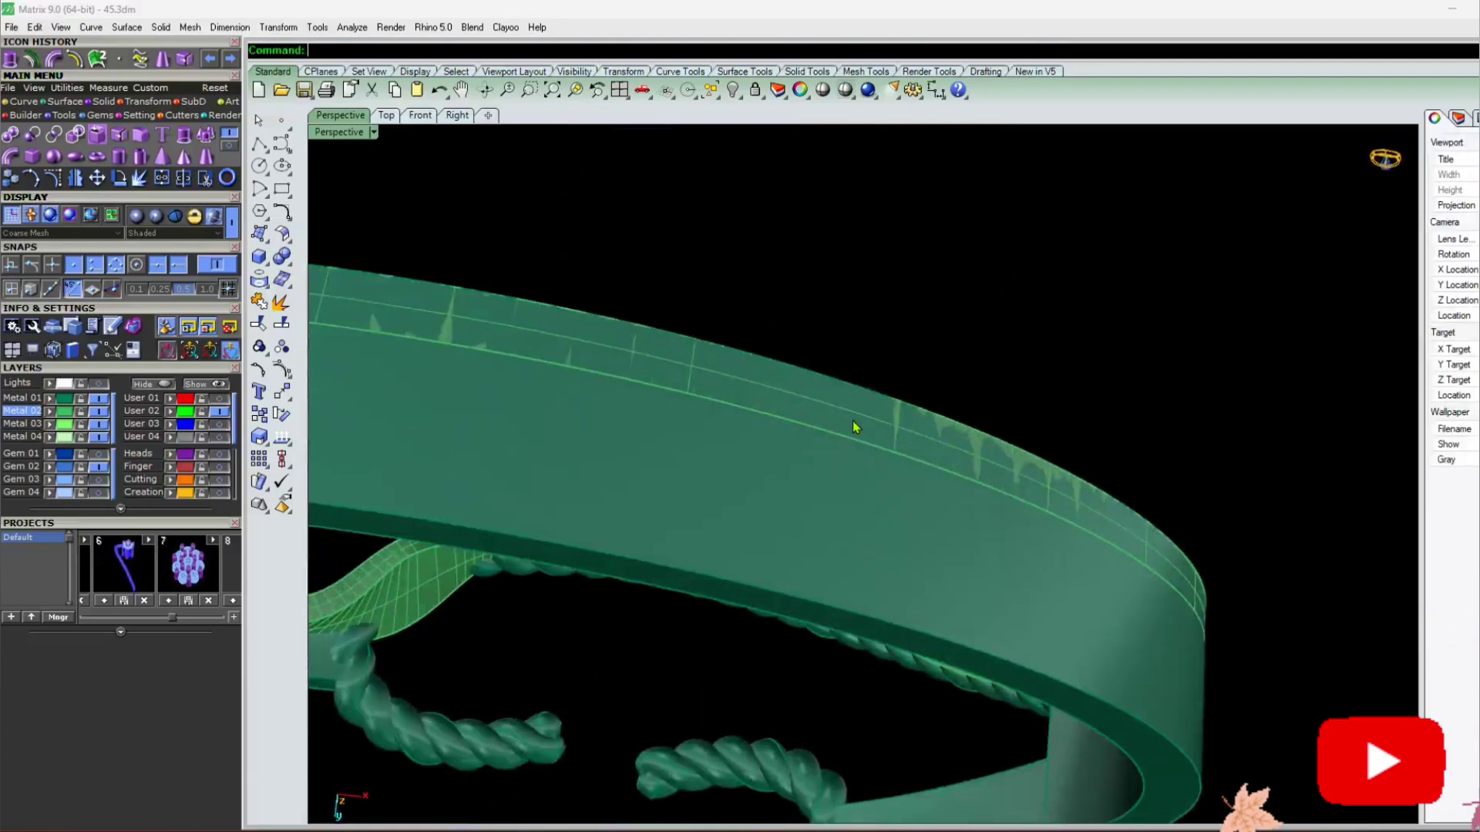
pyautogui.scroll(-6, 853, 427)
pyautogui.moveTo(853, 427); pyautogui.dragTo(617, 303, button='right')
pyautogui.scroll(5, 617, 304)
pyautogui.scroll(-6, 565, 586)
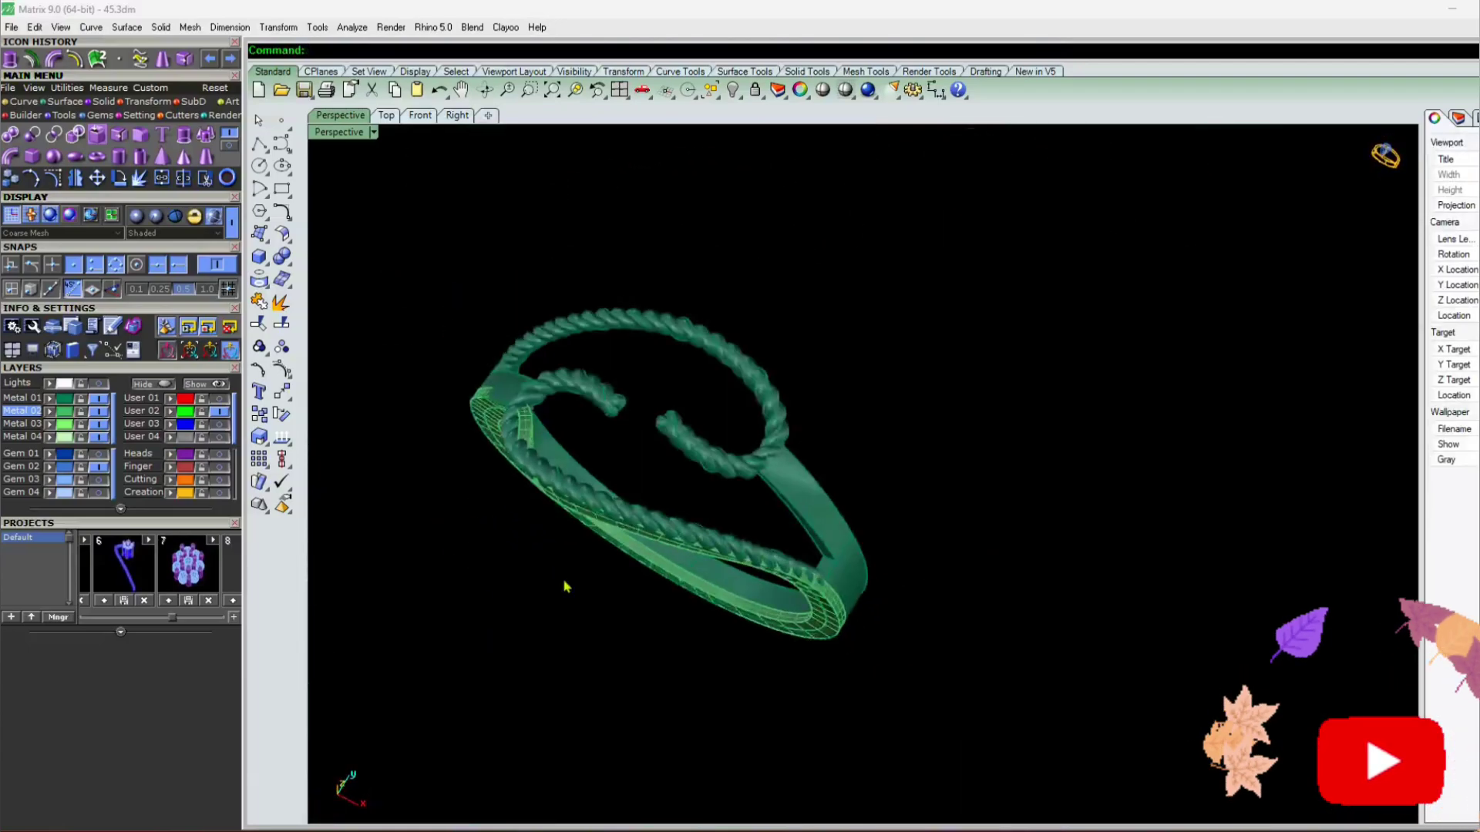
pyautogui.moveTo(565, 587); pyautogui.dragTo(472, 500, button='right')
pyautogui.moveTo(608, 507); pyautogui.dragTo(626, 416, button='right')
pyautogui.scroll(6, 626, 270)
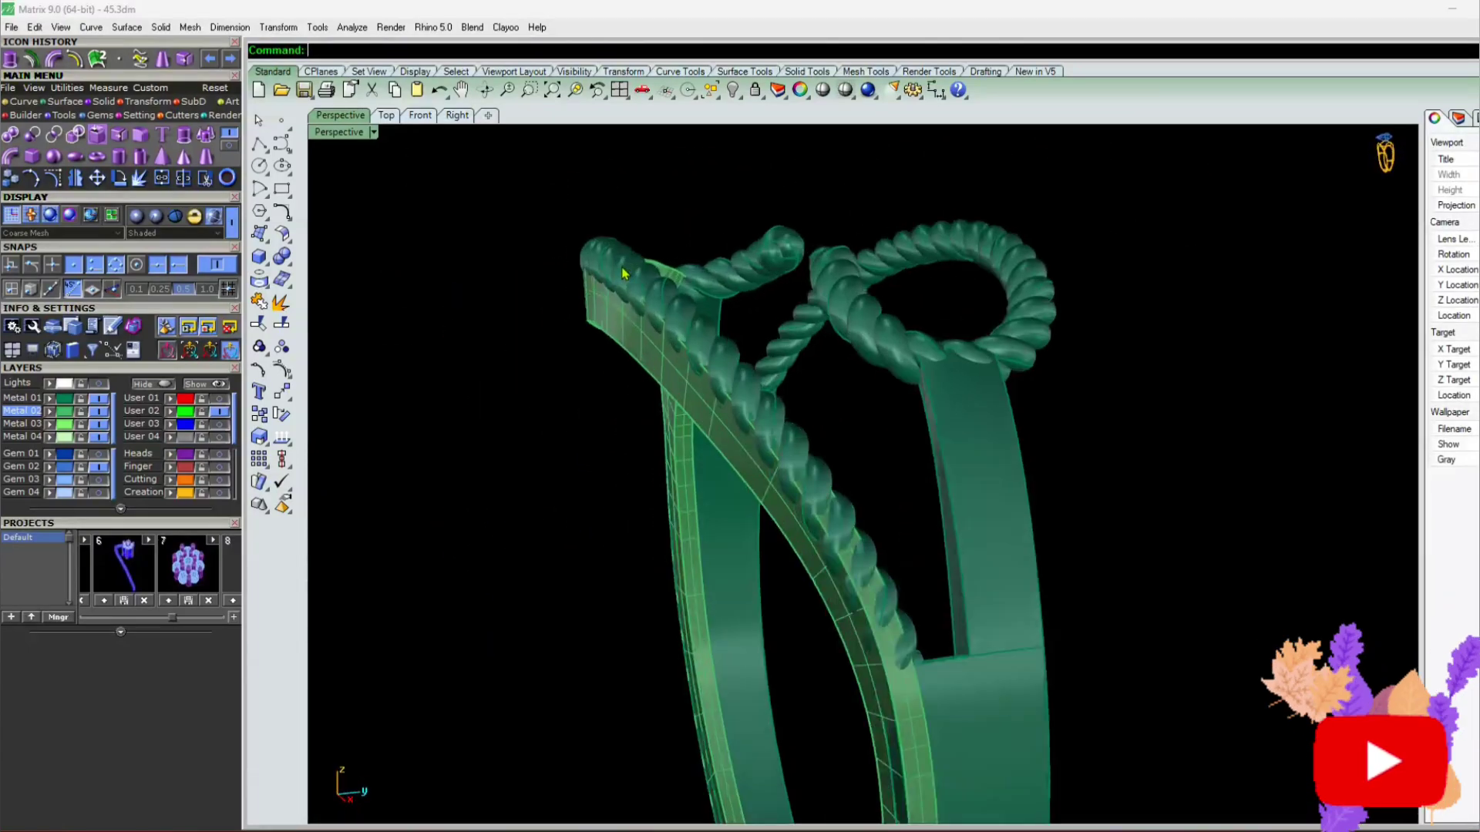
pyautogui.moveTo(626, 270); pyautogui.dragTo(651, 389, button='right')
pyautogui.scroll(-5, 697, 354)
pyautogui.click(651, 389)
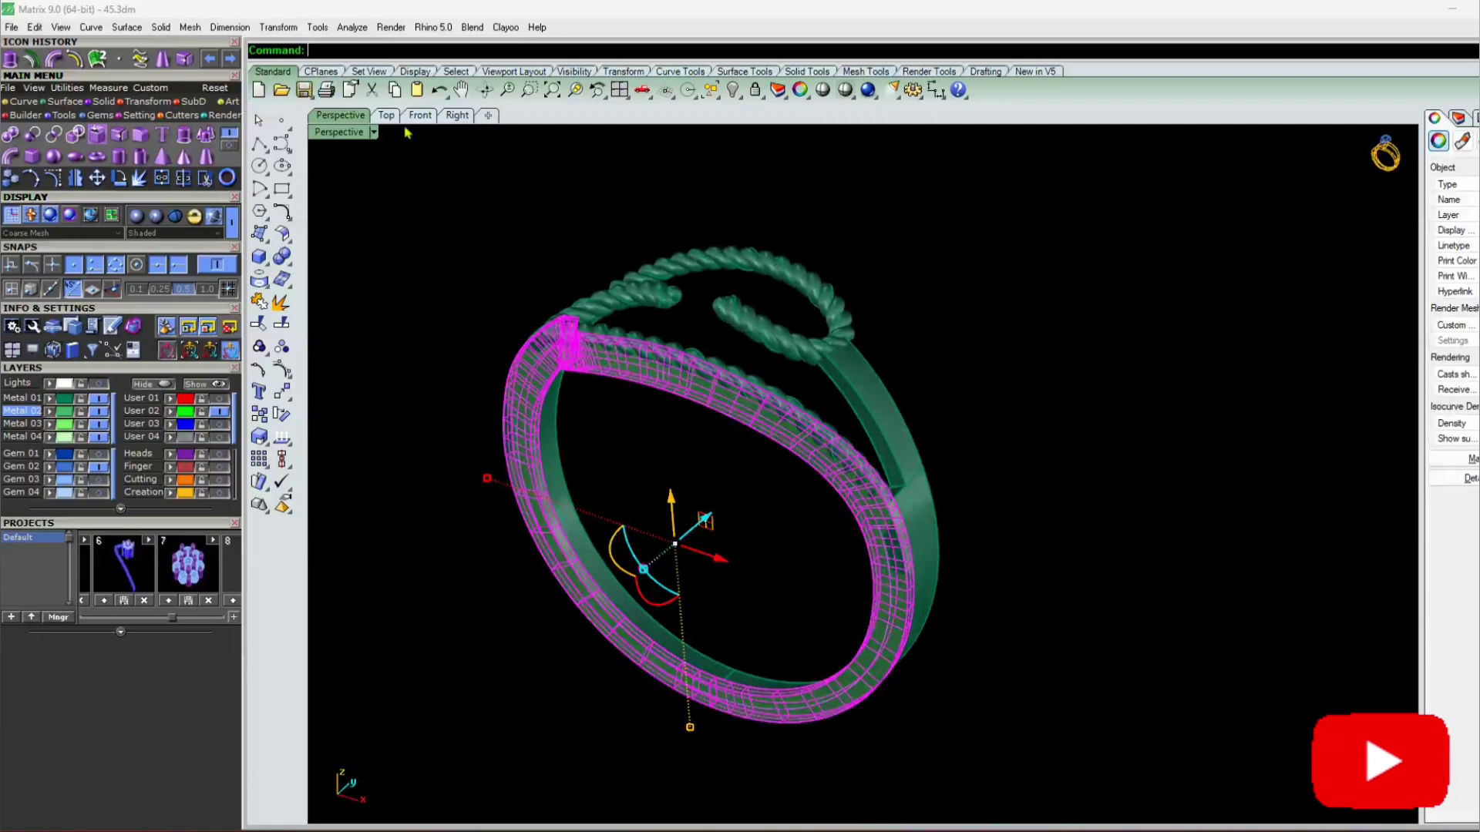
# Rotate a copy of the selected side rim by a half turn about the origin, in plan, onto the opposite side of the band
pyautogui.click(386, 115)
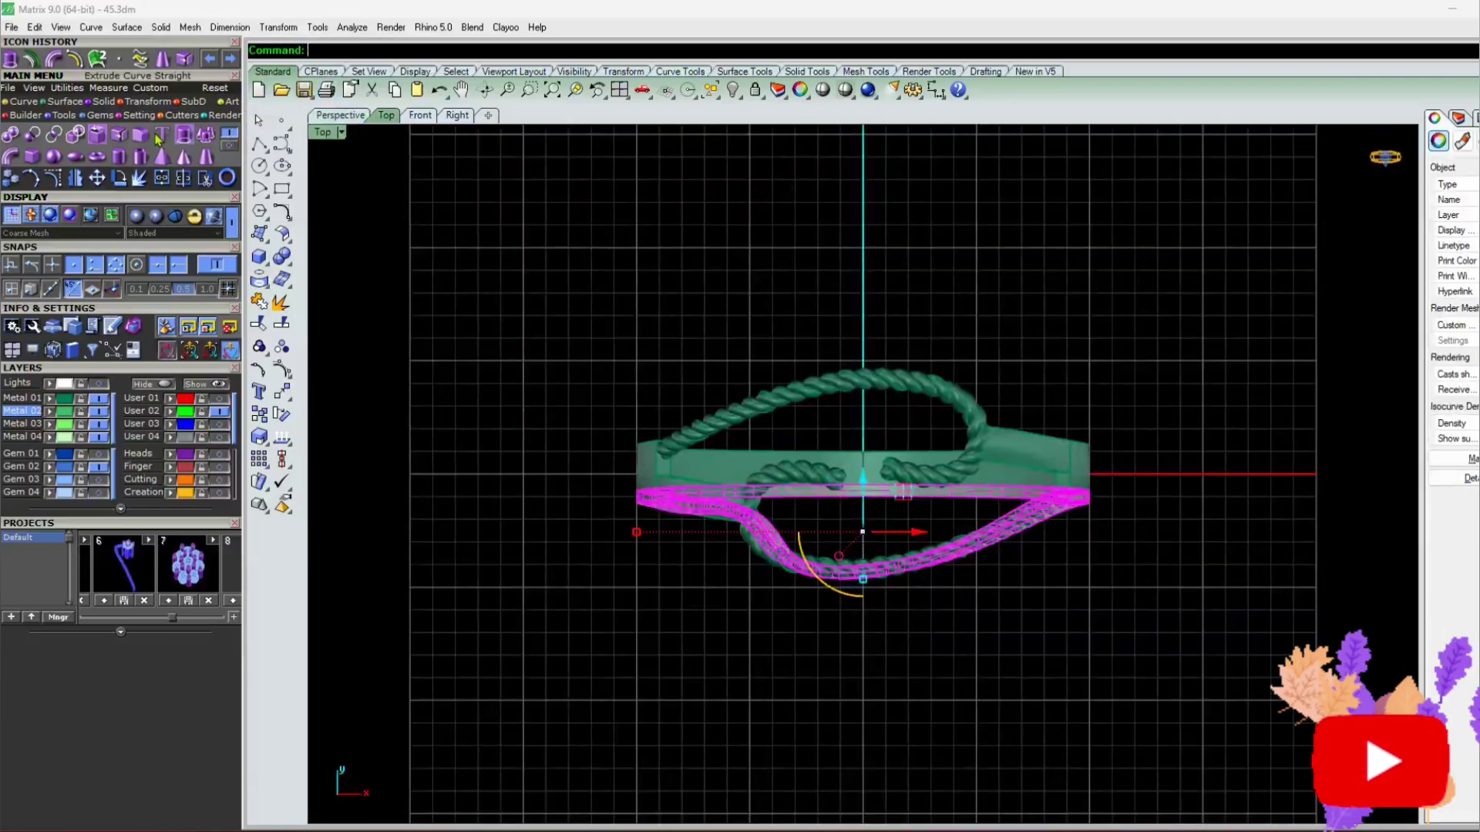
pyautogui.rightClick(120, 179)
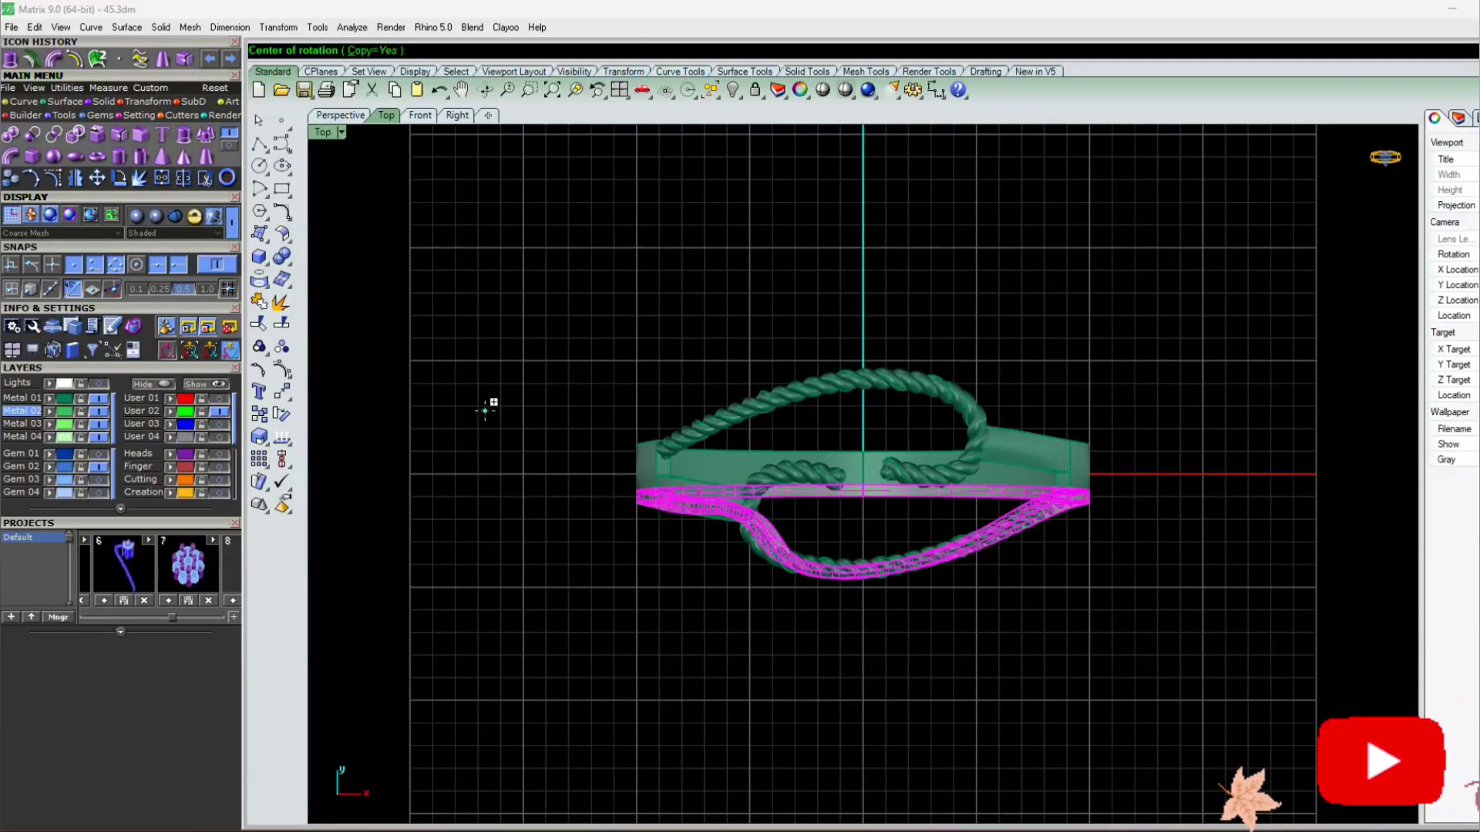
pyautogui.write('0')
pyautogui.press('Return')
pyautogui.click(862, 760)
pyautogui.click(864, 208)
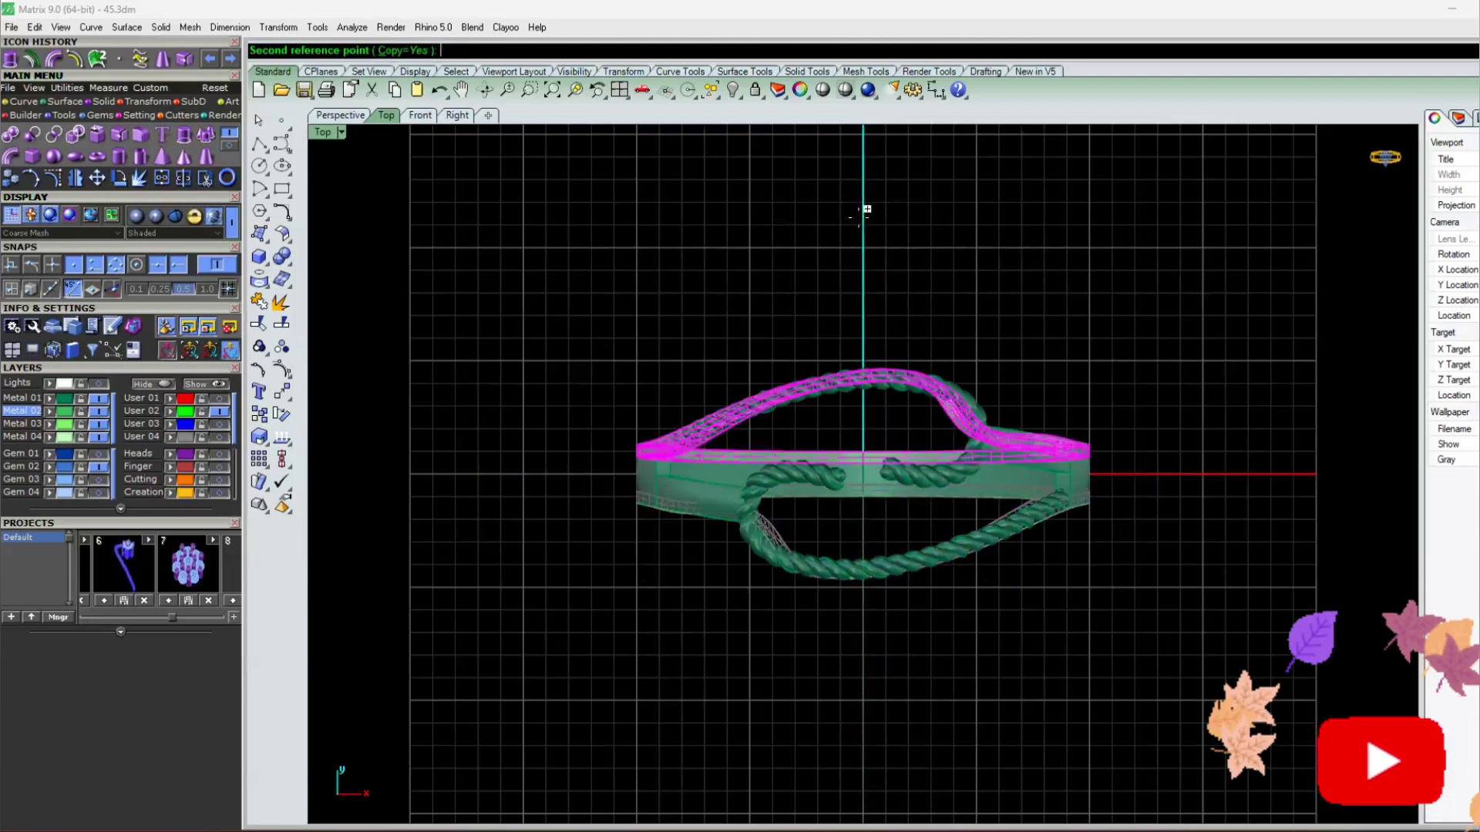
pyautogui.press('Return')
pyautogui.click(340, 115)
pyautogui.click(710, 437)
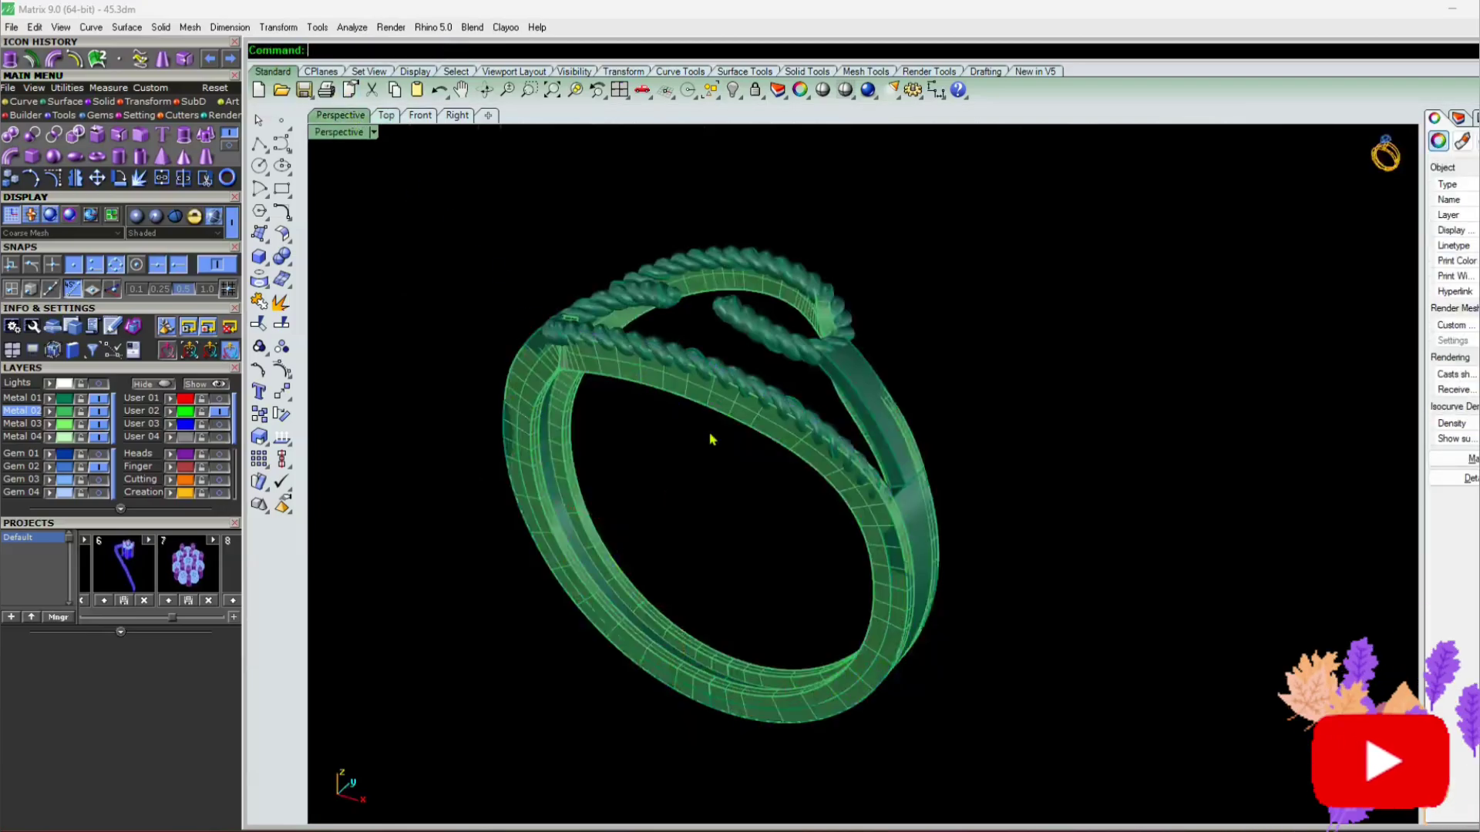
pyautogui.moveTo(710, 437); pyautogui.dragTo(725, 679, button='right')
# Hide the Metal 01 layer and turn off the surface isocurve display on both side rims
pyautogui.click(101, 400)
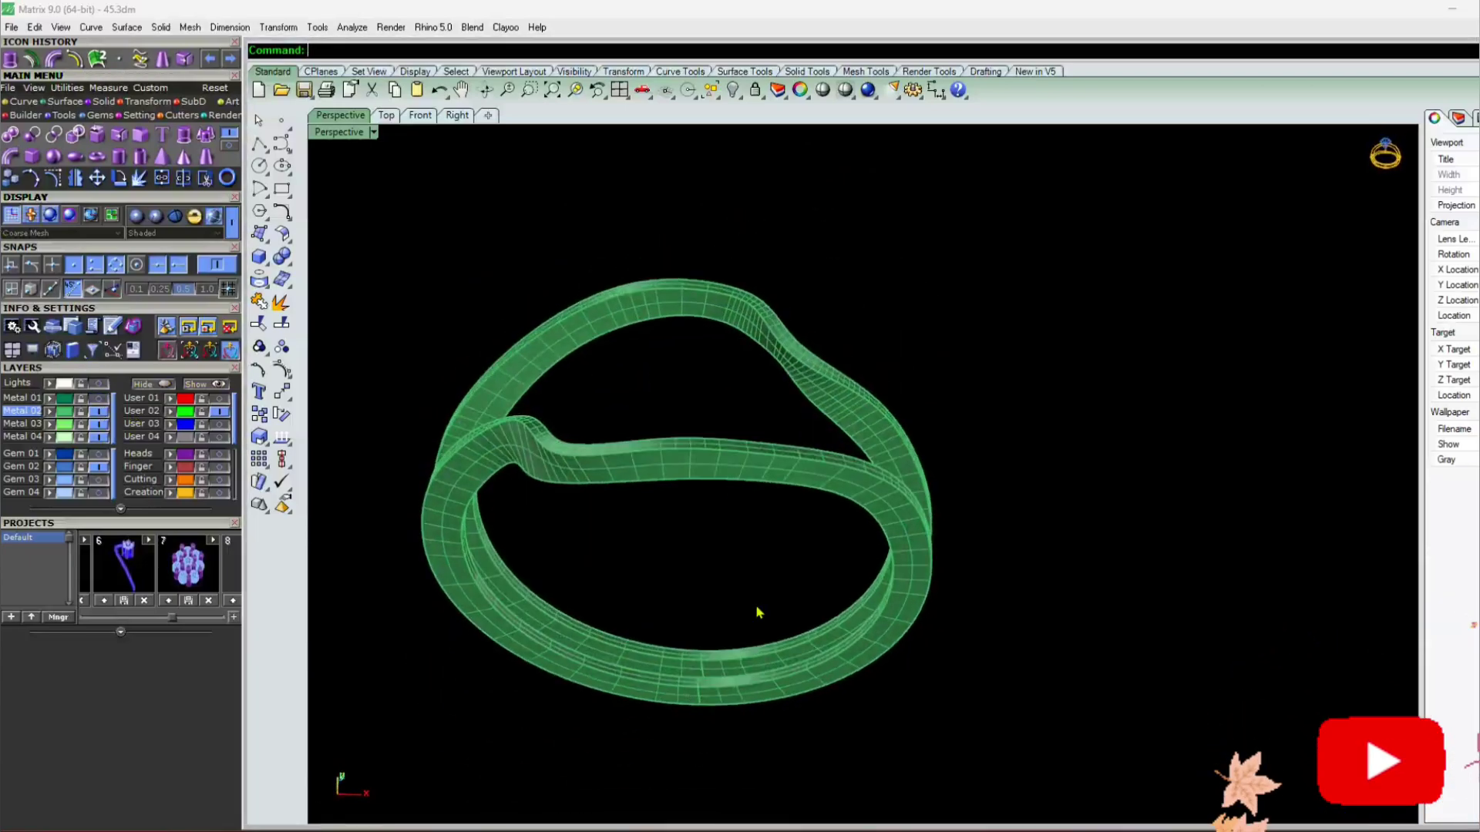
pyautogui.click(760, 640)
pyautogui.click(1475, 439)
pyautogui.click(1071, 616)
pyautogui.moveTo(925, 740); pyautogui.dragTo(793, 697, button='right')
pyautogui.scroll(-4, 793, 696)
pyautogui.scroll(8, 787, 679)
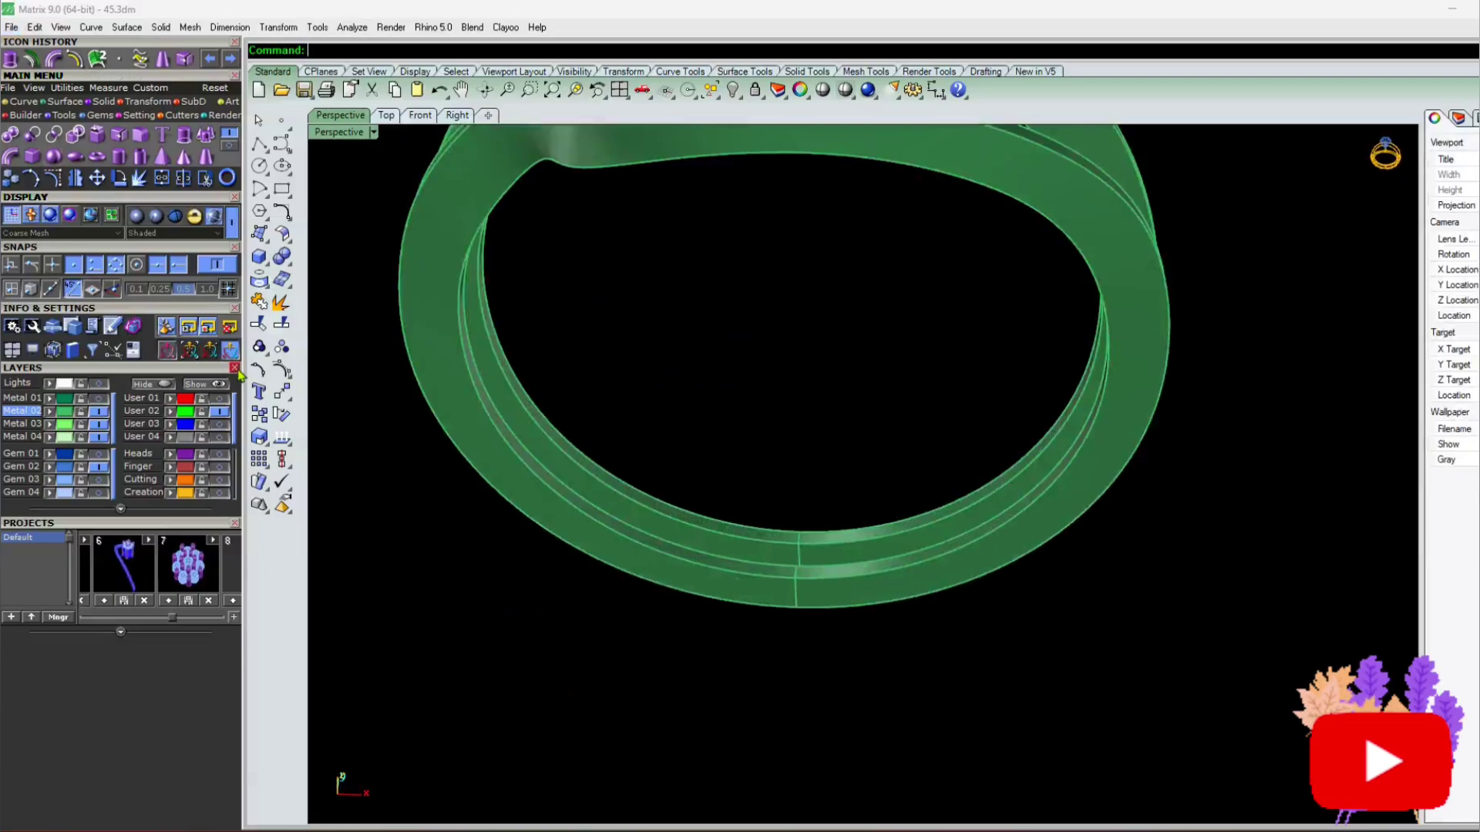
# Duplicate the facing inner-circumference edges of the two side rims as curves
pyautogui.rightClick(403, 446)
pyautogui.click(734, 522)
pyautogui.click(753, 579)
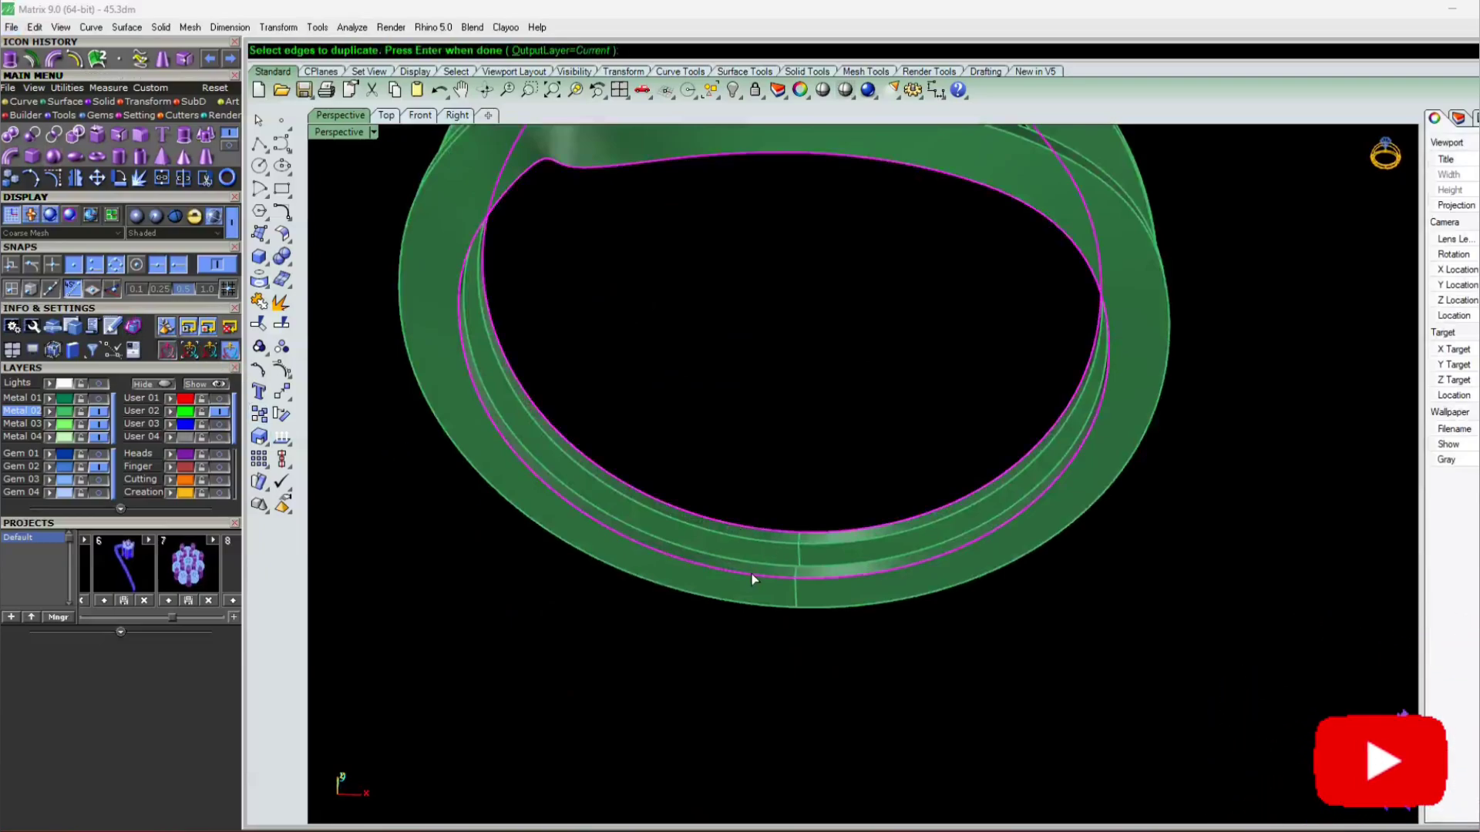
pyautogui.moveTo(753, 578); pyautogui.dragTo(614, 601, button='right')
pyautogui.press('Return')
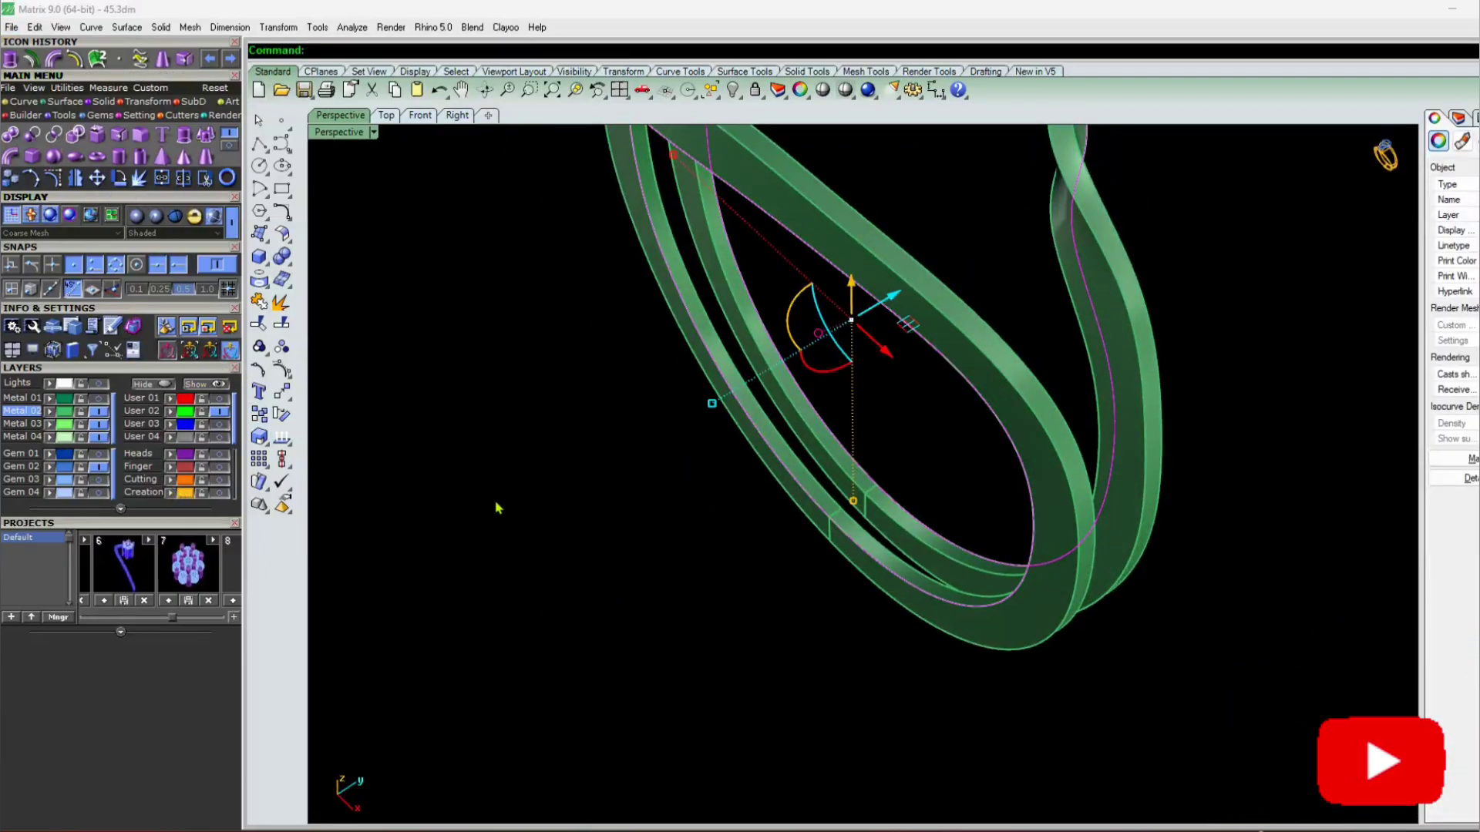
# Move both side rim solids to the Metal 01 layer and delete the old outer outline curve and short connecting line
pyautogui.moveTo(516, 505); pyautogui.dragTo(414, 495, button='right')
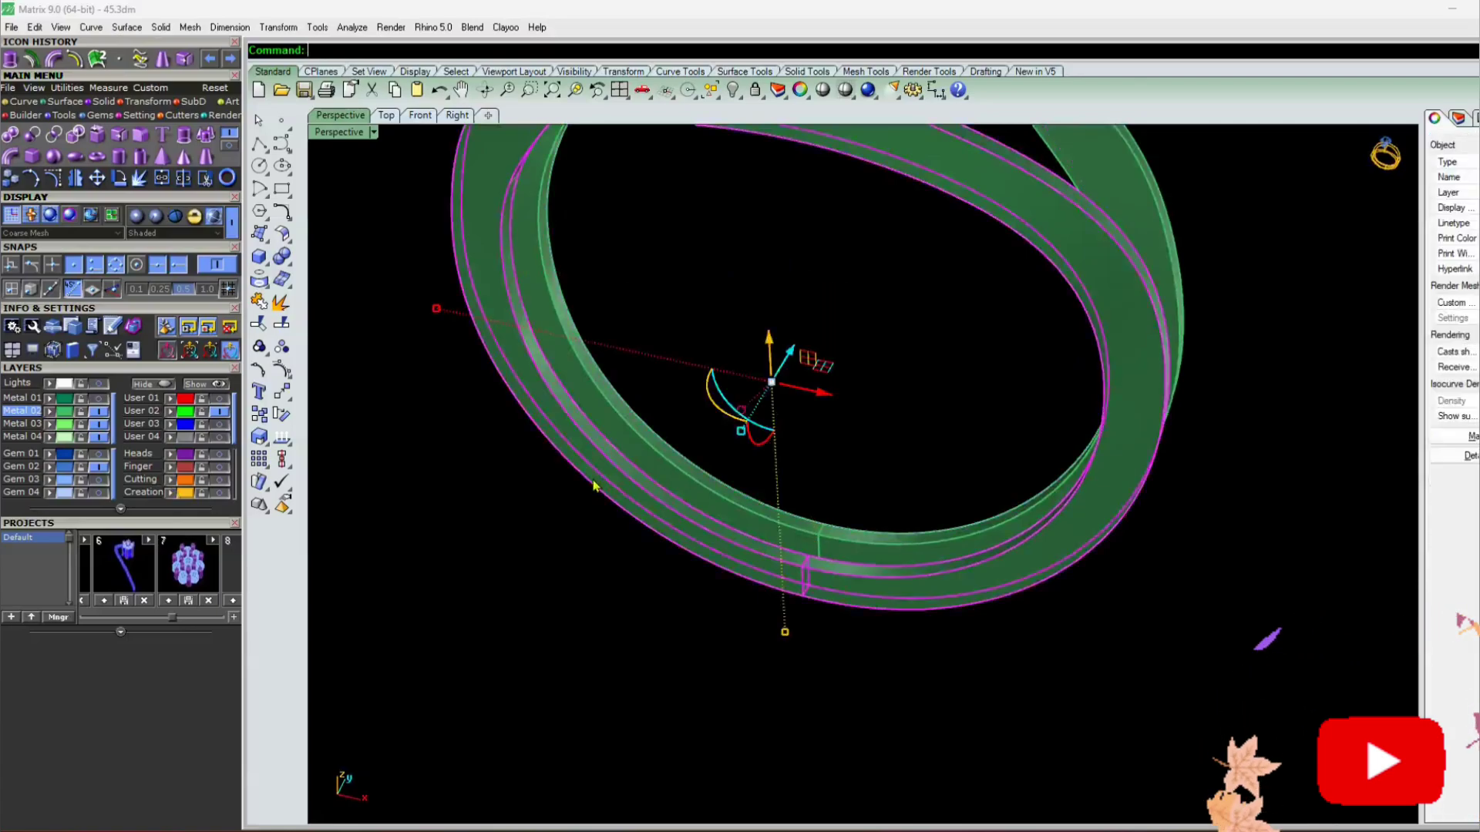
pyautogui.click(54, 400)
pyautogui.click(568, 539)
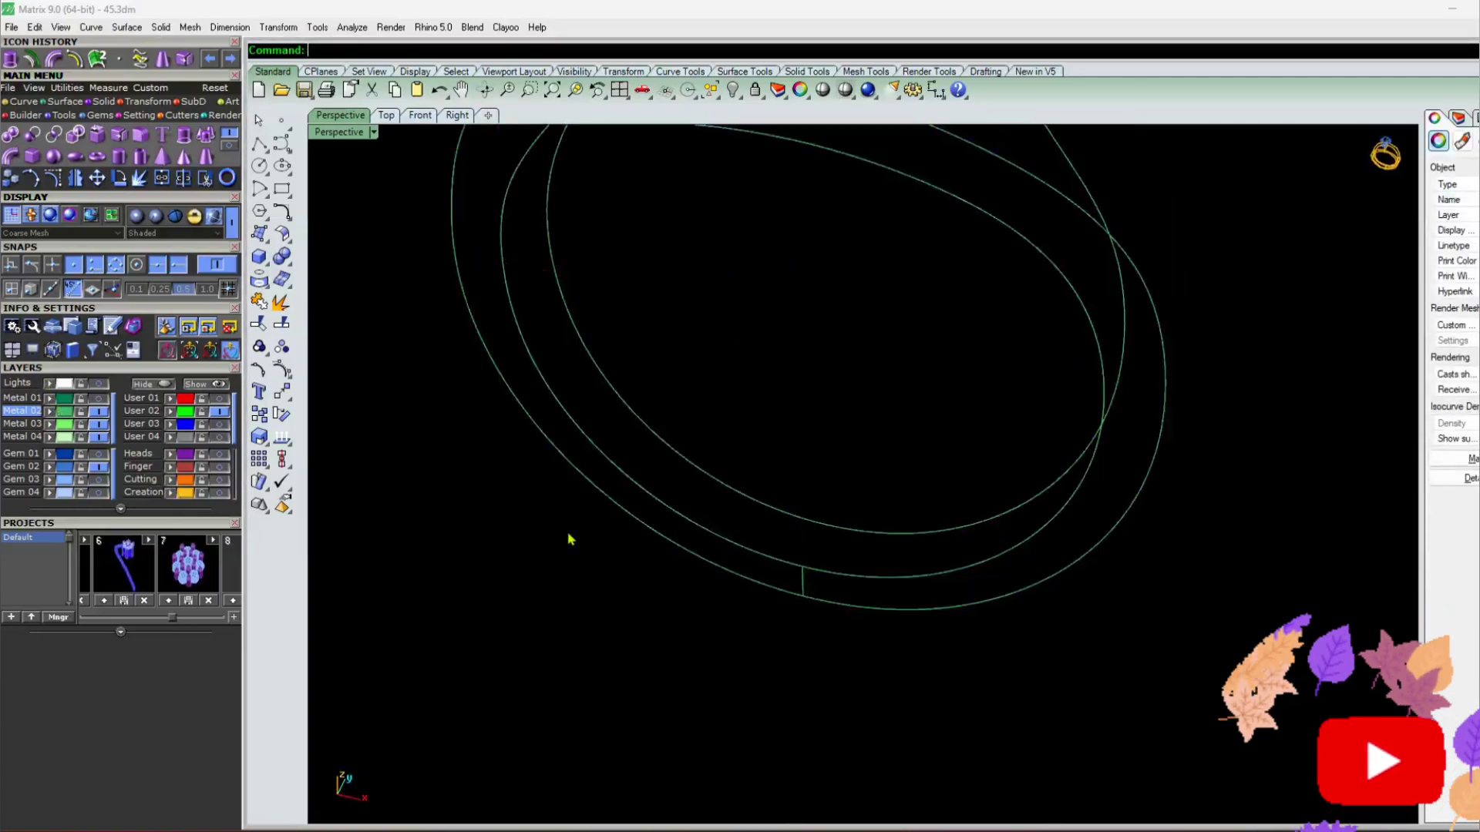
pyautogui.moveTo(895, 648); pyautogui.dragTo(876, 617, button='right')
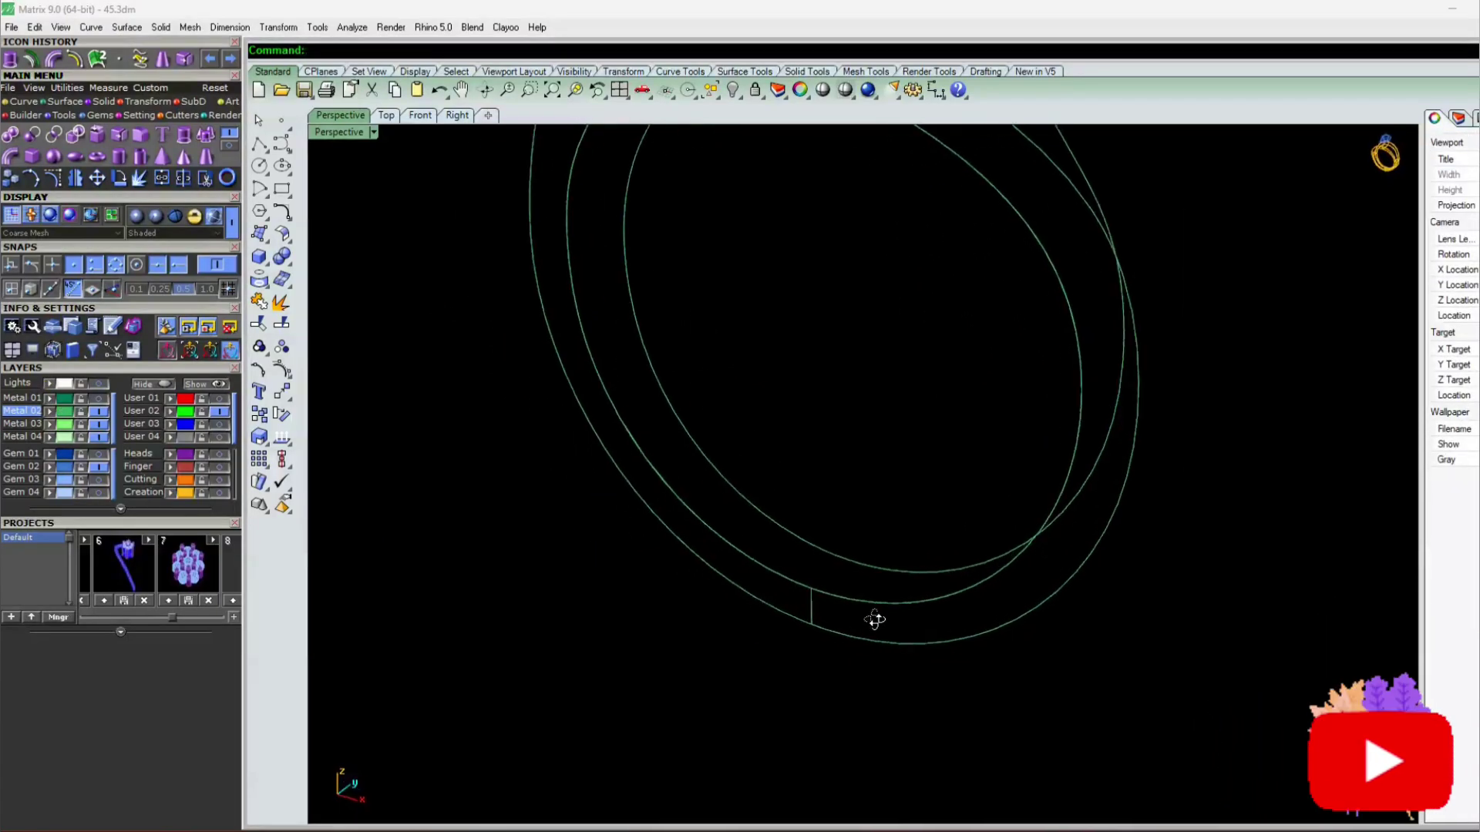
pyautogui.click(858, 638)
pyautogui.press('Delete')
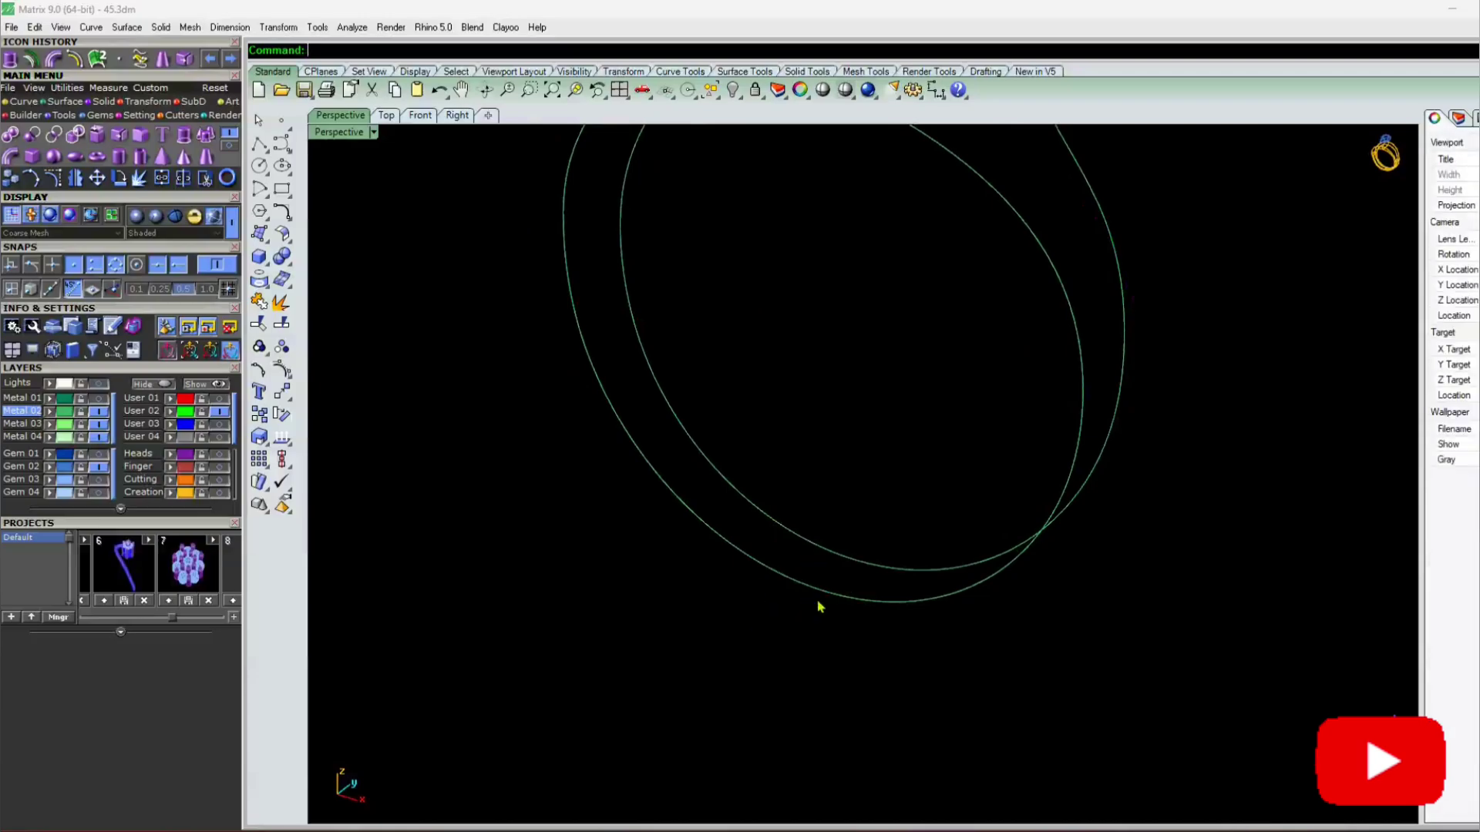
# Select the two duplicated edge curves and briefly show the Metal 01 layer to compare them with the ring solids
pyautogui.click(821, 585)
pyautogui.click(826, 555)
pyautogui.click(551, 567)
pyautogui.moveTo(551, 566); pyautogui.dragTo(672, 536, button='right')
pyautogui.click(98, 400)
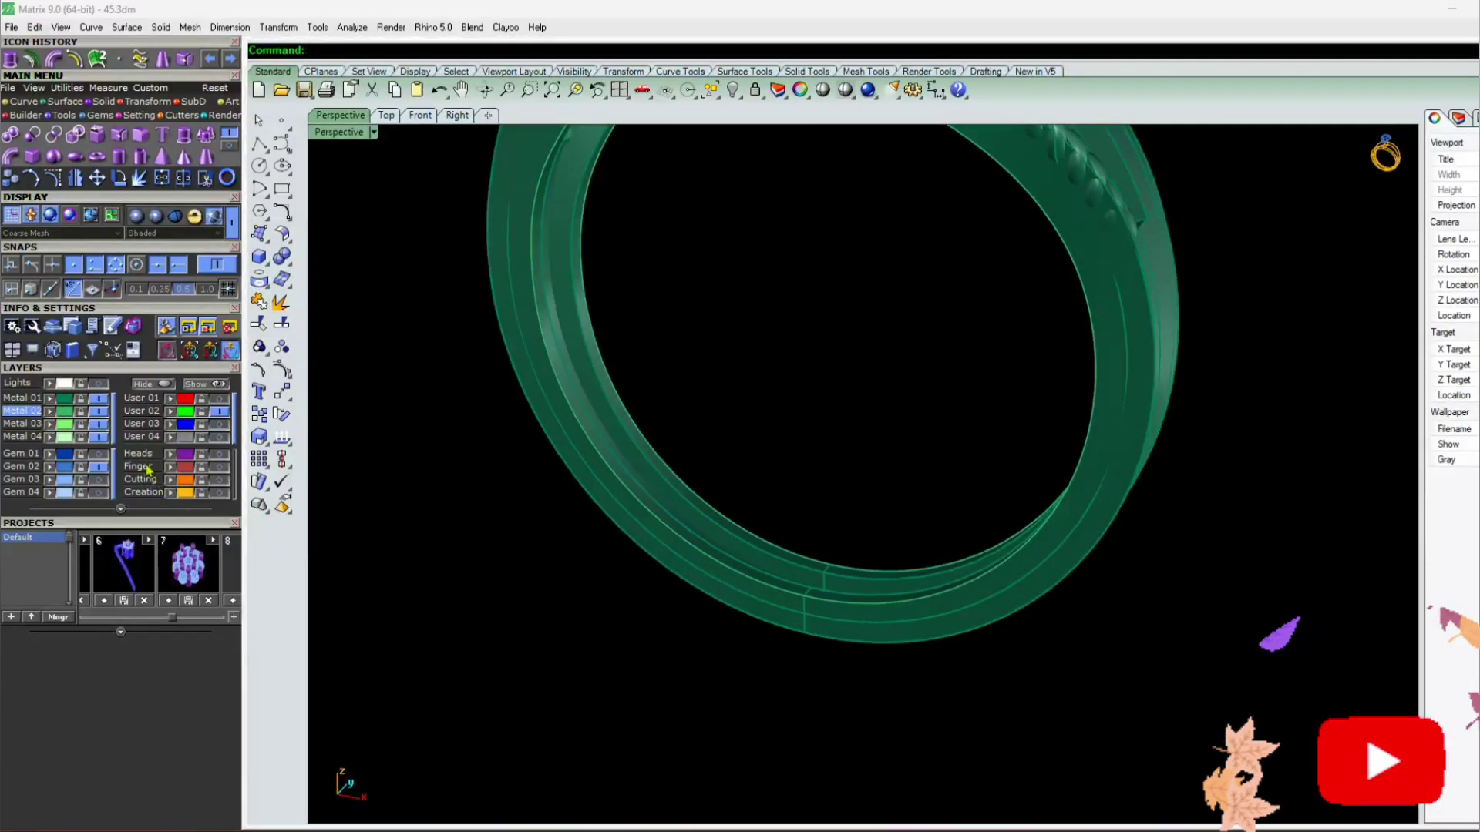
pyautogui.click(98, 400)
# Draw a straight line across the ring's width, starting on the edge curve at the lower left of the shank
pyautogui.click(420, 115)
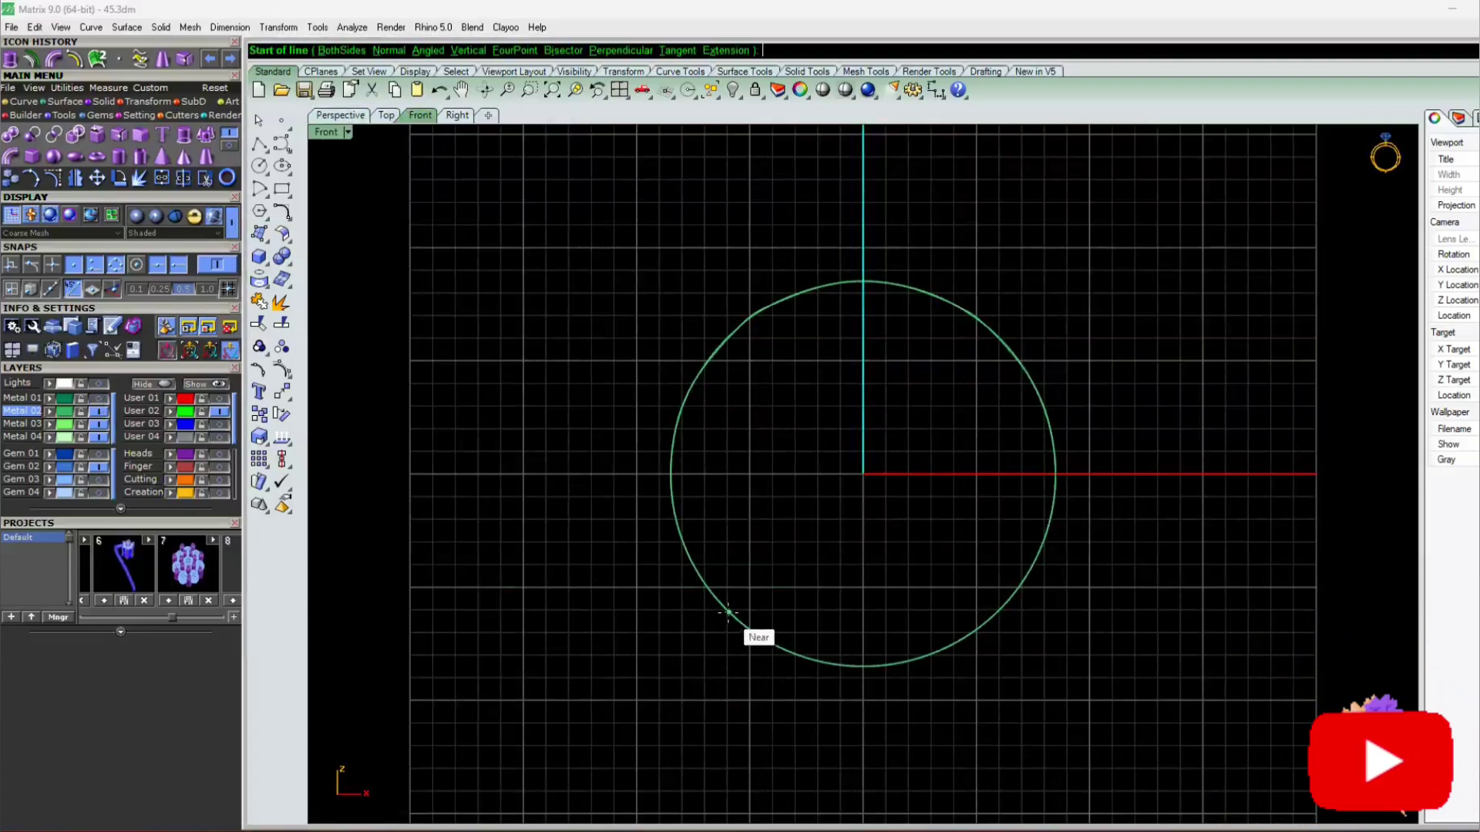
pyautogui.click(729, 614)
pyautogui.click(457, 115)
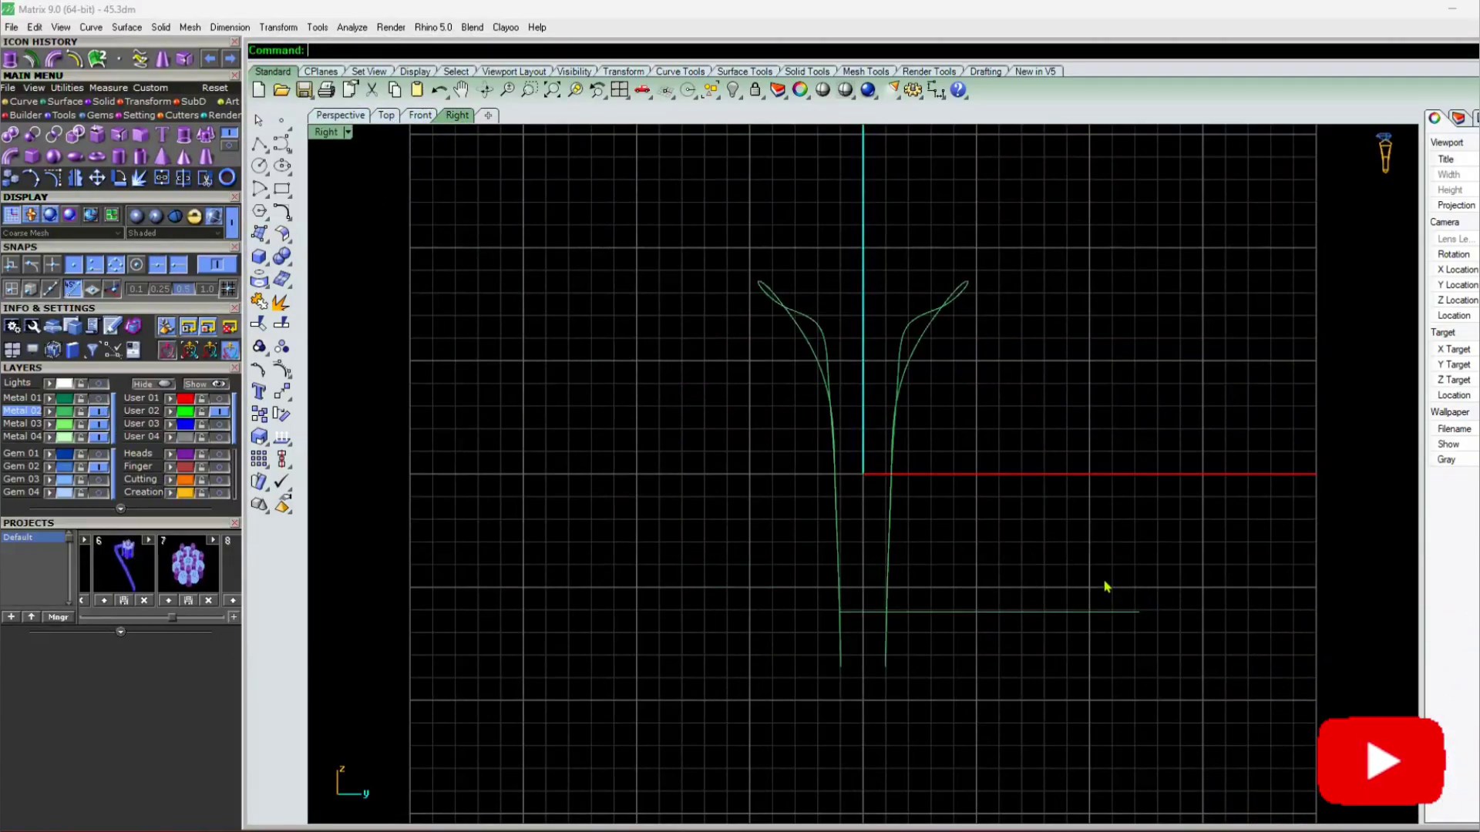
# Mirror a copy of the crossing line about the ring's vertical centre axis to the other side of the shank
pyautogui.click(800, 475)
pyautogui.click(420, 114)
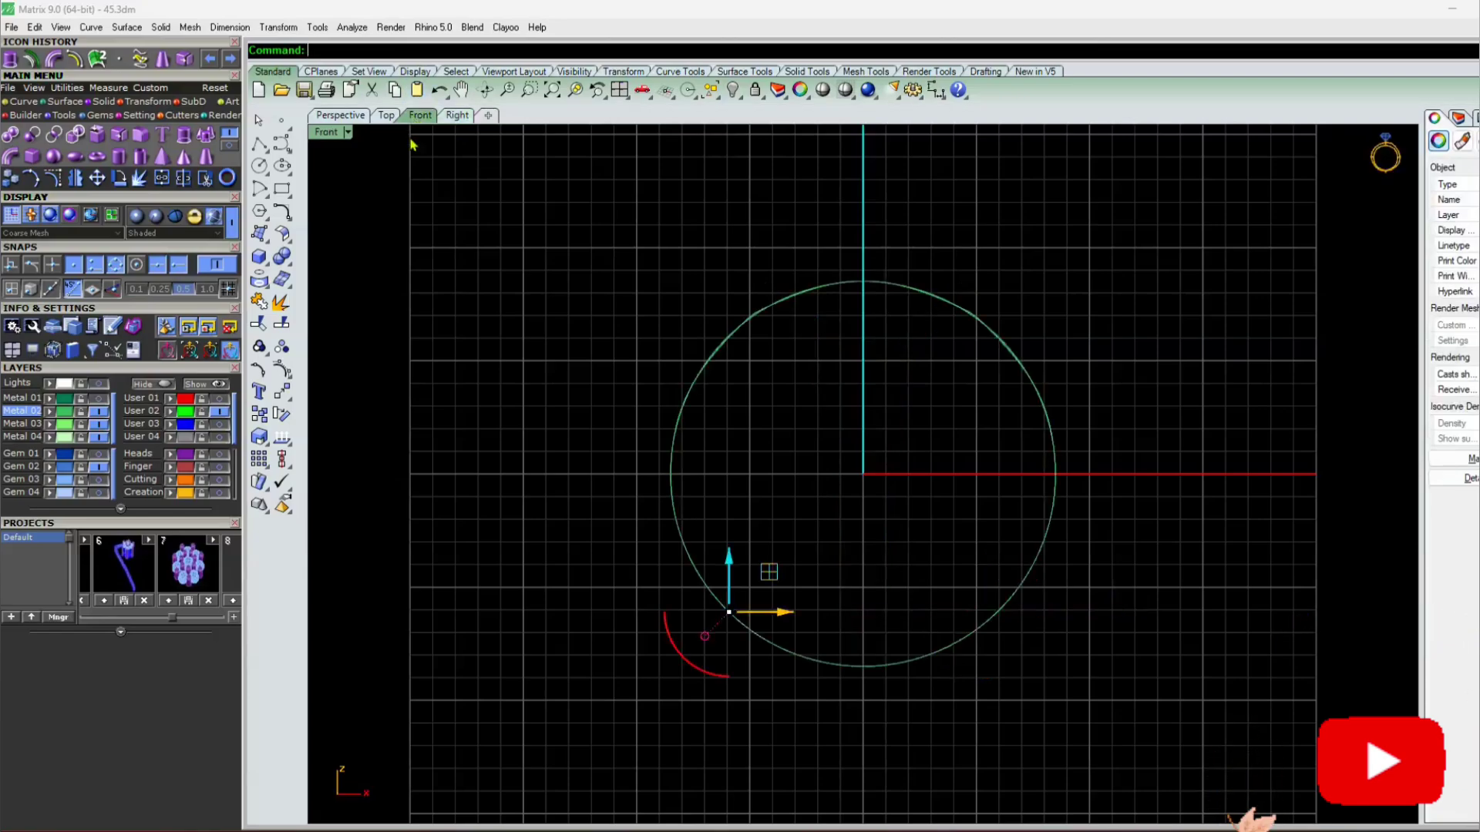
pyautogui.click(77, 178)
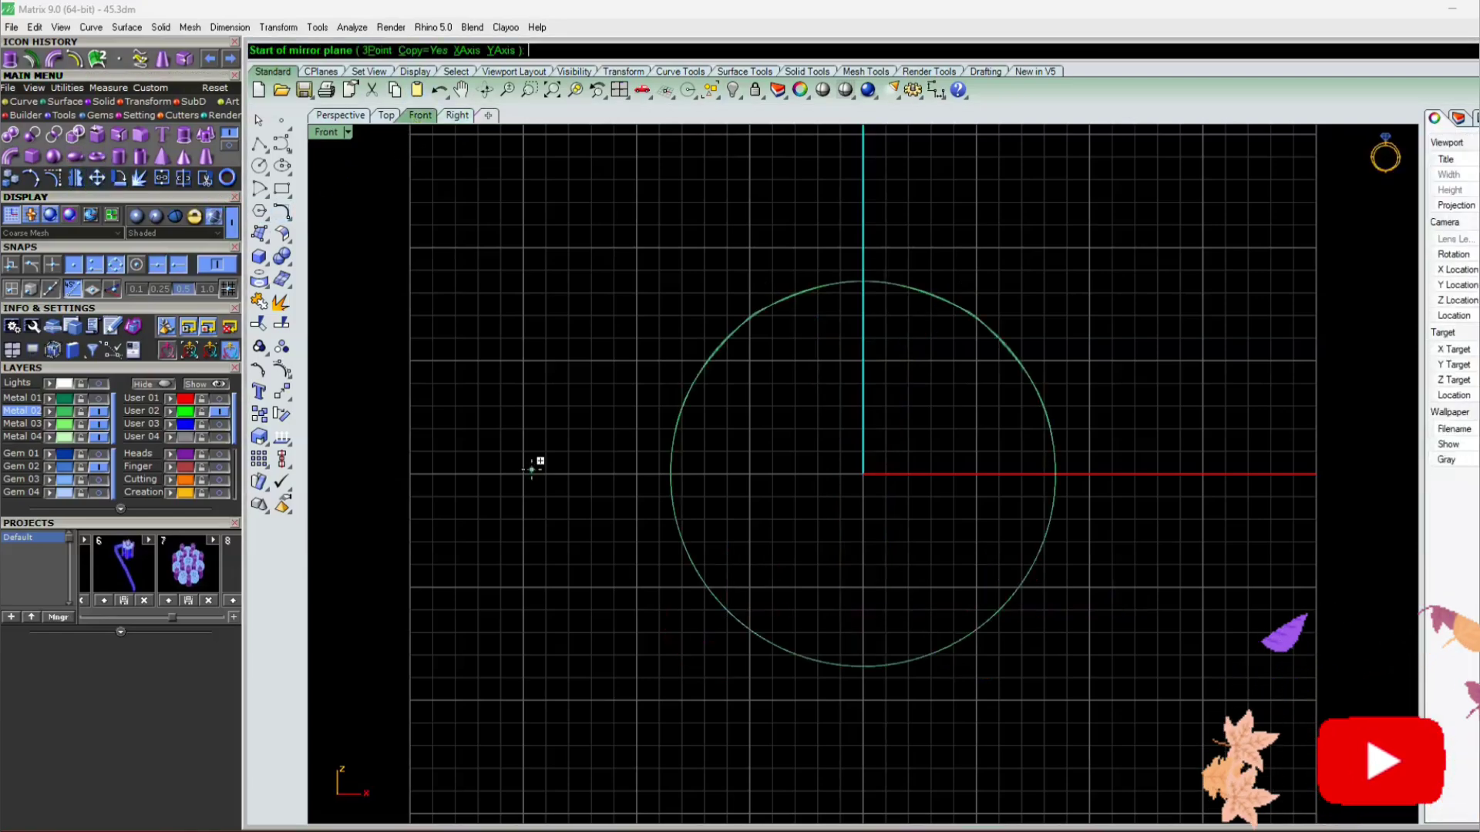
pyautogui.click(340, 115)
pyautogui.click(680, 691)
pyautogui.moveTo(680, 690); pyautogui.dragTo(848, 609, button='right')
pyautogui.scroll(-6, 802, 628)
# Select all the edge curves and crossing lines and join whatever connects
pyautogui.hotkey('ctrl', 'a')
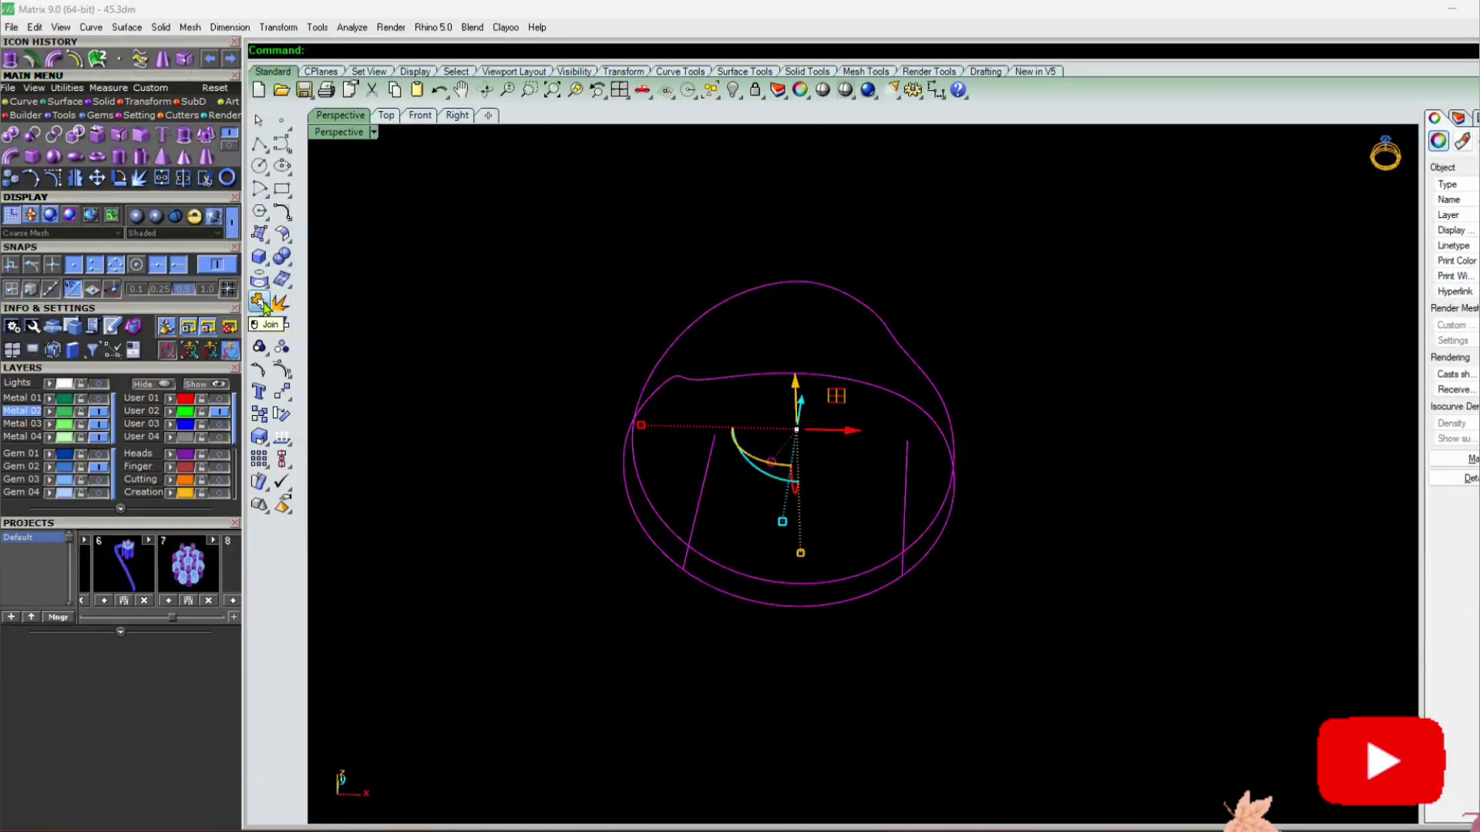
pyautogui.scroll(3, 668, 487)
pyautogui.moveTo(660, 473); pyautogui.dragTo(548, 575)
pyautogui.click(925, 462)
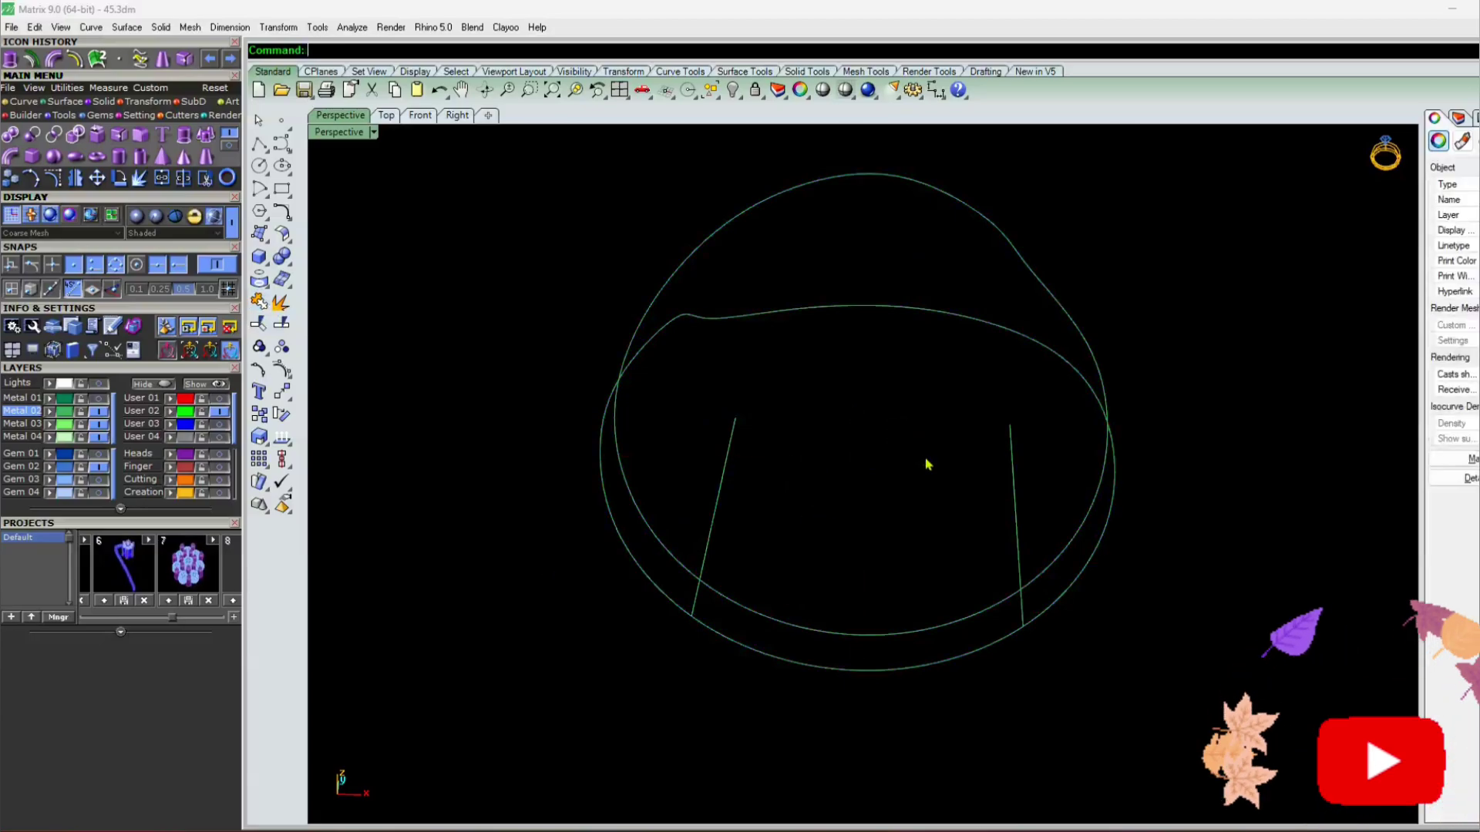
pyautogui.moveTo(1220, 253); pyautogui.dragTo(309, 826)
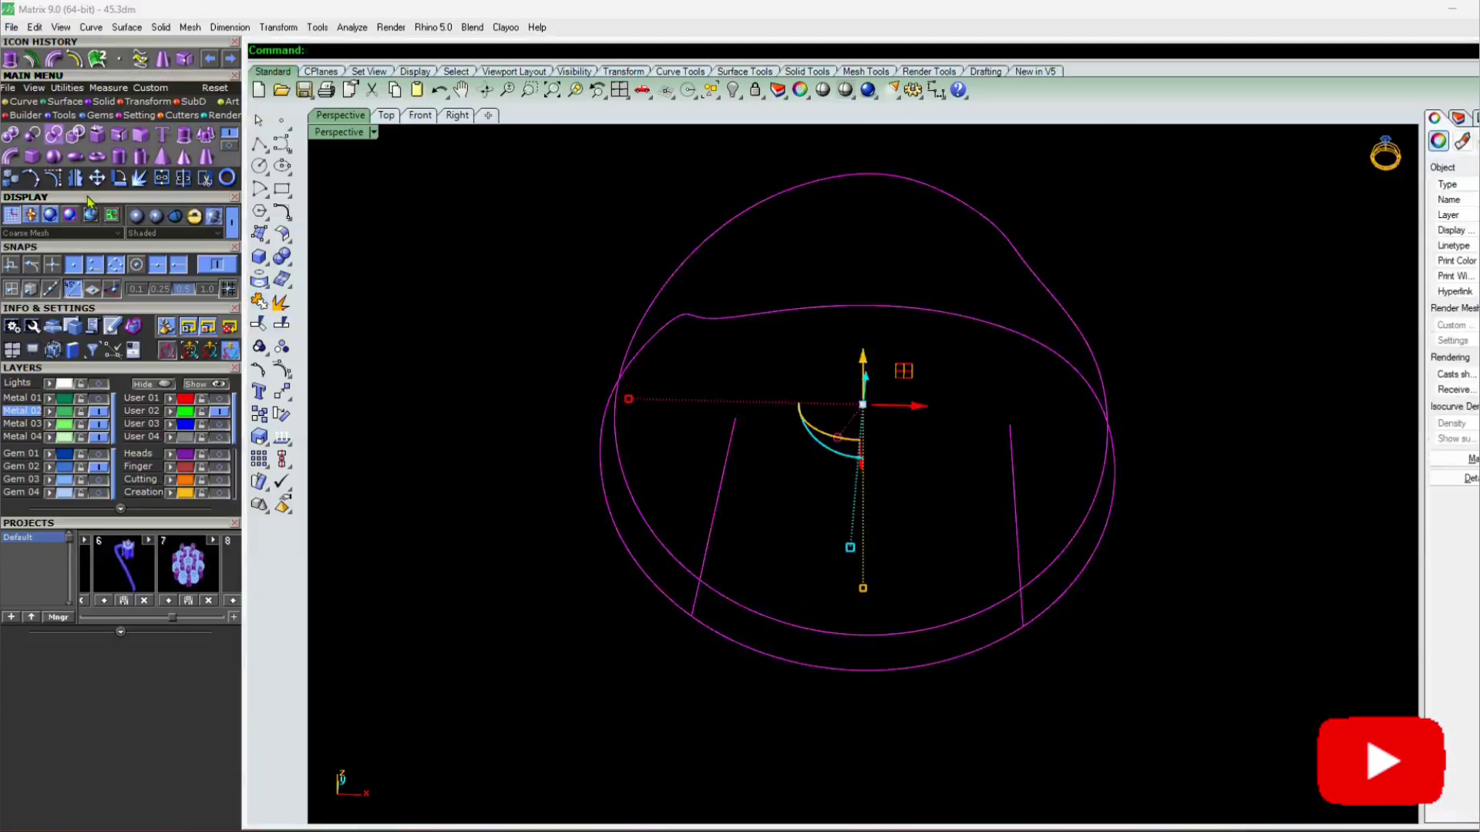
pyautogui.click(206, 180)
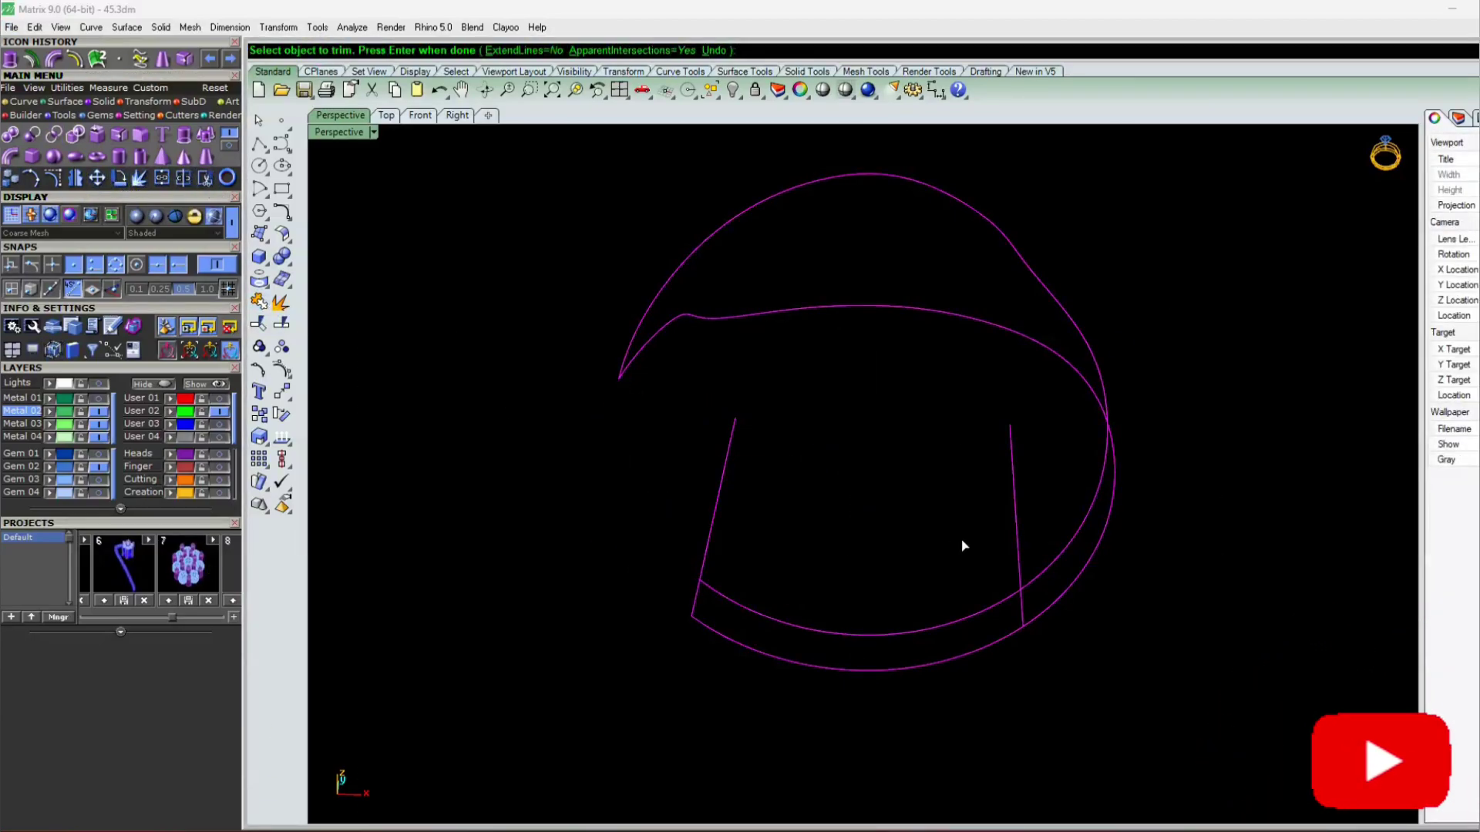
pyautogui.moveTo(1100, 521); pyautogui.dragTo(1098, 519)
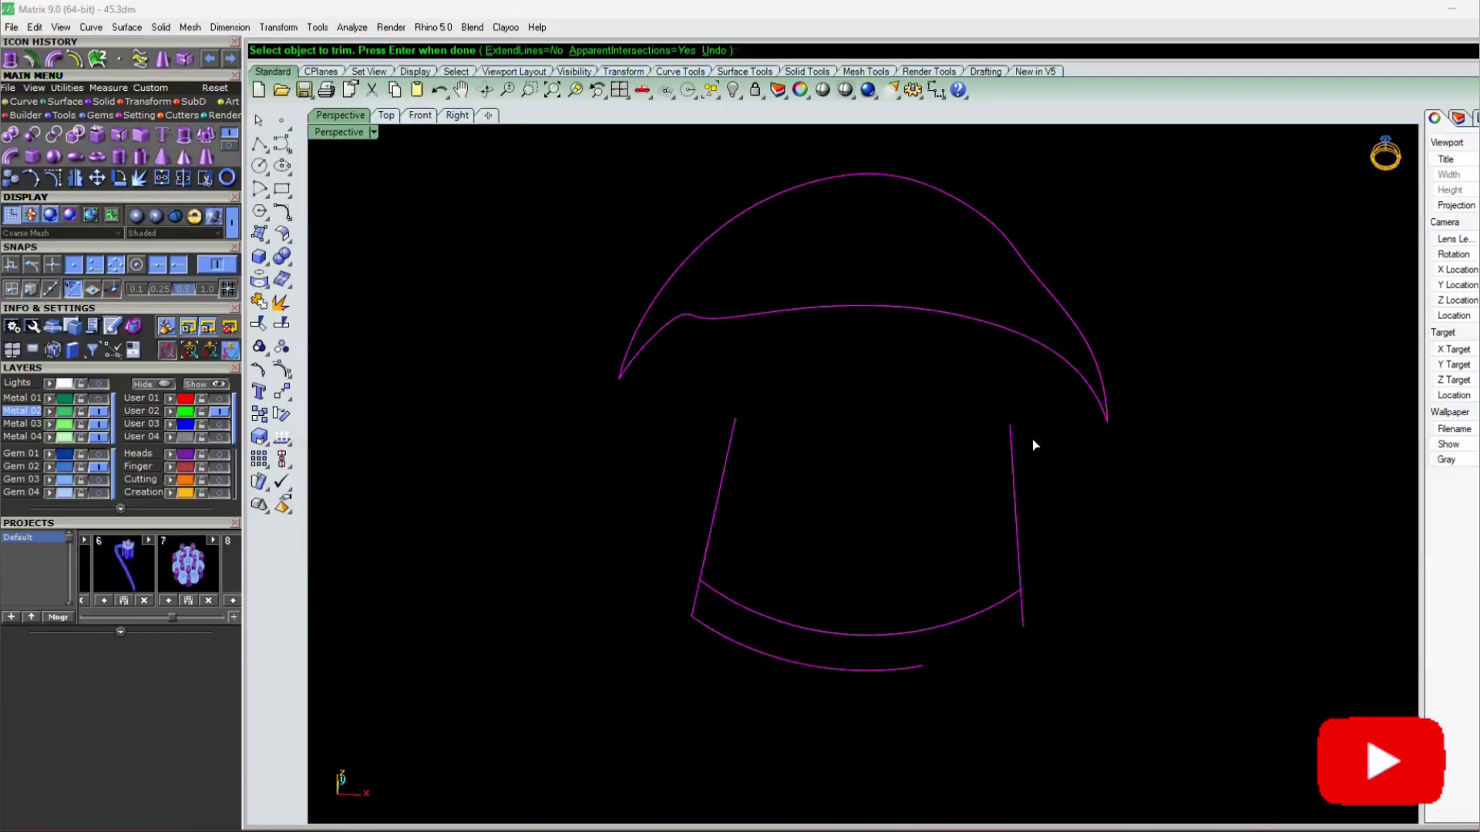
pyautogui.press('Delete')
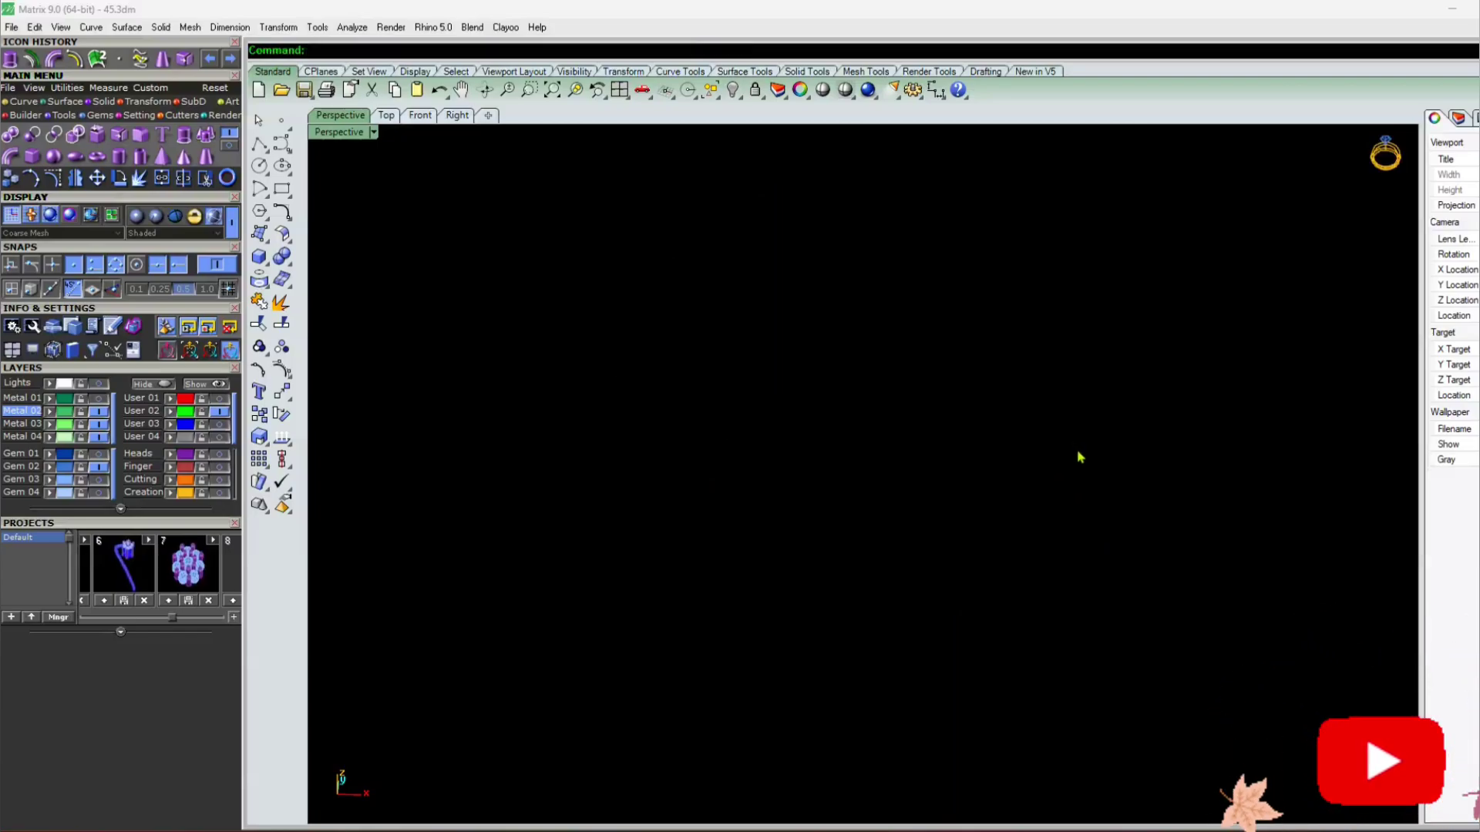
pyautogui.hotkey('ctrl', 'z')
pyautogui.hotkey('ctrl', 'z')
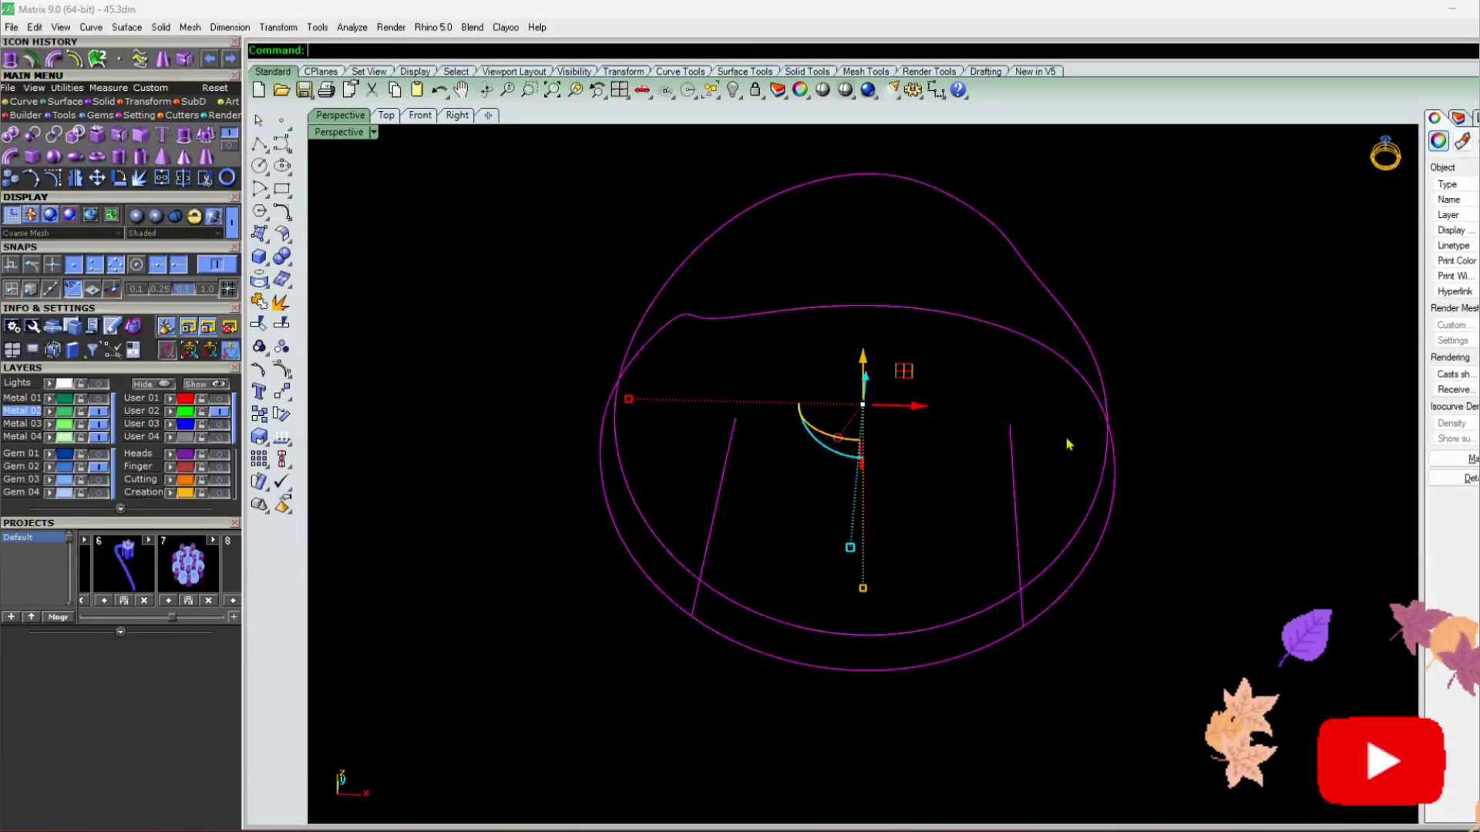
pyautogui.press('F1')
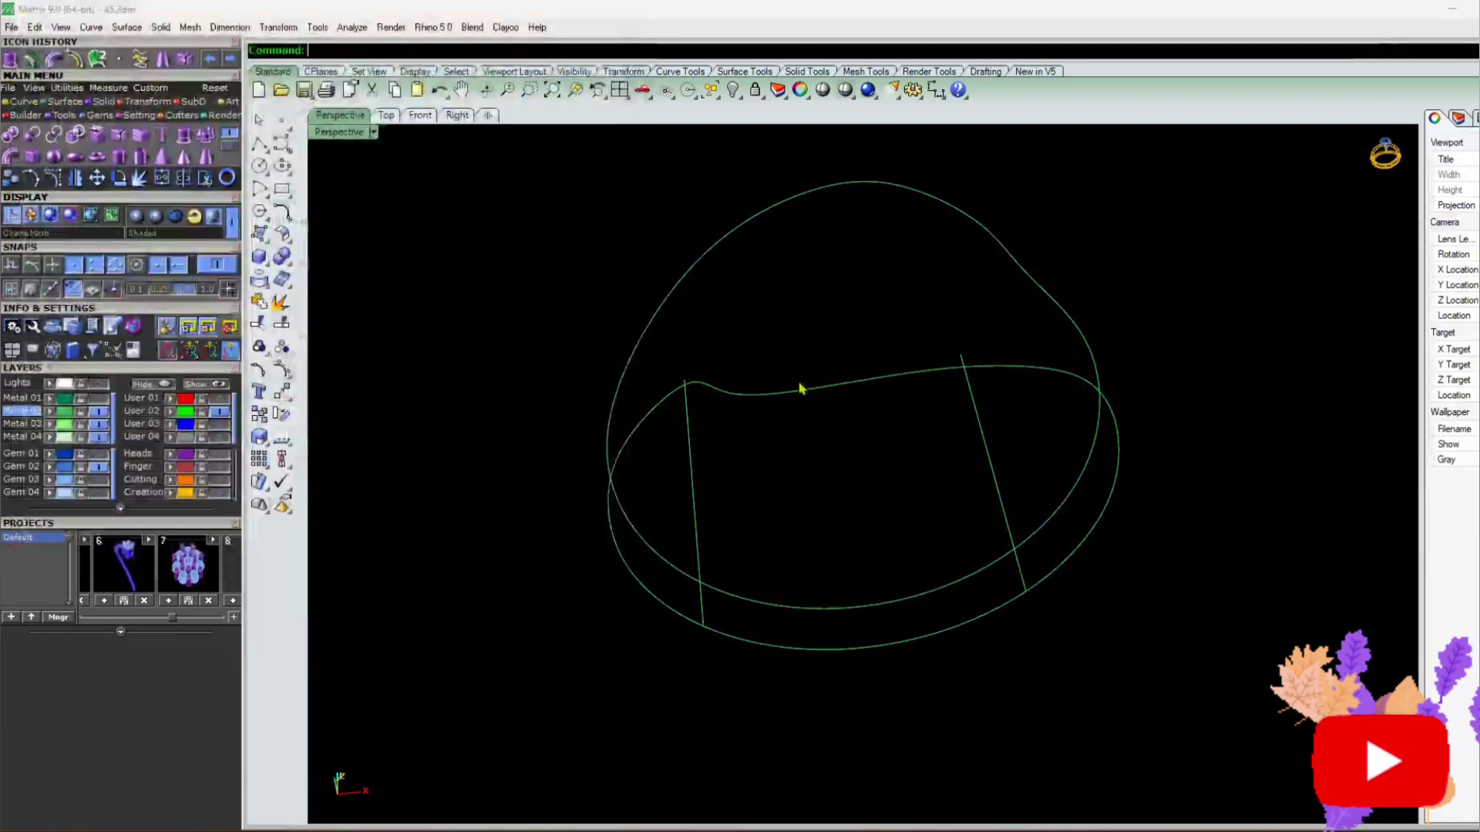
pyautogui.click(799, 602)
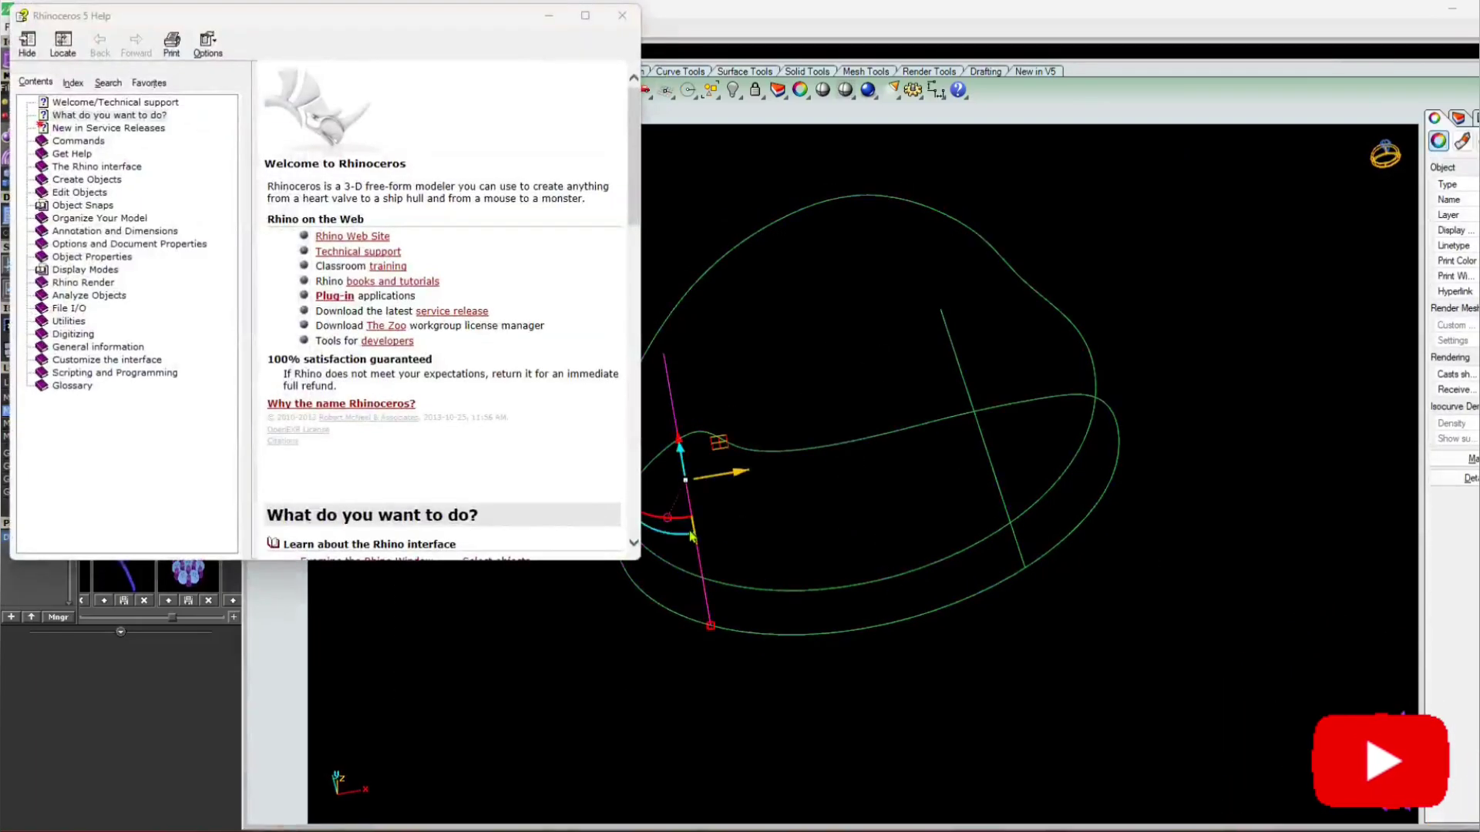
pyautogui.click(626, 26)
# Trim the edge curves and crossing lines against each other to leave a strip outline at the ring's bottom
pyautogui.moveTo(1224, 819); pyautogui.dragTo(611, 227)
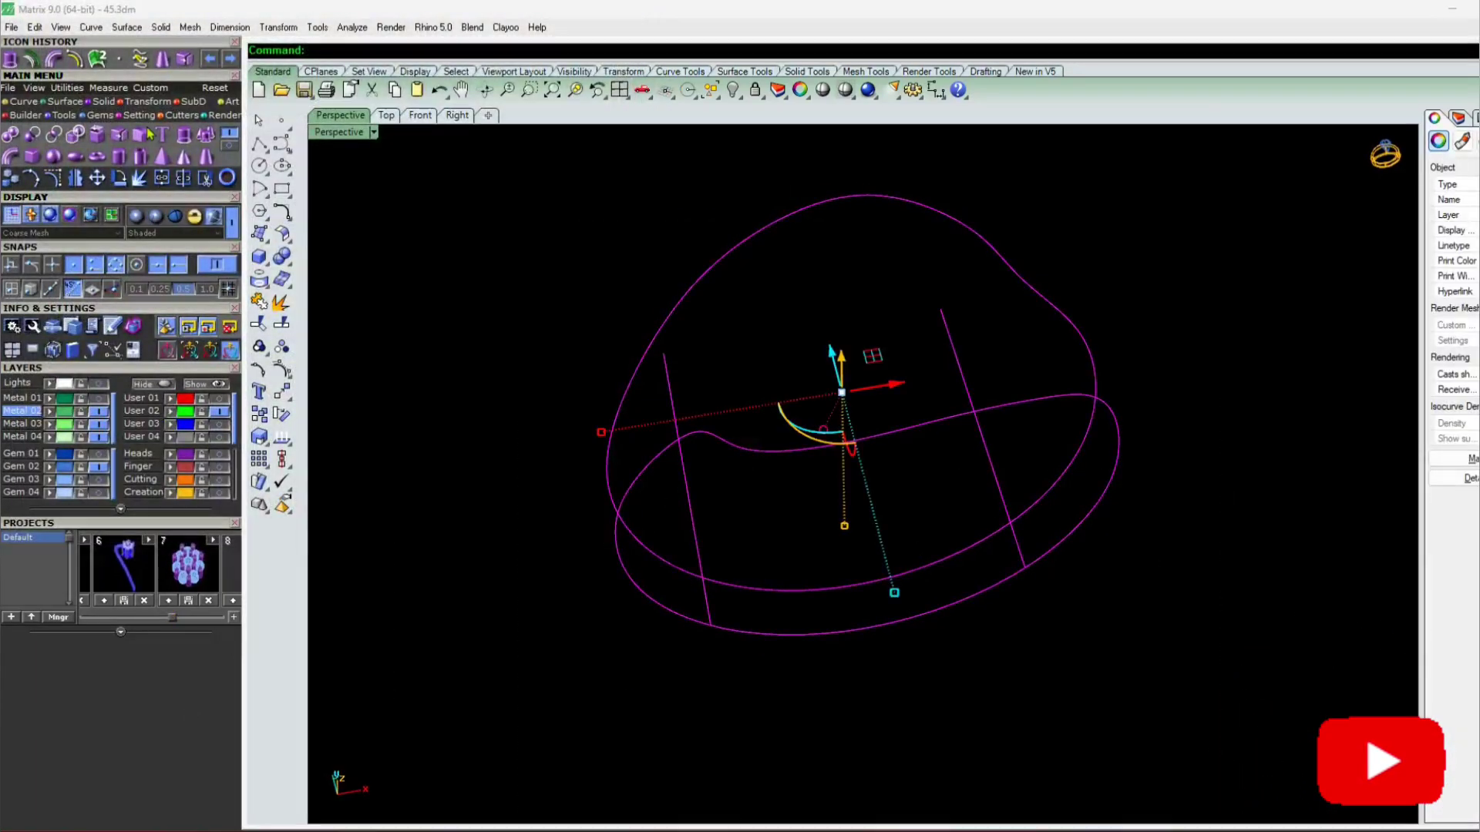
pyautogui.click(205, 178)
pyautogui.click(690, 527)
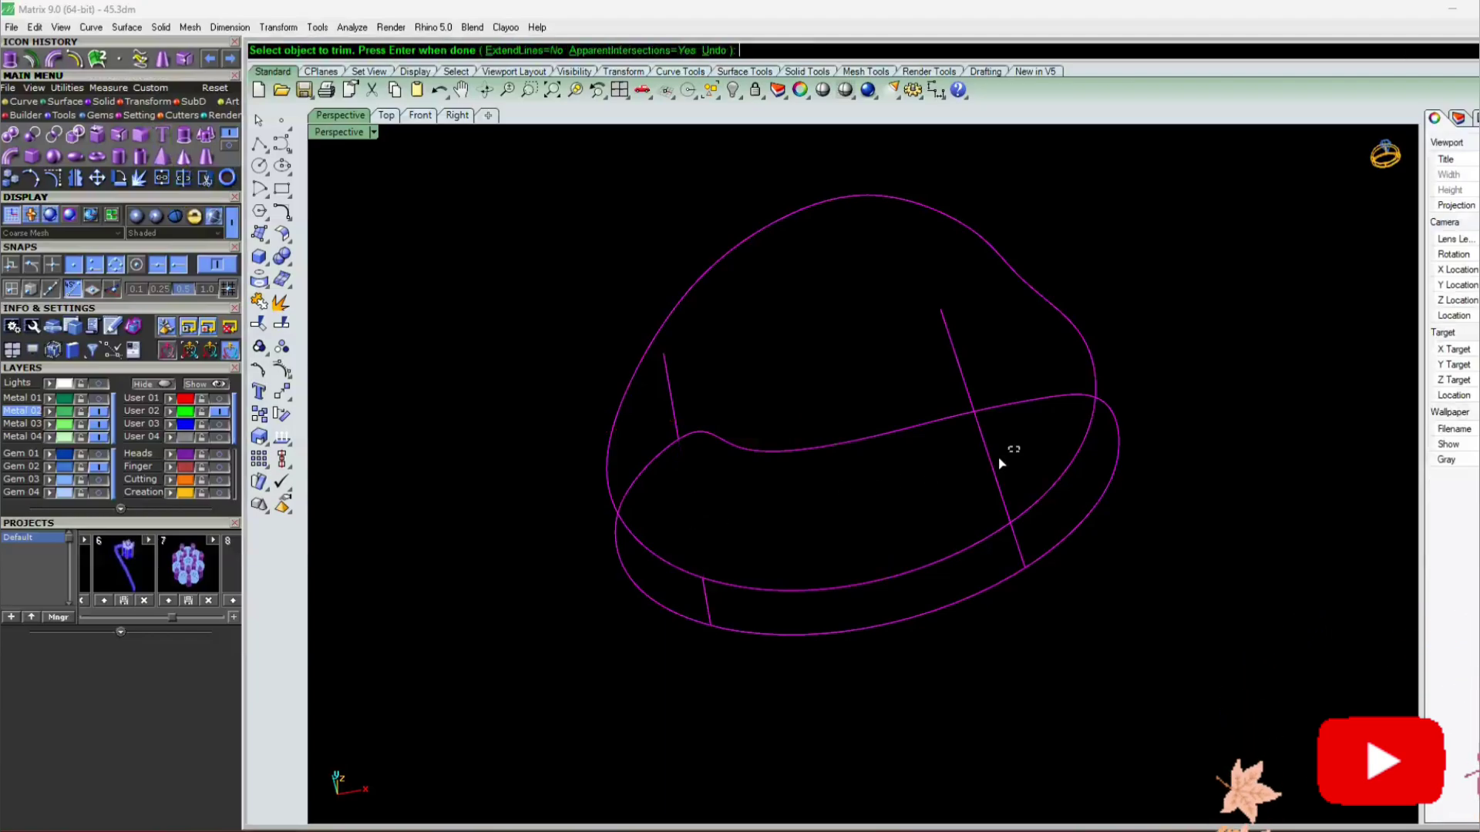
pyautogui.click(1066, 538)
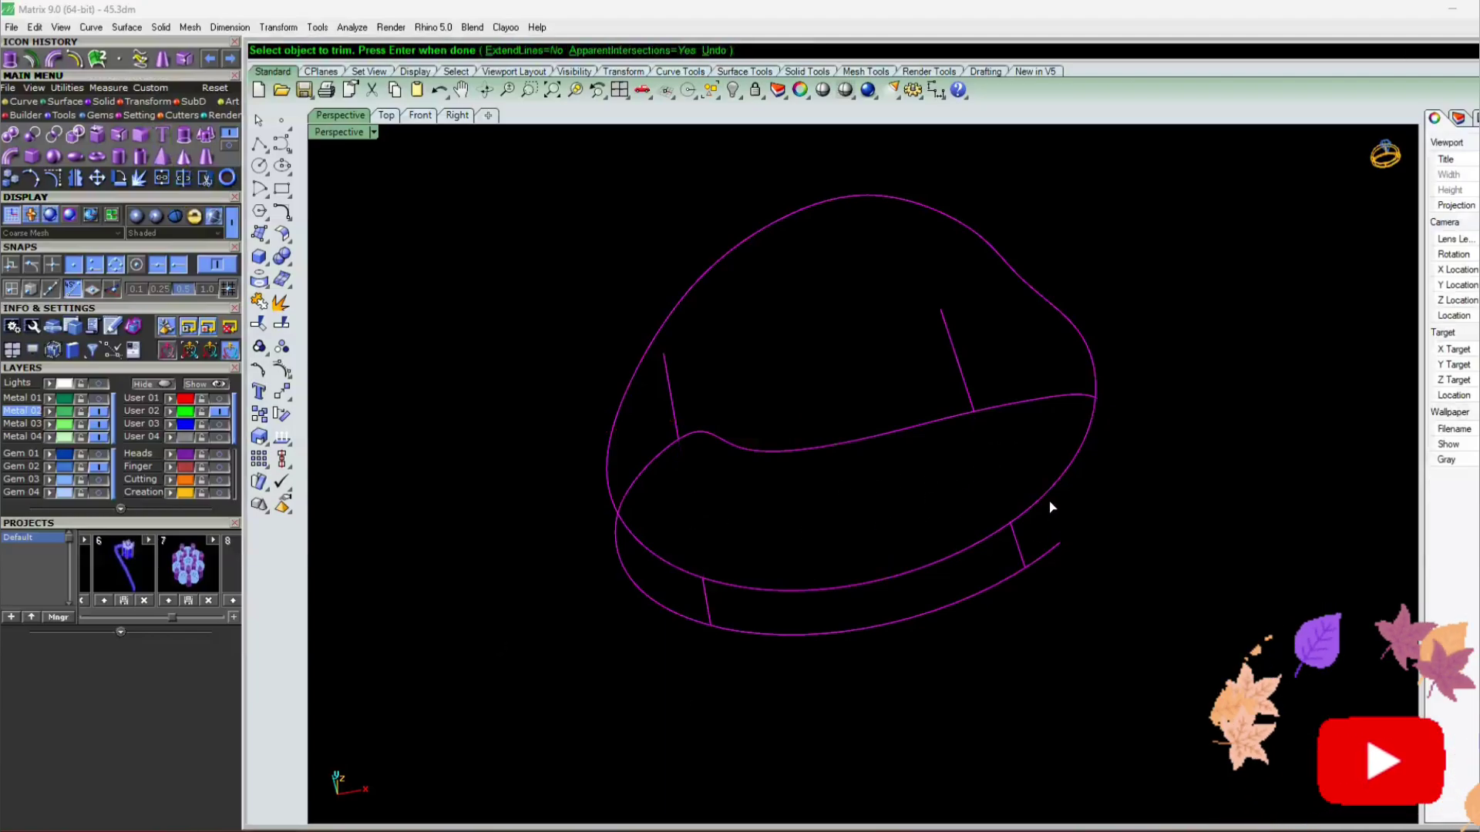
pyautogui.click(1048, 501)
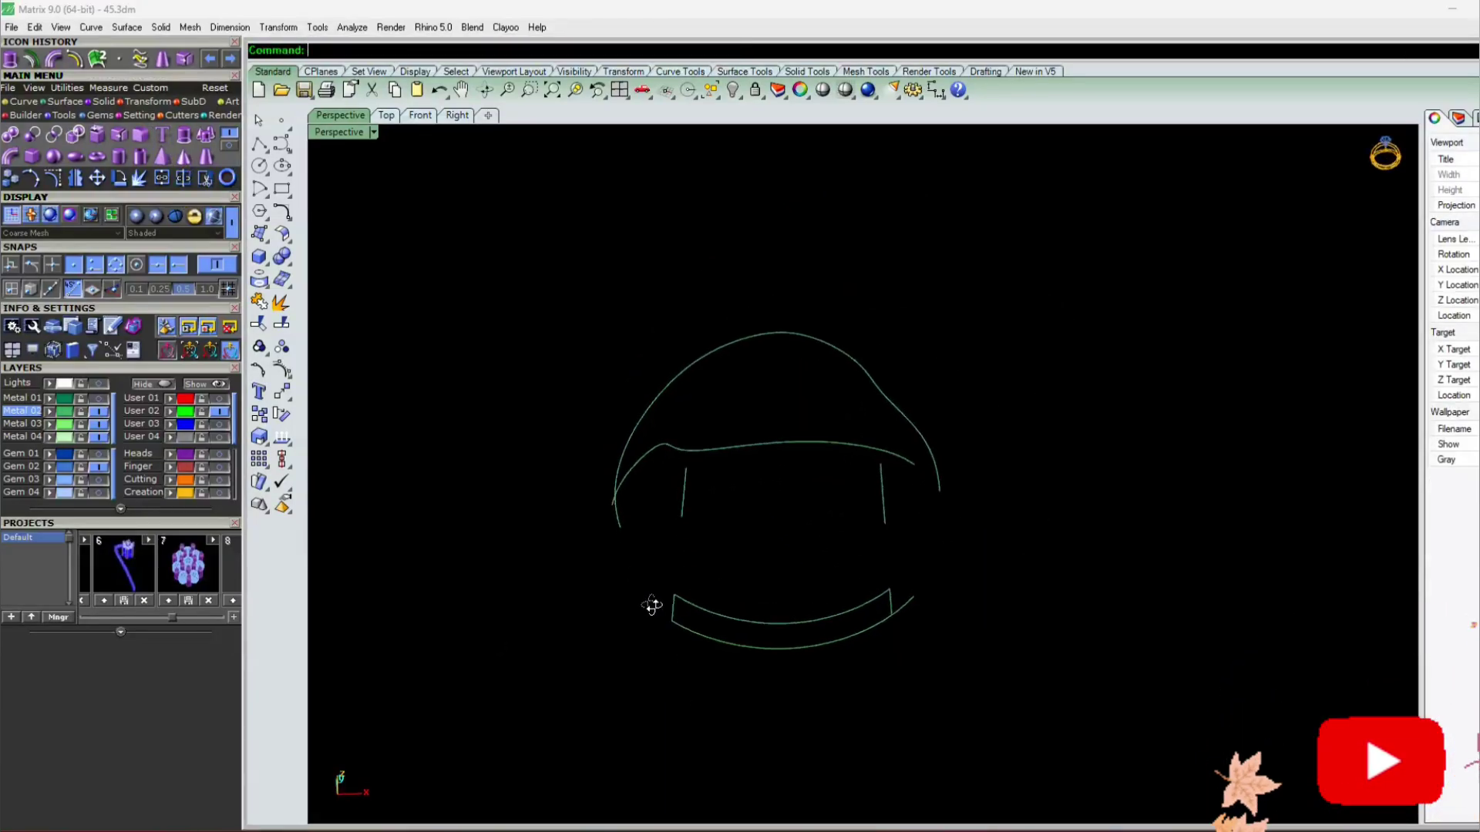
# Delete the leftover upper curve and line pieces, and trim the edge curve's overhang beyond the strip's end line
pyautogui.moveTo(950, 311); pyautogui.dragTo(548, 539)
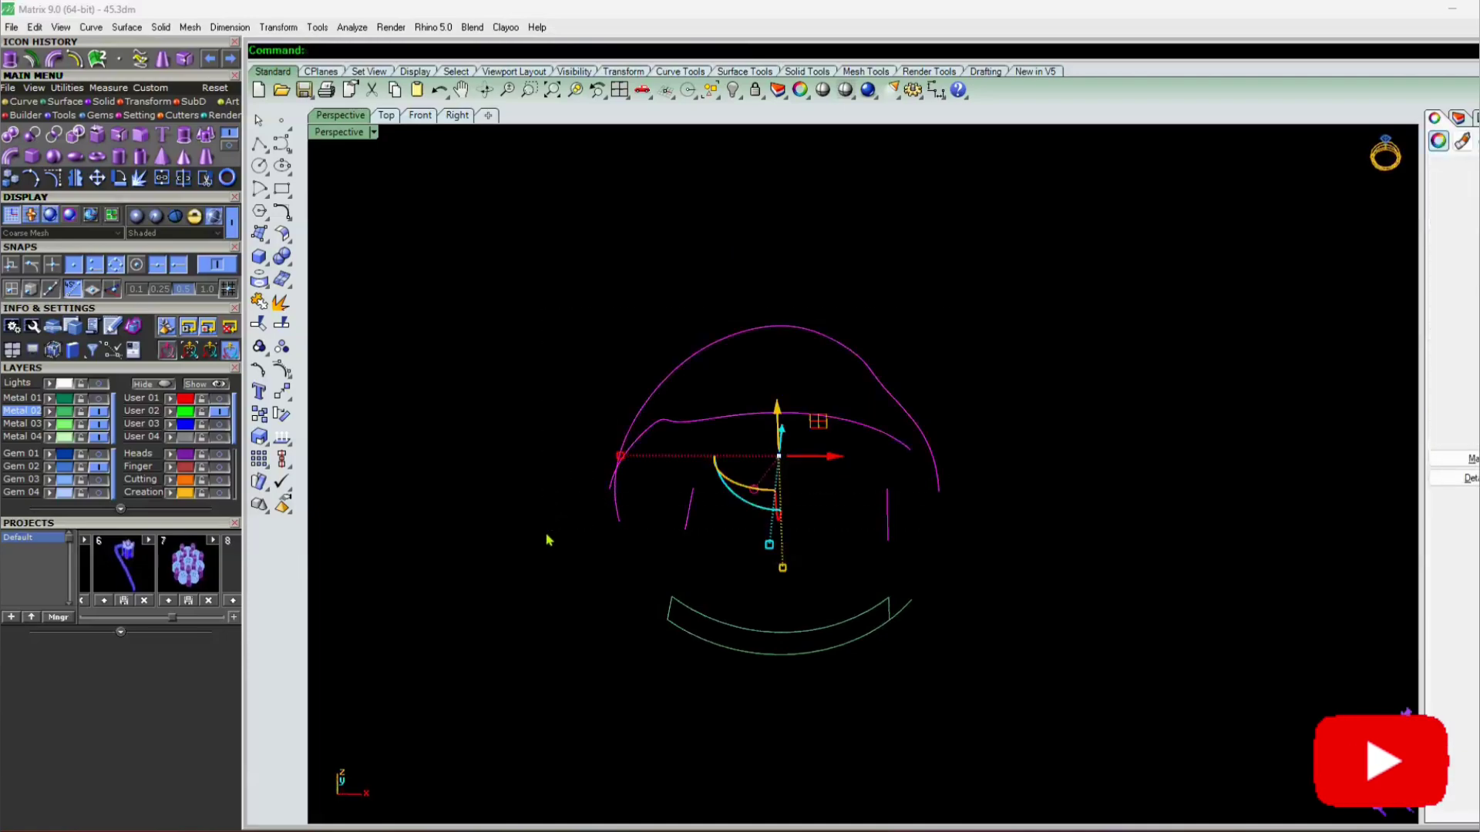
pyautogui.moveTo(548, 540); pyautogui.dragTo(918, 521, button='right')
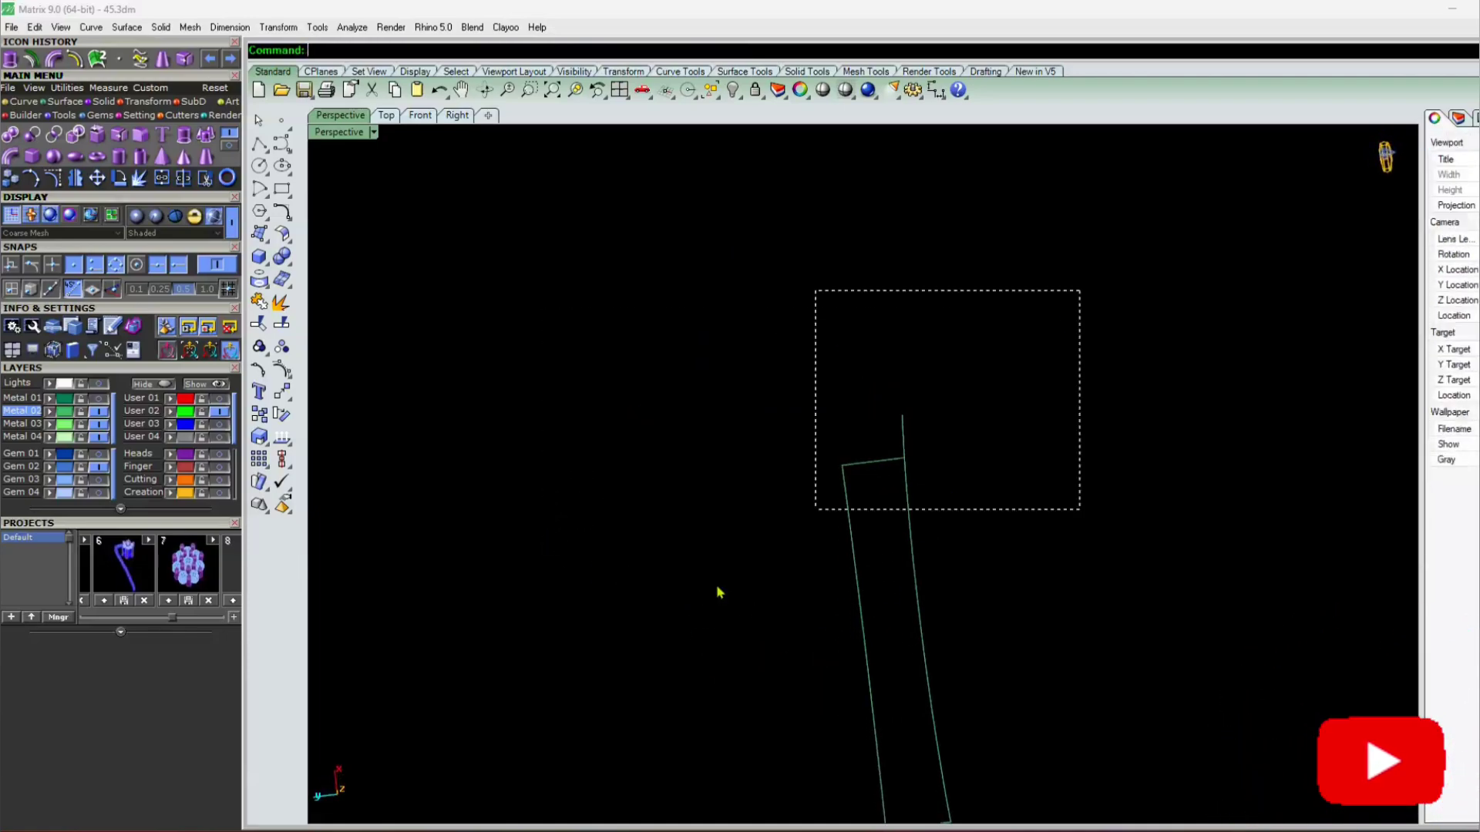
pyautogui.moveTo(875, 471); pyautogui.dragTo(830, 502)
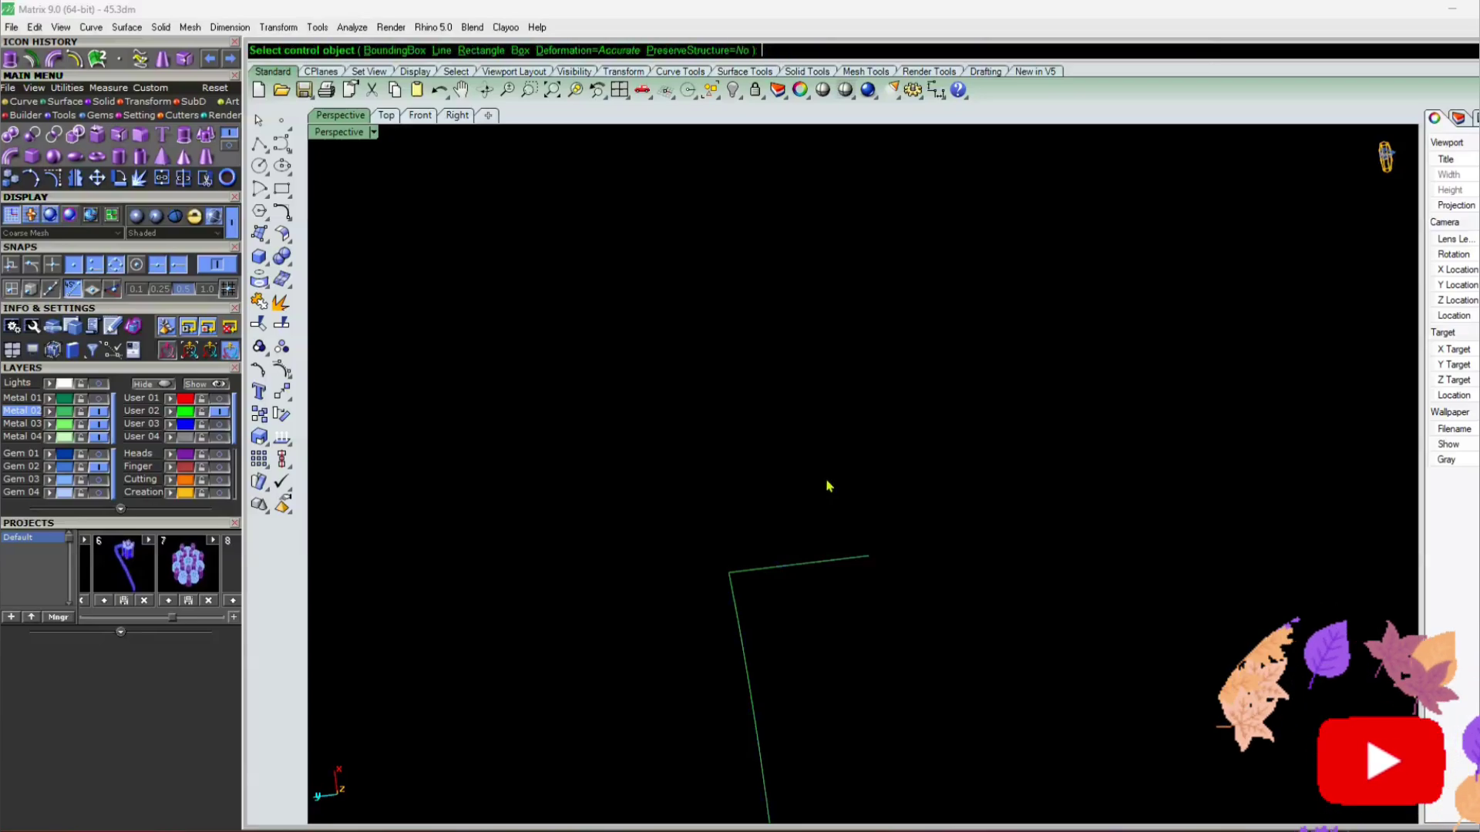
pyautogui.hotkey('ctrl', 'z')
pyautogui.press('F1')
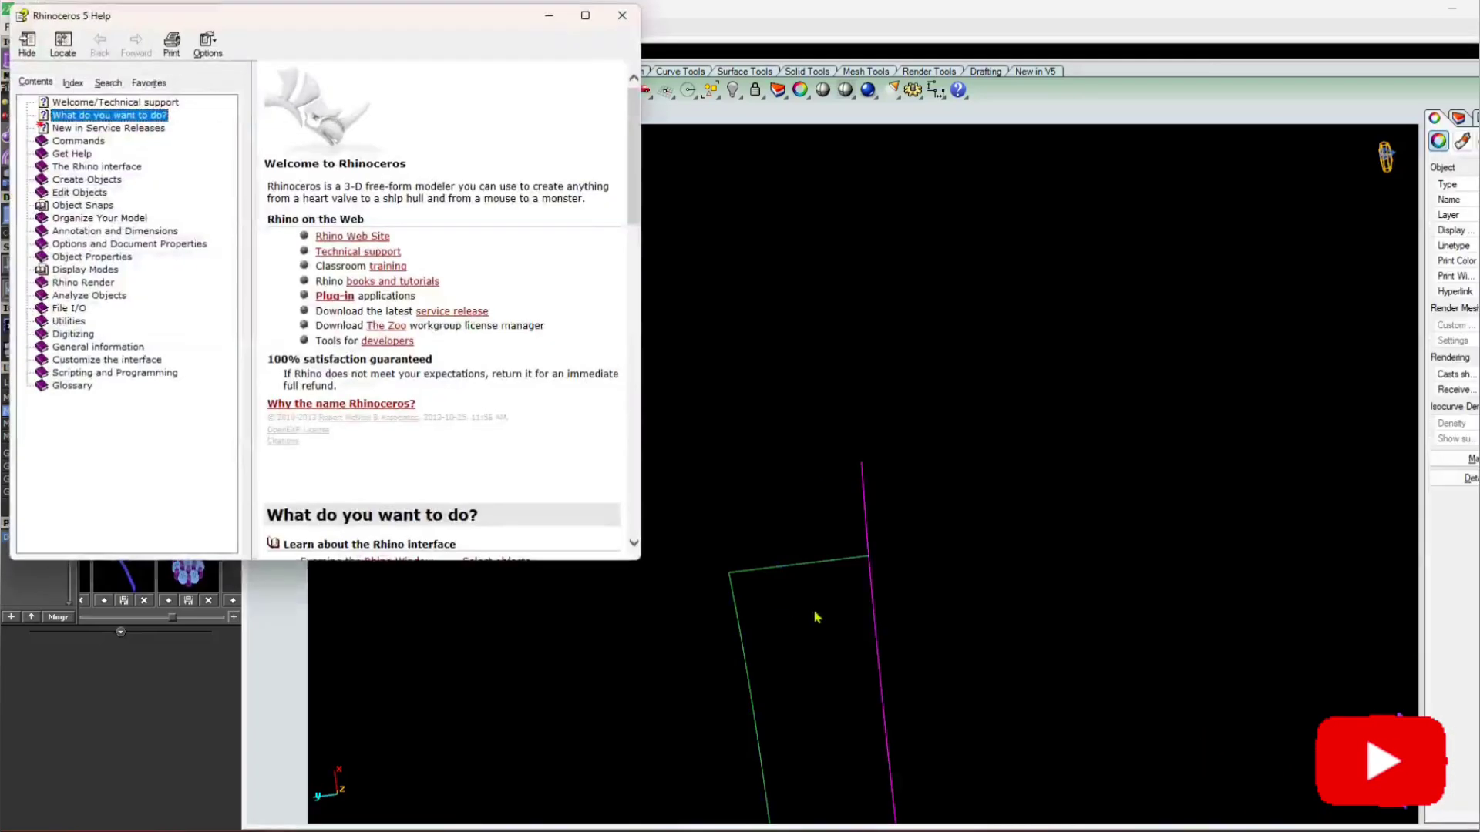
pyautogui.click(622, 15)
pyautogui.moveTo(698, 380); pyautogui.dragTo(884, 655, button='right')
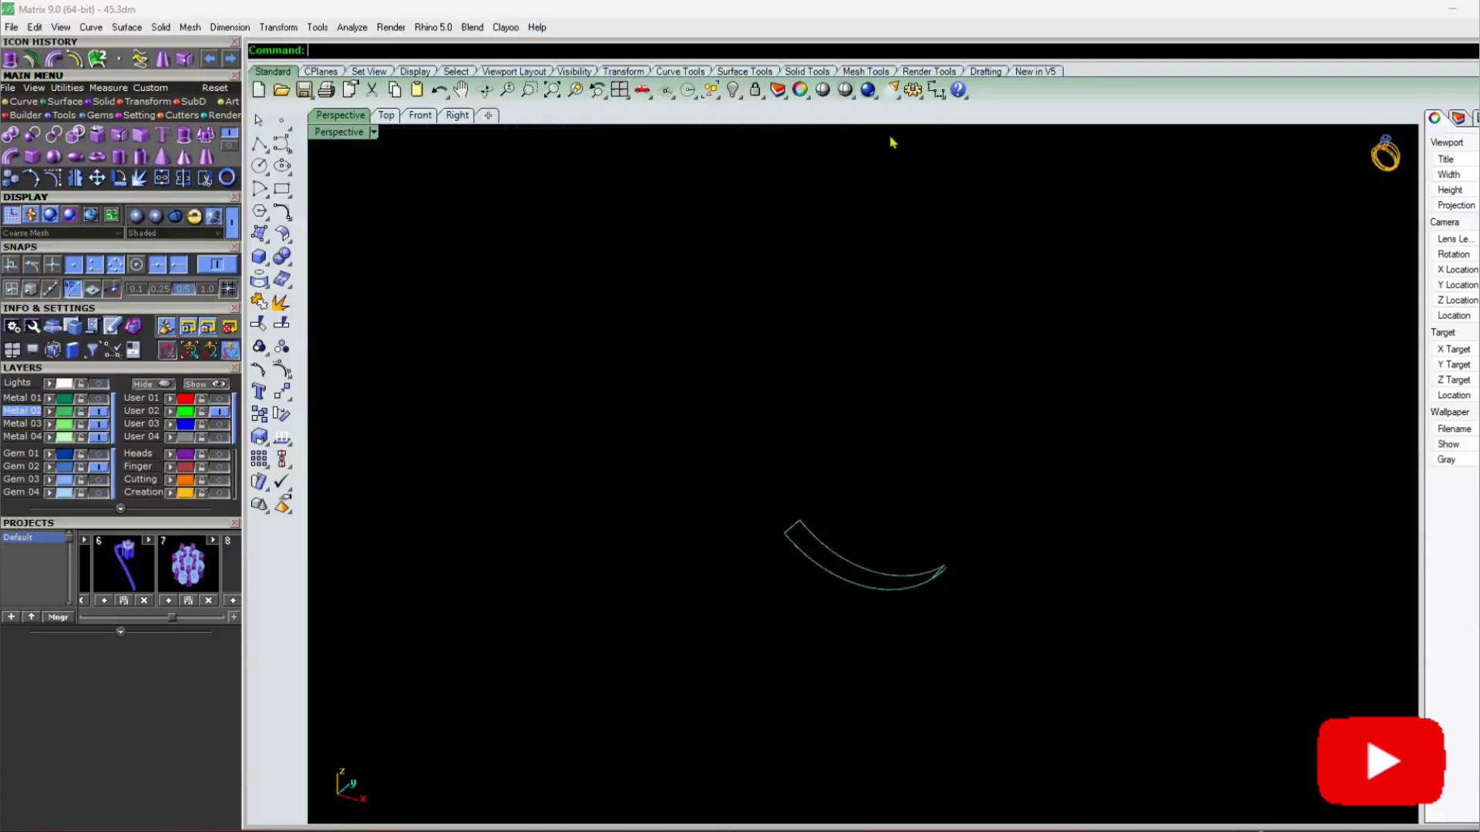
# Turn on the crossing line's edit points and place a marker point on the edge curve beside the line's loose end
pyautogui.moveTo(951, 493); pyautogui.dragTo(786, 644, button='right')
pyautogui.scroll(5, 771, 617)
pyautogui.moveTo(757, 591); pyautogui.dragTo(1209, 522, button='right')
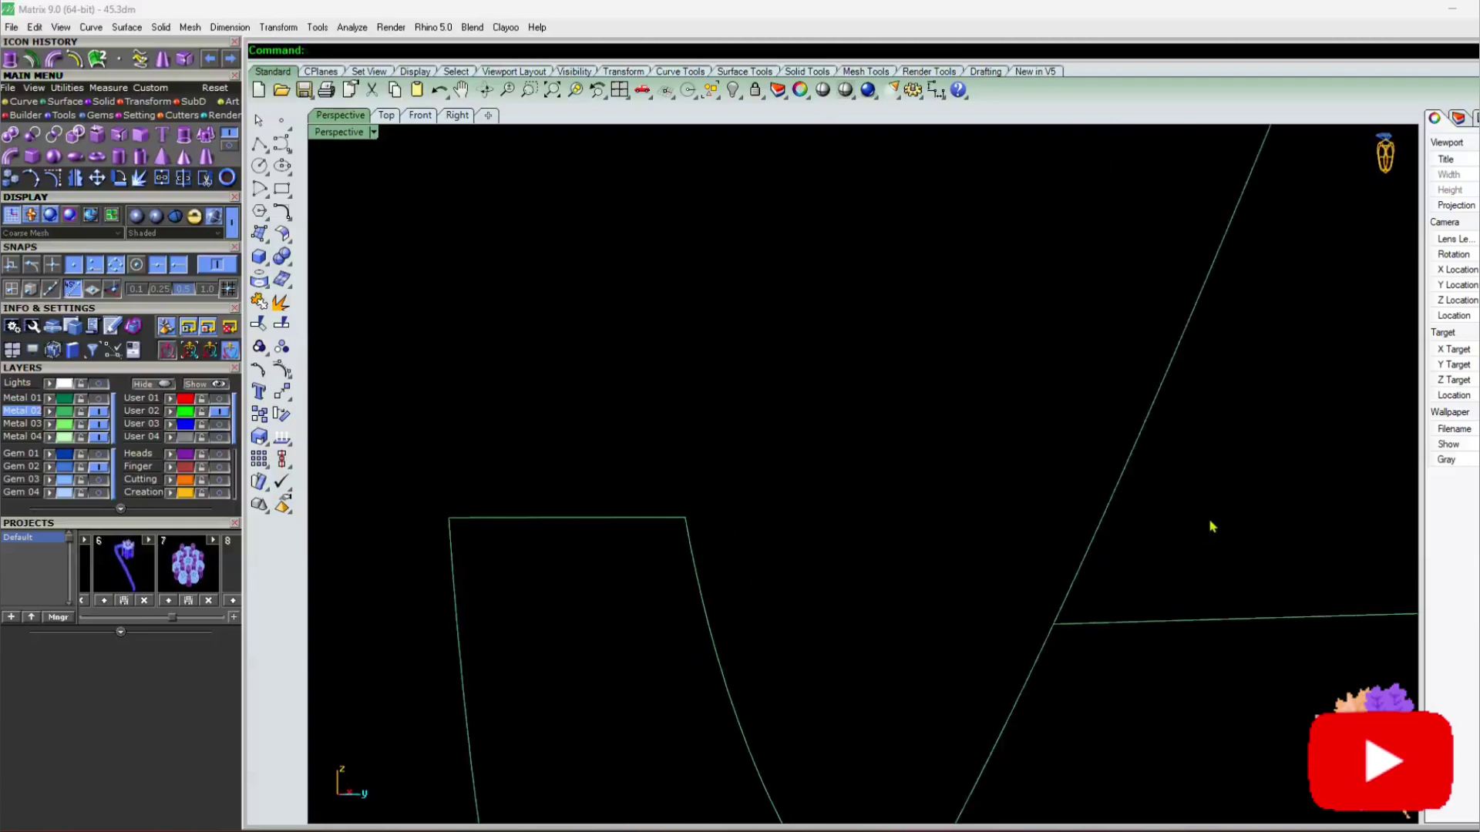
pyautogui.hotkey('ctrl', 'a')
pyautogui.press('Escape')
pyautogui.moveTo(925, 677); pyautogui.dragTo(772, 497, button='right')
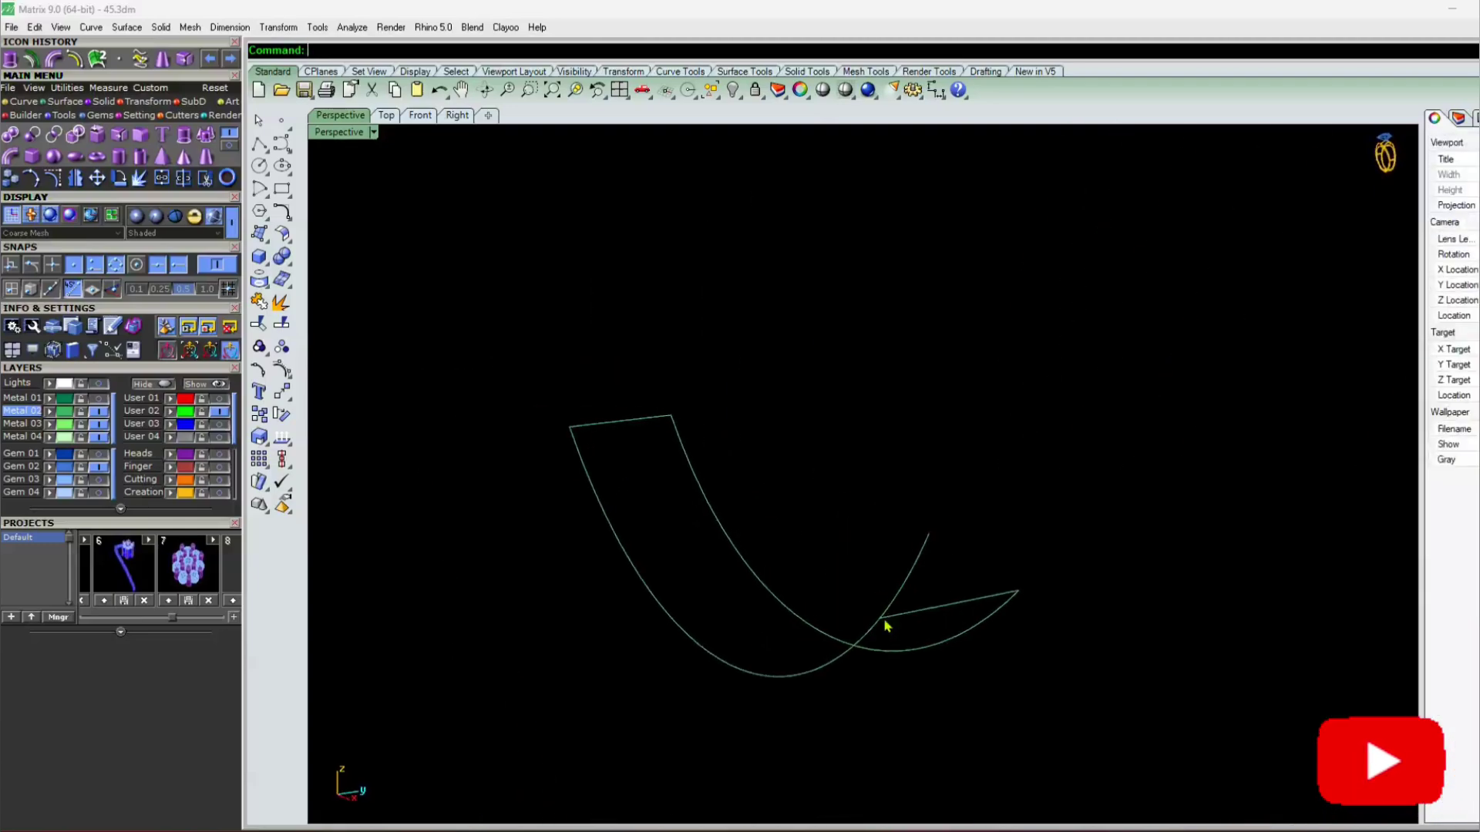
pyautogui.scroll(3, 884, 618)
pyautogui.moveTo(875, 598); pyautogui.dragTo(822, 621, button='right')
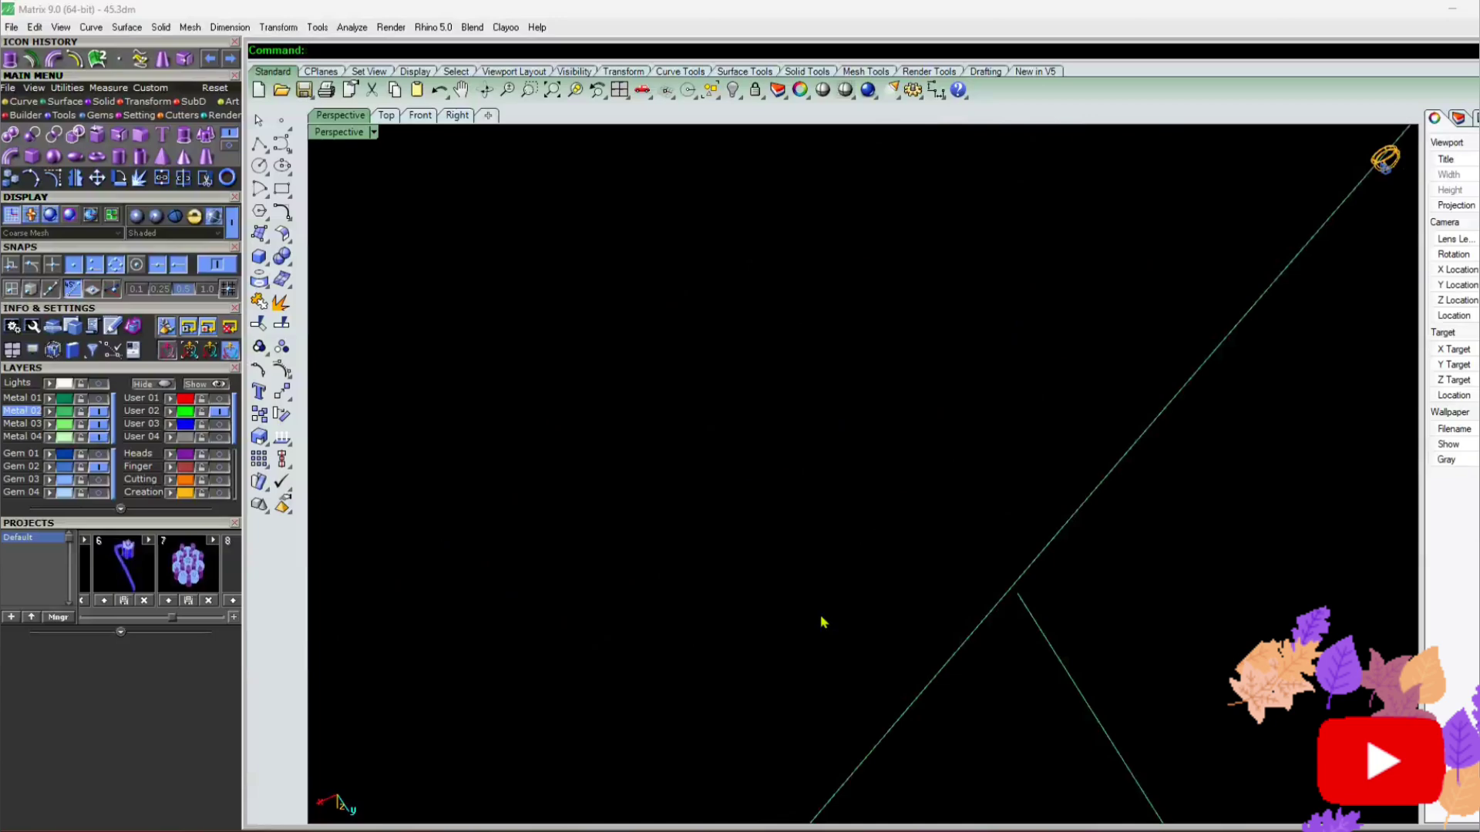
pyautogui.click(1032, 616)
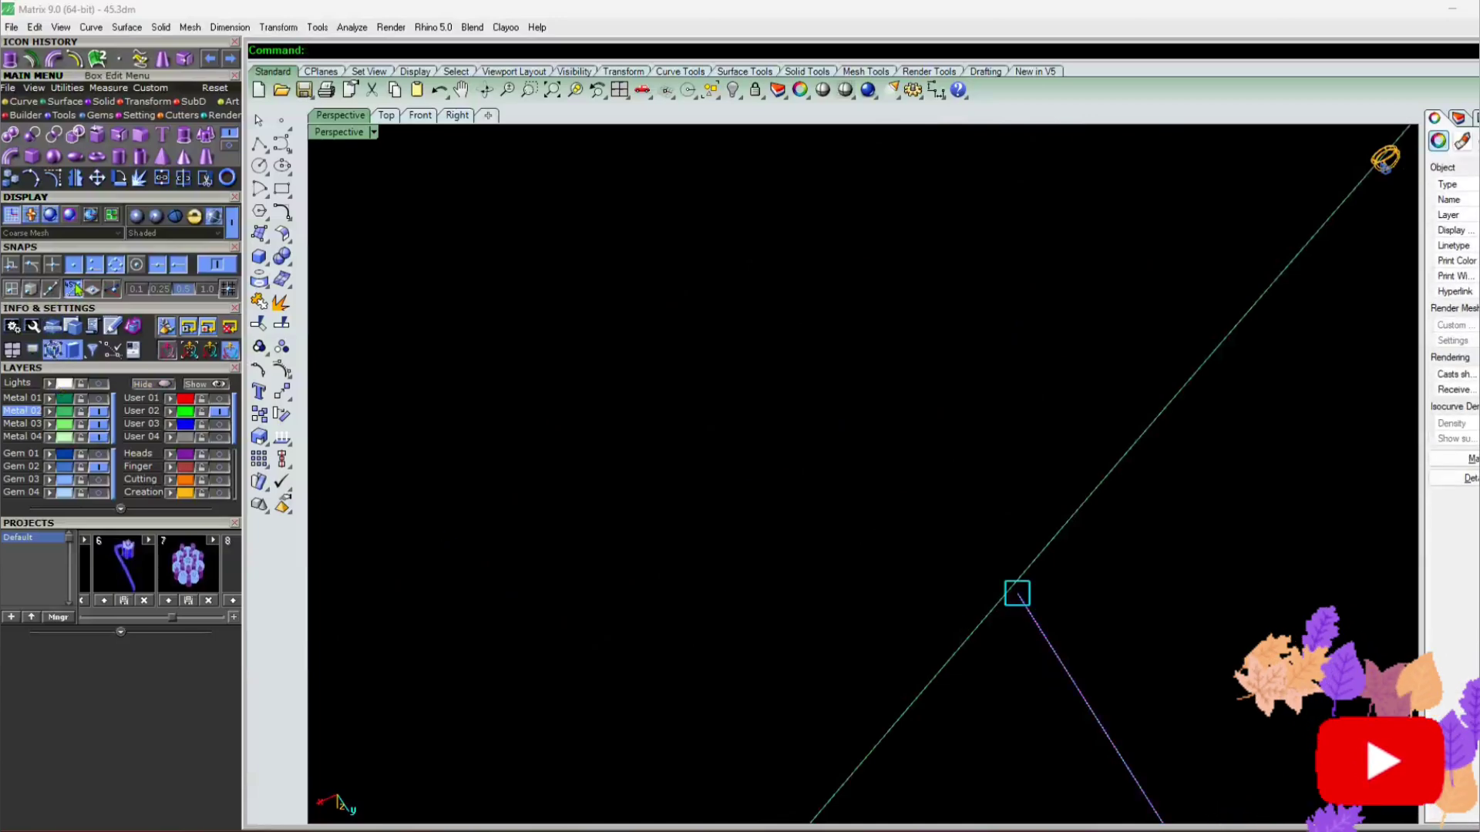
pyautogui.rightClick(1017, 594)
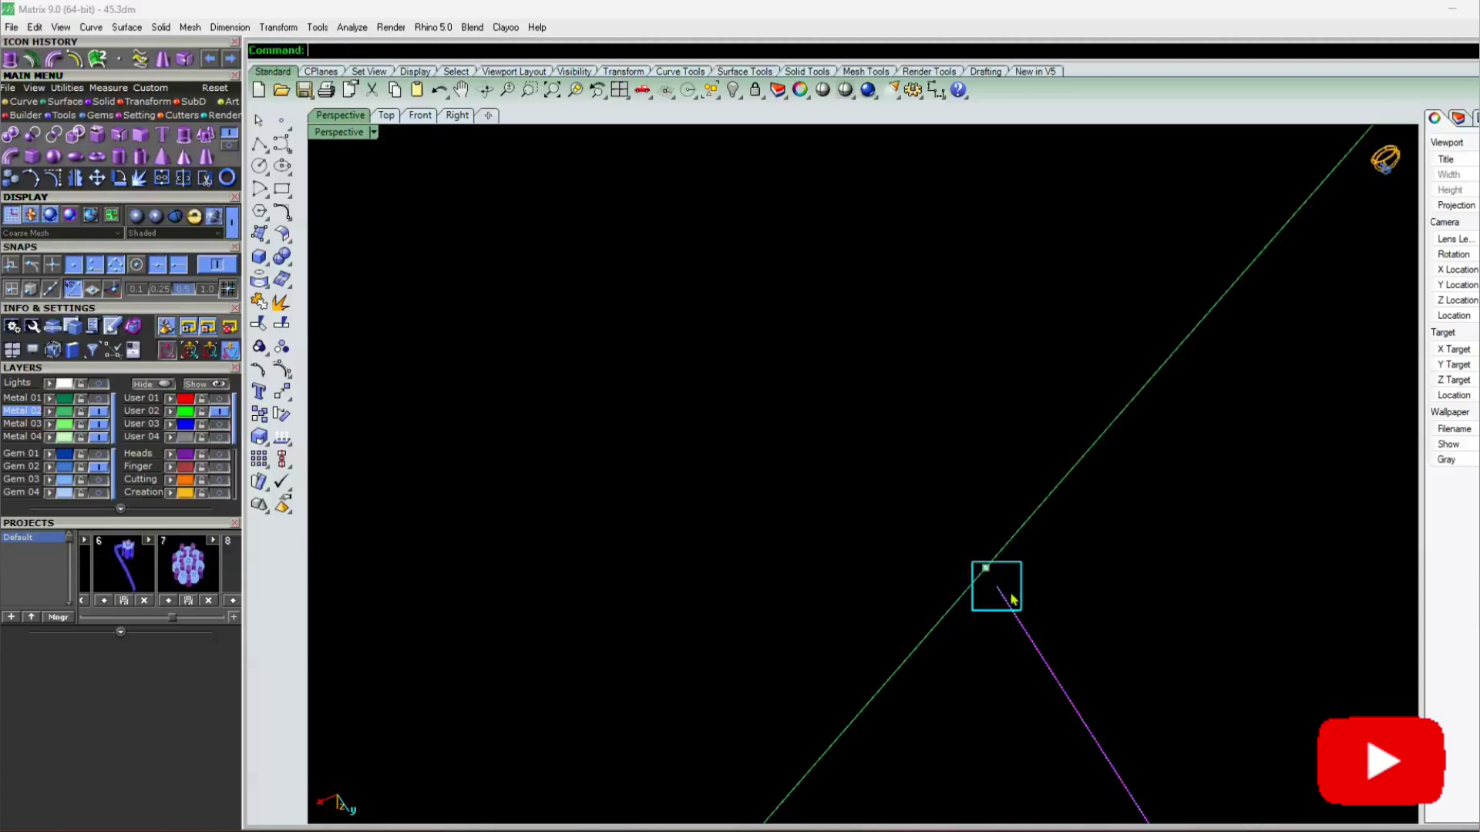
# Move the crossing line's loose end onto the marker point on the edge curve, and delete the marker point
pyautogui.click(1010, 603)
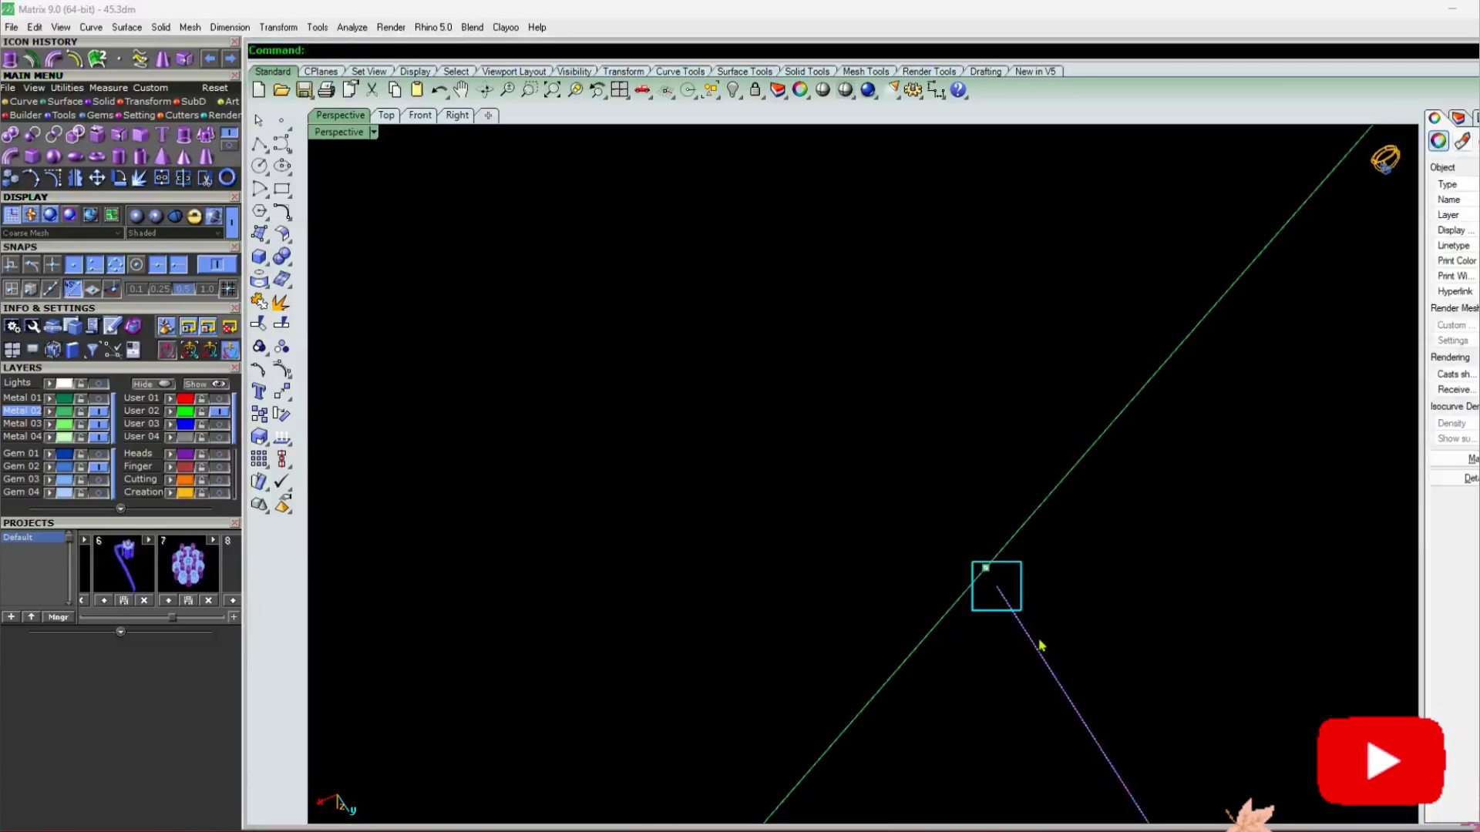
pyautogui.press('Escape')
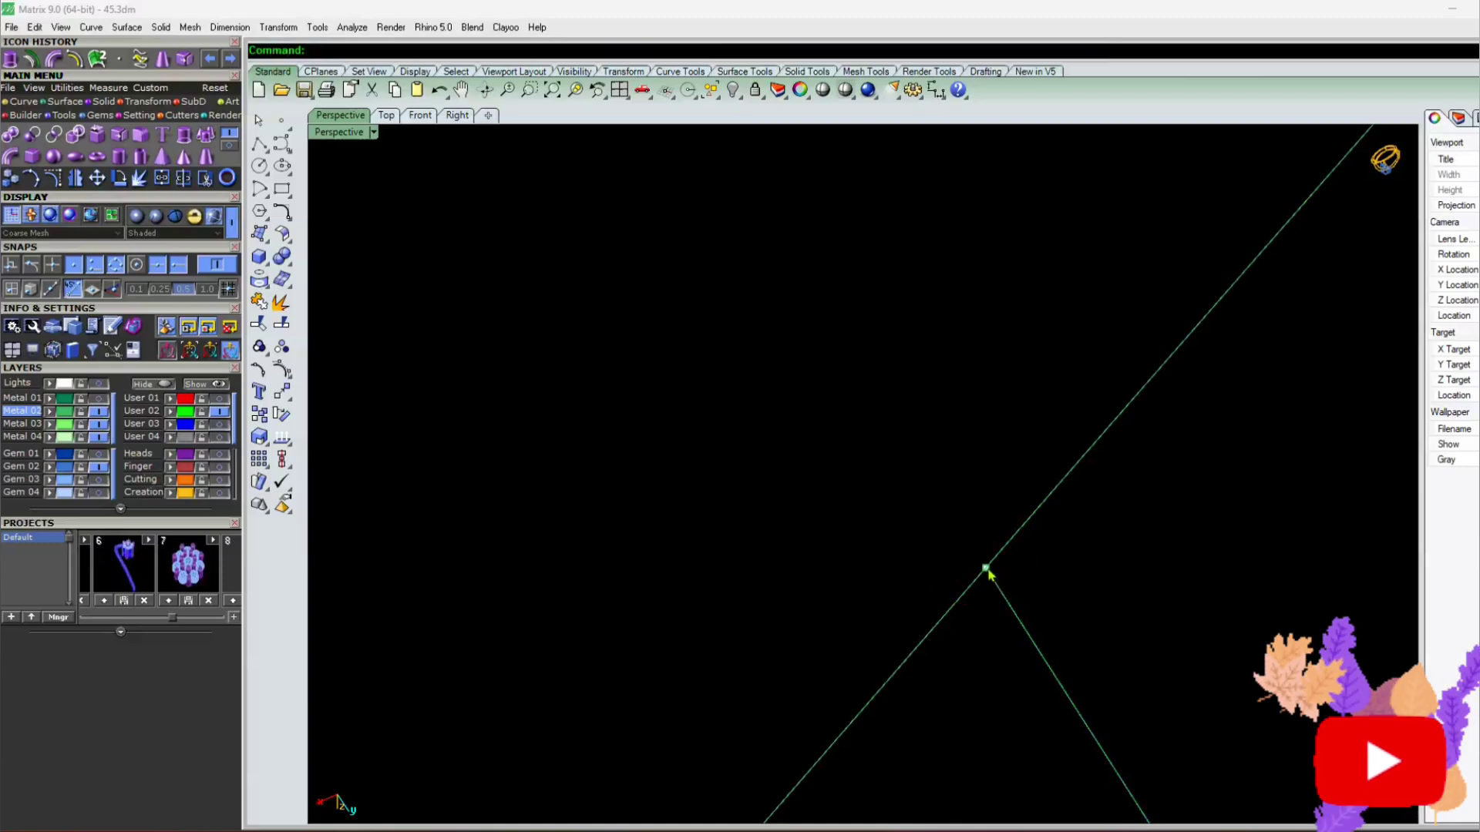
pyautogui.click(986, 570)
pyautogui.click(975, 629)
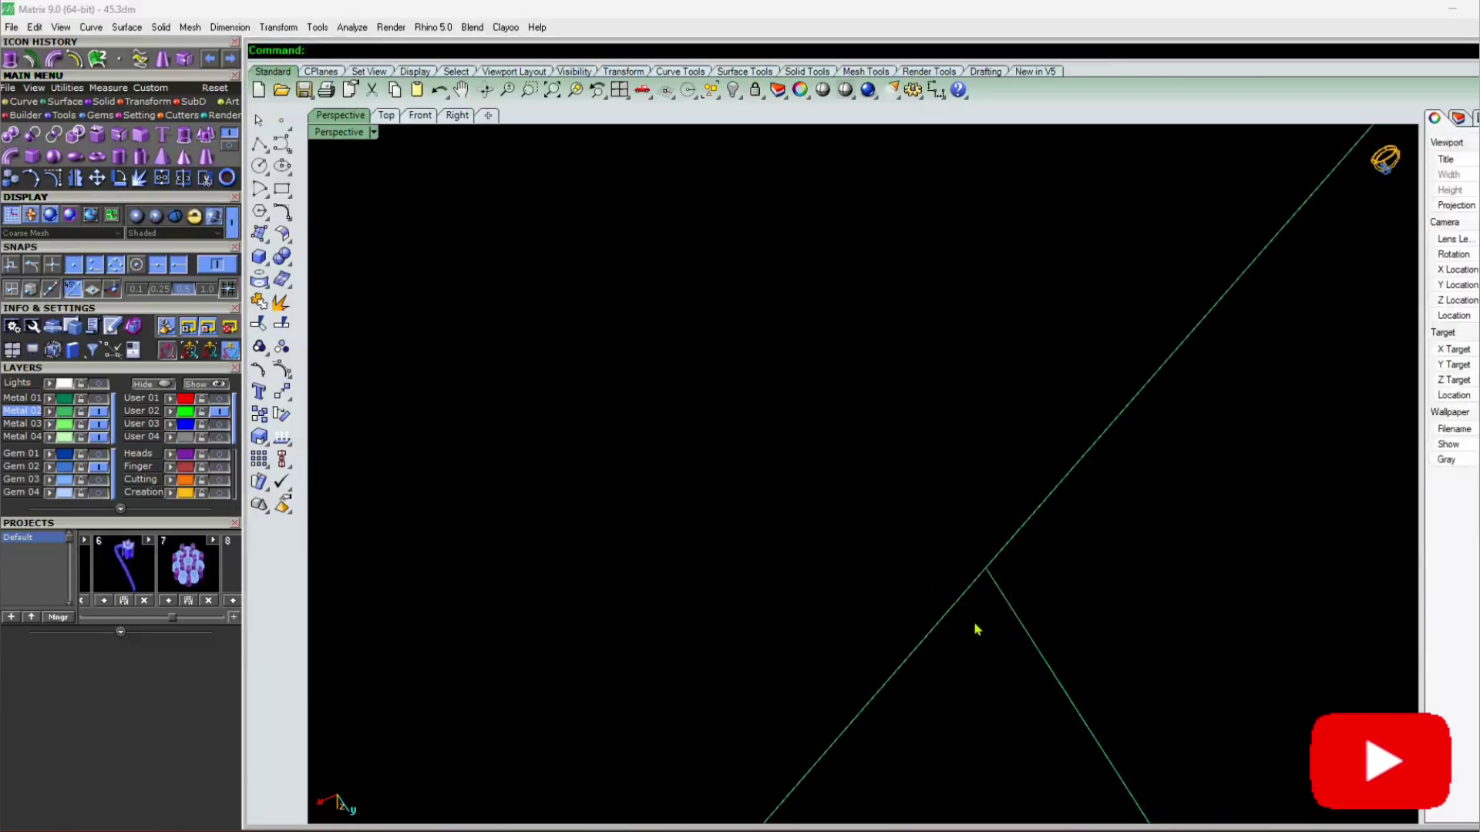
# Trim the edge curve's overhang beyond the crossing line, using both curves as cutting objects
pyautogui.moveTo(853, 725); pyautogui.dragTo(852, 720)
pyautogui.click(205, 178)
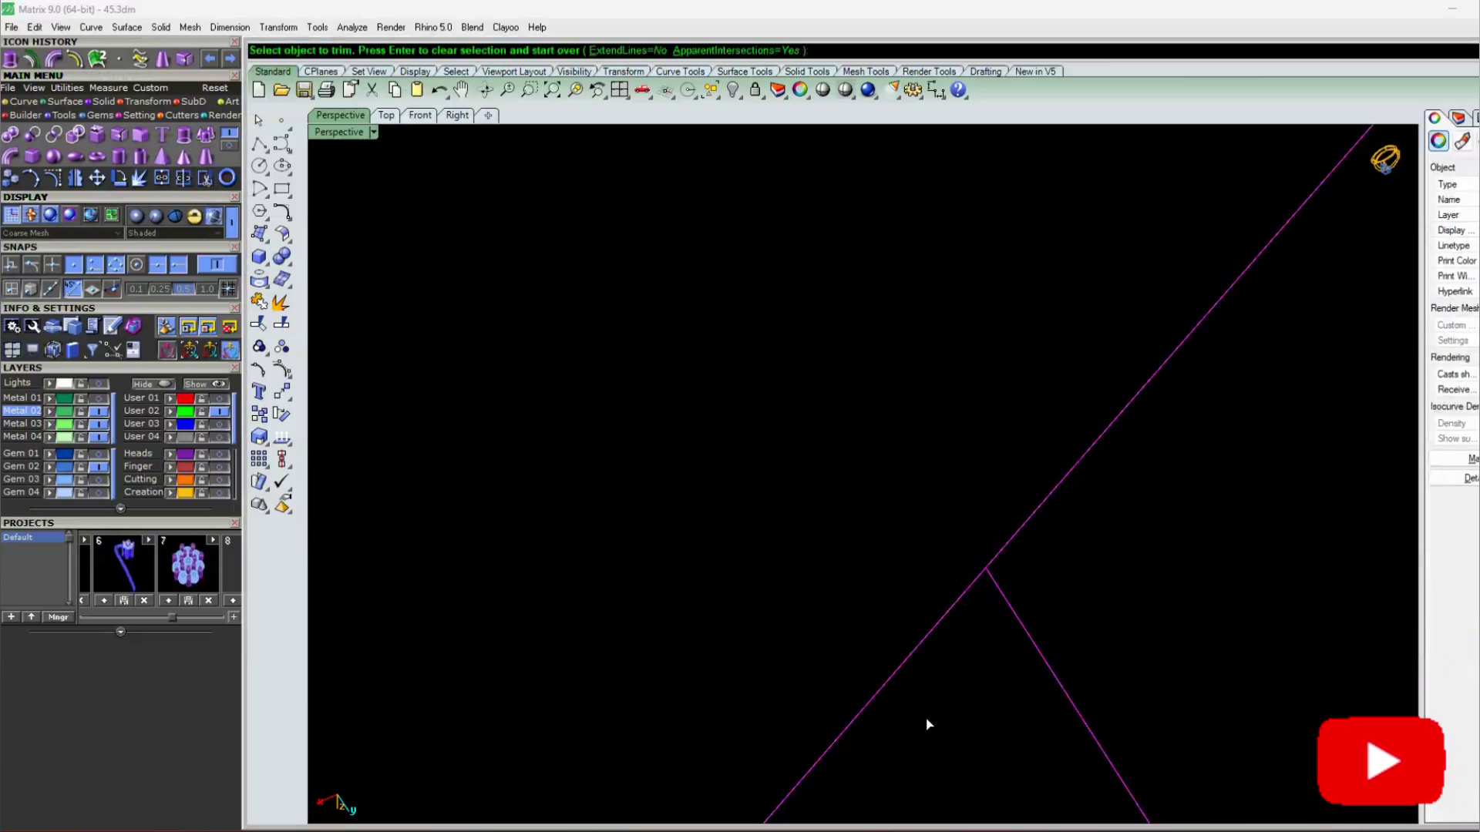
# Trim the excess arc beyond the corner of the curved four-sided outline and finish trimming
pyautogui.scroll(-6, 756, 607)
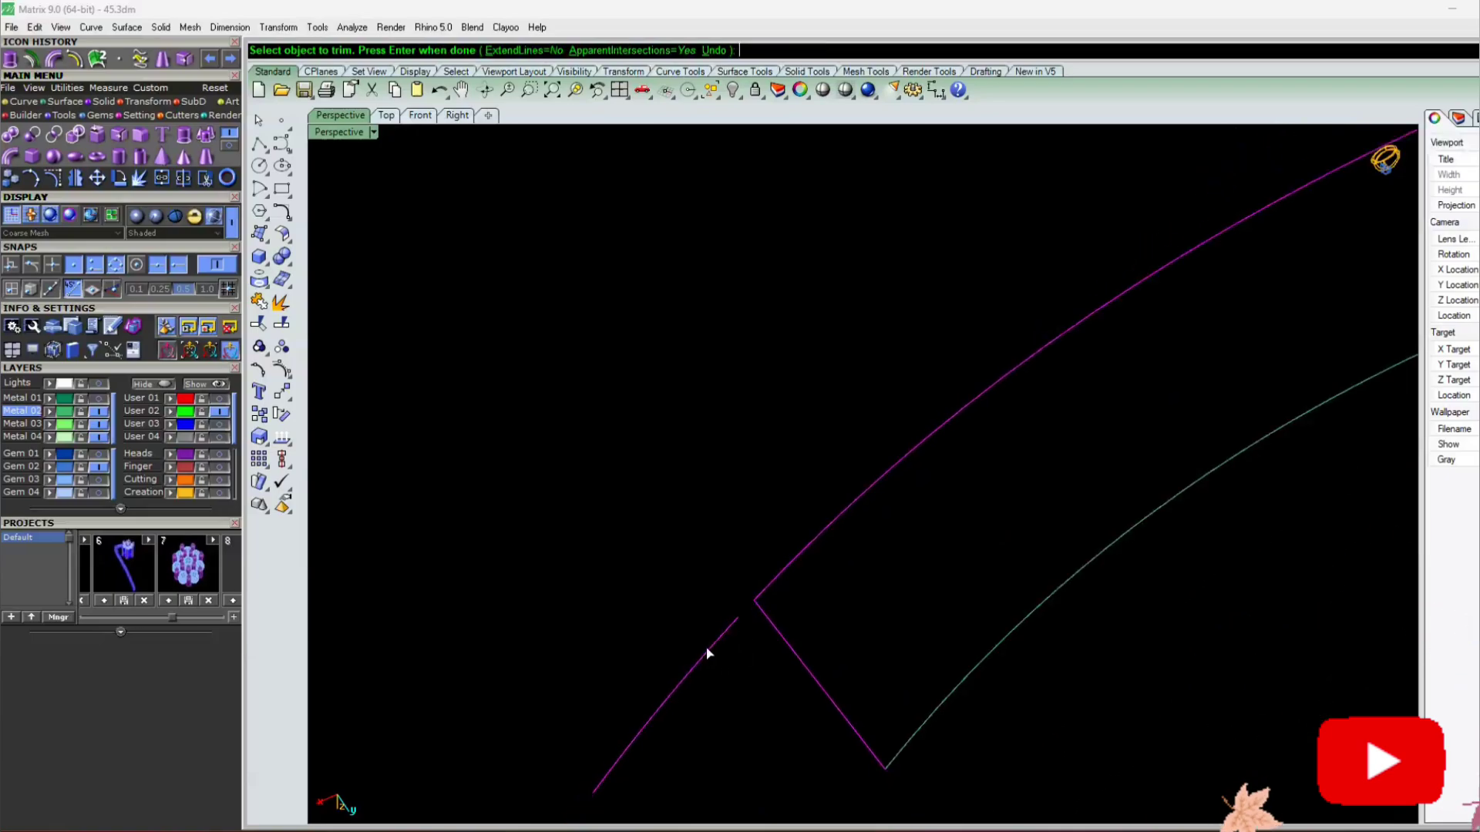
pyautogui.scroll(-2, 738, 626)
pyautogui.press('Escape')
pyautogui.moveTo(790, 715); pyautogui.dragTo(670, 568, button='right')
pyautogui.moveTo(736, 490)
pyautogui.mouseDown(button='right')
pyautogui.moveTo(496, 571)
pyautogui.moveTo(703, 558)
pyautogui.moveTo(720, 552)
pyautogui.moveTo(720, 493)
pyautogui.moveTo(717, 513)
pyautogui.mouseUp(button='right')
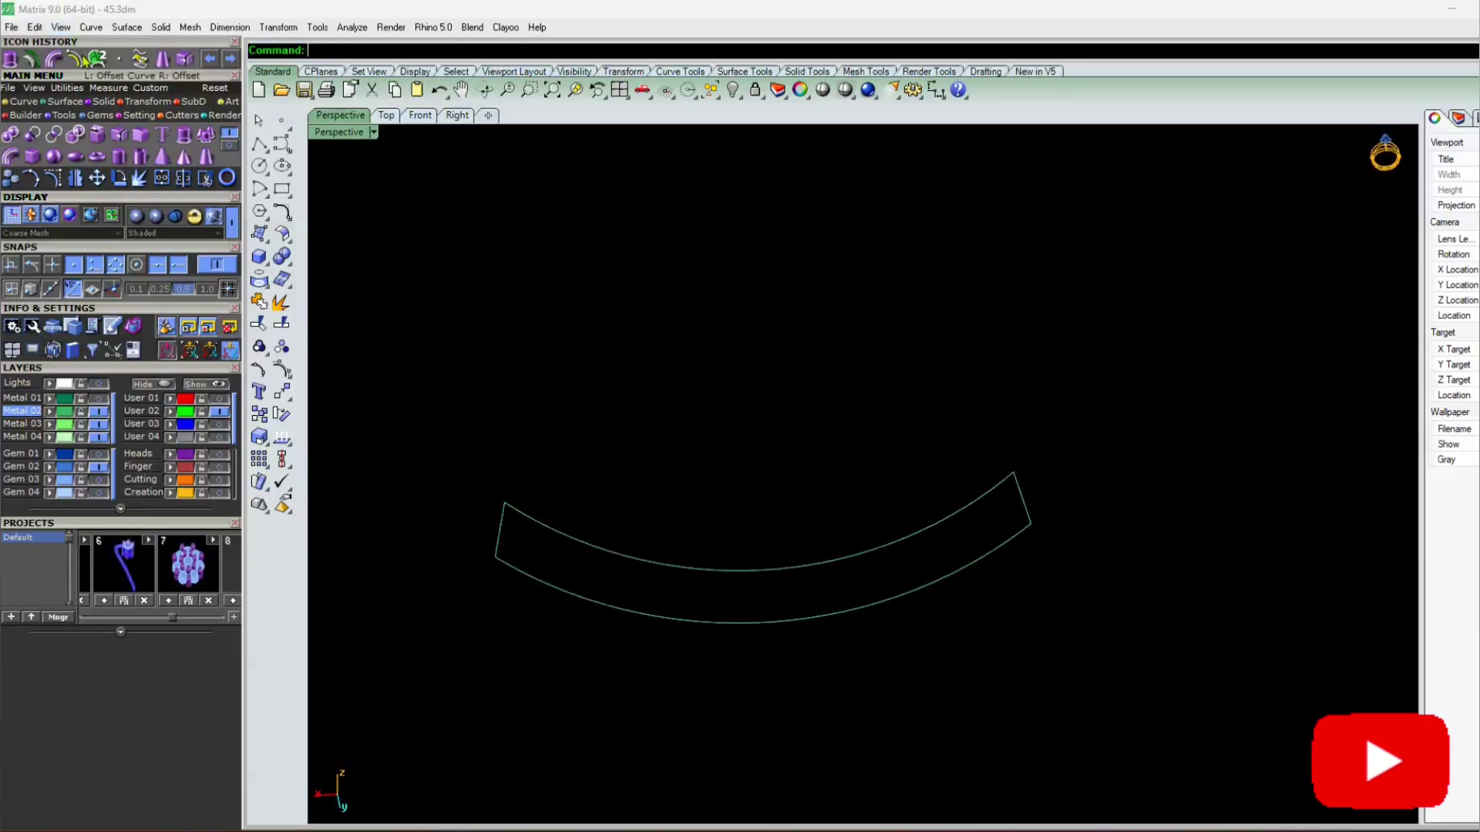
# Sweep a surface along the two long arcs as rails, using the short end lines as cross sections
pyautogui.click(811, 608)
pyautogui.click(603, 539)
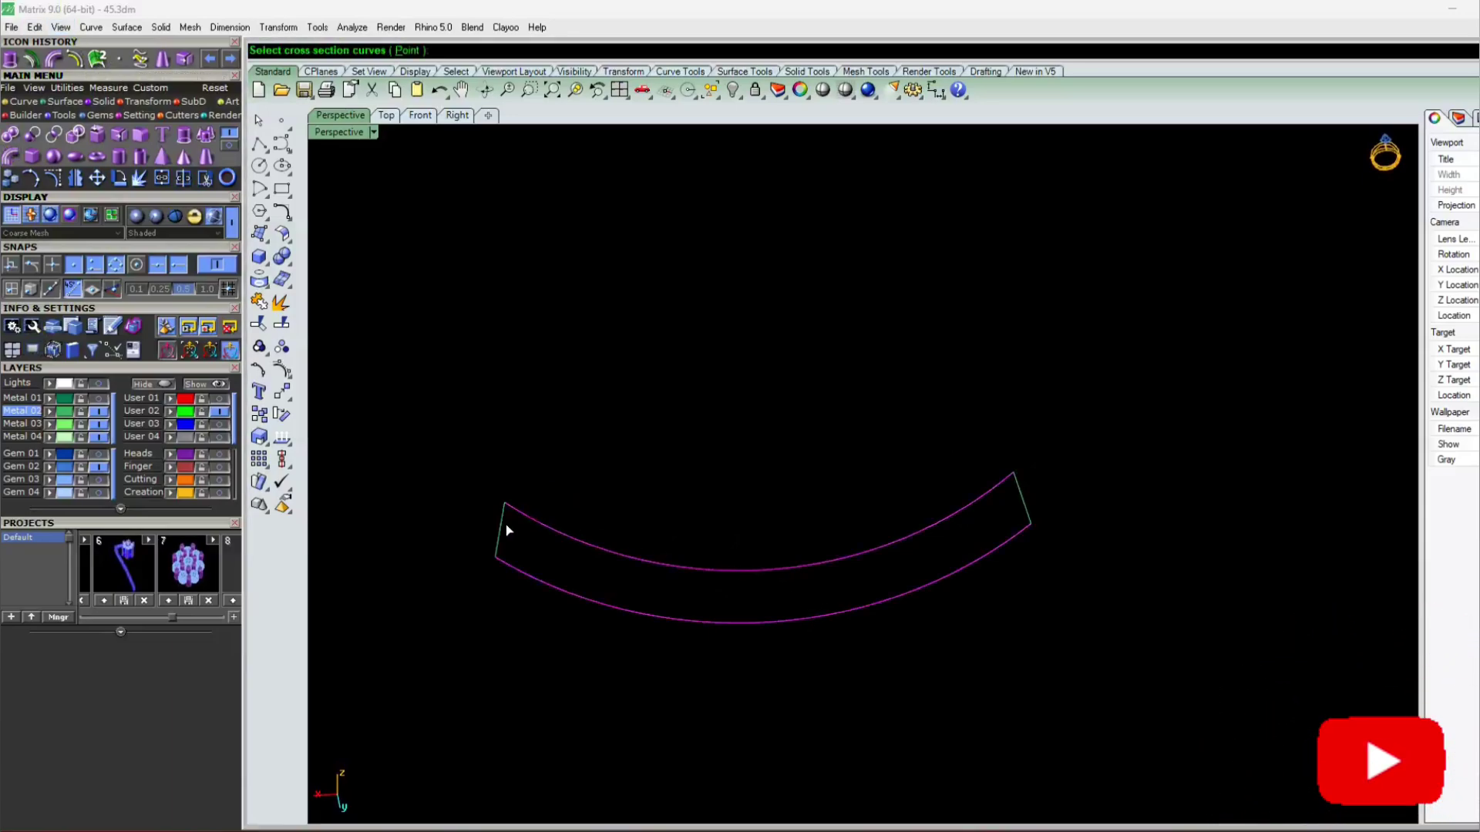
pyautogui.click(1024, 504)
pyautogui.press('Return')
pyautogui.press('Return')
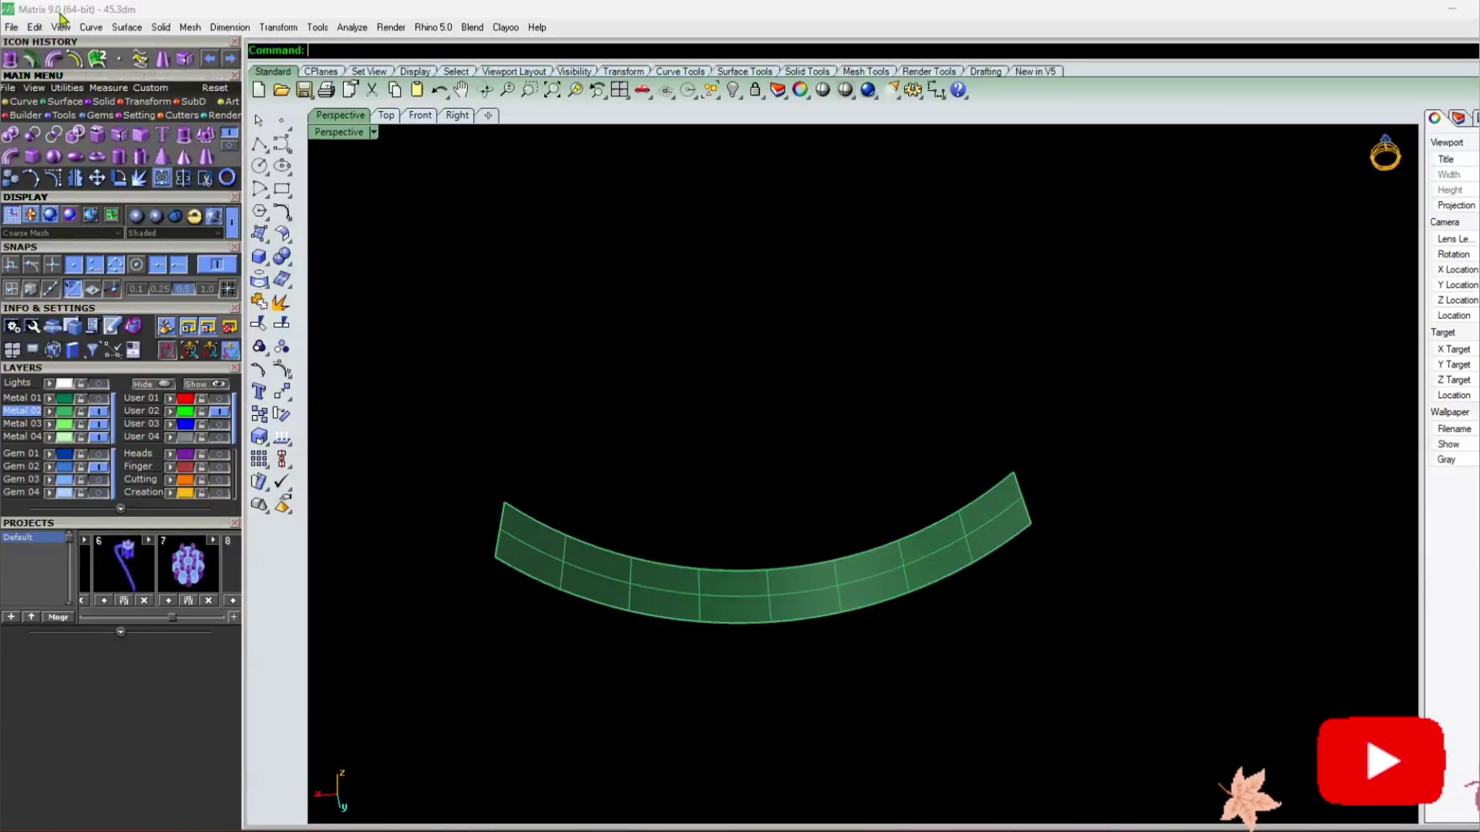
# Offset the curved strip outward by 0.5 as a solid with round corners, briefly showing the Metal 01 layer to check the direction
pyautogui.press('Escape')
pyautogui.click(691, 578)
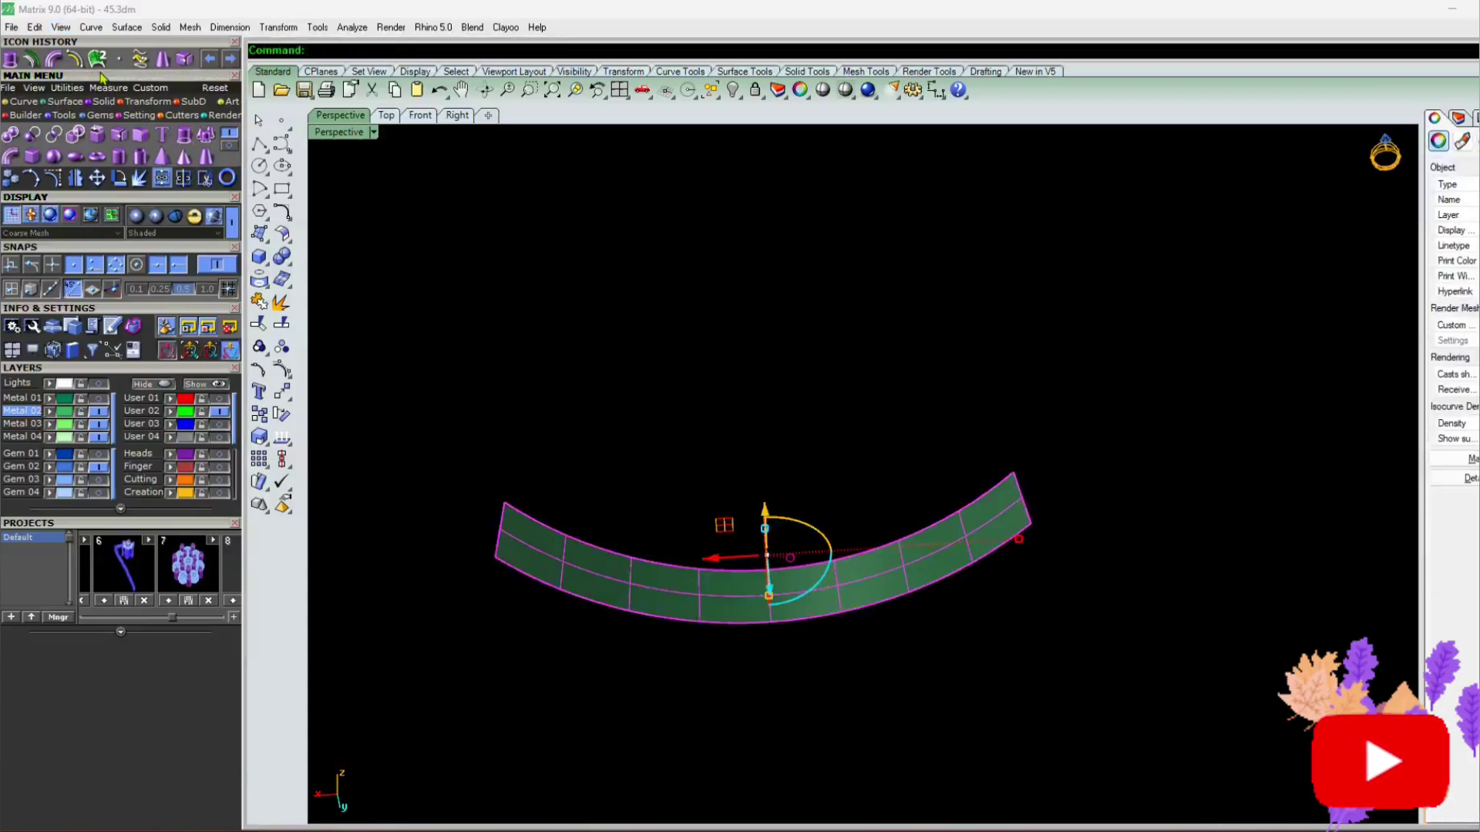
pyautogui.click(31, 60)
pyautogui.moveTo(760, 598); pyautogui.dragTo(586, 552, button='right')
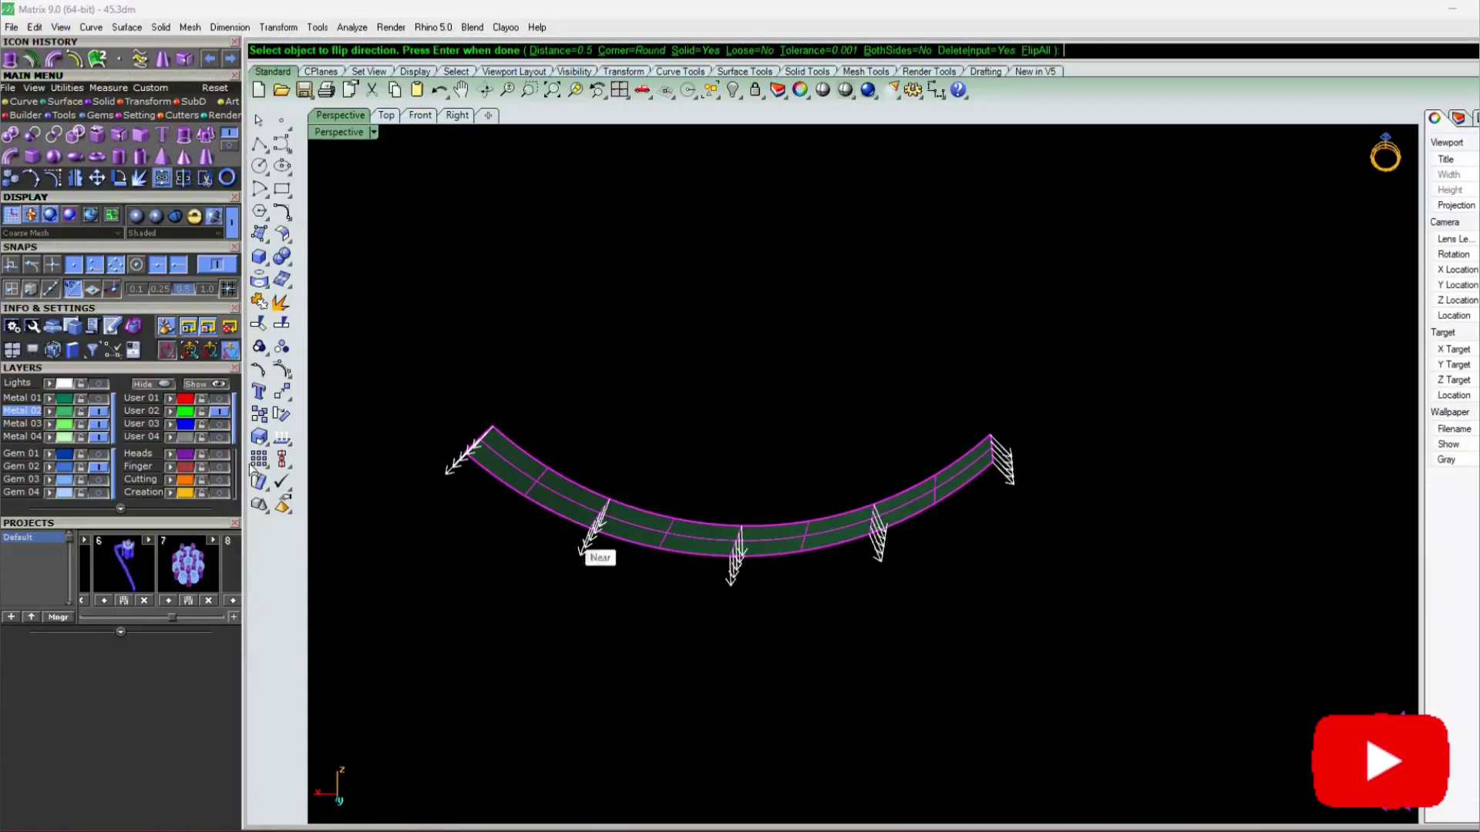
pyautogui.click(101, 408)
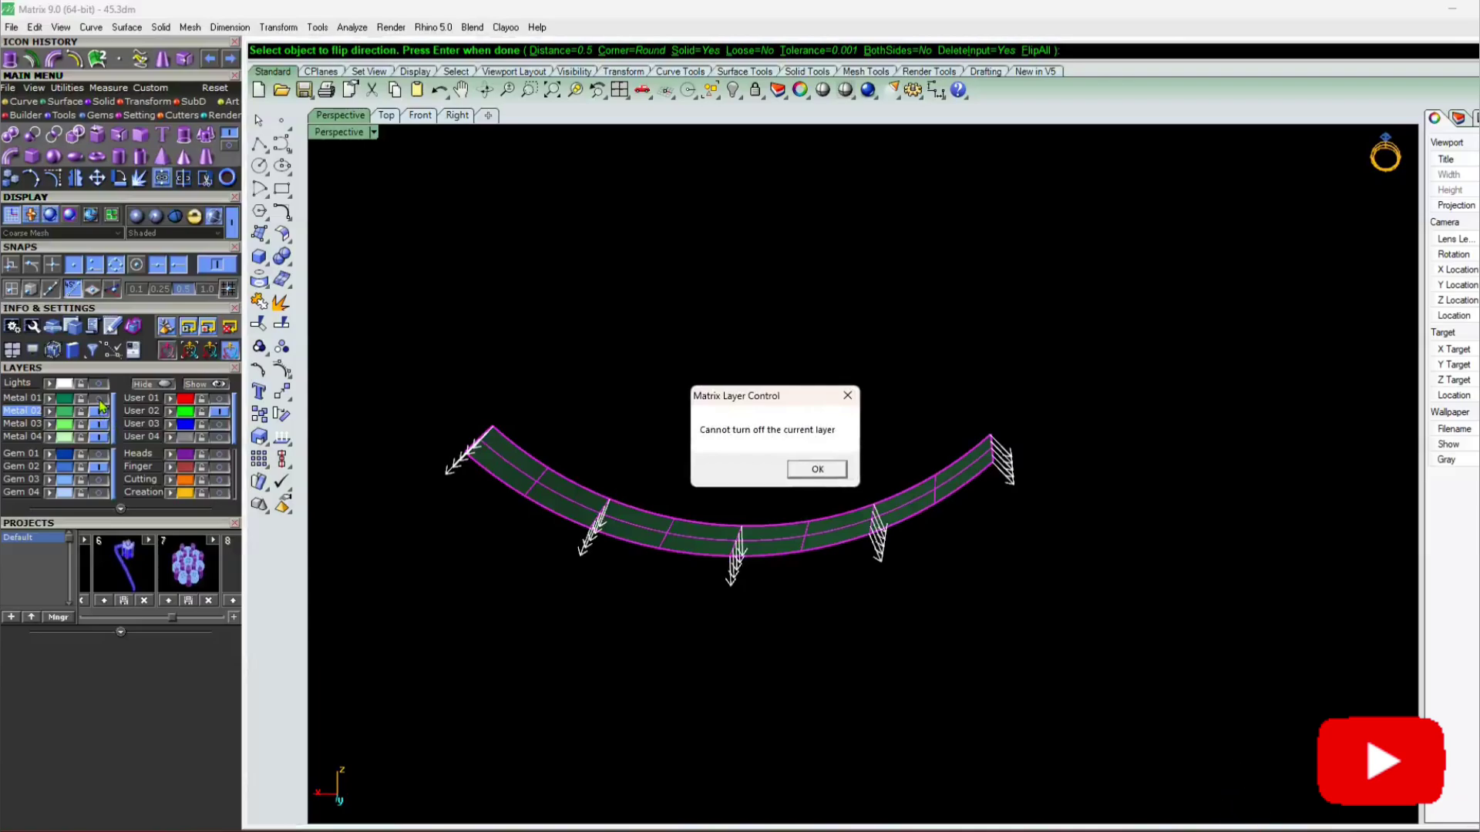
pyautogui.press('Return')
pyautogui.click(100, 400)
pyautogui.moveTo(532, 500); pyautogui.dragTo(633, 514, button='right')
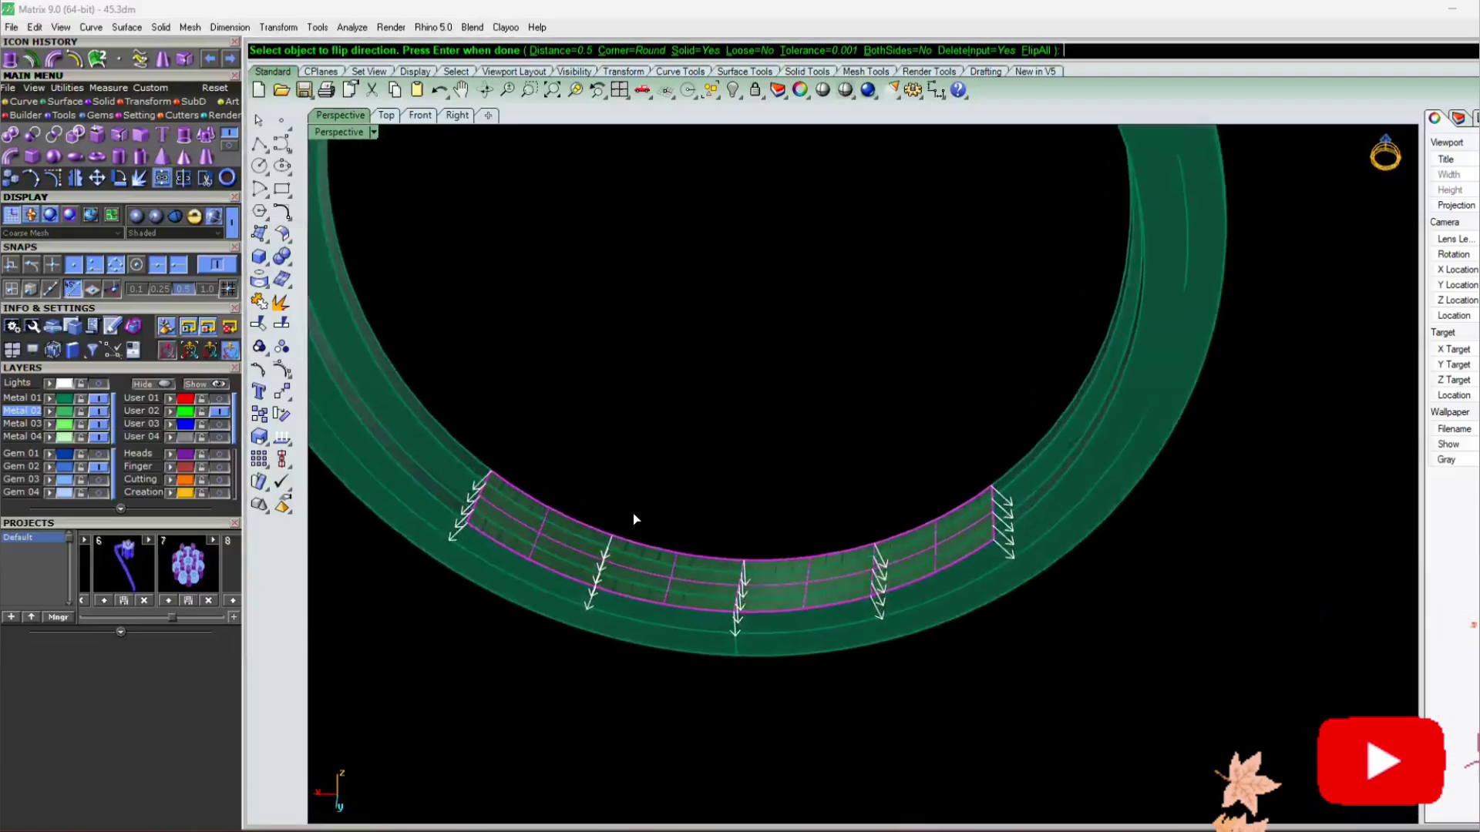
pyautogui.click(99, 400)
pyautogui.moveTo(582, 567); pyautogui.dragTo(615, 495, button='right')
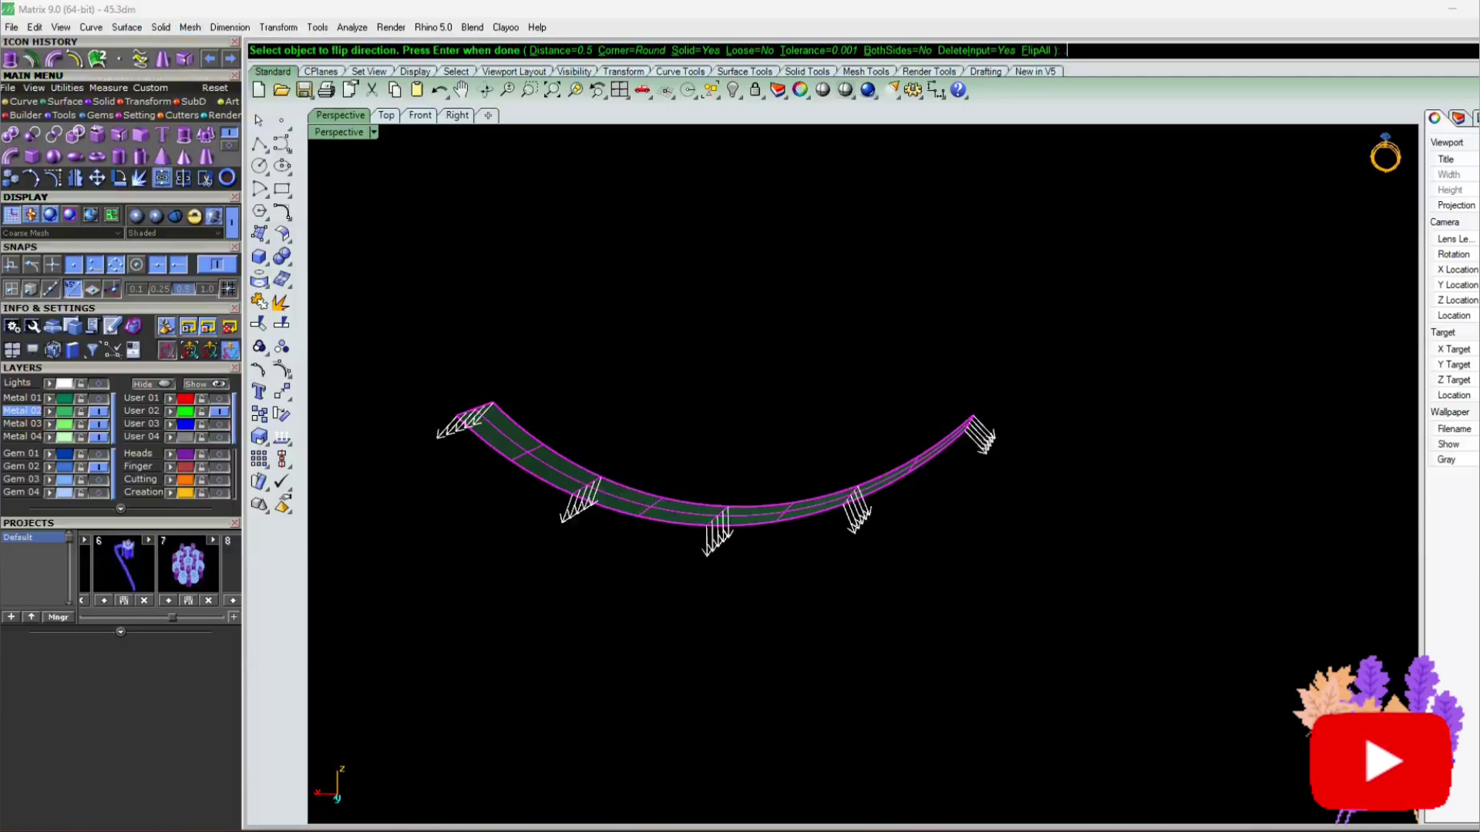
pyautogui.press('Return')
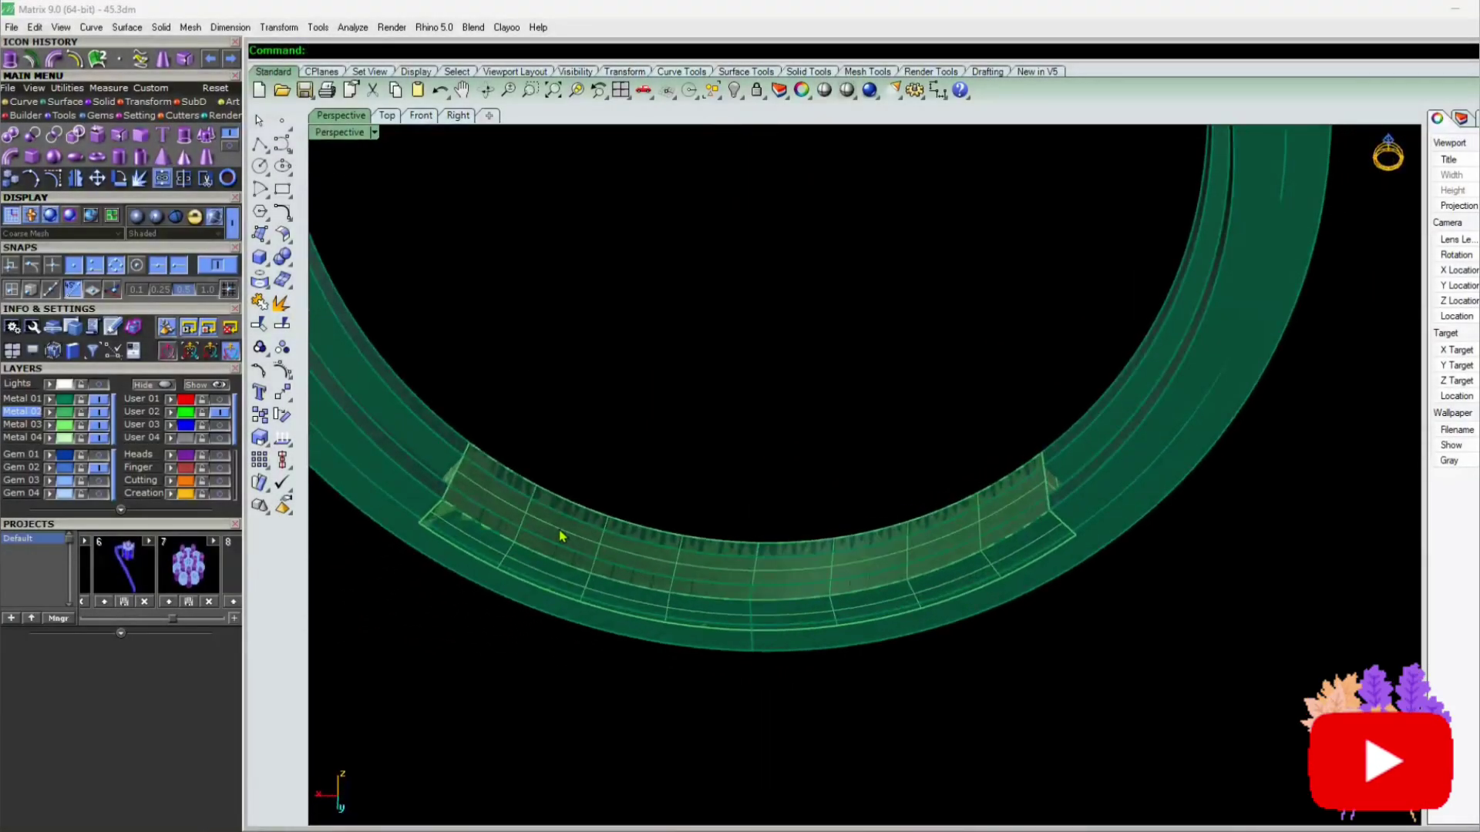
# Examine the whole ring from several sides, including the new solid strip inside the lower shank
pyautogui.click(562, 535)
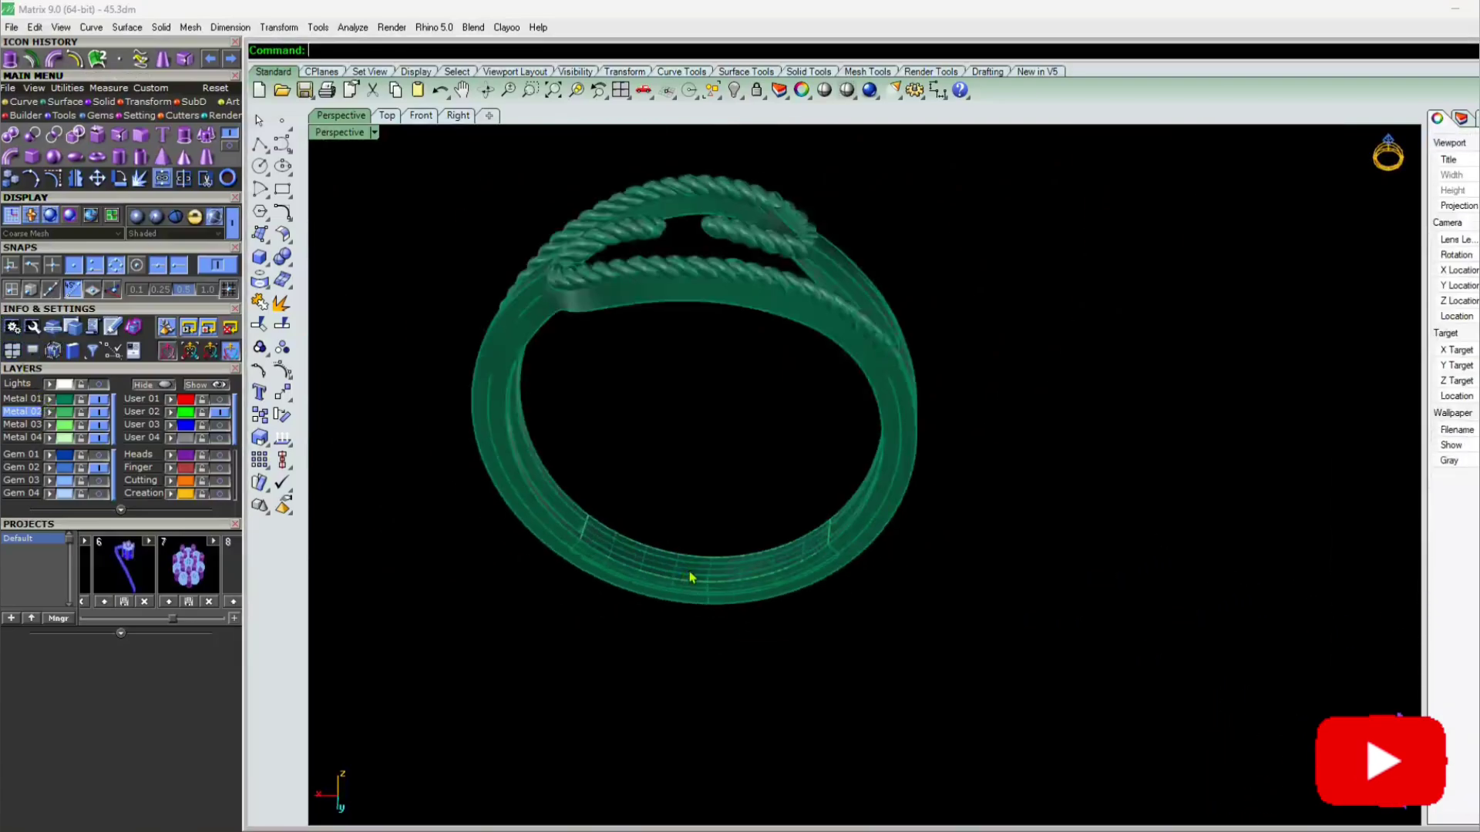
pyautogui.moveTo(690, 578); pyautogui.dragTo(717, 544, button='right')
pyautogui.scroll(2, 759, 432)
pyautogui.scroll(-6, 727, 462)
pyautogui.moveTo(1007, 195); pyautogui.dragTo(466, 715)
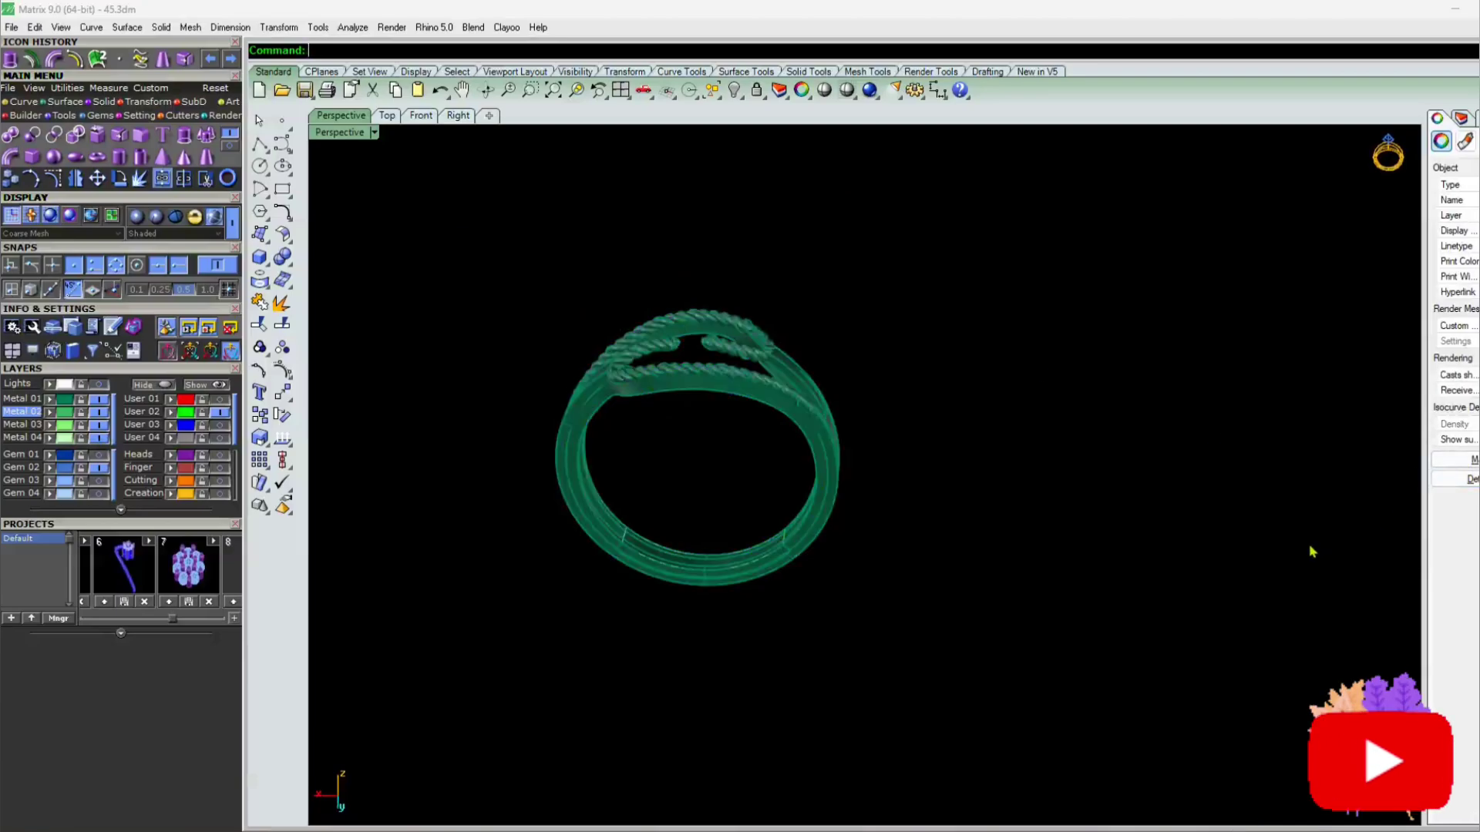
pyautogui.moveTo(1311, 548); pyautogui.dragTo(839, 172, button='right')
pyautogui.scroll(3, 844, 451)
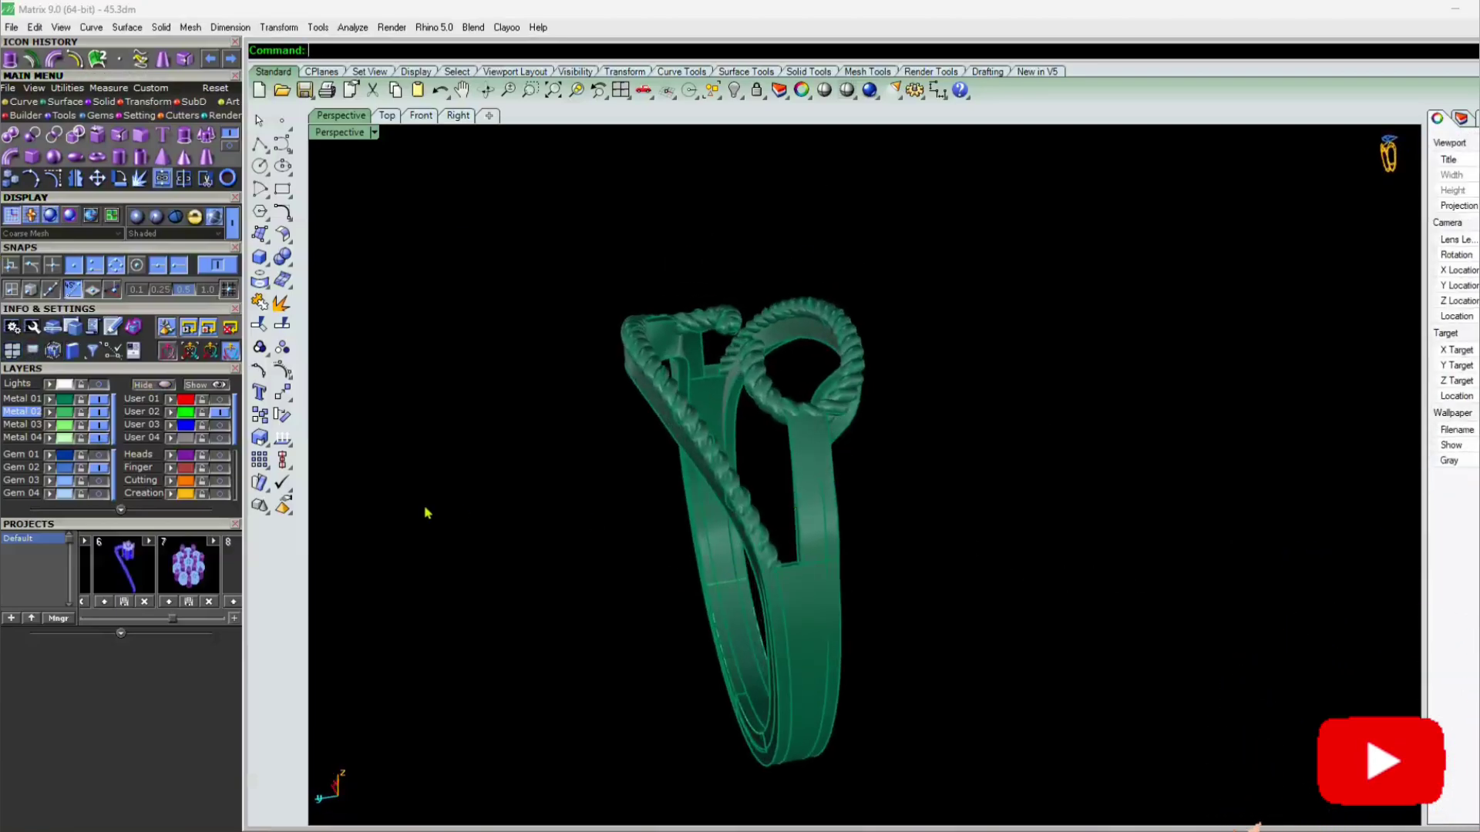
pyautogui.moveTo(427, 513); pyautogui.dragTo(638, 463, button='right')
# Extract copies of the outer faces of the smooth shoulder pieces on both sides of the ring and turn off the Metal 01 layer
pyautogui.moveTo(951, 258); pyautogui.dragTo(505, 705)
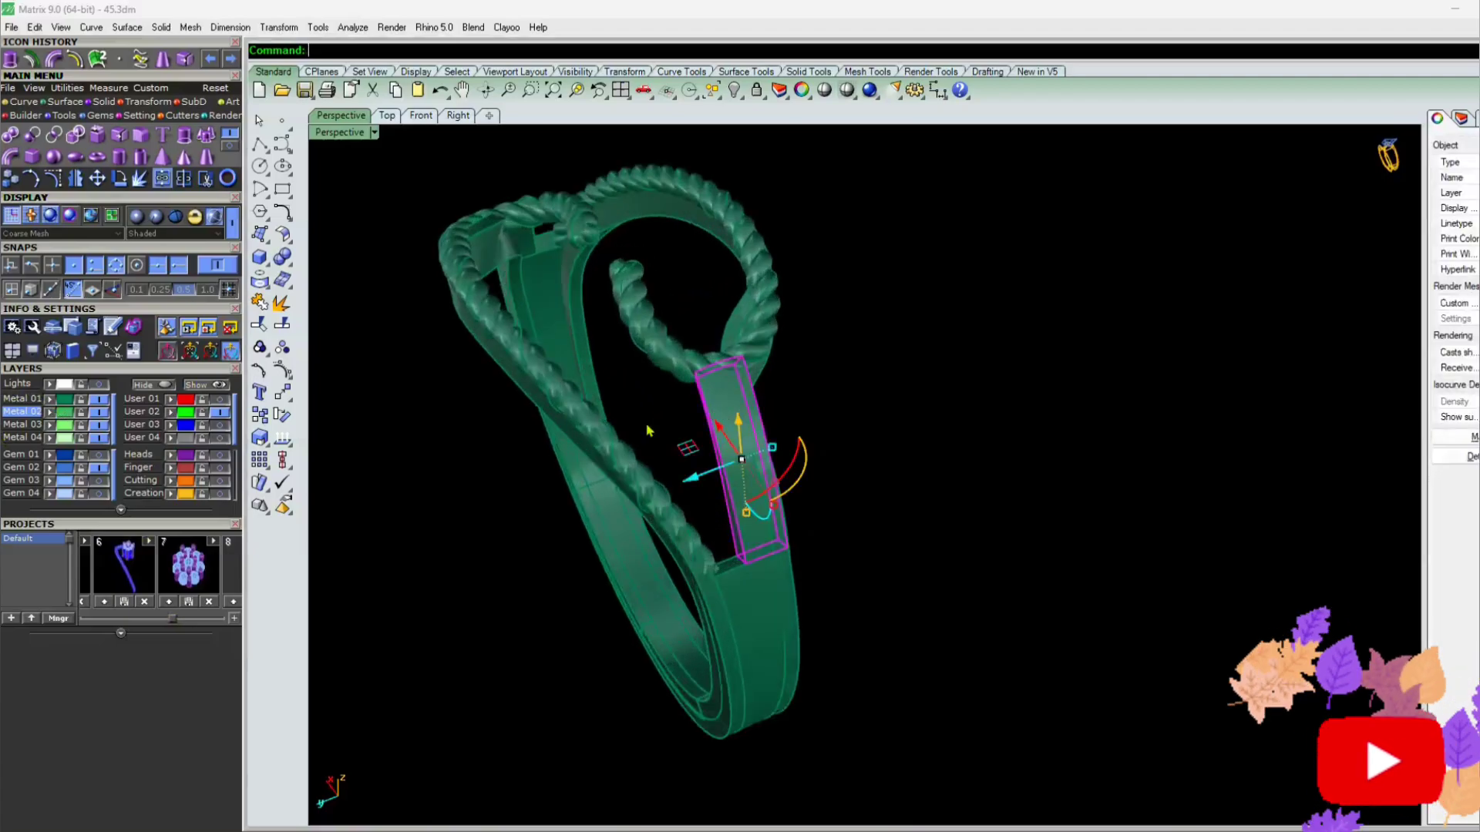
pyautogui.click(118, 137)
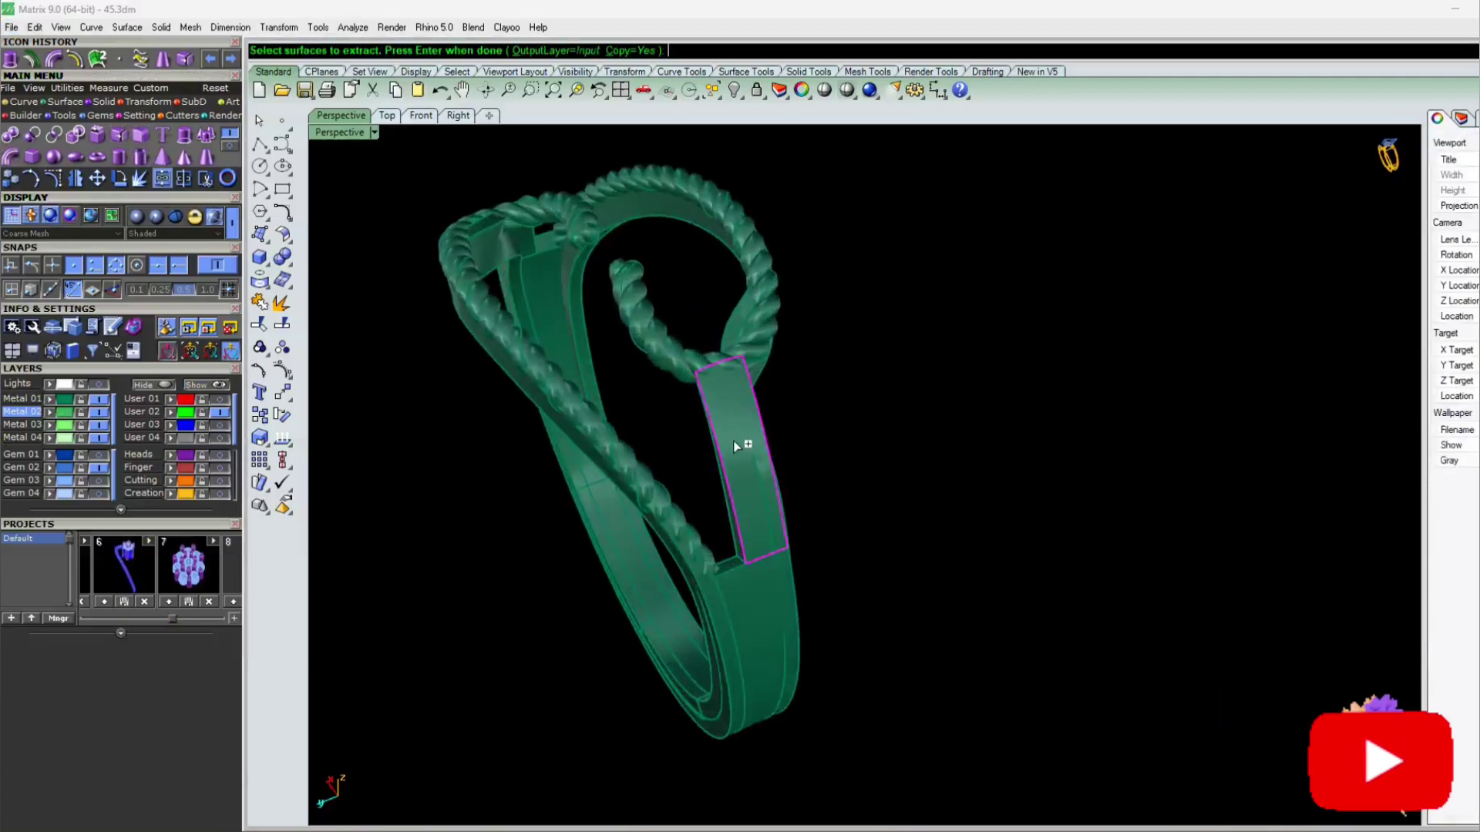
pyautogui.moveTo(734, 447); pyautogui.dragTo(759, 469, button='right')
pyautogui.scroll(-5, 759, 468)
pyautogui.moveTo(627, 439); pyautogui.dragTo(651, 547, button='right')
pyautogui.scroll(5, 652, 546)
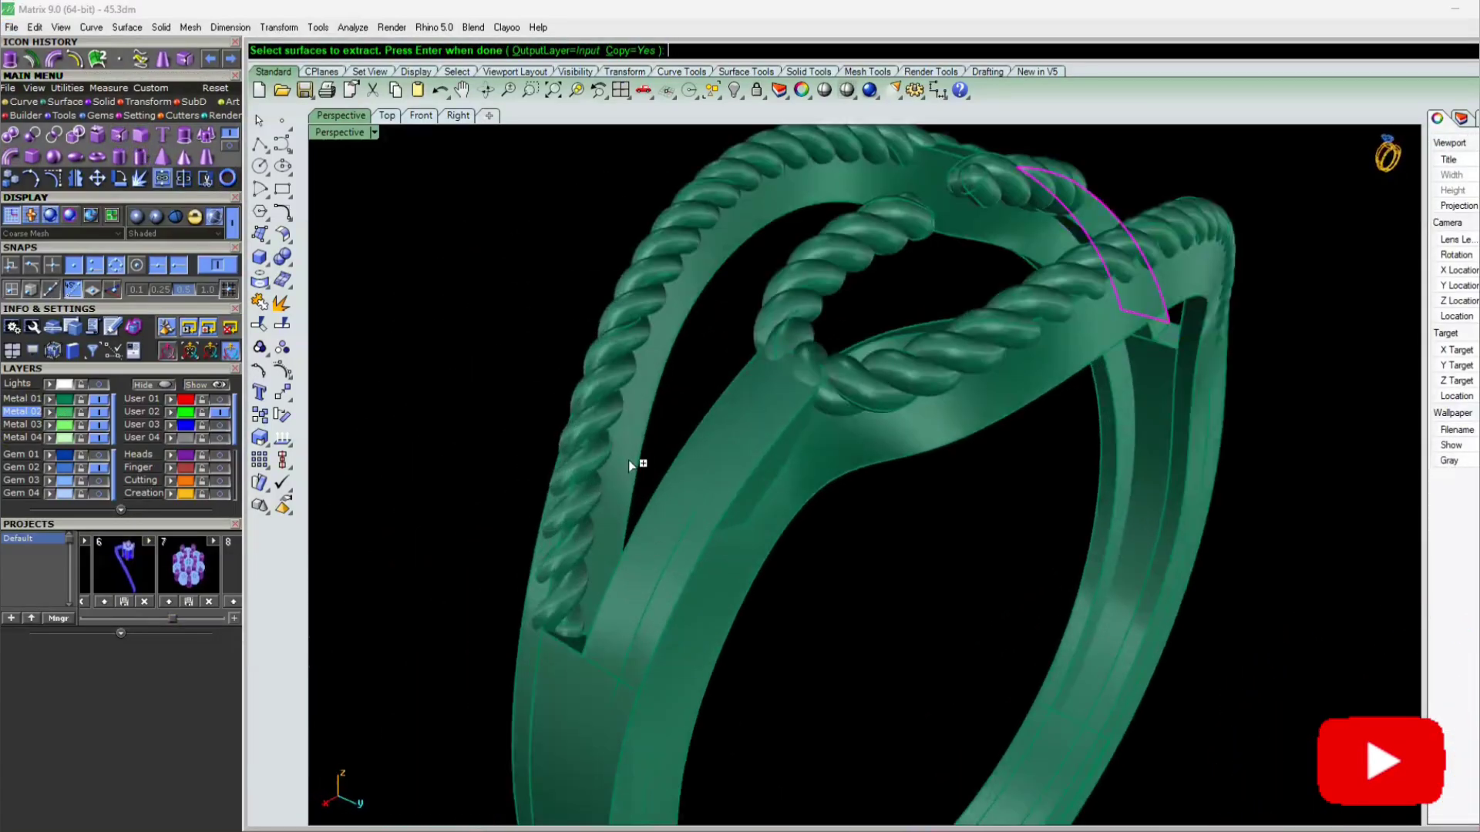
pyautogui.scroll(-5, 628, 460)
pyautogui.moveTo(628, 461); pyautogui.dragTo(756, 453, button='right')
pyautogui.scroll(5, 810, 471)
pyautogui.scroll(-5, 809, 470)
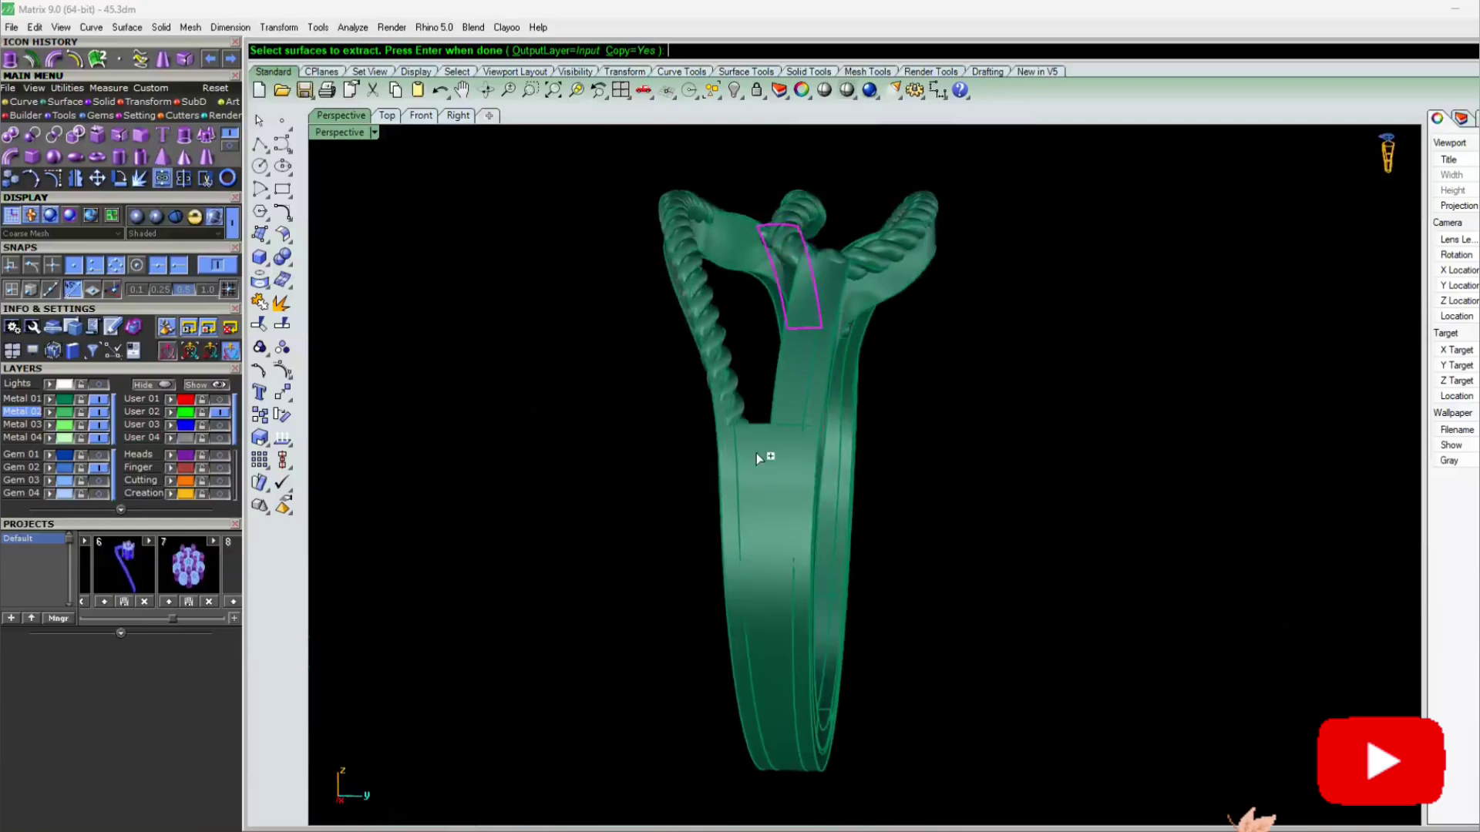
pyautogui.click(788, 391)
pyautogui.rightClick(787, 392)
pyautogui.moveTo(788, 392); pyautogui.dragTo(551, 532, button='right')
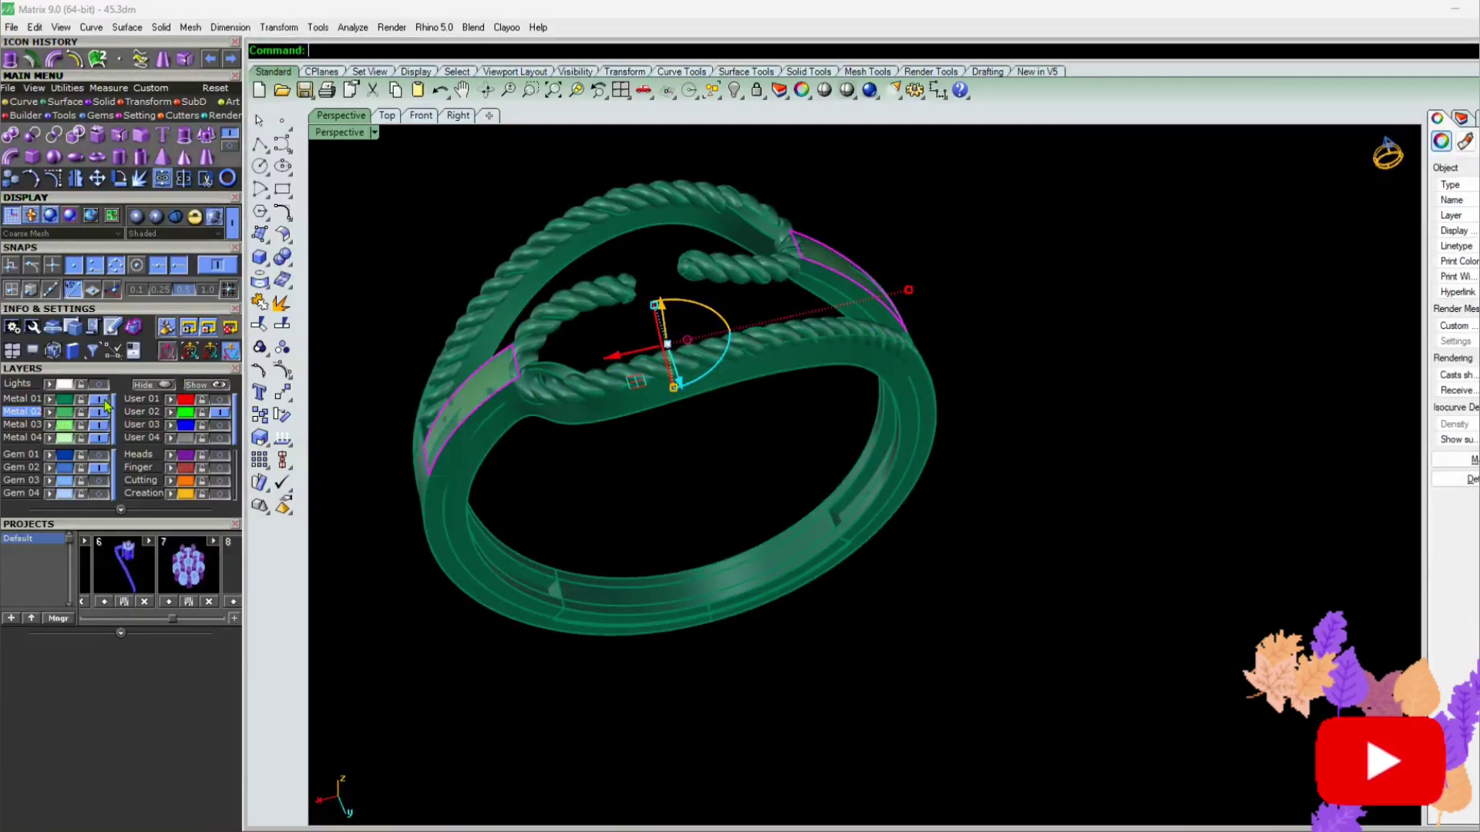
pyautogui.click(99, 399)
pyautogui.click(651, 615)
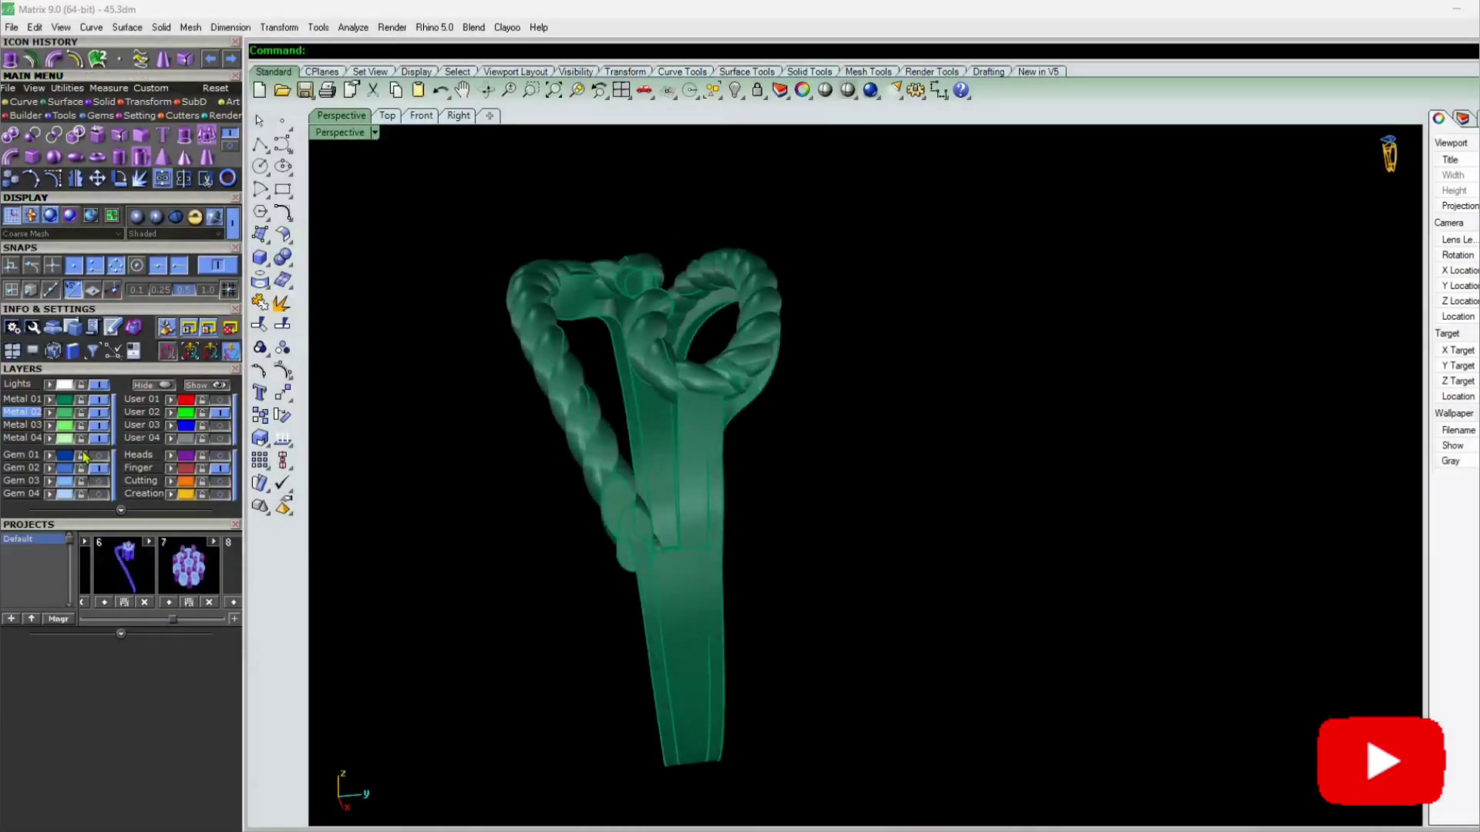
# Turn on the User 04 layer and lock its reference sketch picture, comparing it with the ring top
pyautogui.click(221, 439)
pyautogui.scroll(-6, 819, 386)
pyautogui.scroll(7, 777, 558)
pyautogui.moveTo(819, 386); pyautogui.dragTo(787, 558, button='right')
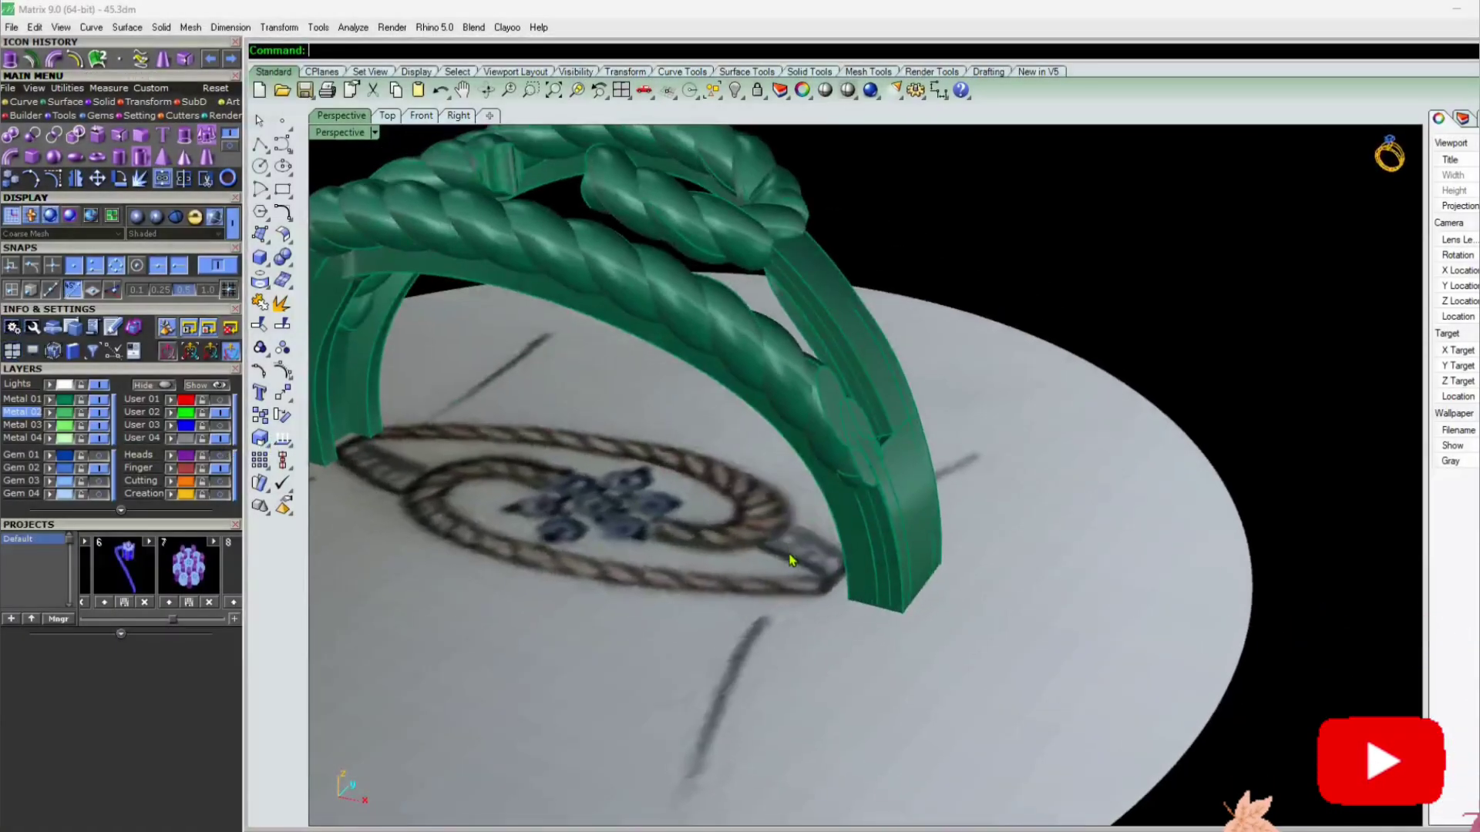
pyautogui.click(790, 543)
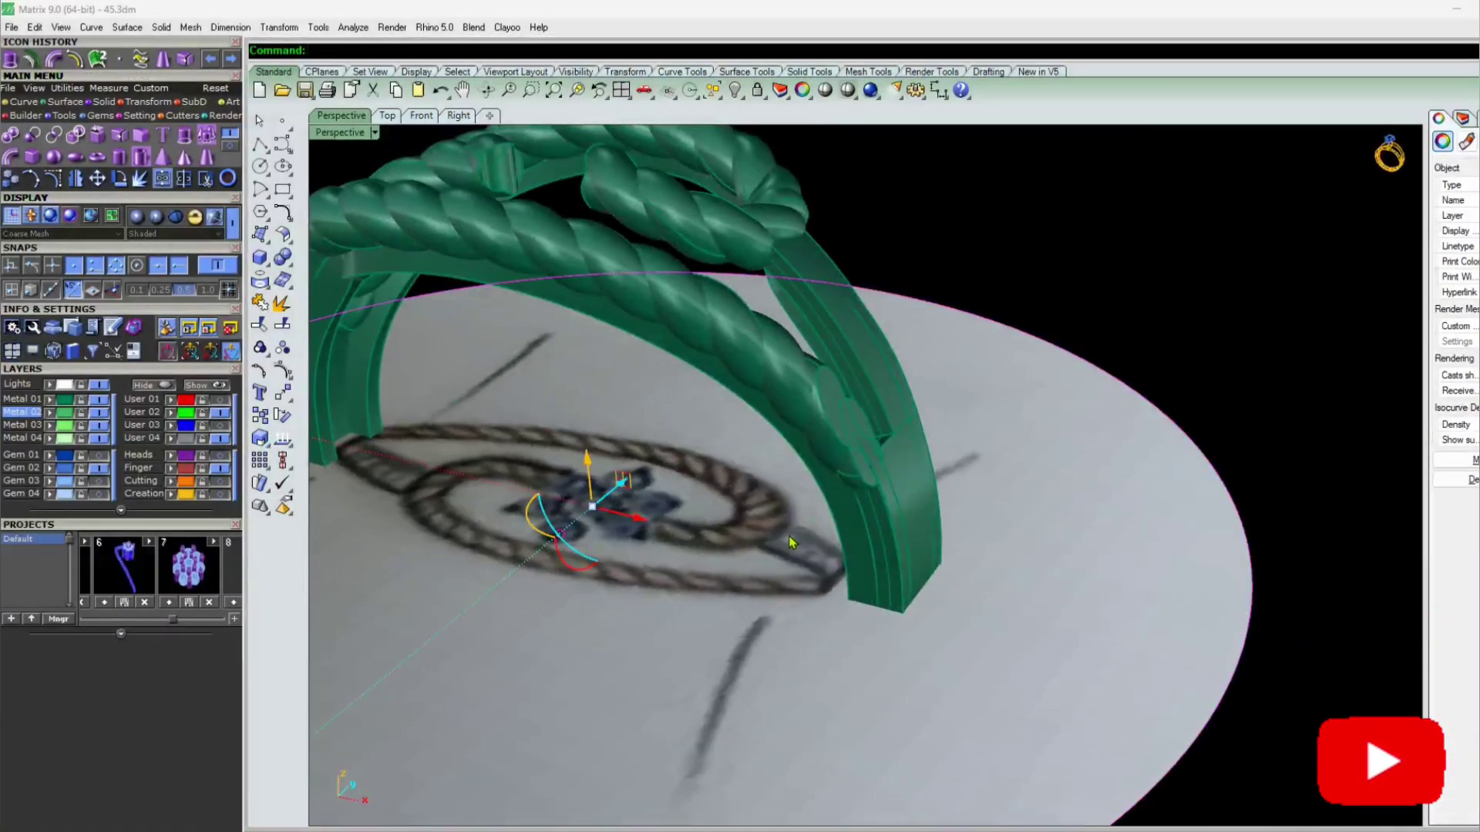
pyautogui.click(756, 92)
pyautogui.scroll(-7, 586, 512)
pyautogui.moveTo(617, 512); pyautogui.dragTo(777, 628, button='right')
pyautogui.scroll(9, 796, 526)
pyautogui.moveTo(479, 500); pyautogui.dragTo(421, 495, button='right')
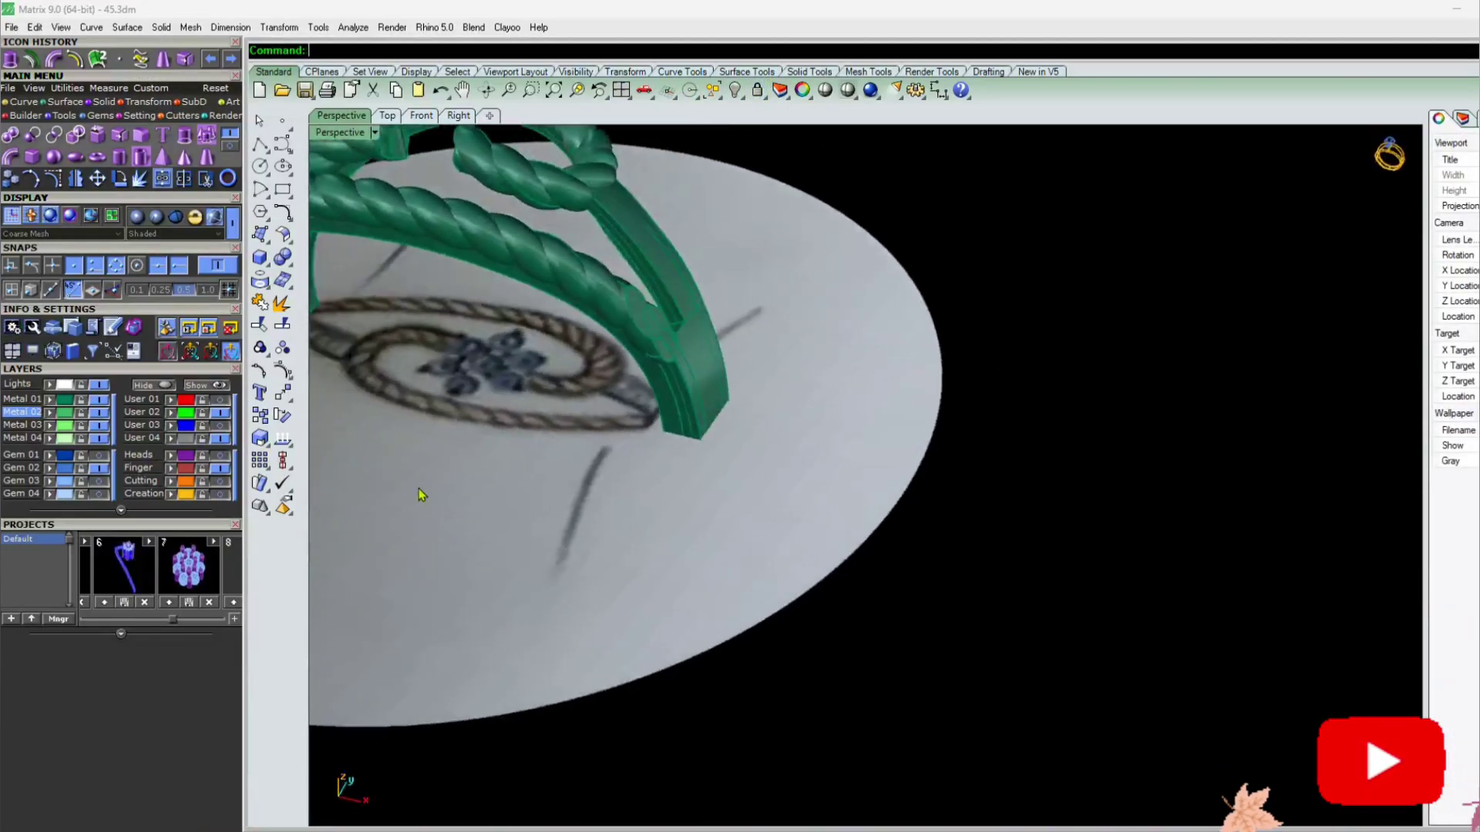
# Turn off the User 04 layer and examine where the rope and shoulder pieces meet the shank
pyautogui.click(220, 439)
pyautogui.scroll(-6, 493, 567)
pyautogui.moveTo(671, 586); pyautogui.dragTo(501, 609, button='right')
pyautogui.scroll(6, 843, 422)
pyautogui.moveTo(842, 423); pyautogui.dragTo(599, 377, button='right')
pyautogui.scroll(6, 666, 391)
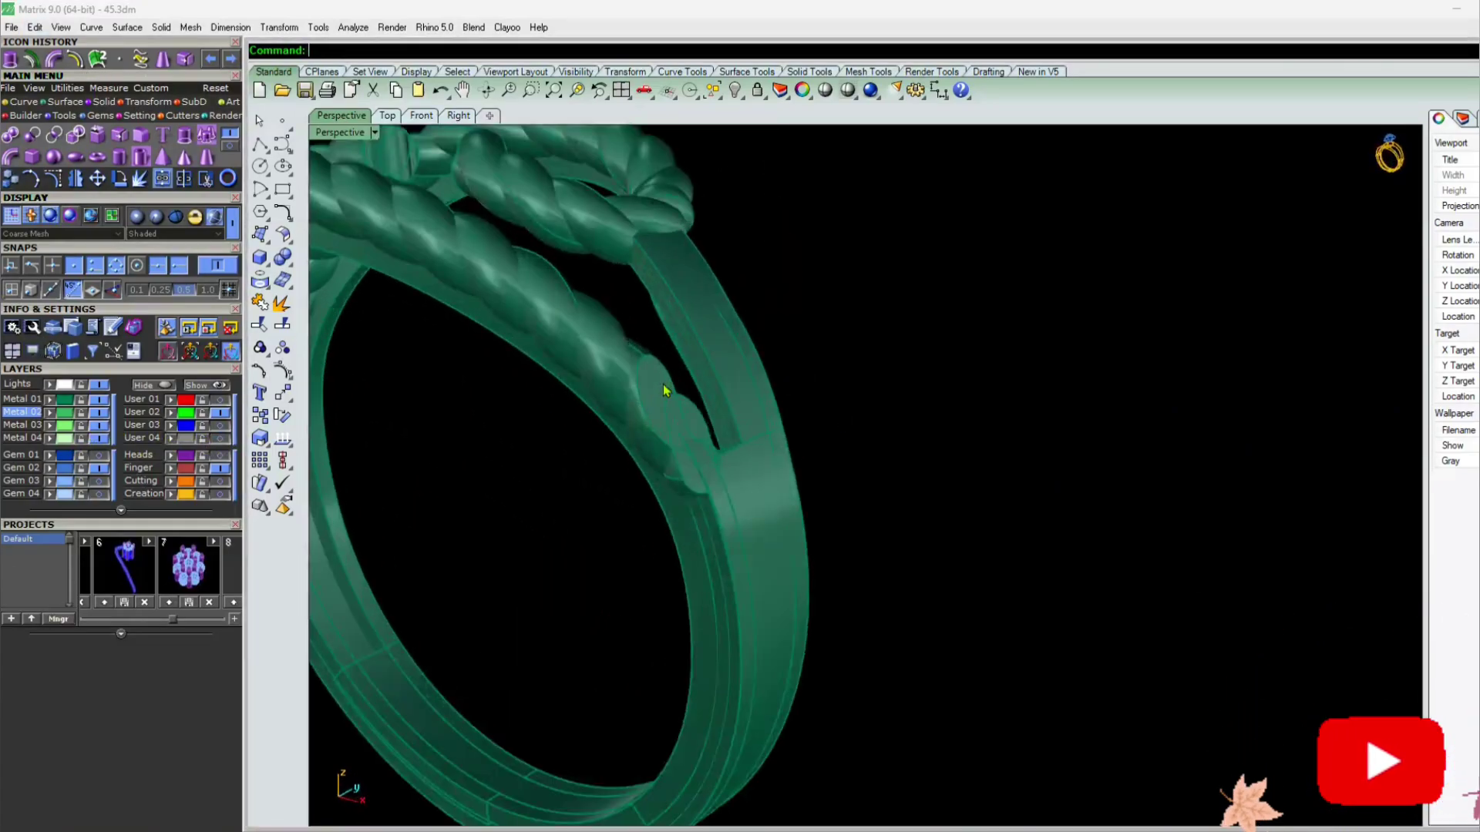
pyautogui.scroll(-5, 657, 415)
pyautogui.scroll(3, 784, 386)
pyautogui.moveTo(702, 421); pyautogui.dragTo(466, 406, button='right')
pyautogui.scroll(-5, 783, 387)
pyautogui.scroll(6, 668, 478)
pyautogui.scroll(-5, 666, 422)
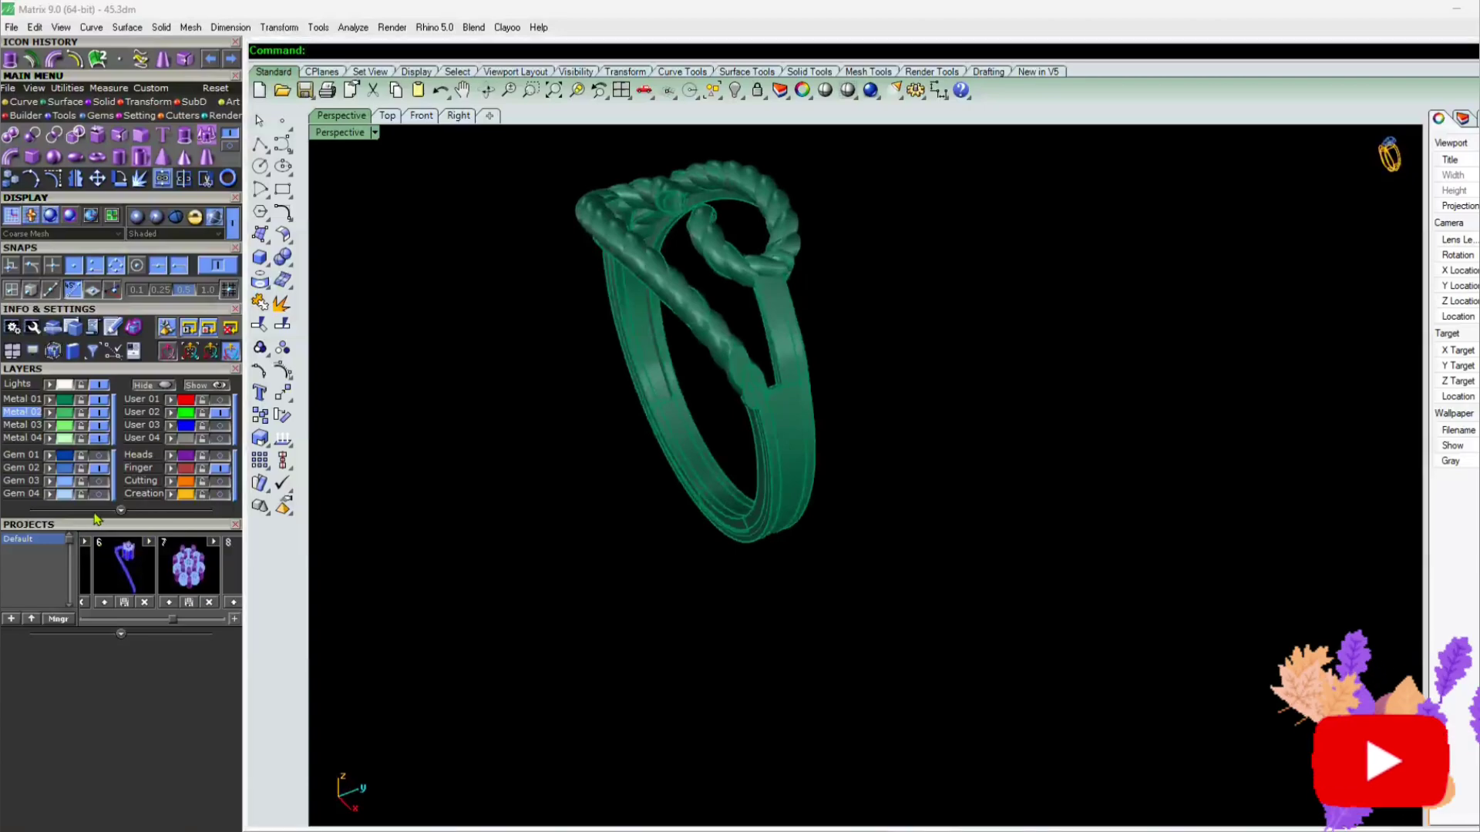
# Turn on the Gem 04 layer and examine its wide curved surface and rope against the ring
pyautogui.click(99, 481)
pyautogui.click(97, 482)
pyautogui.click(98, 494)
pyautogui.moveTo(713, 551); pyautogui.dragTo(637, 525, button='right')
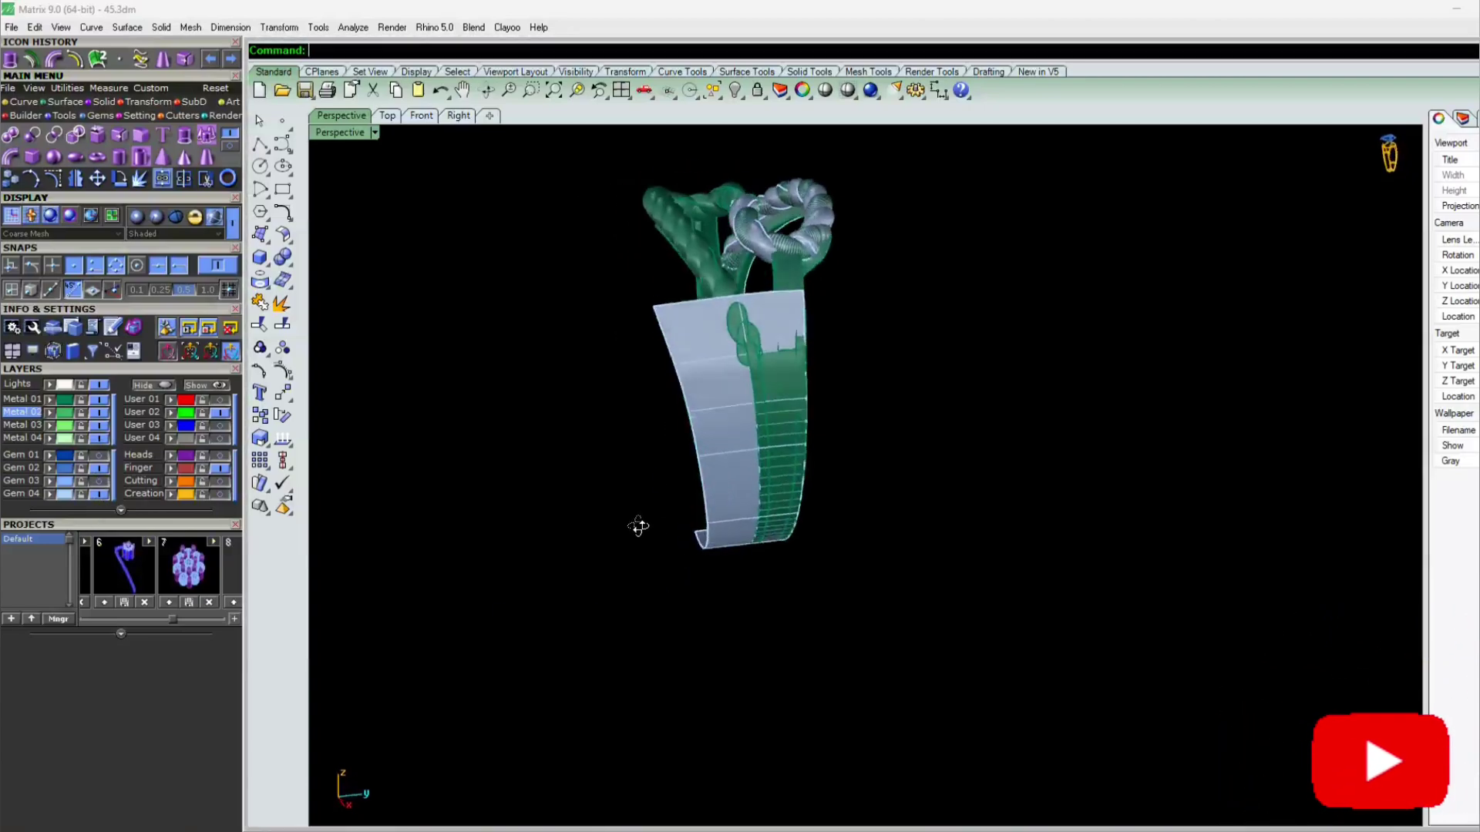
pyautogui.scroll(6, 760, 345)
pyautogui.moveTo(759, 345); pyautogui.dragTo(730, 386, button='right')
pyautogui.click(807, 183)
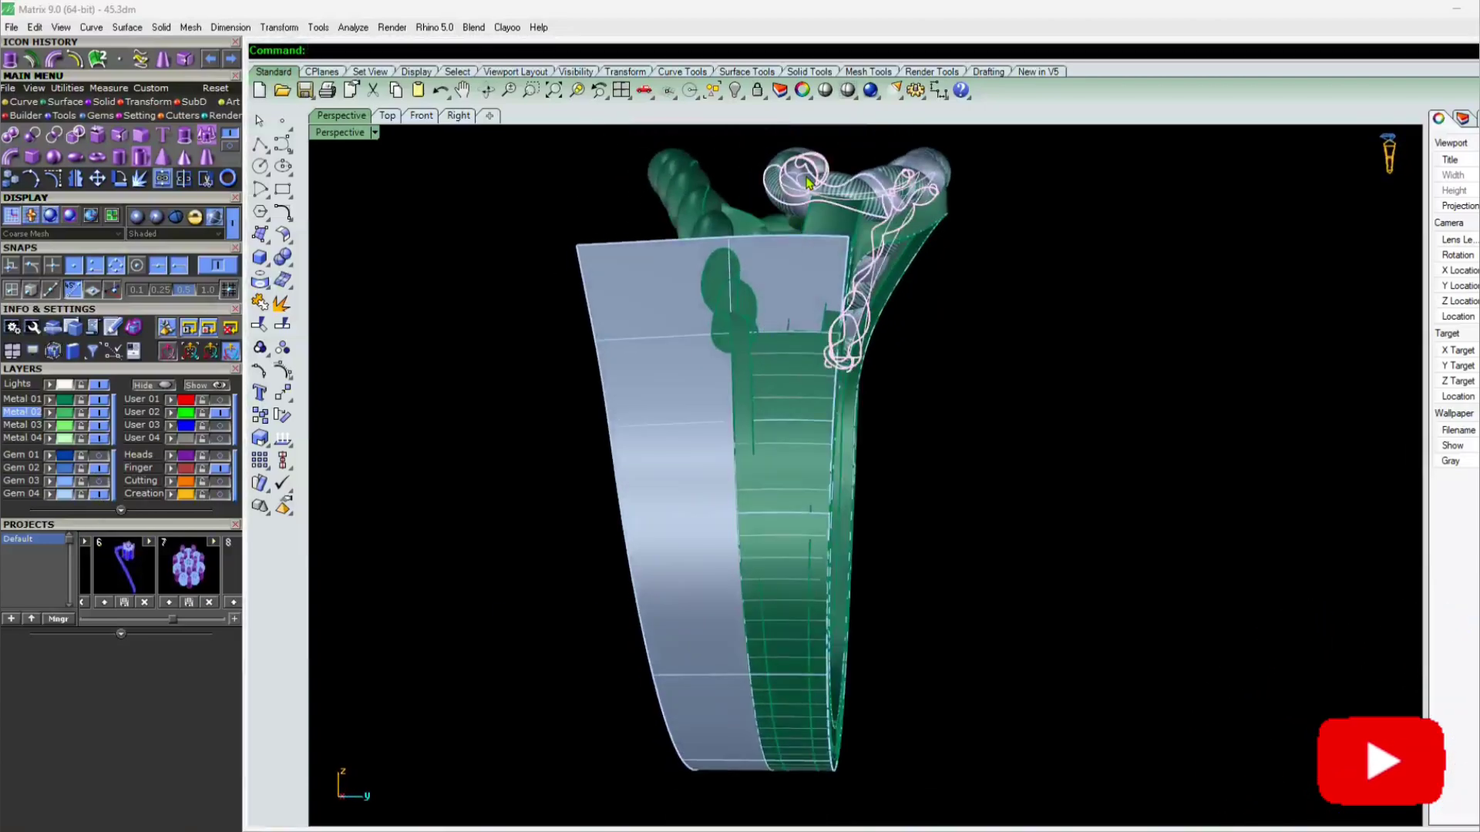
pyautogui.press('Escape')
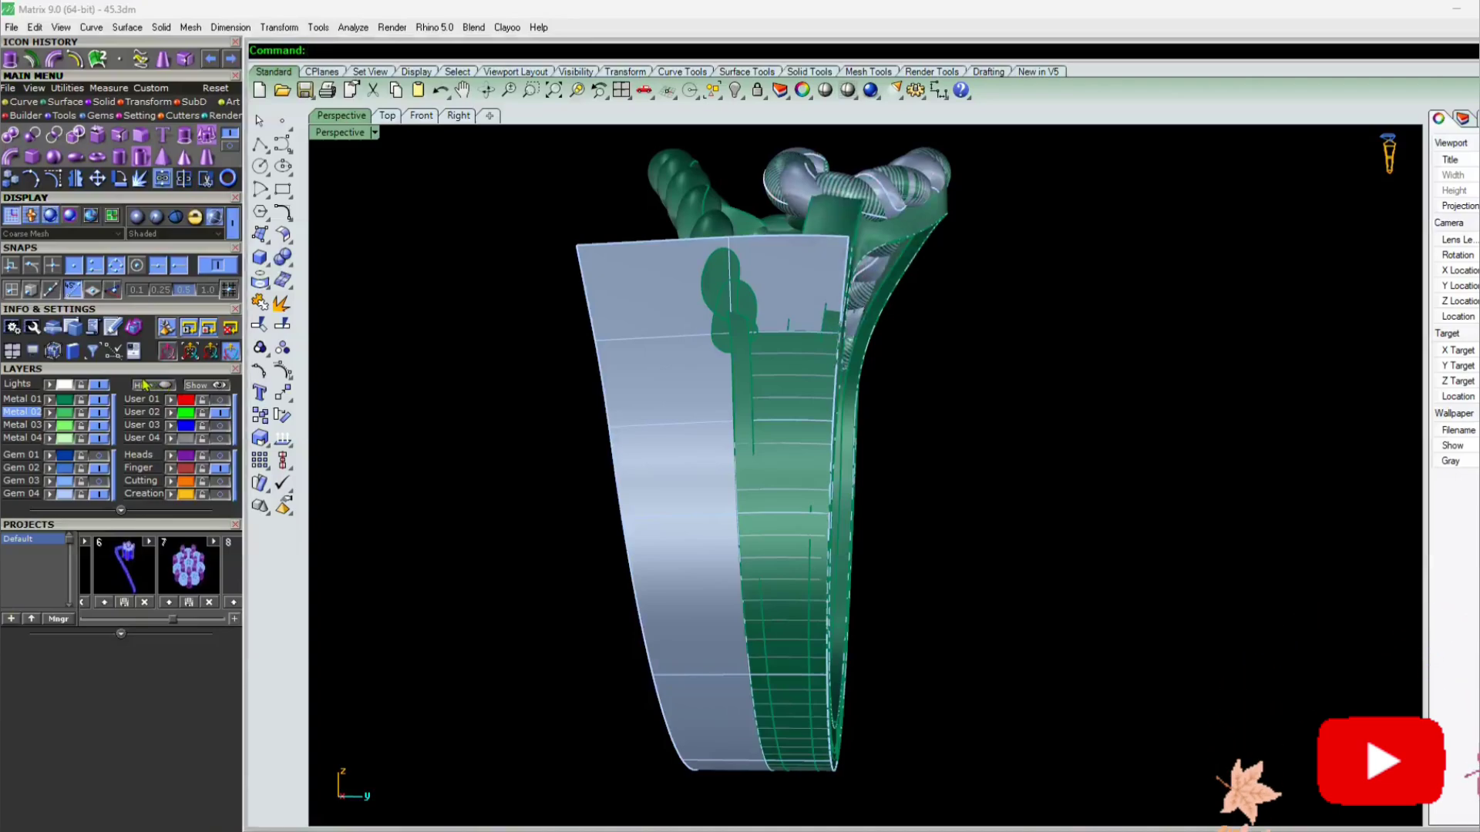
# Hide the blue-grey Gem 04 rope pieces at the ring top
pyautogui.click(796, 192)
pyautogui.rightClick(513, 342)
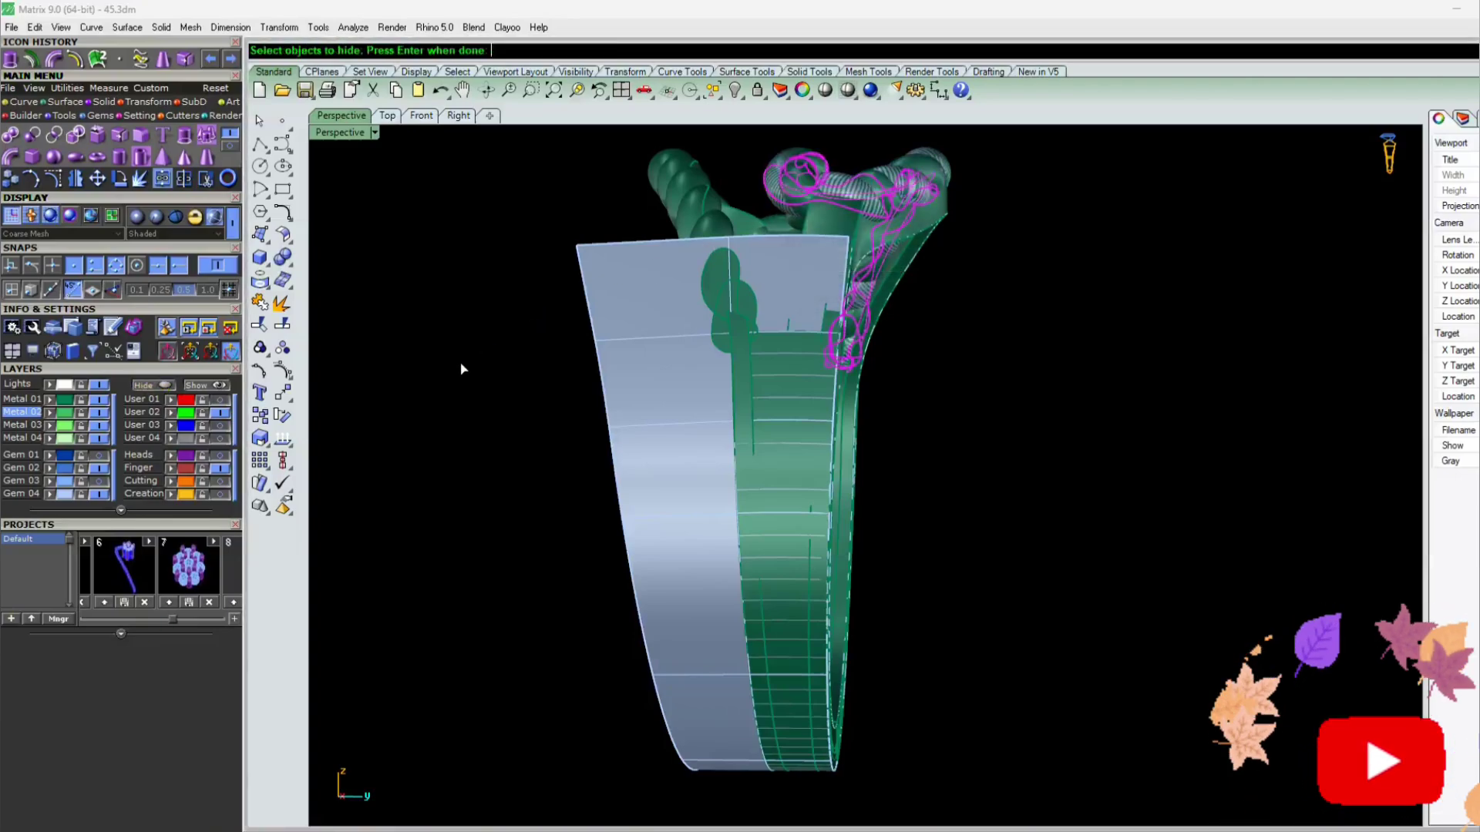
pyautogui.rightClick(399, 427)
pyautogui.moveTo(609, 328); pyautogui.dragTo(621, 377, button='right')
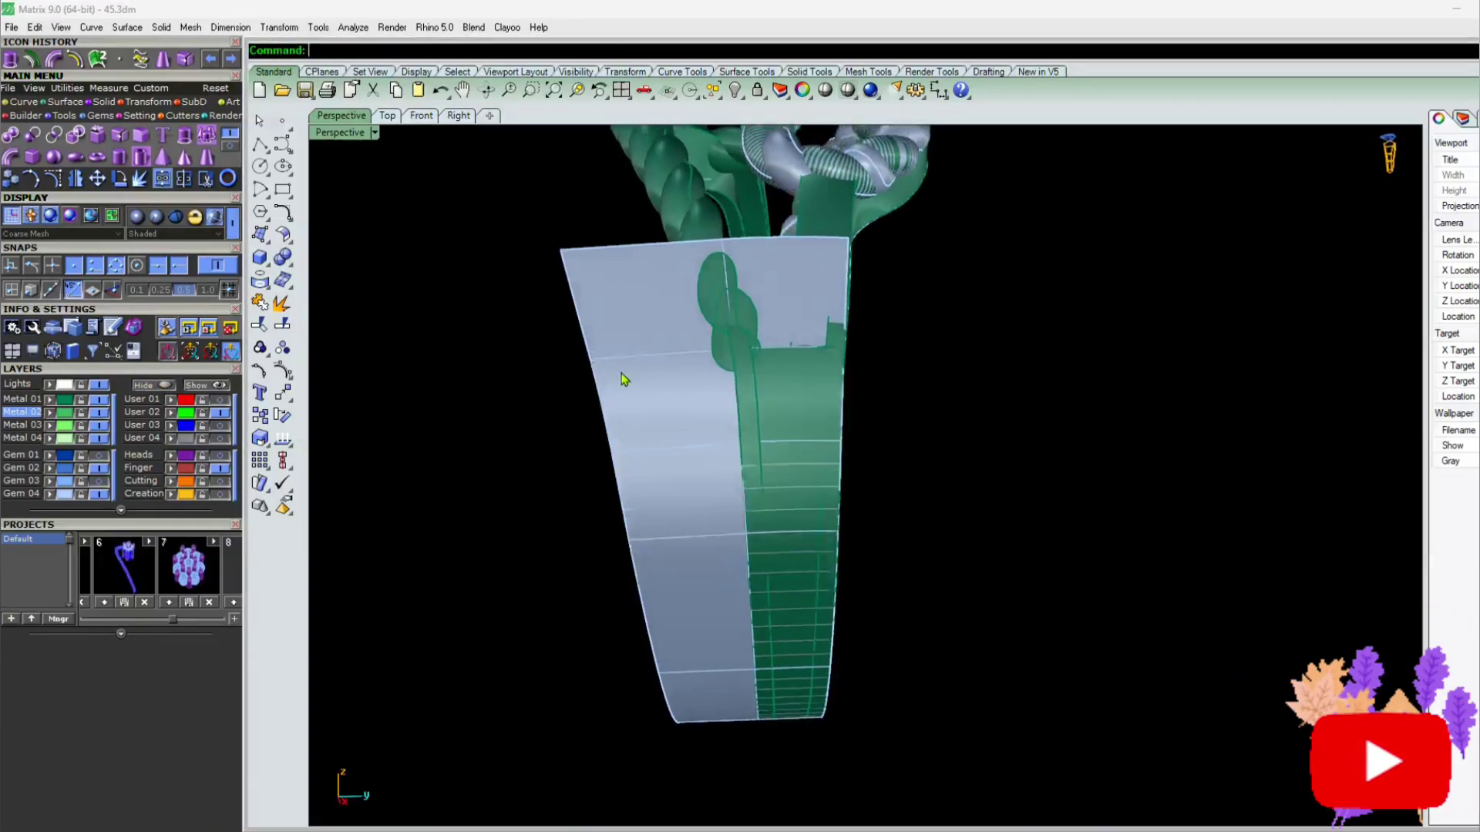
pyautogui.click(800, 161)
pyautogui.rightClick(409, 432)
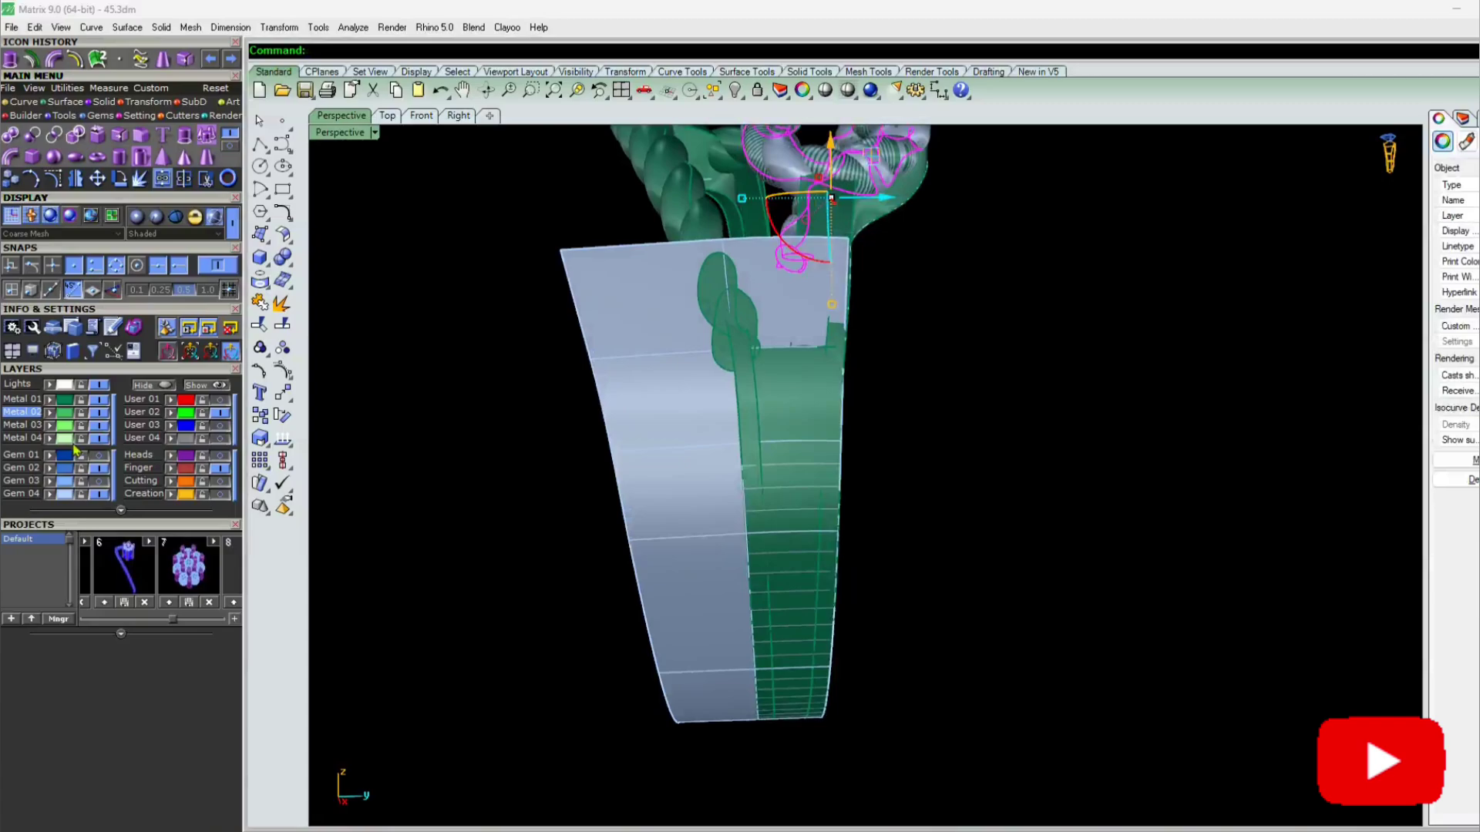
pyautogui.click(151, 385)
pyautogui.moveTo(440, 506); pyautogui.dragTo(648, 393, button='right')
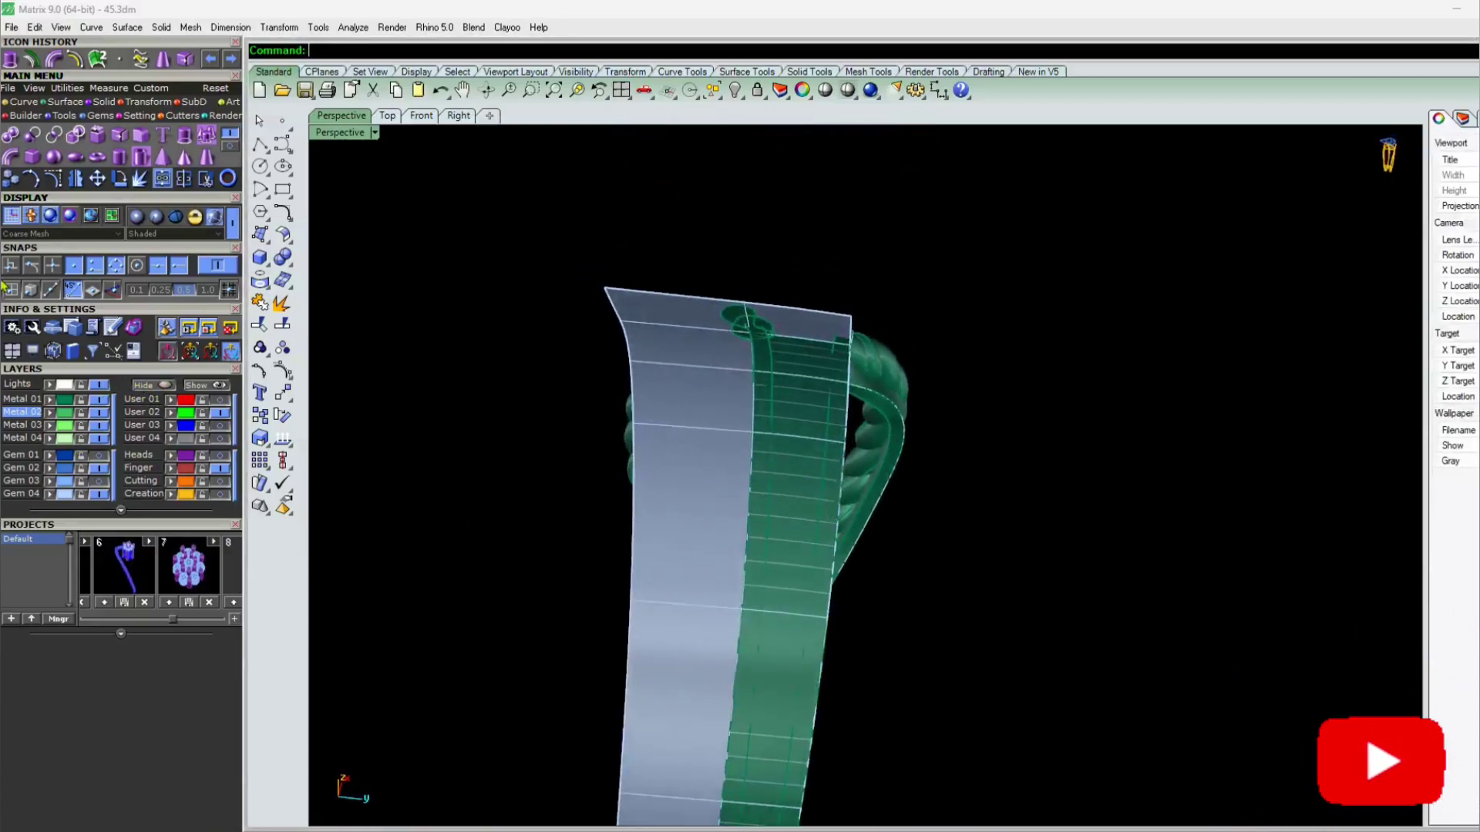
# Try extracting a copy of the shank's outer face and moving it aside, and delete that copy
pyautogui.moveTo(753, 519); pyautogui.dragTo(779, 548, button='right')
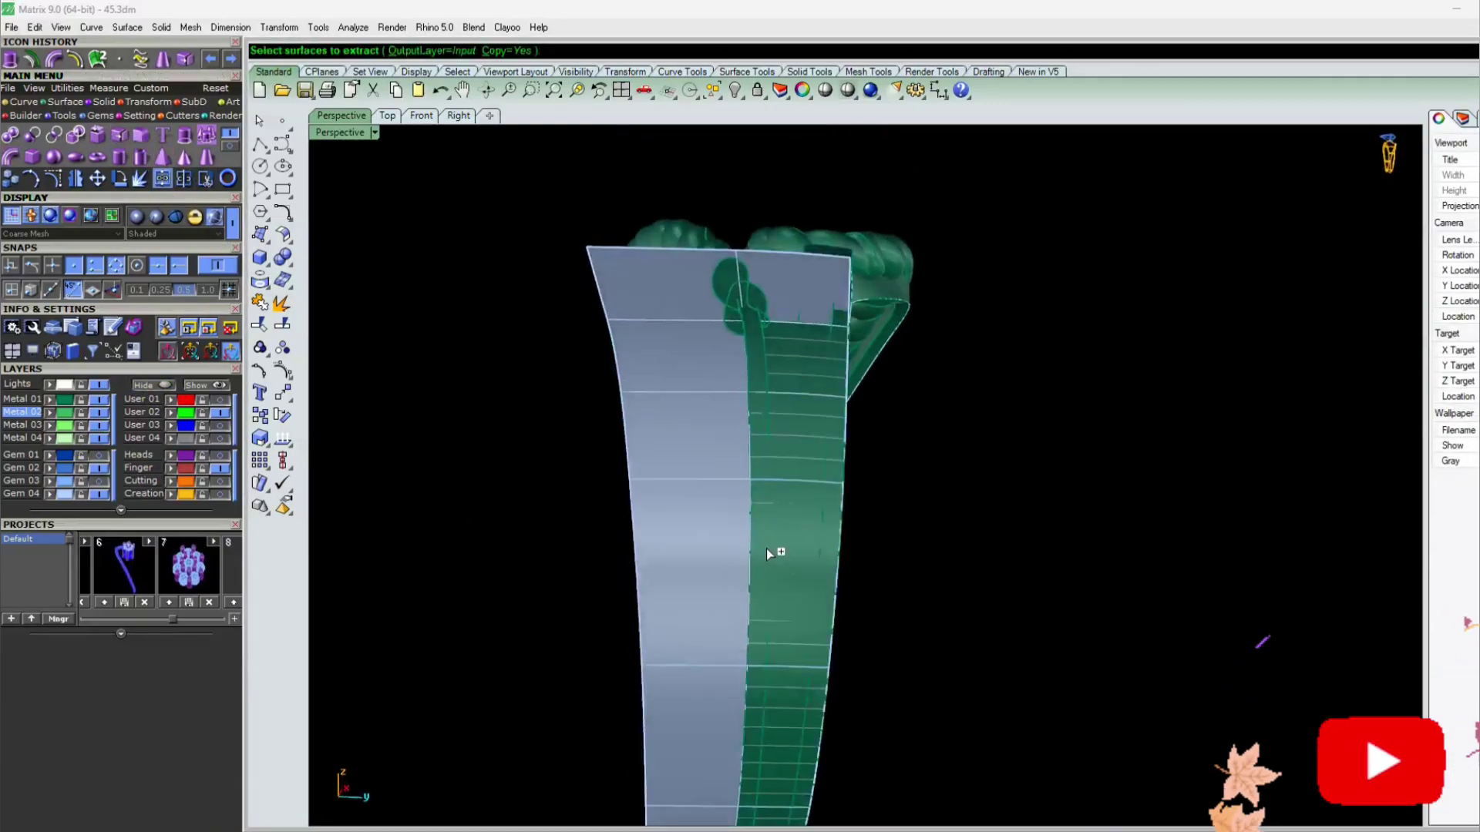
pyautogui.click(776, 555)
pyautogui.rightClick(768, 555)
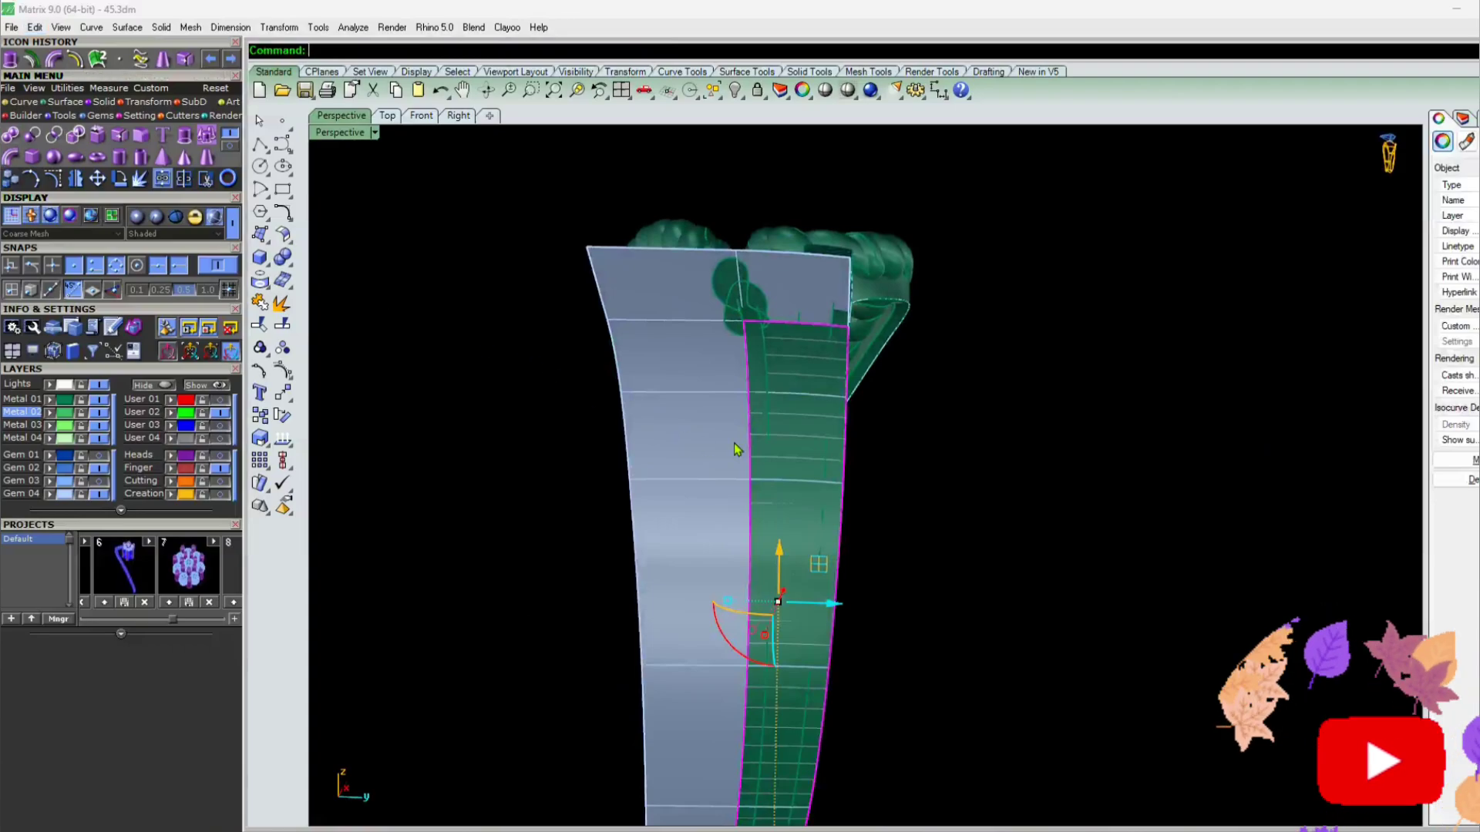
pyautogui.moveTo(833, 604); pyautogui.dragTo(954, 587)
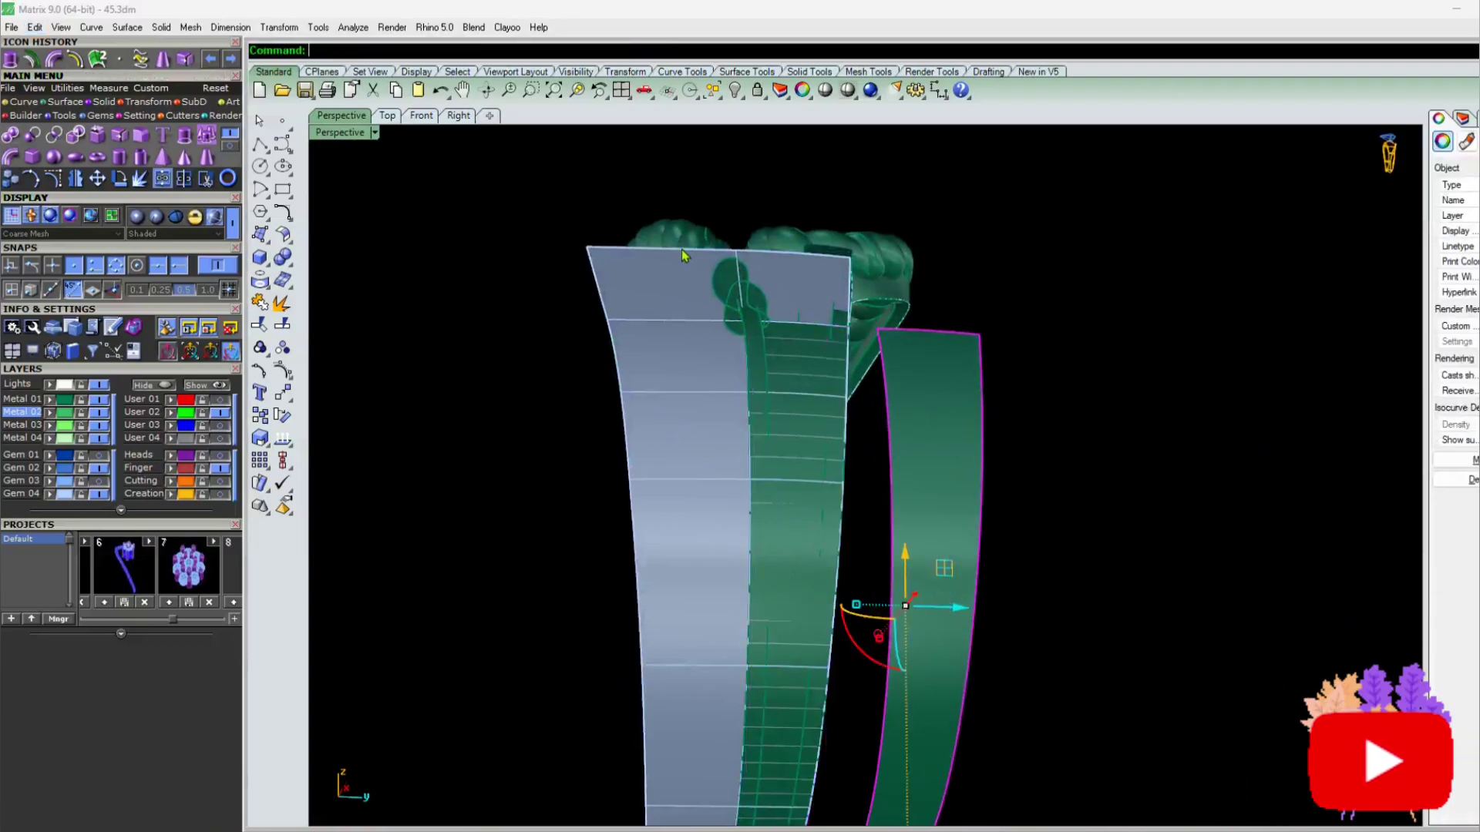
pyautogui.press('Delete')
pyautogui.moveTo(657, 255); pyautogui.dragTo(774, 362, button='right')
pyautogui.scroll(5, 775, 361)
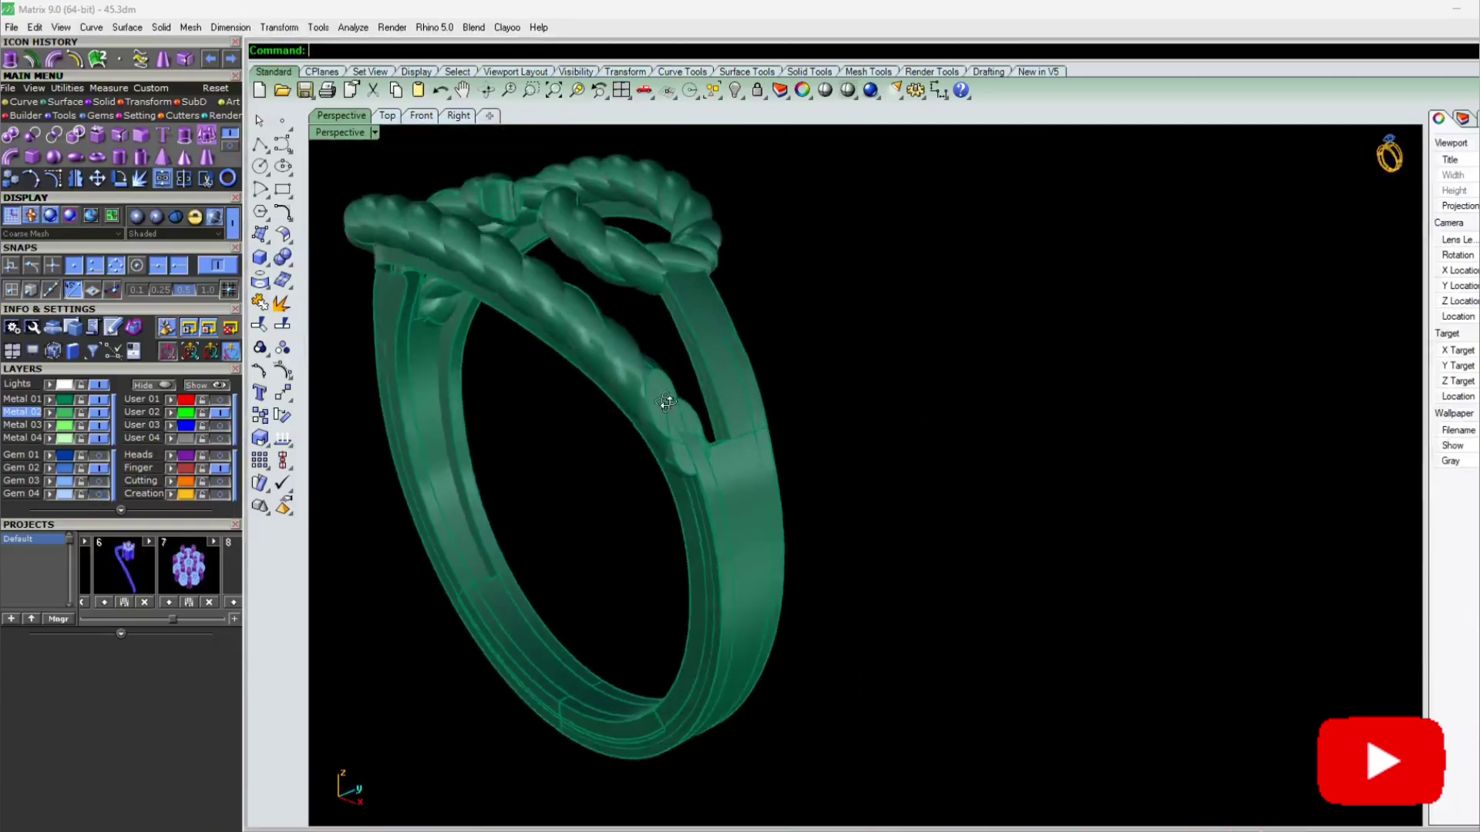
# Isolate the shoulder's outer face and divide its lower edge into 2 segments with marked ends
pyautogui.scroll(3, 609, 482)
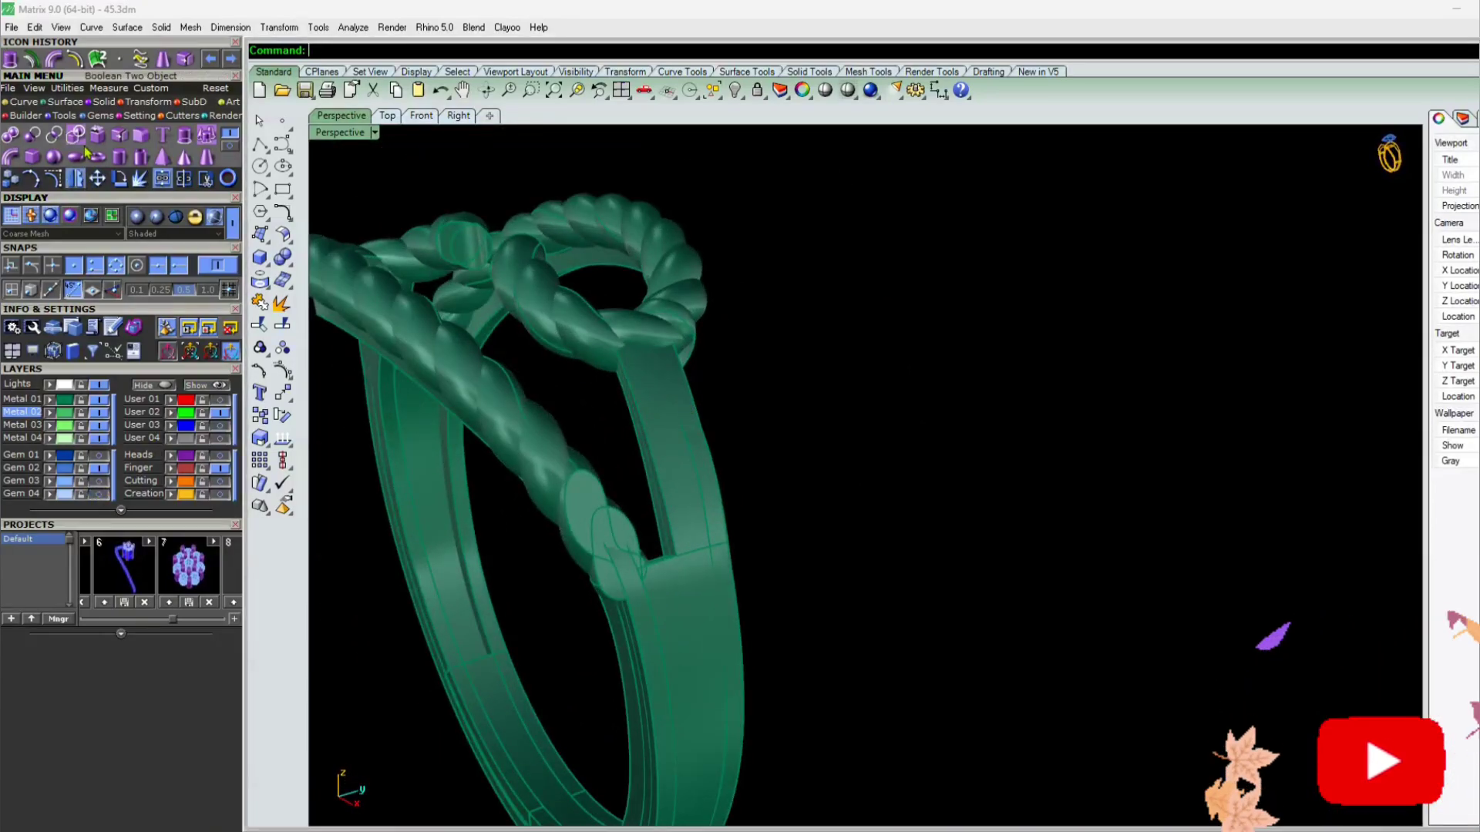
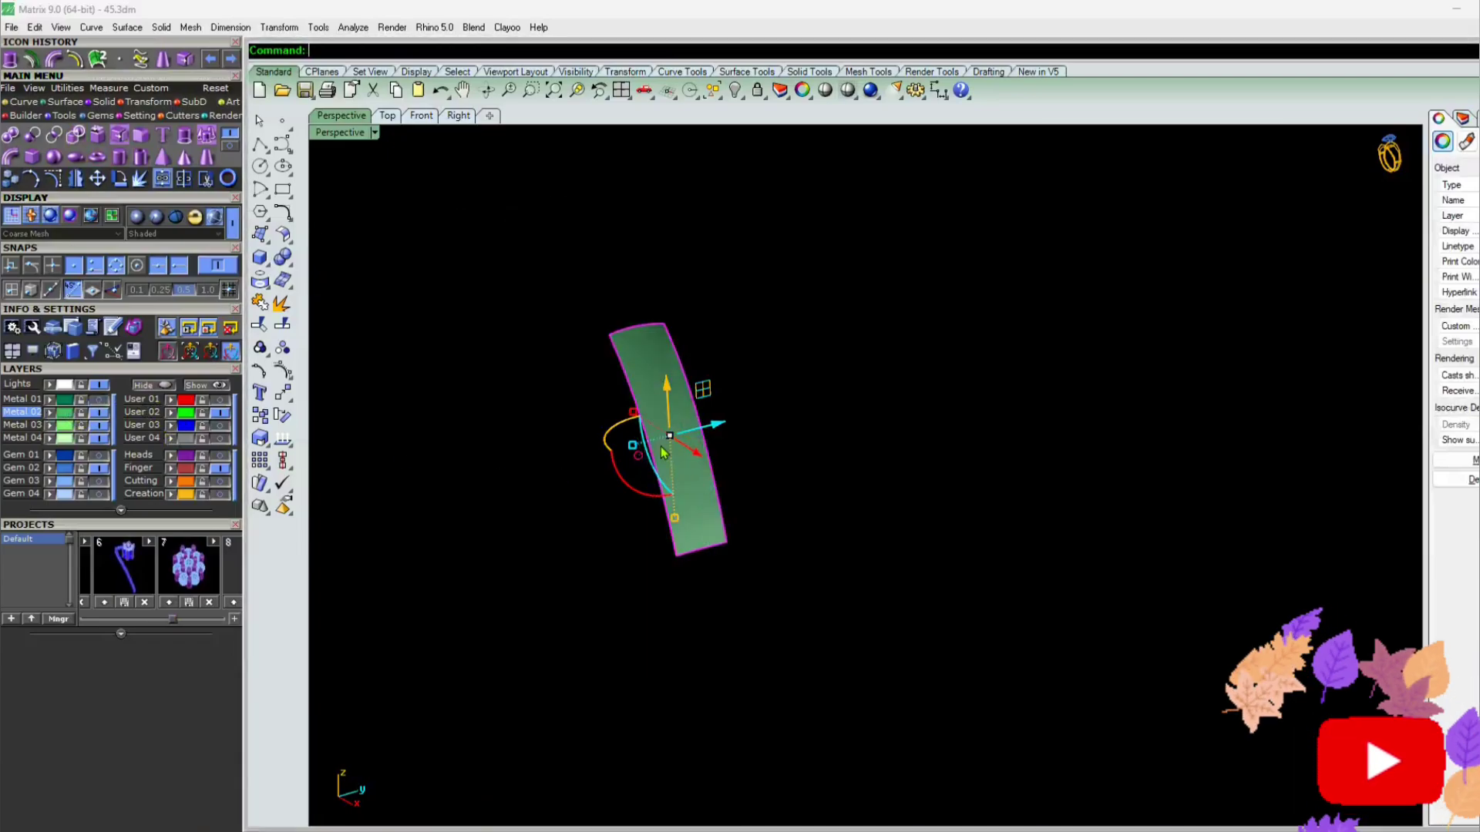
pyautogui.press('Escape')
pyautogui.moveTo(727, 347); pyautogui.dragTo(727, 406, button='right')
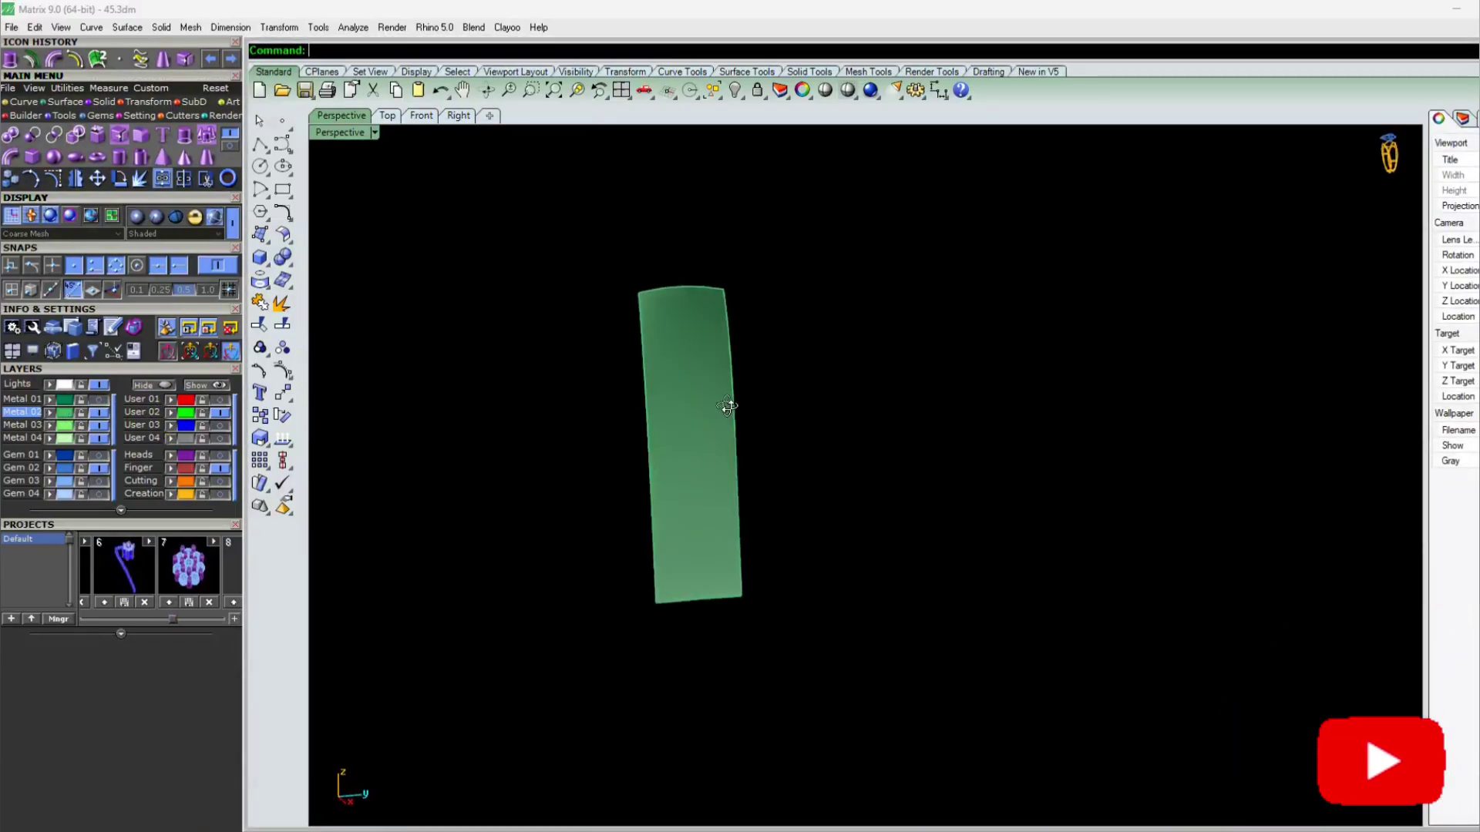
pyautogui.click(728, 406)
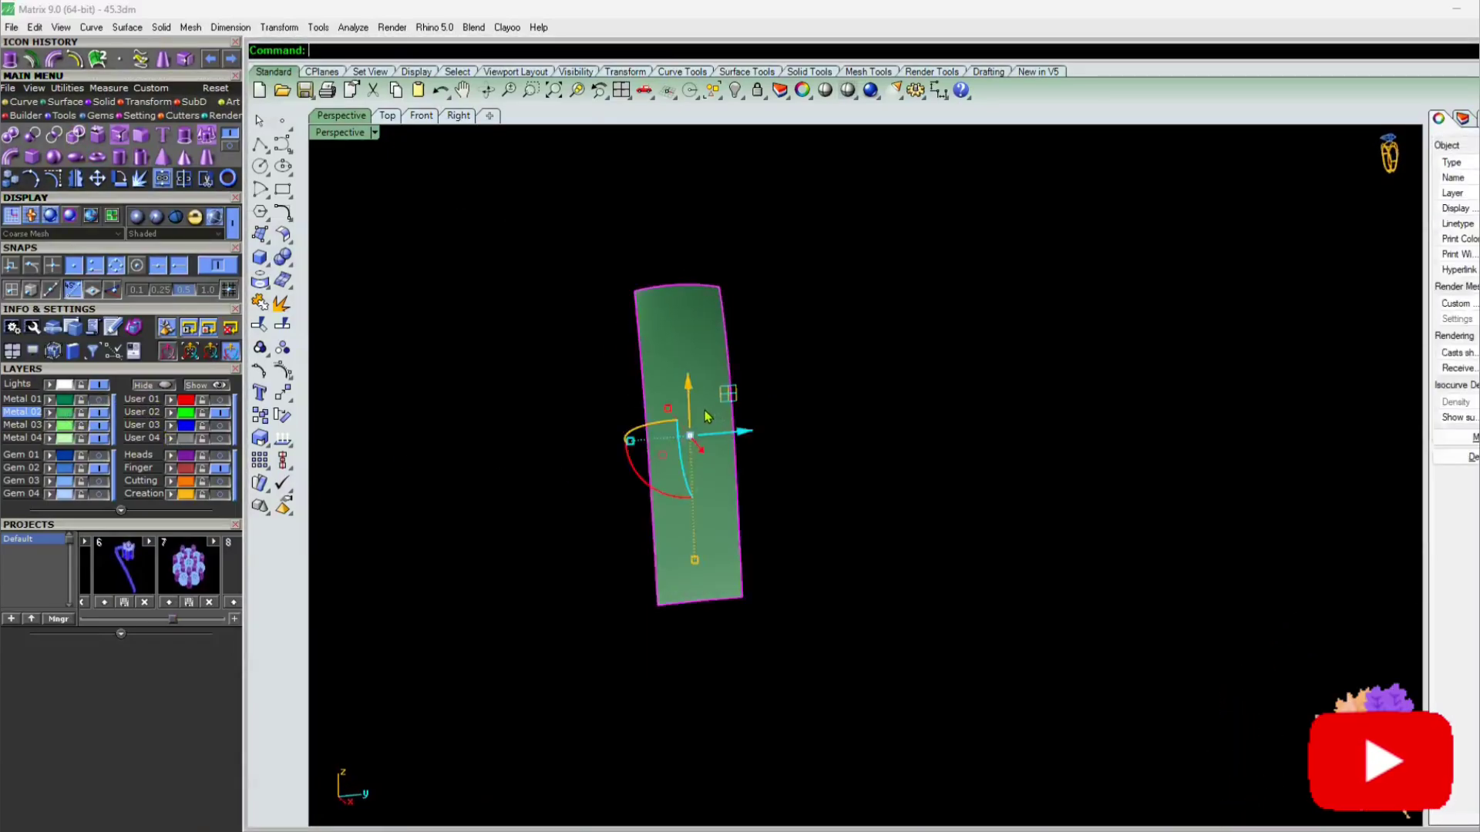
pyautogui.click(705, 602)
pyautogui.rightClick(704, 602)
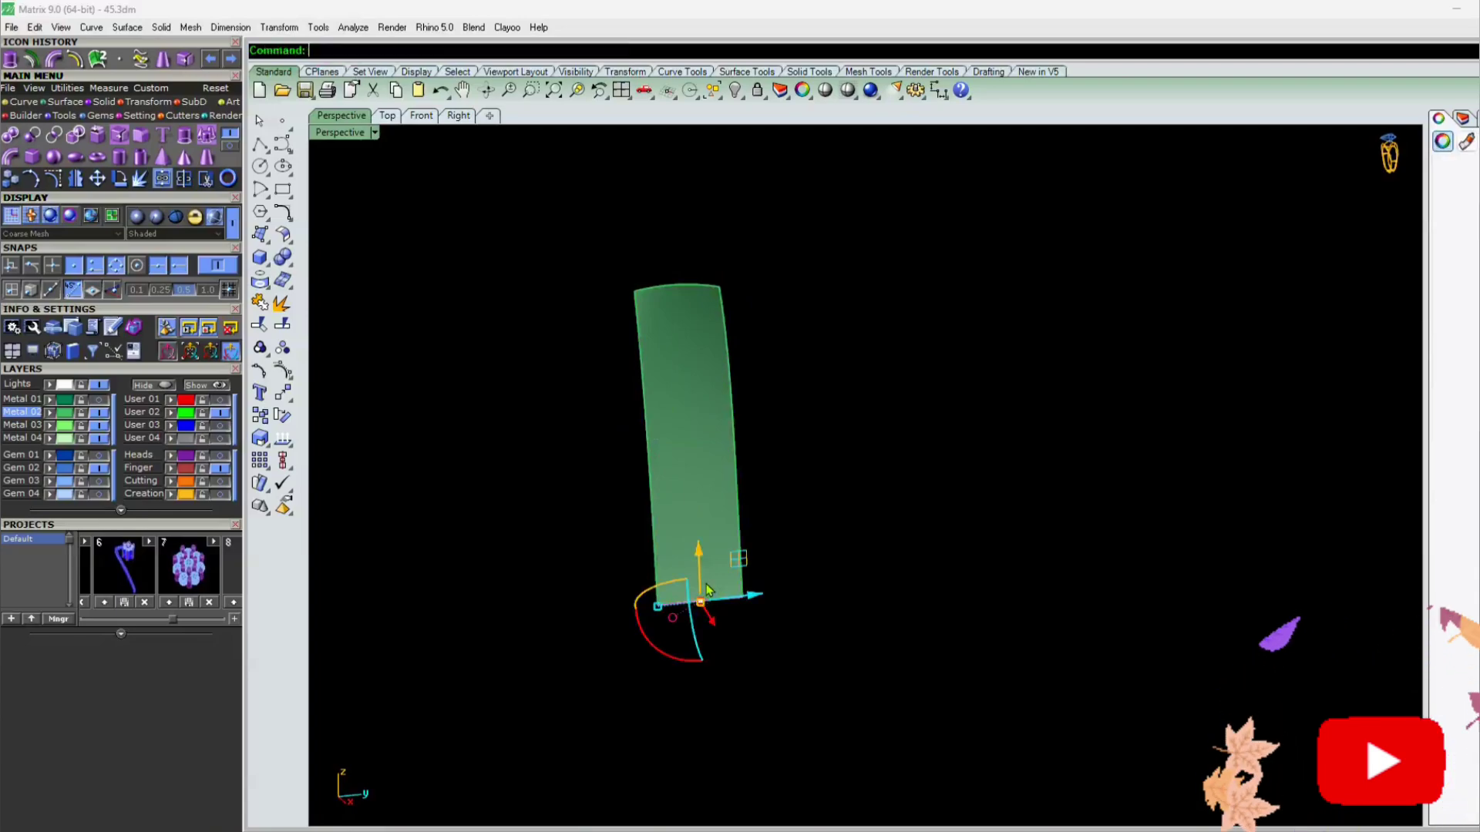
pyautogui.scroll(4, 706, 584)
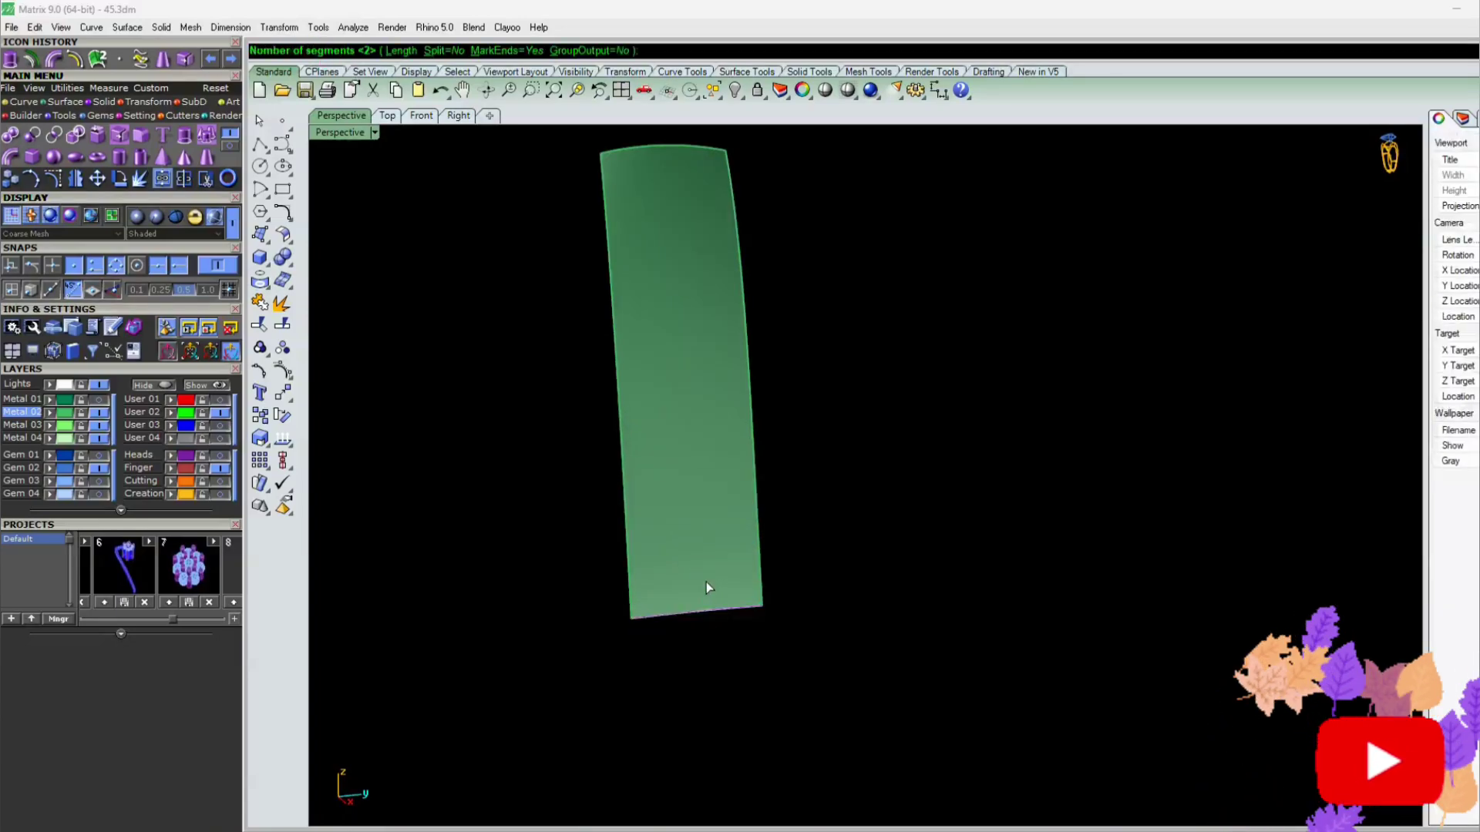
pyautogui.rightClick(709, 587)
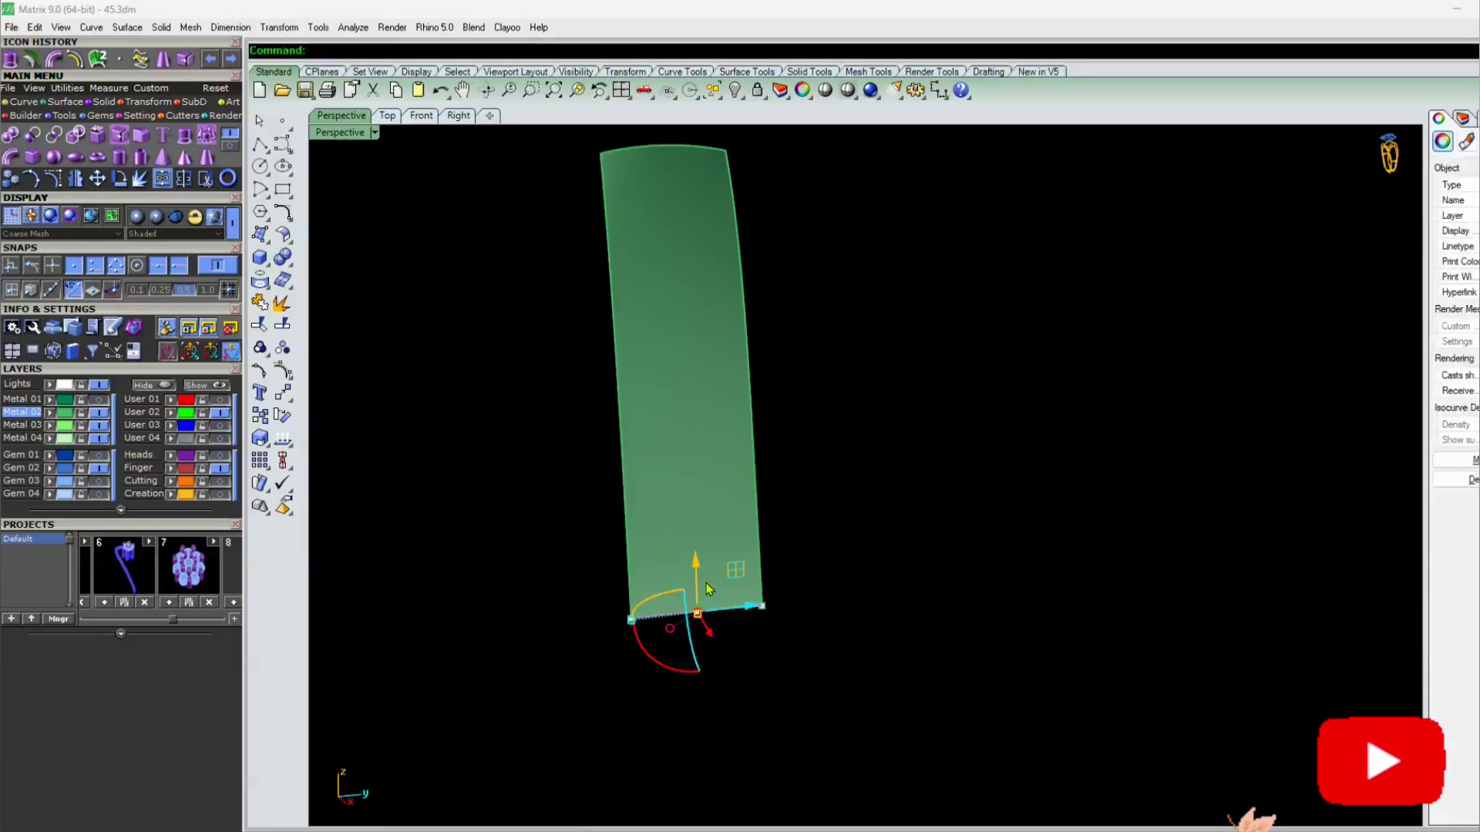
# Extract the U-direction isocurve through the midpoint of the shoulder face's lower edge
pyautogui.click(704, 409)
pyautogui.write('D')
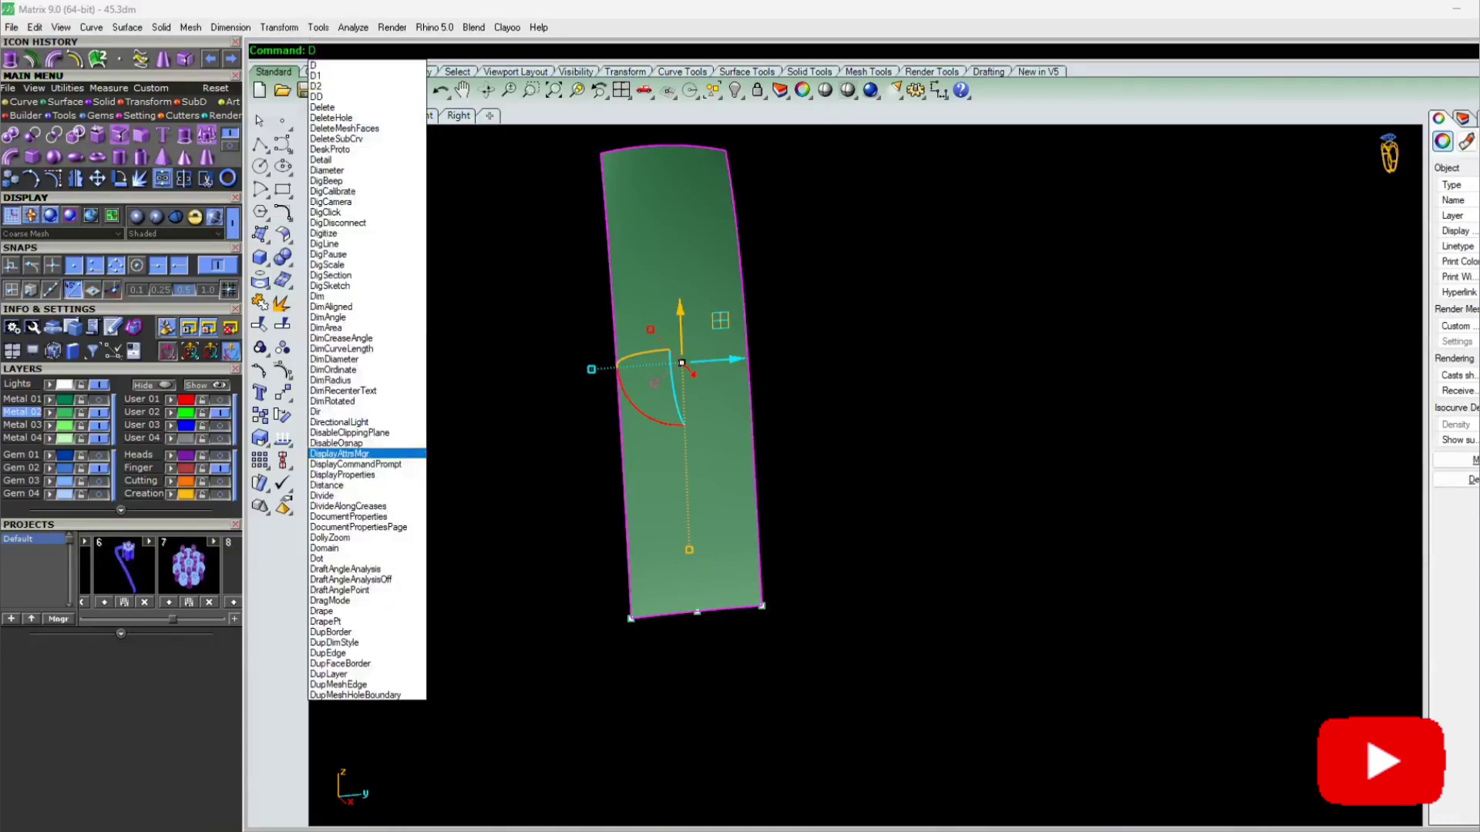
pyautogui.click(413, 454)
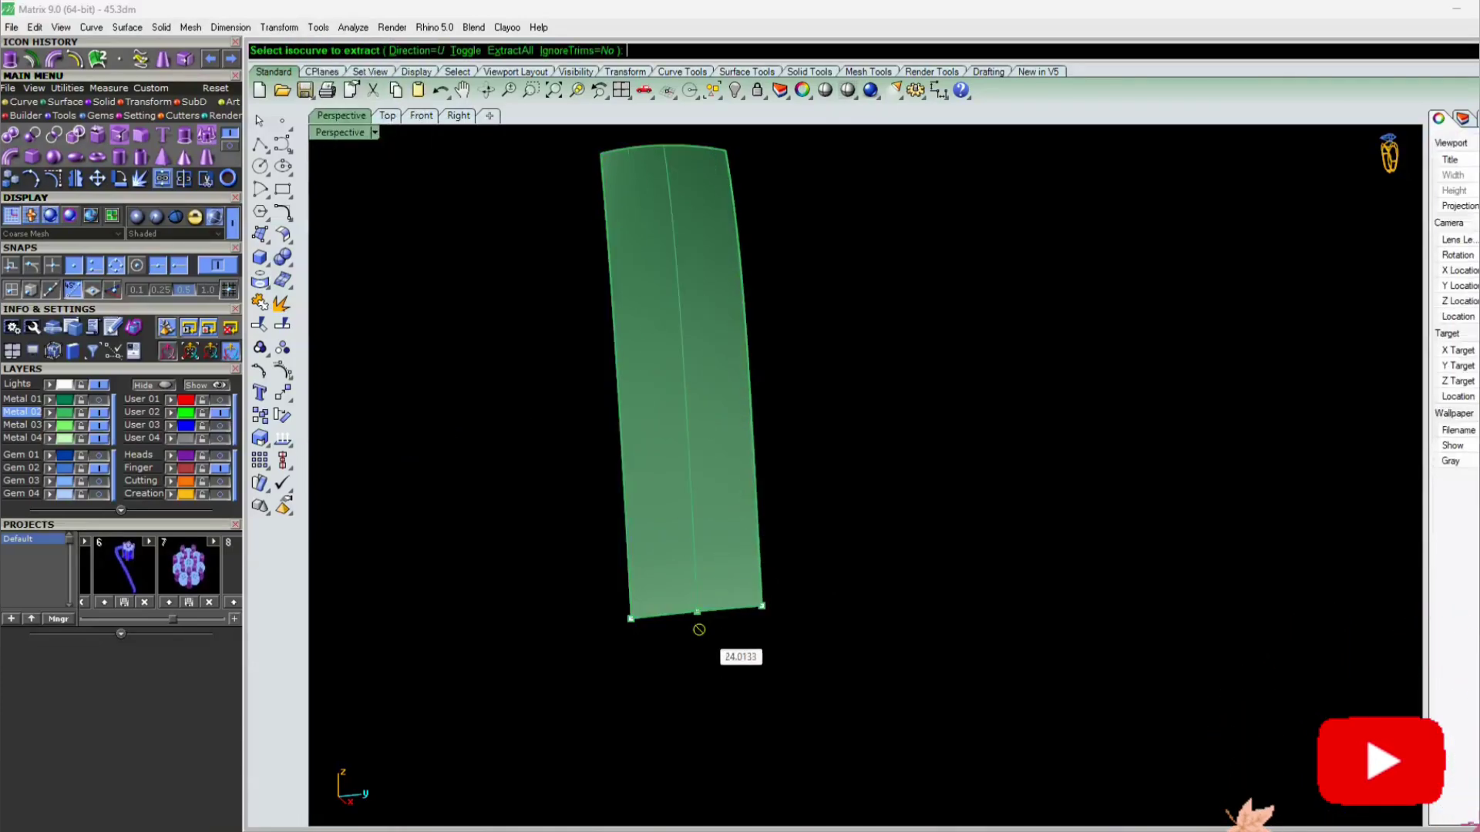
pyautogui.scroll(3, 688, 613)
pyautogui.click(697, 605)
pyautogui.scroll(-3, 694, 611)
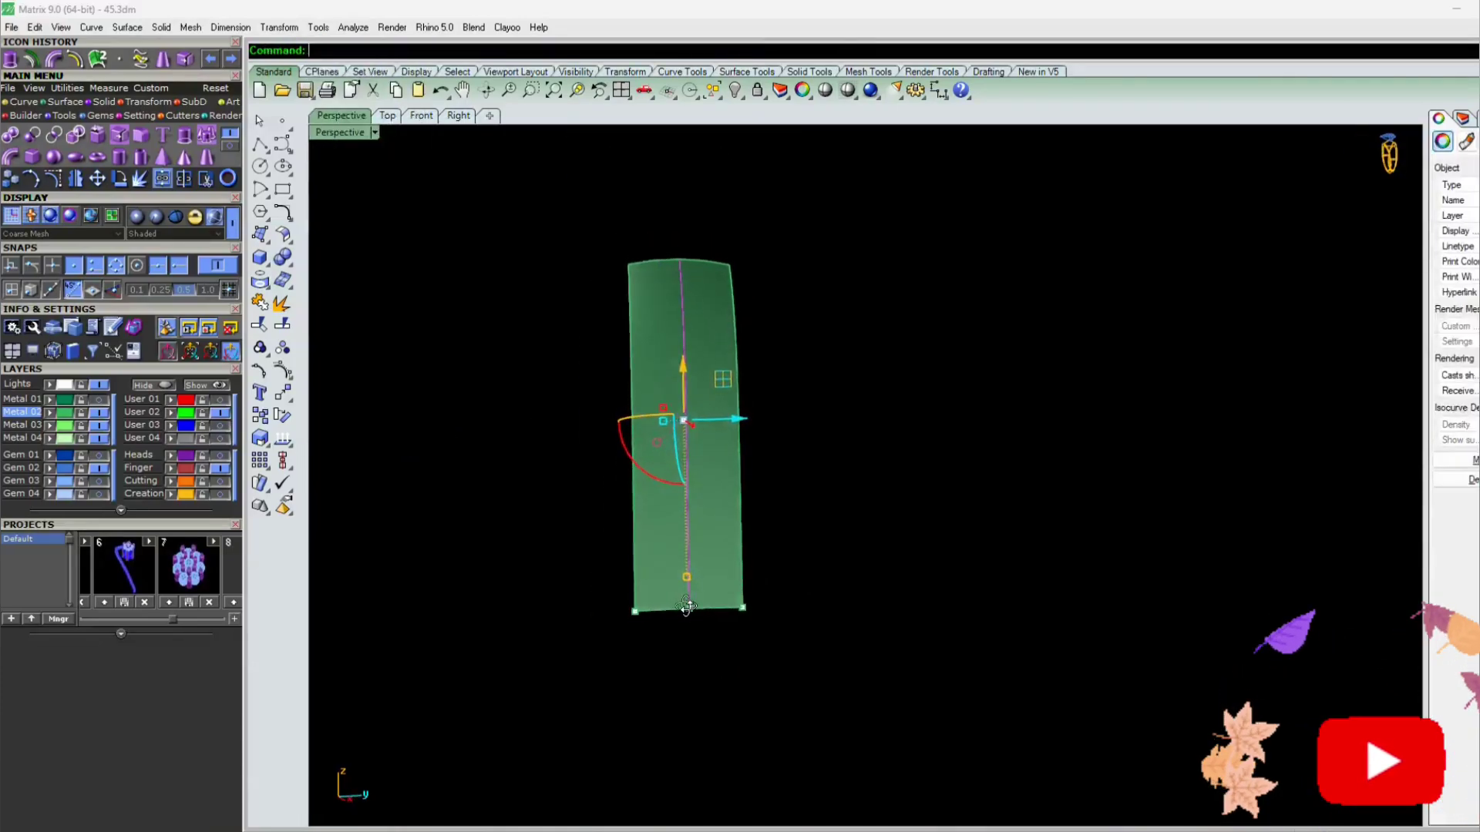
# Try a row of round gems with prongs along the extracted centre curve using Gem on Curve
pyautogui.middleClick(701, 498)
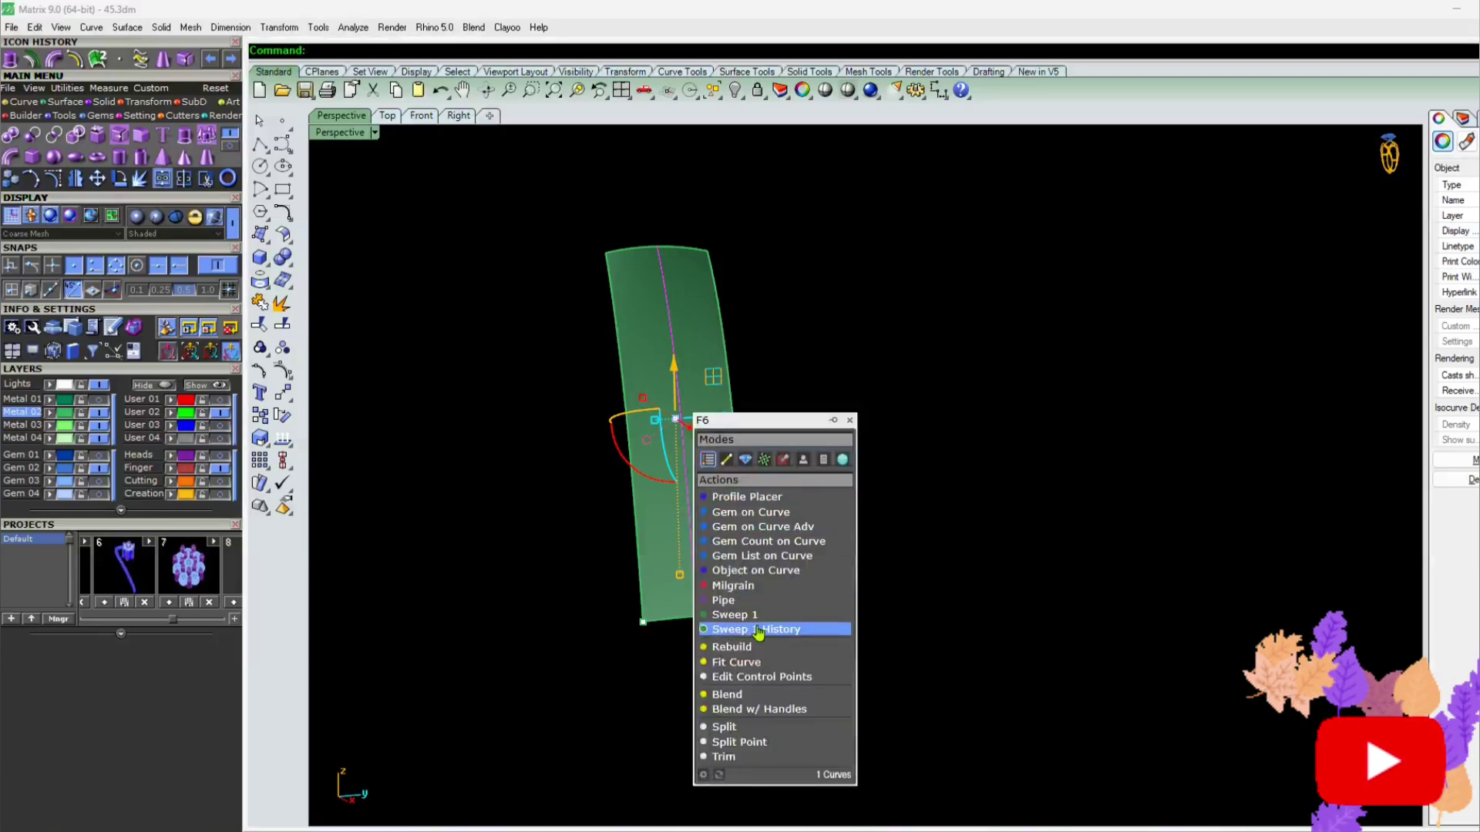
pyautogui.click(752, 511)
pyautogui.moveTo(670, 540)
pyautogui.mouseDown(button='right')
pyautogui.moveTo(925, 578)
pyautogui.moveTo(670, 532)
pyautogui.mouseUp(button='right')
pyautogui.scroll(3, 594, 570)
pyautogui.scroll(-4, 609, 570)
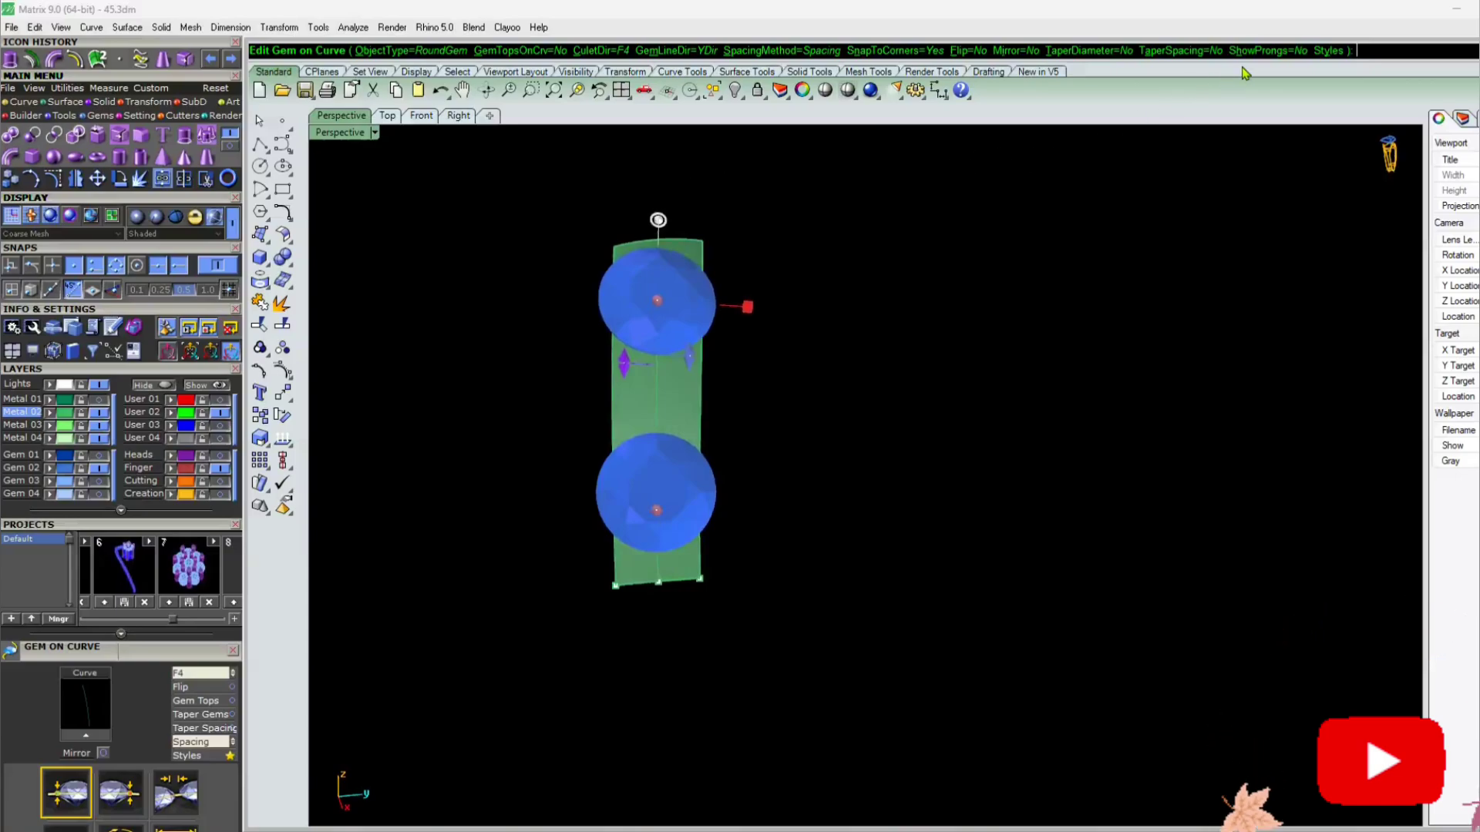
pyautogui.click(1210, 51)
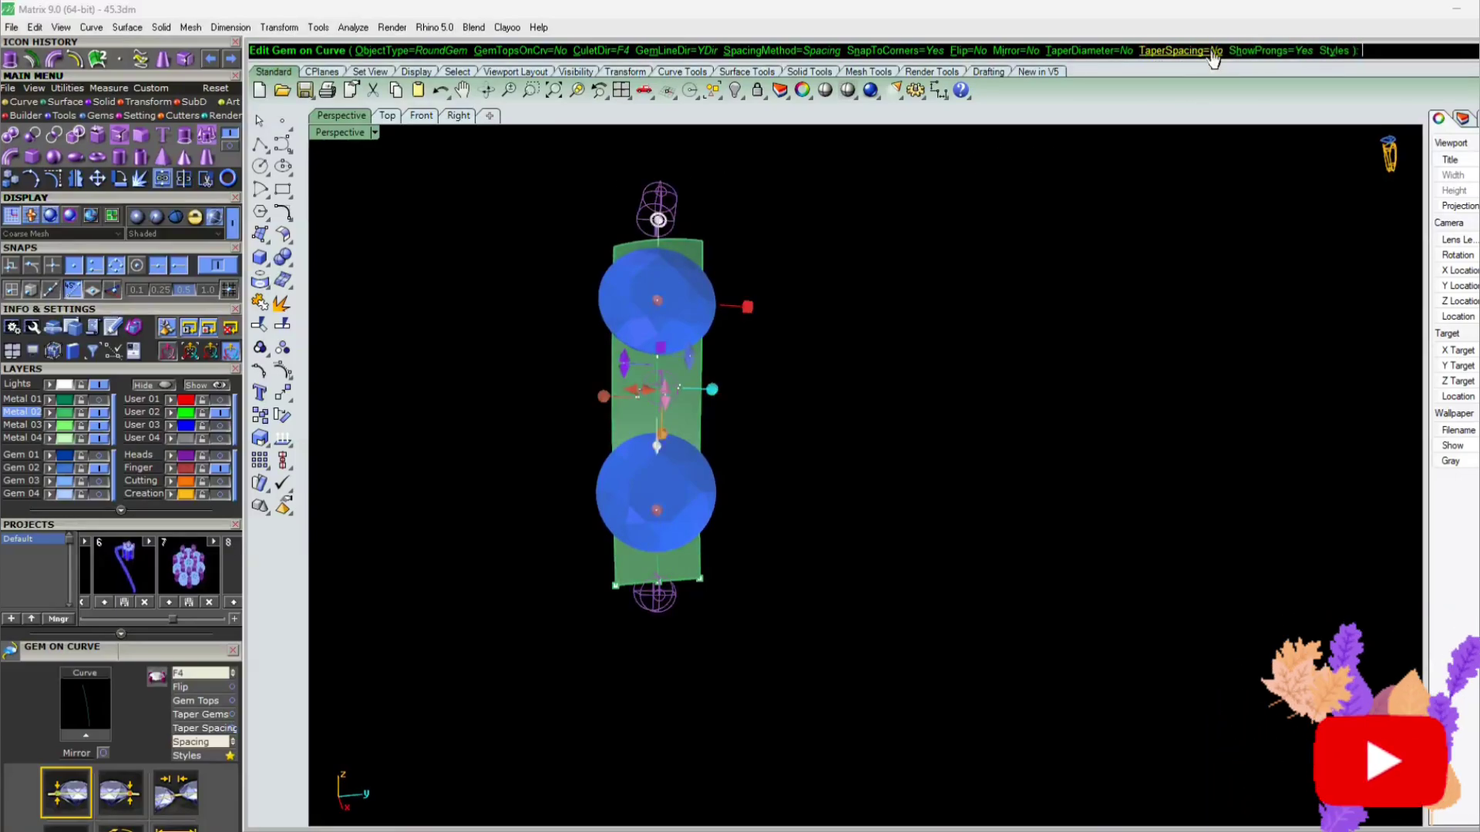
pyautogui.scroll(3, 708, 292)
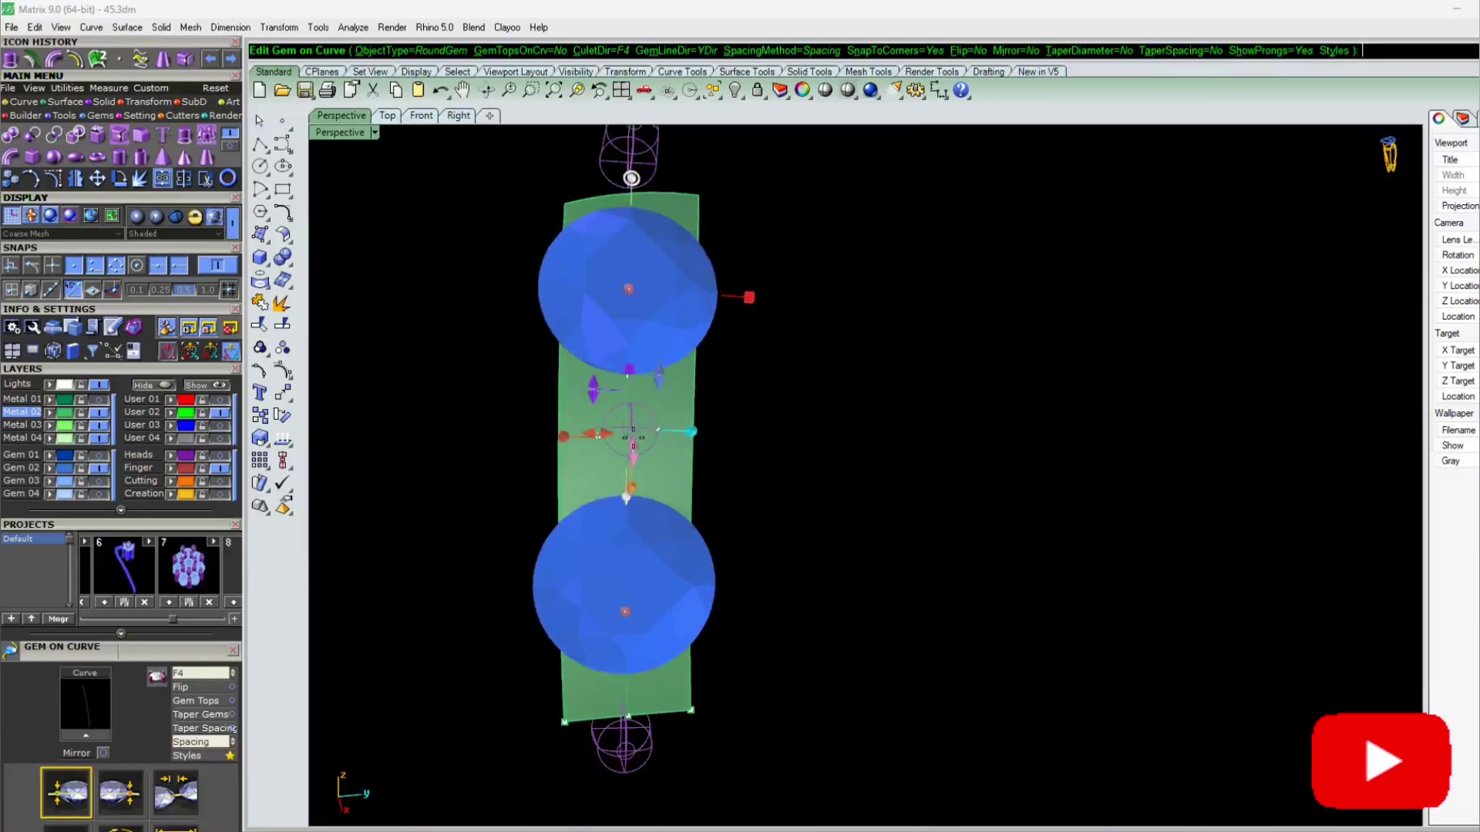
# Set the start size of the gems on the curve to 1.2 mm
pyautogui.moveTo(660, 379); pyautogui.dragTo(660, 344)
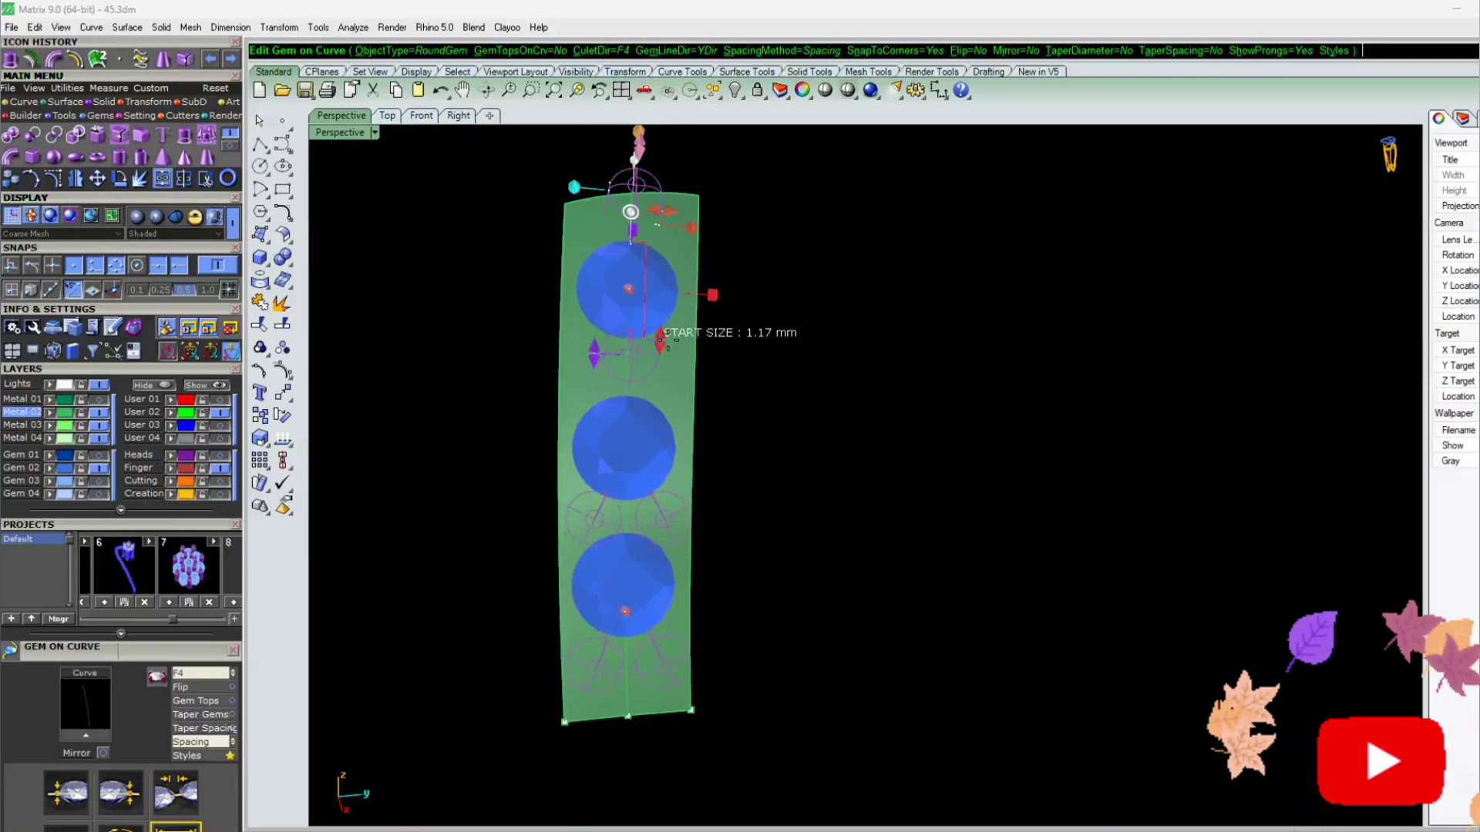
pyautogui.scroll(-3, 182, 659)
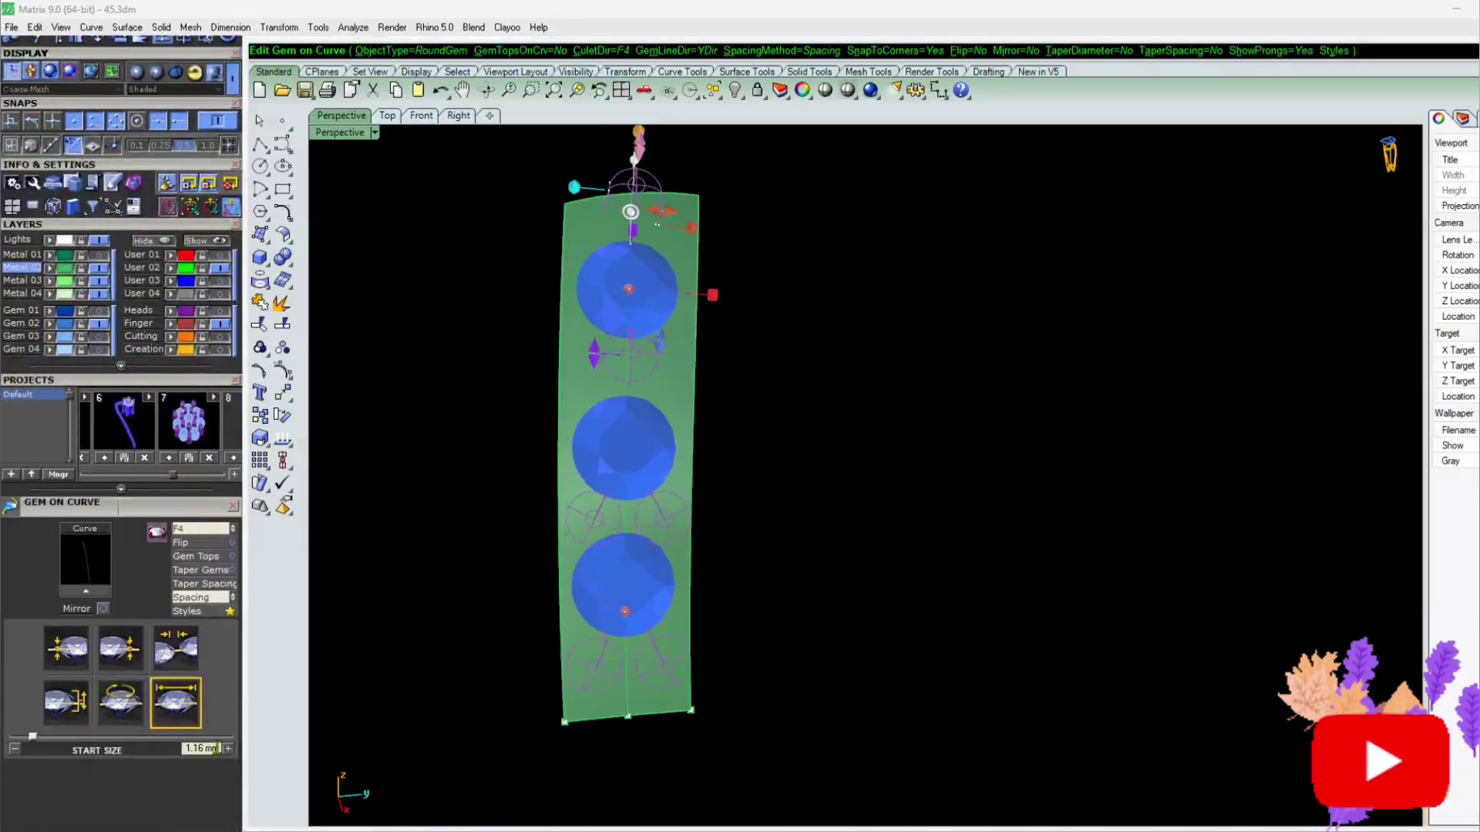
pyautogui.click(227, 749)
pyautogui.click(227, 748)
pyautogui.click(228, 749)
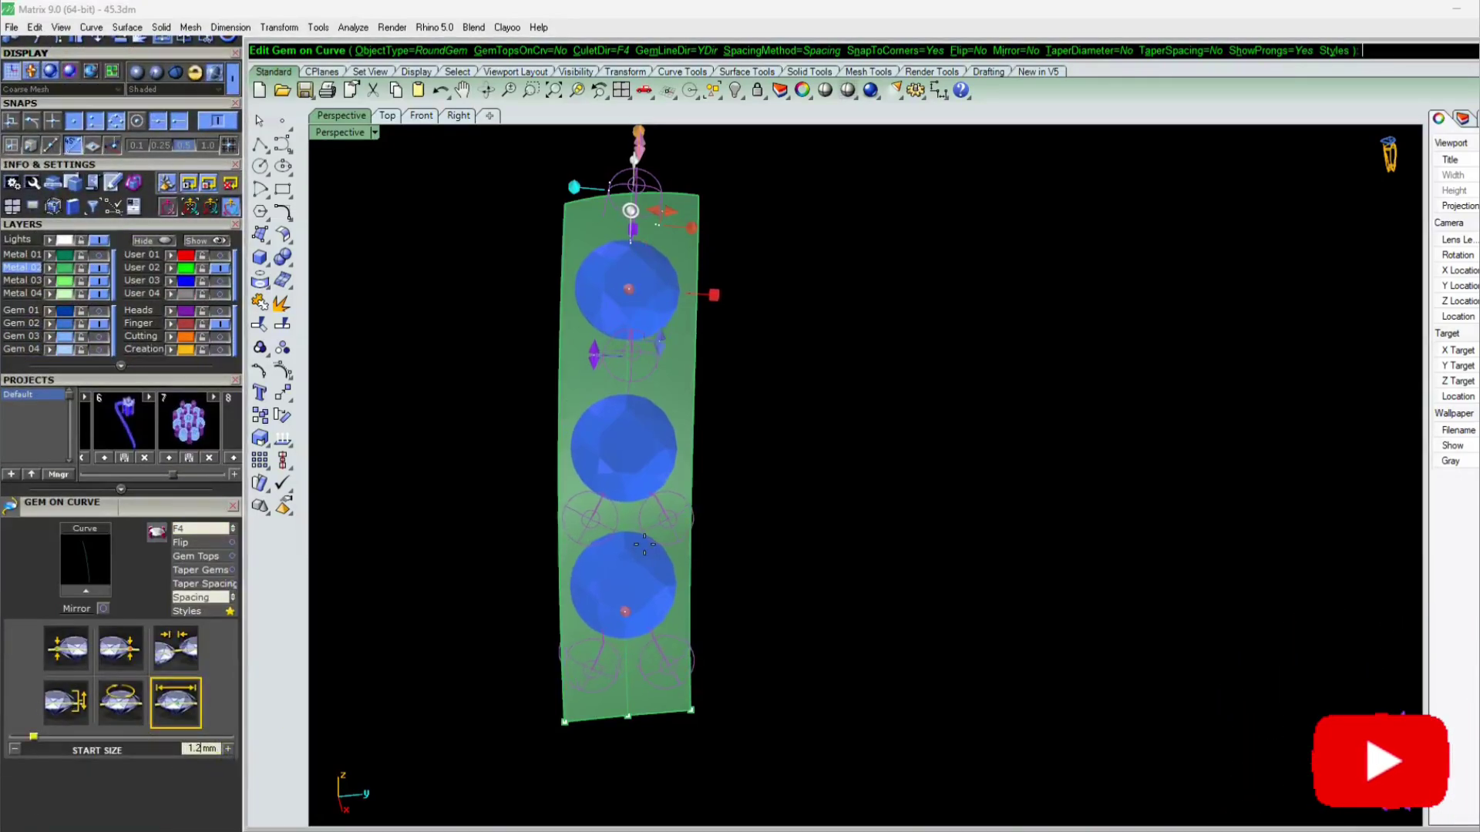
# Turn on mirroring for the gem row, with prongs hidden and without diameter taper or flipping
pyautogui.moveTo(645, 435); pyautogui.dragTo(755, 363, button='right')
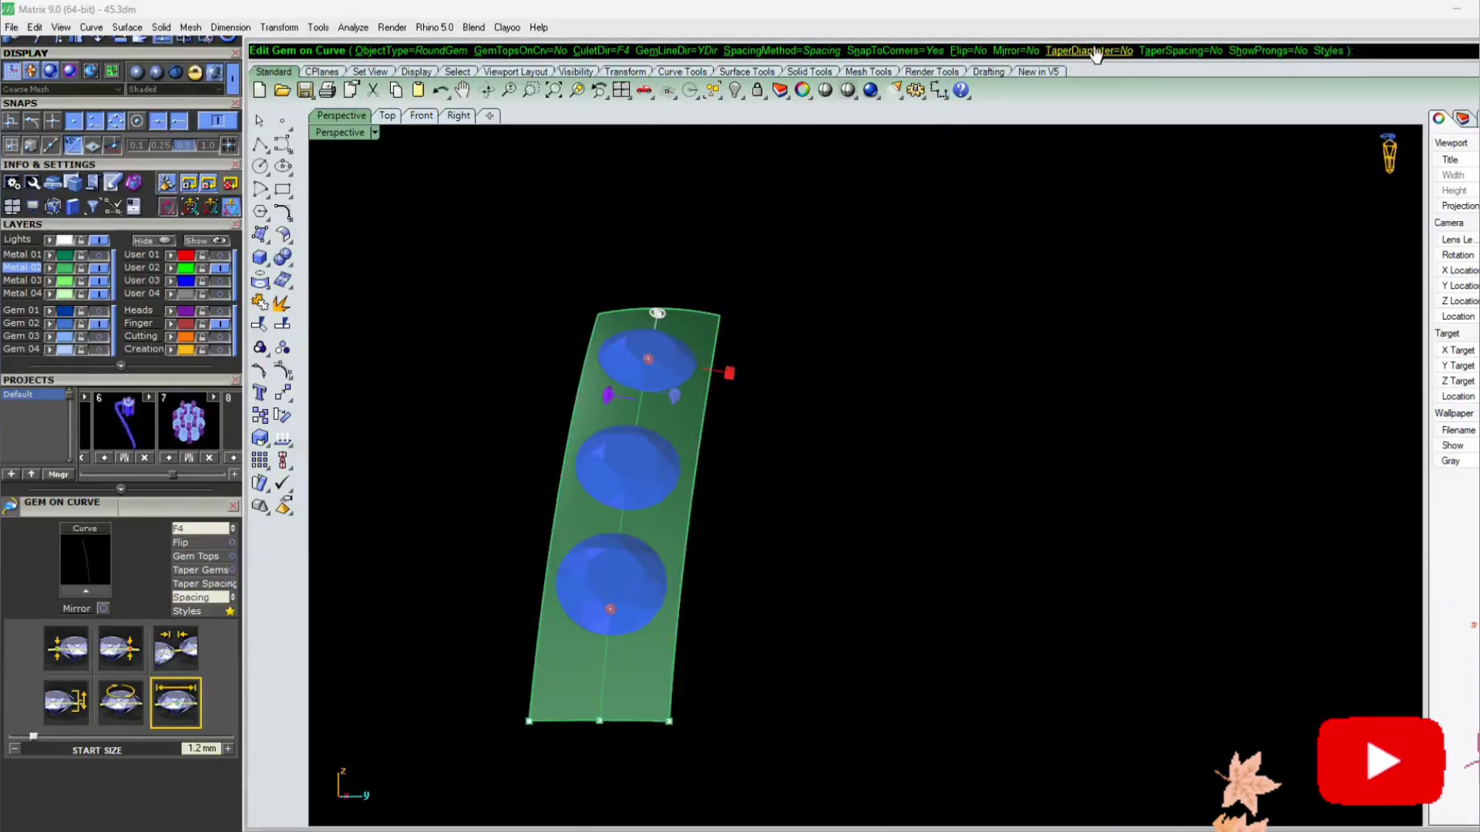
pyautogui.click(1121, 53)
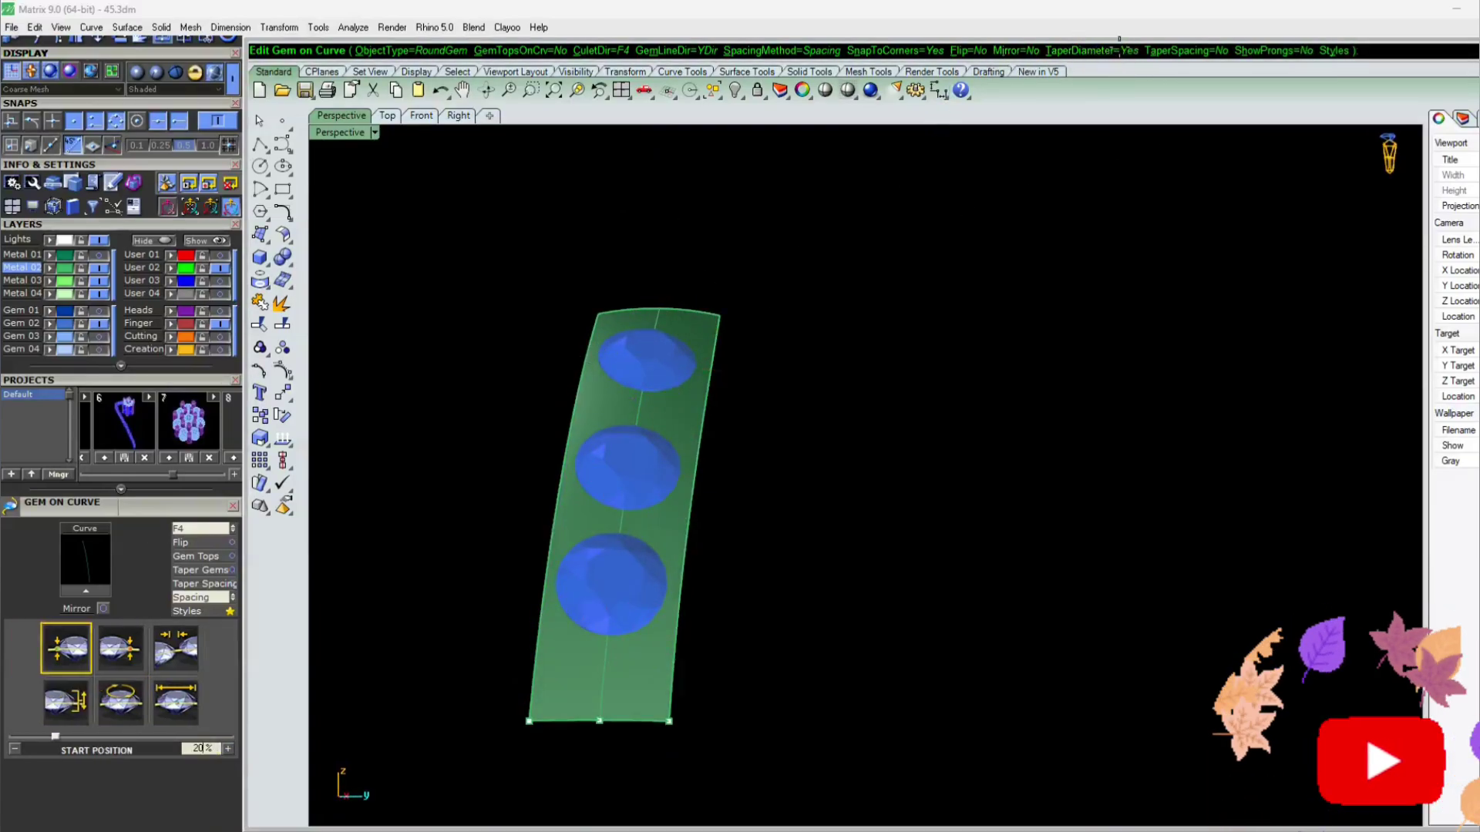
pyautogui.click(1019, 51)
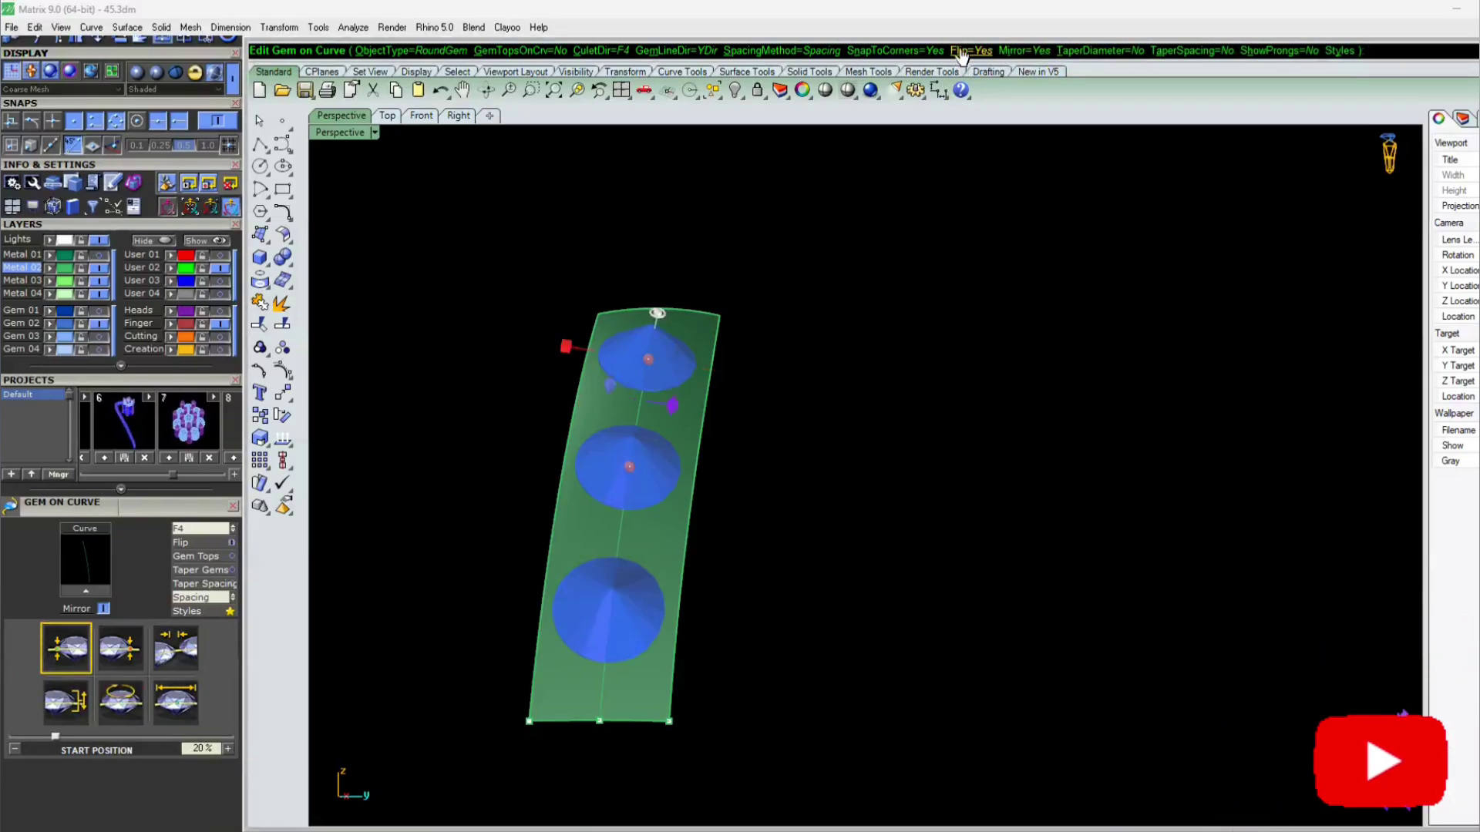
pyautogui.click(917, 51)
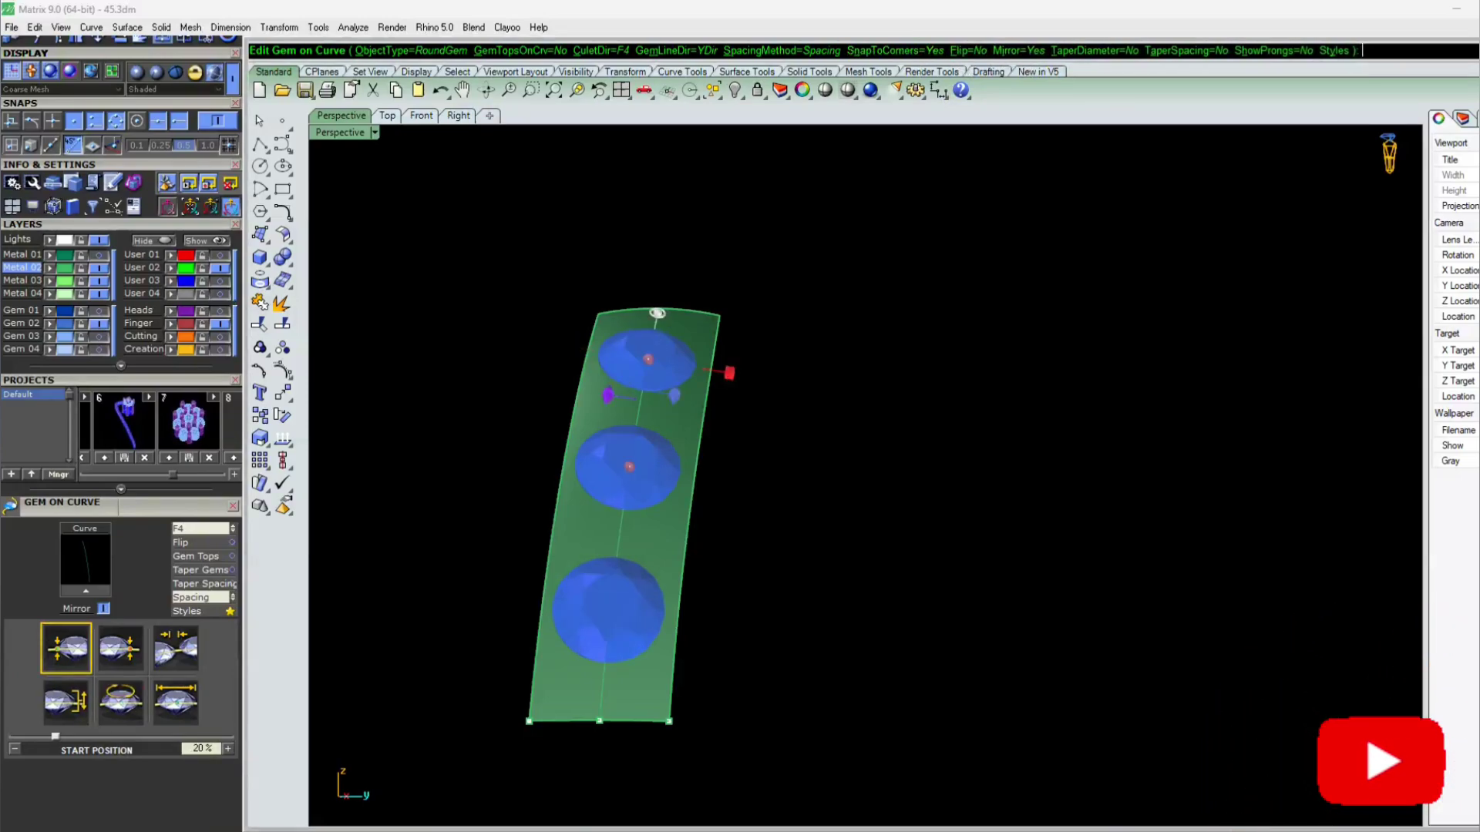
# Extend the gem row's end position to 100 % of the curve, at the face's lower edge
pyautogui.scroll(3, 629, 539)
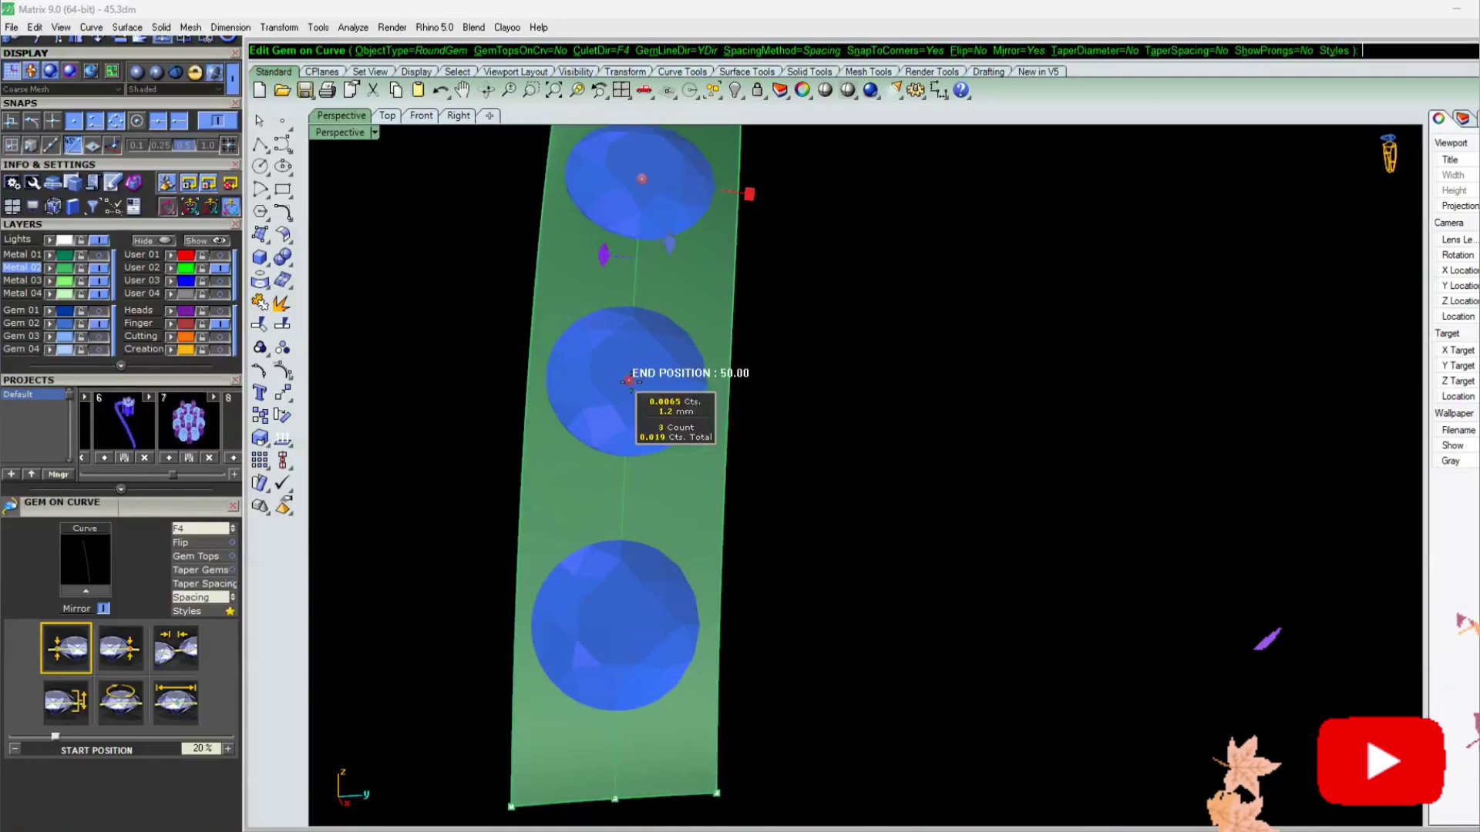
pyautogui.moveTo(643, 438); pyautogui.dragTo(601, 760)
pyautogui.scroll(-8, 683, 493)
pyautogui.moveTo(705, 639); pyautogui.dragTo(678, 540, button='right')
pyautogui.scroll(4, 667, 589)
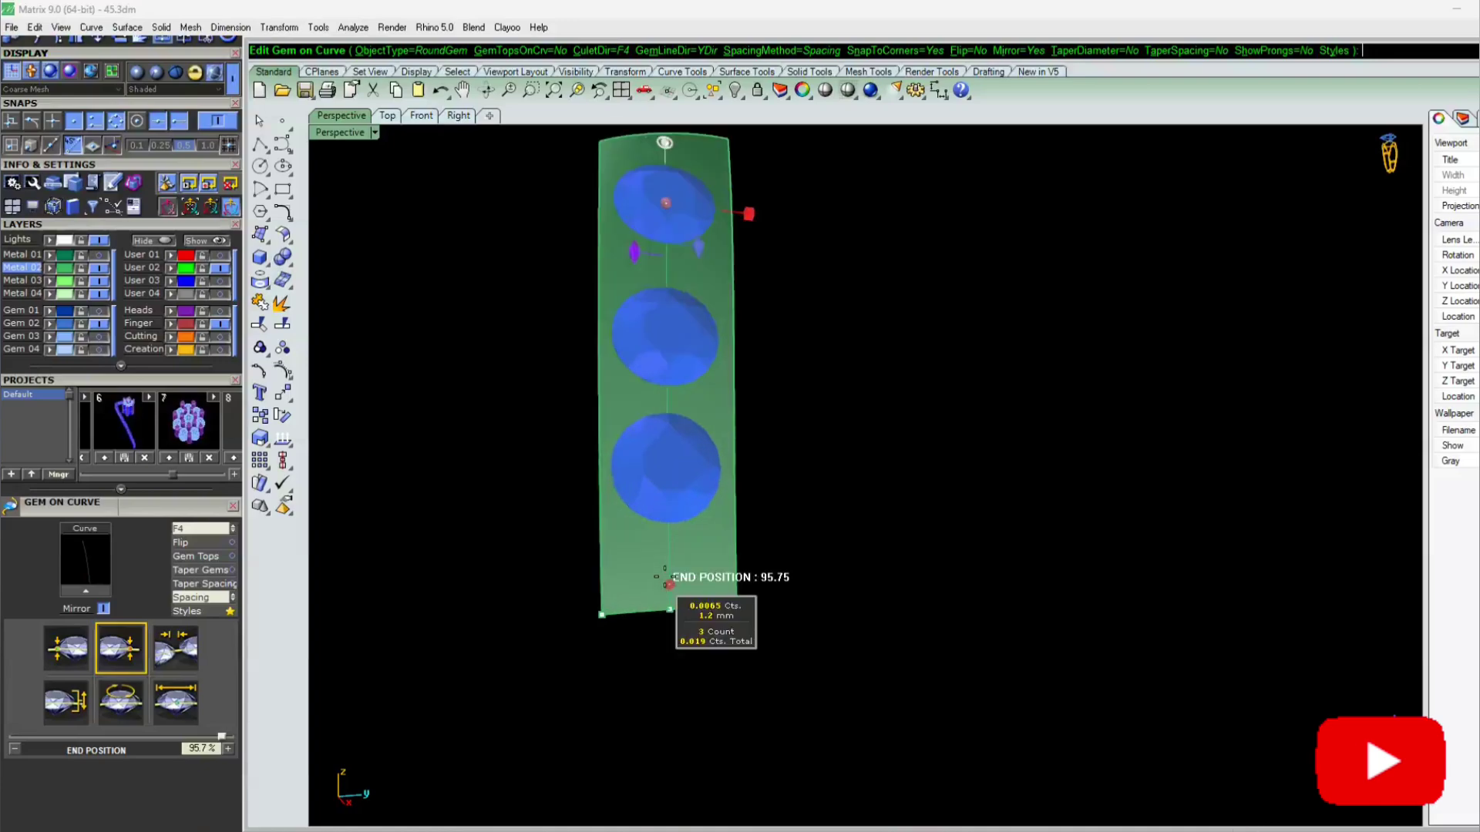
pyautogui.moveTo(667, 590); pyautogui.dragTo(698, 609)
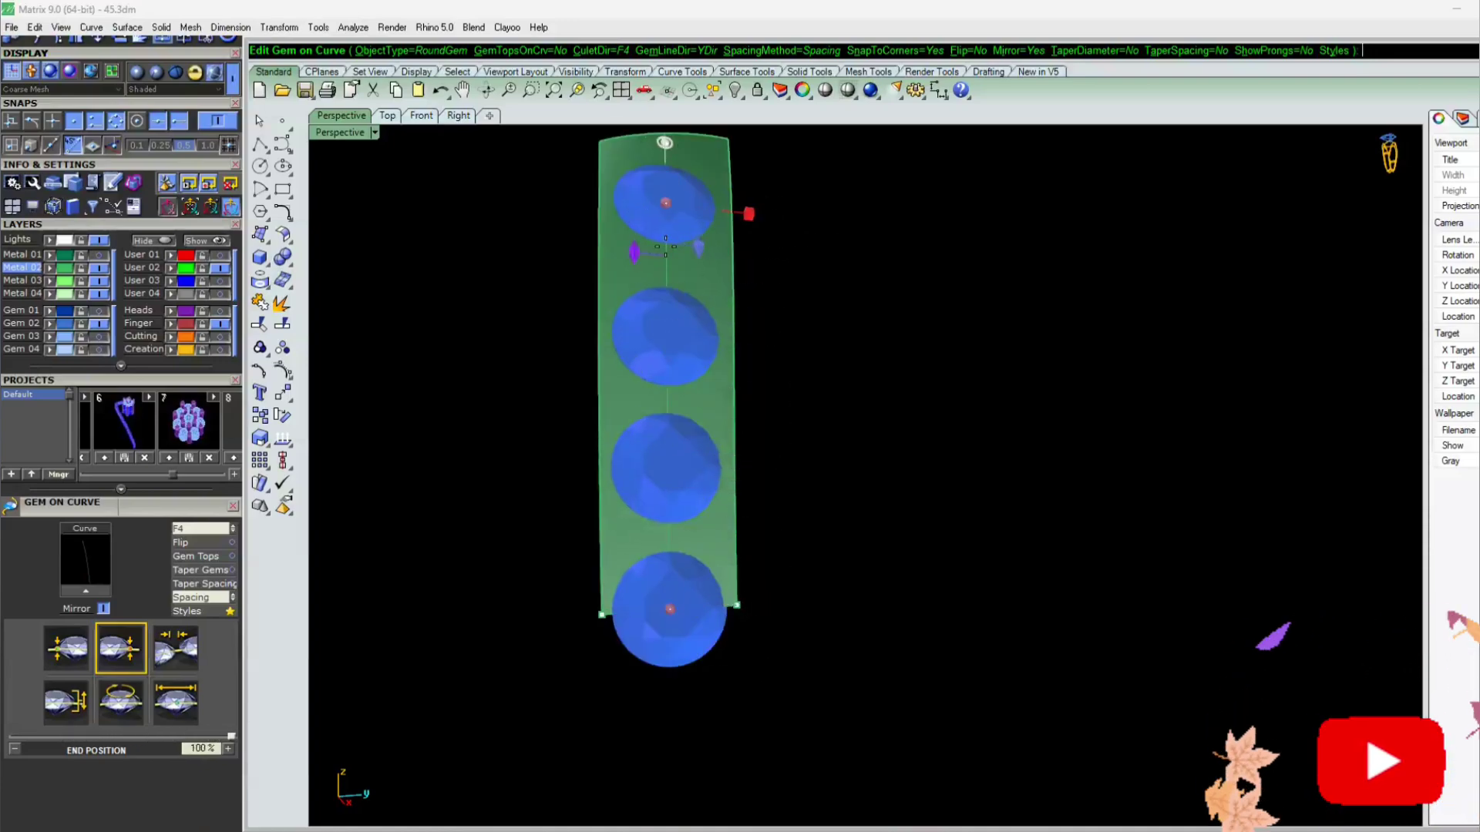
# Adjust the gem row's spacing and set its start position to about 15 % and end position to about 90 %
pyautogui.moveTo(634, 248); pyautogui.dragTo(665, 160)
pyautogui.moveTo(668, 605); pyautogui.dragTo(659, 552)
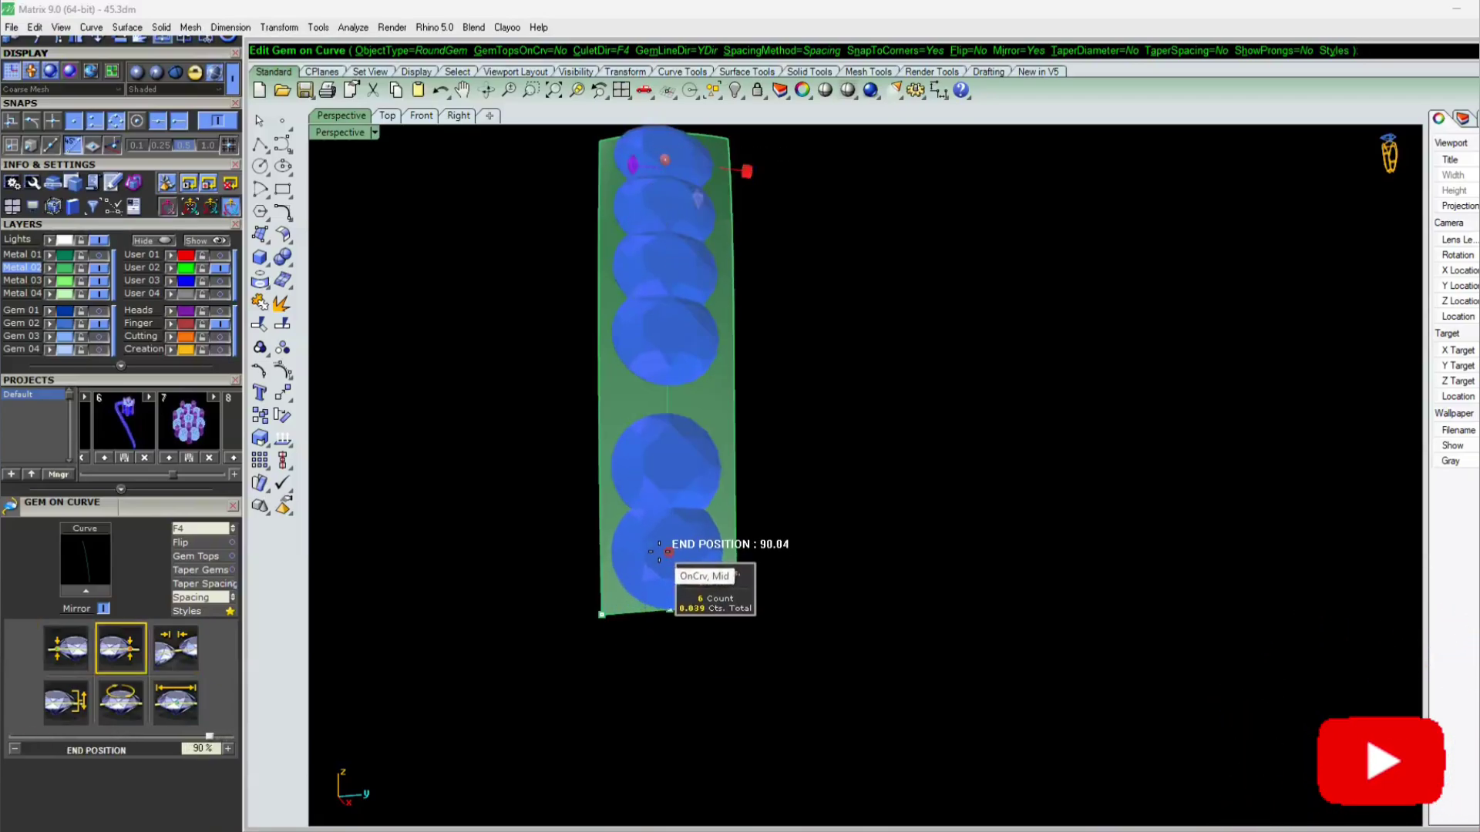
pyautogui.moveTo(632, 164); pyautogui.dragTo(634, 188)
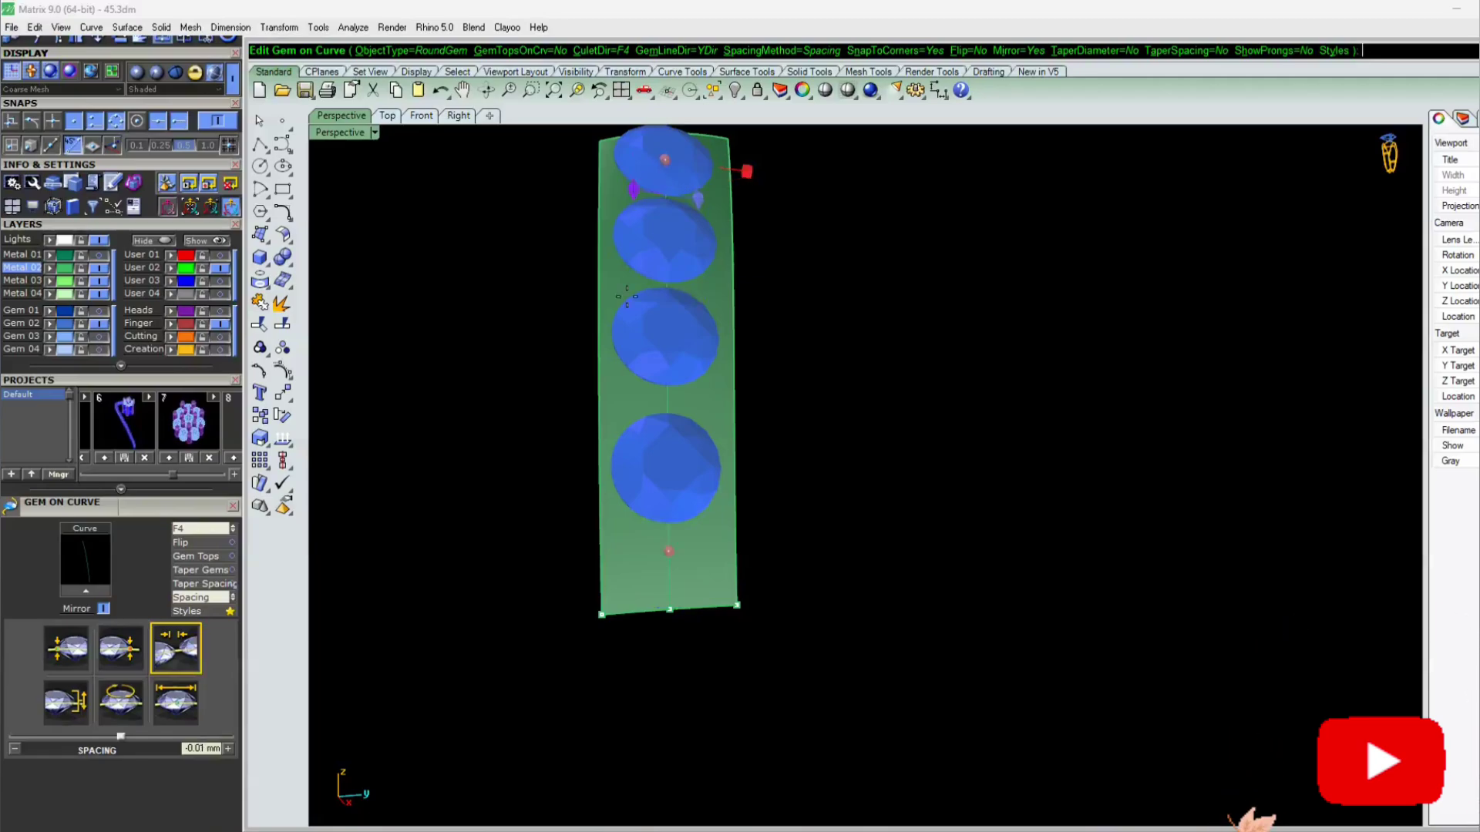
pyautogui.scroll(-2, 575, 669)
pyautogui.moveTo(647, 247); pyautogui.dragTo(647, 269)
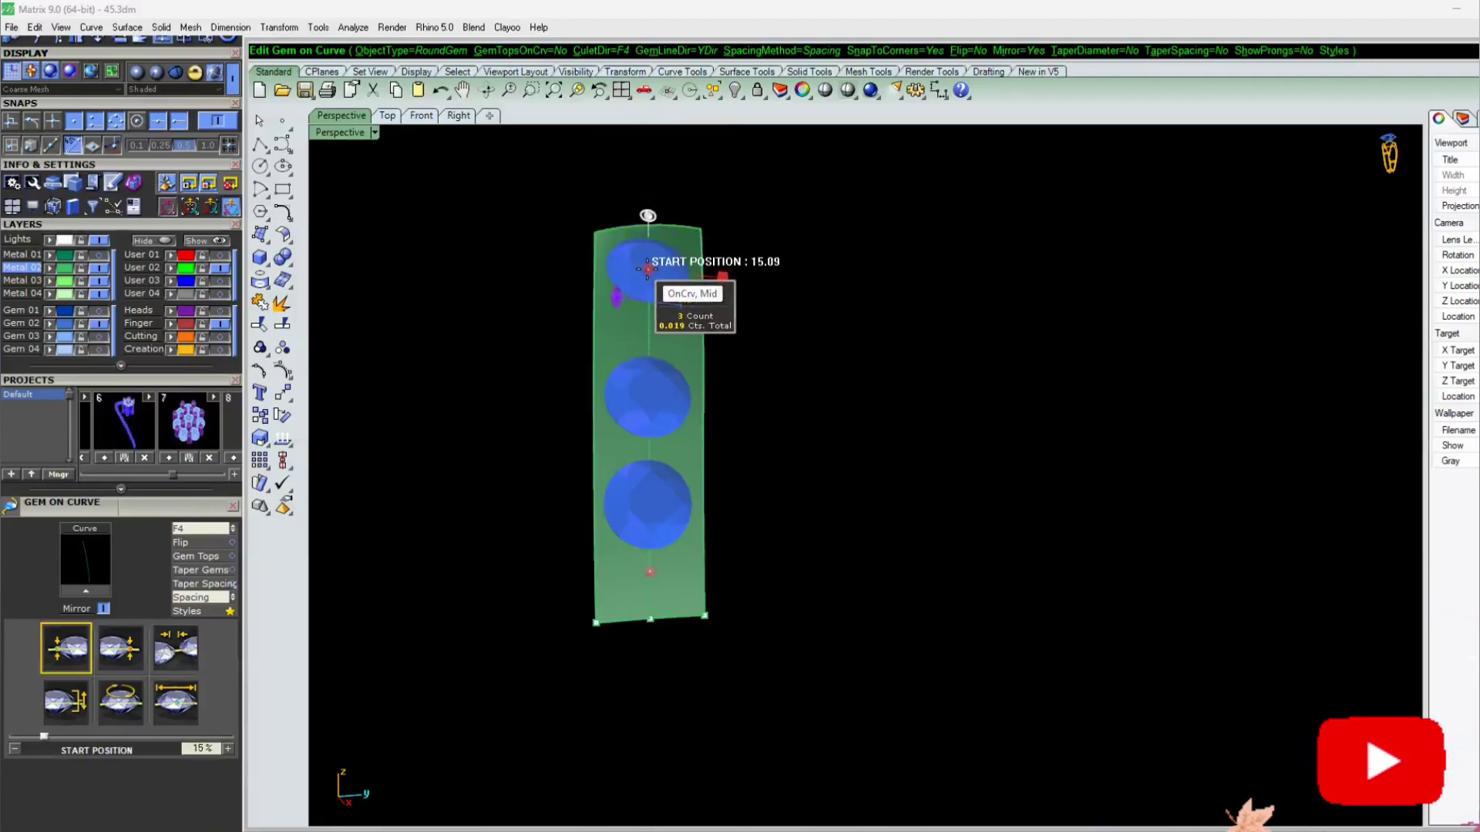
# Show the Metal 01 layer and try the gem row with its start at about 23.5 % and end at about 96 %
pyautogui.click(98, 255)
pyautogui.moveTo(612, 422)
pyautogui.mouseDown(button='right')
pyautogui.moveTo(608, 460)
pyautogui.moveTo(617, 432)
pyautogui.mouseUp(button='right')
pyautogui.moveTo(642, 252); pyautogui.dragTo(655, 306)
pyautogui.scroll(-3, 639, 545)
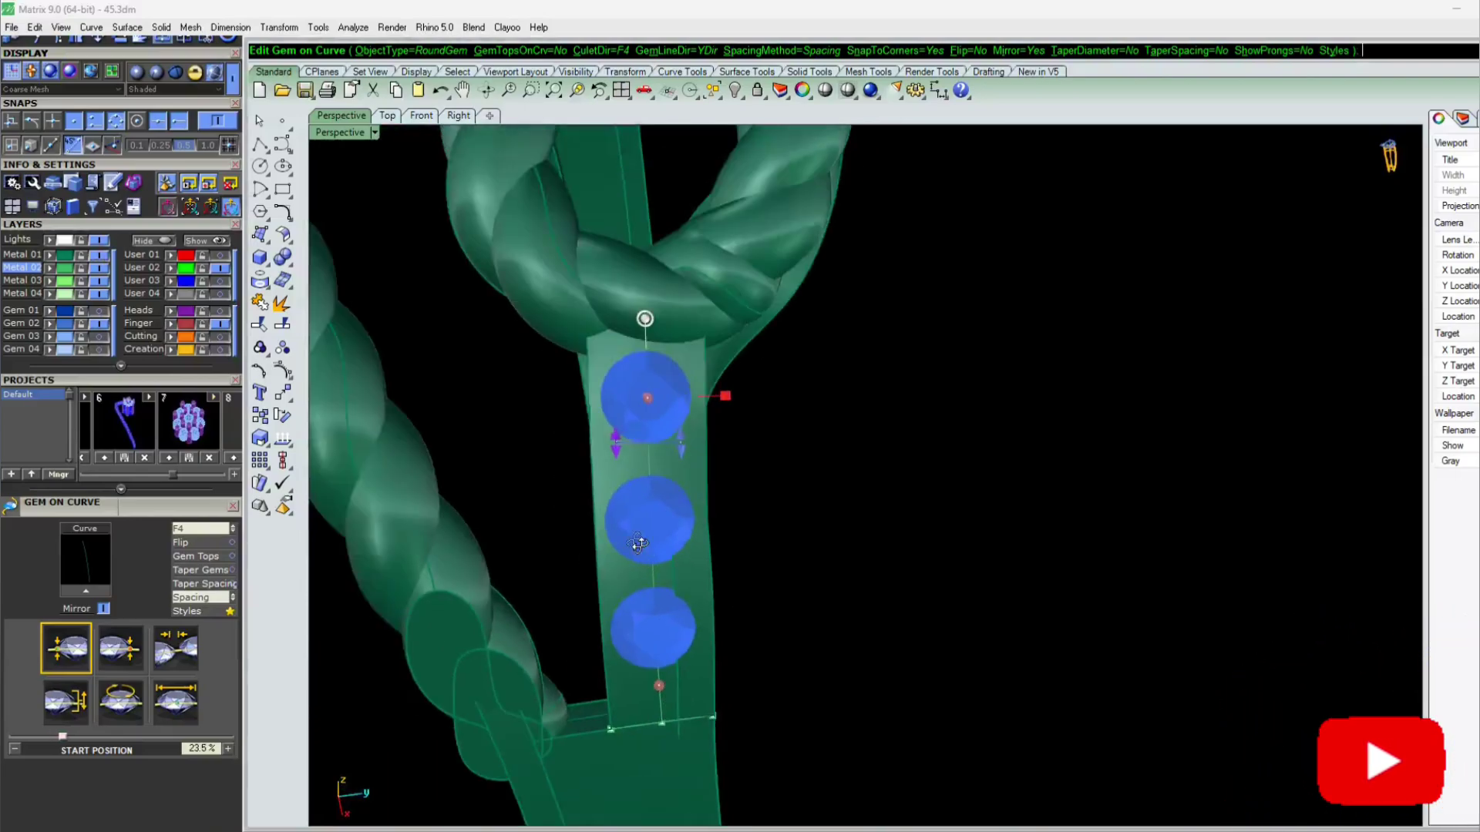
pyautogui.moveTo(637, 545); pyautogui.dragTo(630, 493, button='right')
pyautogui.moveTo(638, 674); pyautogui.dragTo(638, 698)
pyautogui.moveTo(633, 703); pyautogui.dragTo(632, 699)
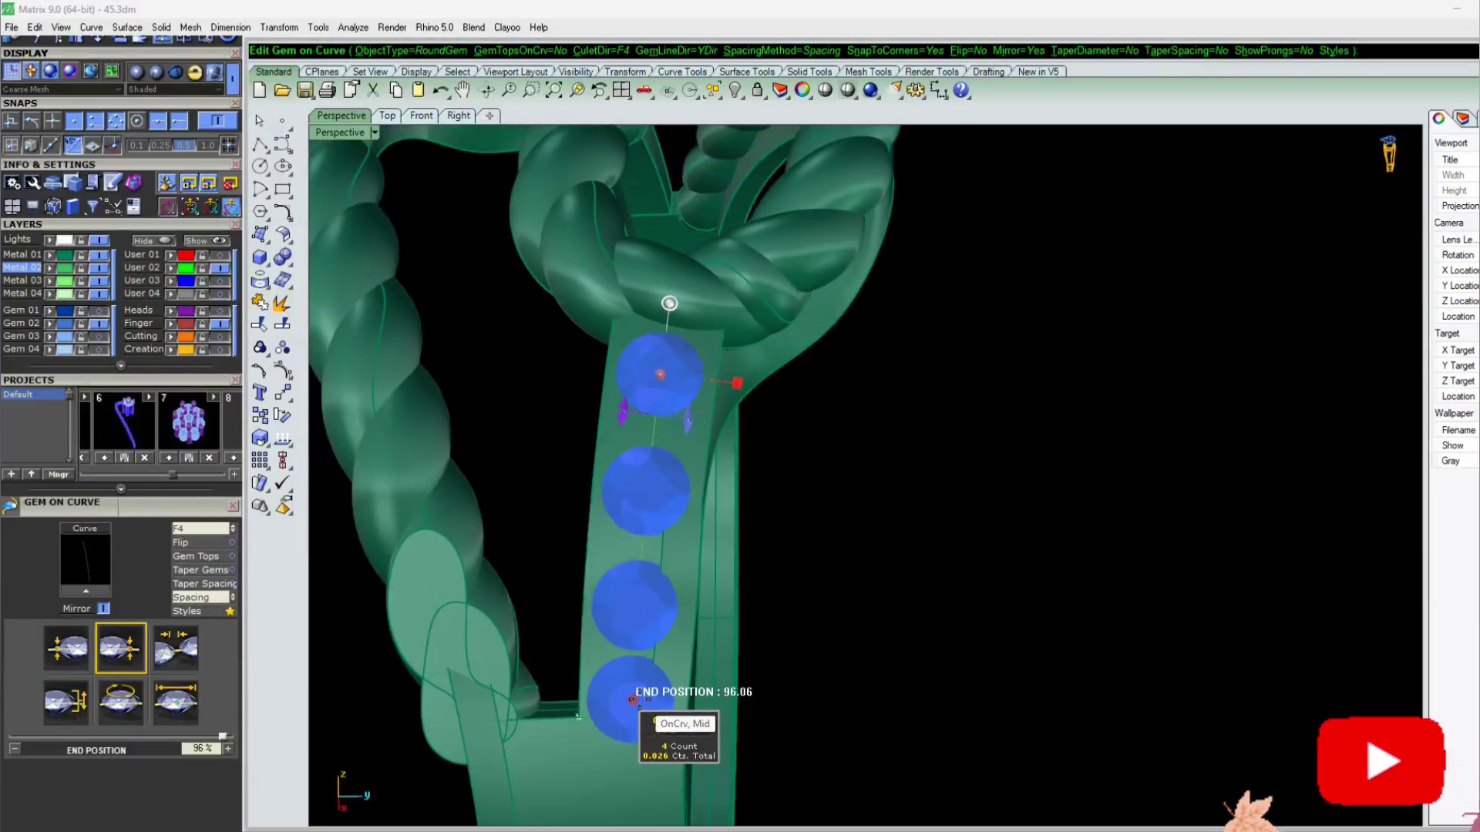
pyautogui.press('Escape')
pyautogui.click(644, 628)
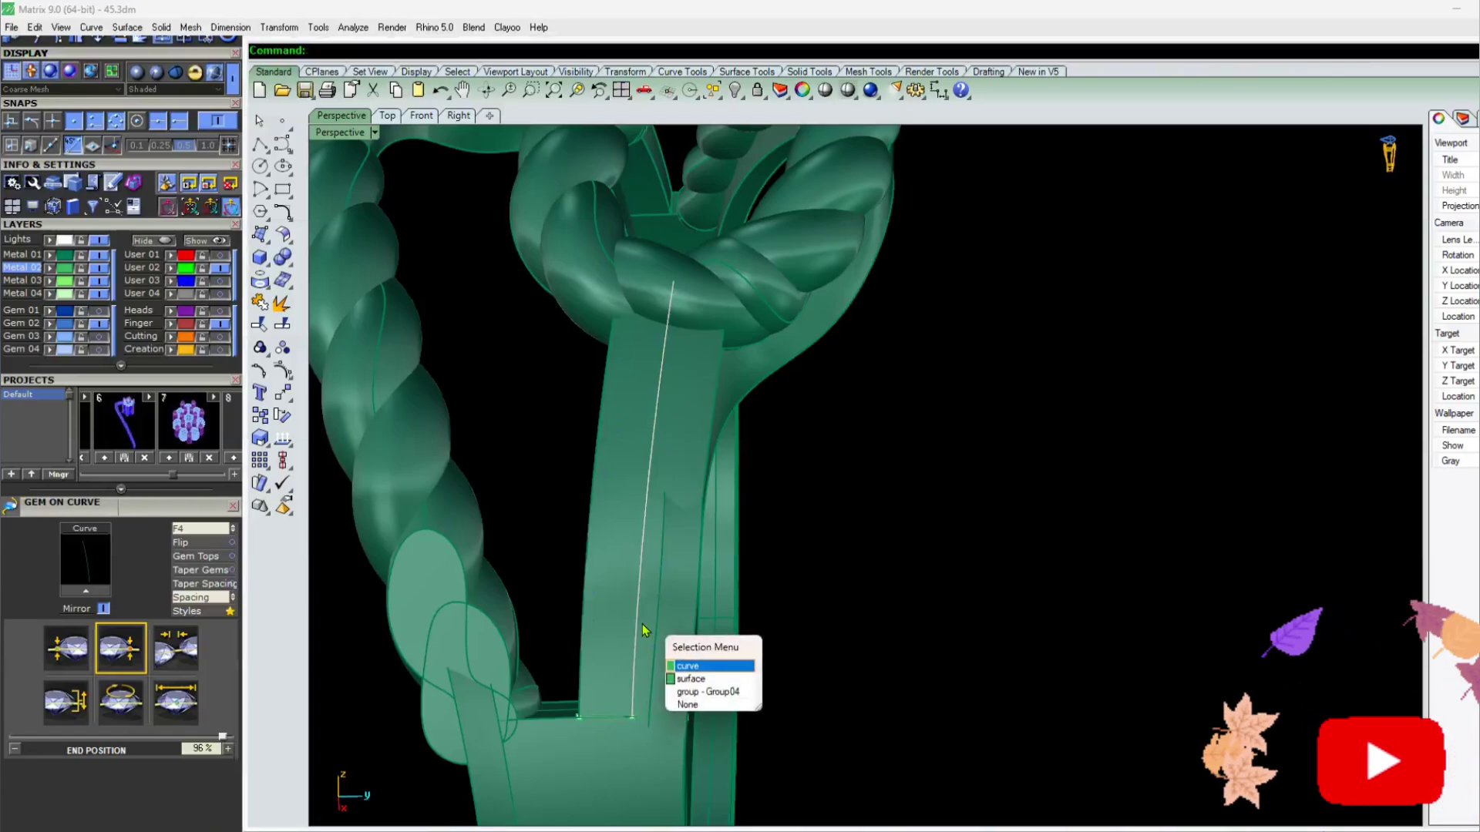
pyautogui.click(645, 629)
pyautogui.press('Escape')
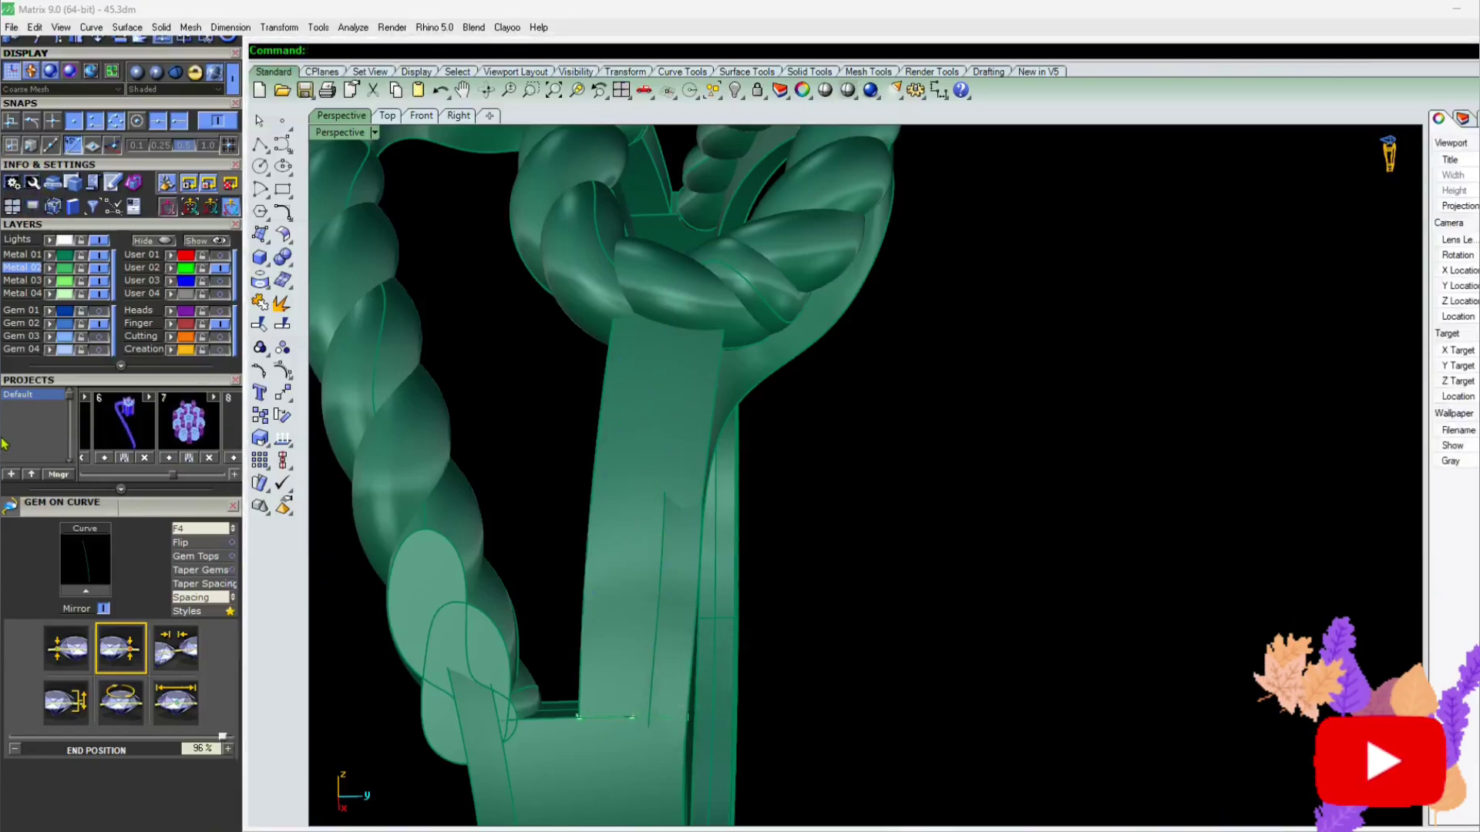
# Hide the Metal 01 layer and place a 1 mm gem on the shoulder face with Gem on Surface
pyautogui.click(99, 255)
pyautogui.moveTo(629, 499); pyautogui.dragTo(678, 447, button='right')
pyautogui.click(644, 430)
pyautogui.press('F6')
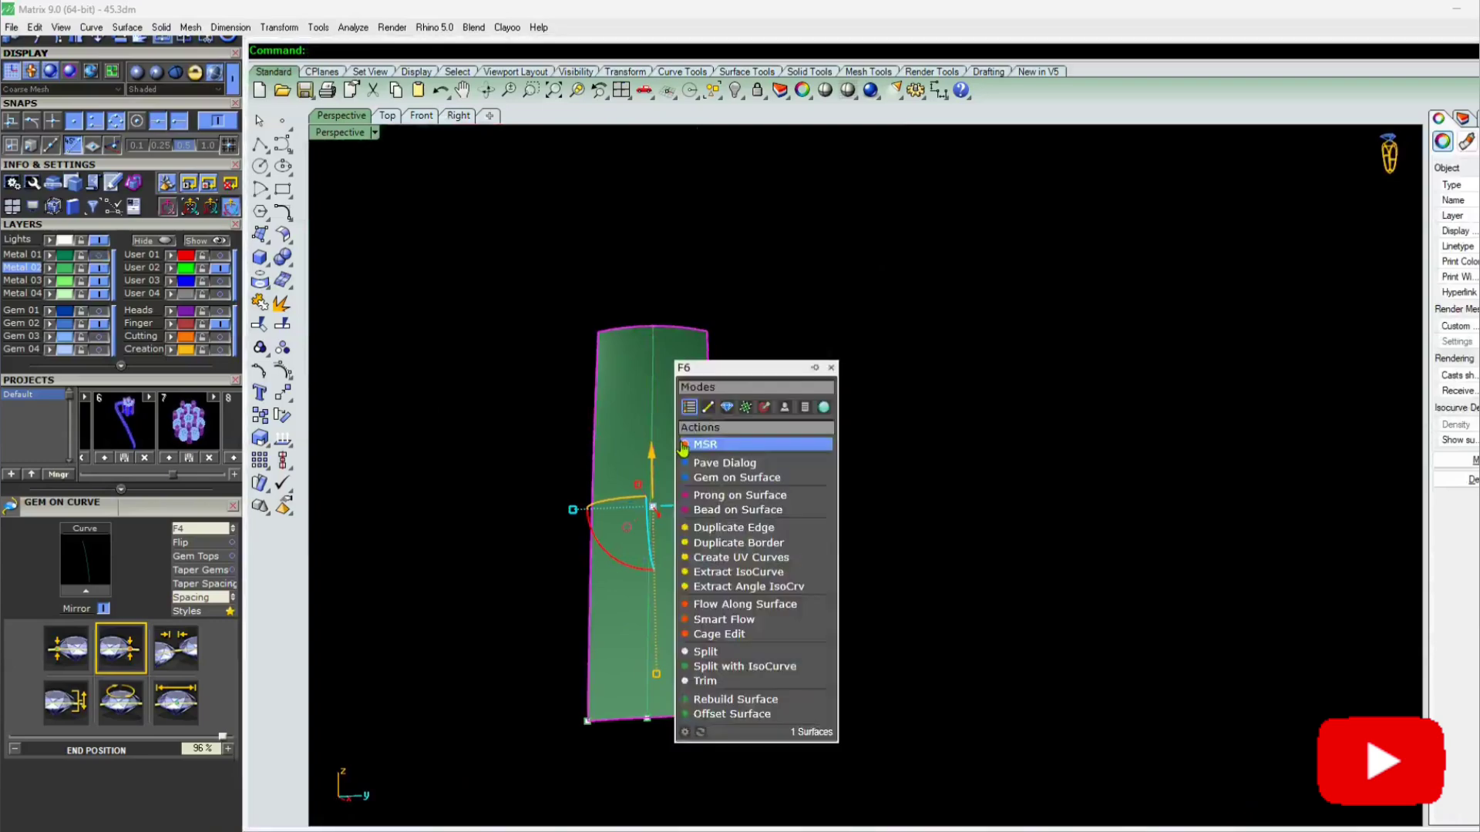
pyautogui.click(736, 478)
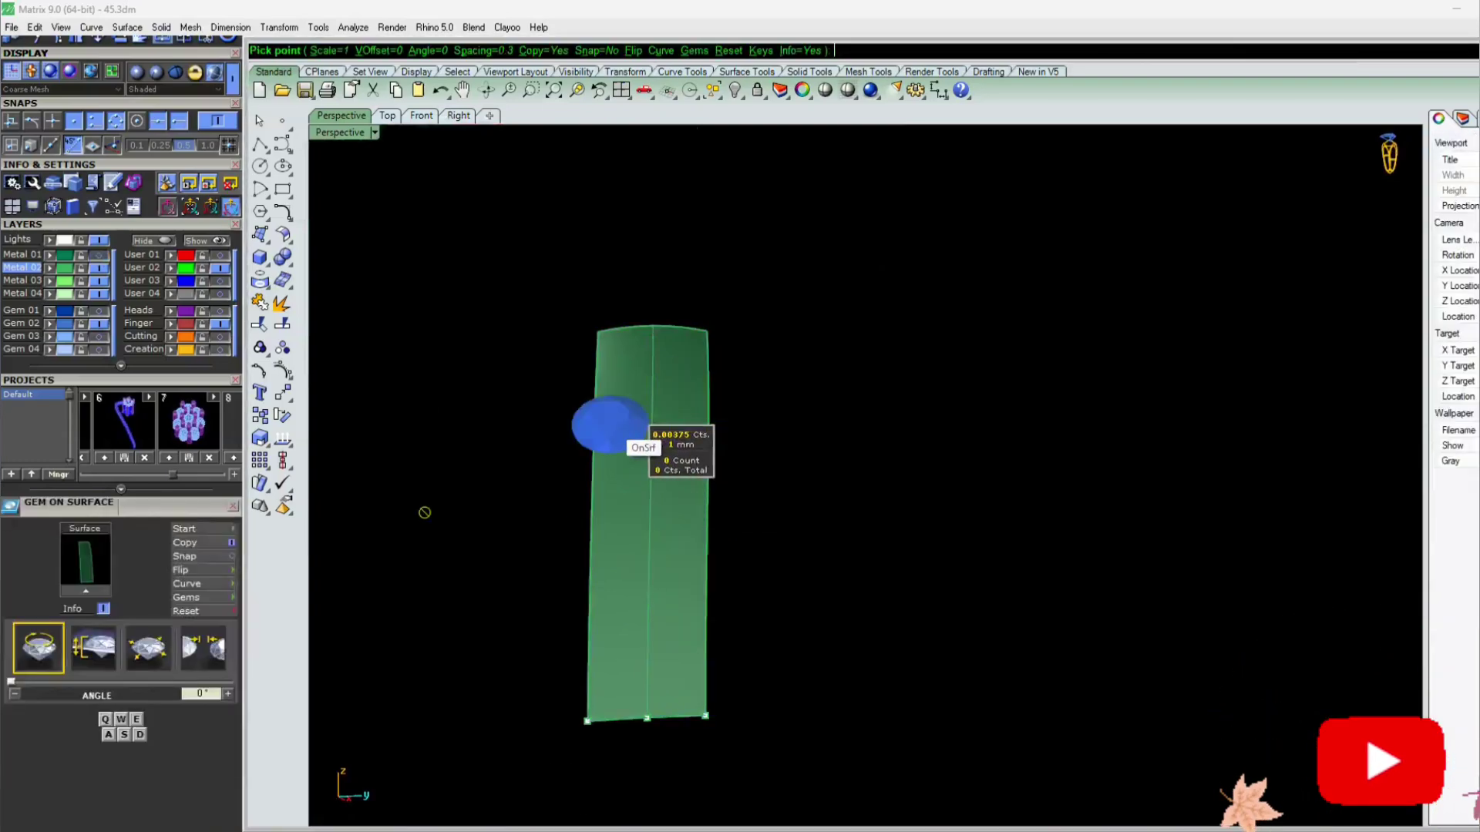
pyautogui.scroll(1, 632, 405)
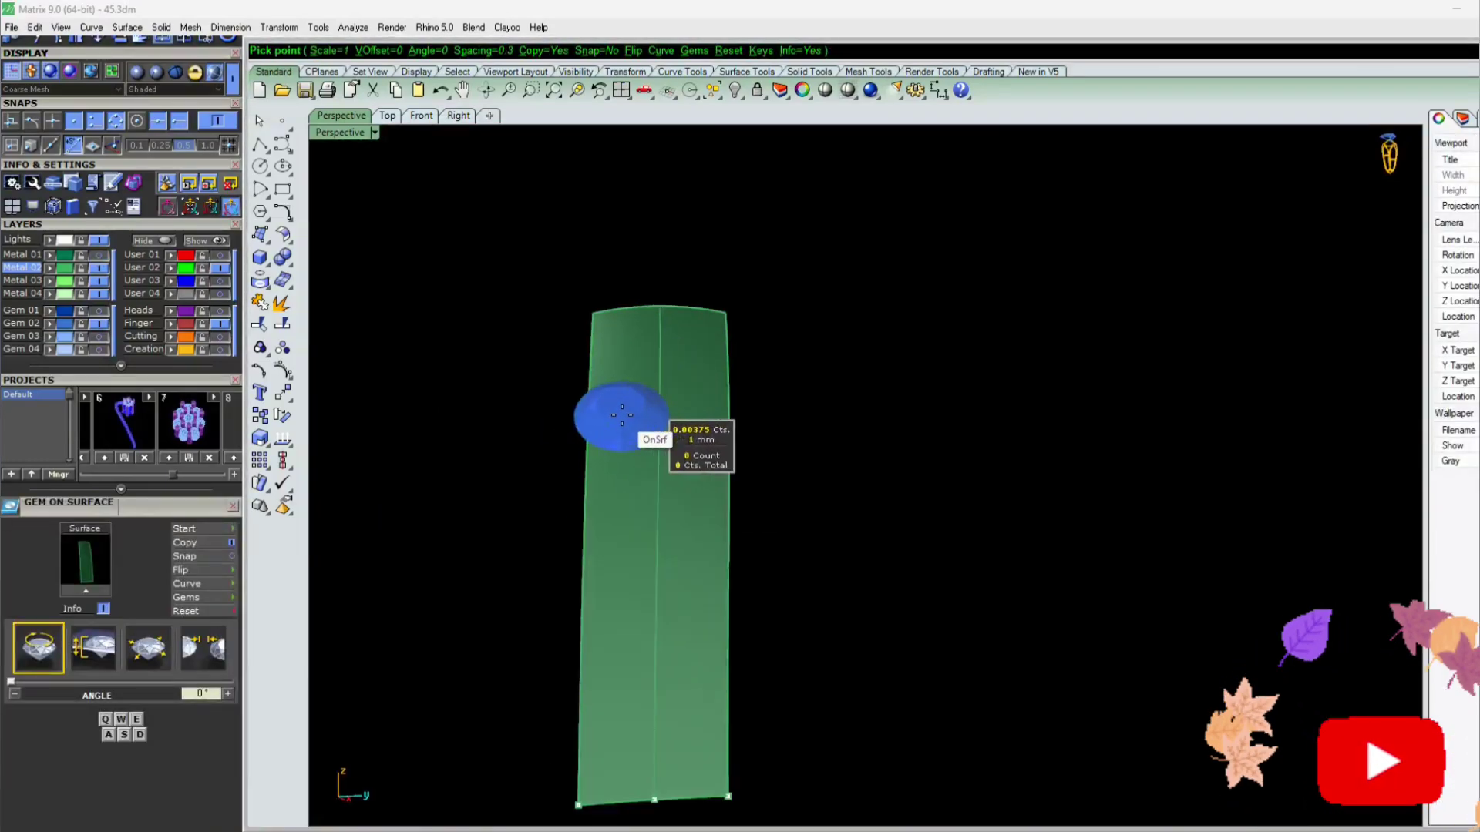
pyautogui.click(684, 517)
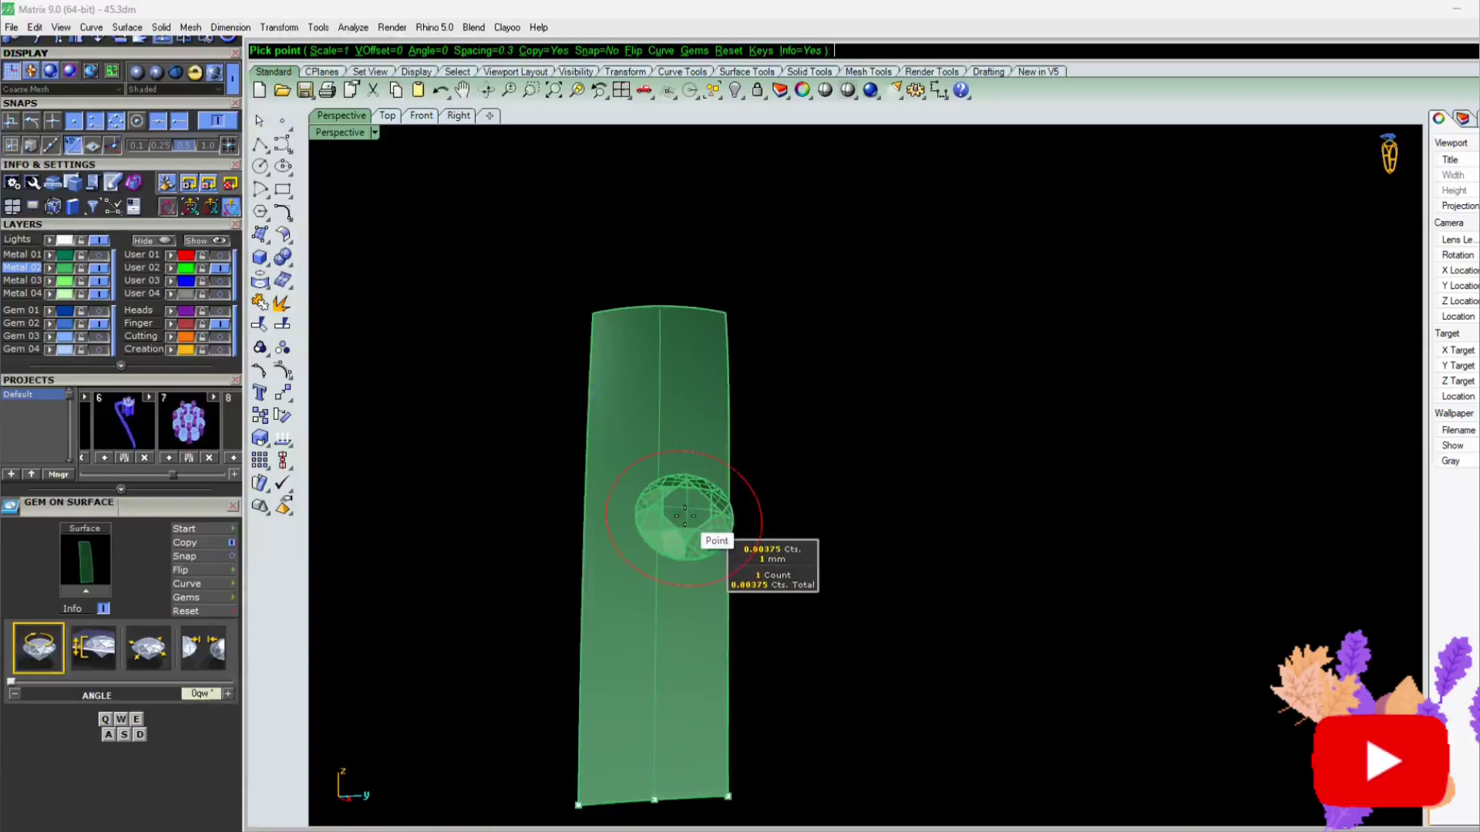
# Try a 0.3 mm vertical offset for the next gem and remove the gem already placed on the face
pyautogui.press('w')
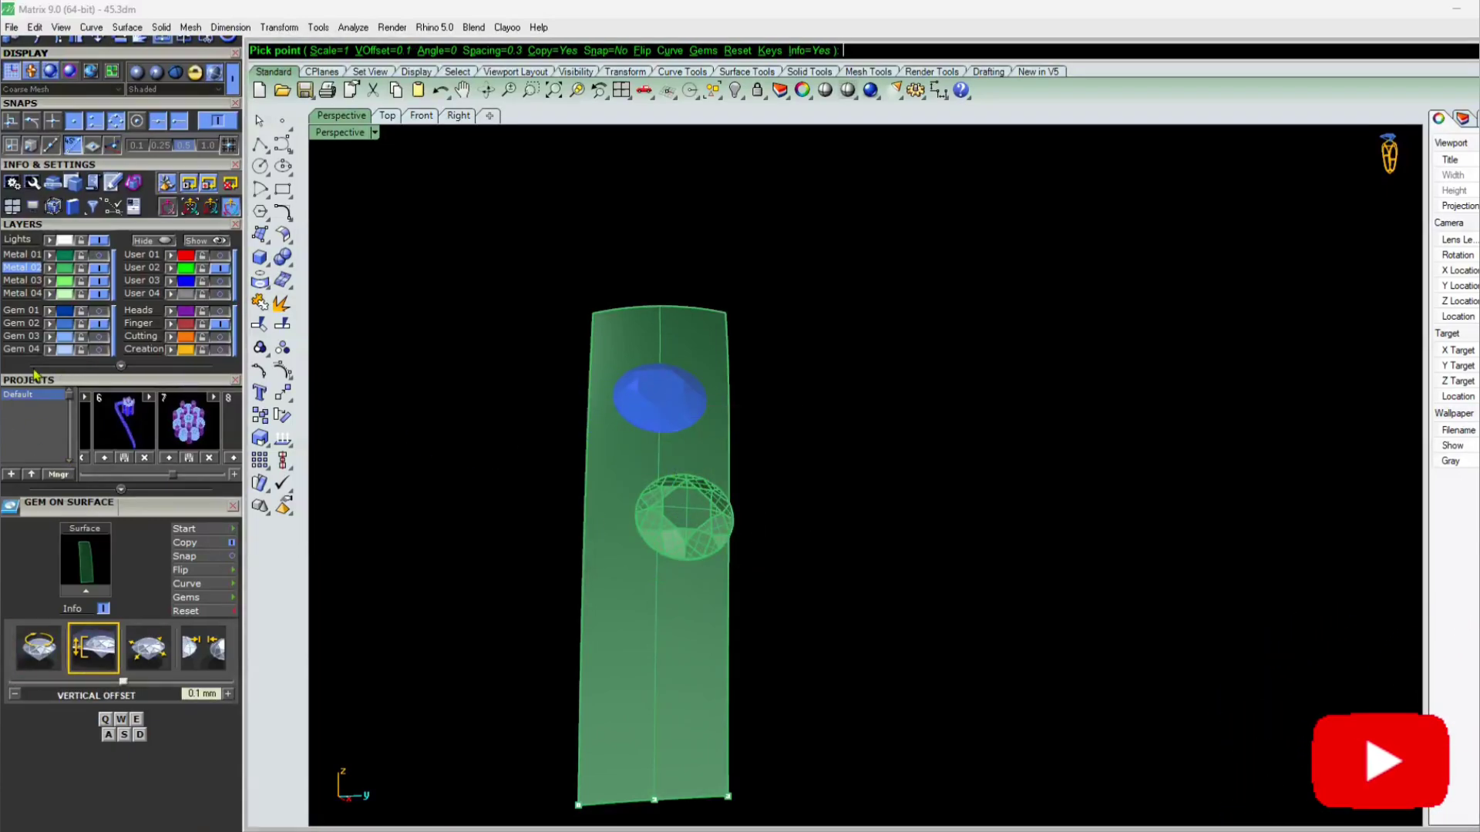
pyautogui.press('w')
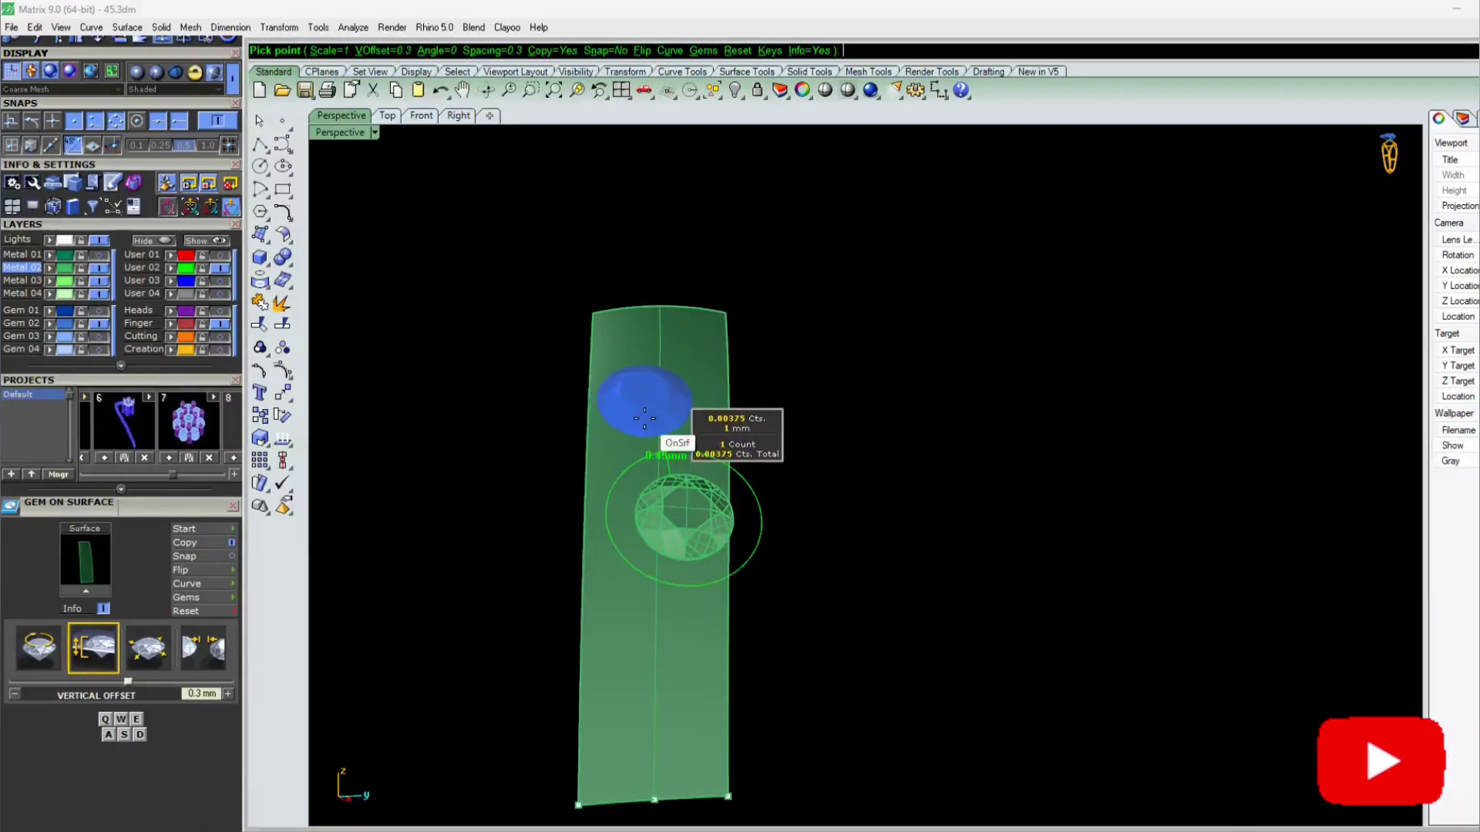
pyautogui.moveTo(637, 421); pyautogui.dragTo(655, 374, button='right')
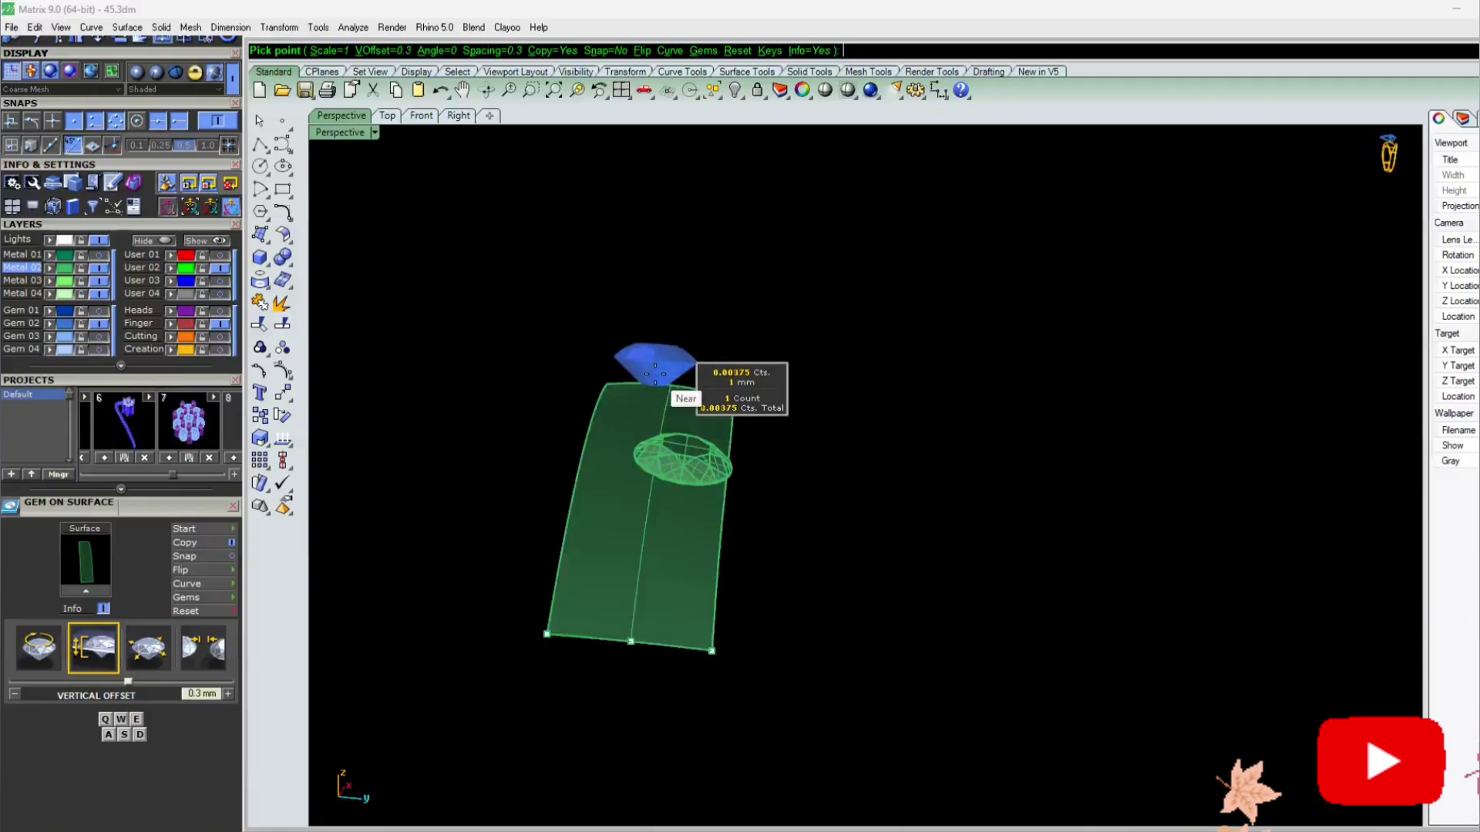
pyautogui.click(656, 402)
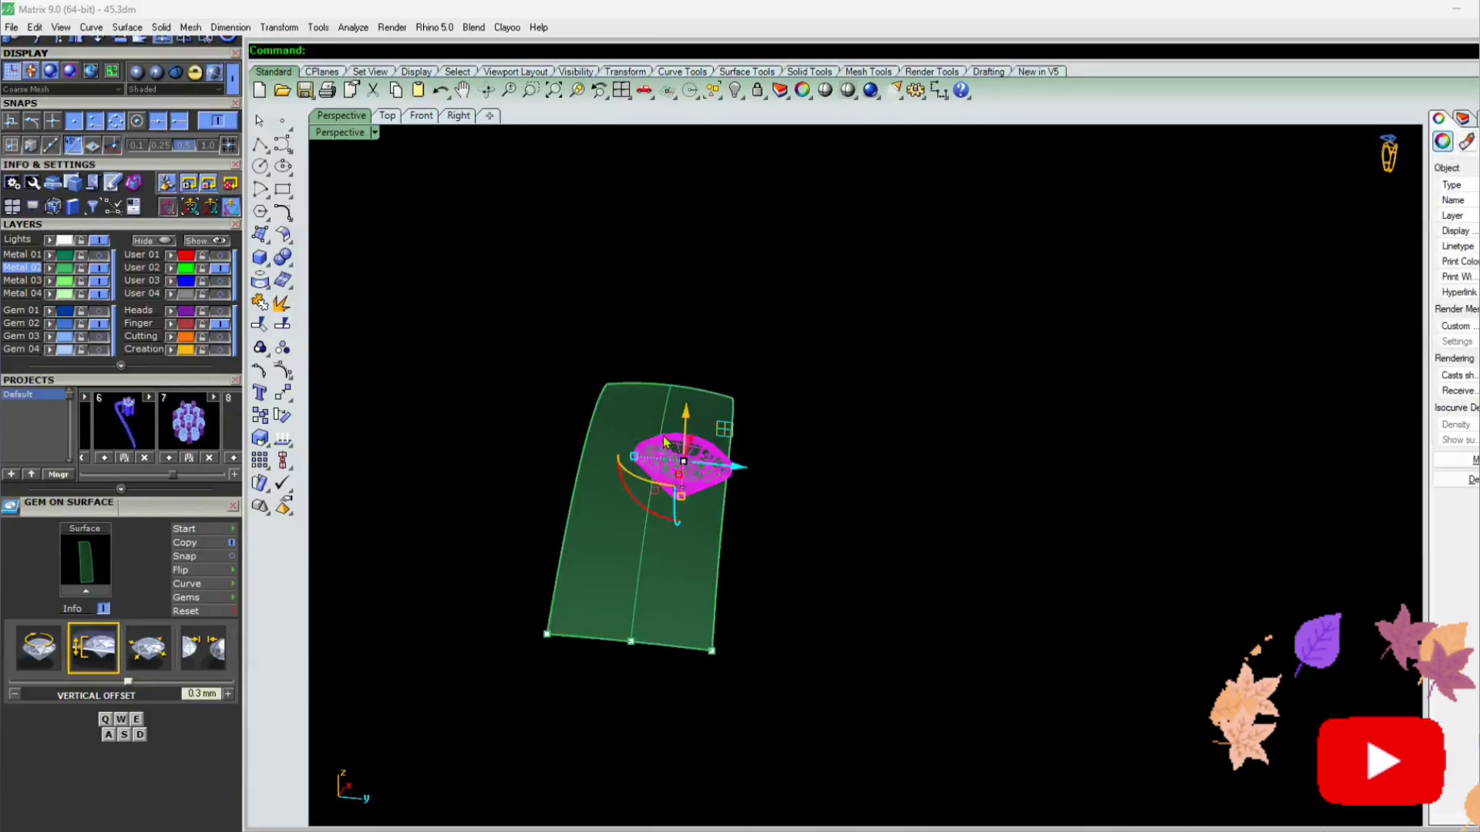
# Restart Gem on Surface on the shoulder face with a 300° angle and a 0 mm vertical offset
pyautogui.rightClick(652, 453)
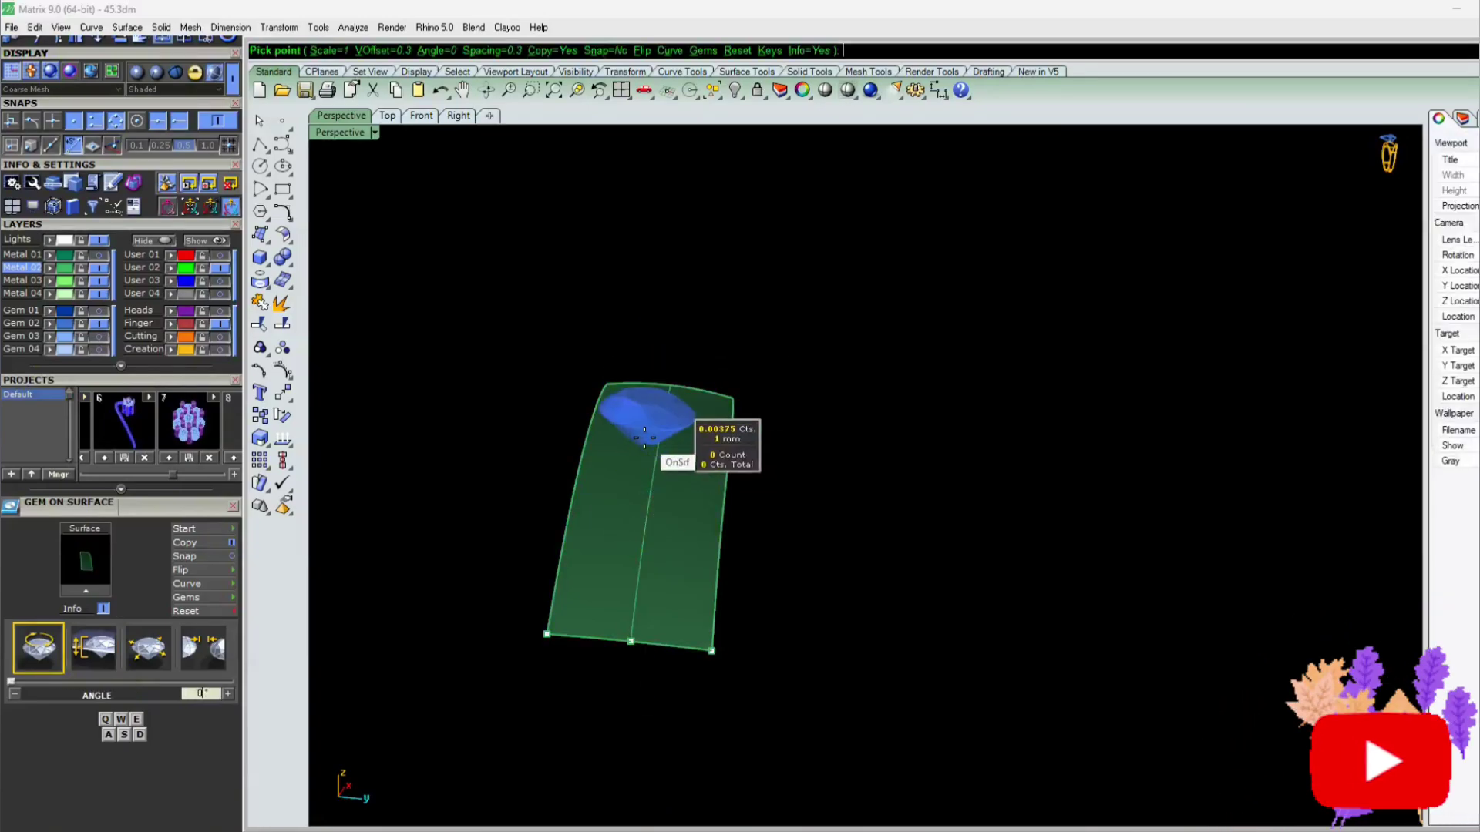
pyautogui.press('a')
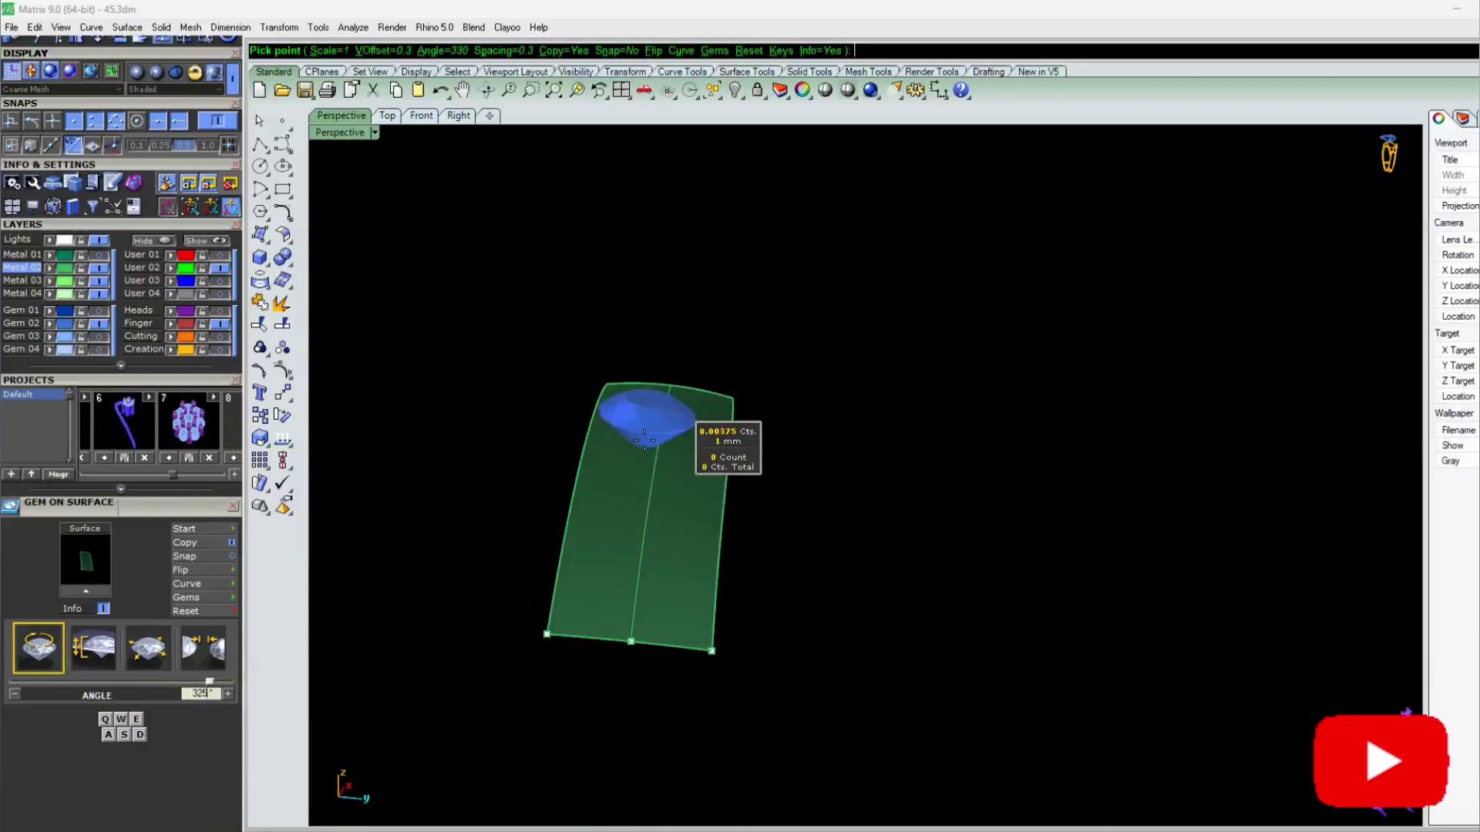
pyautogui.press('a')
pyautogui.press('s')
pyautogui.press('s')
pyautogui.press('s')
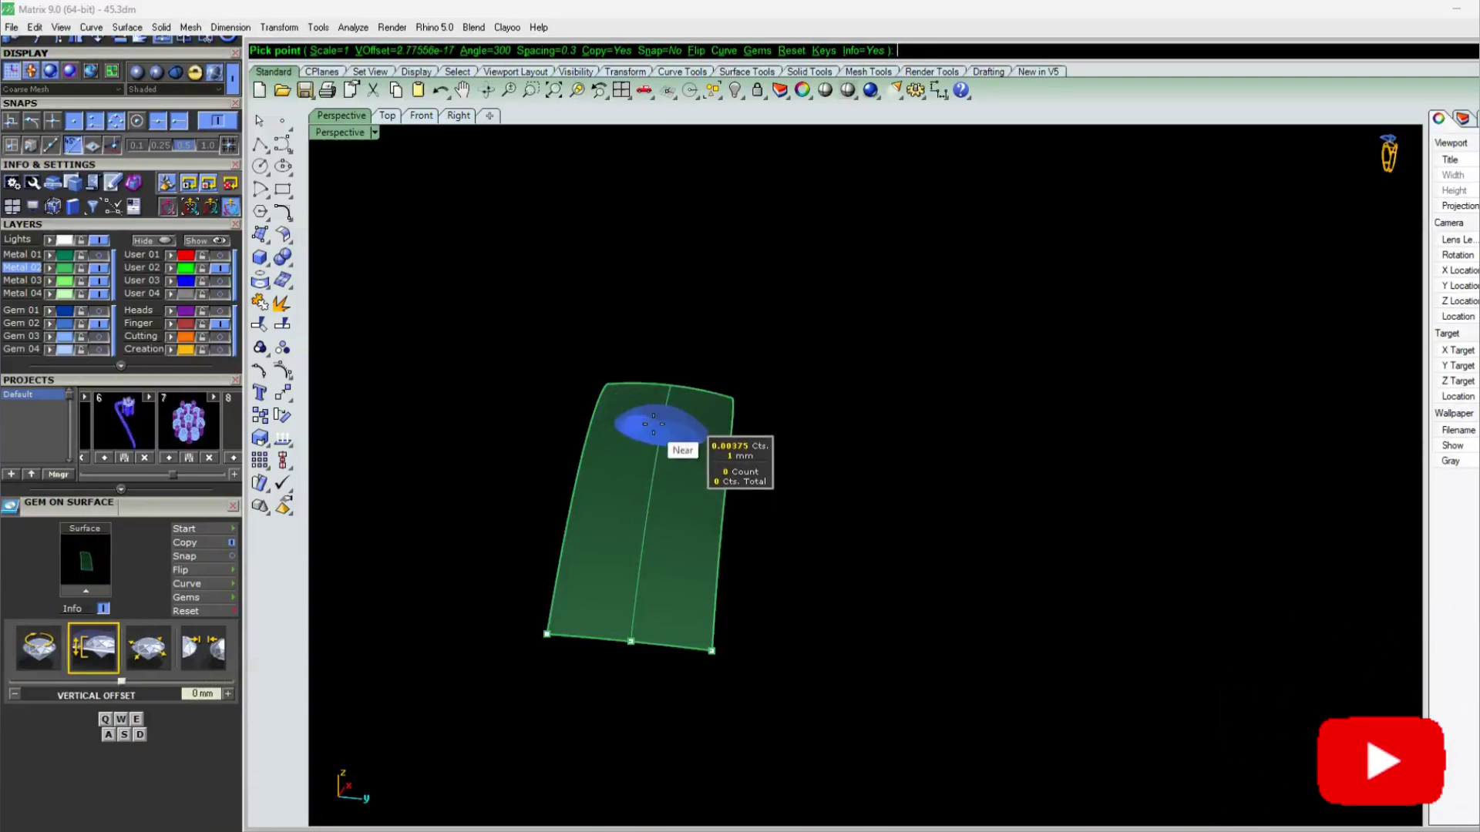
# Try a 1 mm gem near the shoulder face's upper edge and clear it
pyautogui.moveTo(656, 440); pyautogui.dragTo(644, 502, button='right')
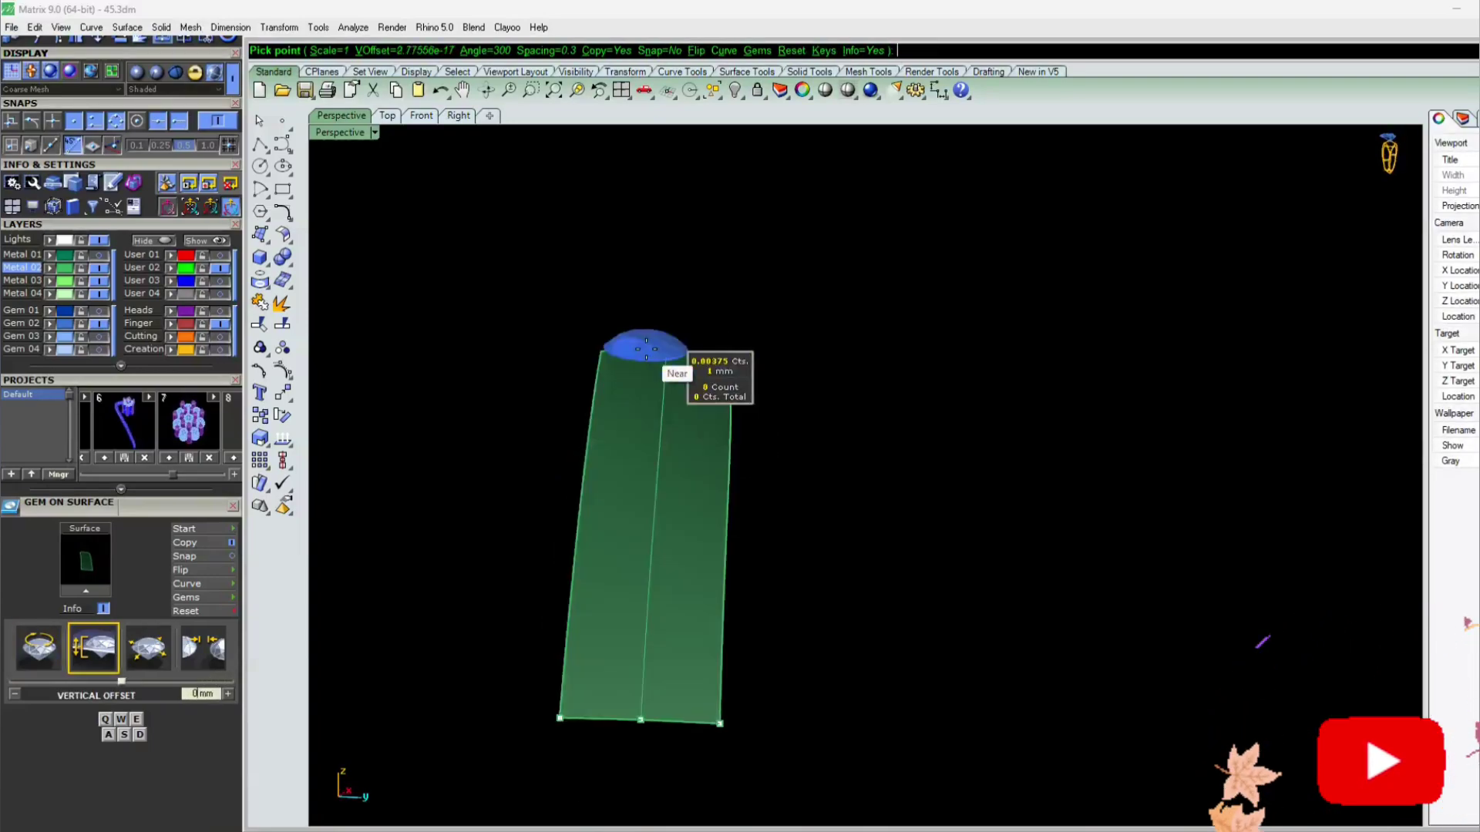
pyautogui.click(659, 385)
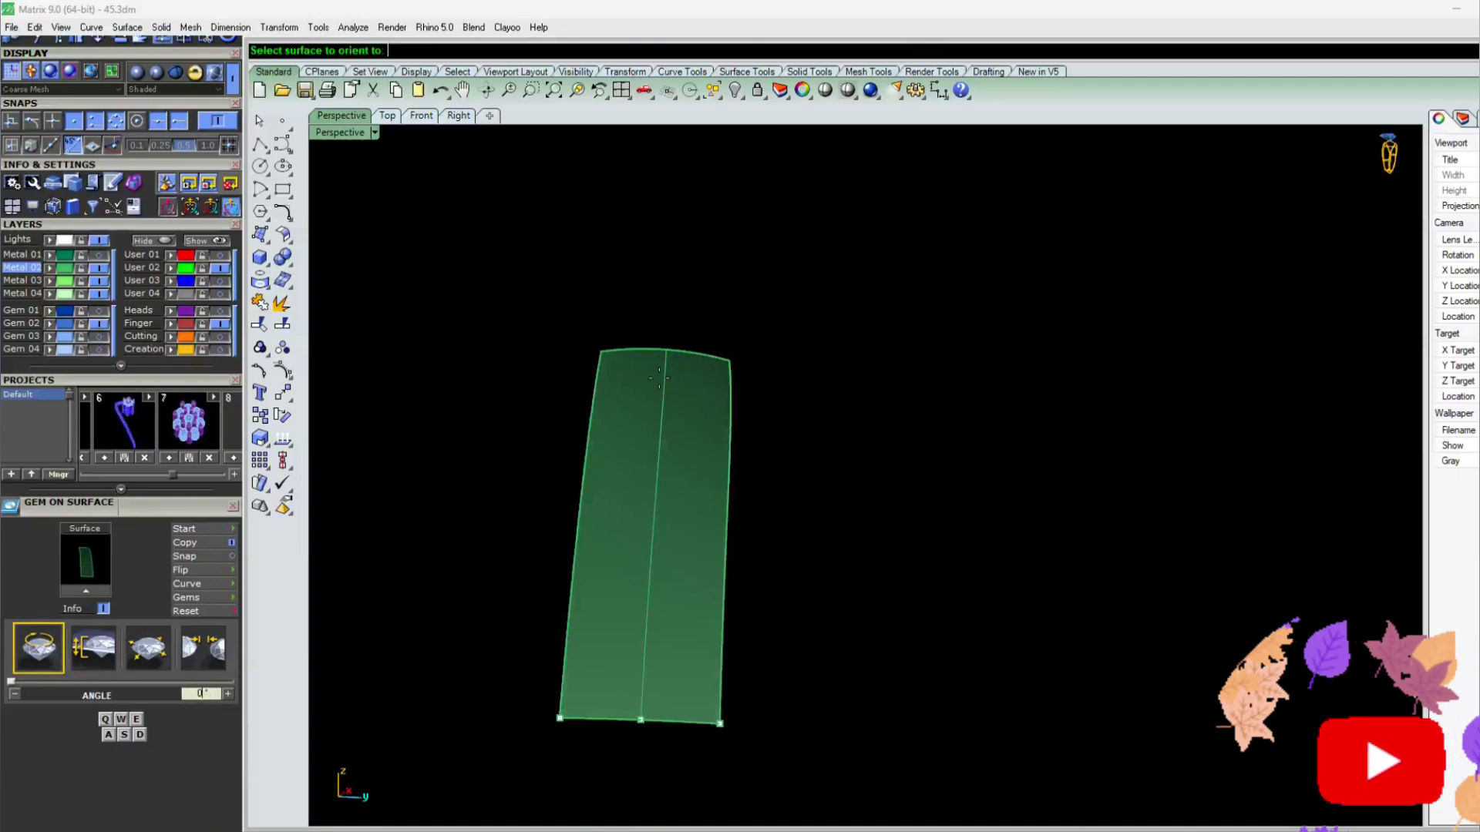
pyautogui.rightClick(659, 403)
pyautogui.moveTo(659, 409)
pyautogui.mouseDown(button='right')
pyautogui.moveTo(661, 462)
pyautogui.moveTo(655, 411)
pyautogui.moveTo(681, 429)
pyautogui.moveTo(664, 401)
pyautogui.mouseUp(button='right')
pyautogui.scroll(5, 654, 410)
pyautogui.click(665, 376)
pyautogui.press('Delete')
# Start Gem on Surface again on the shoulder face and scale the gem to 120 %, 1.2 mm in diameter
pyautogui.click(555, 493)
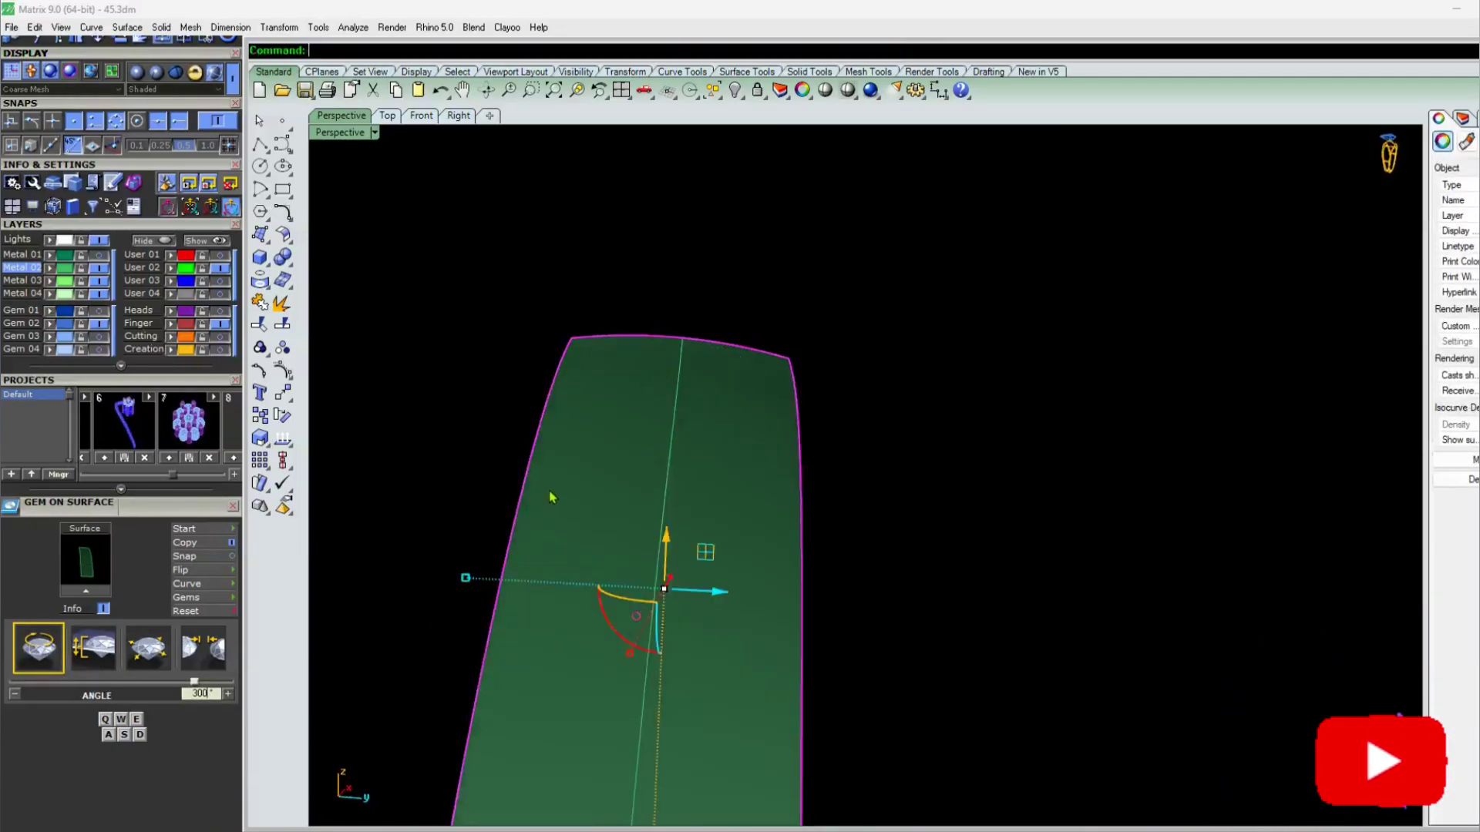
pyautogui.rightClick(554, 500)
pyautogui.scroll(-5, 629, 603)
pyautogui.moveTo(637, 573); pyautogui.dragTo(623, 636, button='right')
pyautogui.scroll(5, 625, 628)
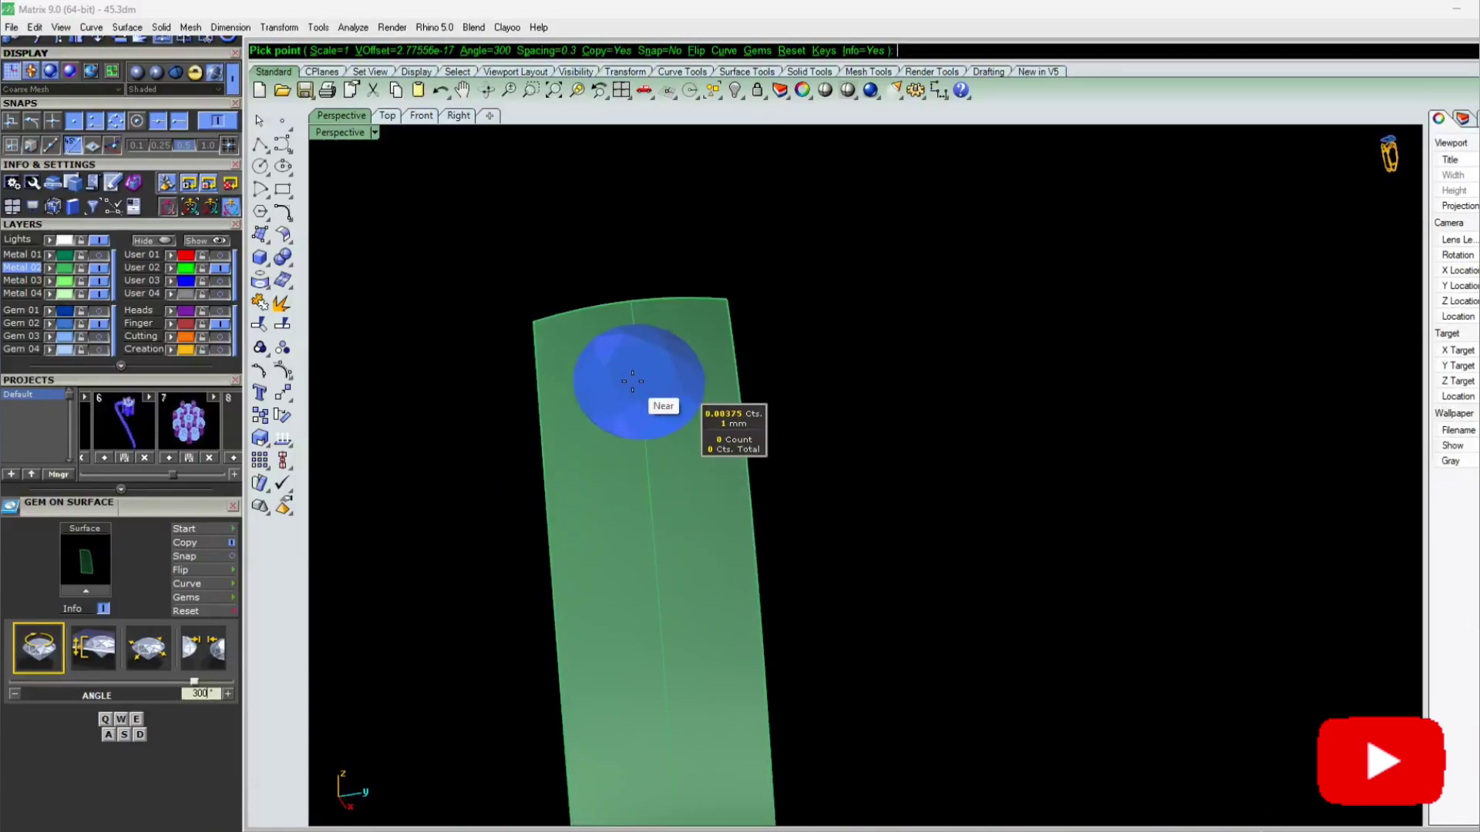
pyautogui.press('w')
pyautogui.press('w')
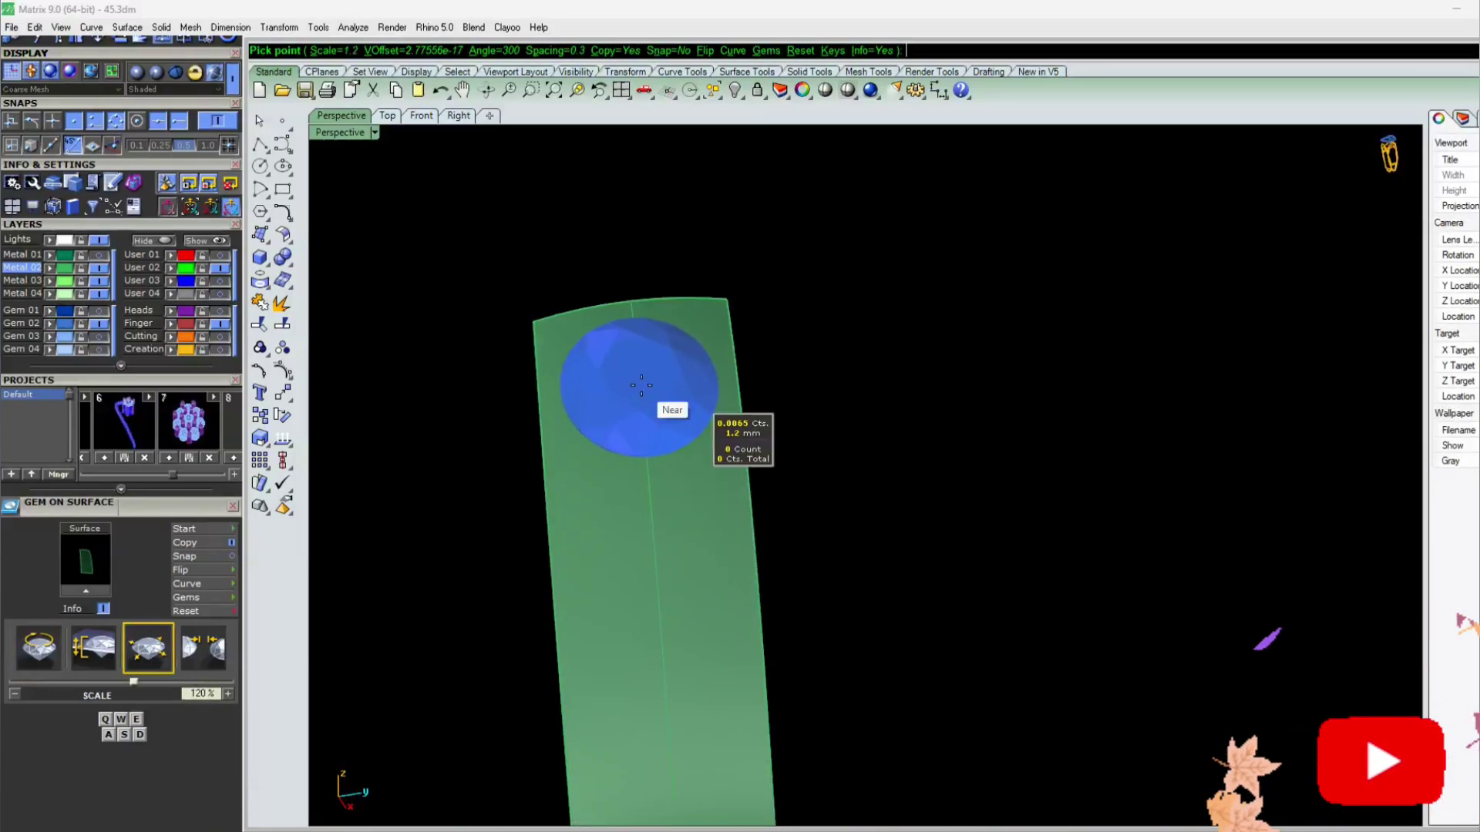
# Show the Metal 01 layer and place the 1.2 mm gem on the shoulder face's centre line just below the rope
pyautogui.click(98, 257)
pyautogui.scroll(-3, 586, 486)
pyautogui.moveTo(601, 478); pyautogui.dragTo(631, 508, button='right')
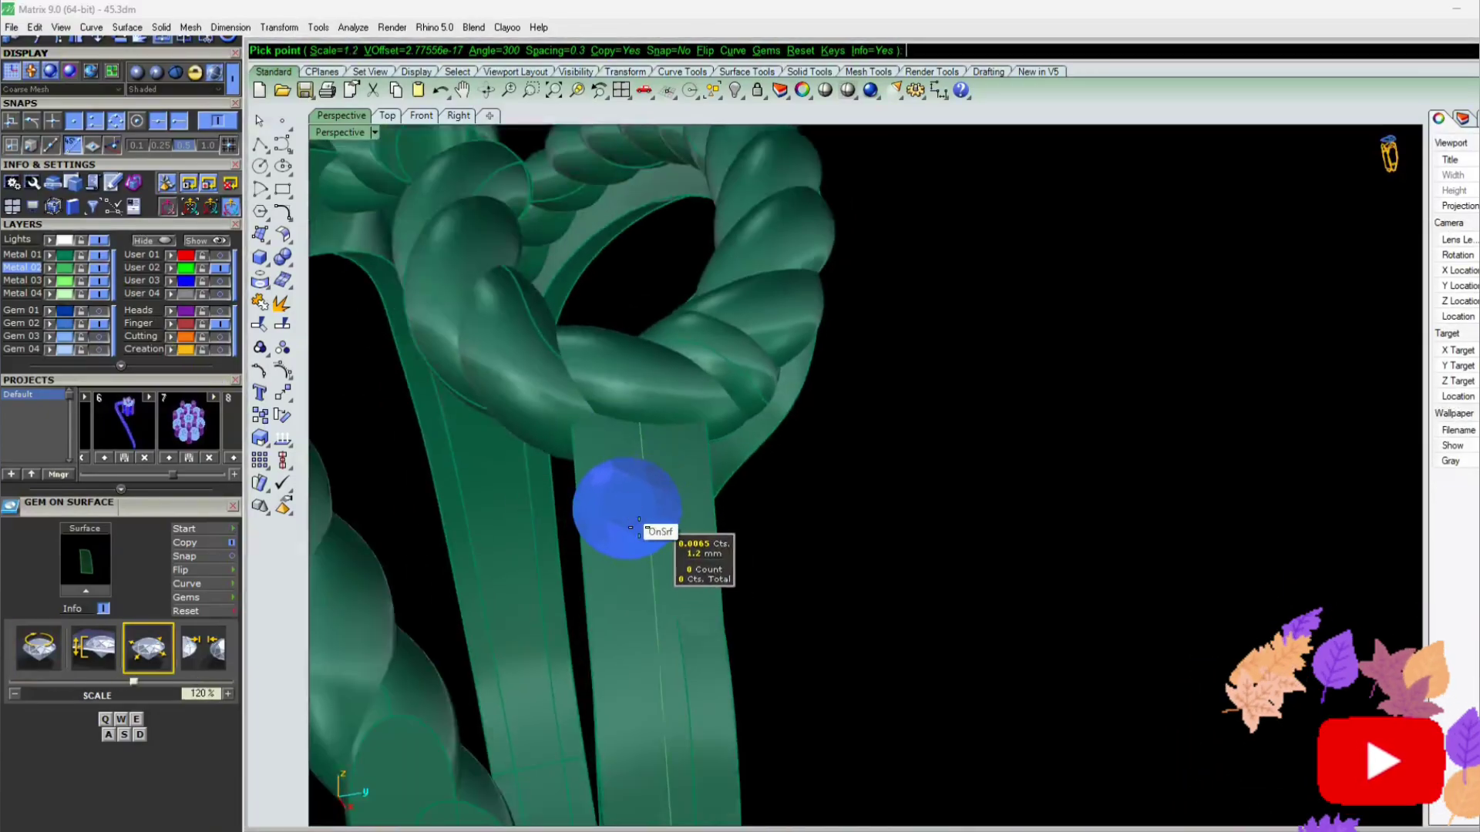
pyautogui.scroll(3, 630, 494)
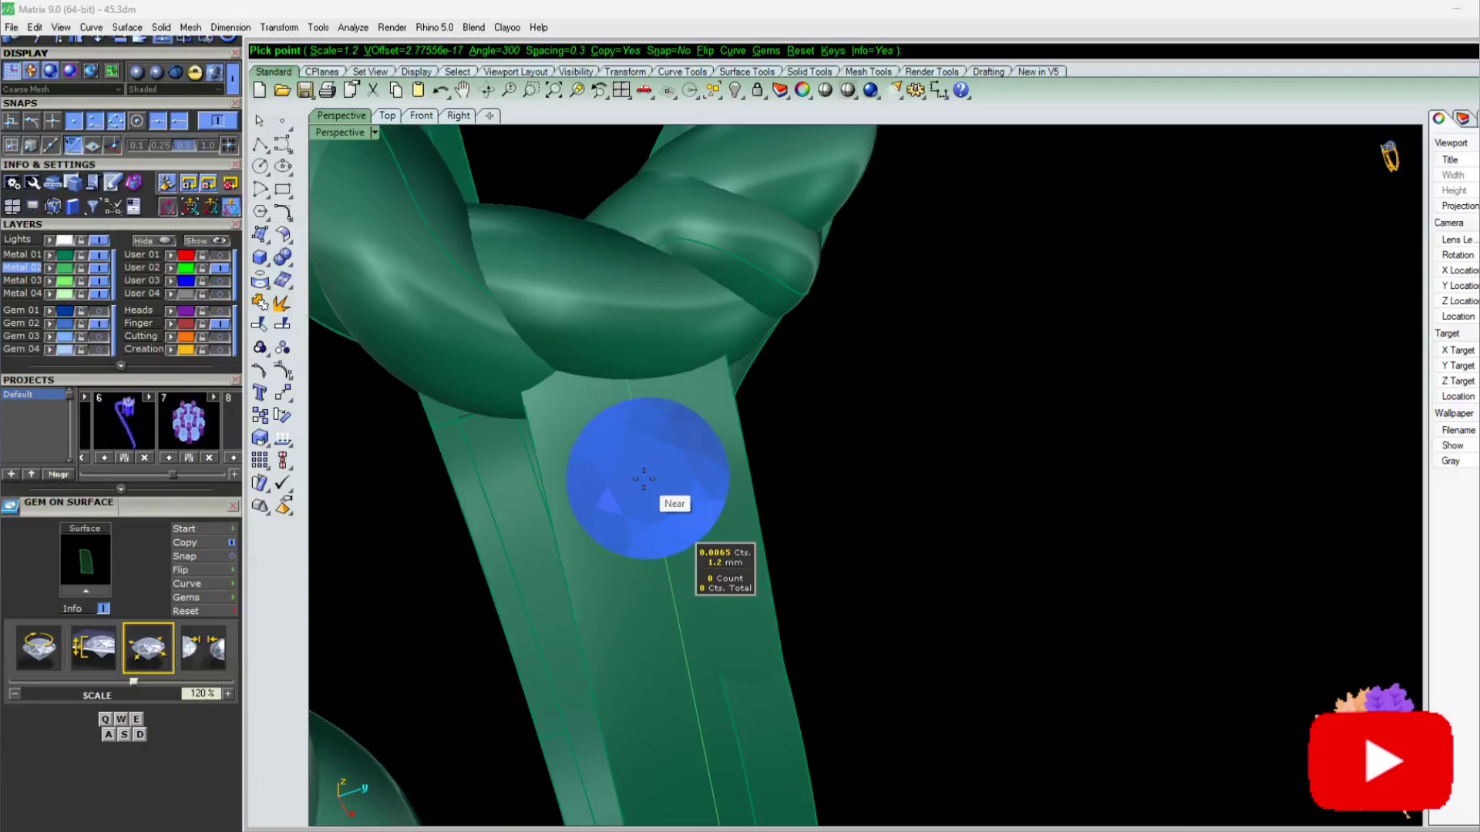
pyautogui.click(644, 474)
pyautogui.press('Return')
pyautogui.scroll(-5, 644, 474)
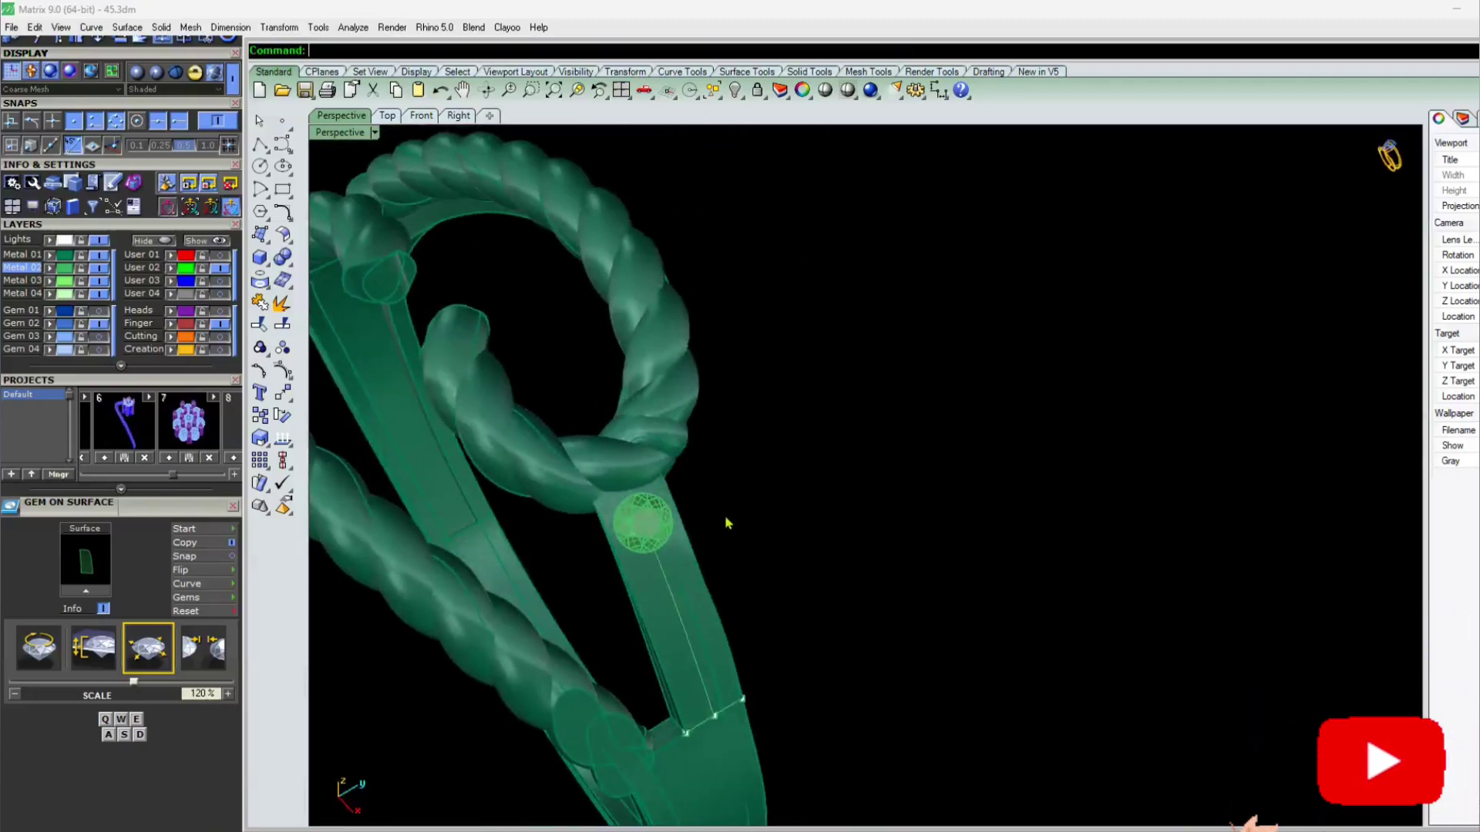
# Hide the Metal 01 layer and place a second 1.2 mm gem on the centre line, directly below the first
pyautogui.click(98, 255)
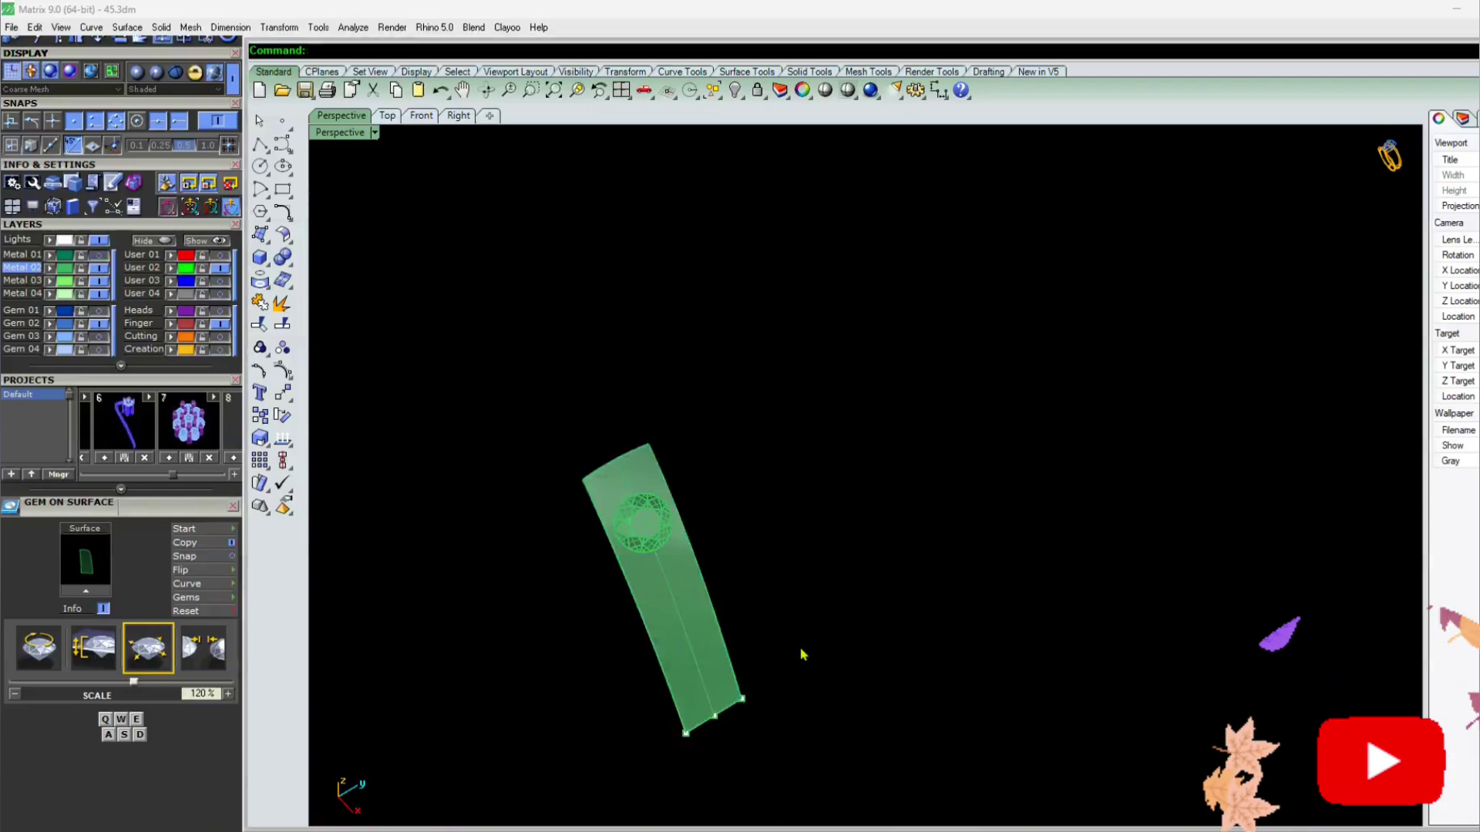
pyautogui.moveTo(803, 654); pyautogui.dragTo(586, 431, button='right')
pyautogui.scroll(7, 660, 535)
pyautogui.click(664, 529)
pyautogui.rightClick(664, 529)
pyautogui.scroll(-4, 664, 528)
pyautogui.scroll(4, 587, 431)
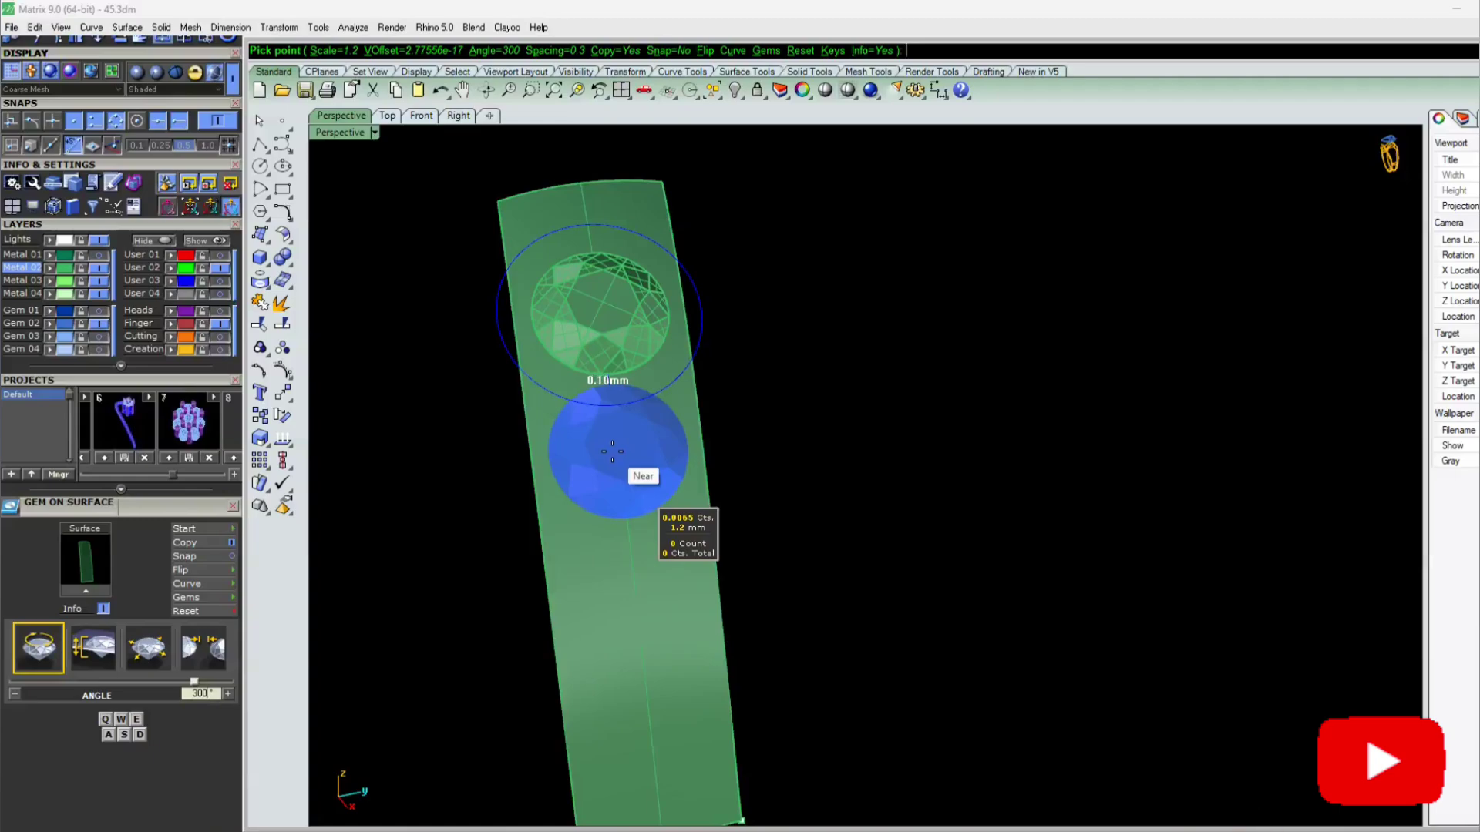
pyautogui.click(612, 450)
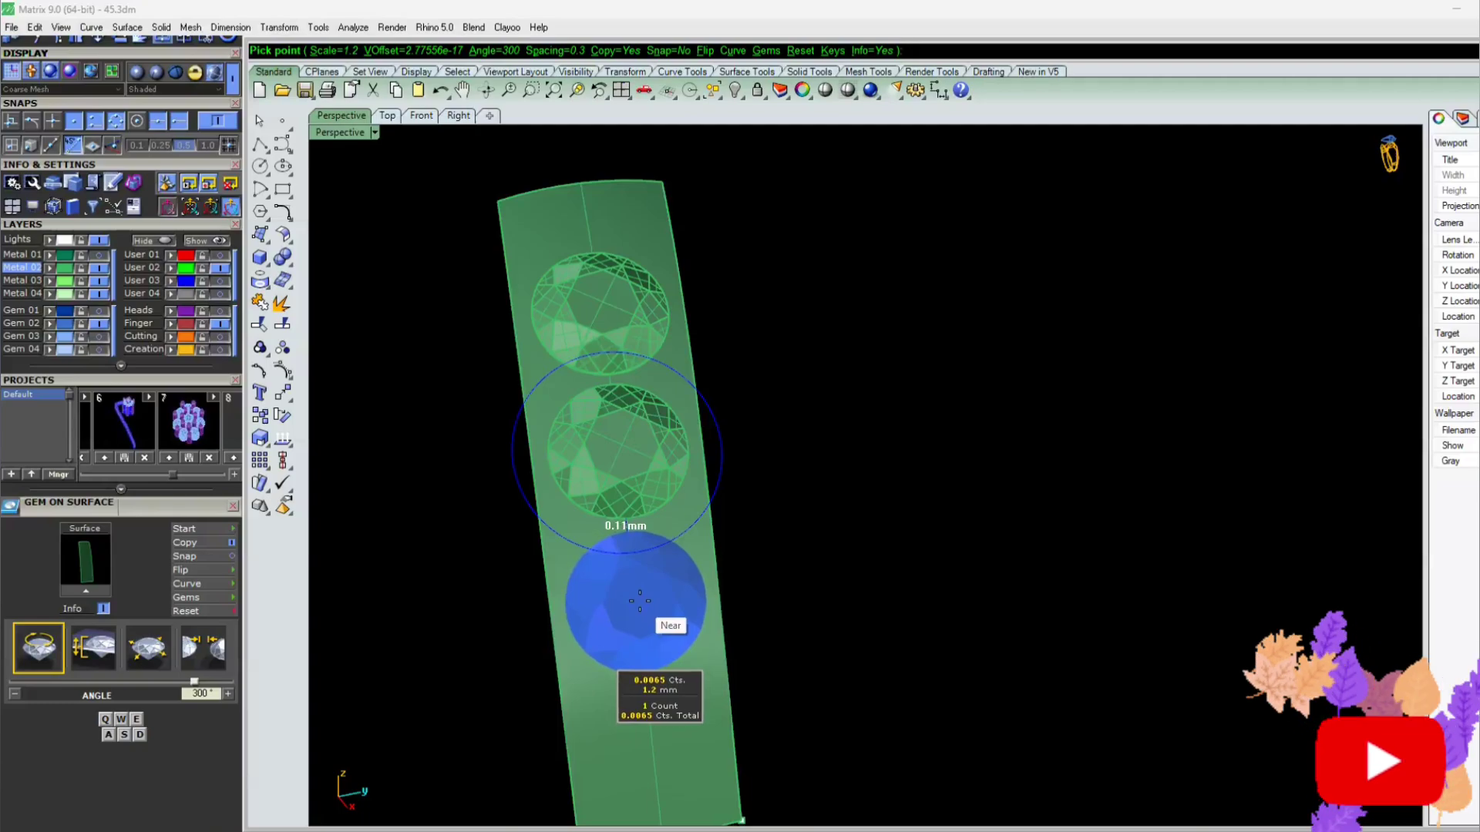
# Add a third and a fourth 1.2 mm gem down the centre line, about 0.1 mm apart, to the face's lower edge
pyautogui.scroll(2, 640, 602)
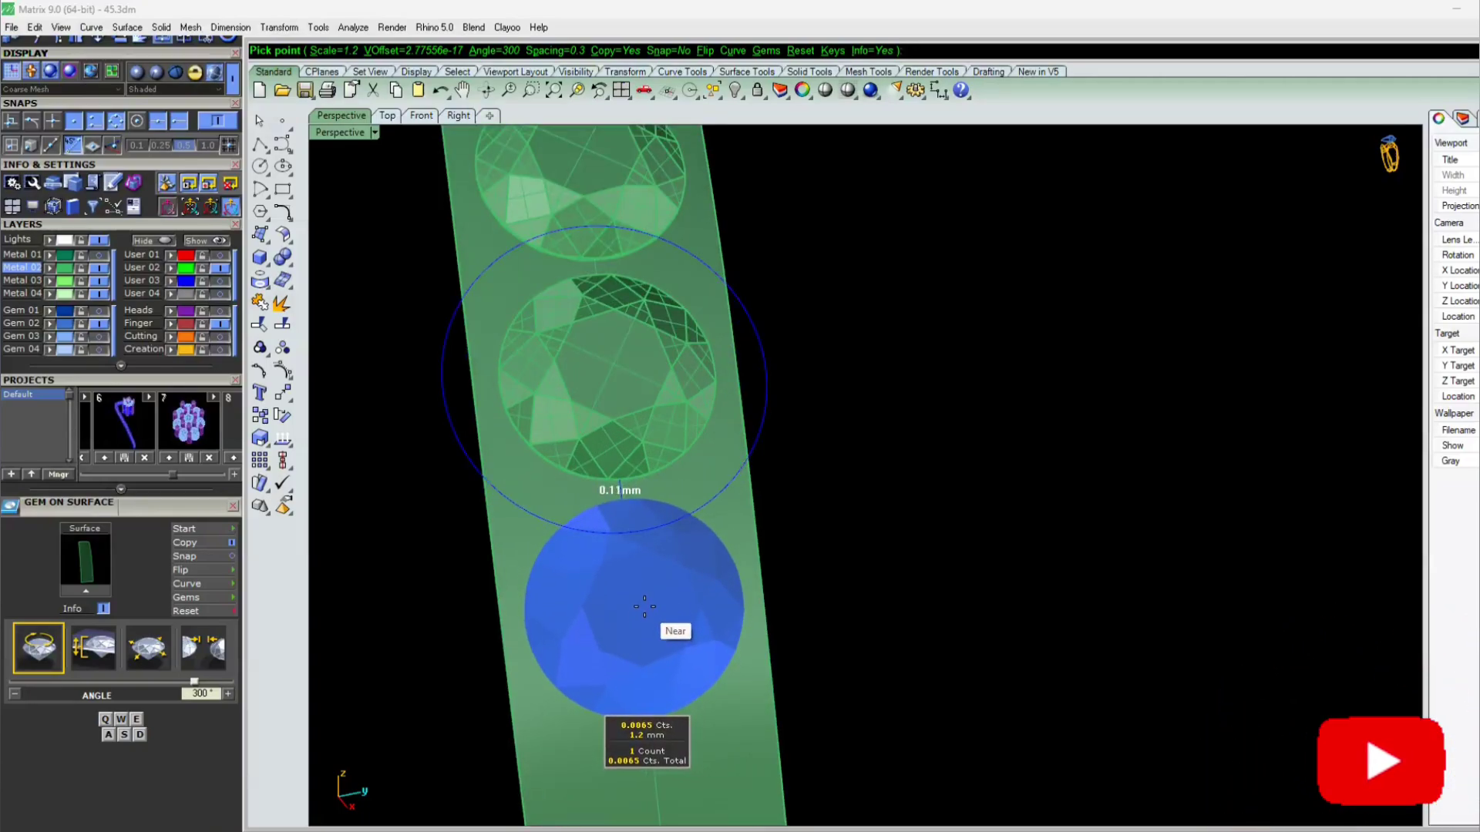
pyautogui.click(645, 605)
pyautogui.scroll(-3, 655, 540)
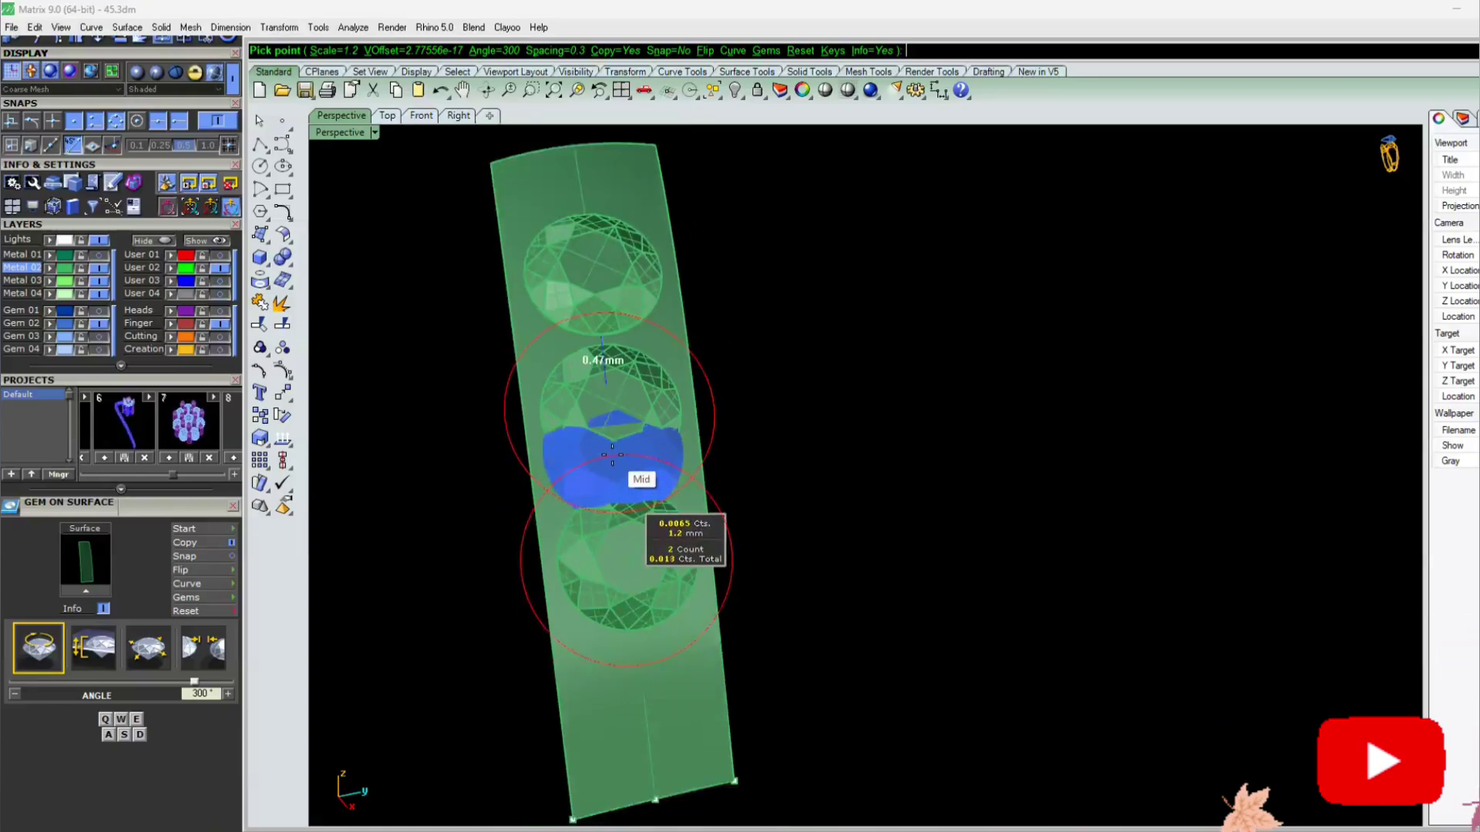
pyautogui.scroll(3, 661, 578)
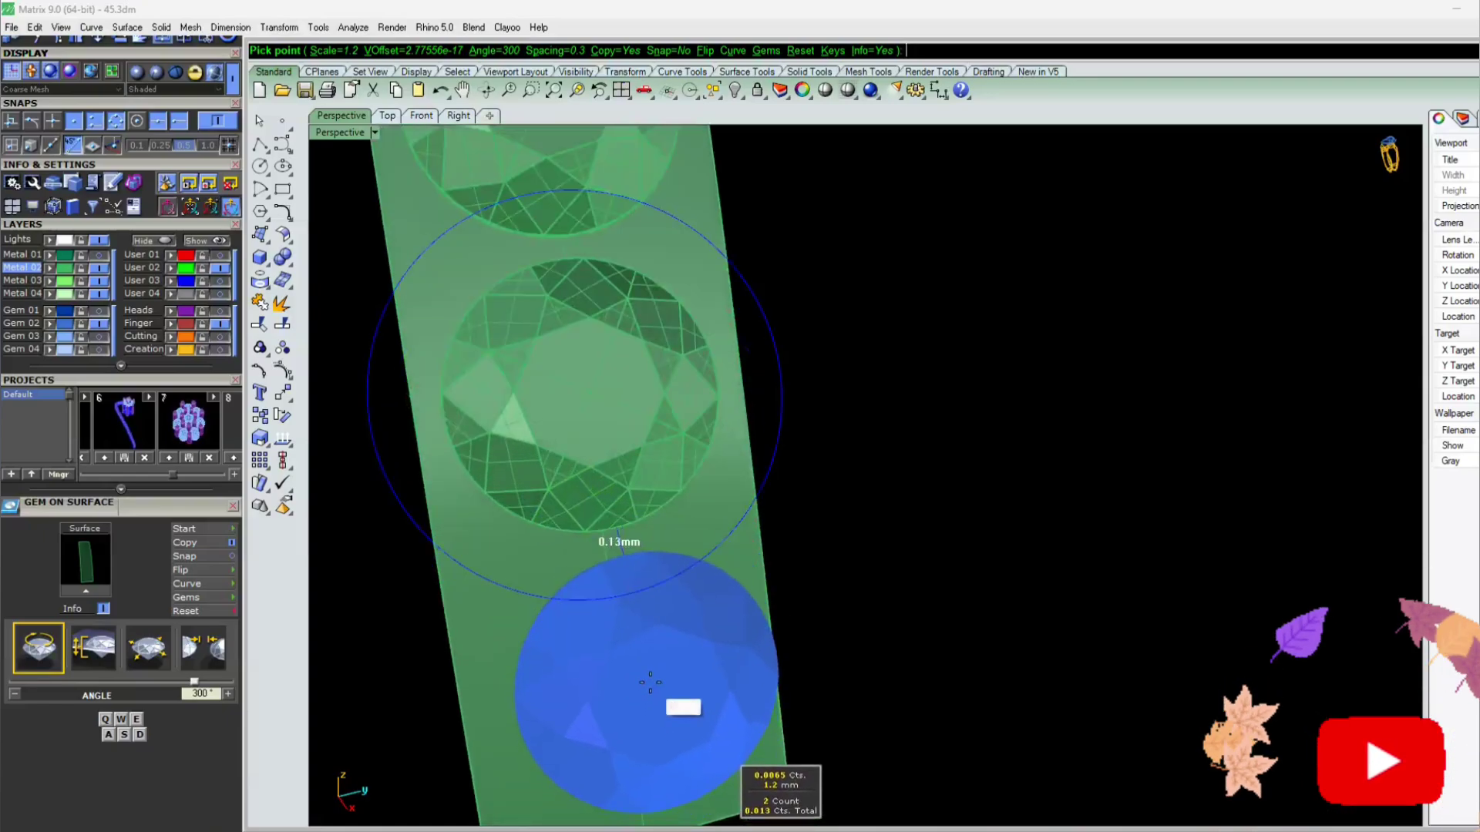
pyautogui.click(636, 681)
pyautogui.scroll(-2, 636, 682)
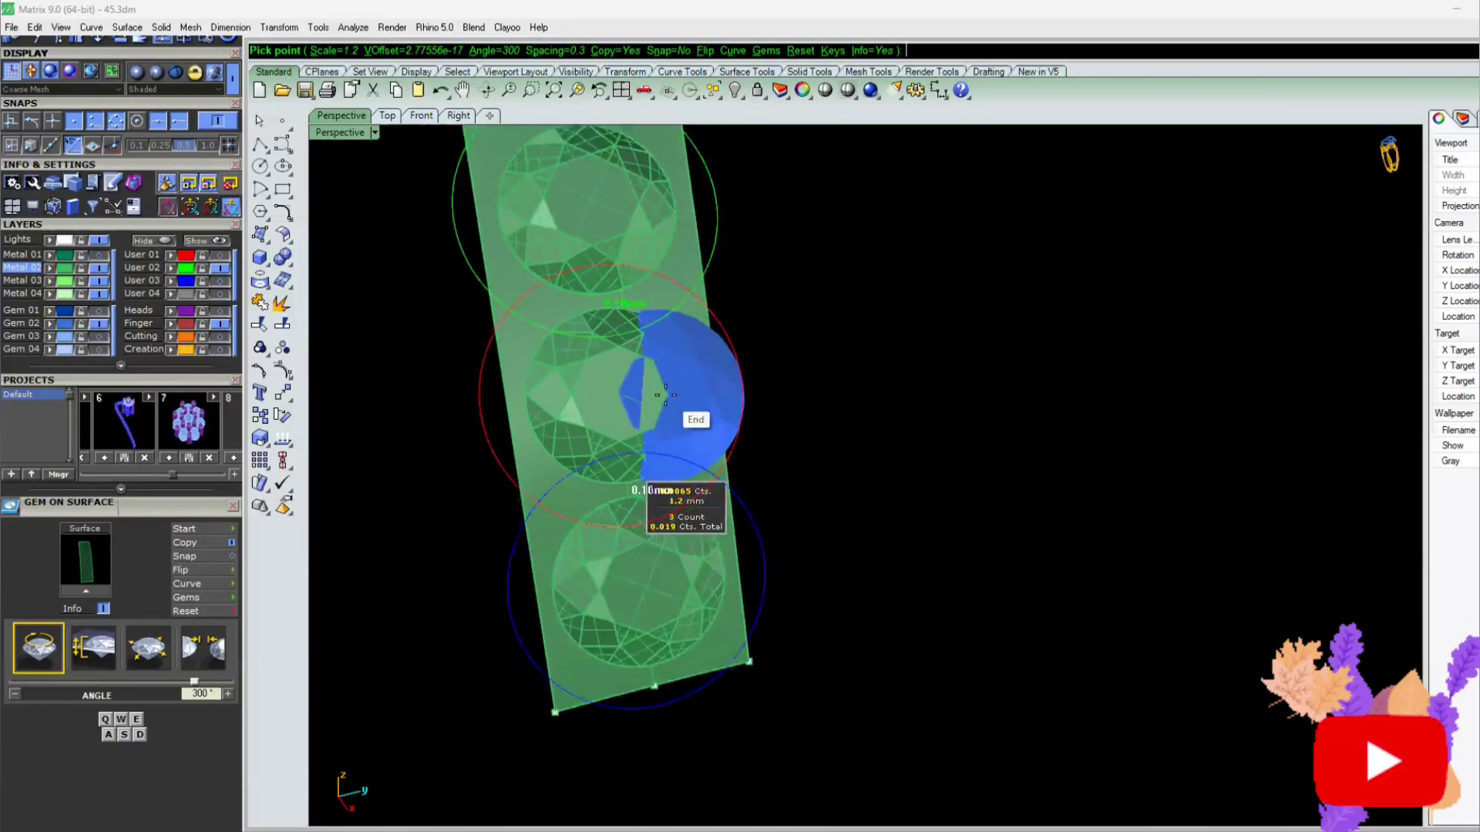
# Show the Metal 01 layer, examine how the gem row fits the band, and pick the band face below the gems
pyautogui.click(99, 257)
pyautogui.rightClick(723, 488)
pyautogui.scroll(-9, 723, 489)
pyautogui.moveTo(726, 605); pyautogui.dragTo(714, 542, button='right')
pyautogui.scroll(5, 711, 518)
pyautogui.scroll(4, 711, 518)
pyautogui.click(711, 554)
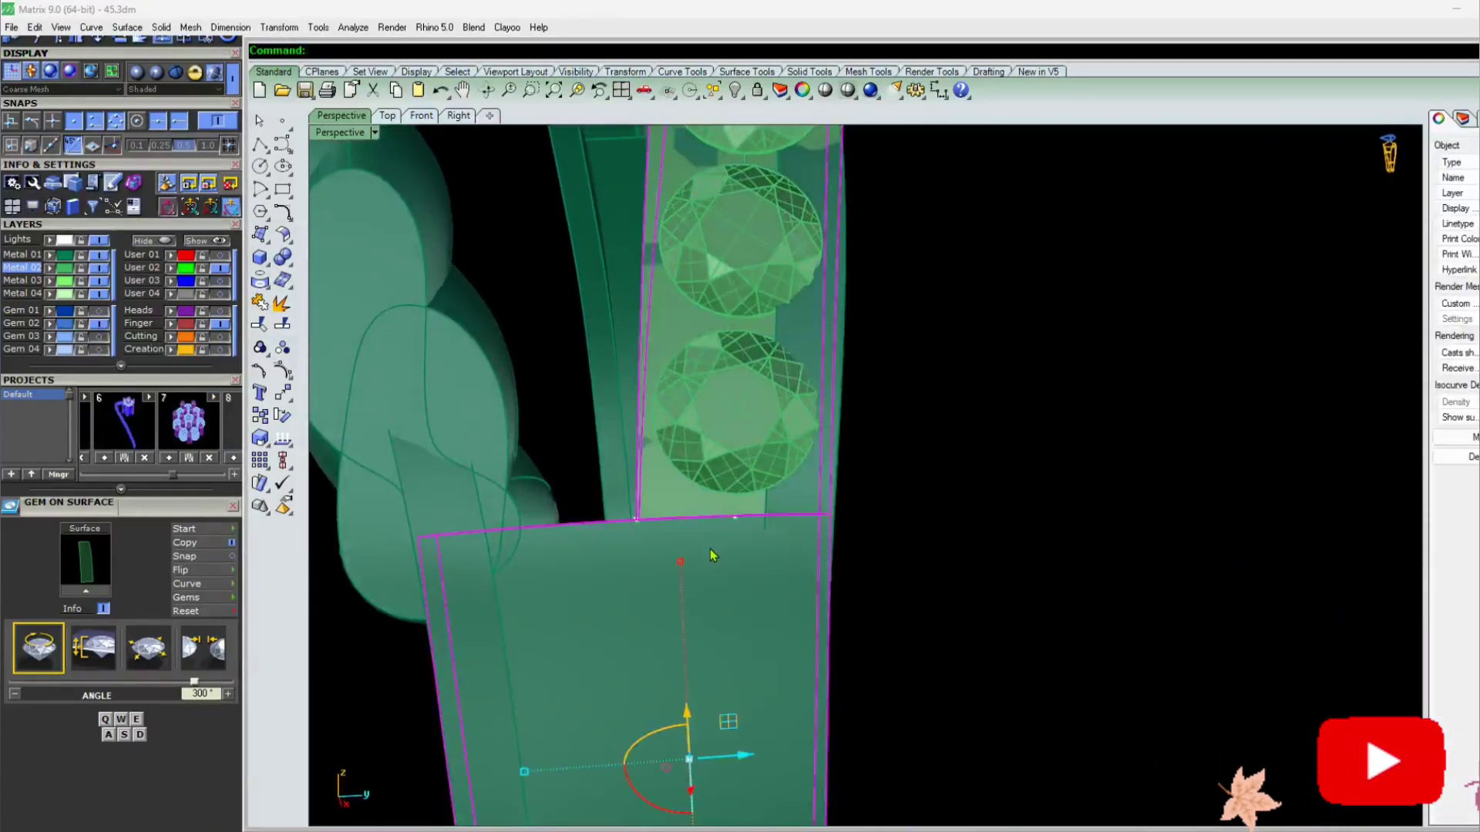
pyautogui.rightClick(712, 559)
pyautogui.click(705, 524)
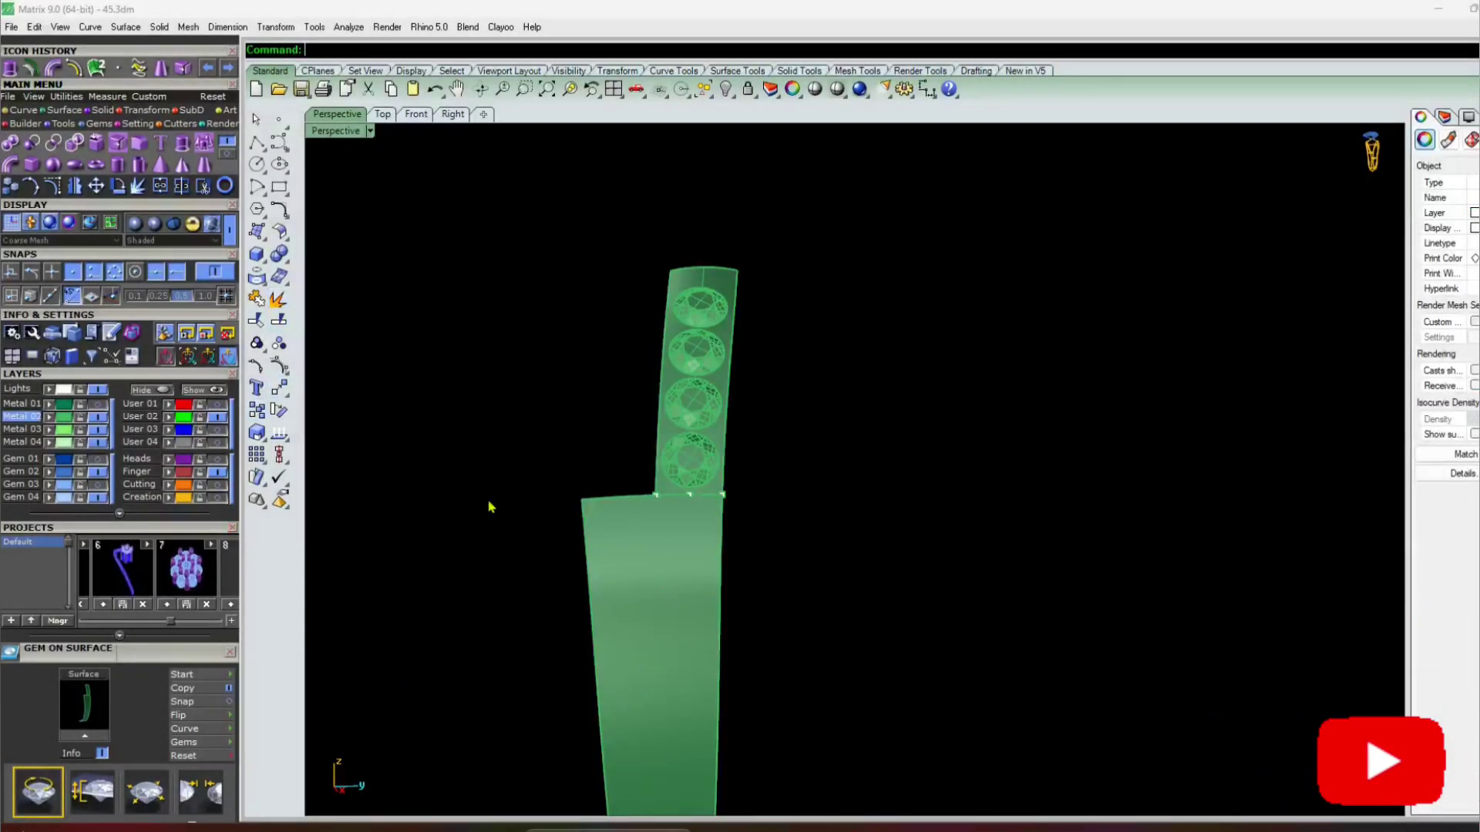
# Delete the wide band surface below the gem row
pyautogui.click(669, 596)
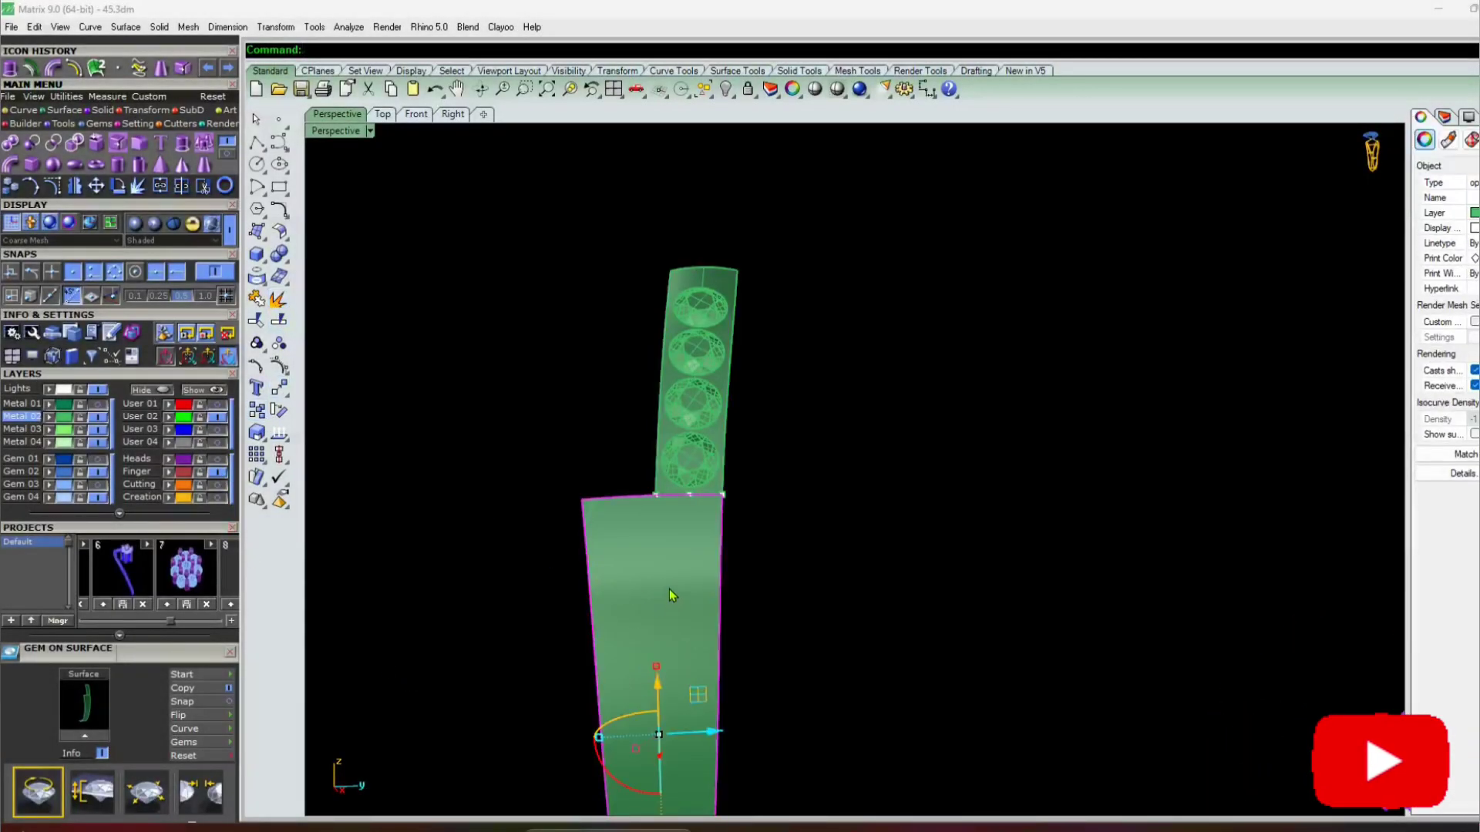
pyautogui.press('Delete')
pyautogui.scroll(8, 661, 485)
pyautogui.scroll(-6, 589, 594)
pyautogui.moveTo(588, 594); pyautogui.dragTo(676, 530, button='right')
# Select all four gems on the shoulder face and move them to the Gem 04 layer
pyautogui.click(669, 524)
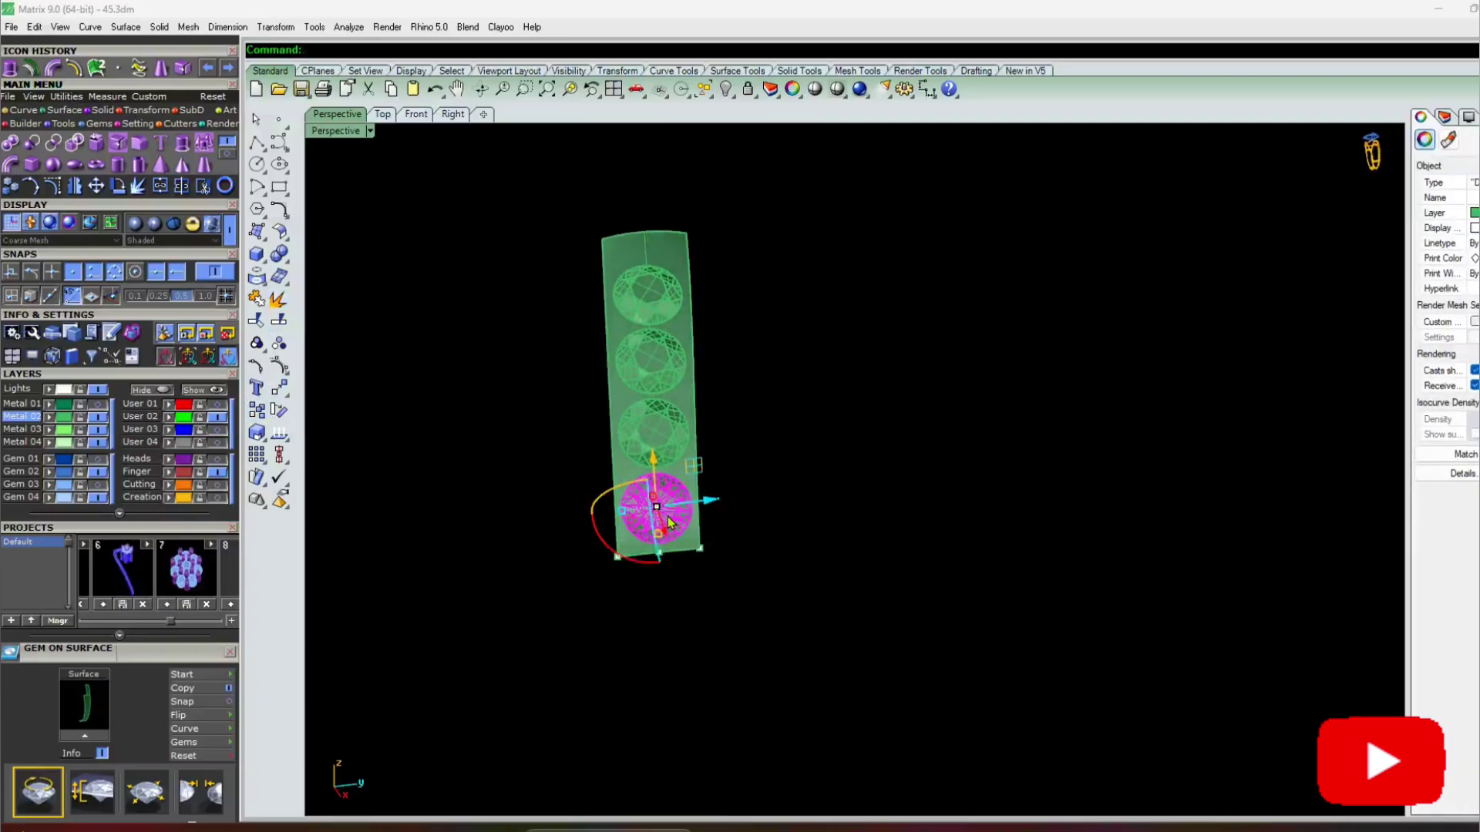
pyautogui.keyDown('shift'); pyautogui.click(664, 421); pyautogui.keyUp('shift')
pyautogui.keyDown('shift'); pyautogui.click(664, 362); pyautogui.keyUp('shift')
pyautogui.keyDown('shift'); pyautogui.click(667, 306); pyautogui.keyUp('shift')
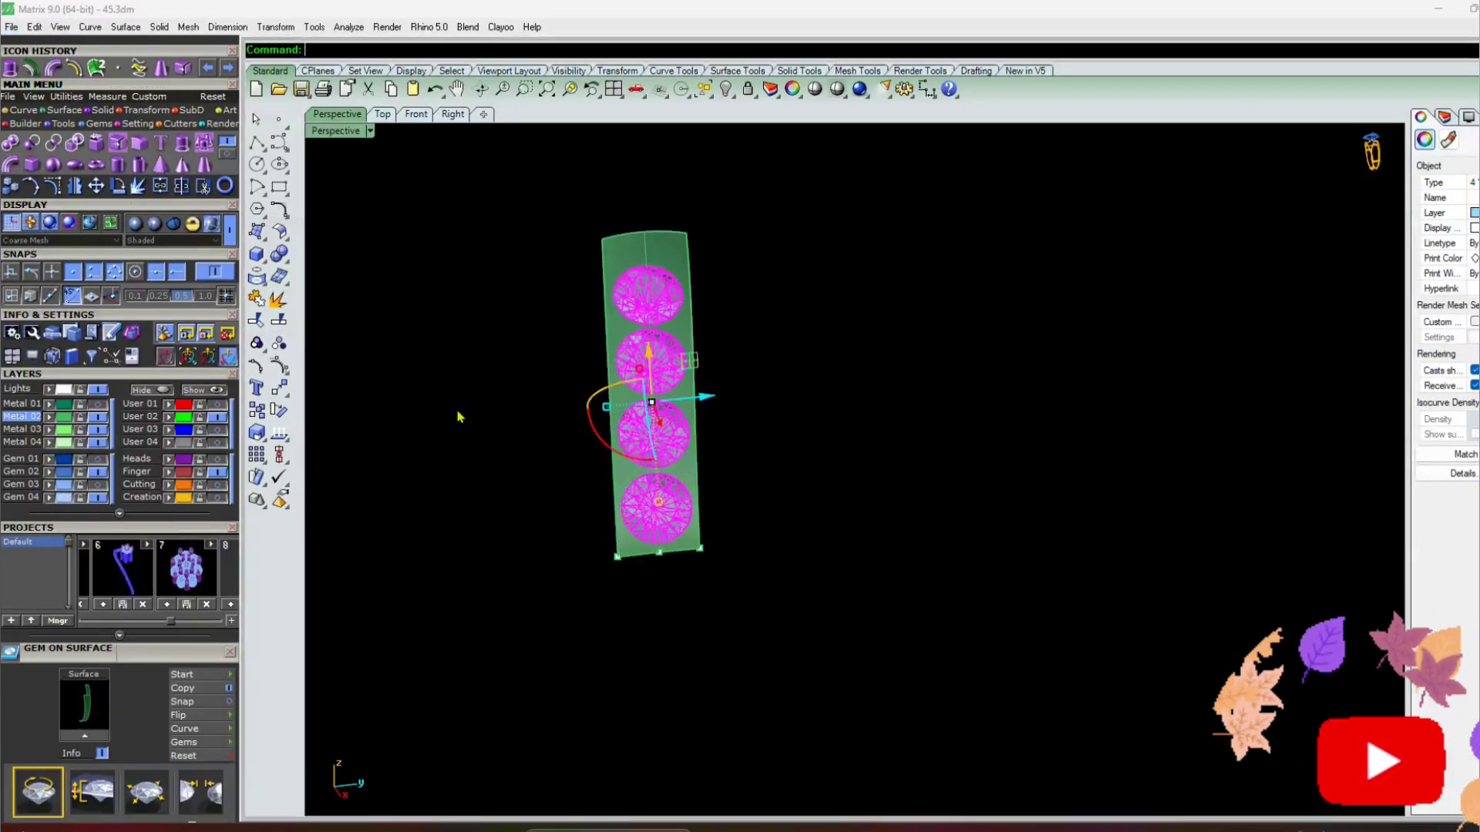
pyautogui.click(493, 468)
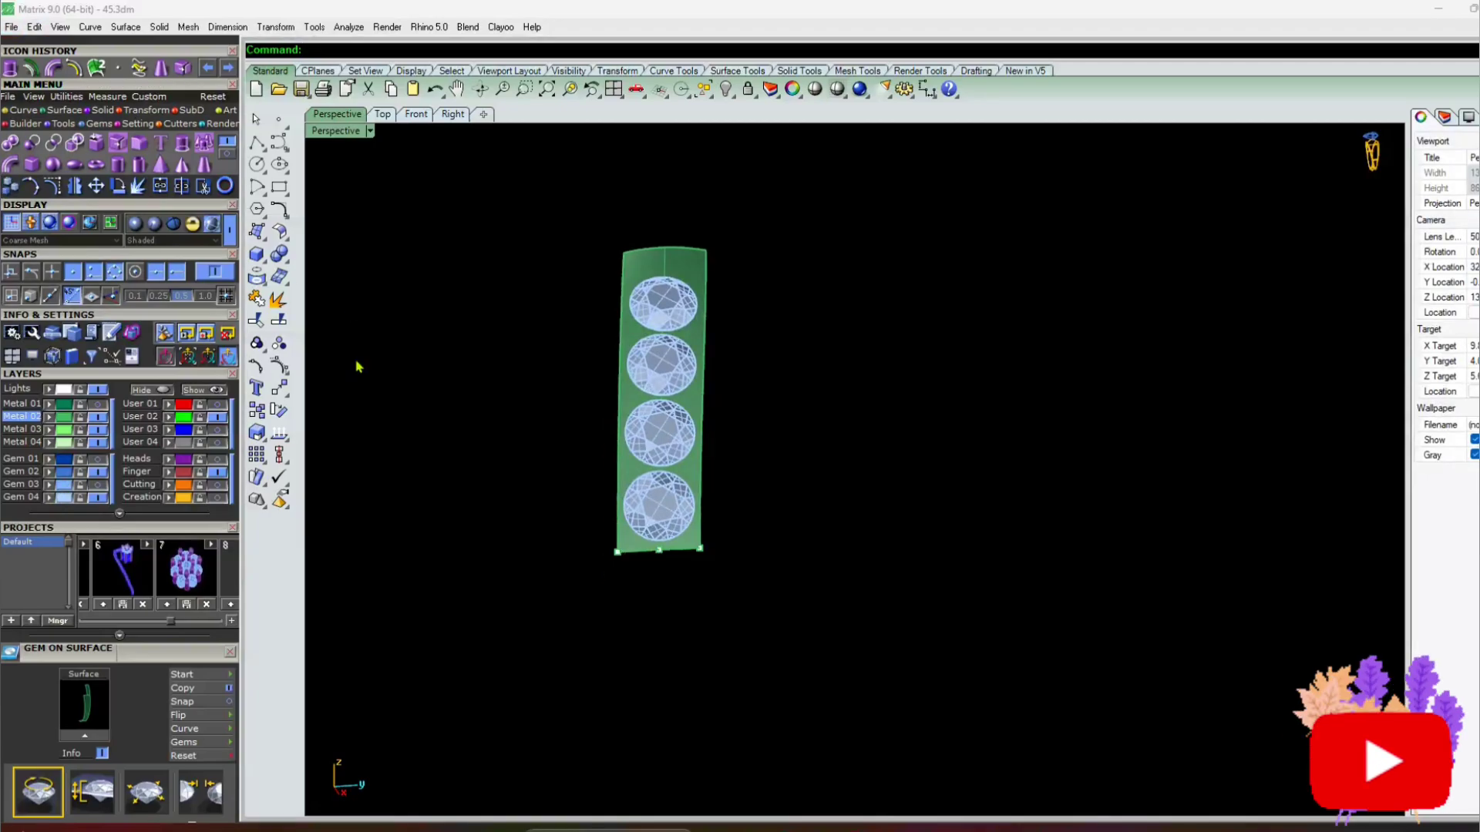
# Start Prong on Surface on the gem-set shoulder face and show the Metal 01 layer
pyautogui.moveTo(583, 467); pyautogui.dragTo(617, 632, button='right')
pyautogui.scroll(5, 688, 235)
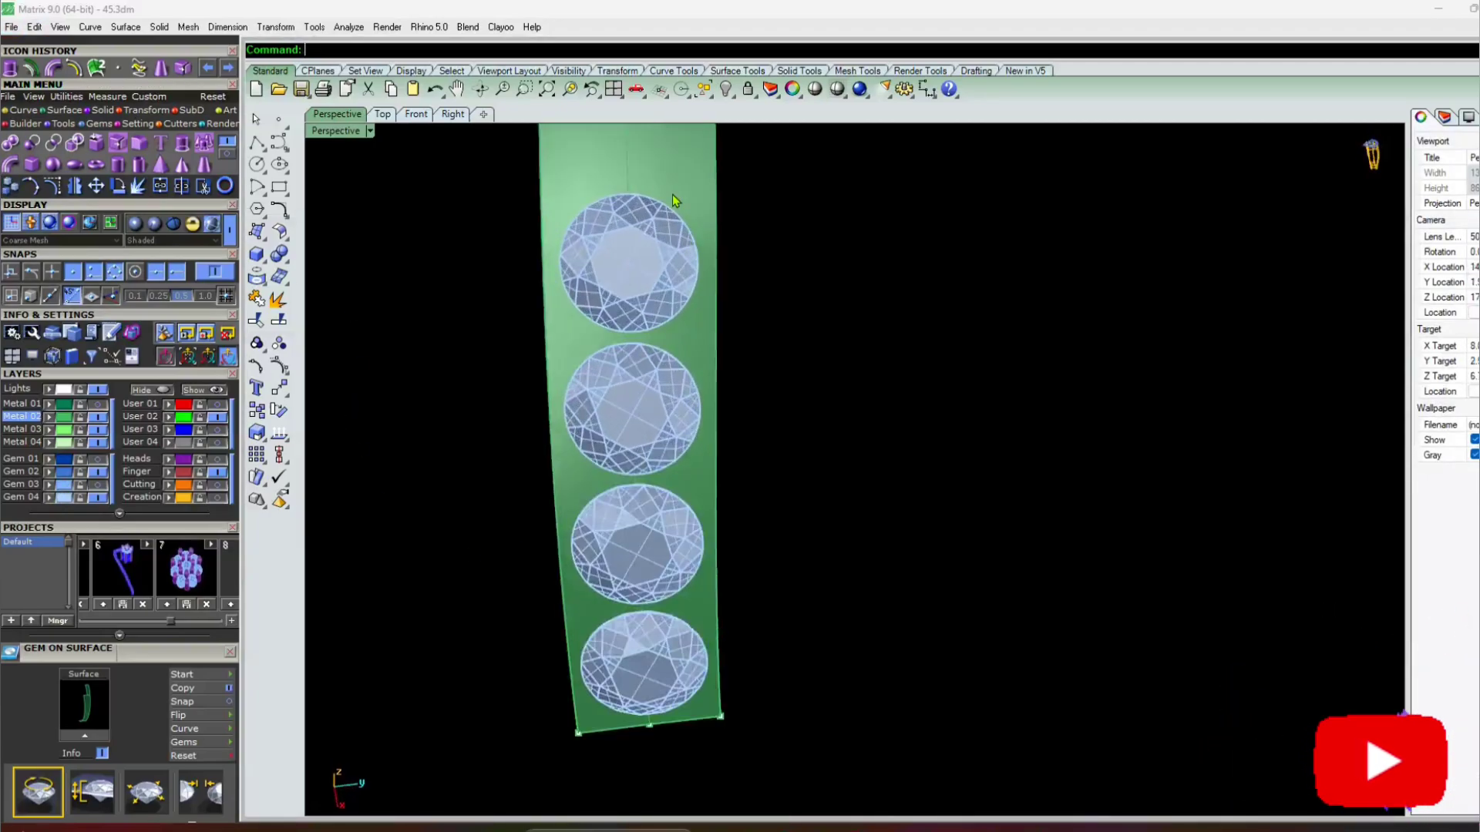
pyautogui.click(672, 193)
pyautogui.press('F6')
pyautogui.click(722, 235)
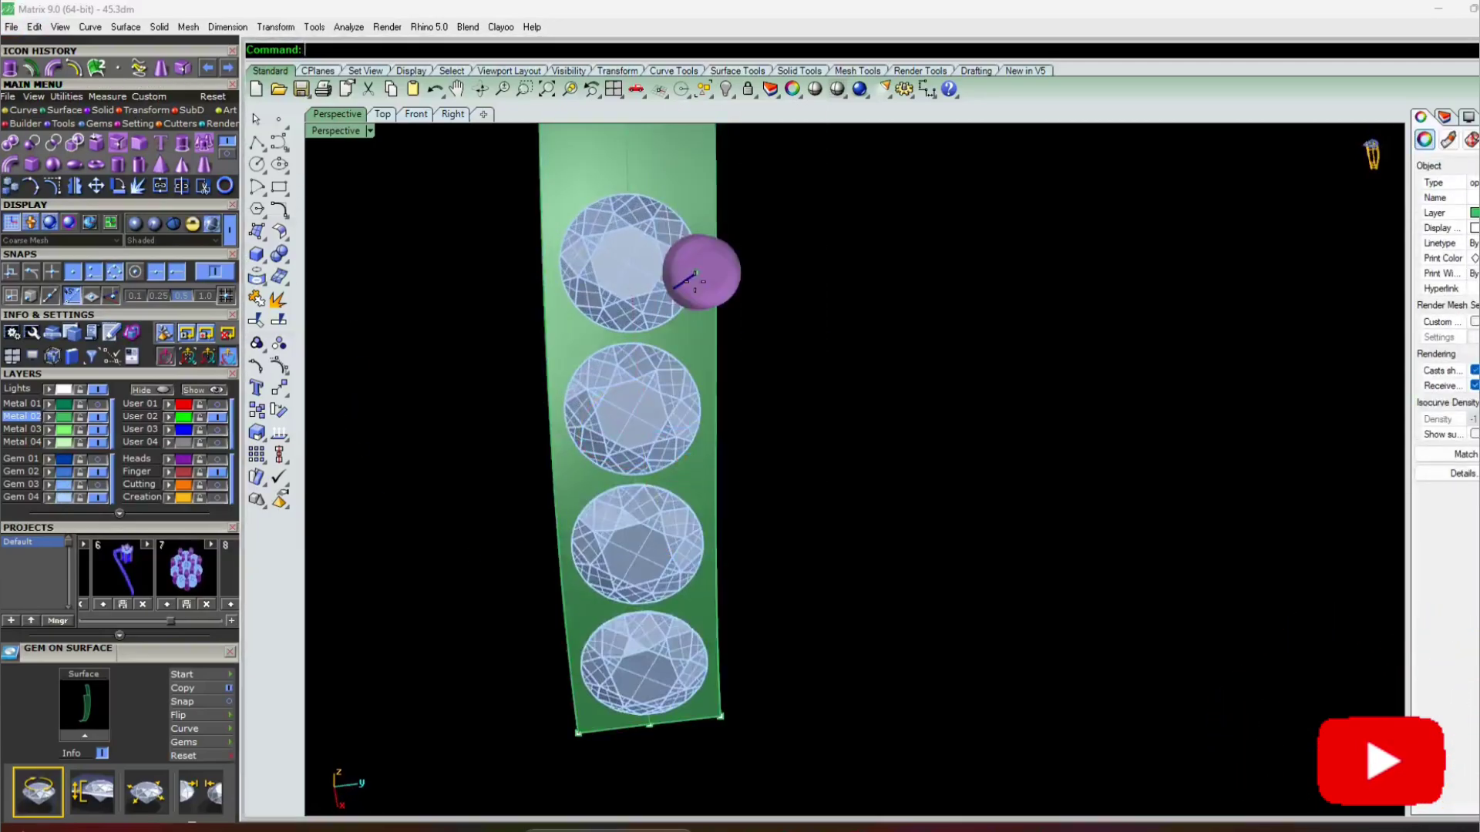
pyautogui.scroll(4, 660, 201)
pyautogui.scroll(-2, 637, 328)
pyautogui.click(98, 404)
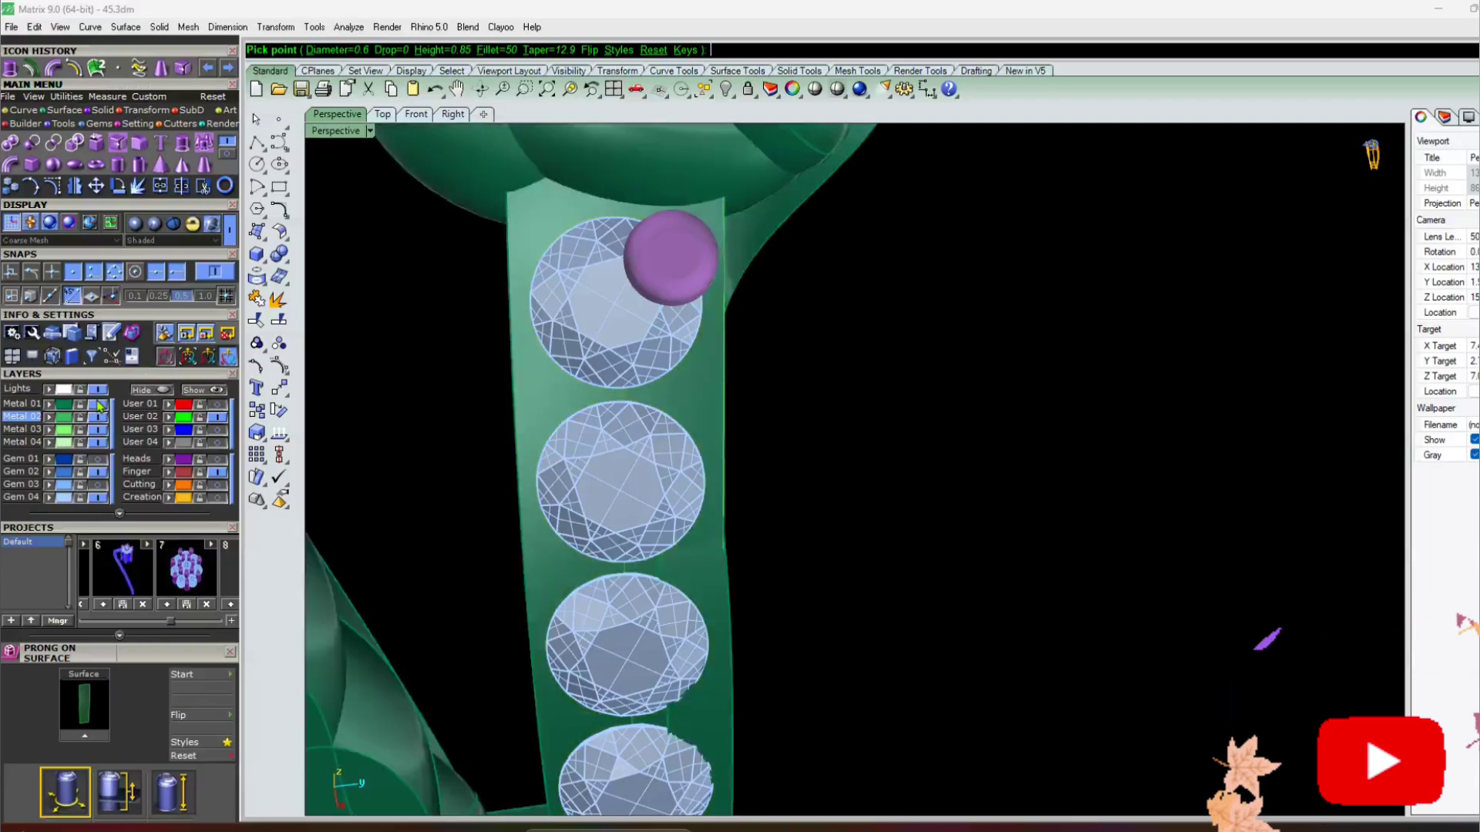
# Set the prong diameter to 0.4 mm and the drop to 0.1 mm
pyautogui.scroll(-3, 229, 633)
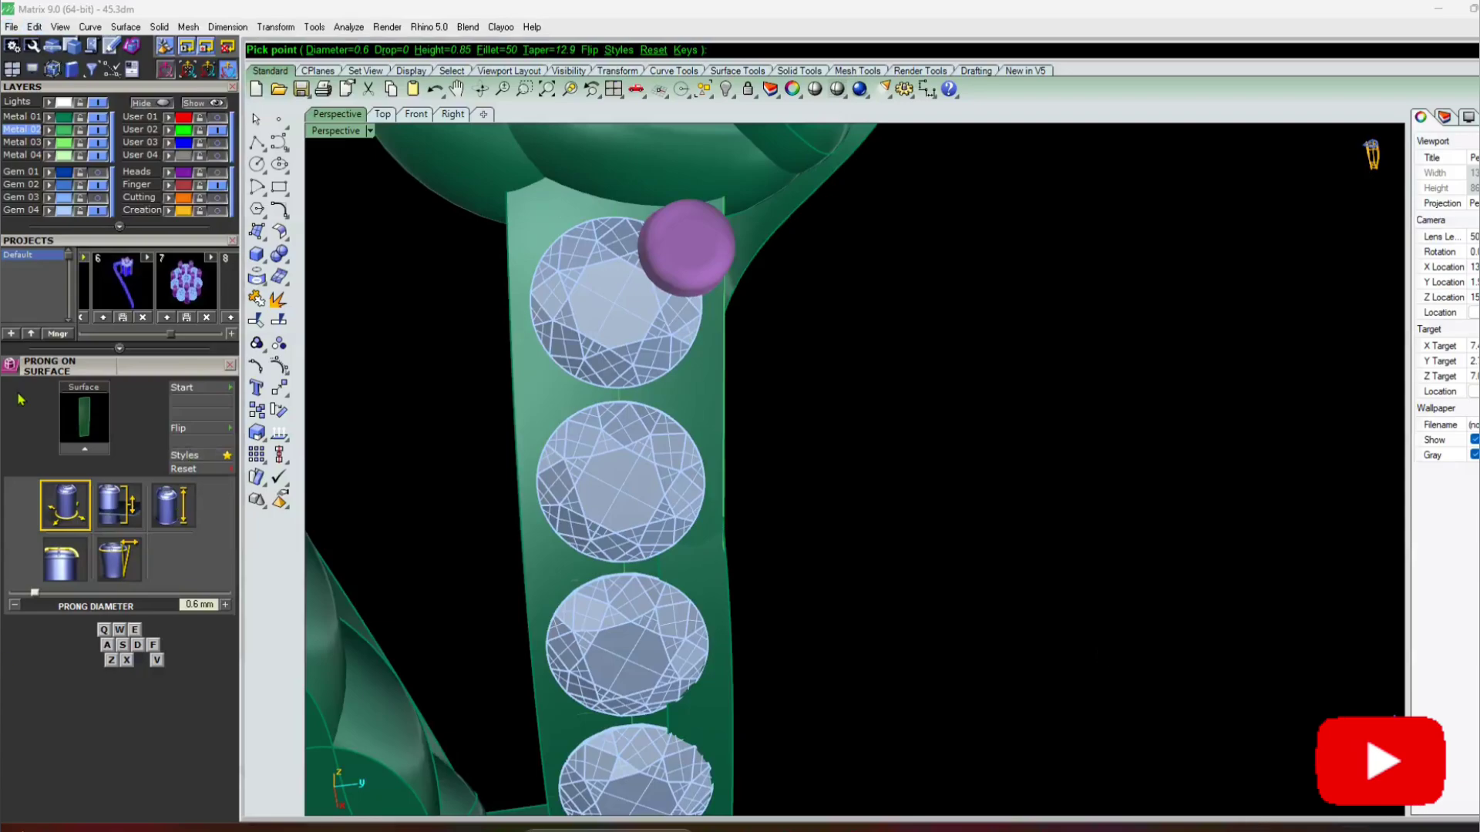
pyautogui.click(14, 607)
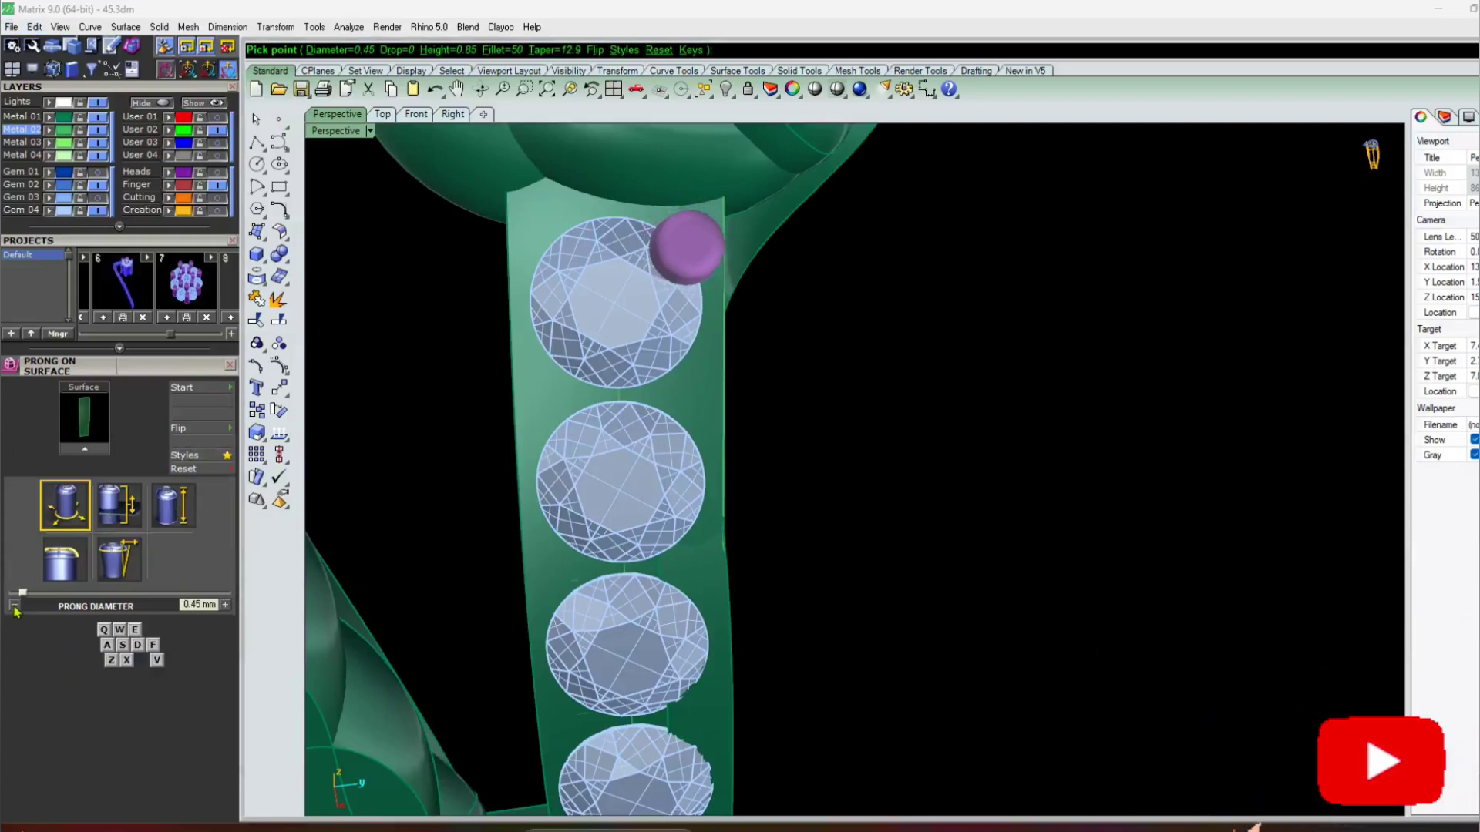
pyautogui.click(143, 518)
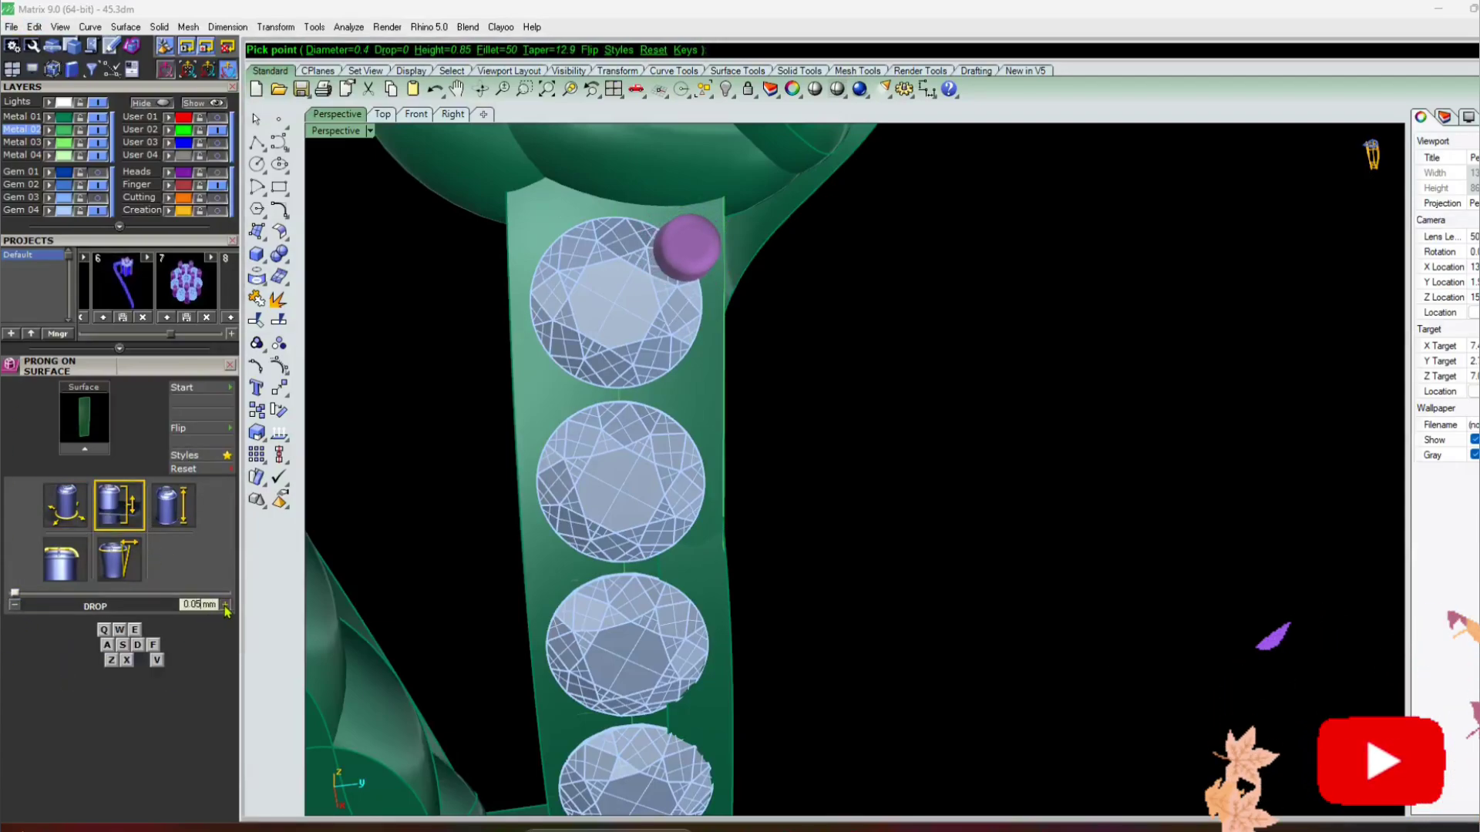
pyautogui.moveTo(639, 515); pyautogui.dragTo(720, 406, button='right')
pyautogui.click(14, 606)
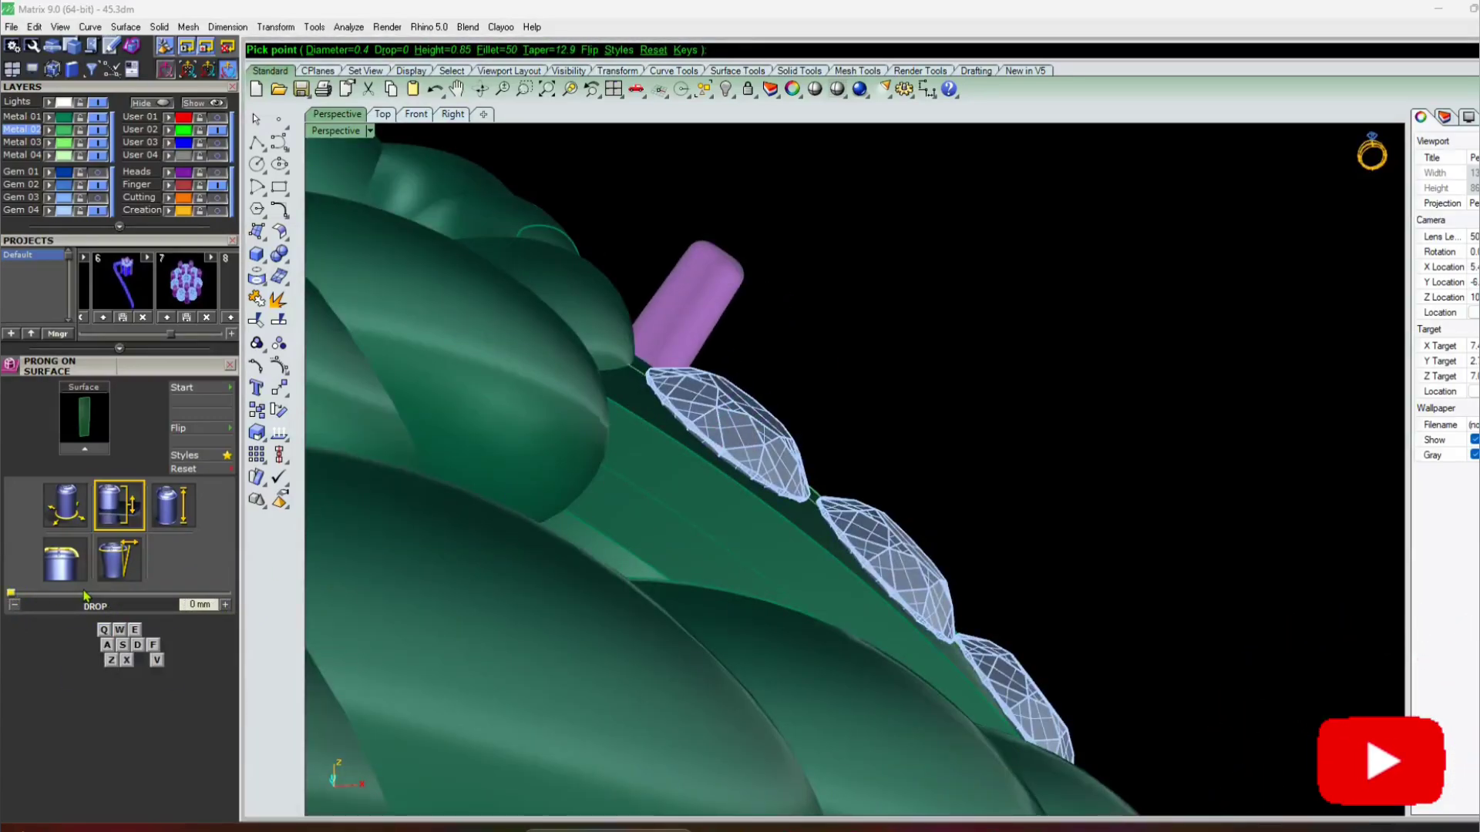
pyautogui.click(226, 605)
pyautogui.click(226, 605)
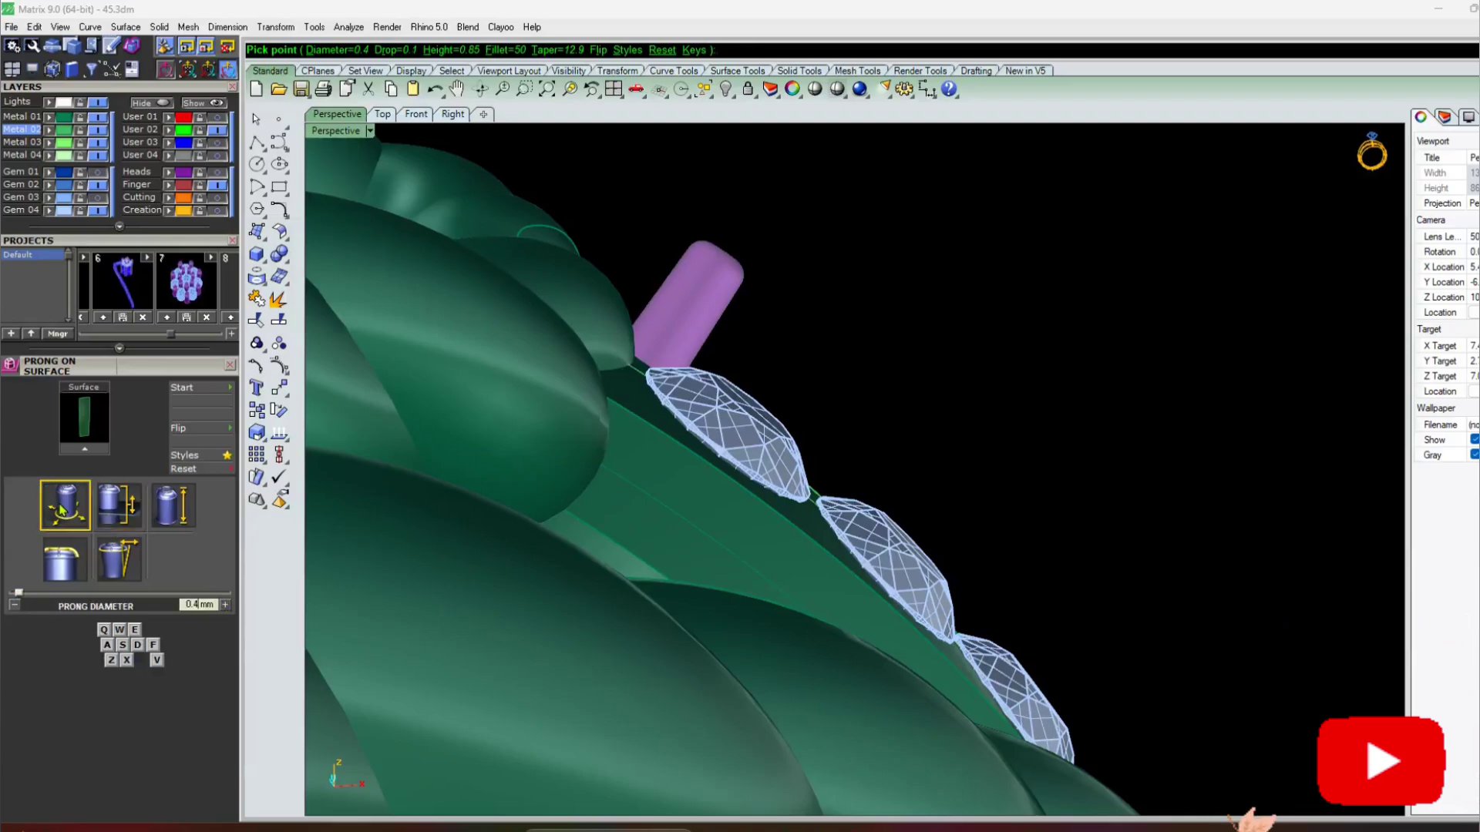
# Set the prong height to 0.45 mm
pyautogui.click(16, 606)
pyautogui.click(17, 606)
pyautogui.click(17, 605)
pyautogui.click(17, 606)
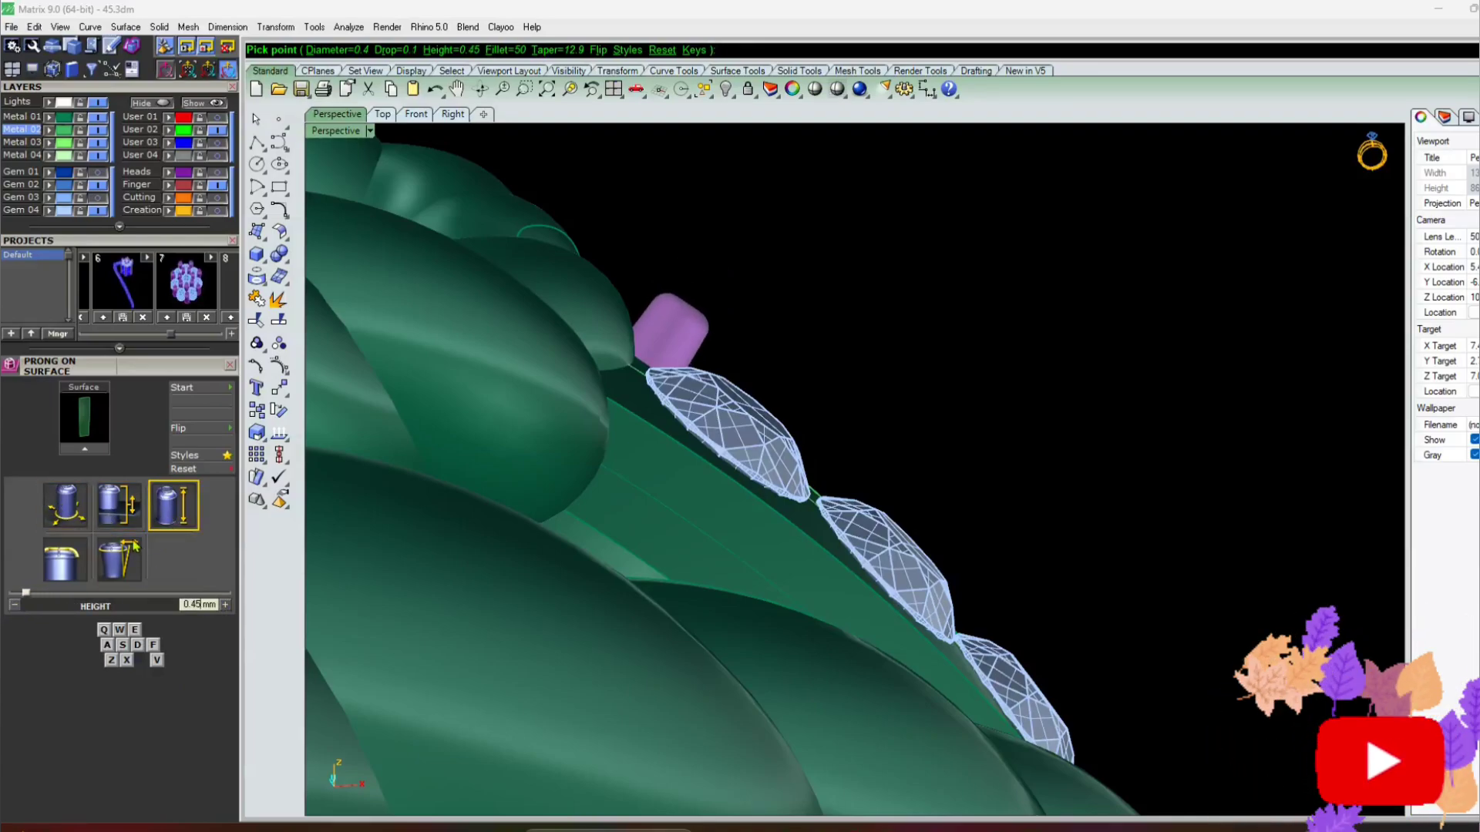
pyautogui.click(79, 568)
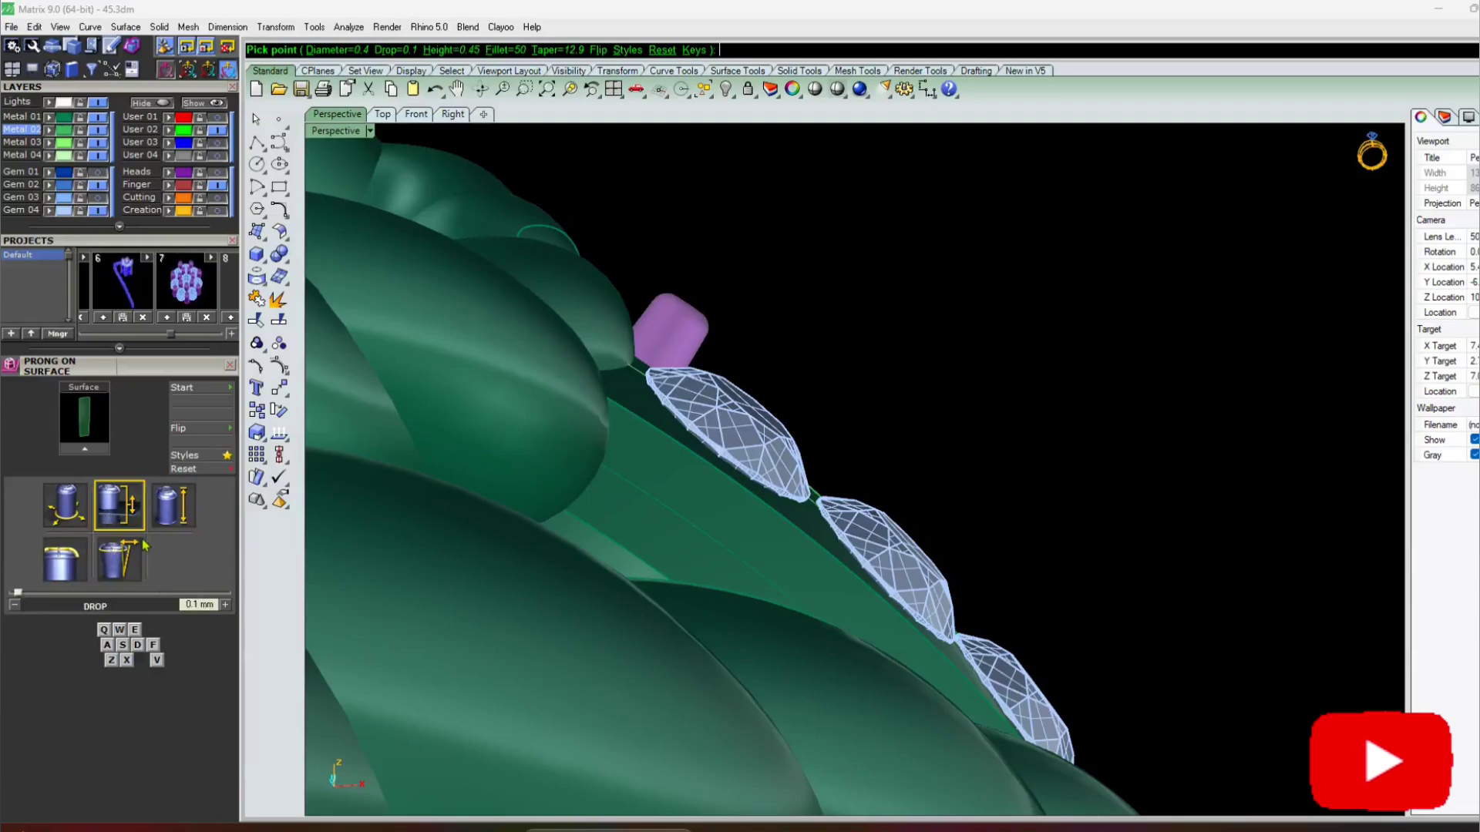
# Place the first prong at the upper outer corner of the face, beside the top gem and the rope
pyautogui.moveTo(628, 481); pyautogui.dragTo(569, 551, button='right')
pyautogui.scroll(7, 609, 340)
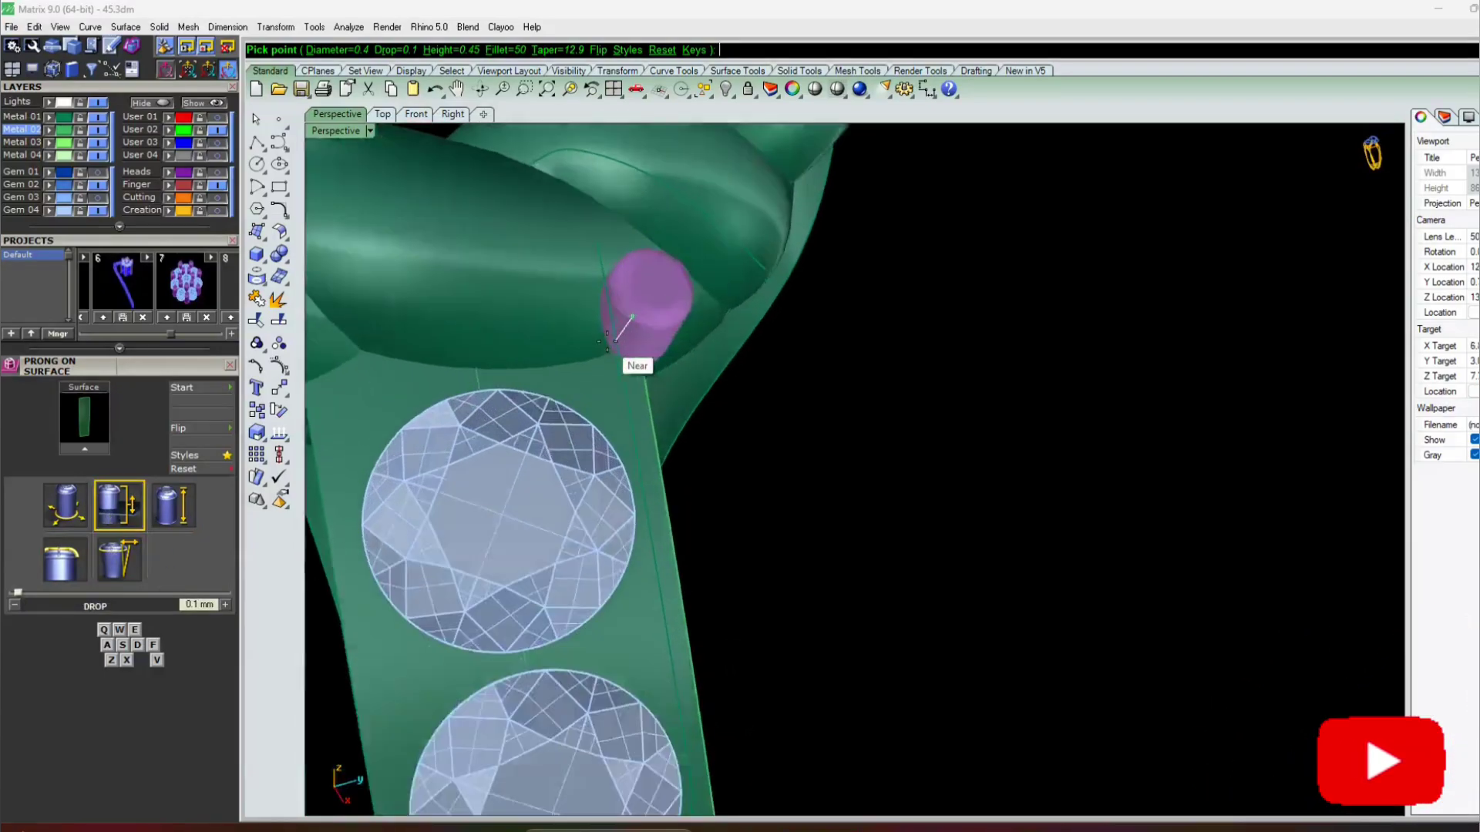
pyautogui.scroll(2, 609, 340)
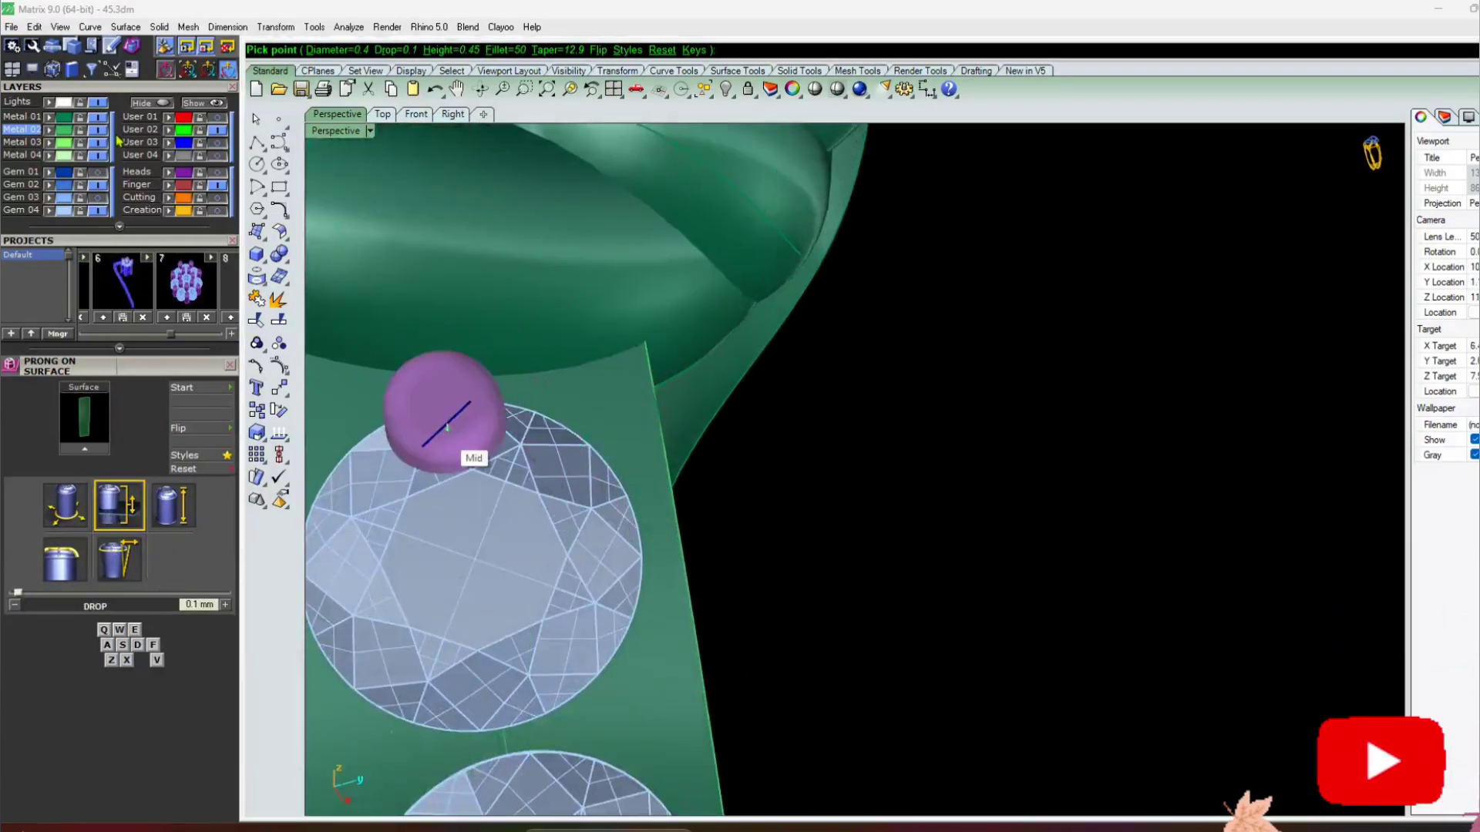
pyautogui.moveTo(210, 251); pyautogui.dragTo(207, 335)
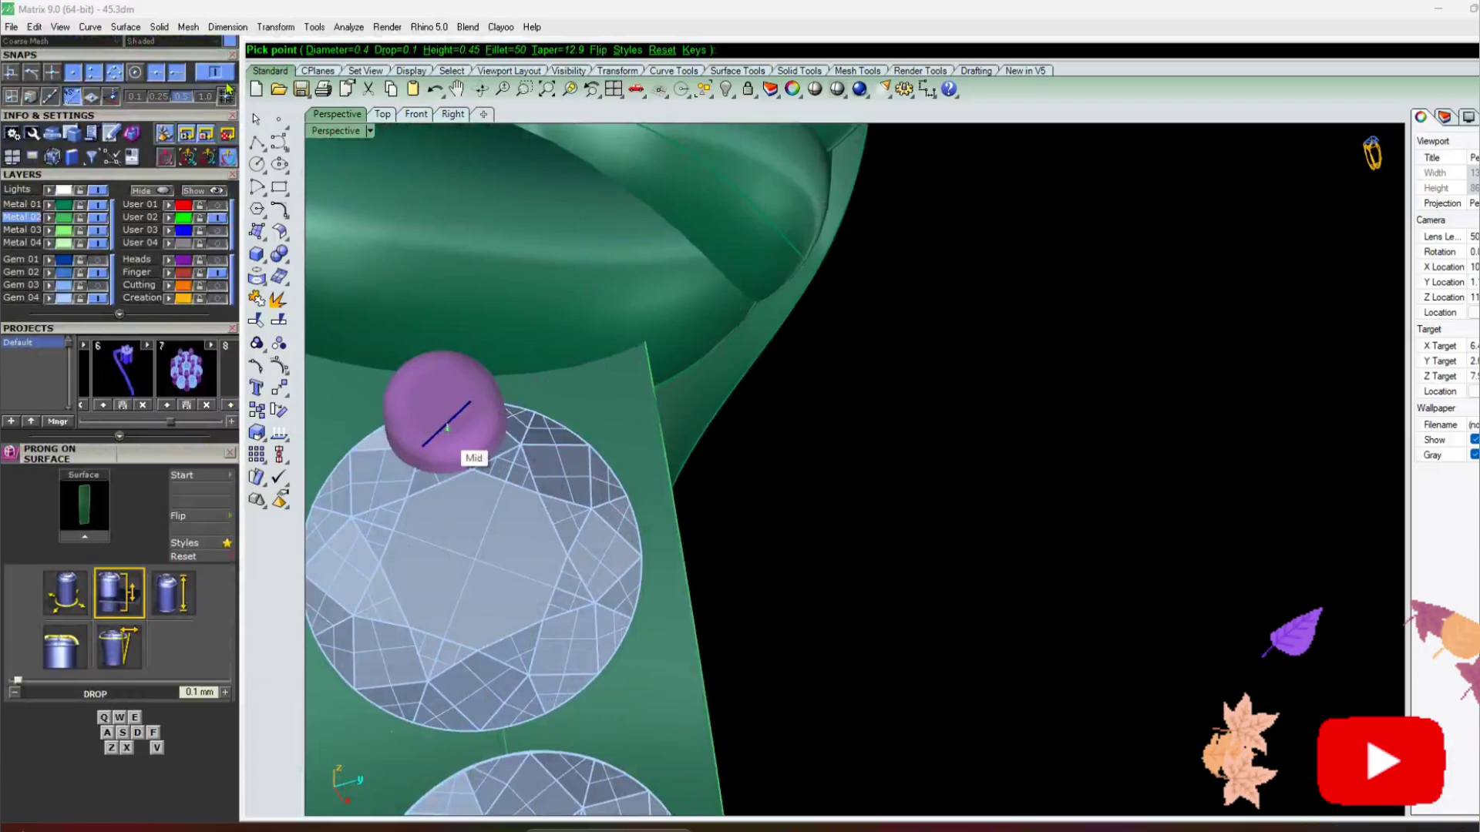
pyautogui.scroll(3, 555, 419)
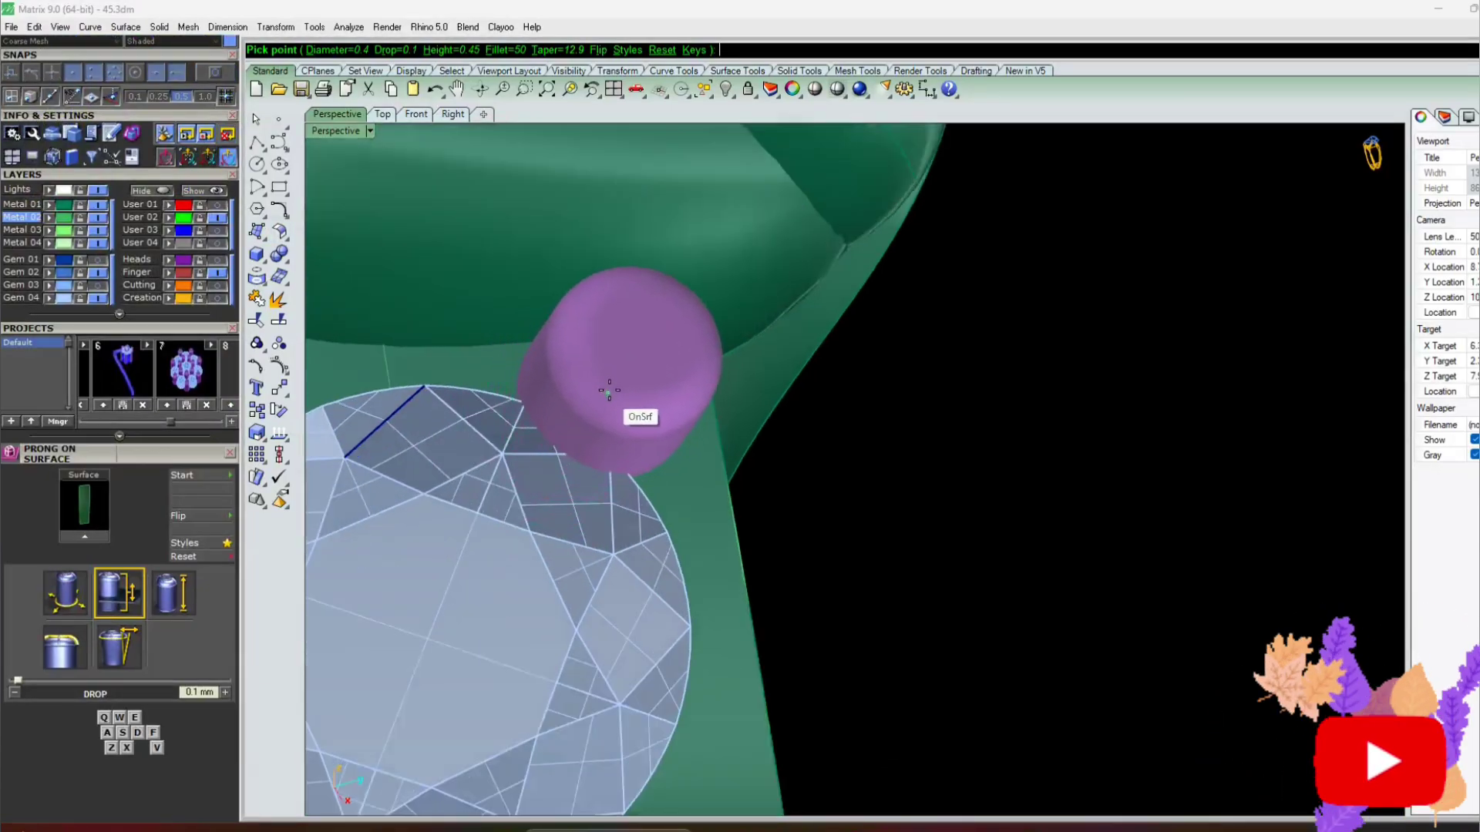
pyautogui.click(607, 401)
pyautogui.scroll(-5, 607, 401)
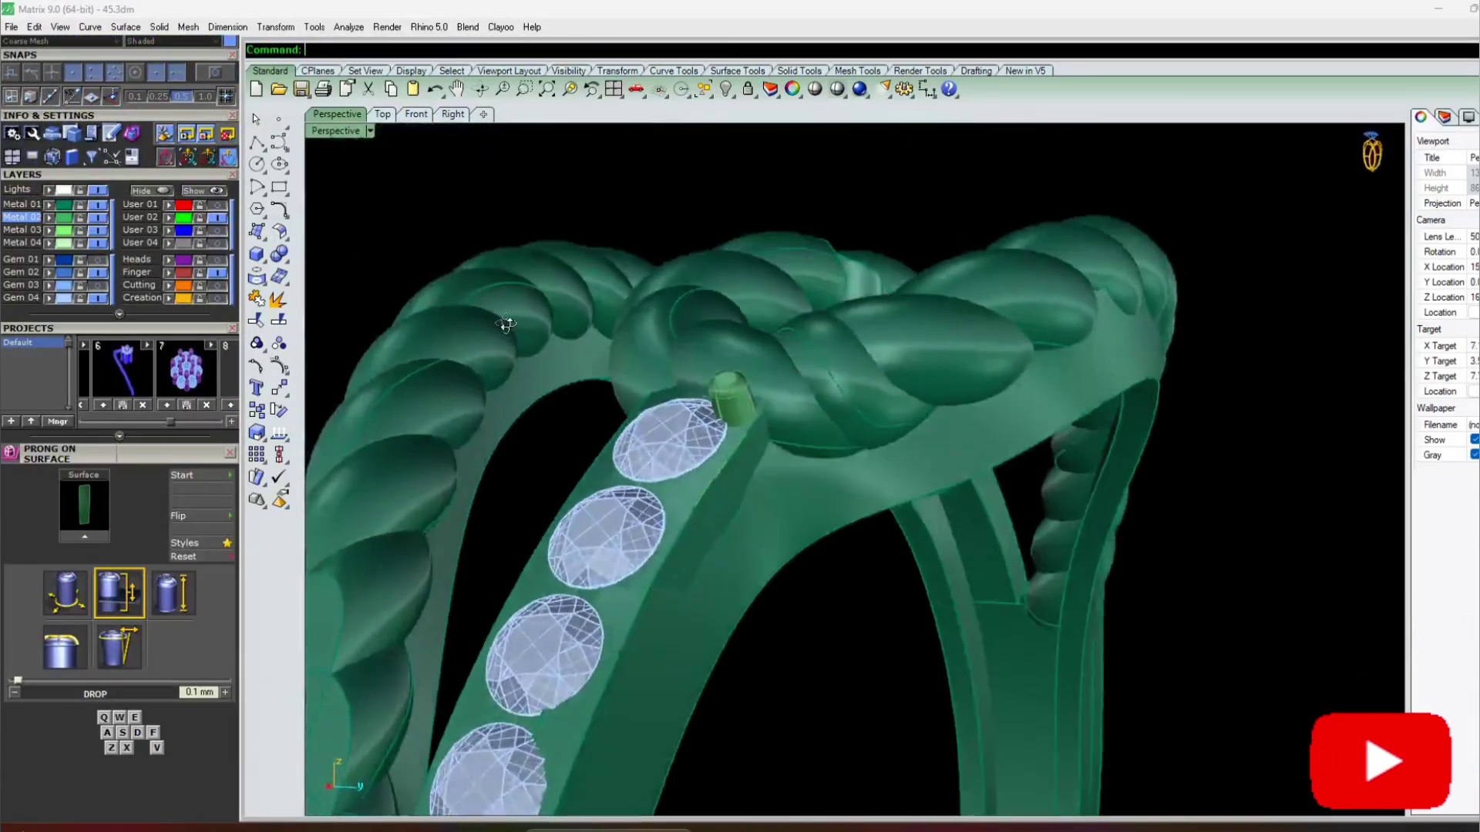
# Restart Prong on Surface, hide the Metal 01 layer and place a 0.4 mm prong between the first and second gems
pyautogui.scroll(4, 585, 417)
pyautogui.click(527, 417)
pyautogui.scroll(3, 516, 417)
pyautogui.click(499, 420)
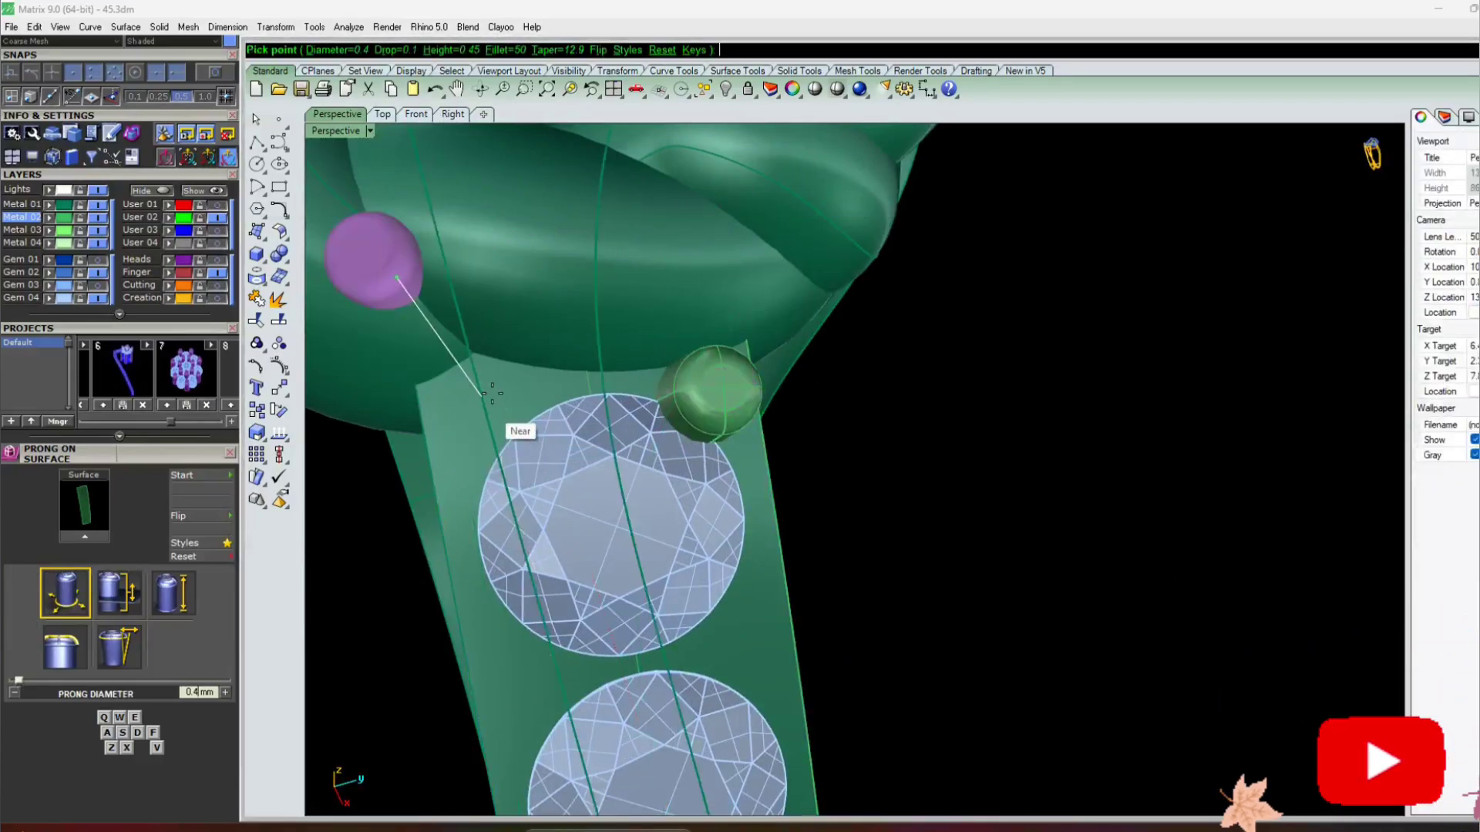
pyautogui.scroll(2, 666, 537)
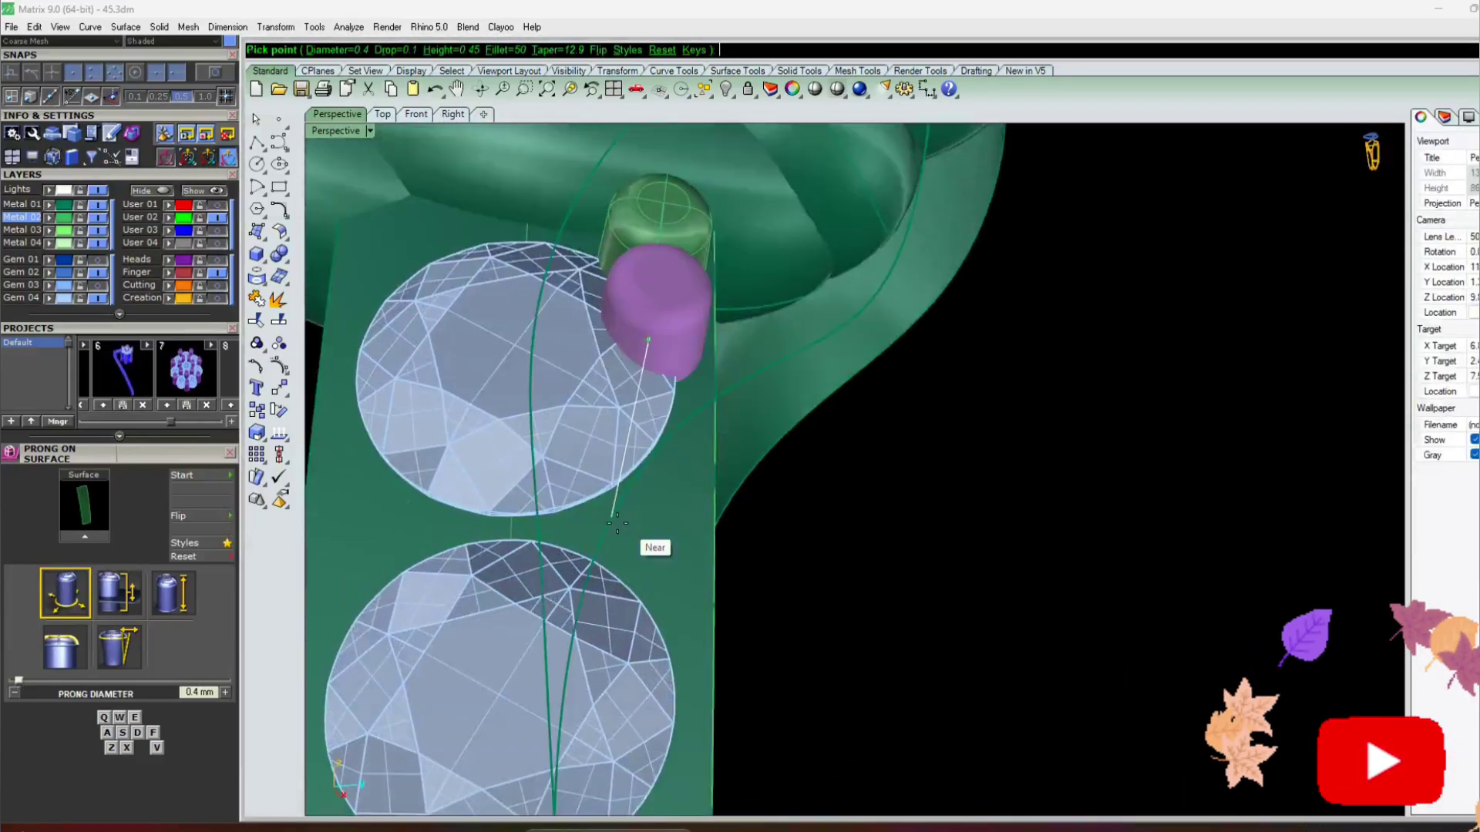
pyautogui.scroll(2, 651, 297)
pyautogui.click(131, 221)
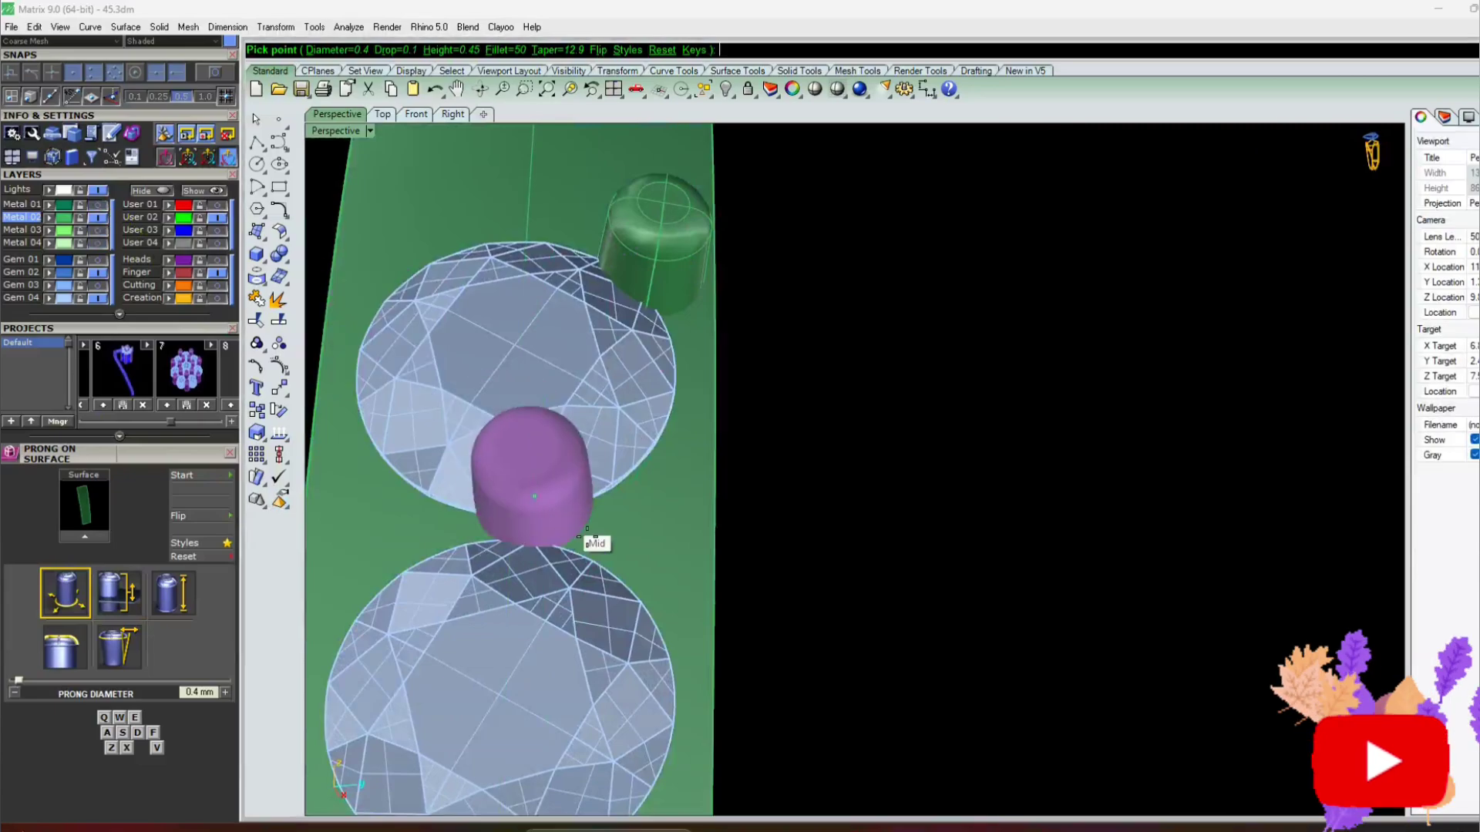
pyautogui.scroll(-2, 571, 413)
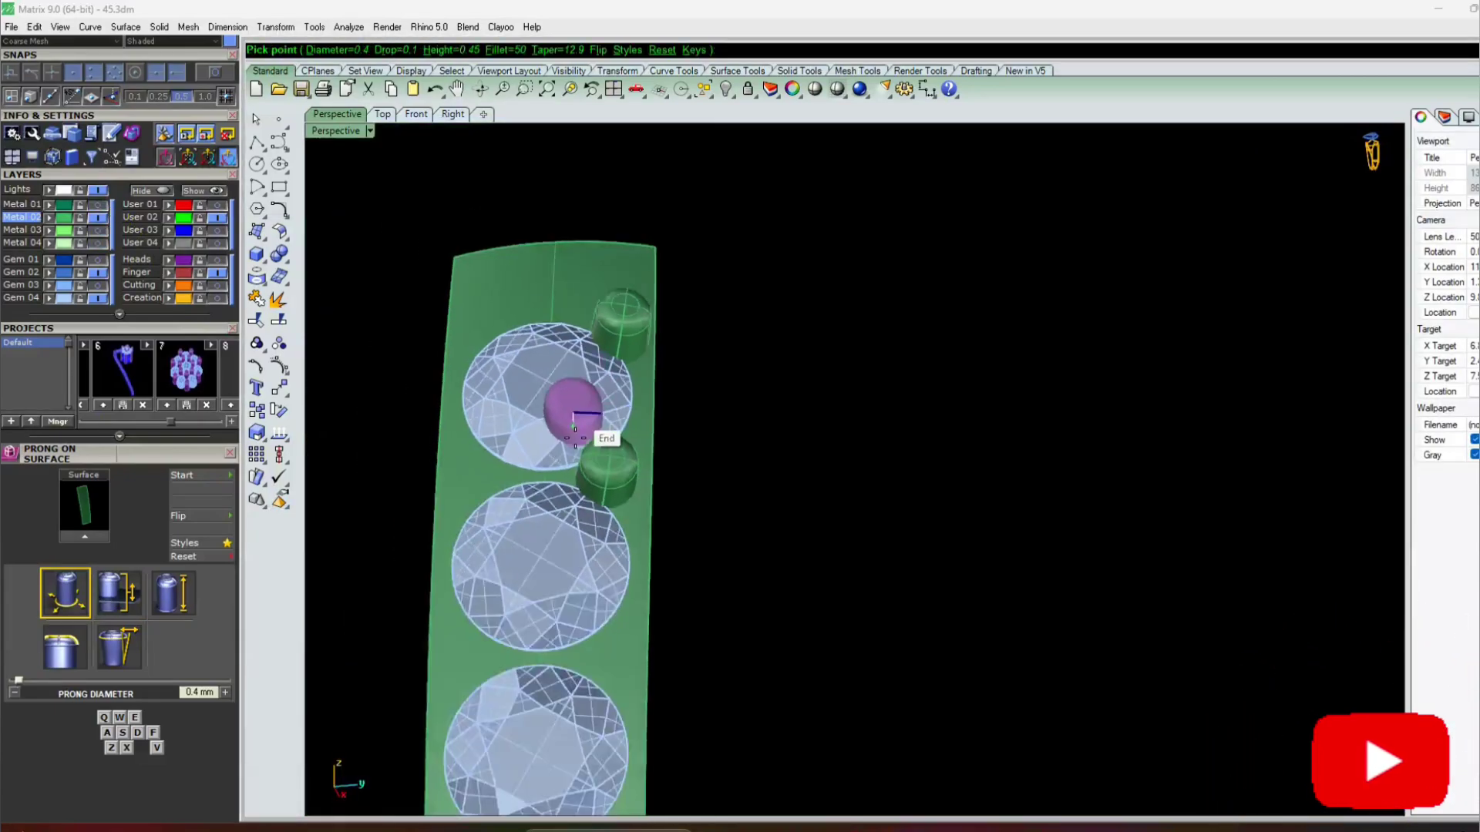
# Add three more 0.4 mm prongs along the same edge: after the second gem, after the third, and below the last
pyautogui.scroll(3, 594, 650)
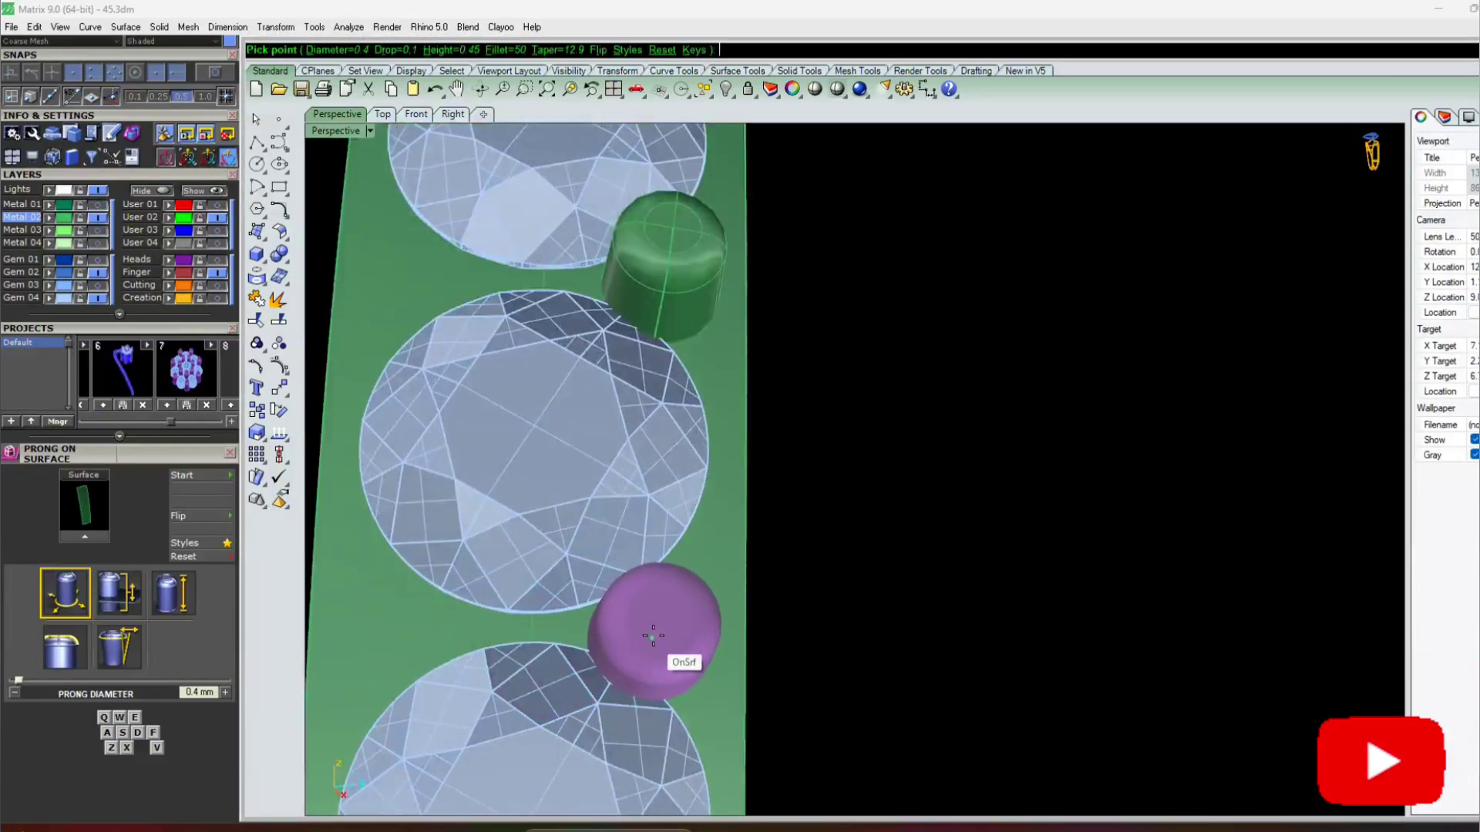
pyautogui.scroll(-4, 655, 628)
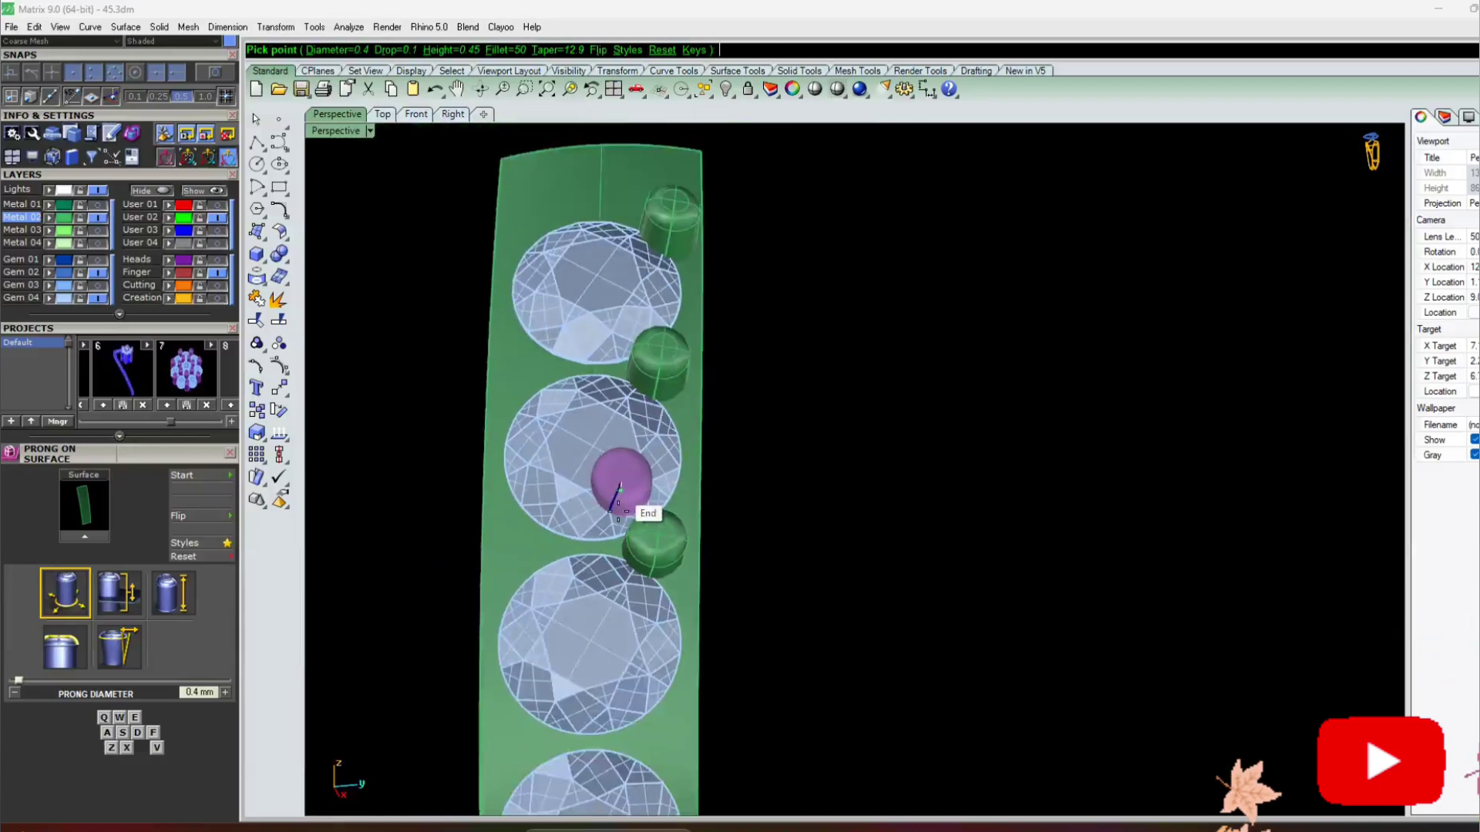
pyautogui.scroll(5, 581, 672)
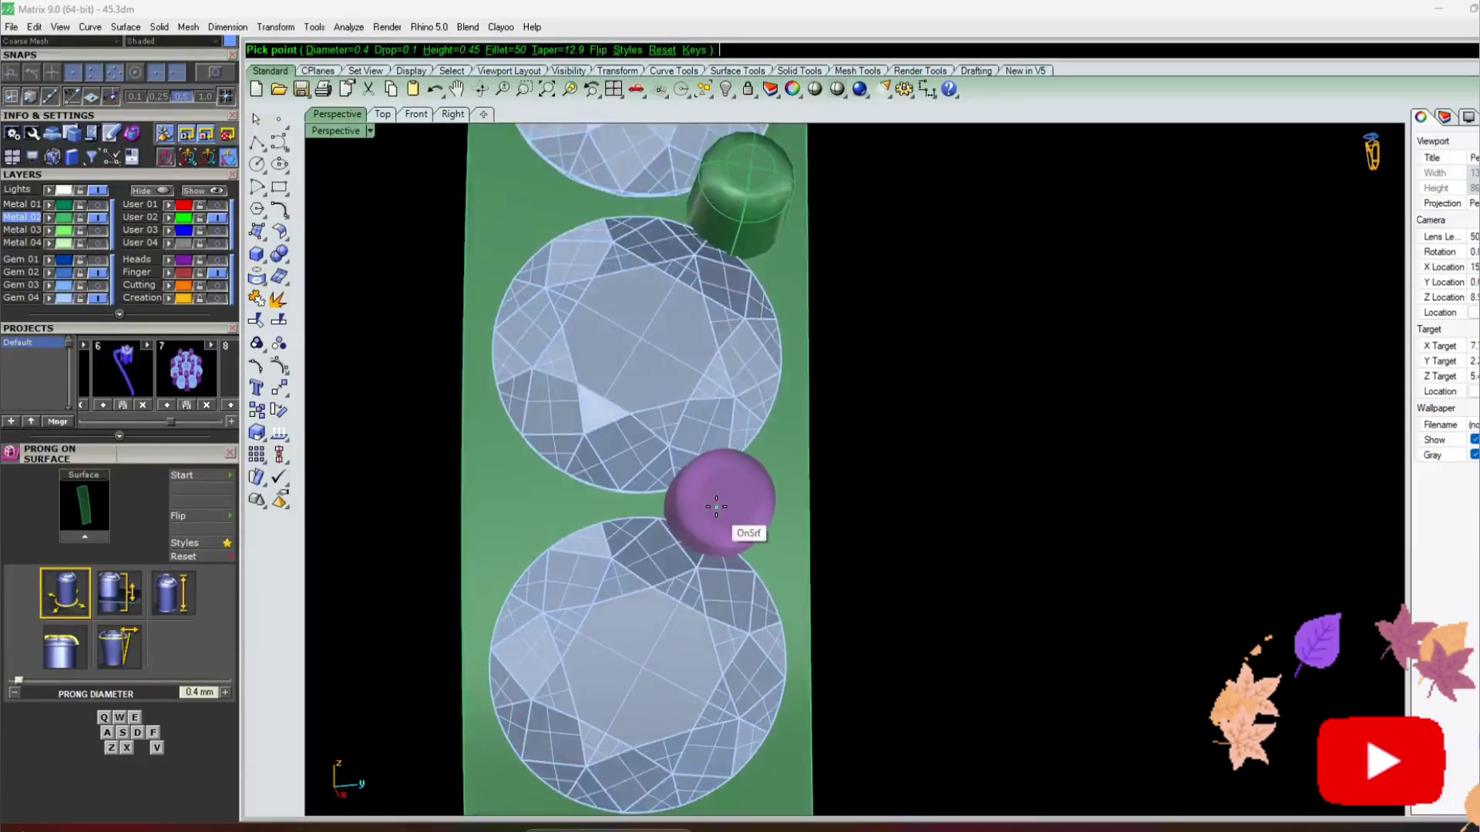
pyautogui.scroll(-2, 738, 506)
pyautogui.scroll(4, 700, 555)
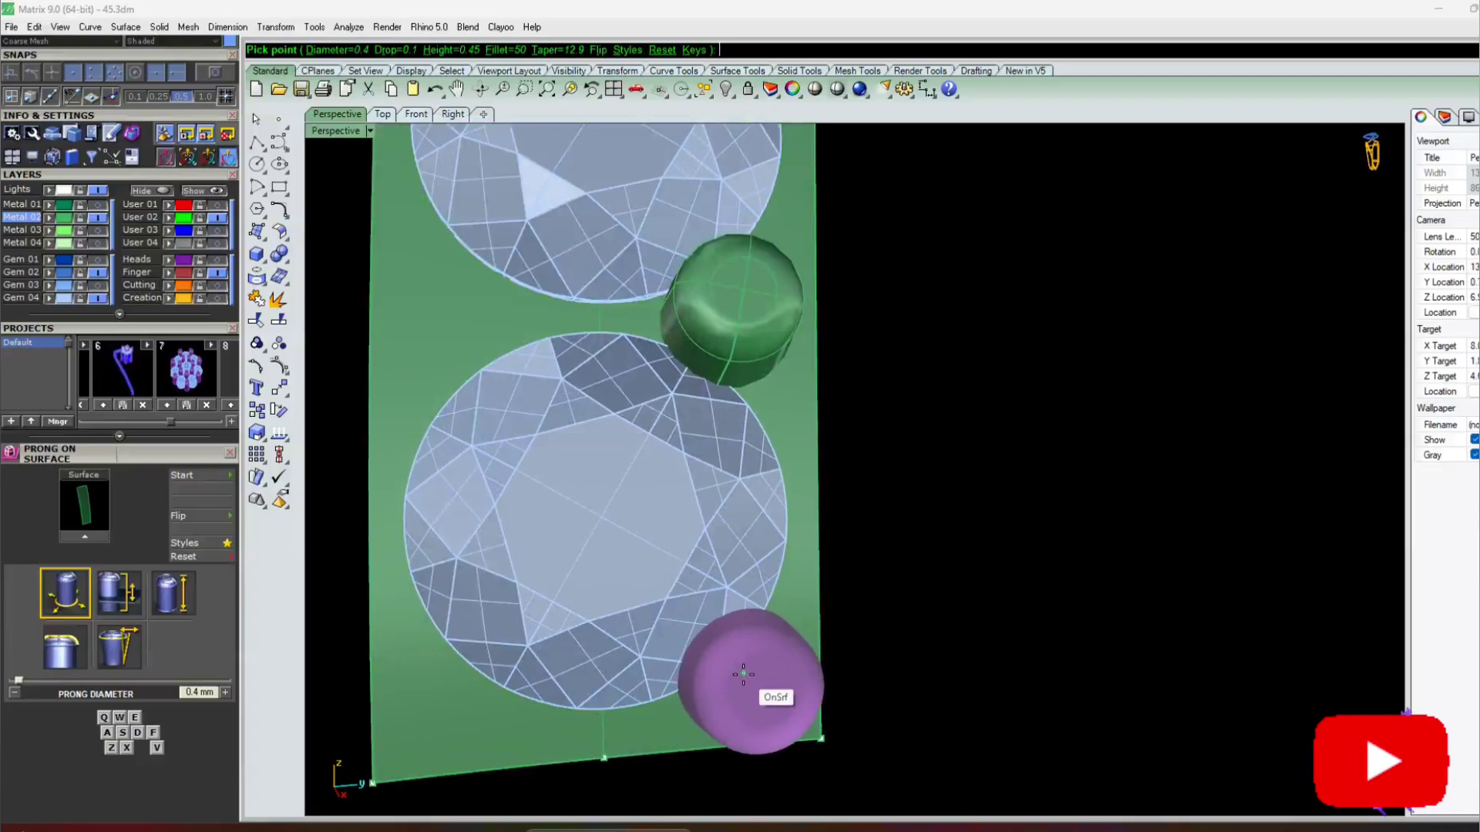
pyautogui.click(736, 682)
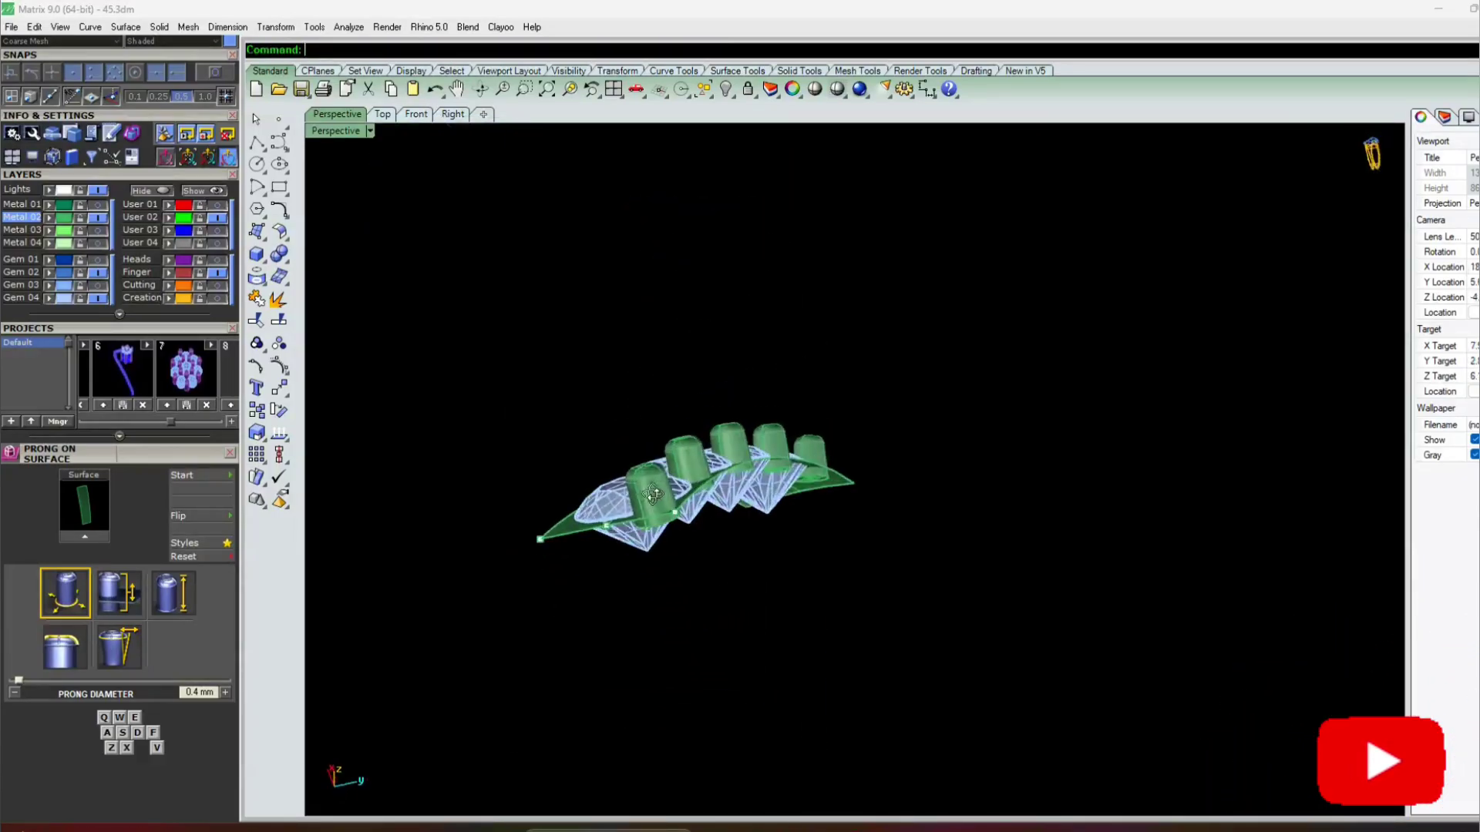
# Examine the prong row against the gems and face from the side and above, restoring the default viewports
pyautogui.scroll(5, 711, 569)
pyautogui.moveTo(710, 567); pyautogui.dragTo(6, 769, button='right')
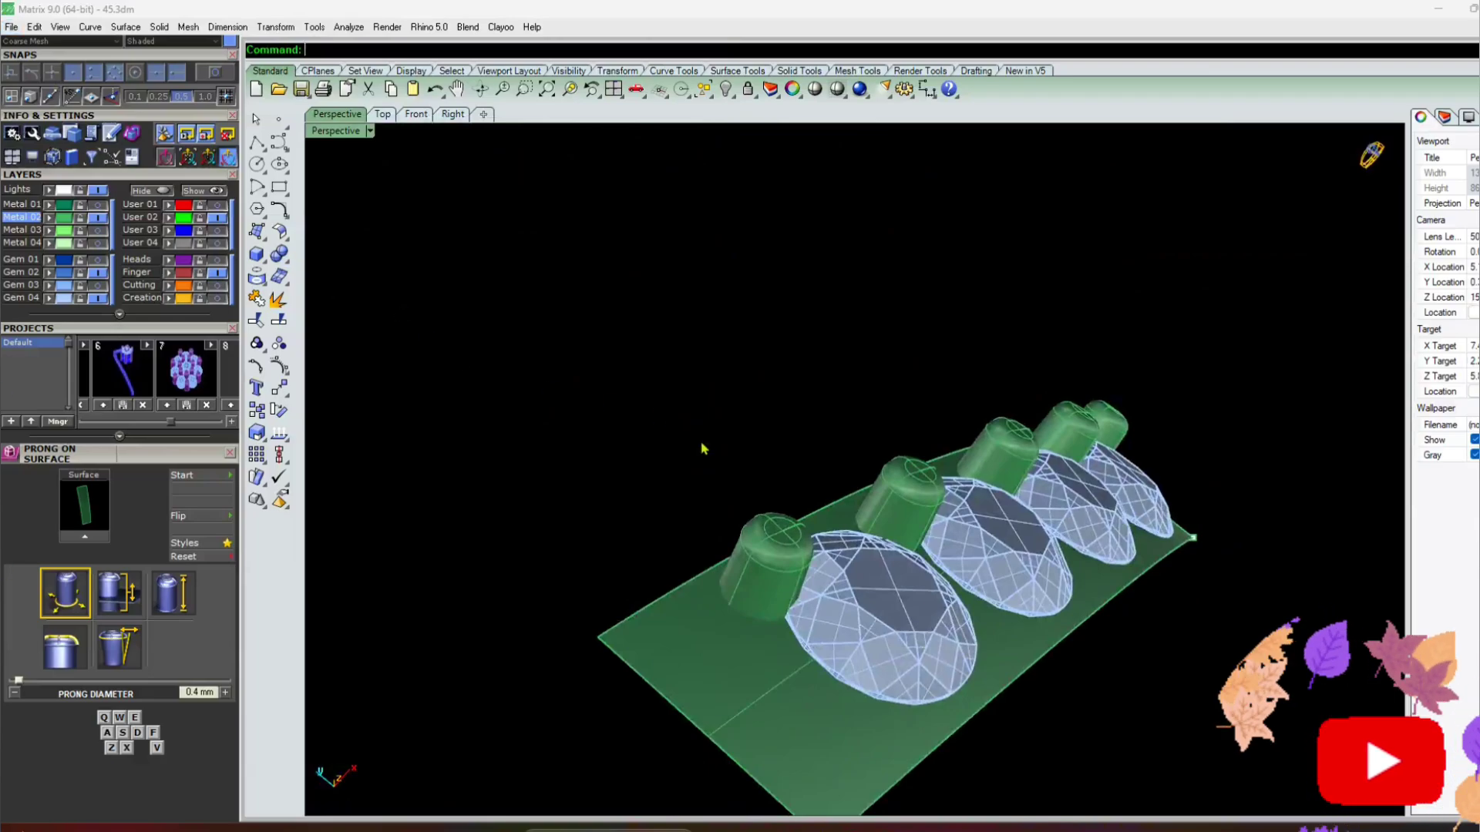
pyautogui.moveTo(703, 448); pyautogui.dragTo(368, 100, button='right')
pyautogui.click(383, 114)
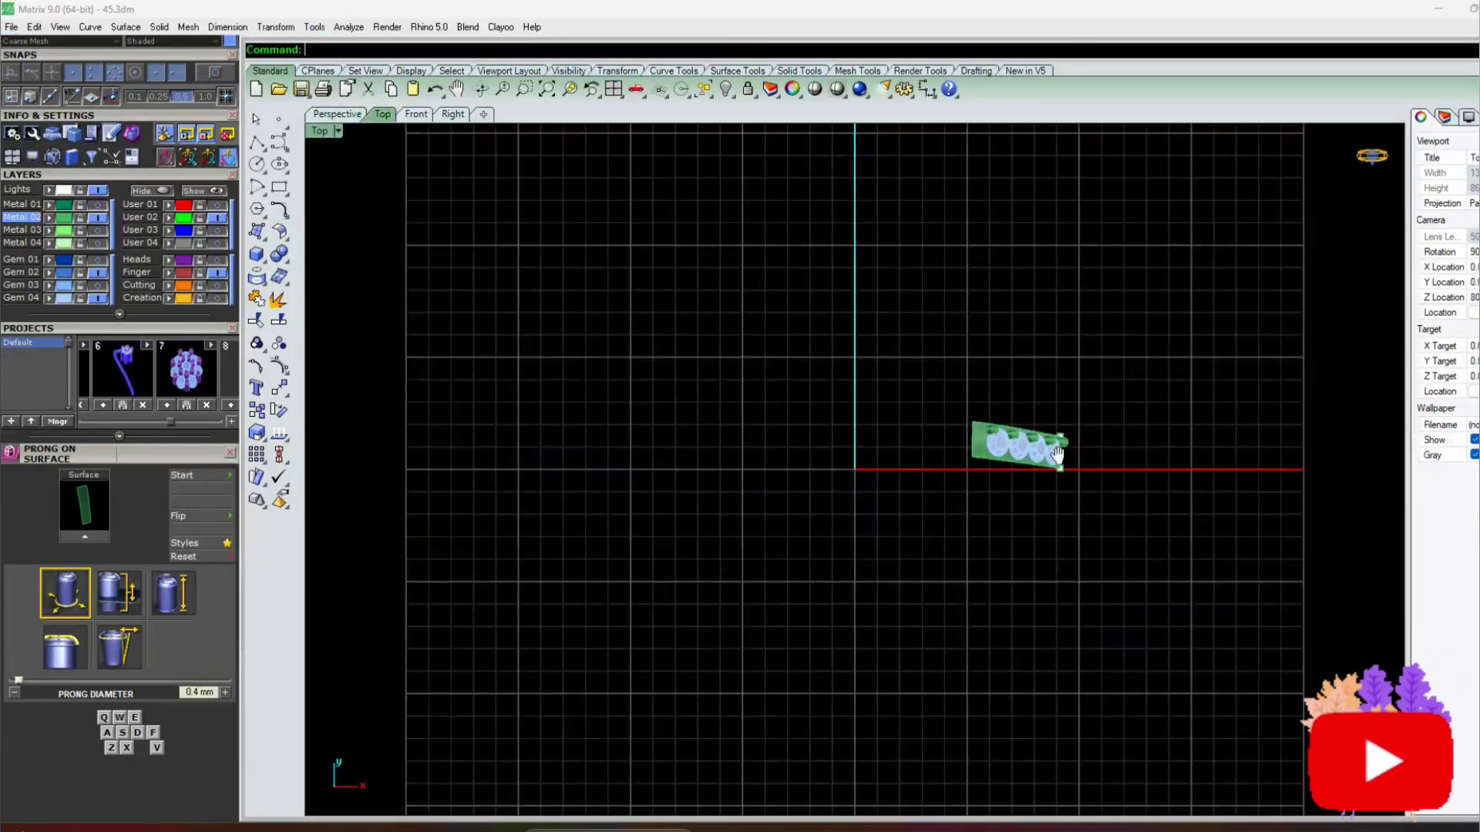
pyautogui.scroll(5, 1056, 455)
pyautogui.click(336, 114)
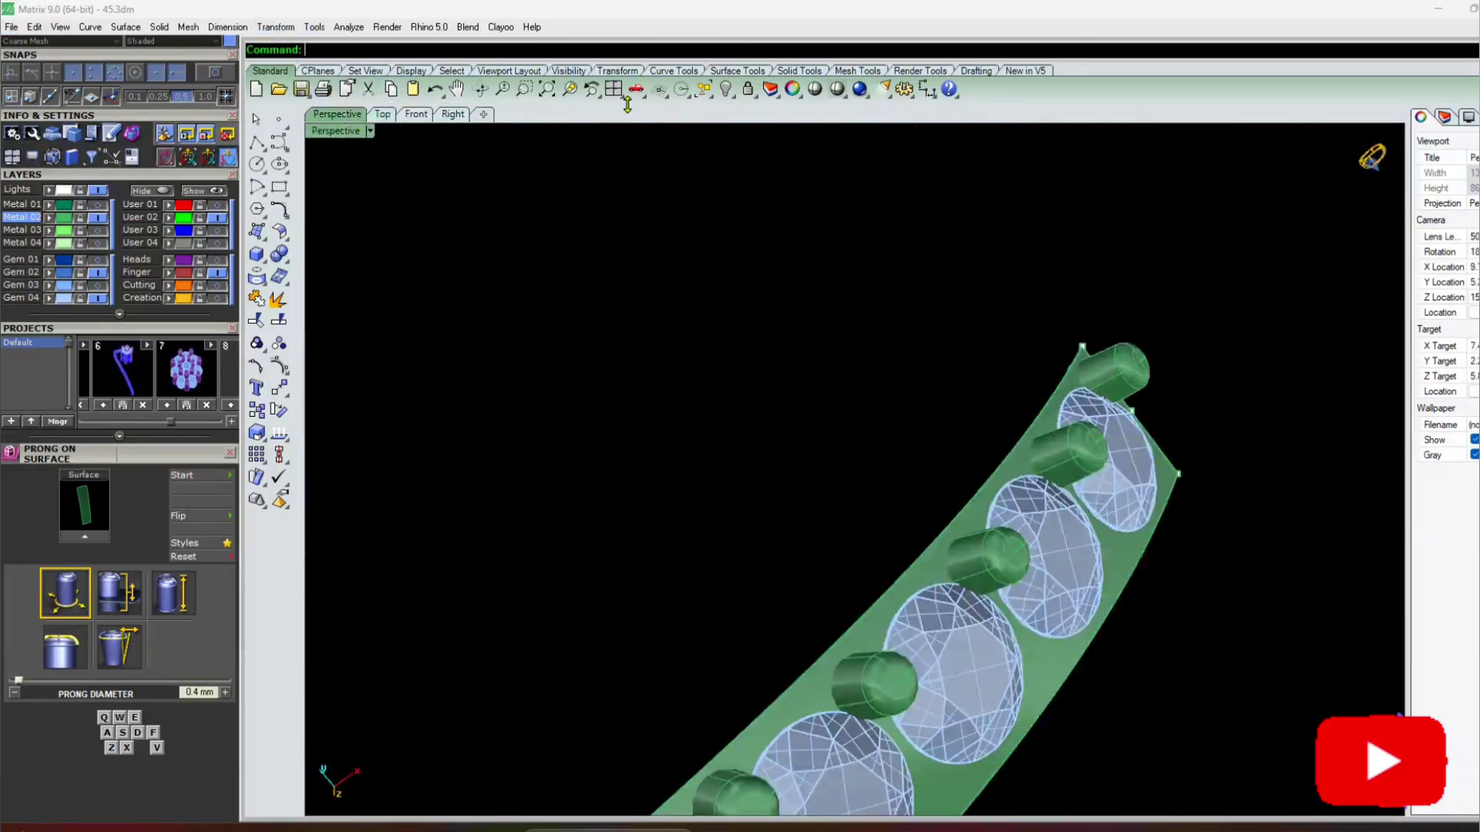
pyautogui.click(613, 89)
pyautogui.doubleClick(885, 132)
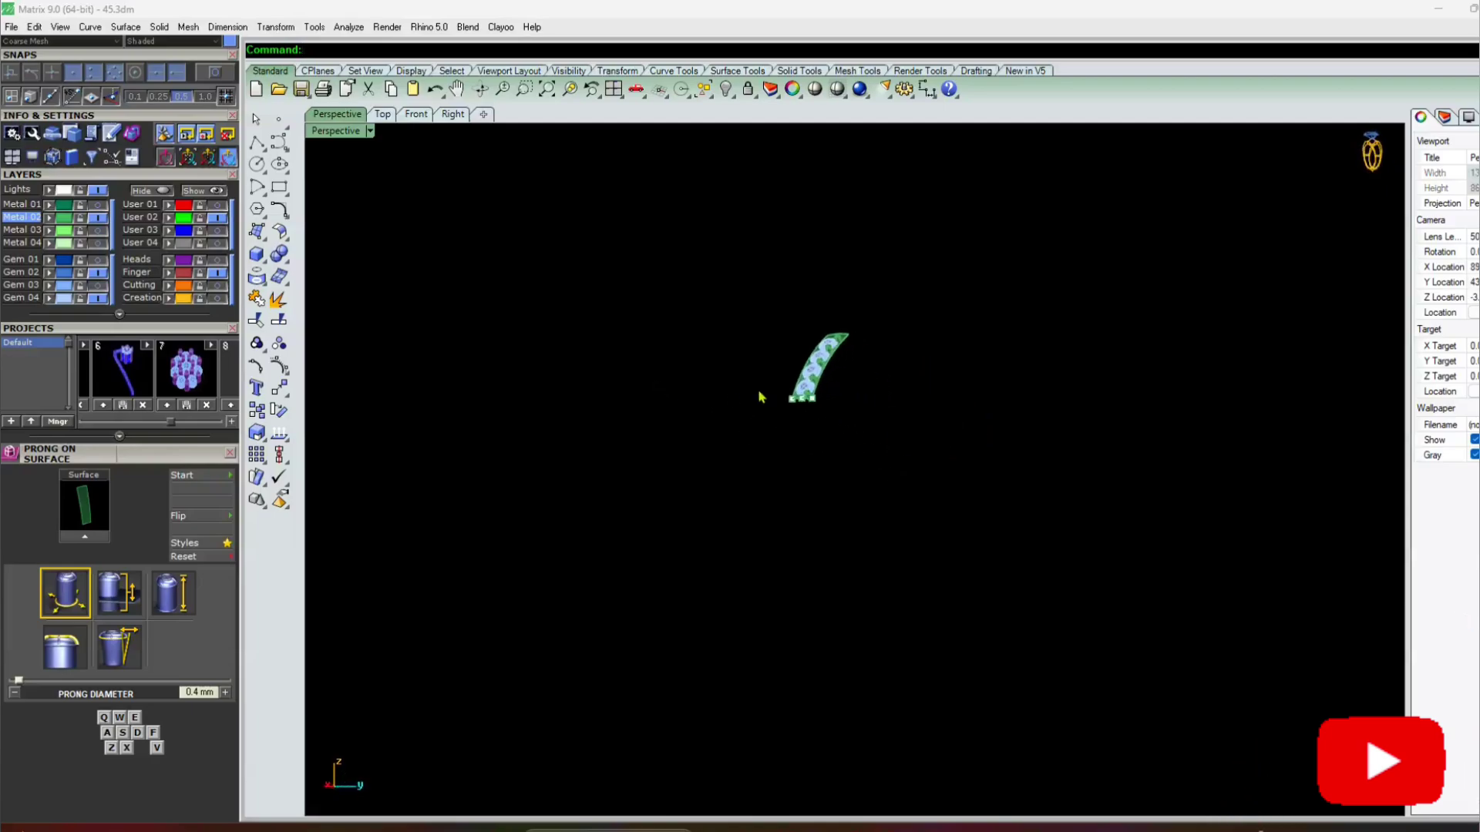
pyautogui.scroll(12, 782, 368)
pyautogui.moveTo(782, 368); pyautogui.dragTo(907, 358, button='right')
pyautogui.scroll(3, 887, 540)
pyautogui.scroll(-6, 860, 540)
pyautogui.scroll(5, 784, 646)
pyautogui.scroll(-8, 848, 540)
pyautogui.scroll(8, 960, 404)
# Check individual prongs in close-up for how they overlap the neighbouring gems
pyautogui.click(929, 736)
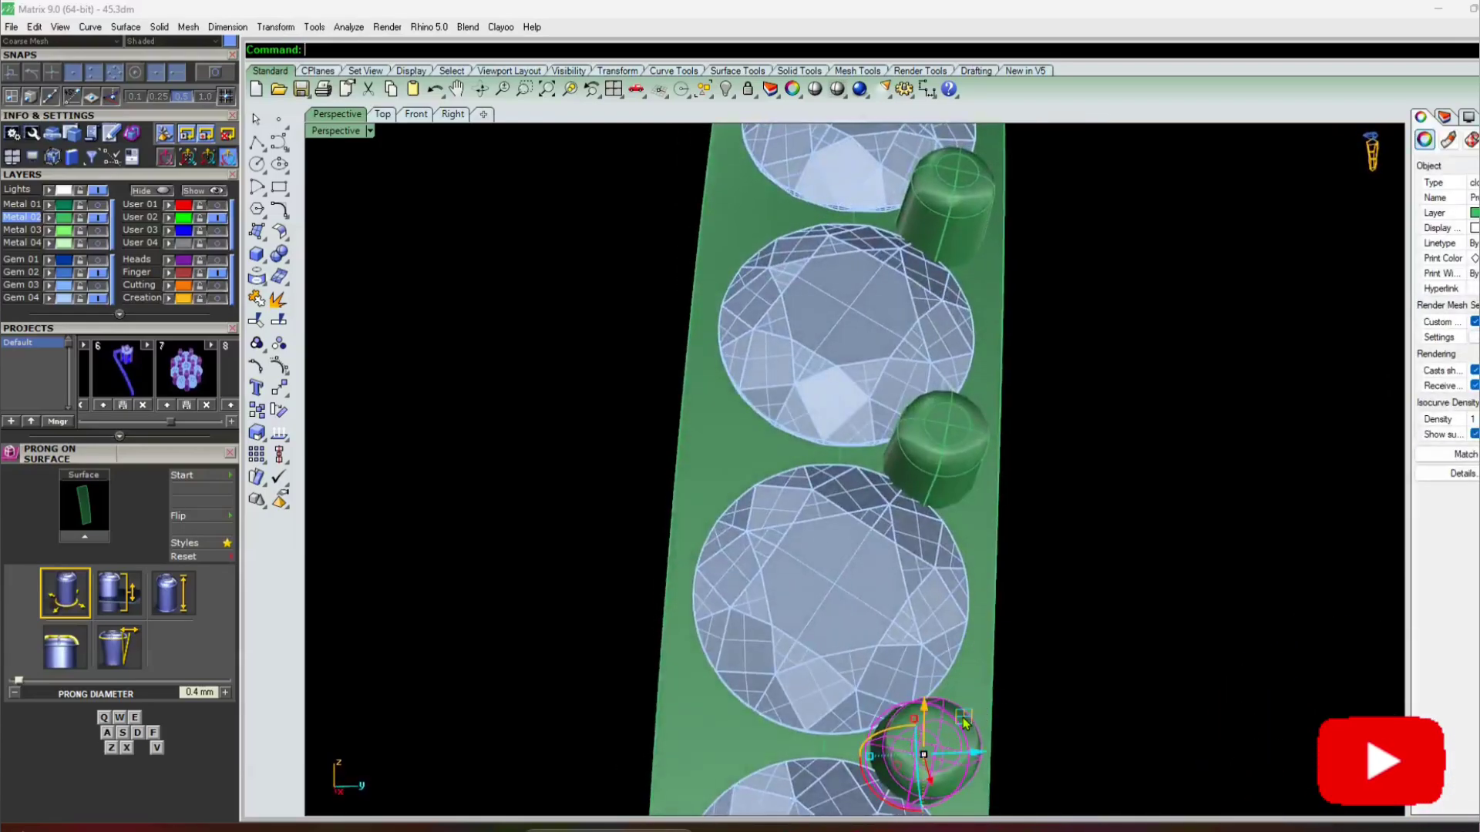
pyautogui.scroll(4, 950, 668)
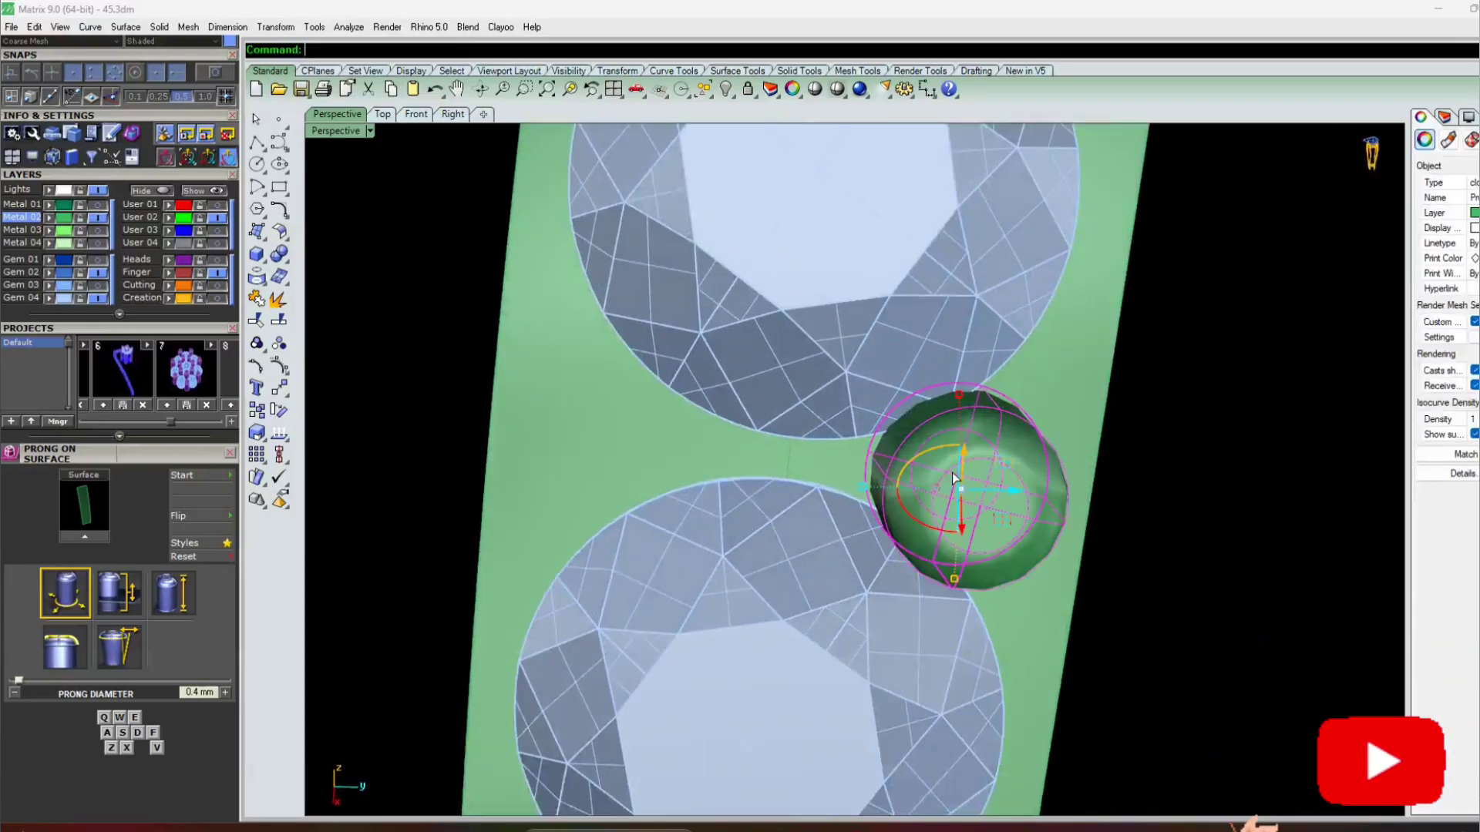
pyautogui.press('Escape')
pyautogui.moveTo(994, 451); pyautogui.dragTo(1010, 397, button='right')
pyautogui.click(1014, 403)
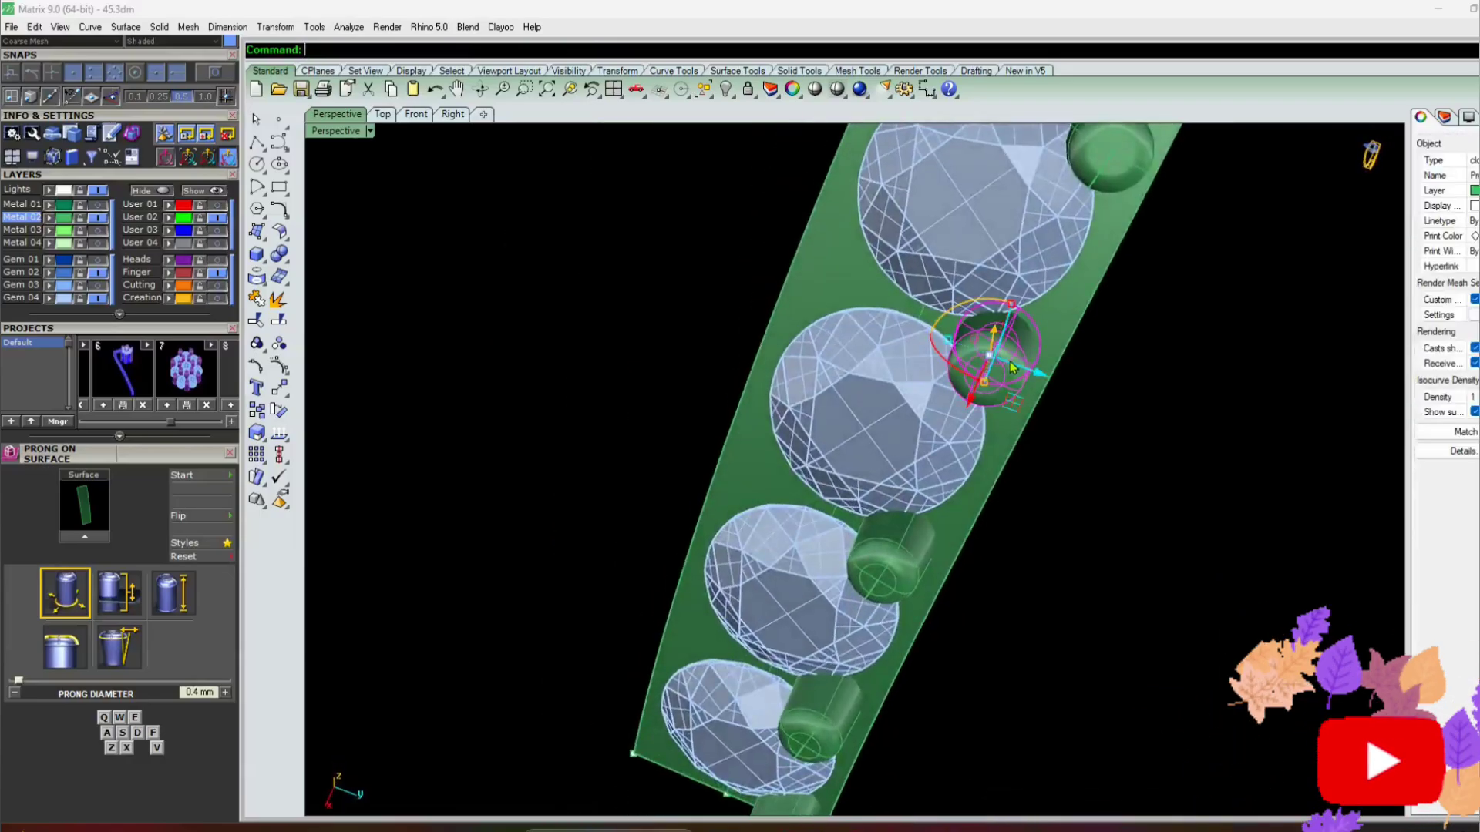
pyautogui.moveTo(946, 471); pyautogui.dragTo(877, 761, button='right')
pyautogui.scroll(4, 950, 344)
pyautogui.scroll(-5, 977, 377)
pyautogui.press('Escape')
# Mirror a copy of the five prongs across the gem surface's lengthwise centre line
pyautogui.click(877, 761)
pyautogui.keyDown('shift'); pyautogui.click(855, 562); pyautogui.keyUp('shift')
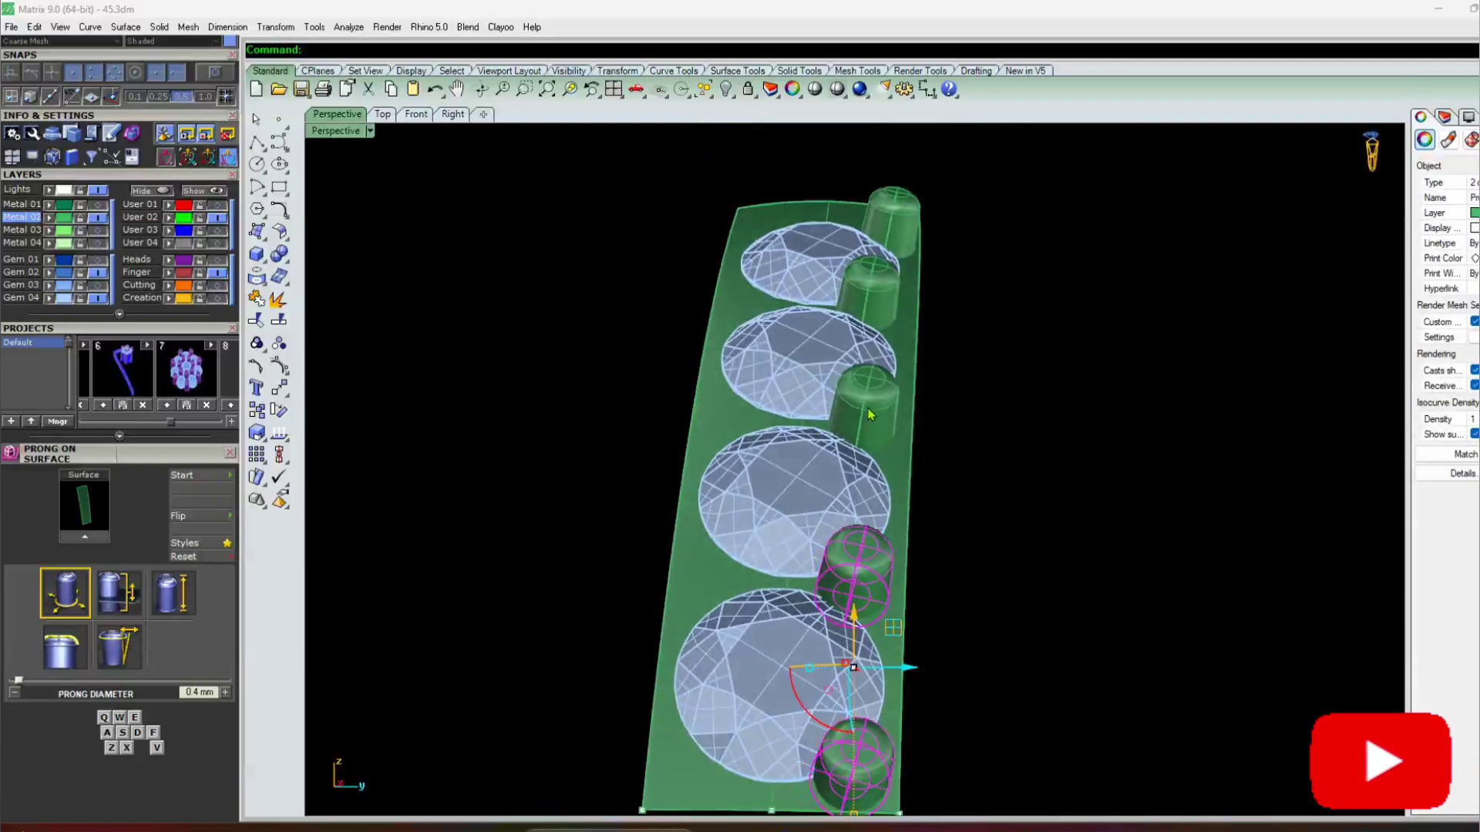
pyautogui.keyDown('shift'); pyautogui.click(867, 393); pyautogui.keyUp('shift')
pyautogui.keyDown('shift'); pyautogui.click(871, 289); pyautogui.keyUp('shift')
pyautogui.keyDown('shift'); pyautogui.click(885, 223); pyautogui.keyUp('shift')
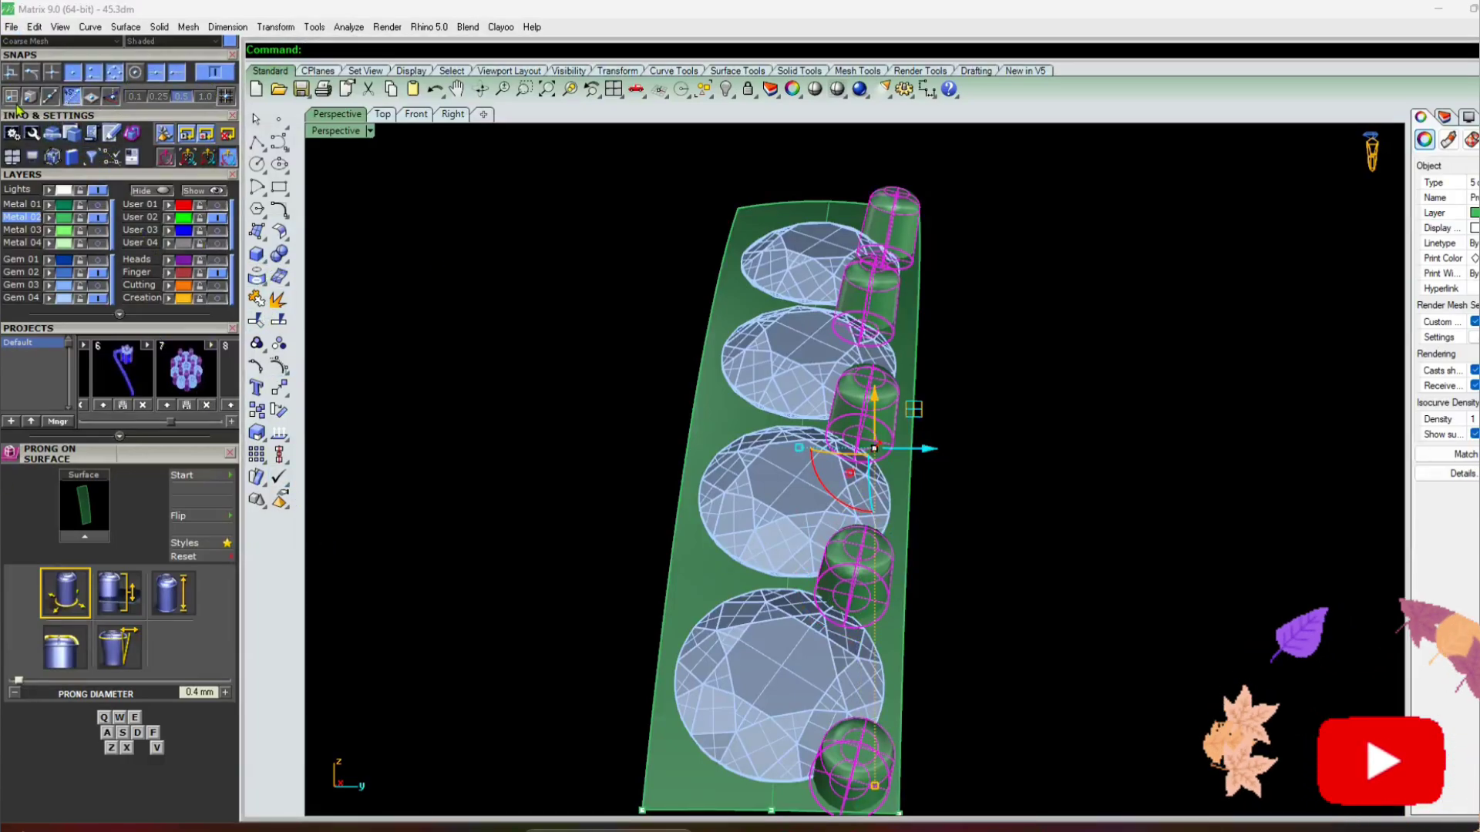
pyautogui.click(280, 391)
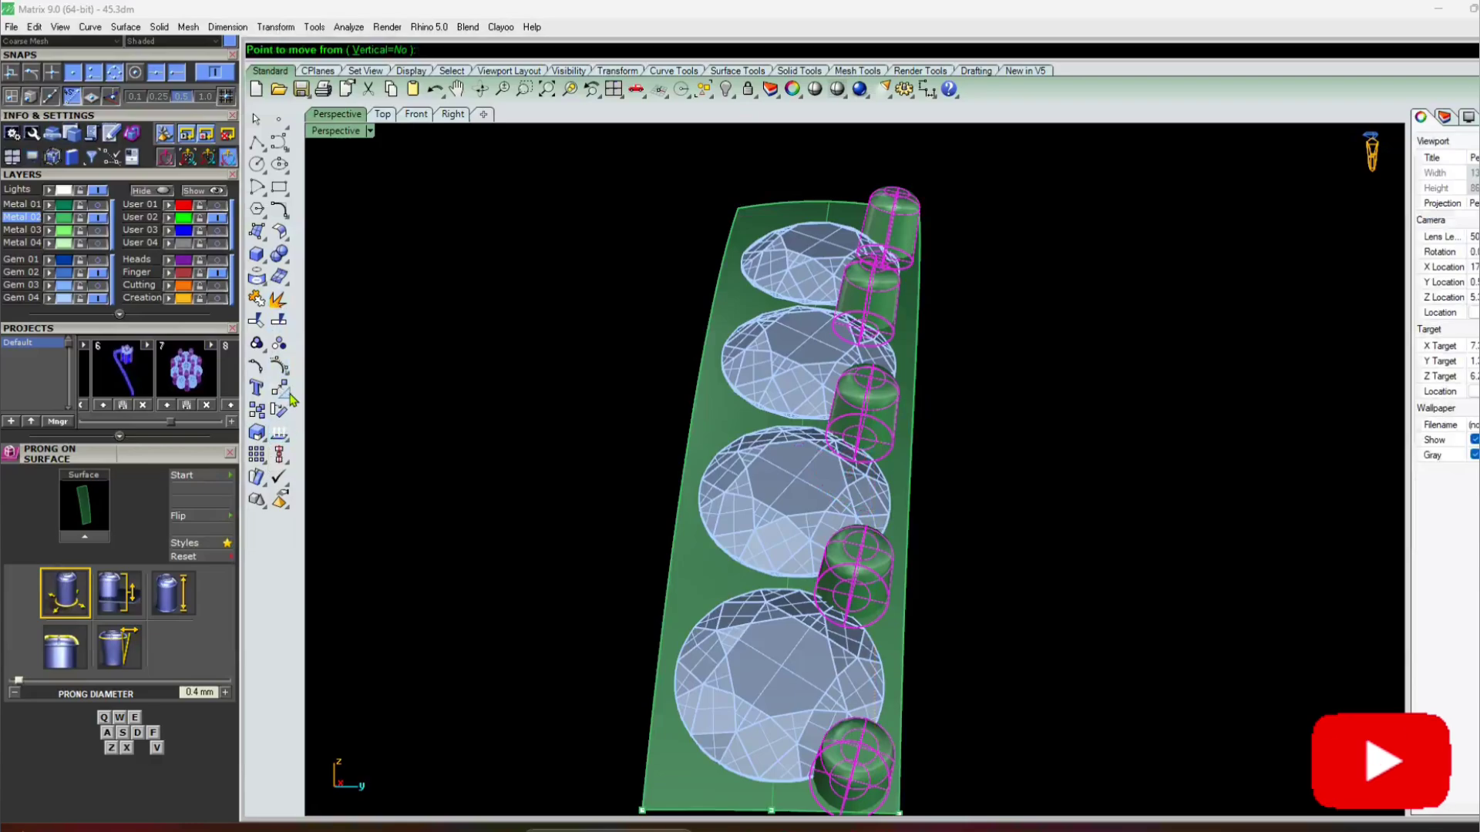
pyautogui.click(293, 398)
pyautogui.click(415, 397)
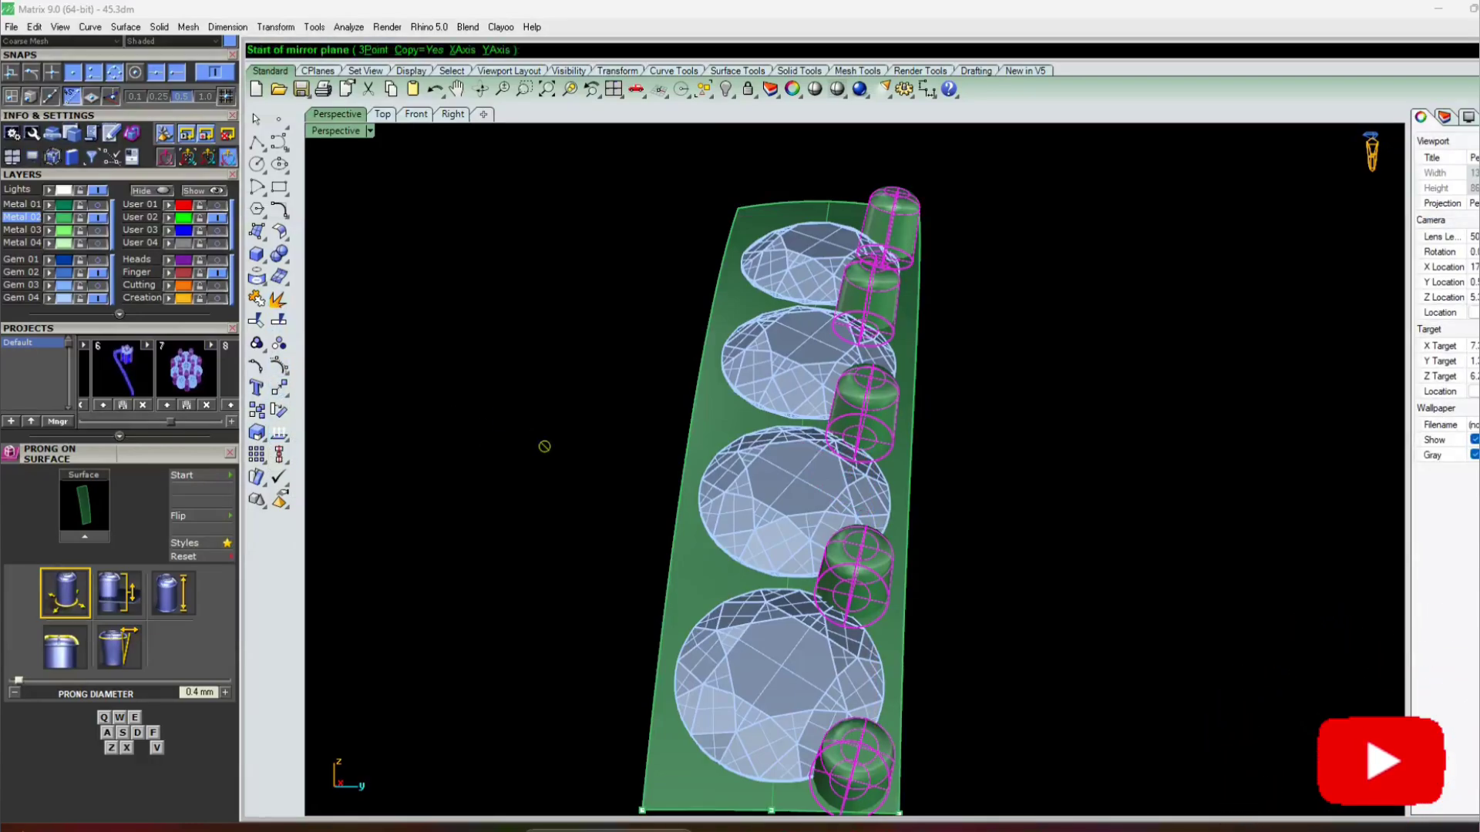
pyautogui.click(784, 595)
pyautogui.scroll(5, 779, 686)
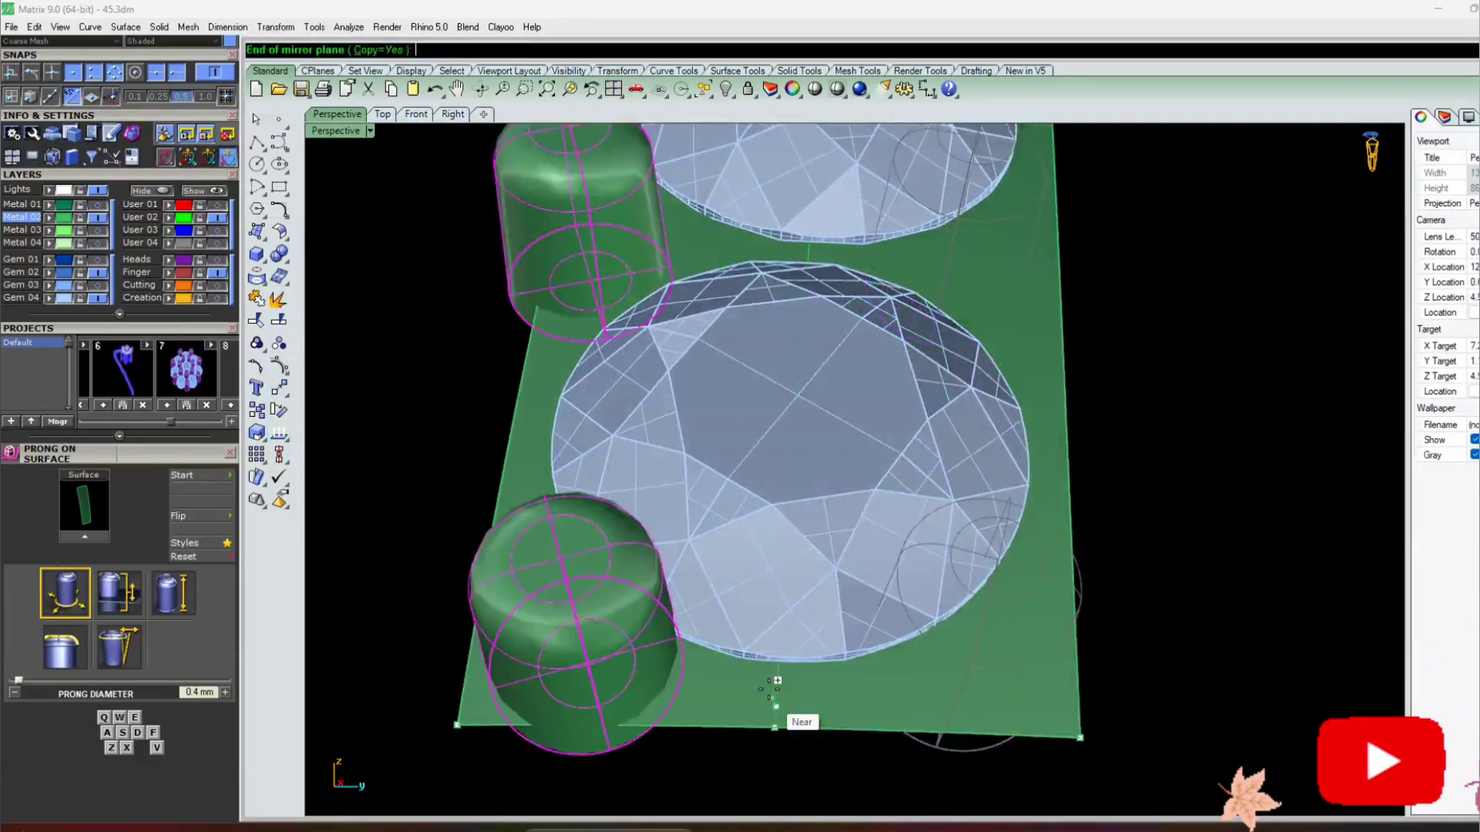
pyautogui.click(768, 686)
pyautogui.scroll(-7, 772, 644)
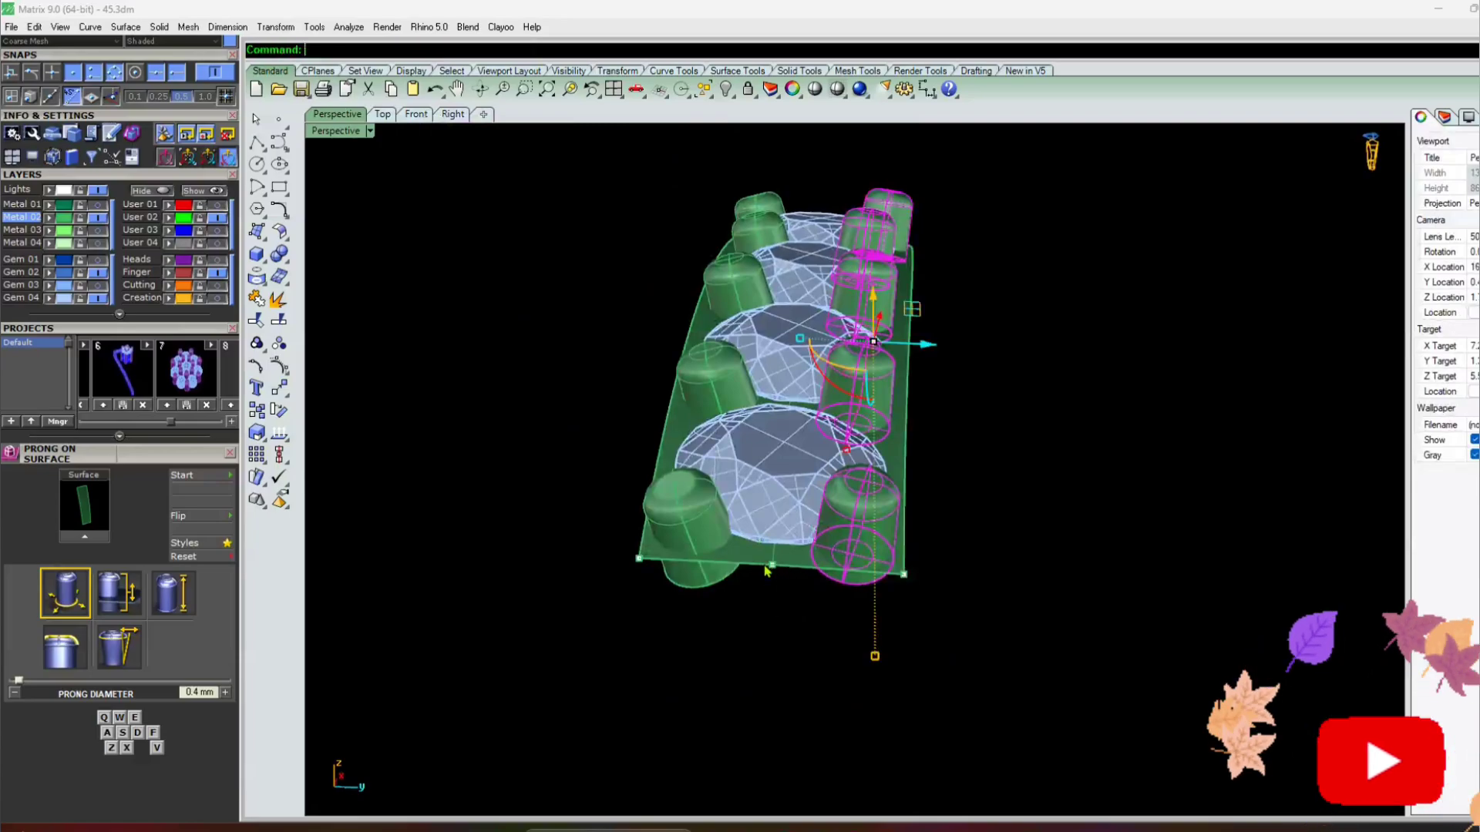
pyautogui.press('Escape')
# Hide the ring's rope and band metal, leaving only the gem-set surface on display
pyautogui.moveTo(769, 575); pyautogui.dragTo(833, 470, button='right')
pyautogui.scroll(-7, 753, 491)
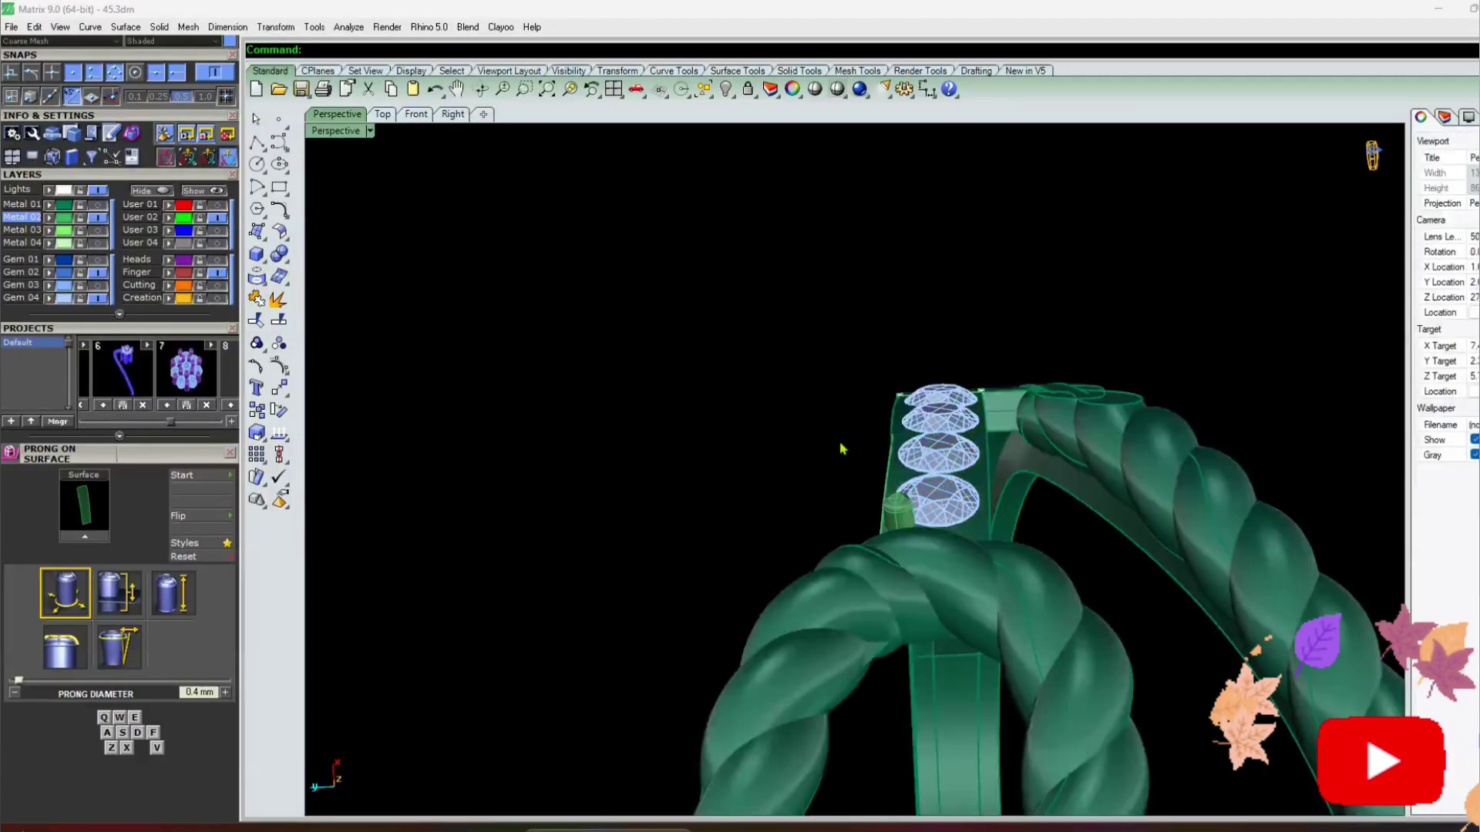
pyautogui.moveTo(842, 446)
pyautogui.mouseDown(button='right')
pyautogui.moveTo(966, 498)
pyautogui.moveTo(770, 463)
pyautogui.mouseUp(button='right')
pyautogui.click(128, 189)
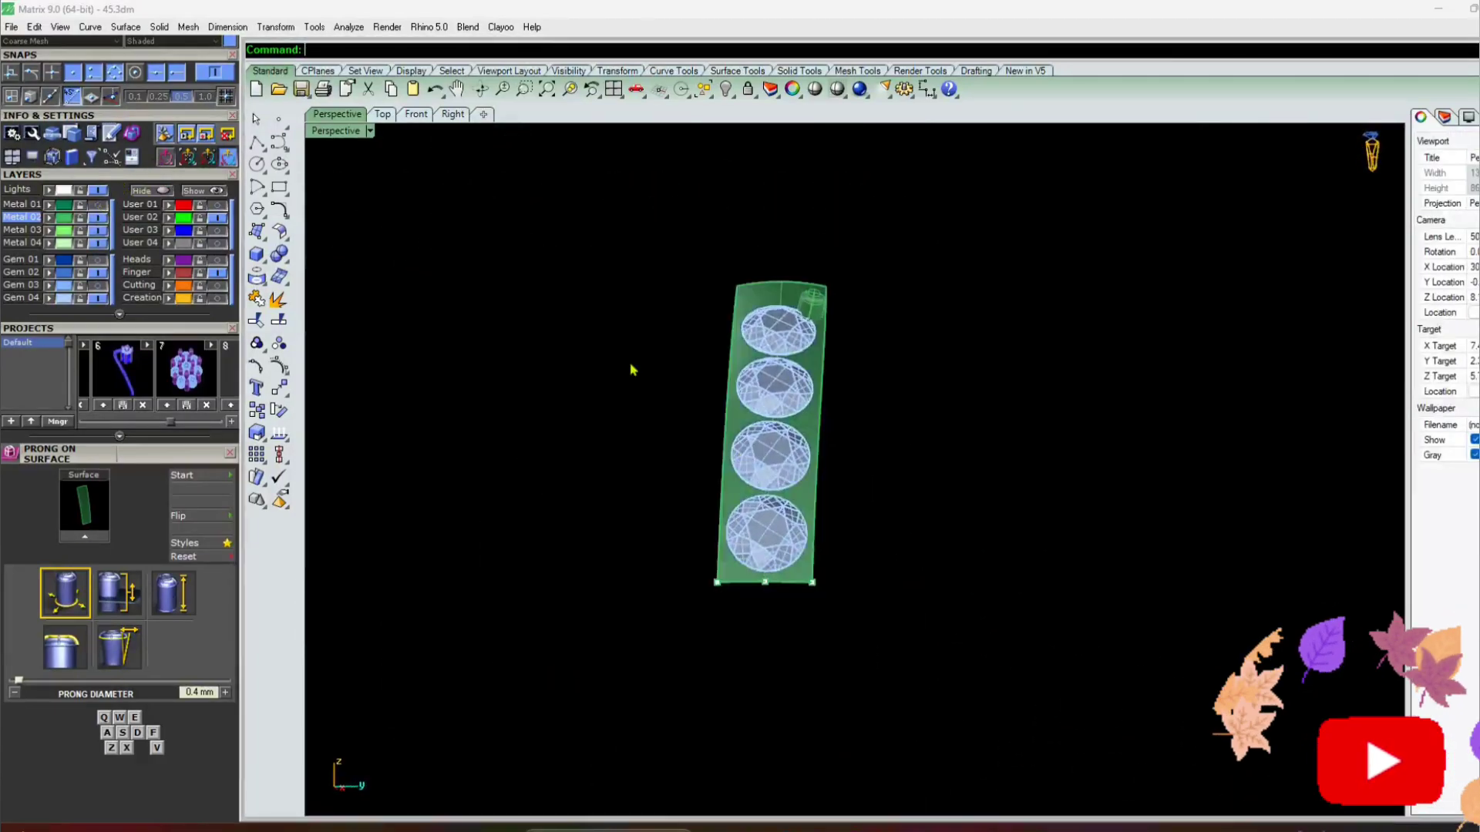
# Start Prong Adder on all four gems and match its prong style from the existing prong
pyautogui.click(765, 528)
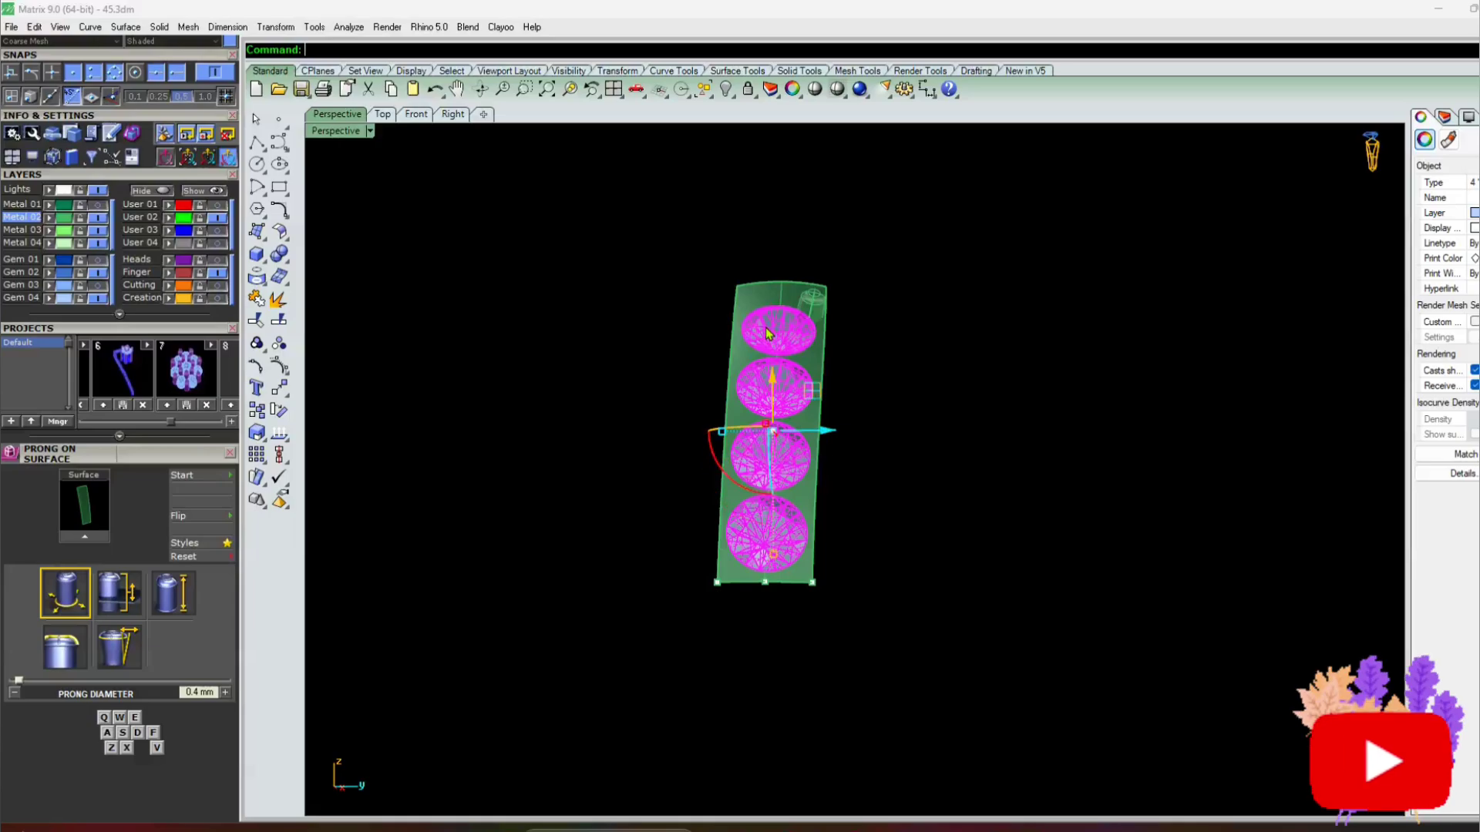
pyautogui.press('F6')
pyautogui.click(794, 377)
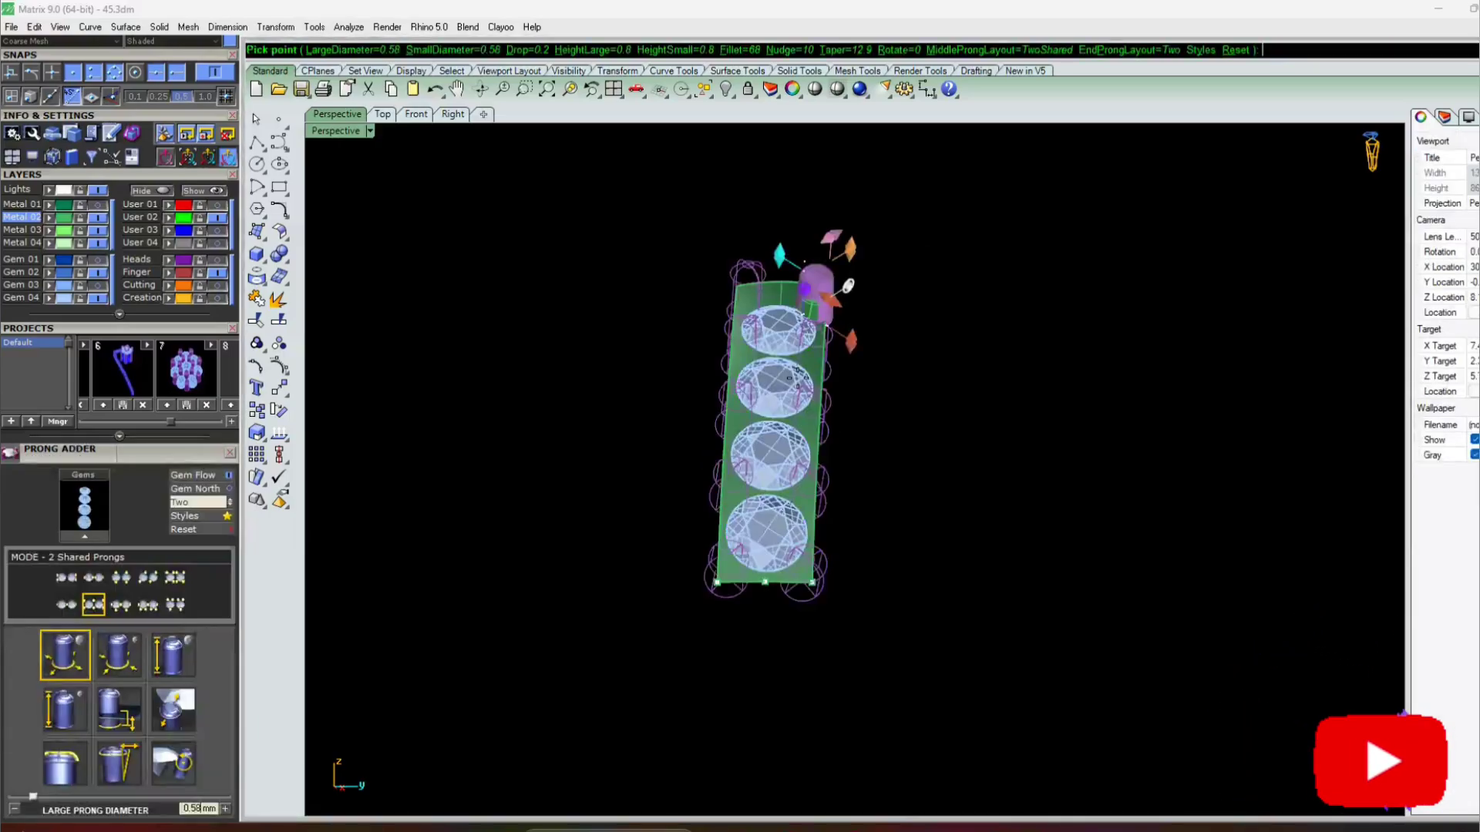
pyautogui.click(185, 516)
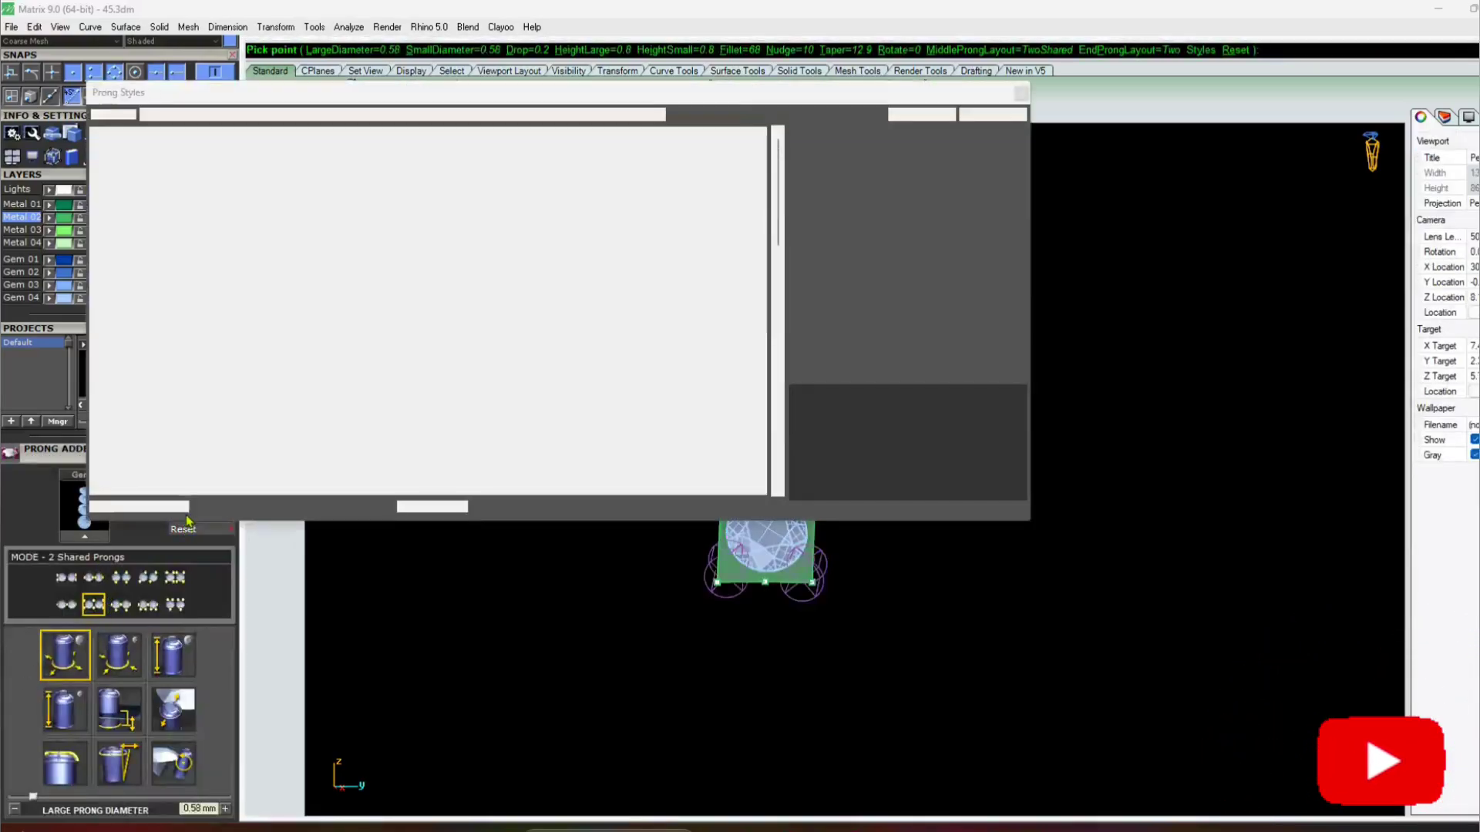
pyautogui.click(129, 509)
pyautogui.scroll(3, 843, 256)
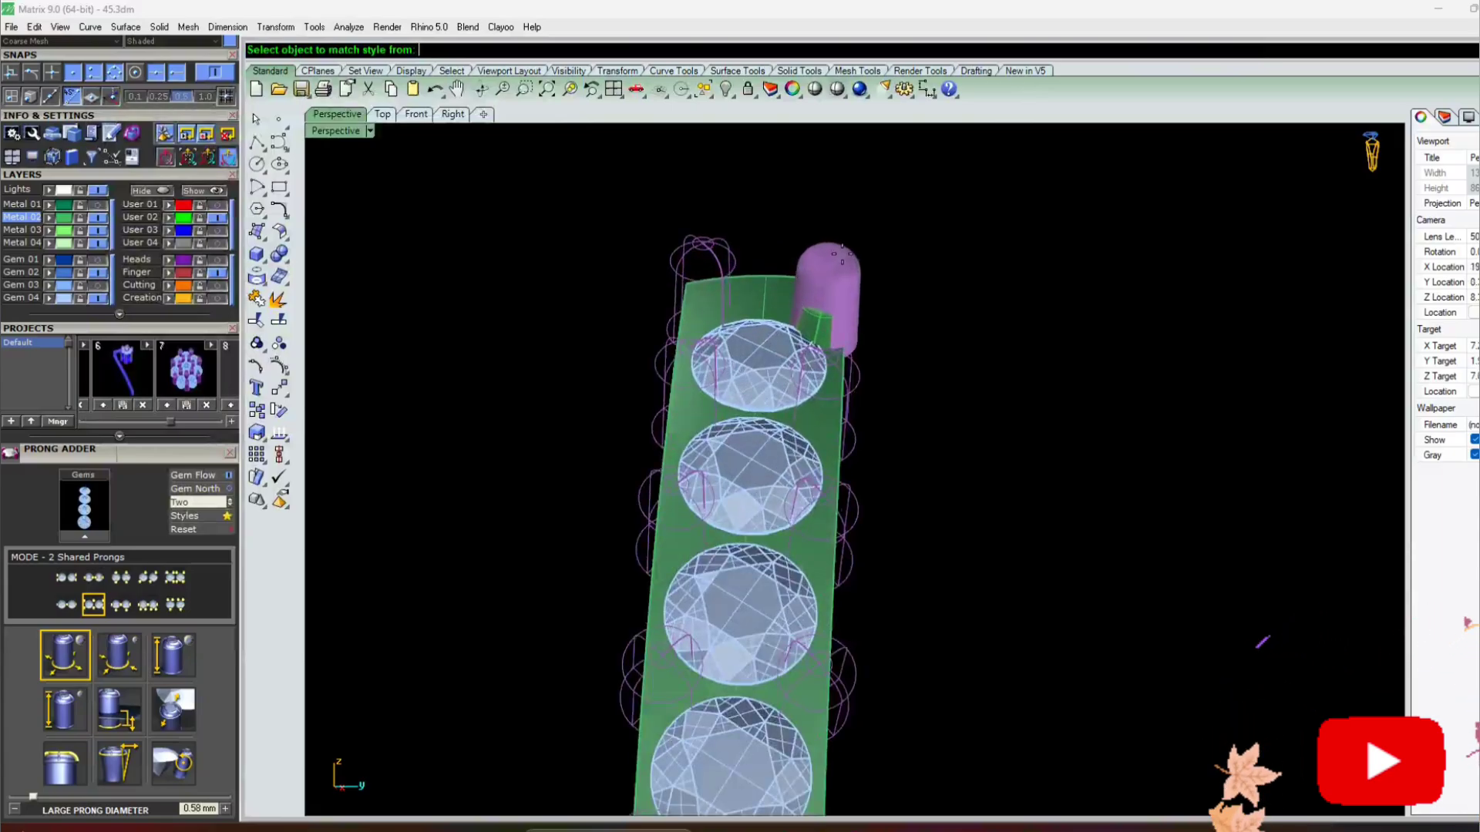
pyautogui.moveTo(835, 268); pyautogui.dragTo(804, 364, button='right')
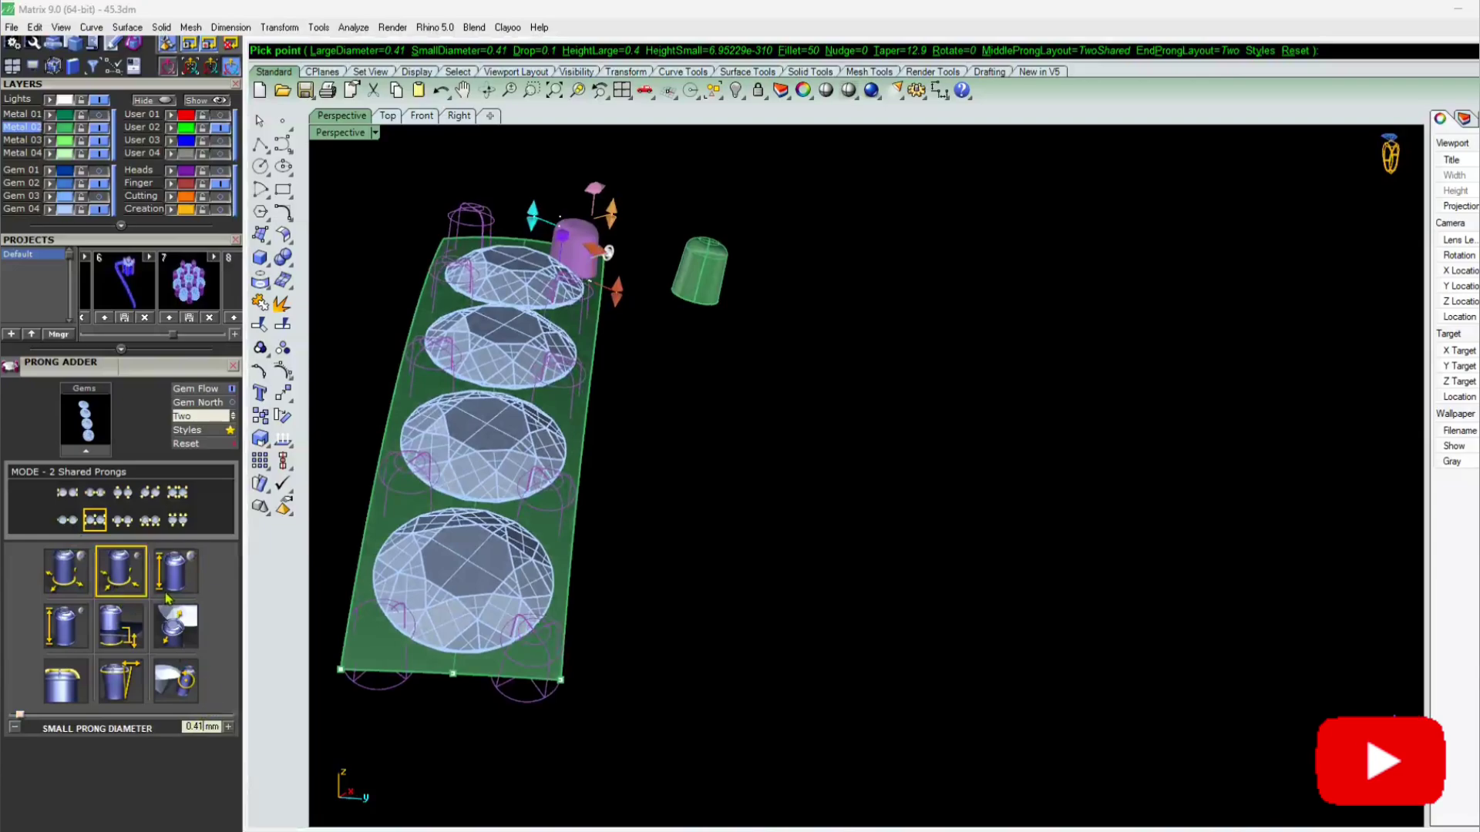
# Set the shared prongs' small height to 0.4 mm, fillet to 51% and taper to 18%
pyautogui.moveTo(523, 532); pyautogui.dragTo(494, 479, button='right')
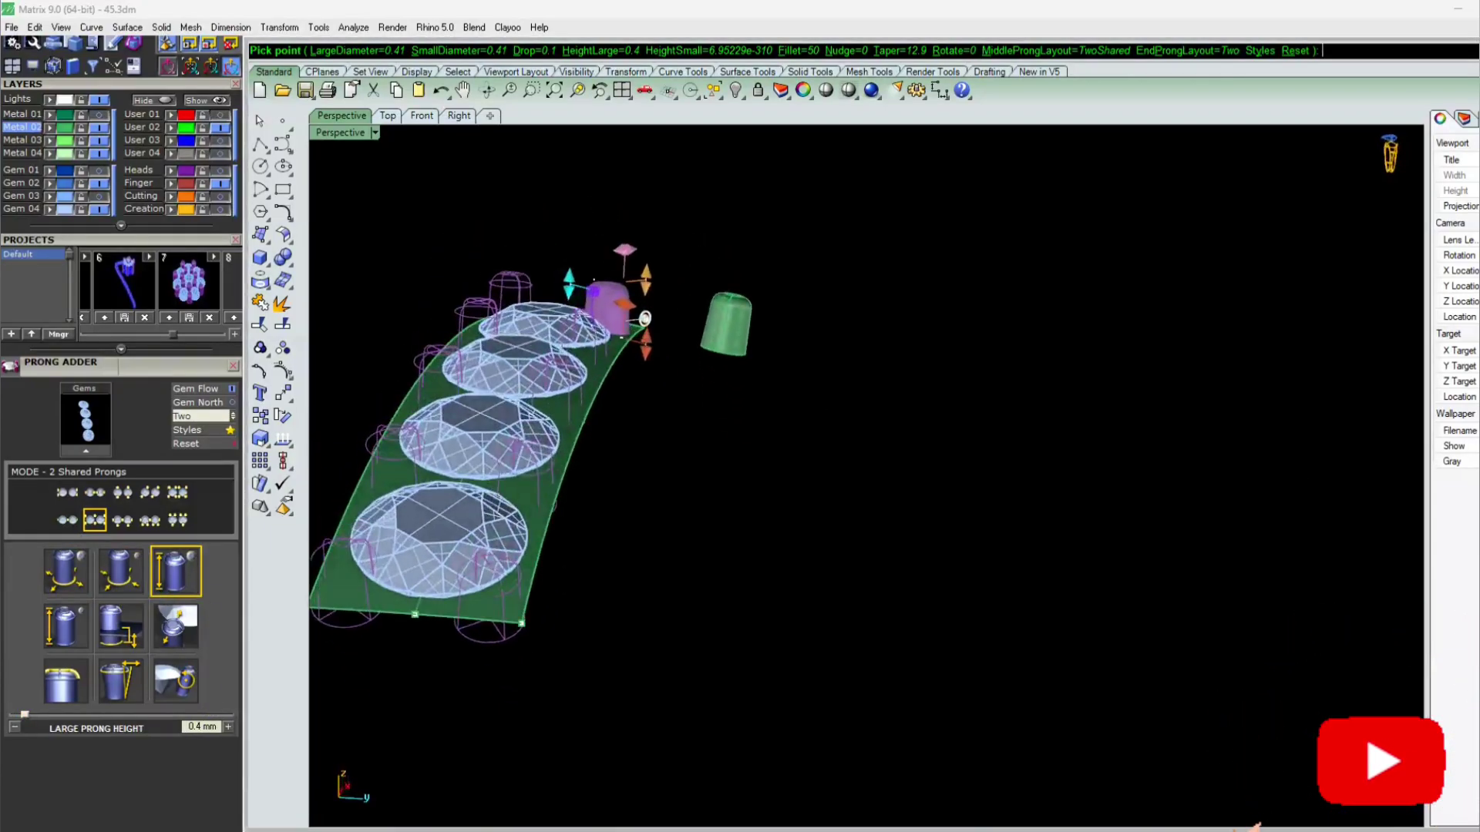
pyautogui.click(228, 728)
pyautogui.moveTo(363, 685); pyautogui.dragTo(341, 741, button='right')
pyautogui.click(120, 627)
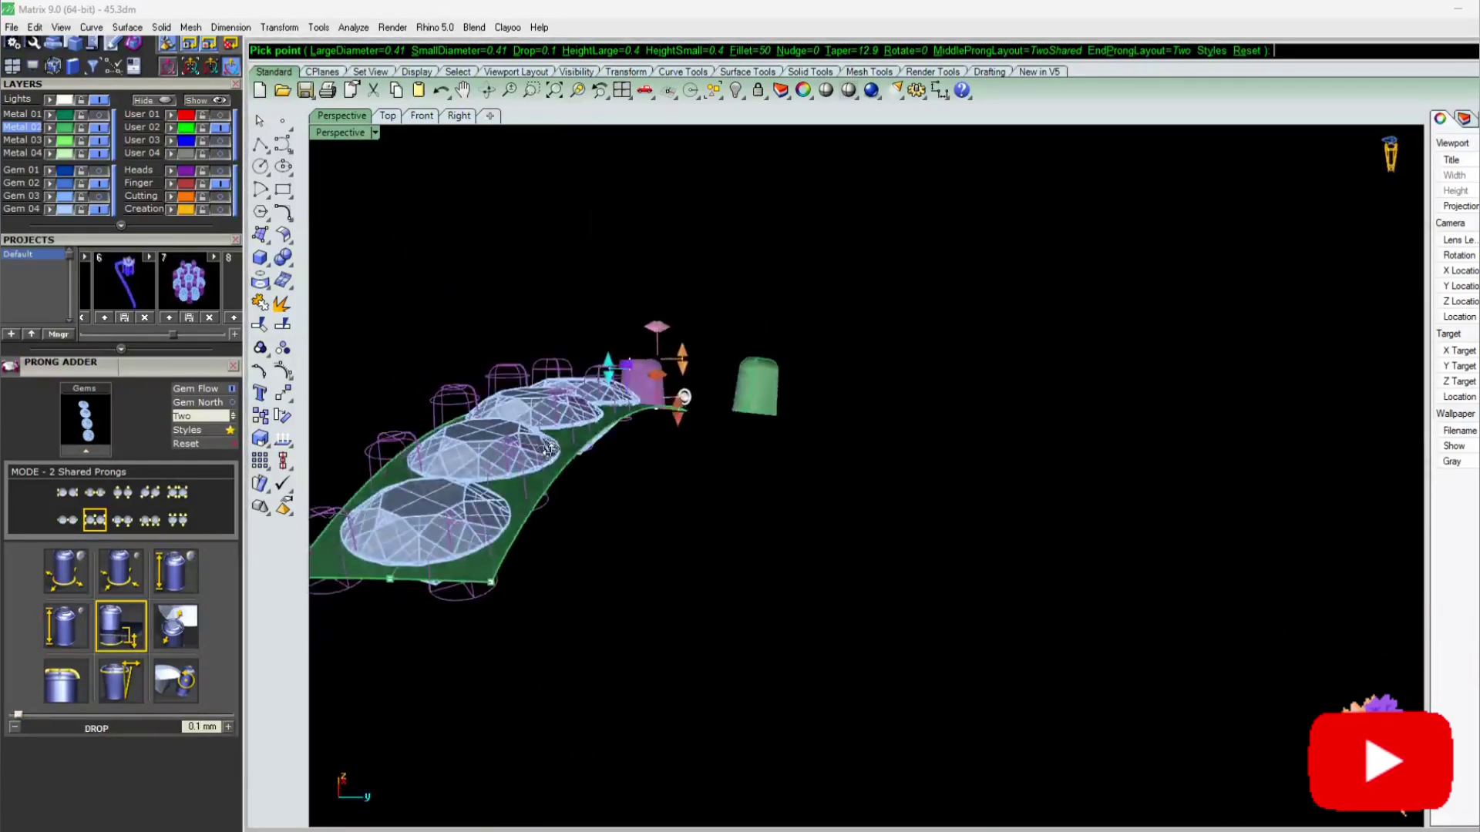
pyautogui.click(185, 639)
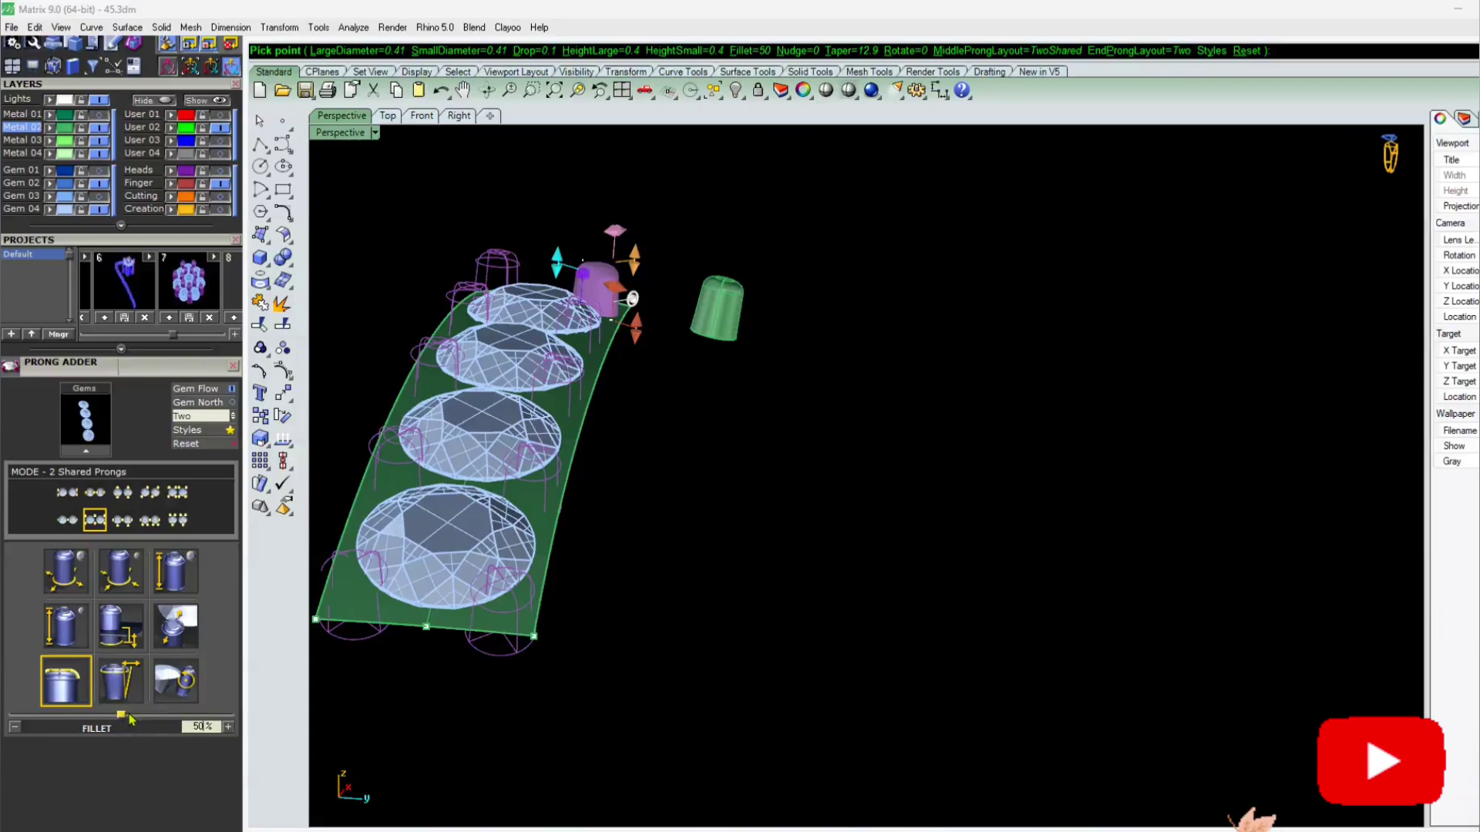
pyautogui.moveTo(167, 717); pyautogui.dragTo(123, 706)
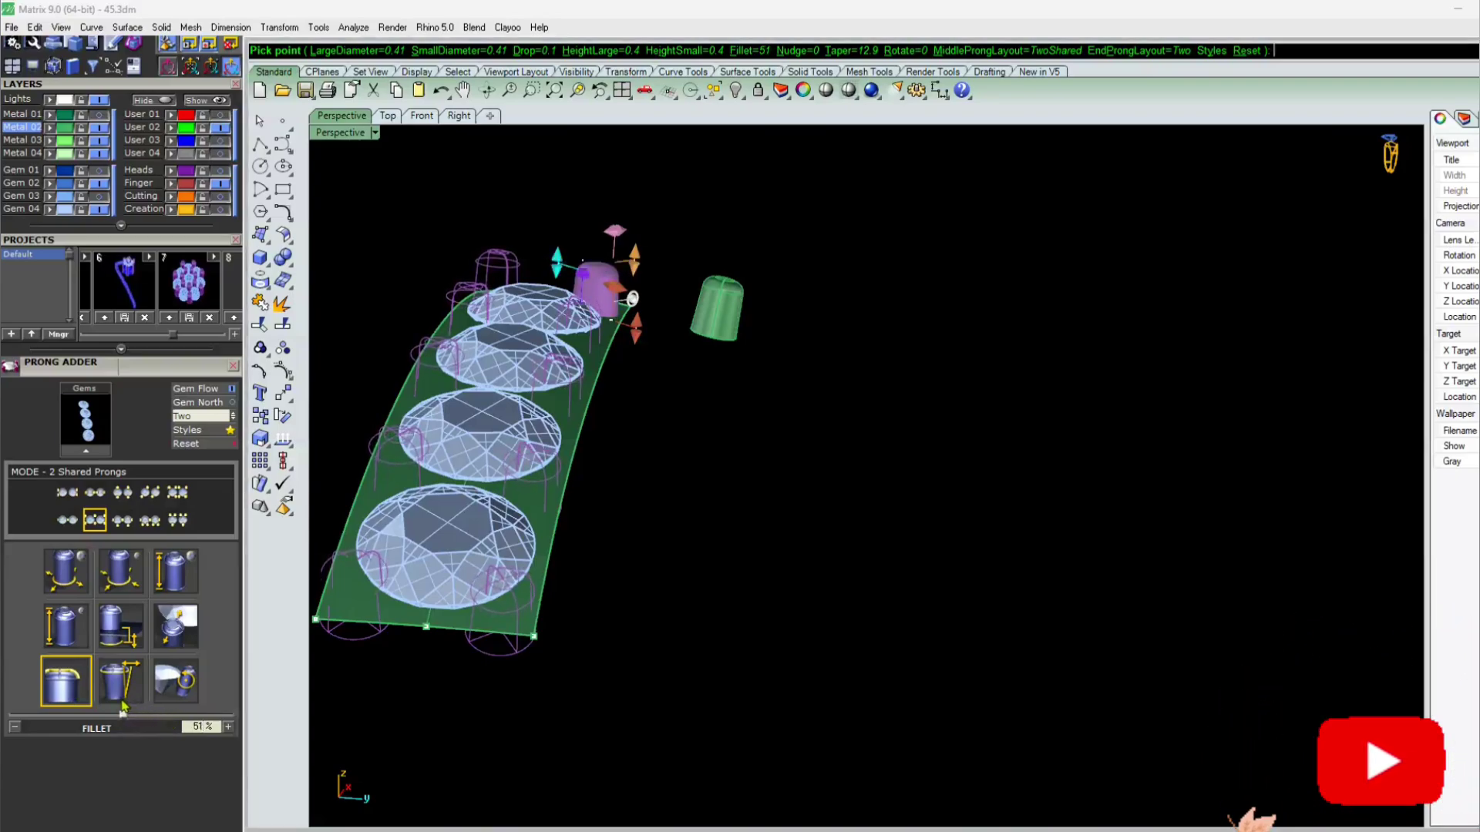
pyautogui.click(229, 727)
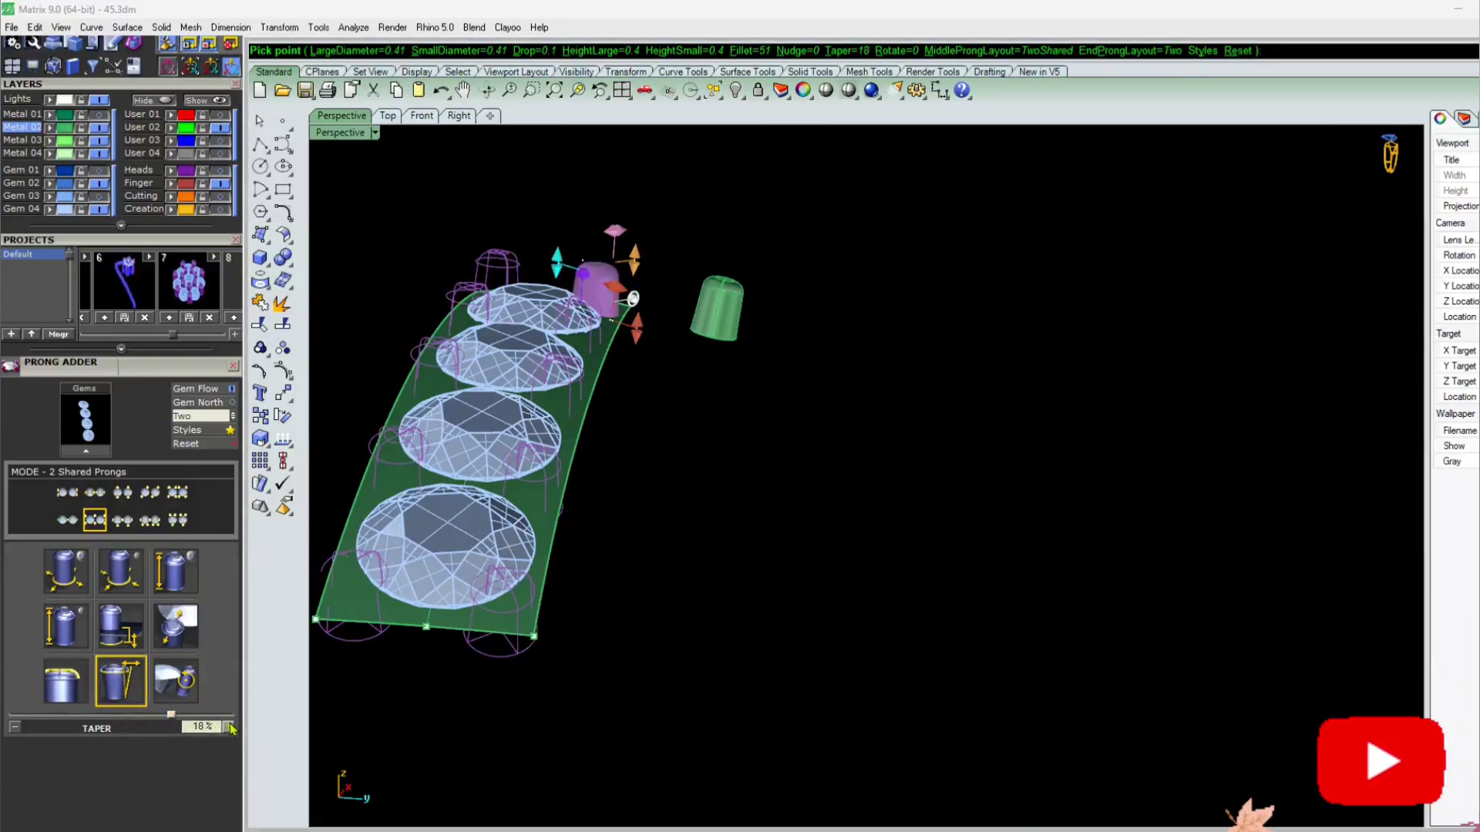
# Try rotating the previewed prongs by 5° and return the rotation to 0°
pyautogui.click(14, 727)
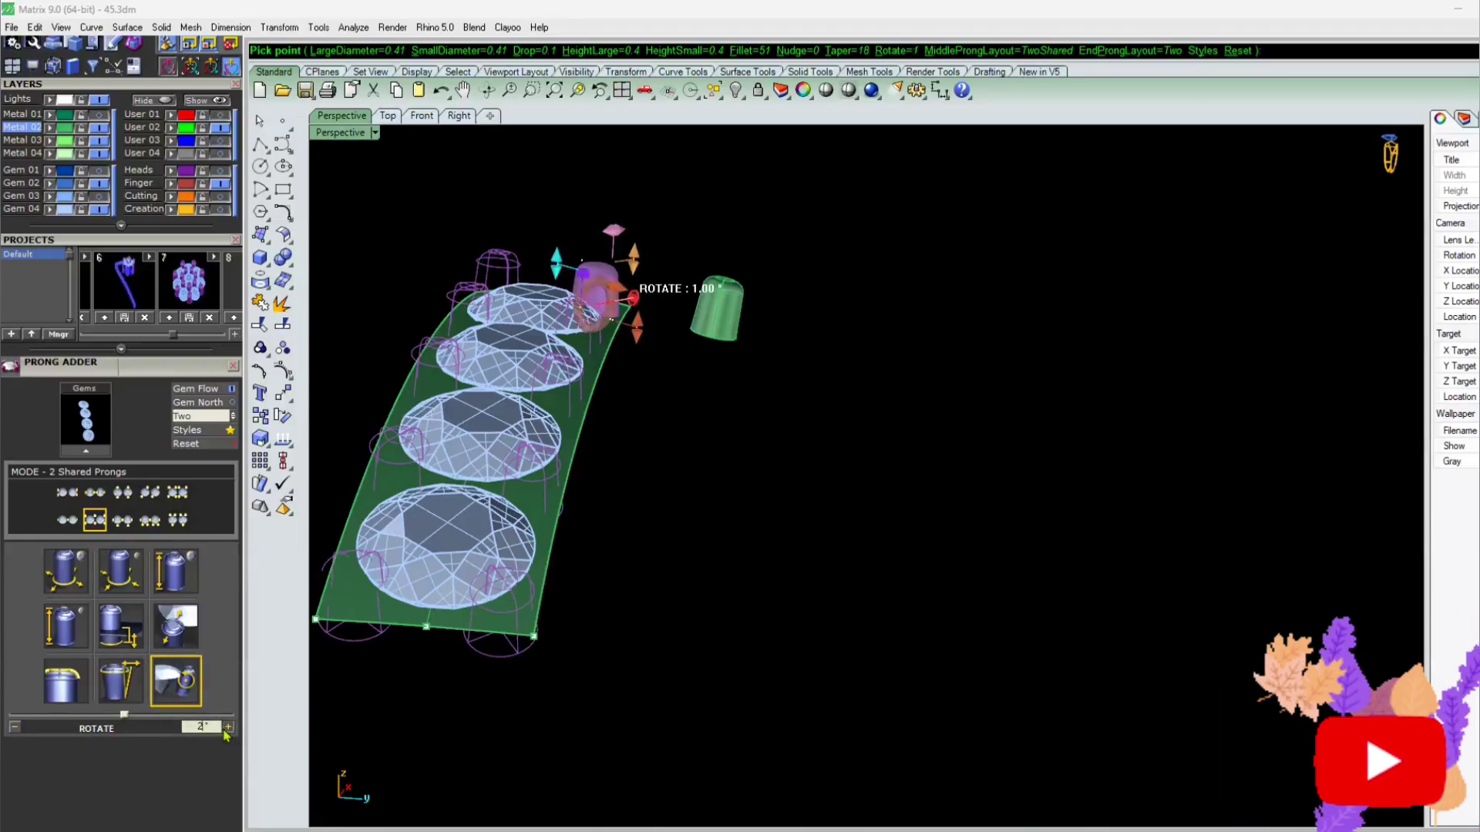
pyautogui.click(226, 731)
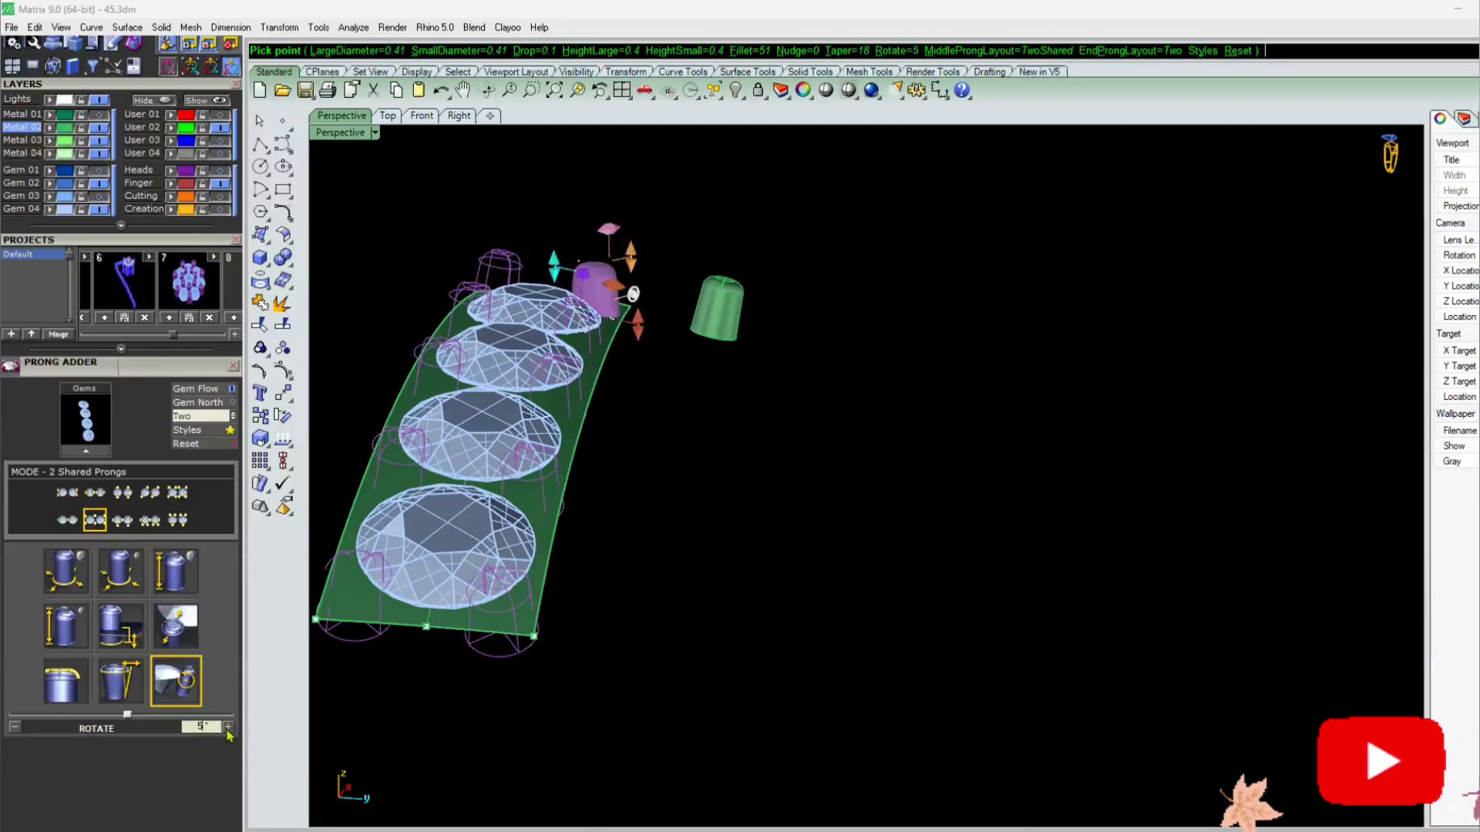
pyautogui.doubleClick(228, 726)
pyautogui.moveTo(658, 513); pyautogui.dragTo(658, 521, button='right')
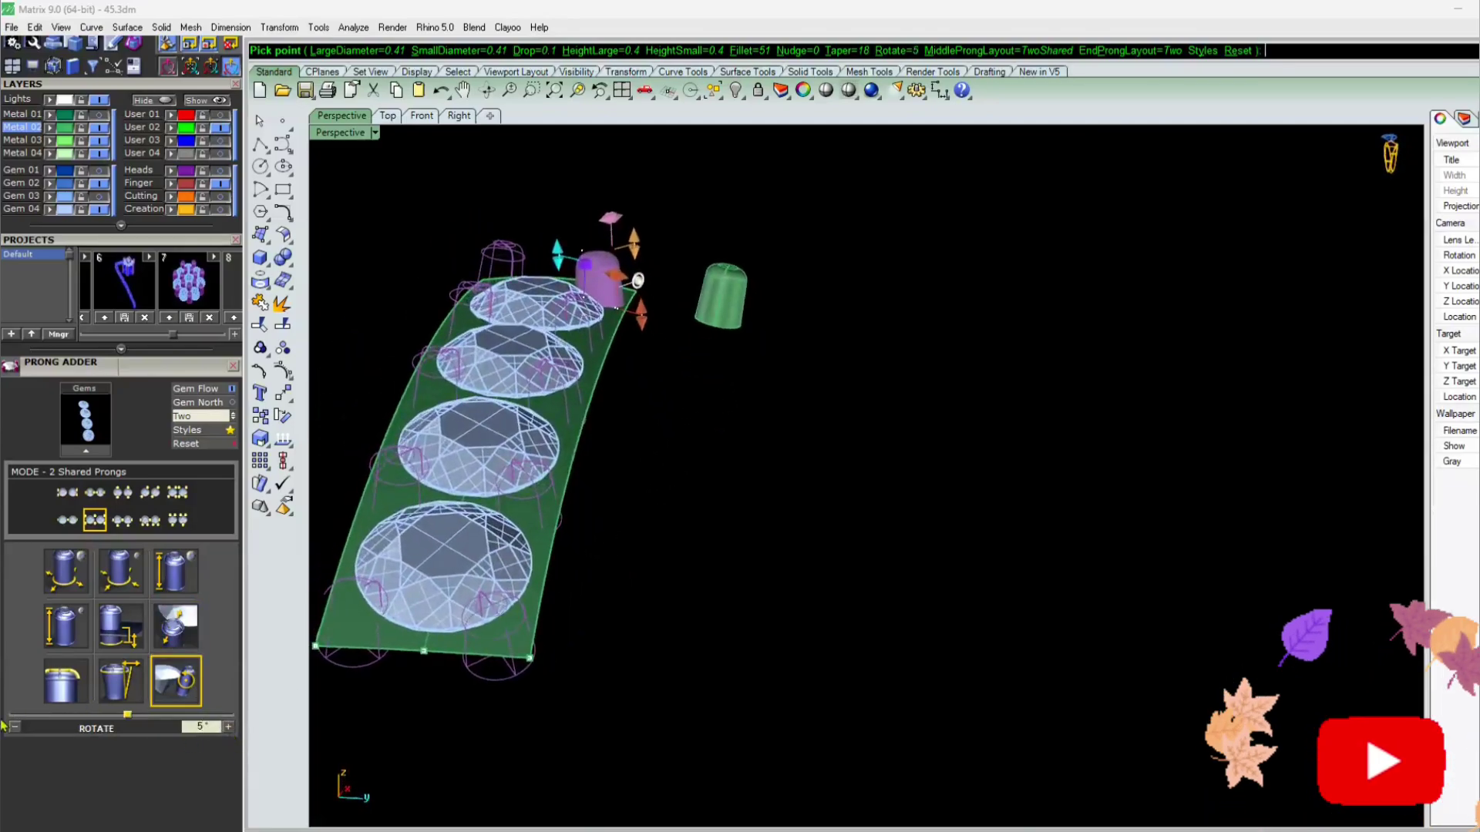
pyautogui.tripleClick(14, 728)
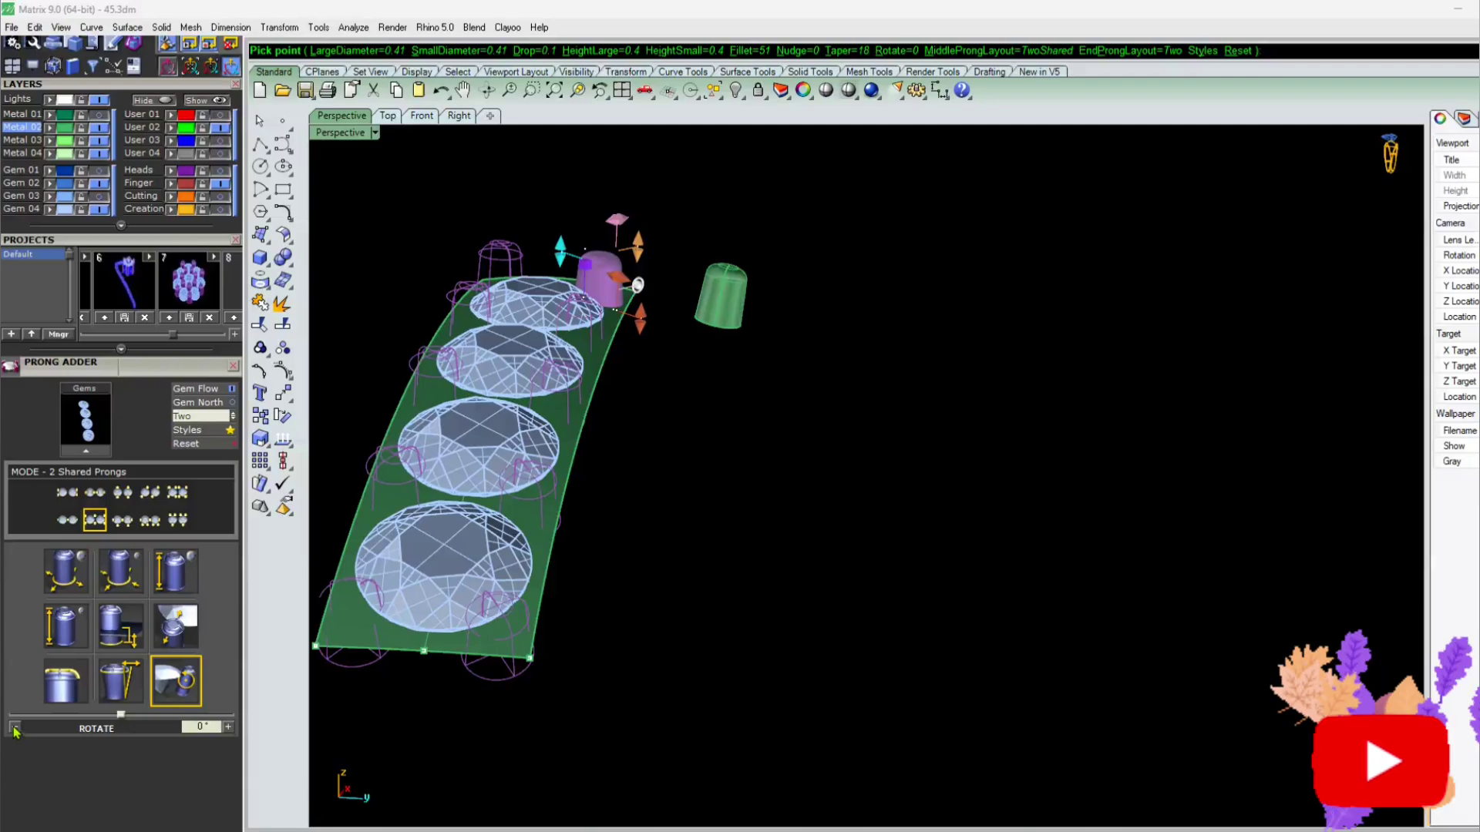
# Create the shared prongs along both sides of the gems, inspect them and delete the set
pyautogui.rightClick(610, 564)
pyautogui.moveTo(574, 534); pyautogui.dragTo(615, 679, button='right')
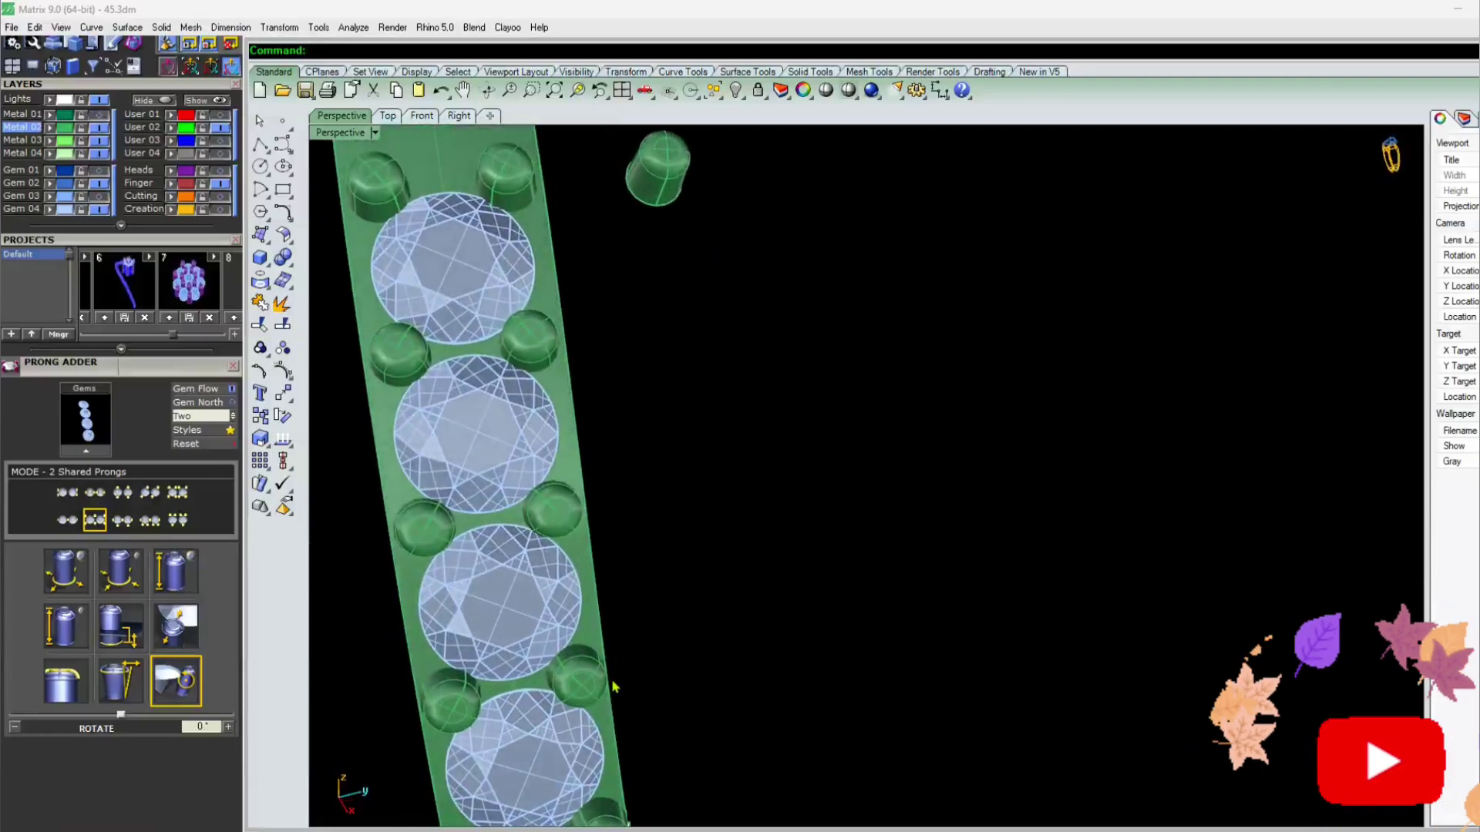
pyautogui.moveTo(429, 450); pyautogui.dragTo(576, 446, button='right')
pyautogui.click(575, 451)
pyautogui.press('Delete')
# Load the four gems into Prong Adder again and set the shared prongs' nudge to 18%
pyautogui.click(489, 622)
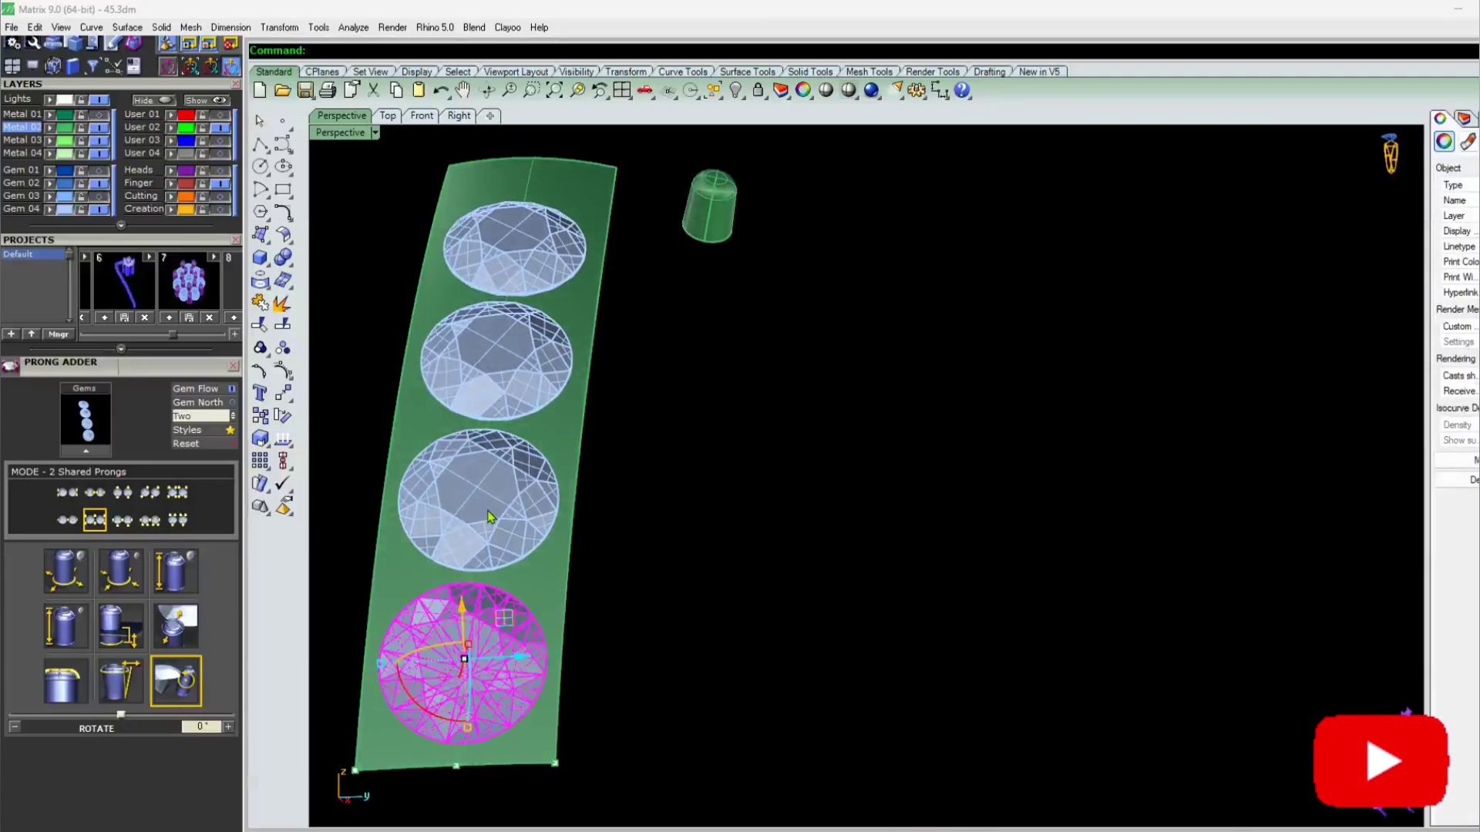
pyautogui.keyDown('shift'); pyautogui.click(492, 516); pyautogui.keyUp('shift')
pyautogui.keyDown('shift'); pyautogui.click(507, 395); pyautogui.keyUp('shift')
pyautogui.keyDown('shift'); pyautogui.click(521, 284); pyautogui.keyUp('shift')
pyautogui.click(66, 571)
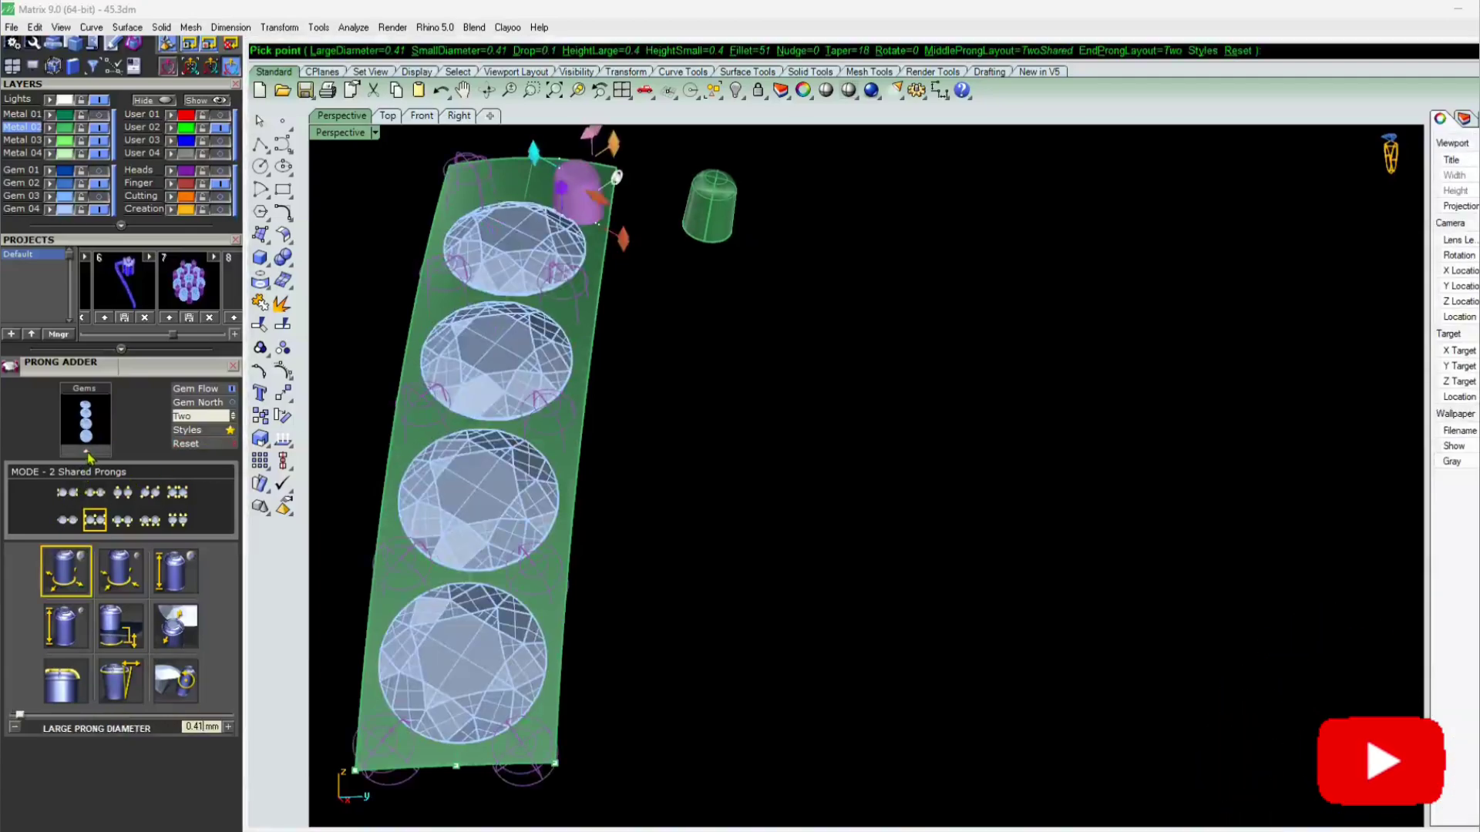
pyautogui.moveTo(493, 370); pyautogui.dragTo(524, 519, button='right')
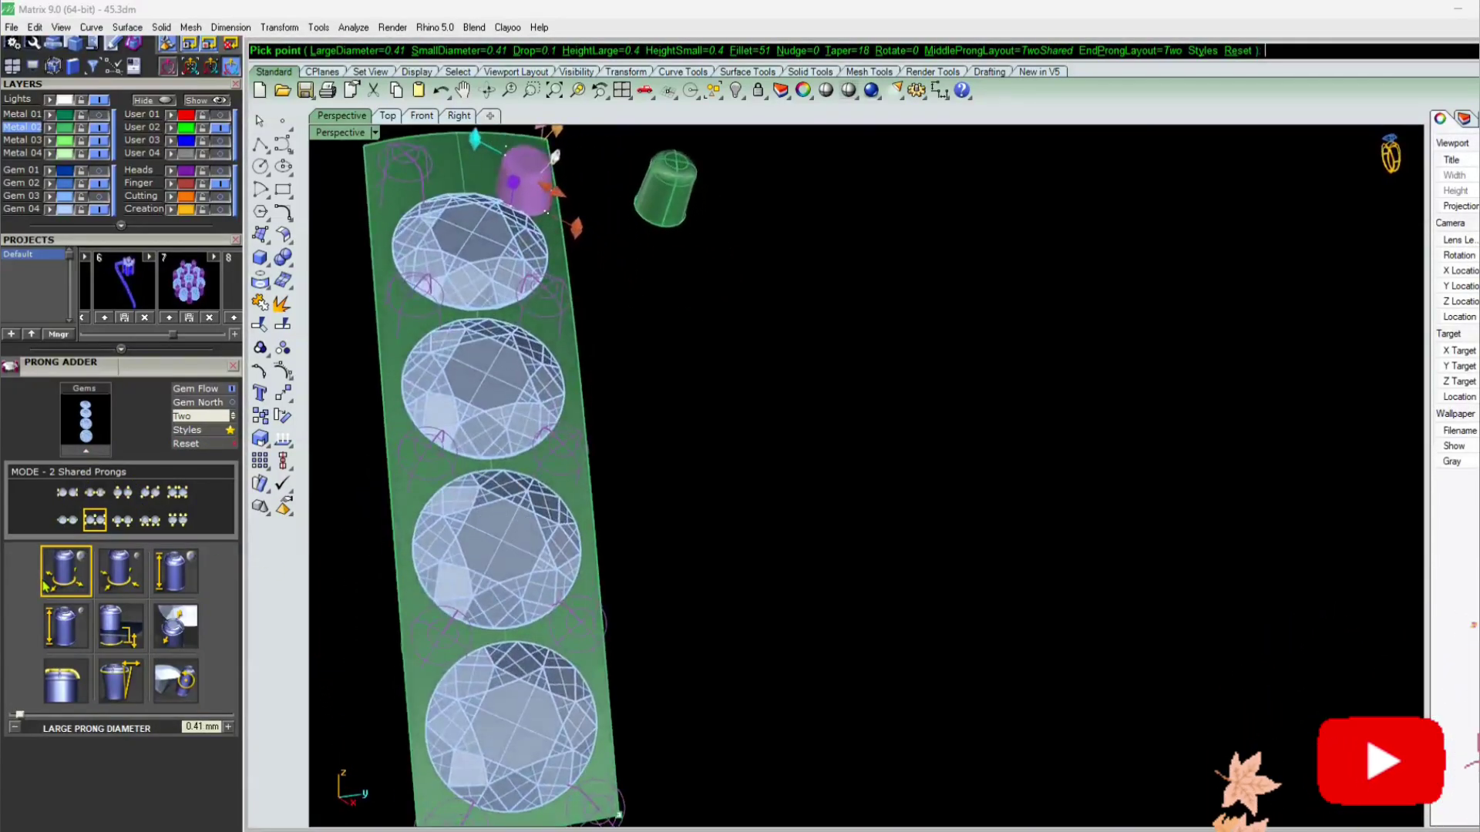
pyautogui.click(68, 688)
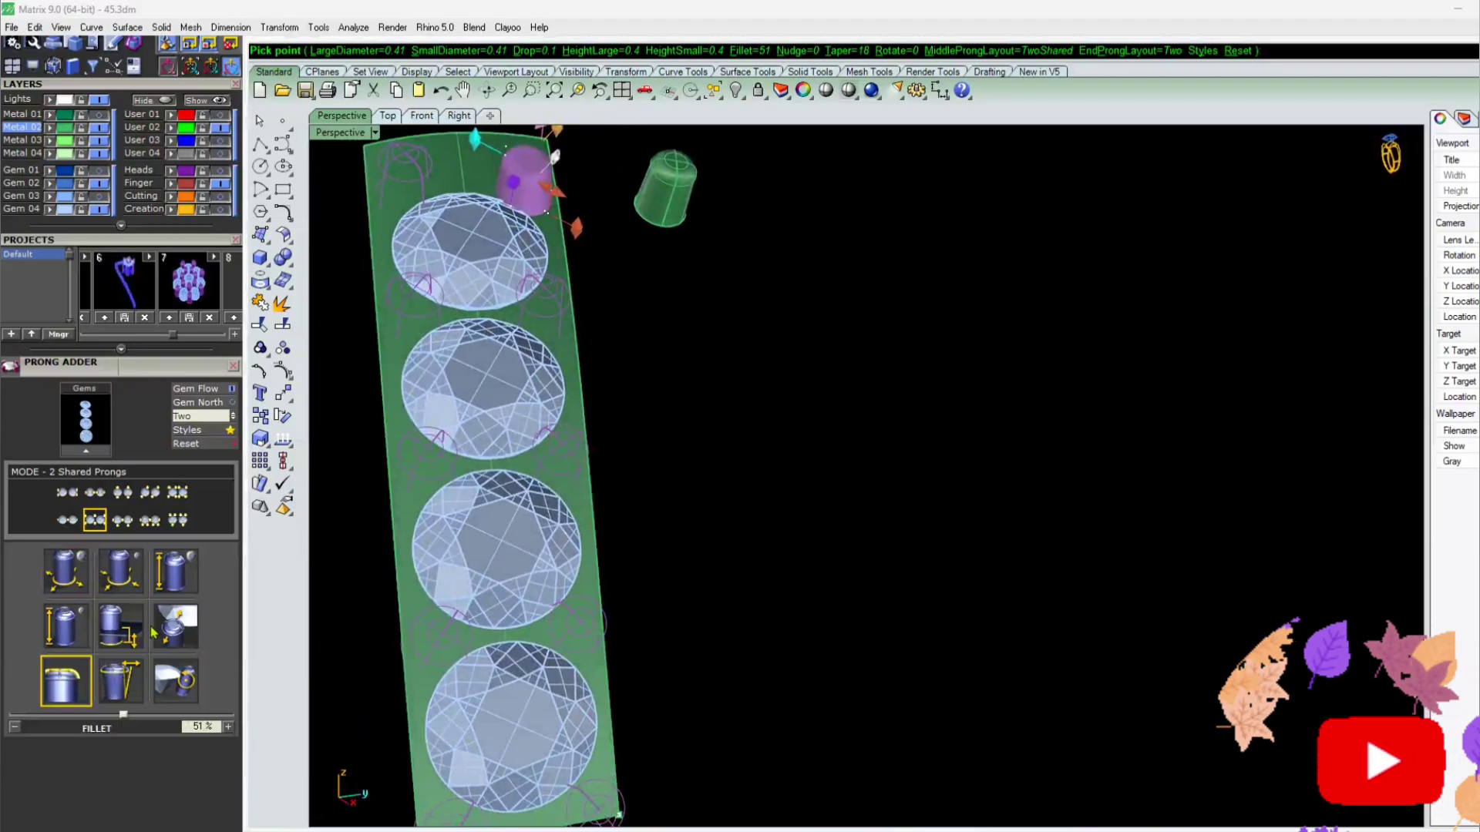
pyautogui.click(172, 646)
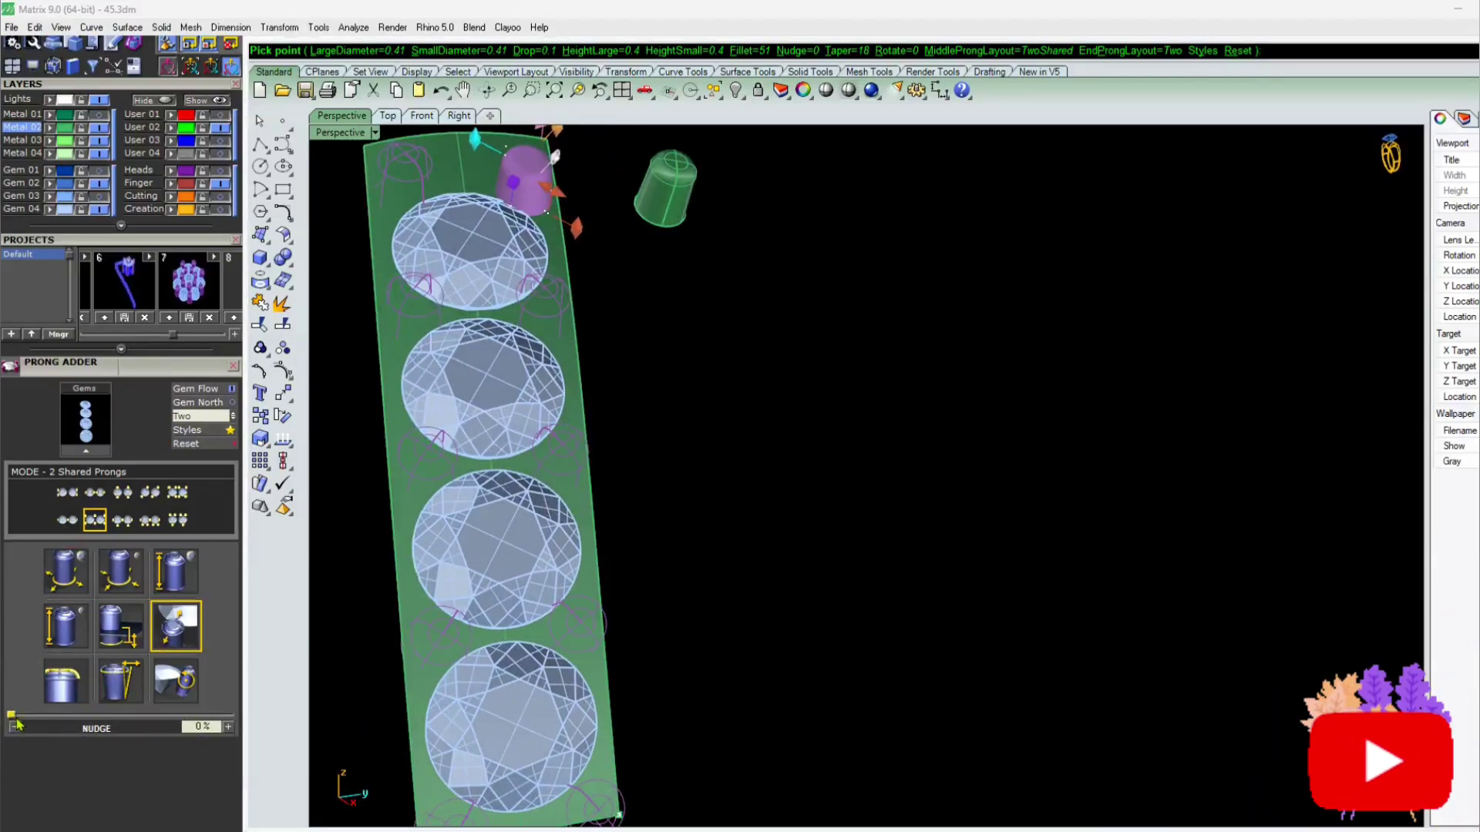
pyautogui.moveTo(12, 716); pyautogui.dragTo(51, 716)
# Create the prongs with the 18% nudge, inspect them from an angle and delete the set
pyautogui.moveTo(479, 569); pyautogui.dragTo(447, 540, button='right')
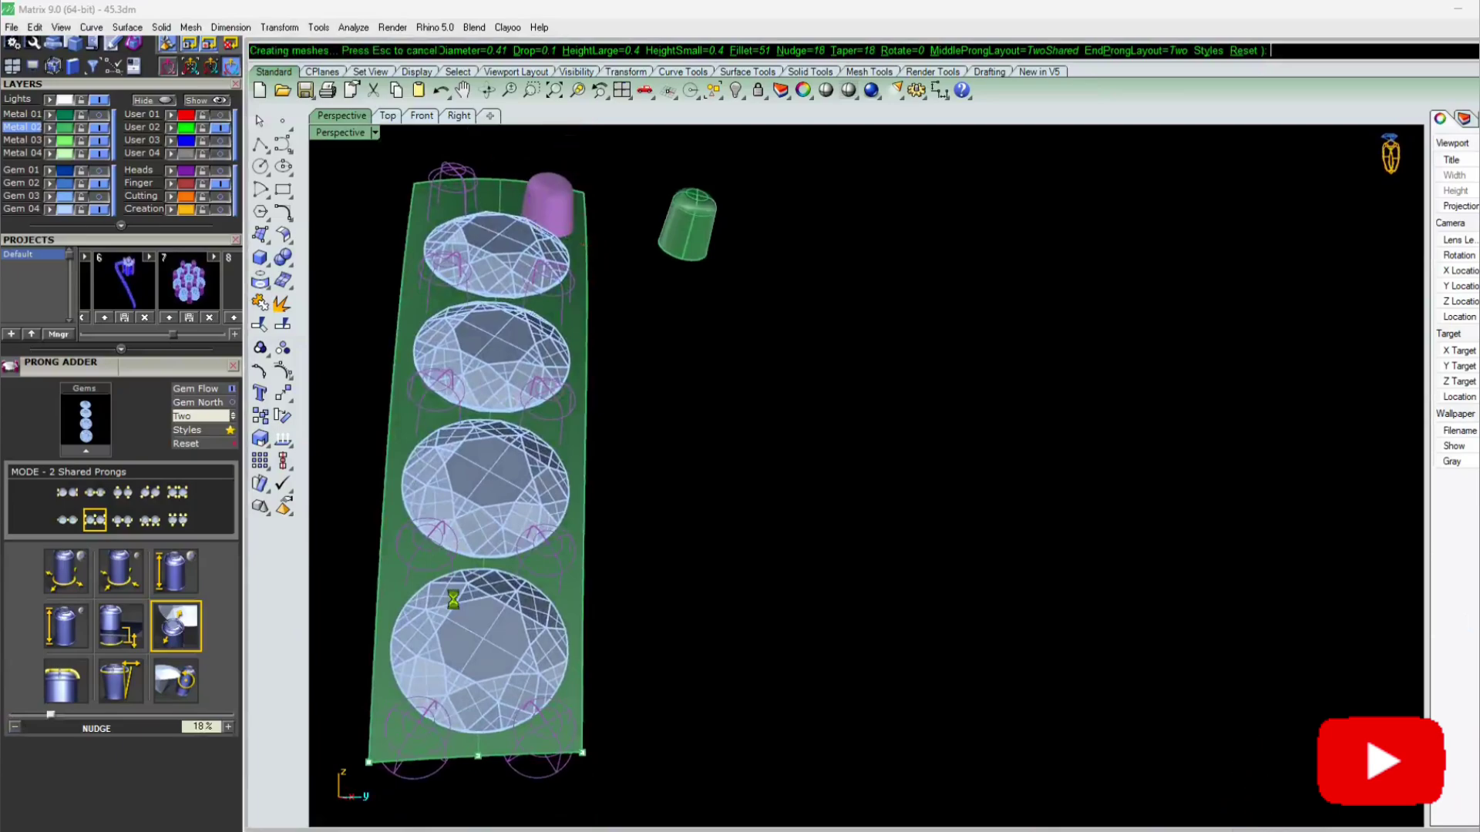
pyautogui.moveTo(453, 600); pyautogui.dragTo(501, 555, button='right')
pyautogui.click(529, 520)
pyautogui.press('Delete')
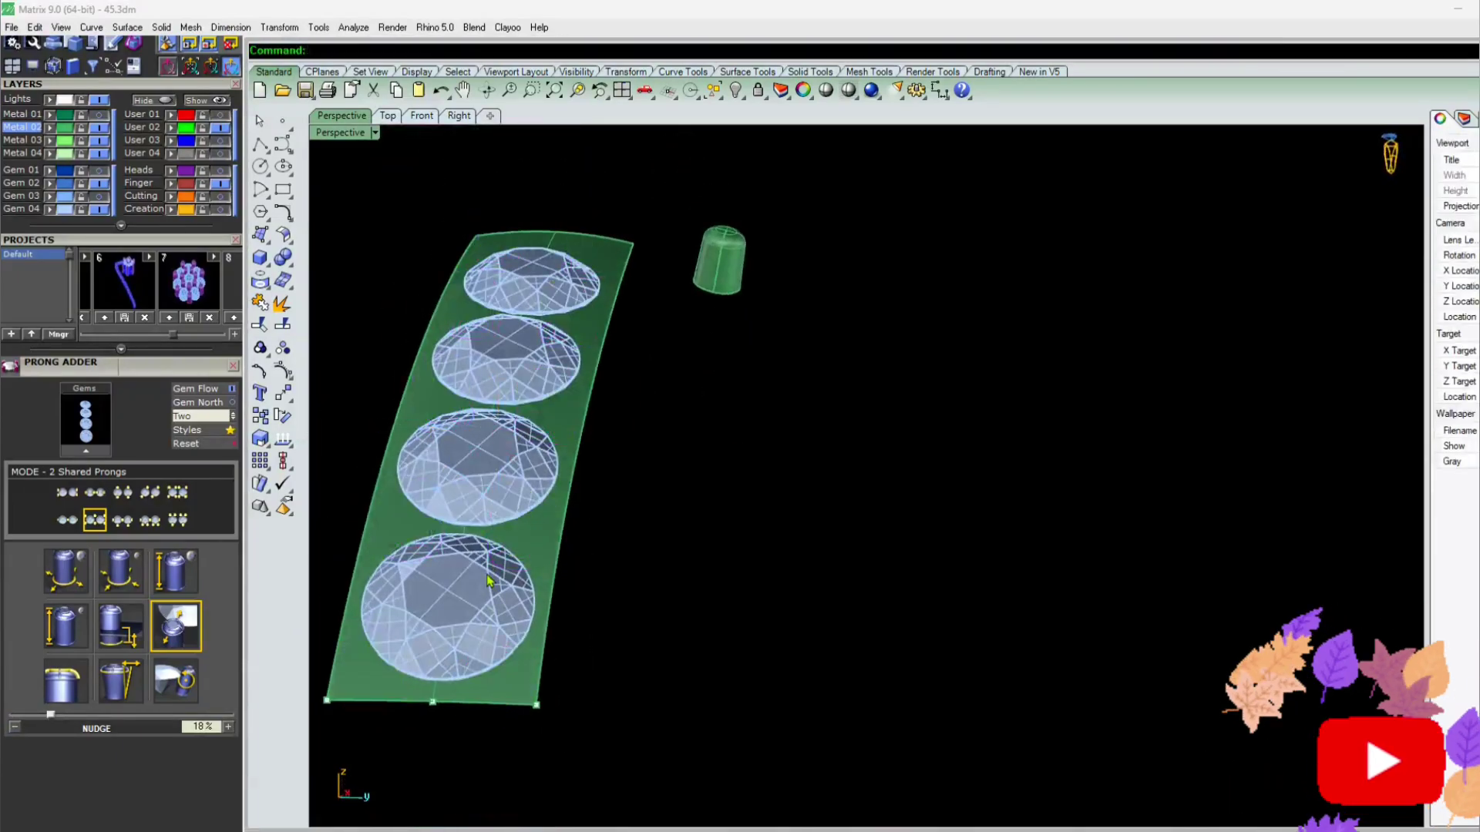
# Add two-shared prongs to the four gems with a nudge of 23% and a taper of 10%
pyautogui.click(494, 588)
pyautogui.keyDown('shift'); pyautogui.click(499, 477); pyautogui.keyUp('shift')
pyautogui.keyDown('shift'); pyautogui.click(510, 372); pyautogui.keyUp('shift')
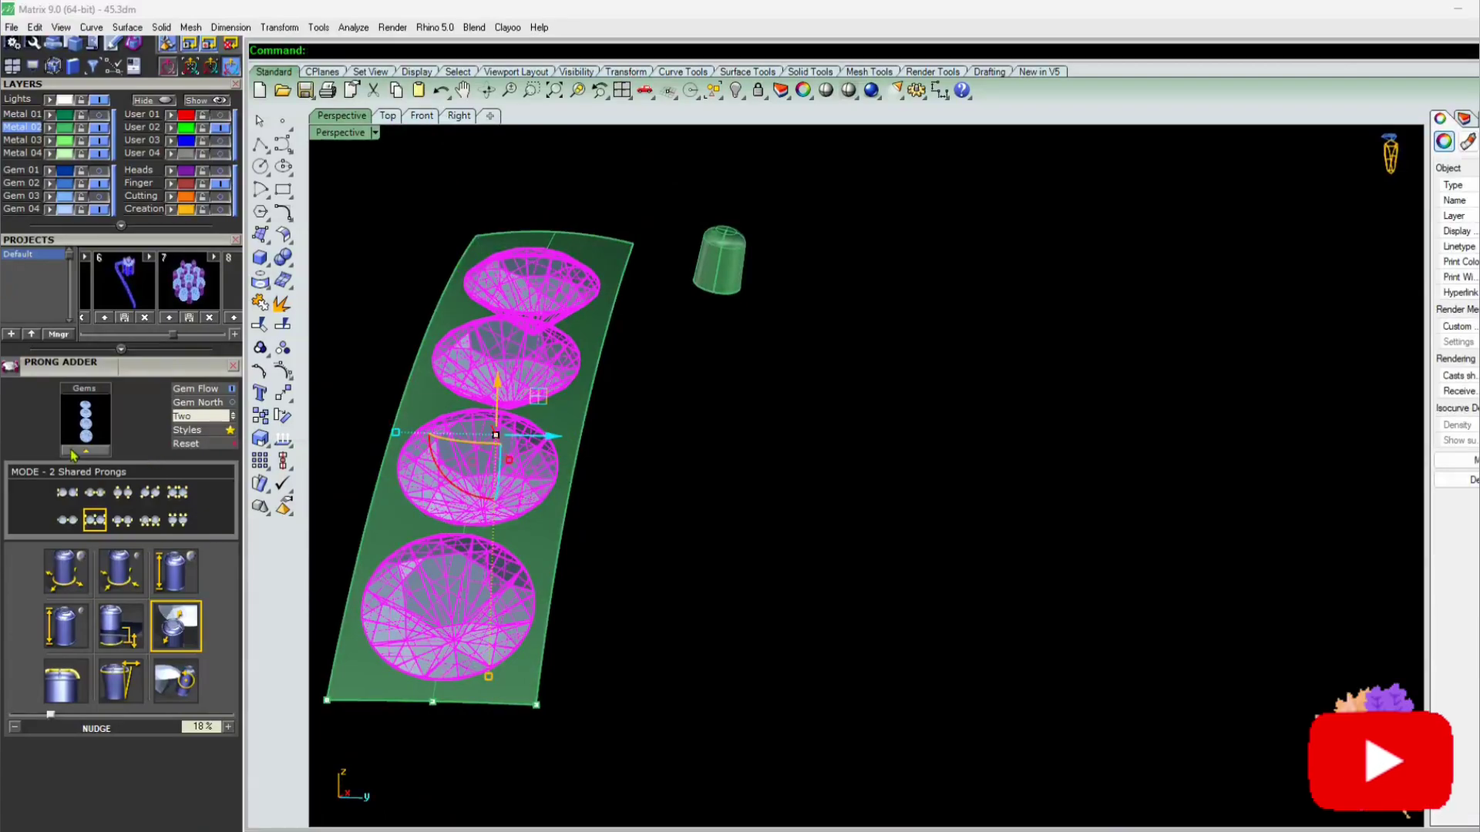
pyautogui.click(228, 727)
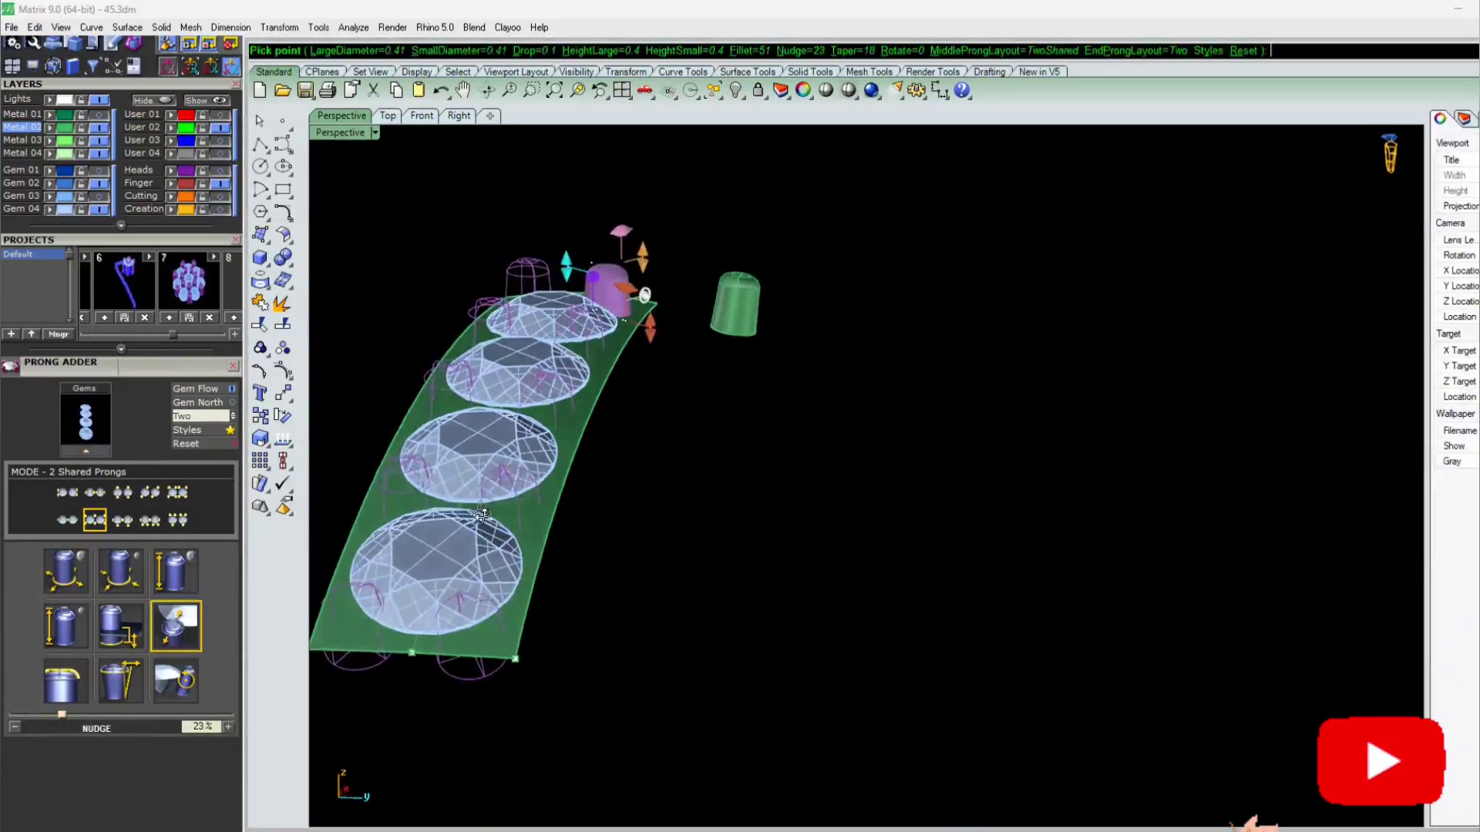
pyautogui.click(228, 727)
pyautogui.click(121, 681)
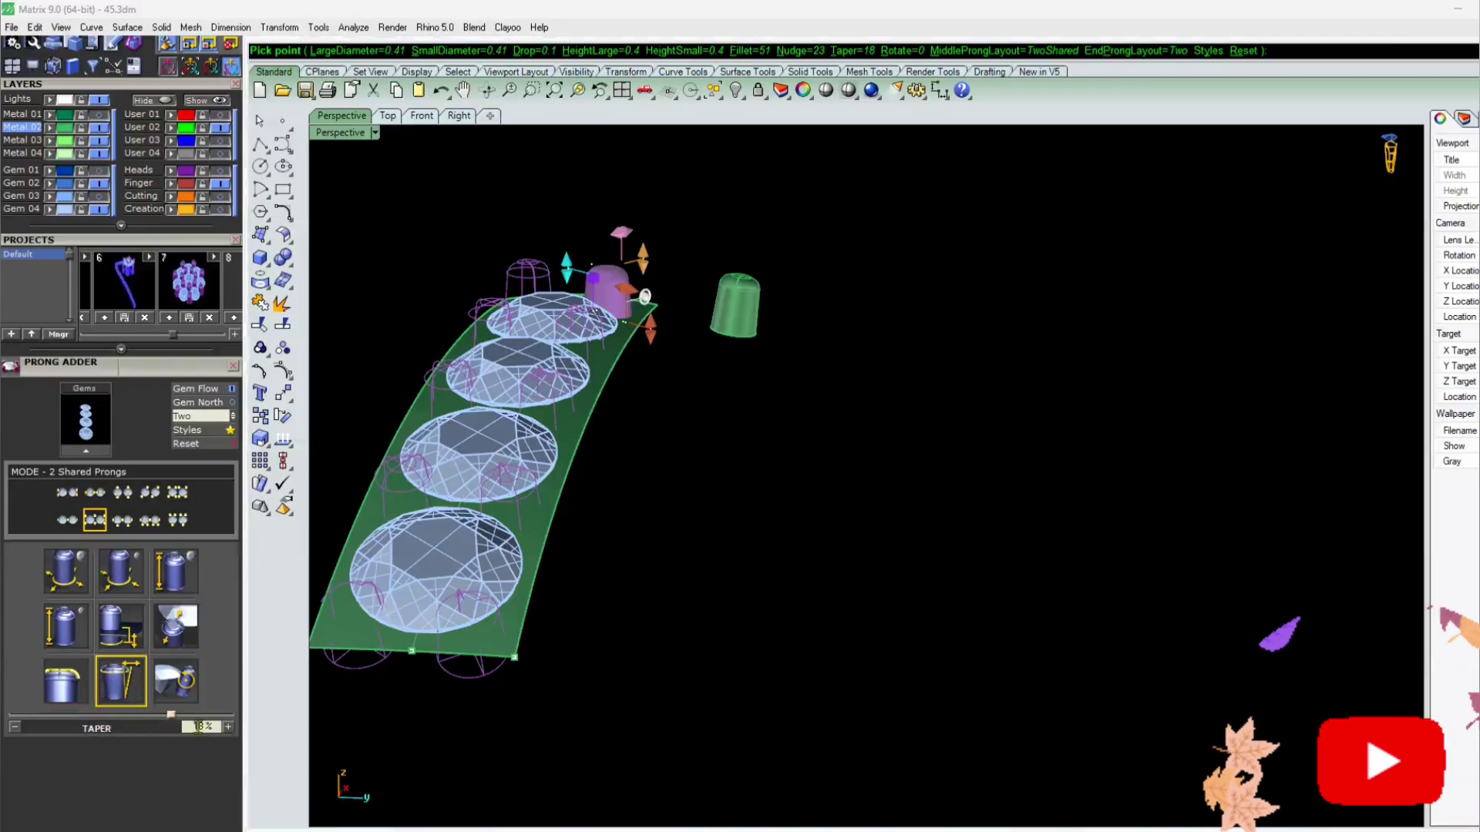
pyautogui.moveTo(152, 717); pyautogui.dragTo(166, 716)
pyautogui.moveTo(348, 636); pyautogui.dragTo(610, 448, button='right')
pyautogui.rightClick(452, 542)
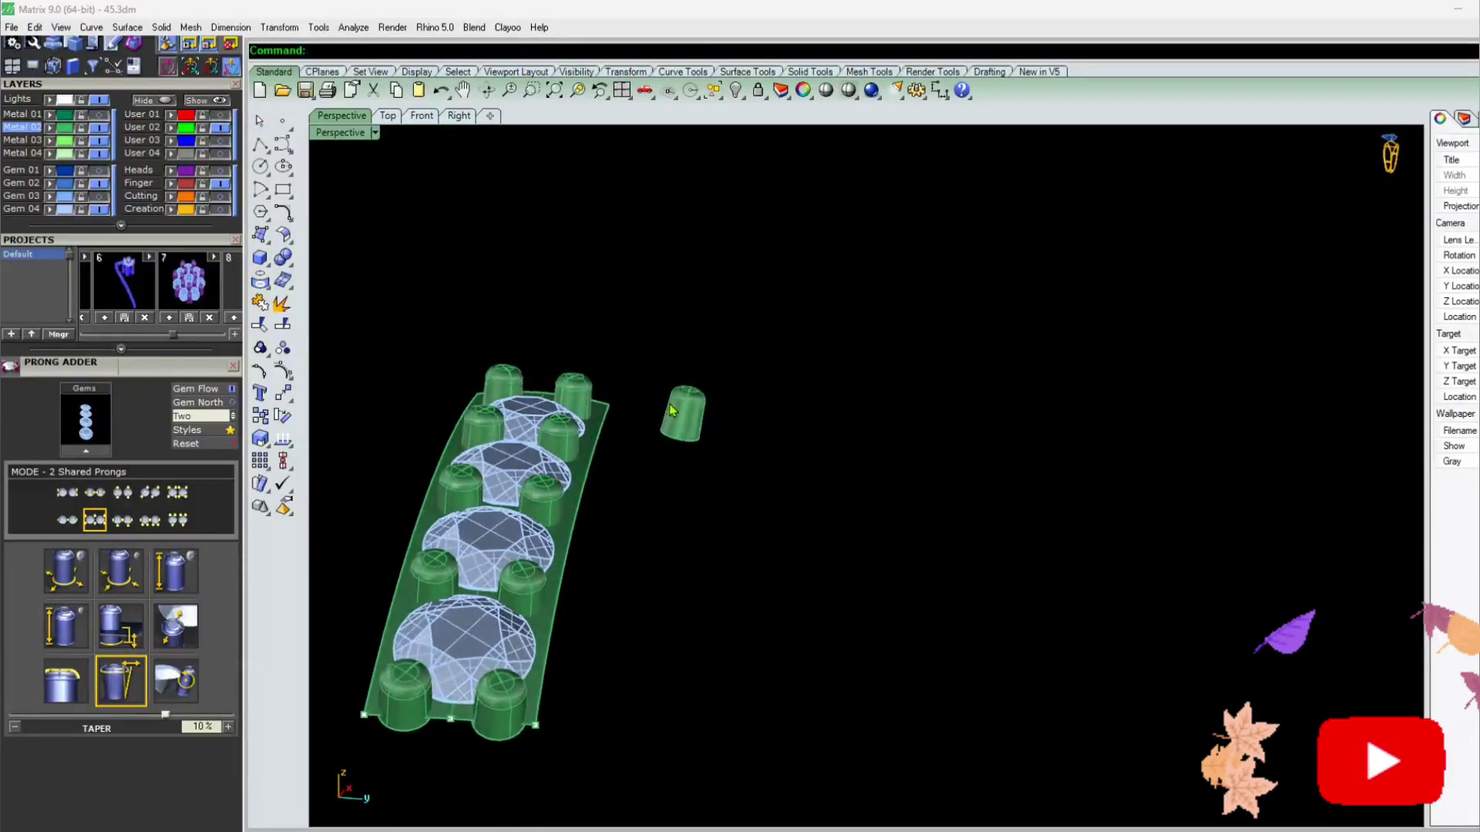
# Delete the leftover single prong standing apart from the gem surface
pyautogui.click(680, 413)
pyautogui.press('Delete')
pyautogui.moveTo(578, 547); pyautogui.dragTo(508, 543, button='right')
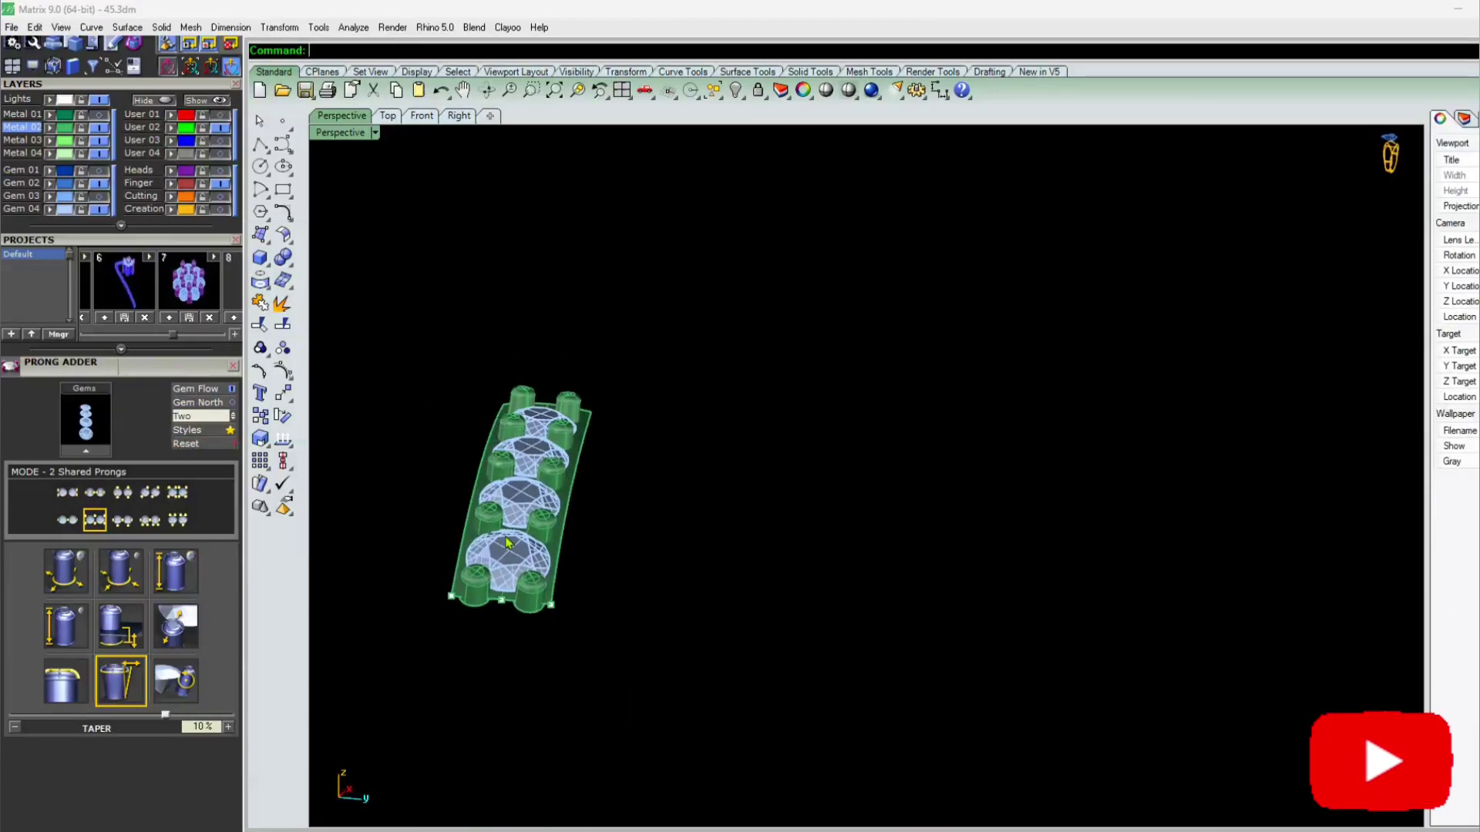
# Create gem cutters for the four shoulder gems with Gem Cutter, using a lower depth of -162%
pyautogui.scroll(2, 508, 543)
pyautogui.click(512, 581)
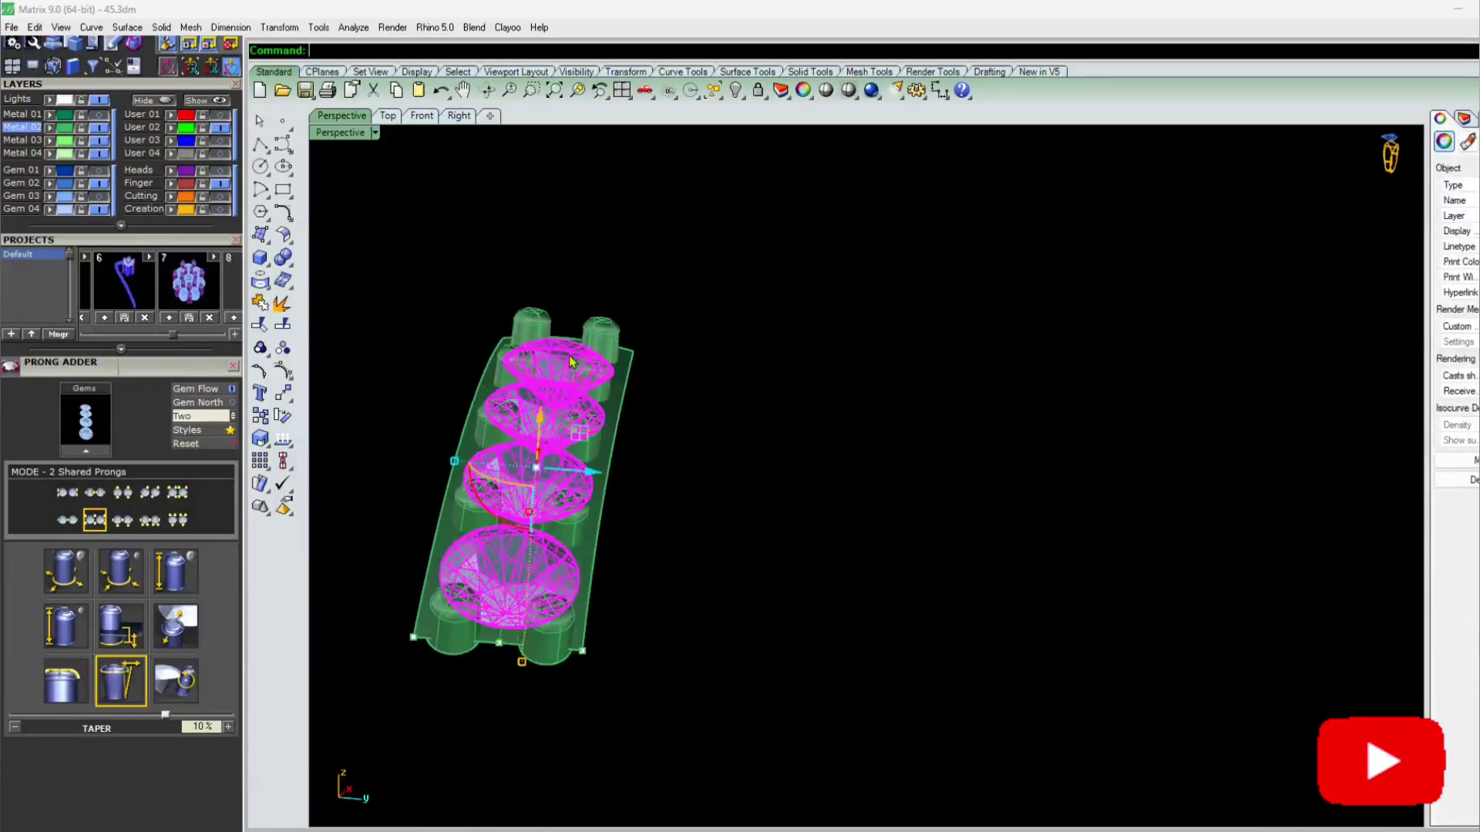
pyautogui.press('F6')
pyautogui.click(595, 438)
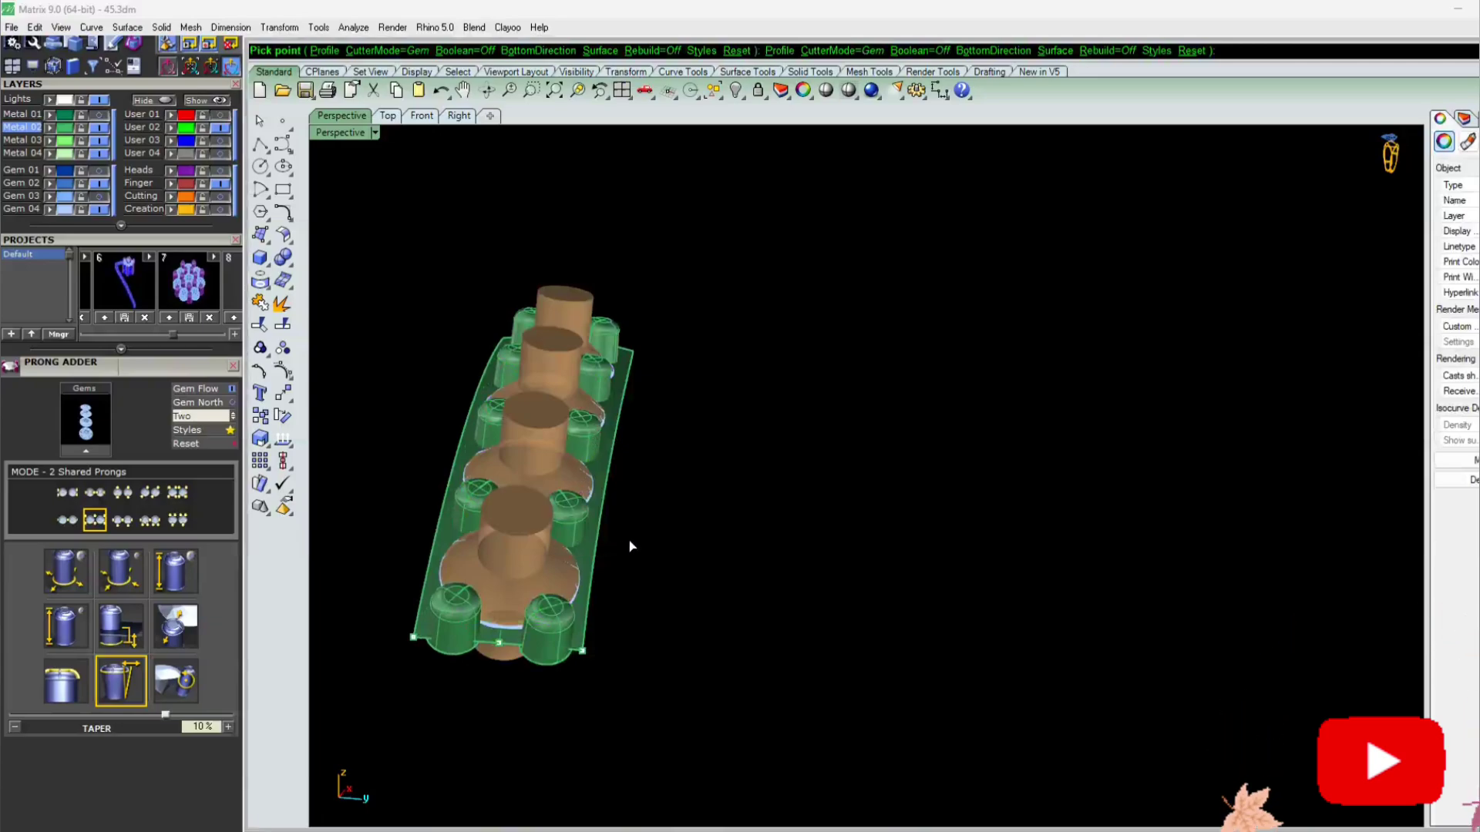
pyautogui.moveTo(564, 578); pyautogui.dragTo(552, 553, button='right')
pyautogui.moveTo(656, 386); pyautogui.dragTo(492, 318, button='right')
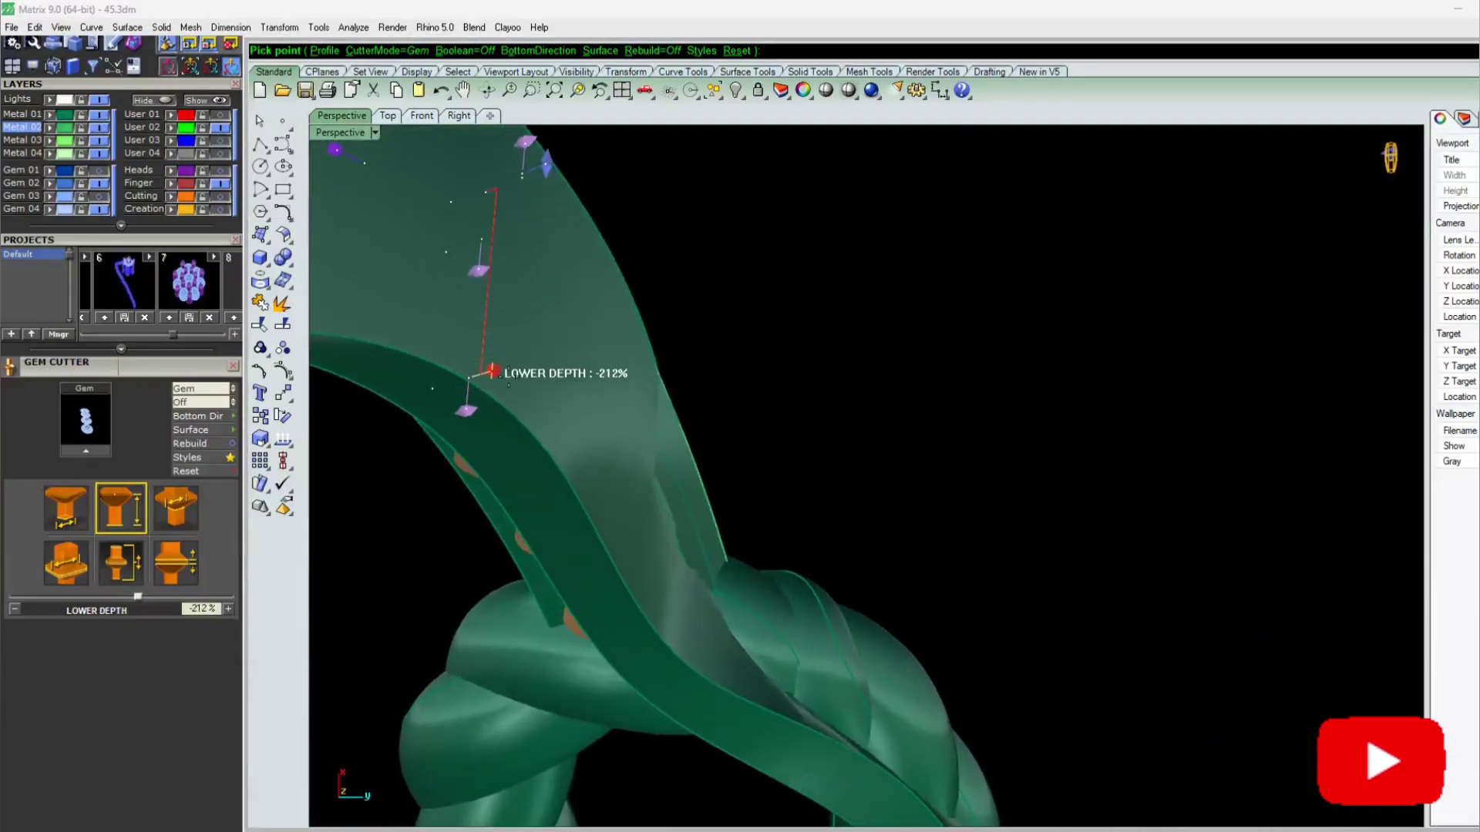
pyautogui.moveTo(491, 371); pyautogui.dragTo(922, 470, button='right')
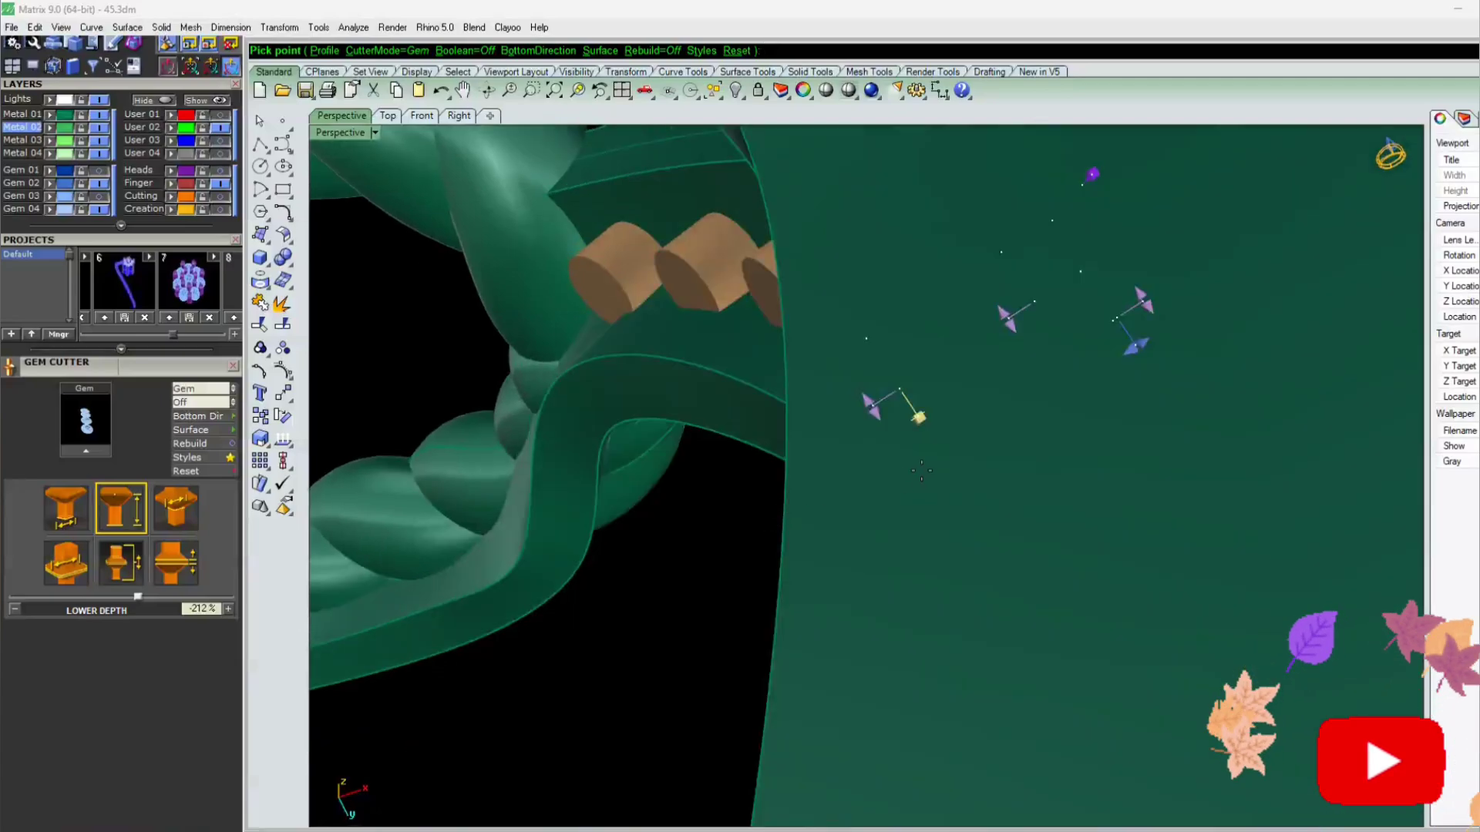
pyautogui.moveTo(925, 416); pyautogui.dragTo(924, 415)
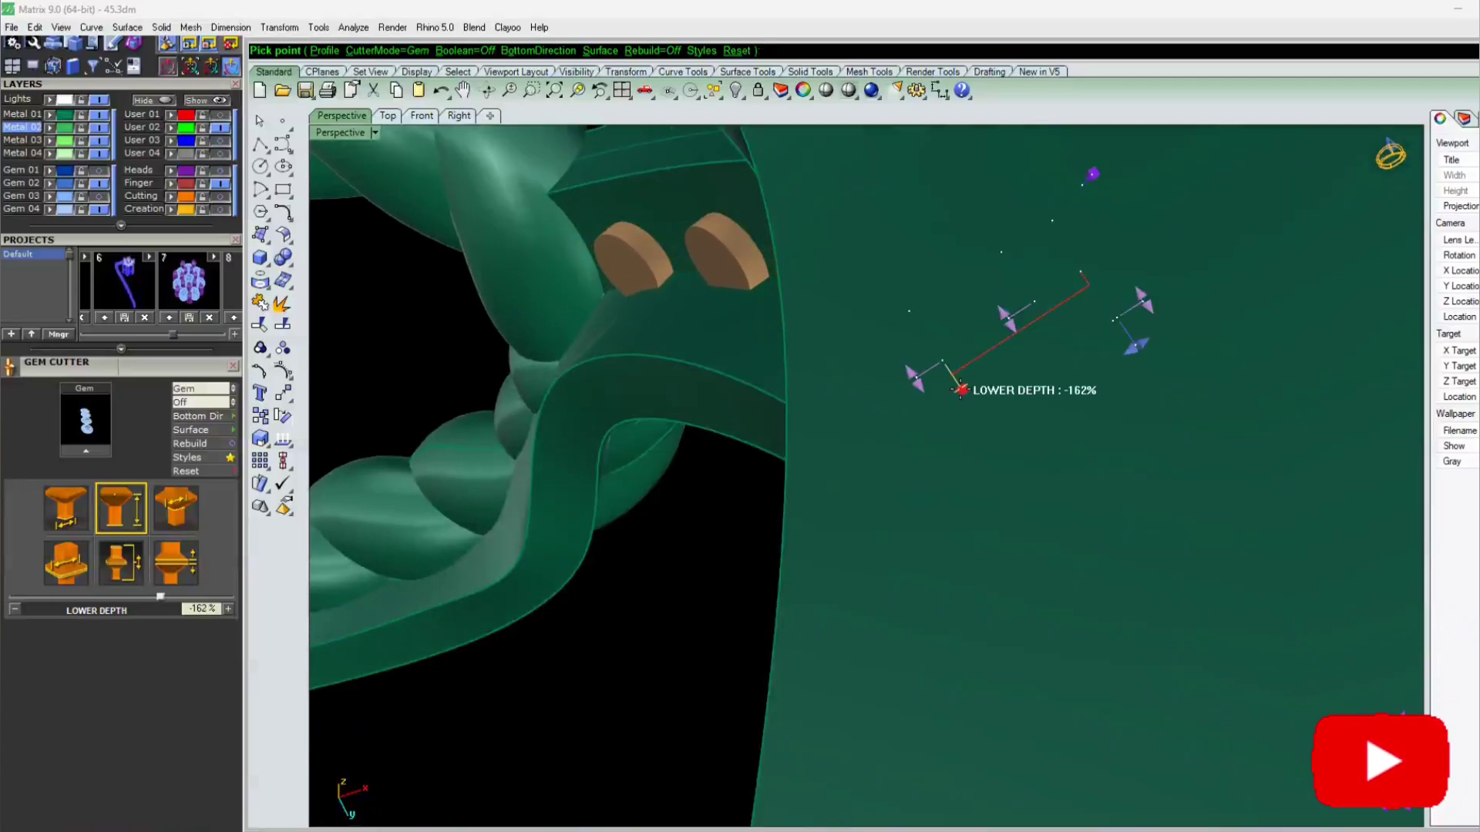
pyautogui.rightClick(960, 390)
pyautogui.moveTo(773, 409); pyautogui.dragTo(663, 440, button='right')
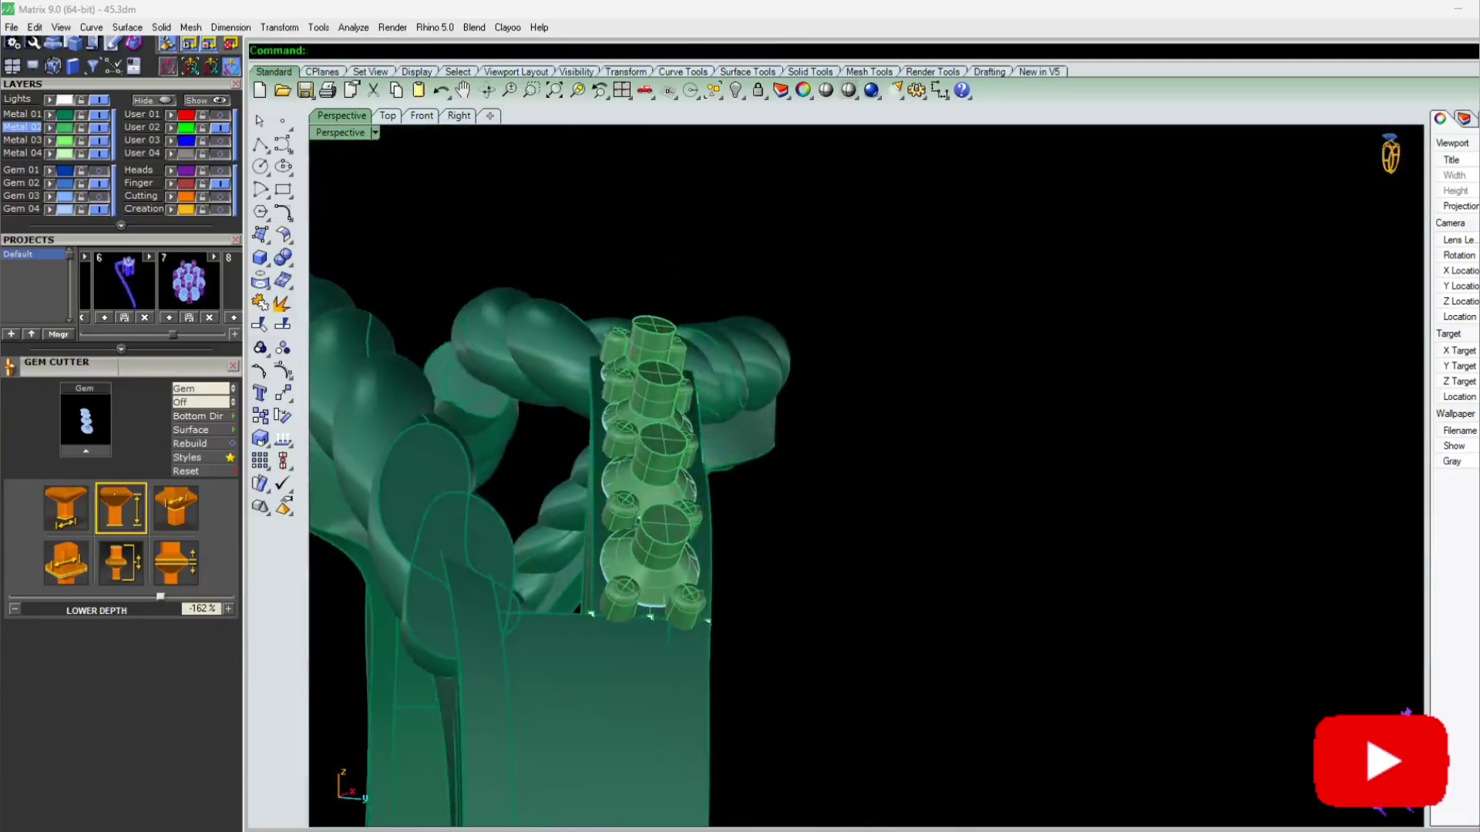
# Hide the Metal 01 layer and delete the gem placement surface and the leftover guide curve beside the prongs
pyautogui.click(101, 115)
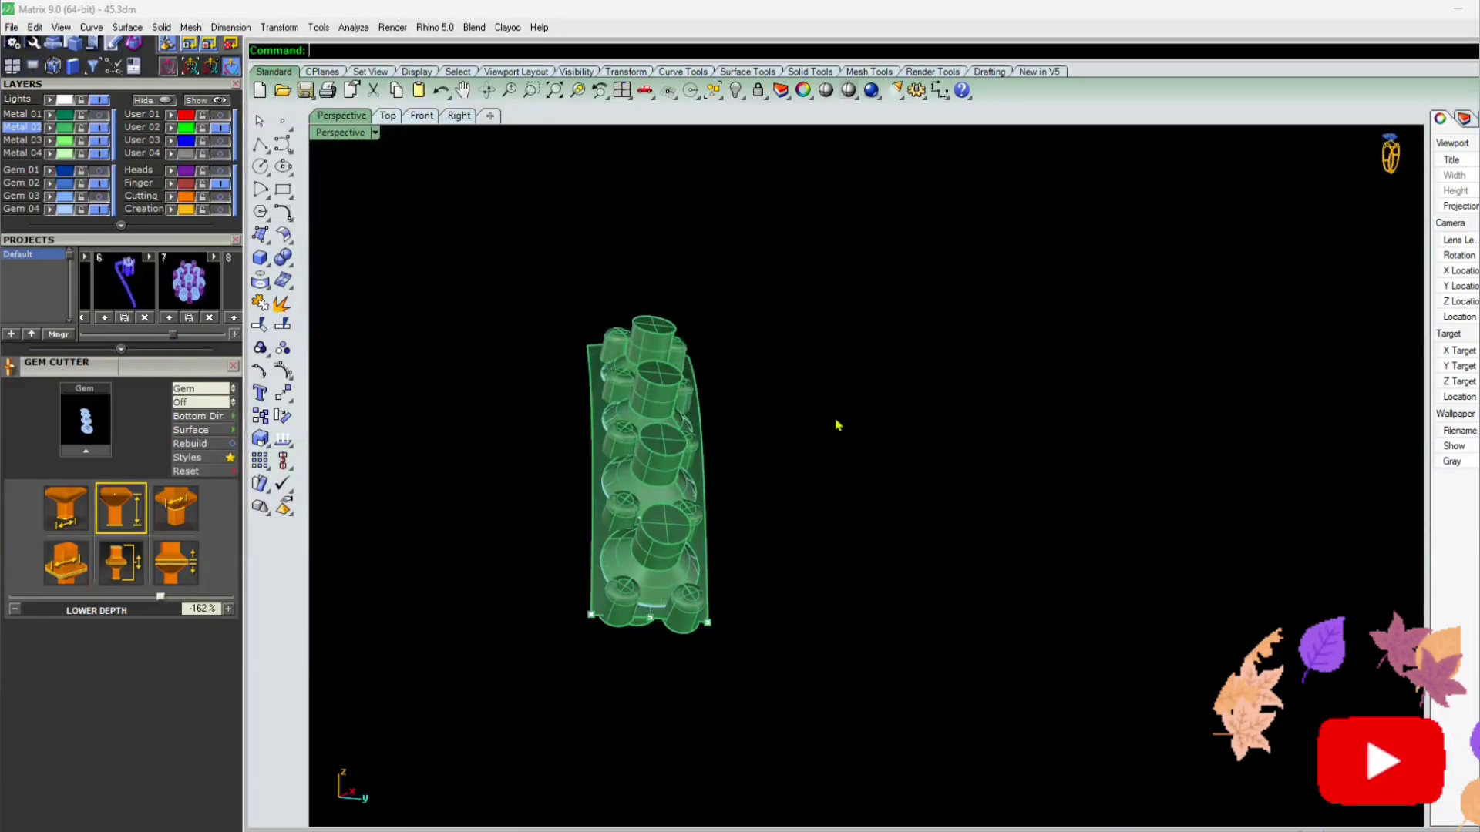
pyautogui.moveTo(838, 425); pyautogui.dragTo(571, 505, button='right')
pyautogui.scroll(3, 571, 504)
pyautogui.click(542, 292)
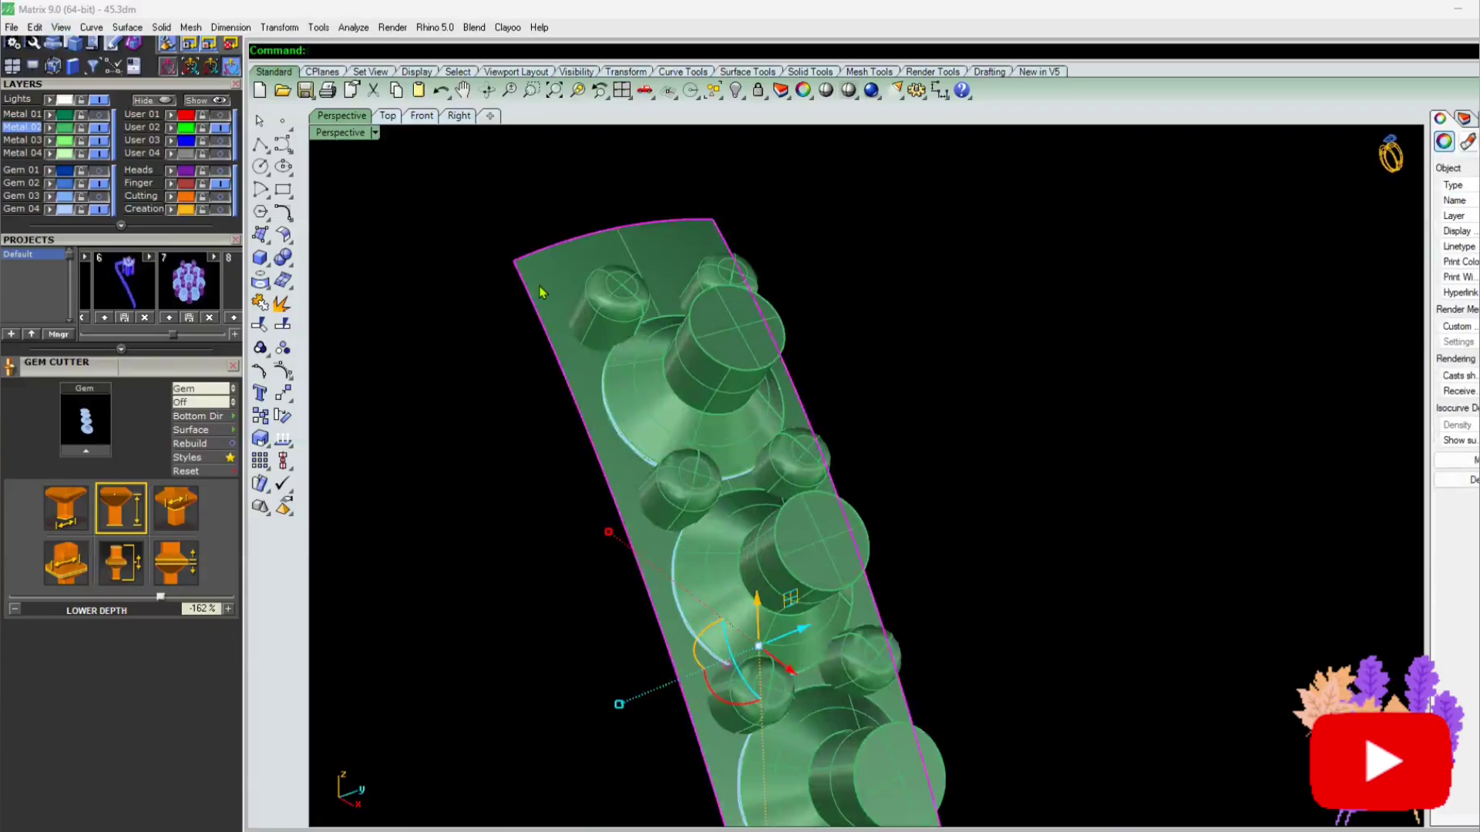
pyautogui.press('Delete')
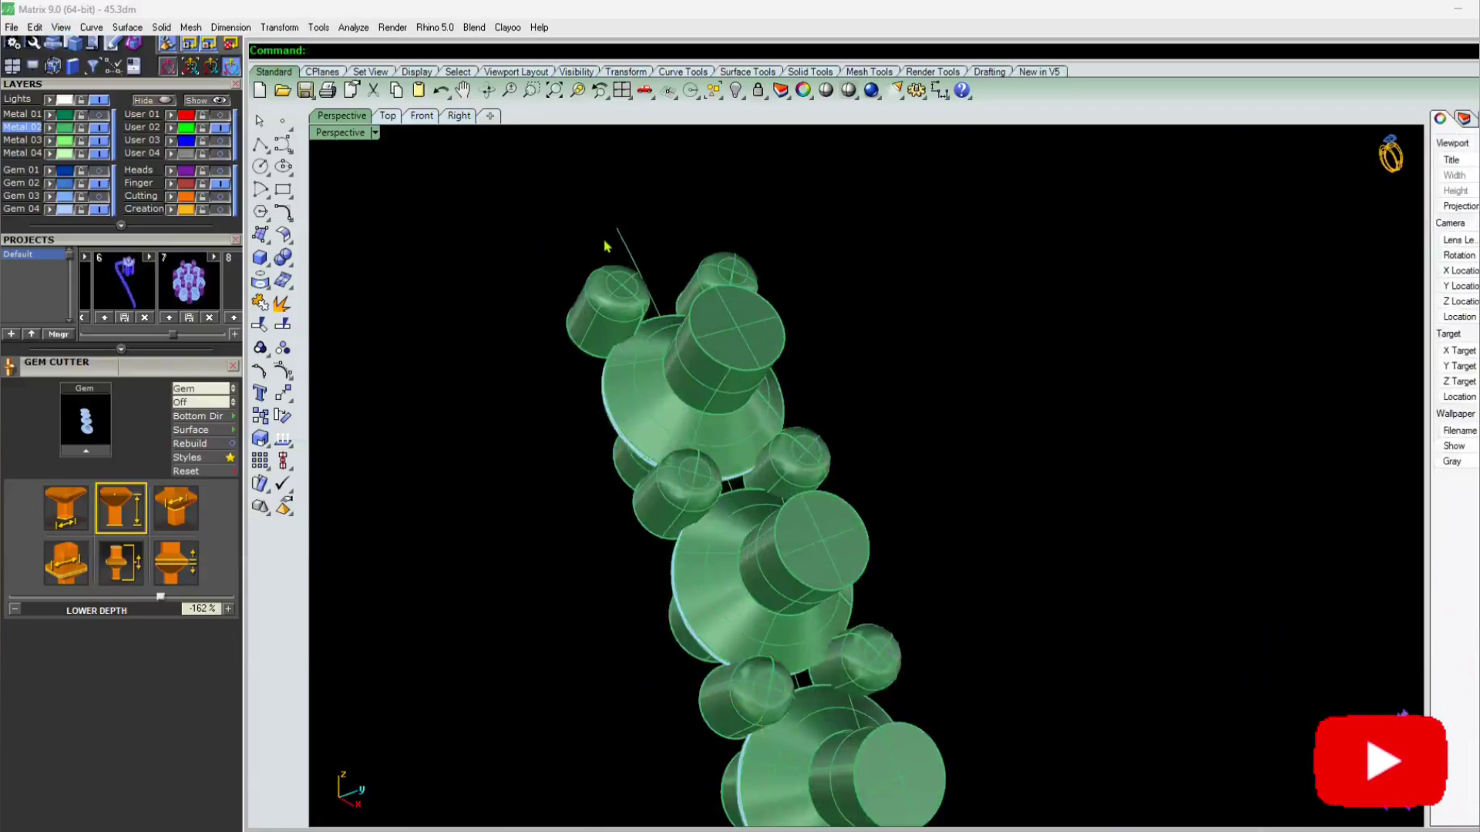
pyautogui.click(626, 242)
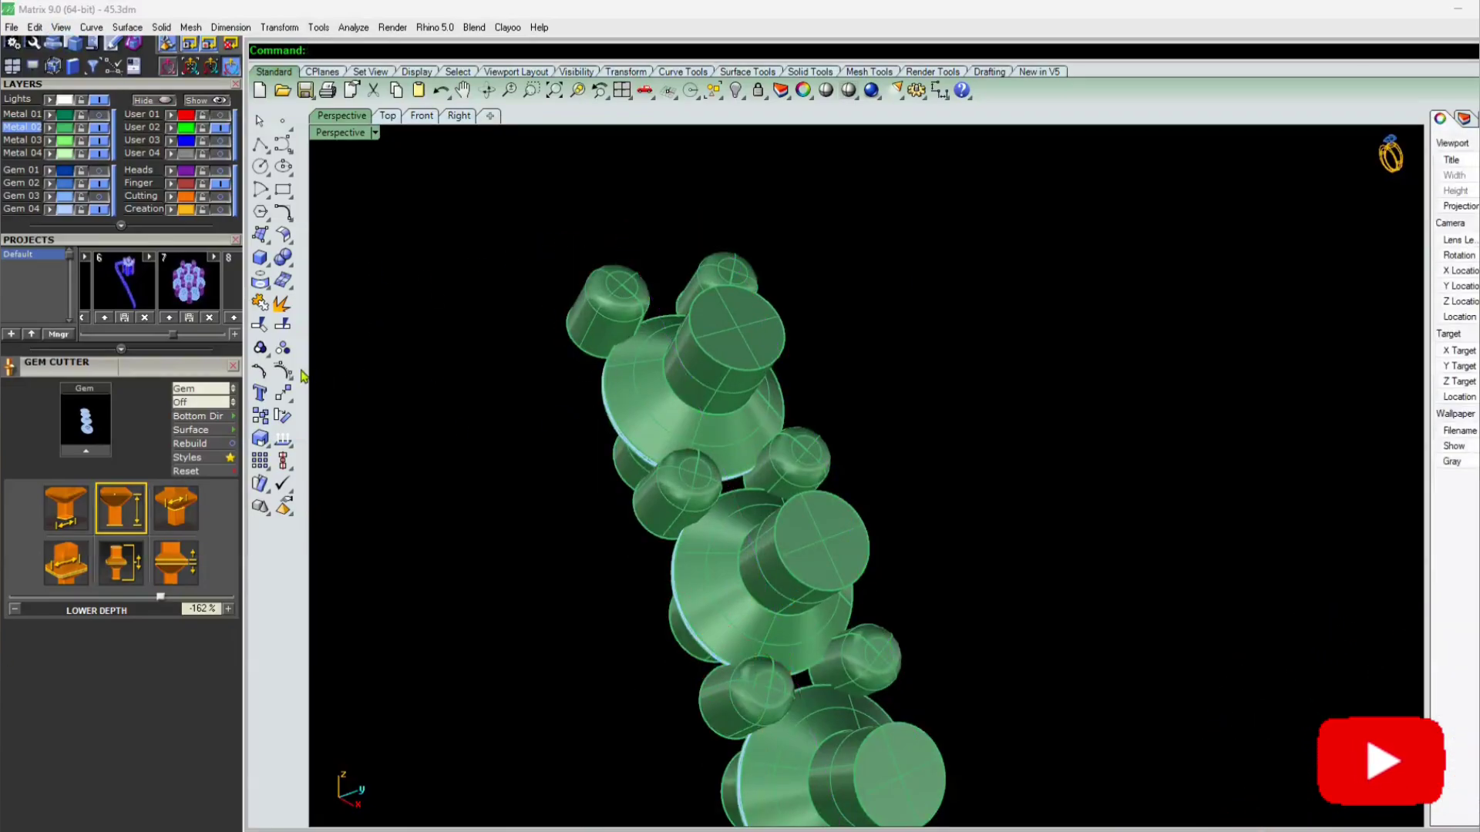
pyautogui.click(234, 367)
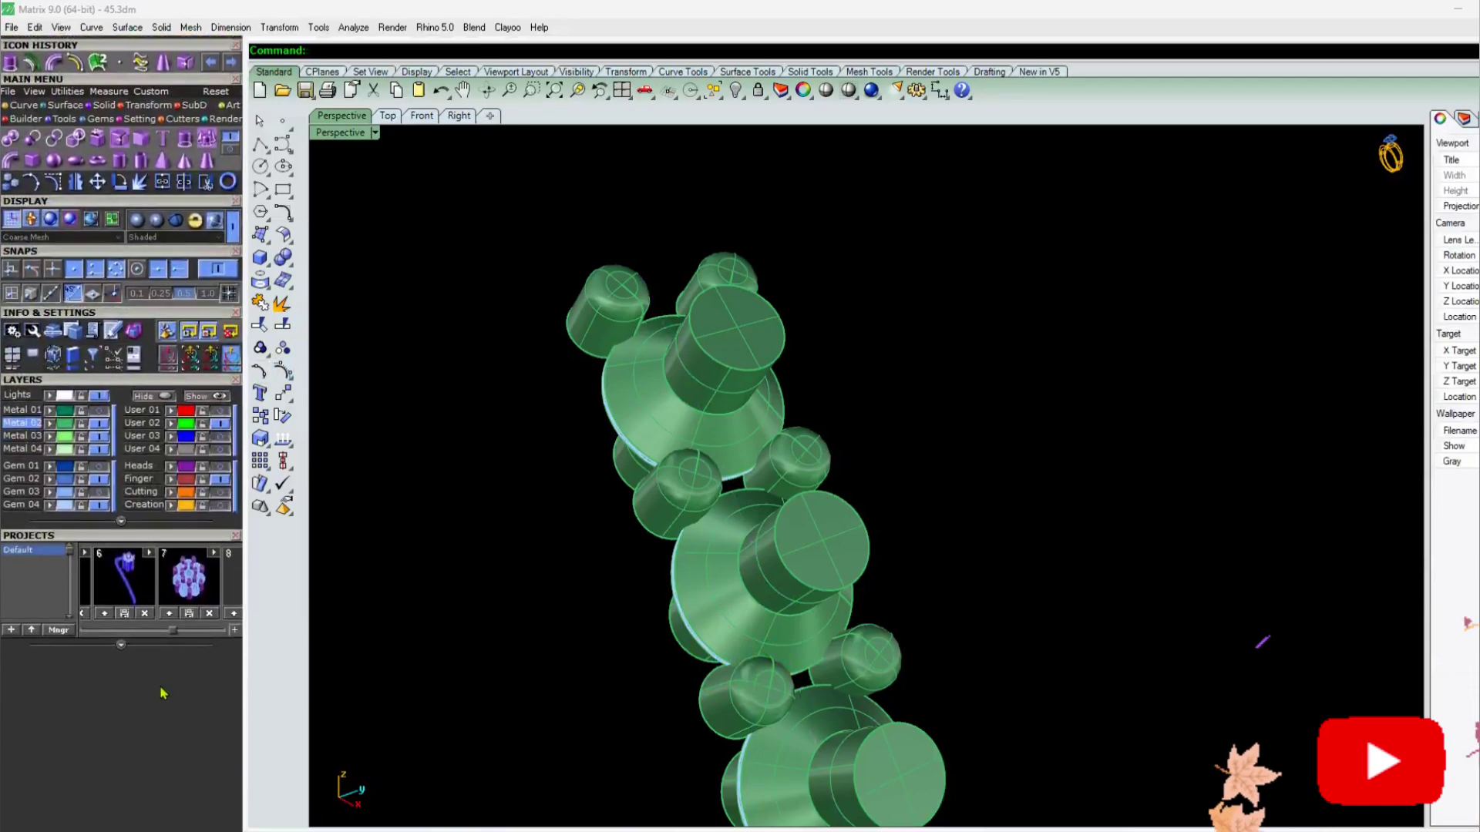
# Isolate the four gems with their prongs and cutters by hiding the rest of the ring
pyautogui.moveTo(463, 386); pyautogui.dragTo(583, 438, button='right')
pyautogui.click(583, 437)
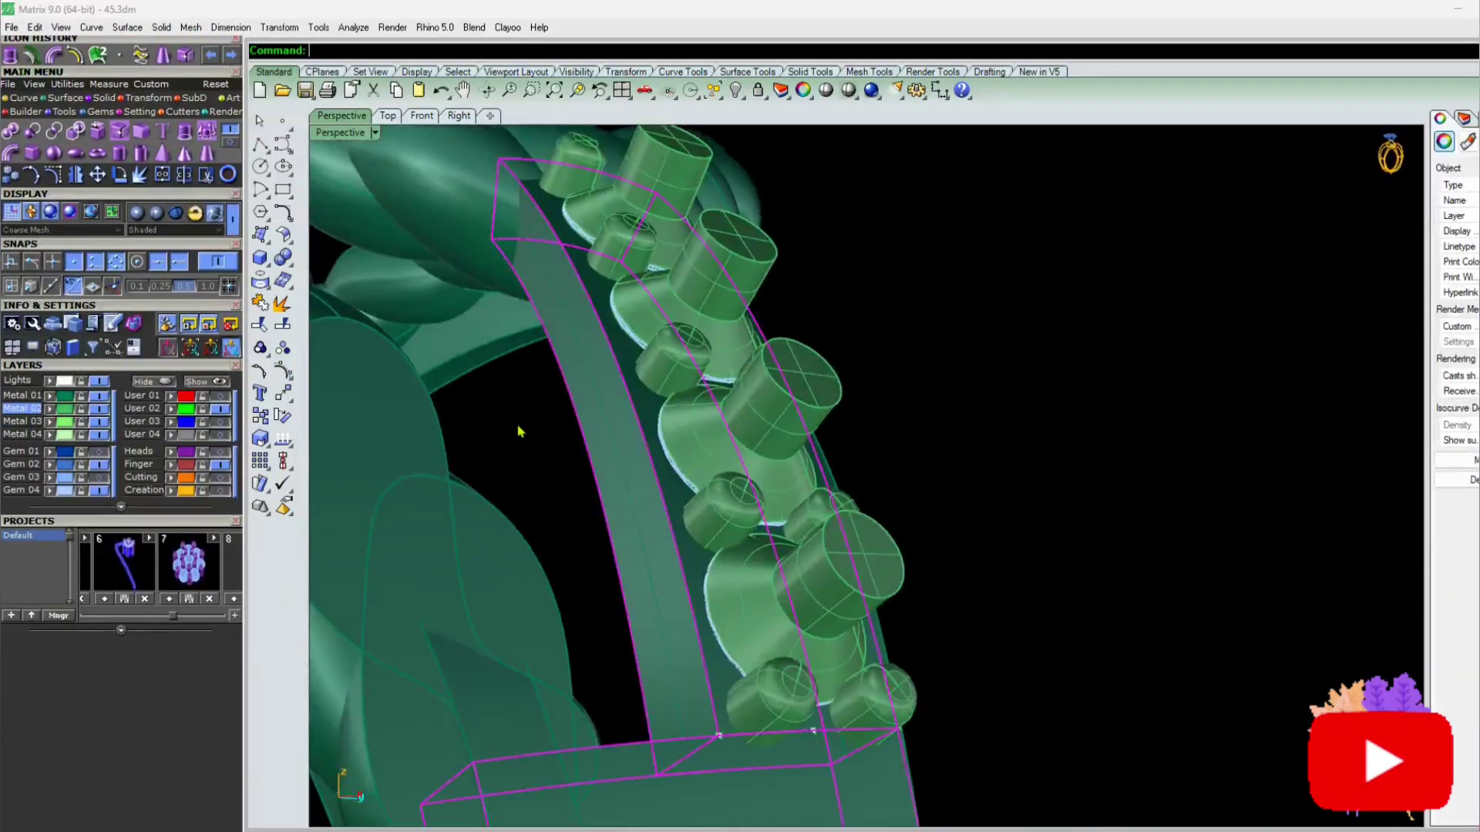
pyautogui.scroll(-10, 555, 417)
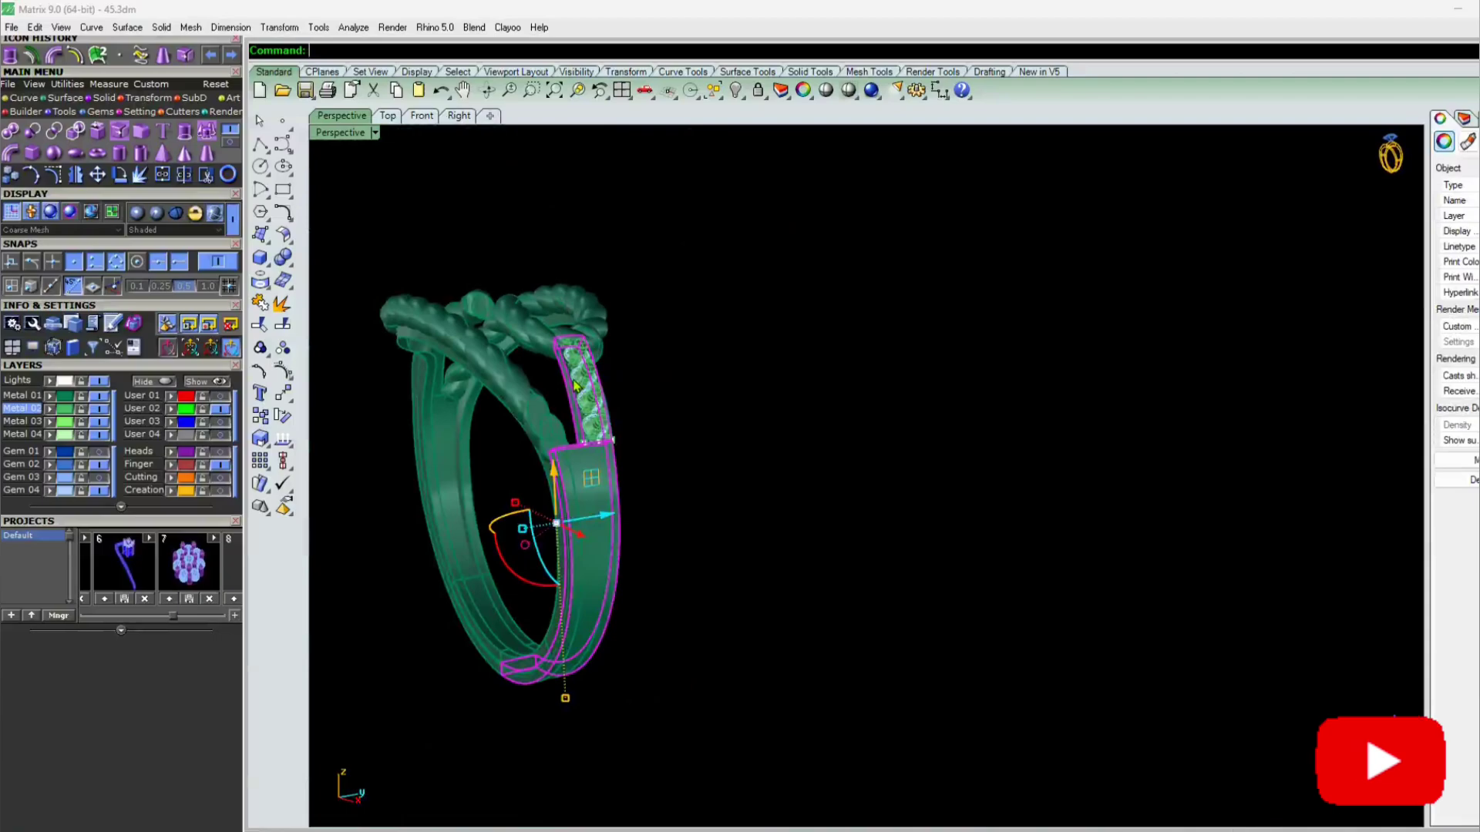
pyautogui.scroll(5, 575, 385)
pyautogui.scroll(-2, 545, 337)
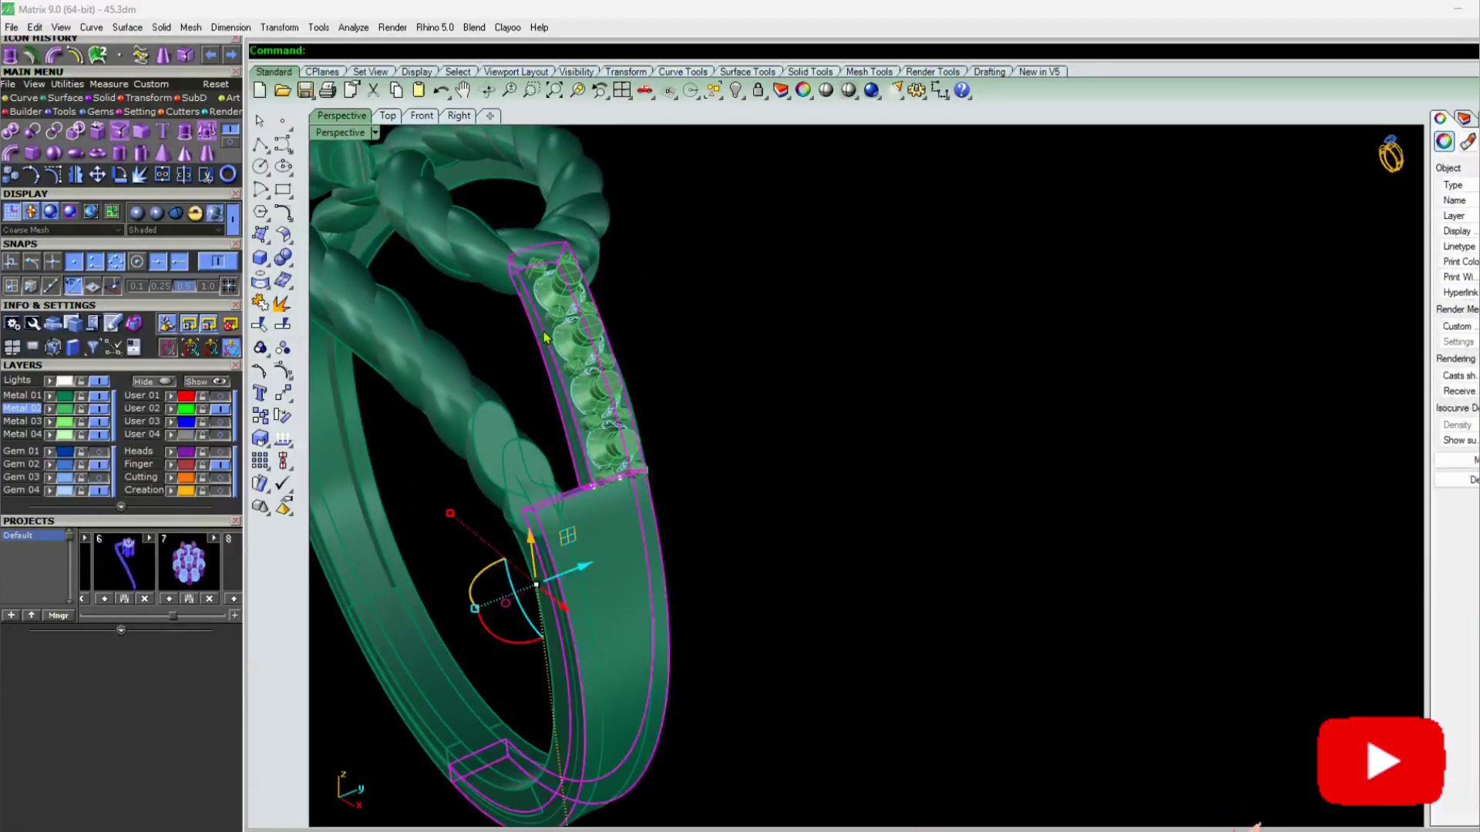
pyautogui.press('Escape')
pyautogui.scroll(3, 576, 281)
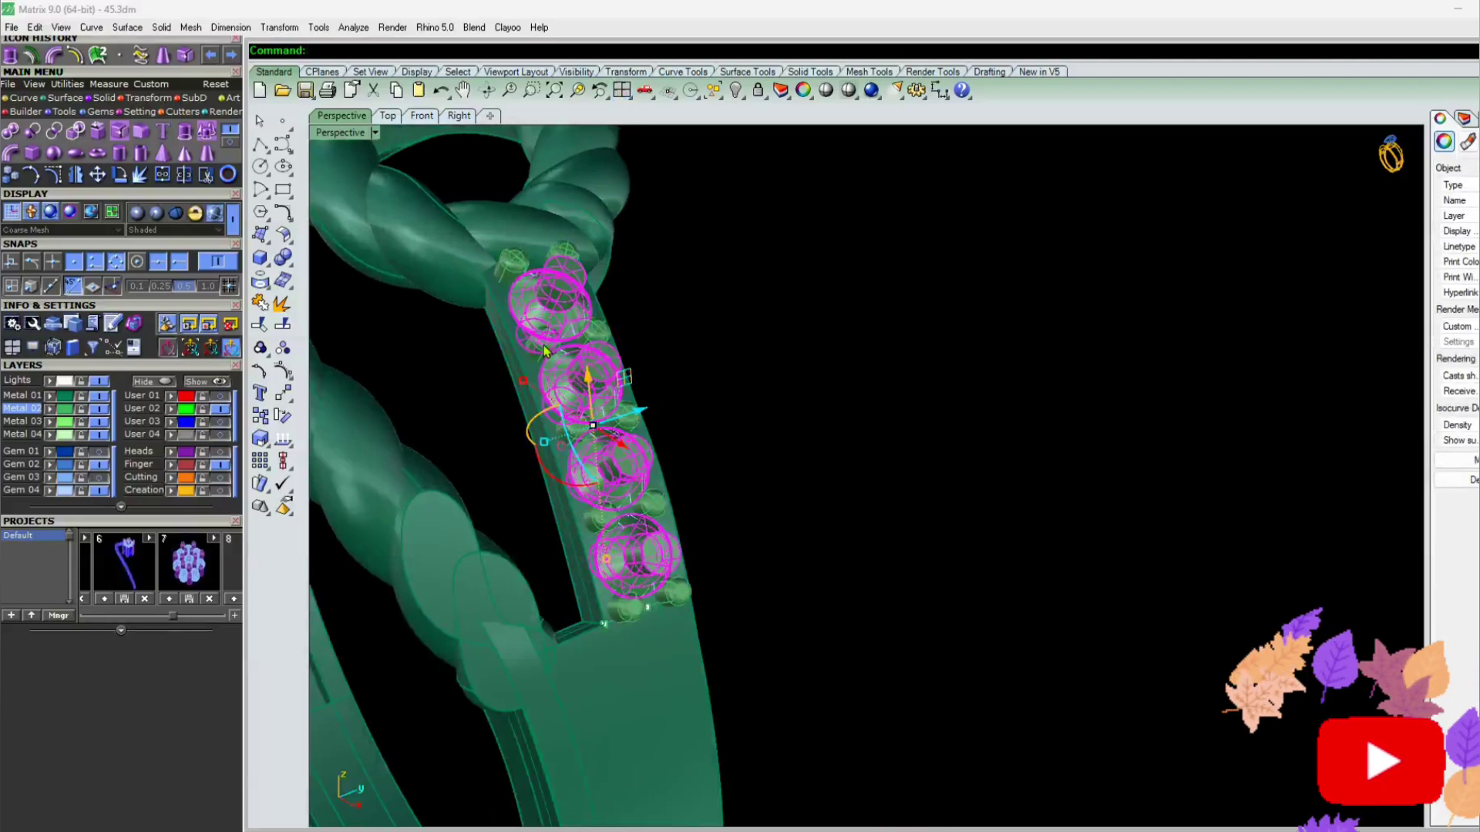
pyautogui.moveTo(589, 402); pyautogui.dragTo(677, 364, button='right')
pyautogui.scroll(-5, 676, 364)
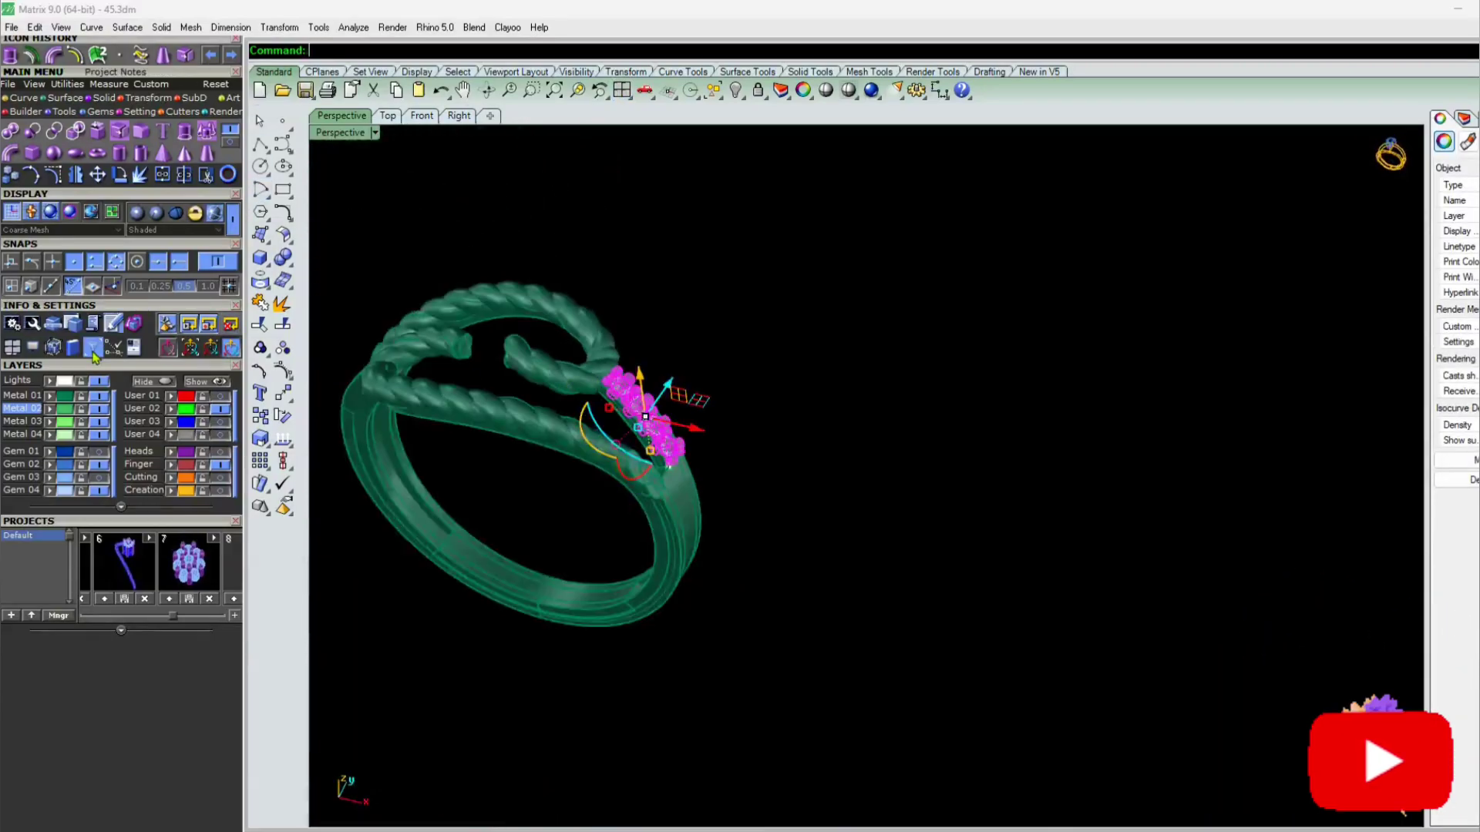
pyautogui.hotkey('ctrl', 'shift', 'h')
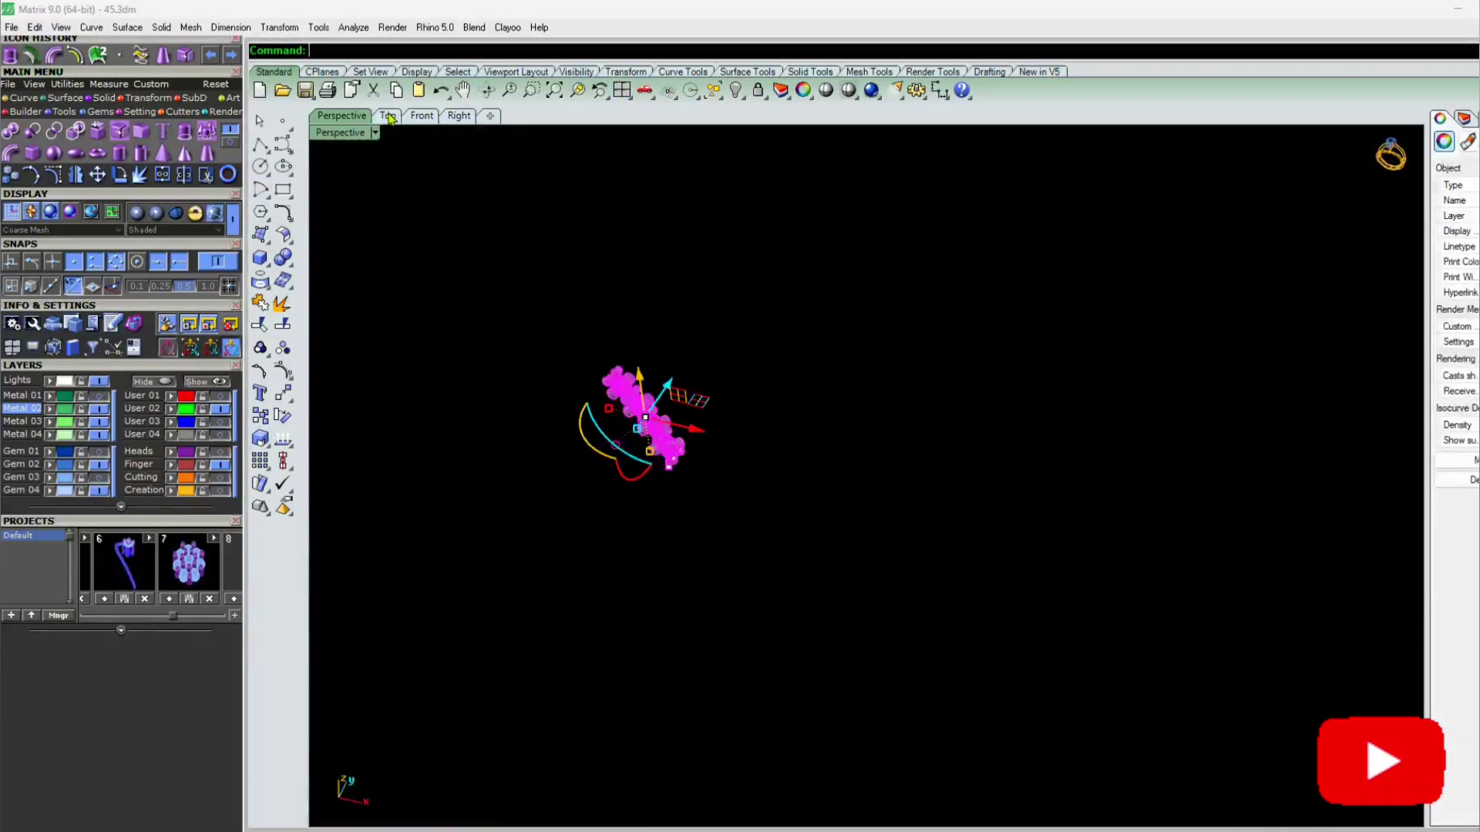
# Rotate a copy of the gem, prong and cutter set about the origin onto the opposite shoulder in the Top view
pyautogui.click(388, 117)
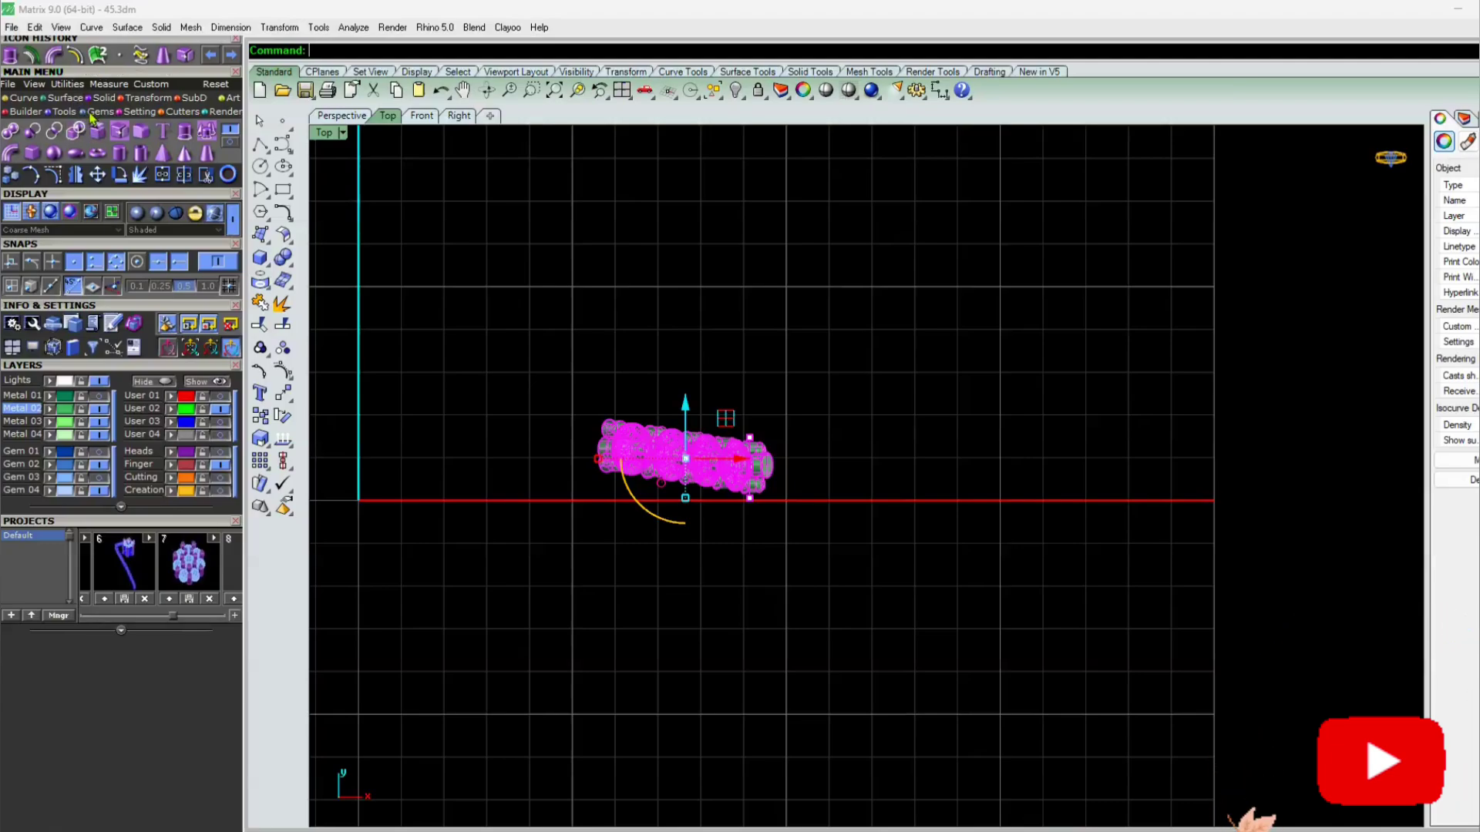
pyautogui.write('rotate')
pyautogui.press('Return')
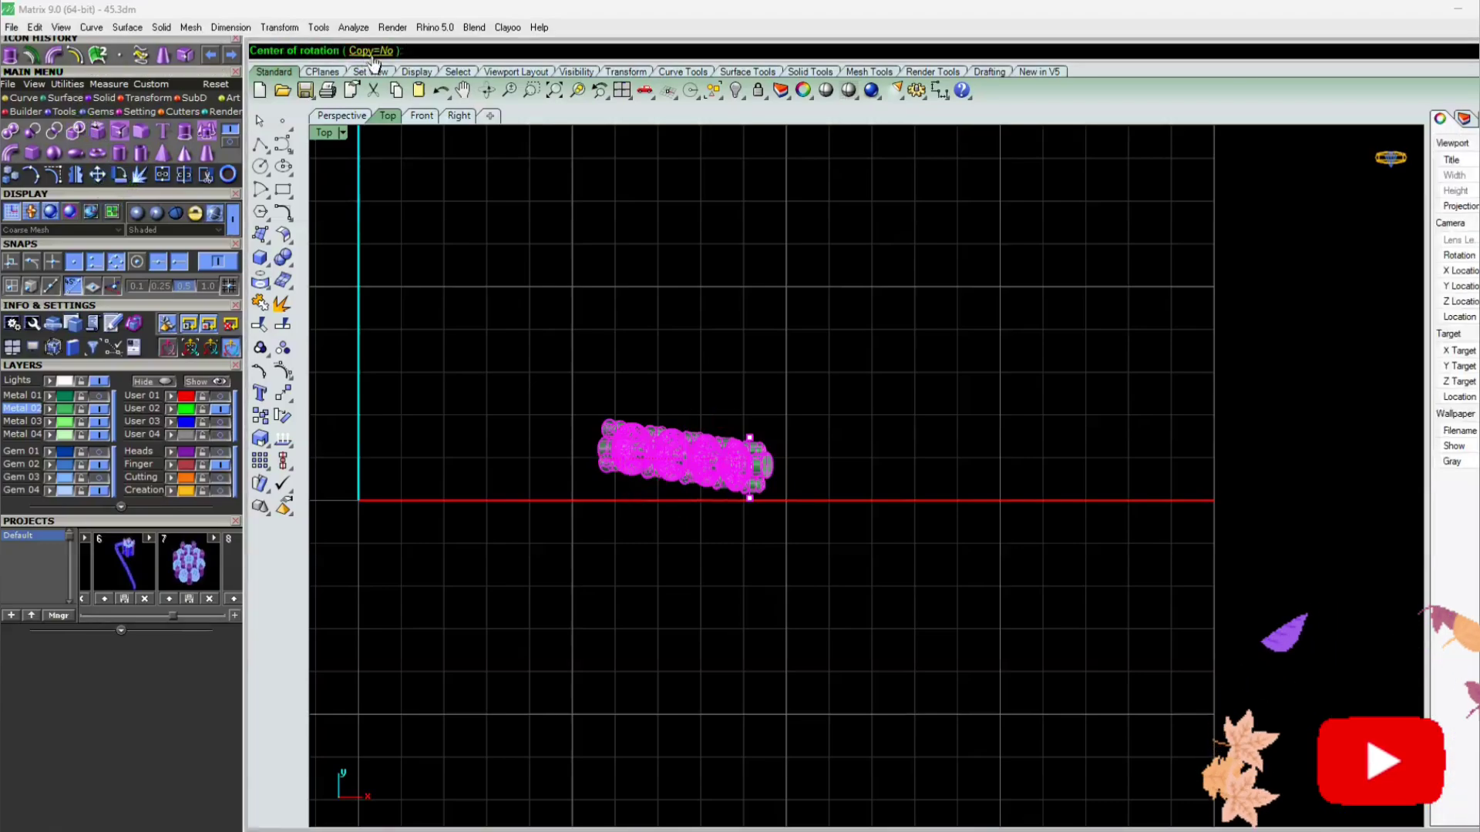
pyautogui.scroll(-5, 458, 339)
pyautogui.moveTo(457, 339); pyautogui.dragTo(729, 471, button='right')
pyautogui.click(690, 491)
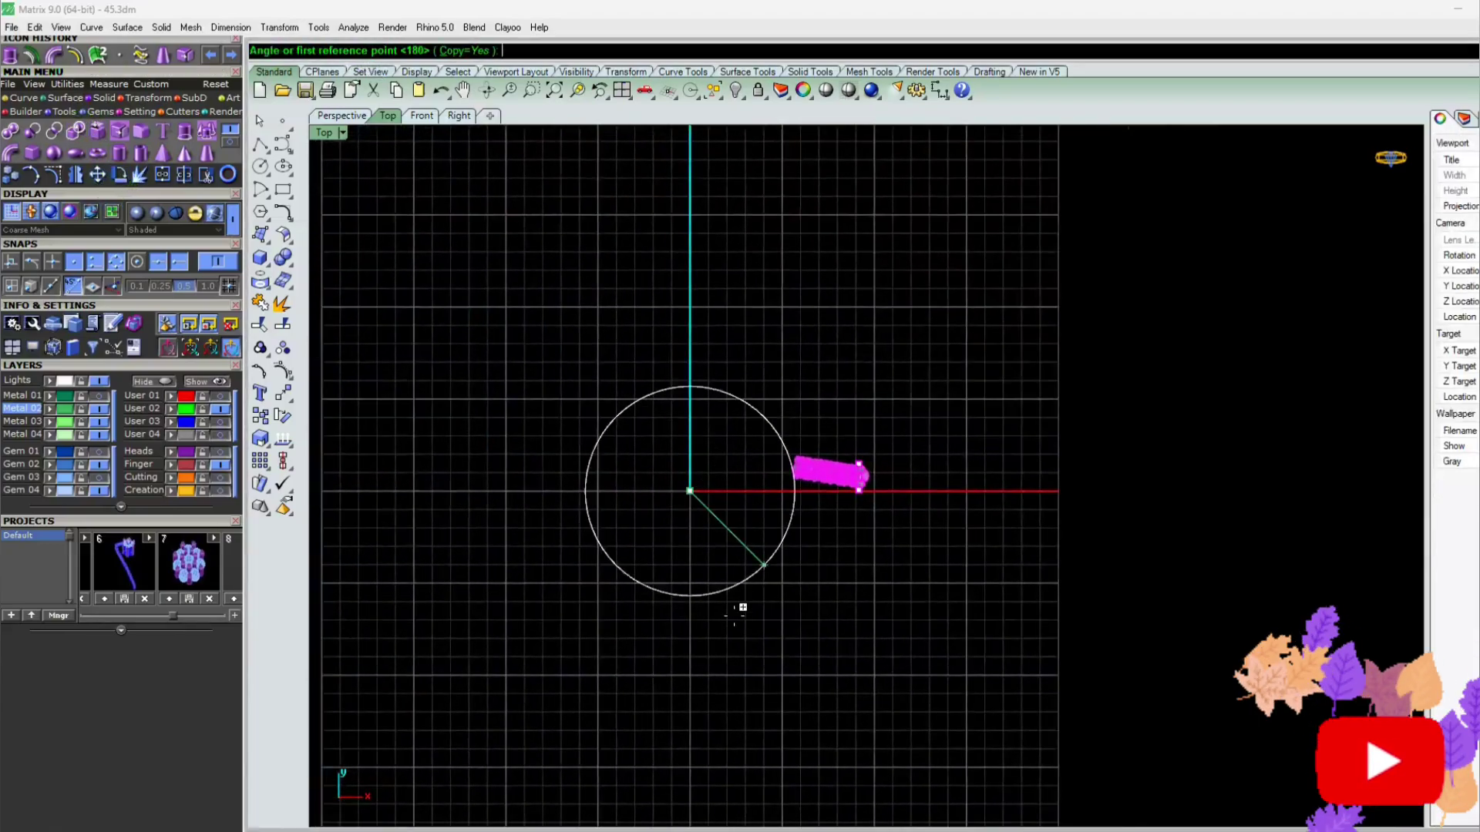
pyautogui.click(690, 733)
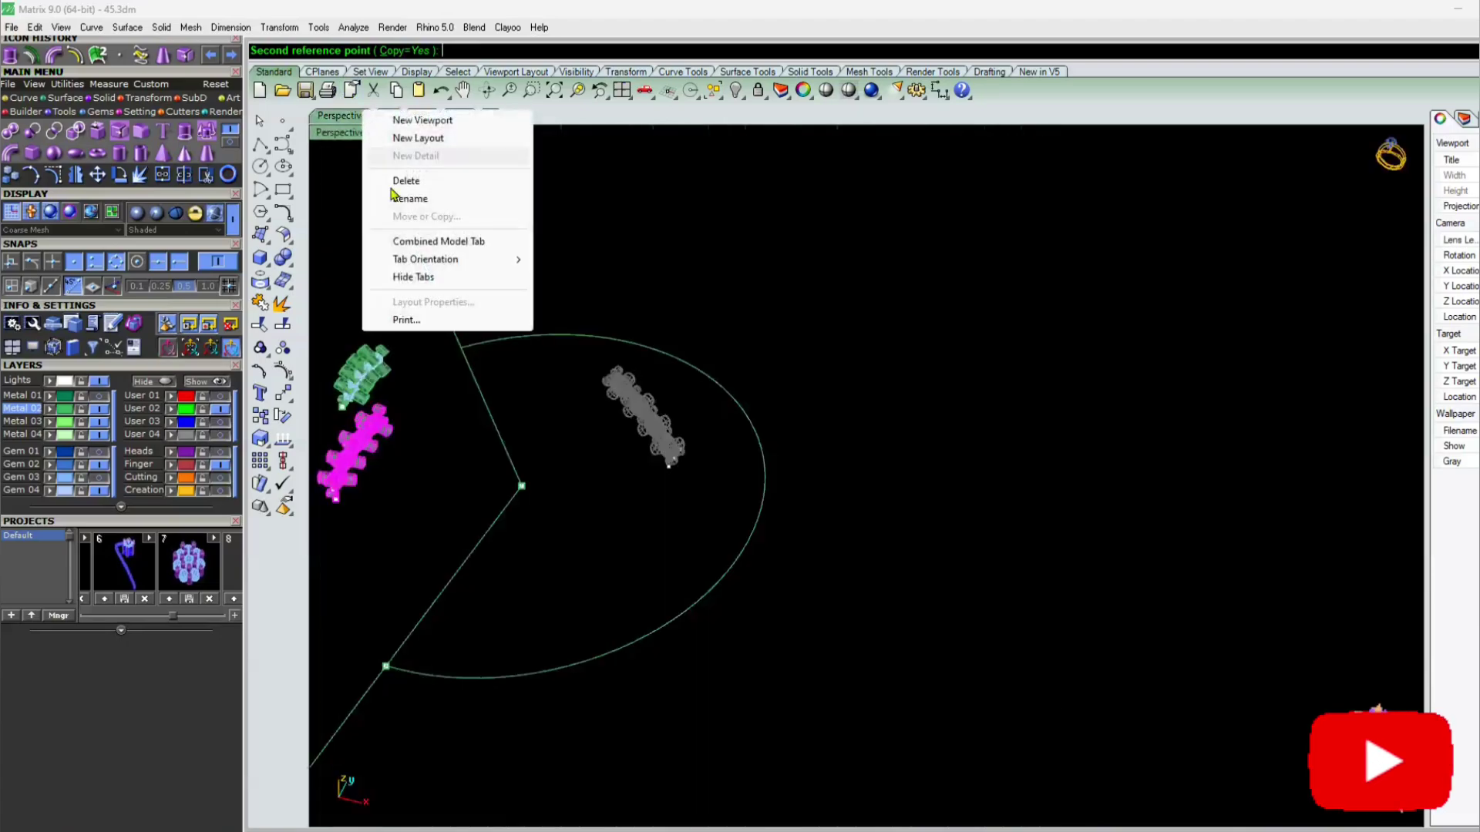
pyautogui.click(342, 116)
pyautogui.doubleClick(332, 132)
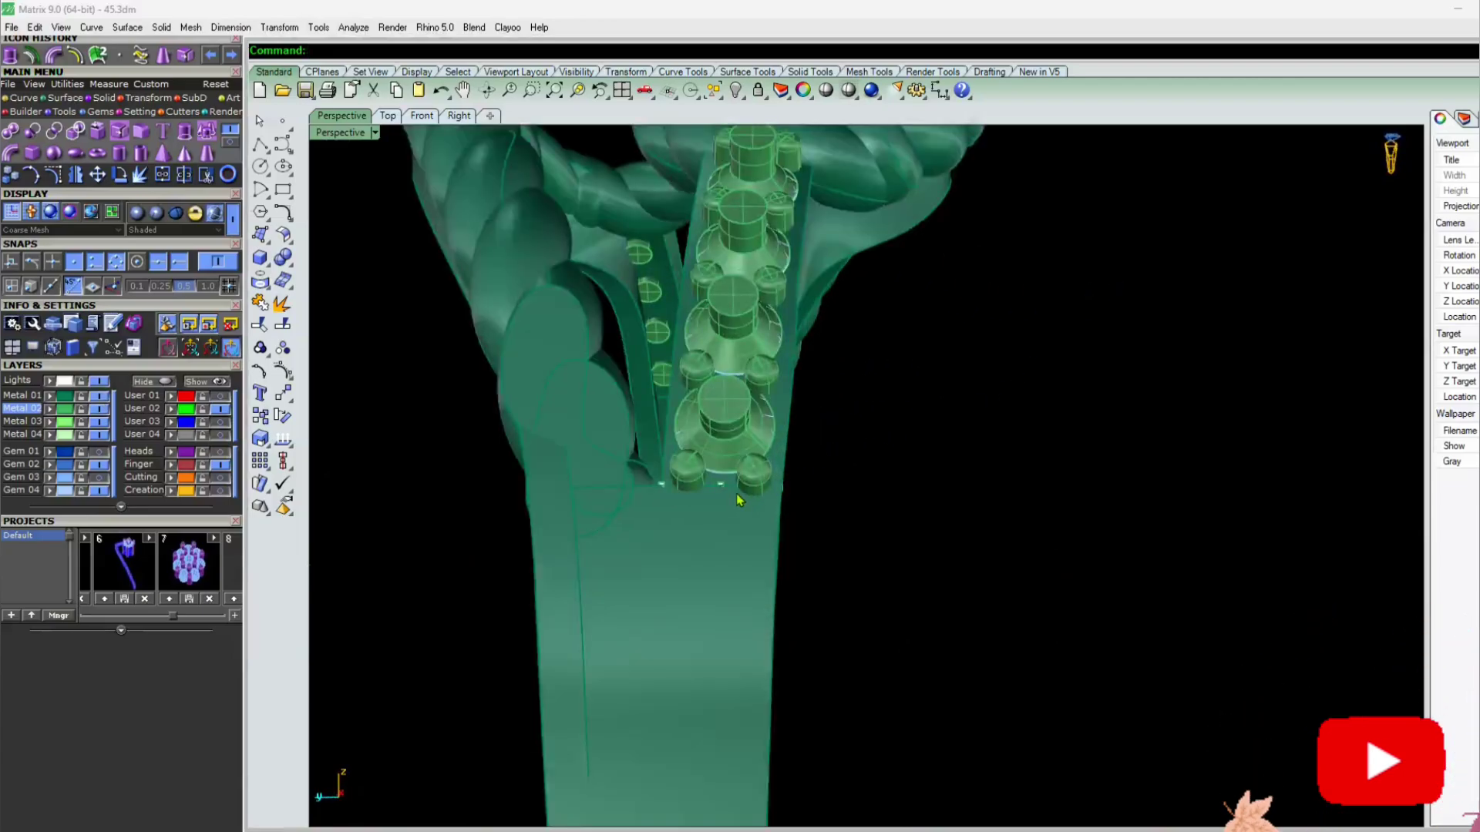
# Try to subtract the gem cutters from the shoulder pieces with Boolean Difference
pyautogui.click(811, 429)
pyautogui.click(656, 563)
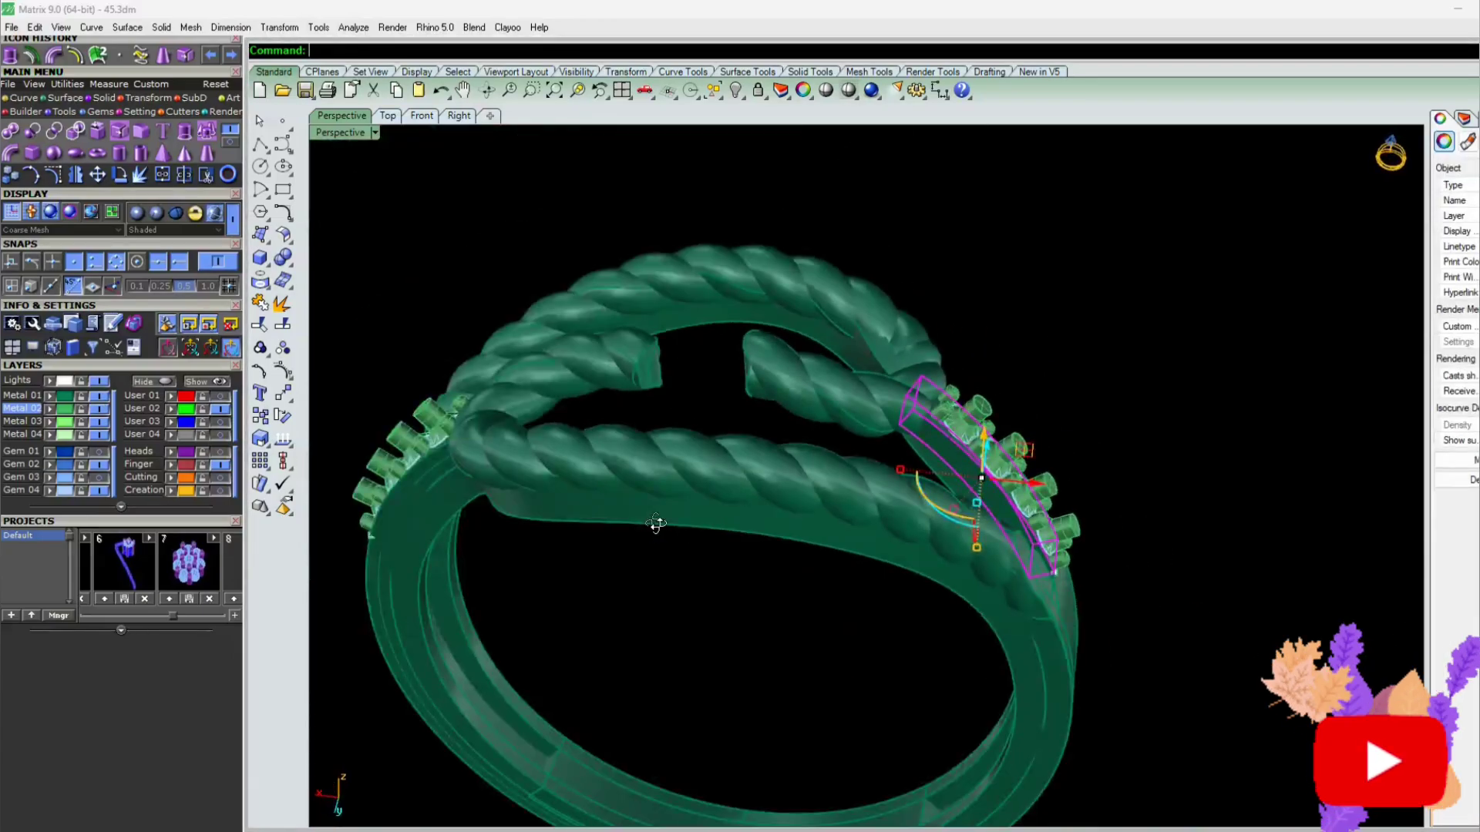
pyautogui.scroll(3, 651, 519)
pyautogui.click(558, 477)
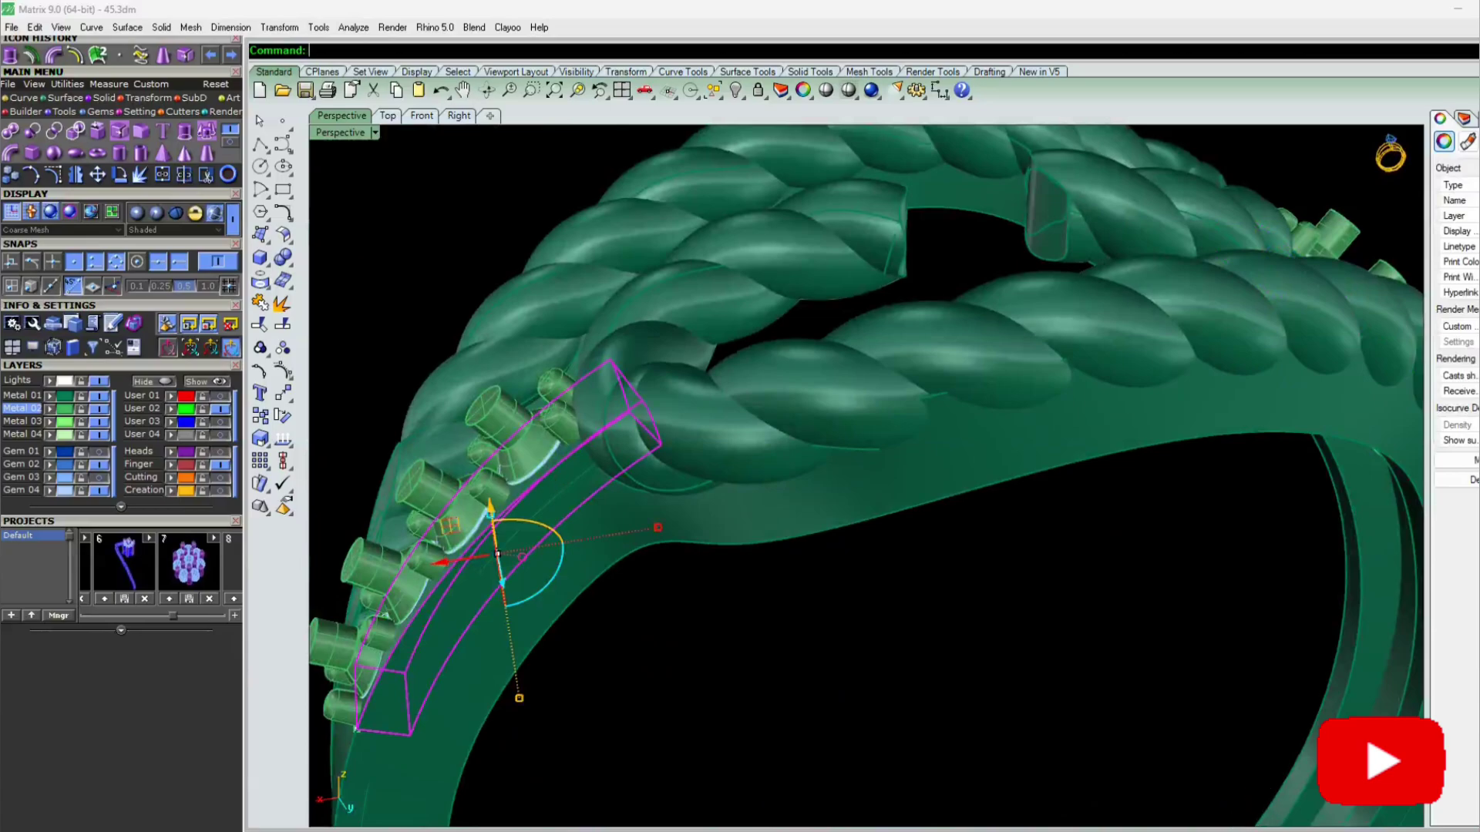
pyautogui.click(33, 133)
pyautogui.scroll(-3, 694, 462)
pyautogui.click(480, 422)
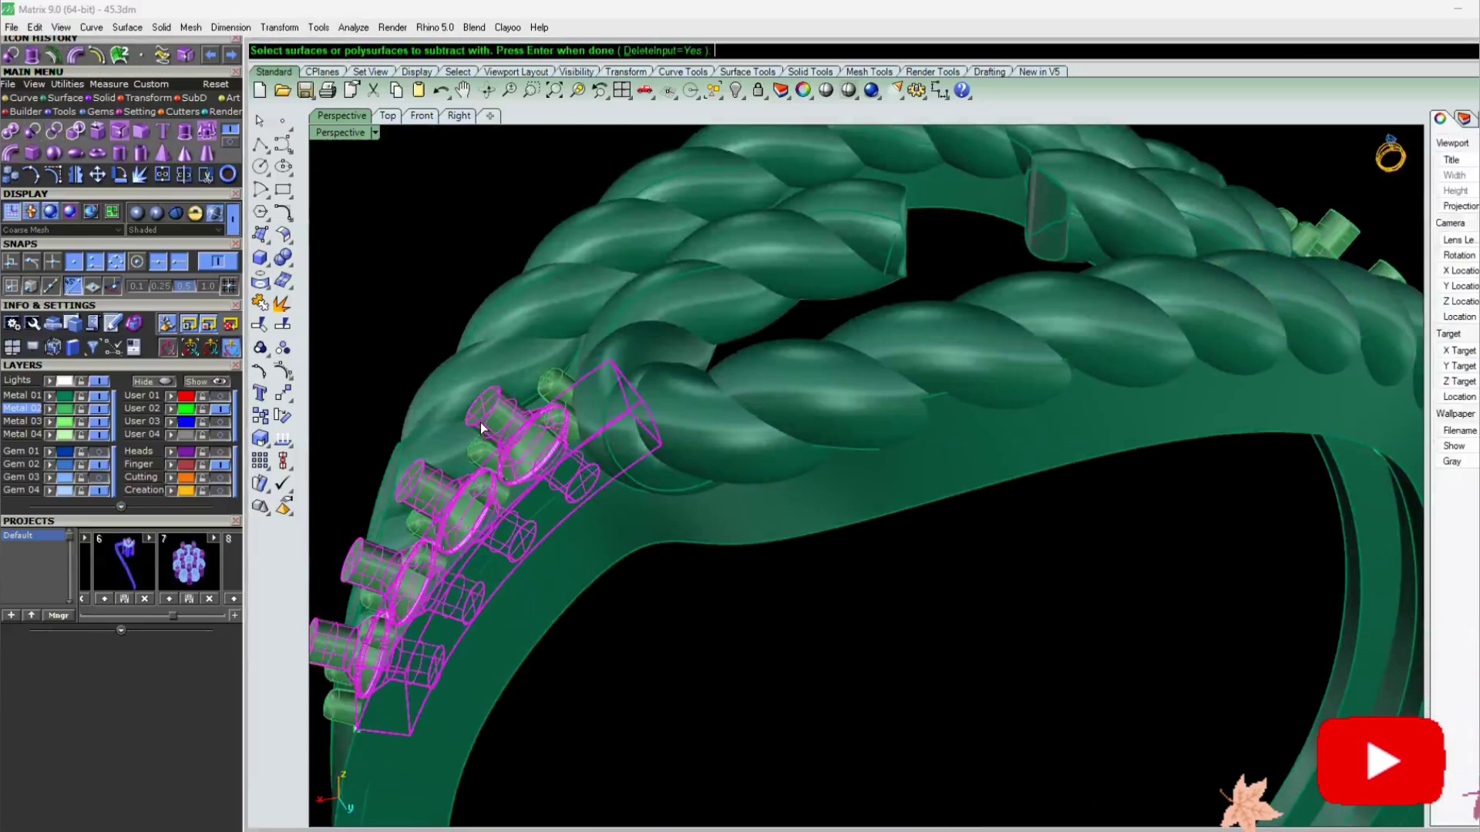
pyautogui.scroll(-2, 903, 337)
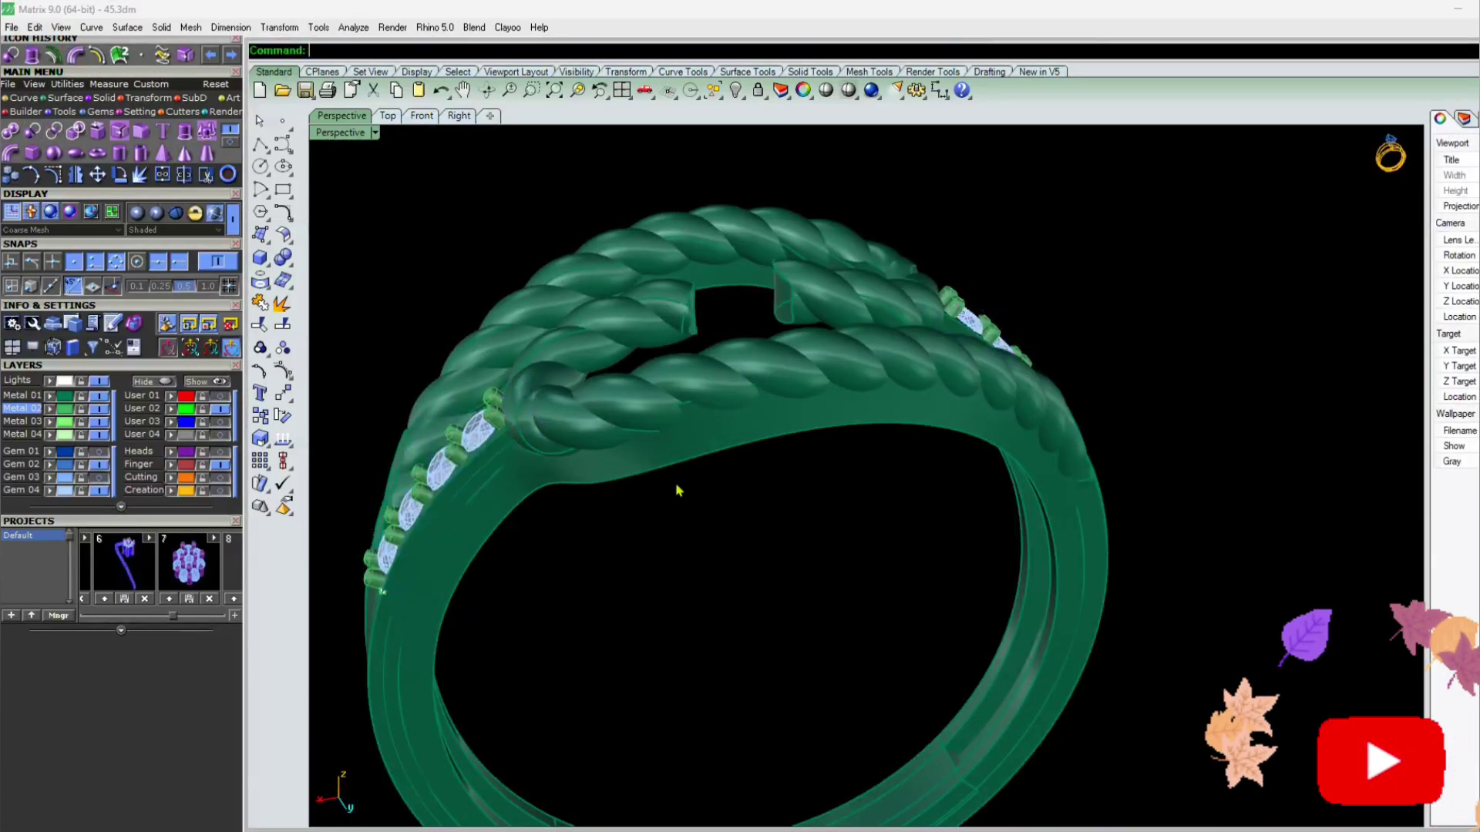
# Hide the gems and examine the shoulder pieces for the cut gem seats
pyautogui.moveTo(677, 488); pyautogui.dragTo(8, 451, button='right')
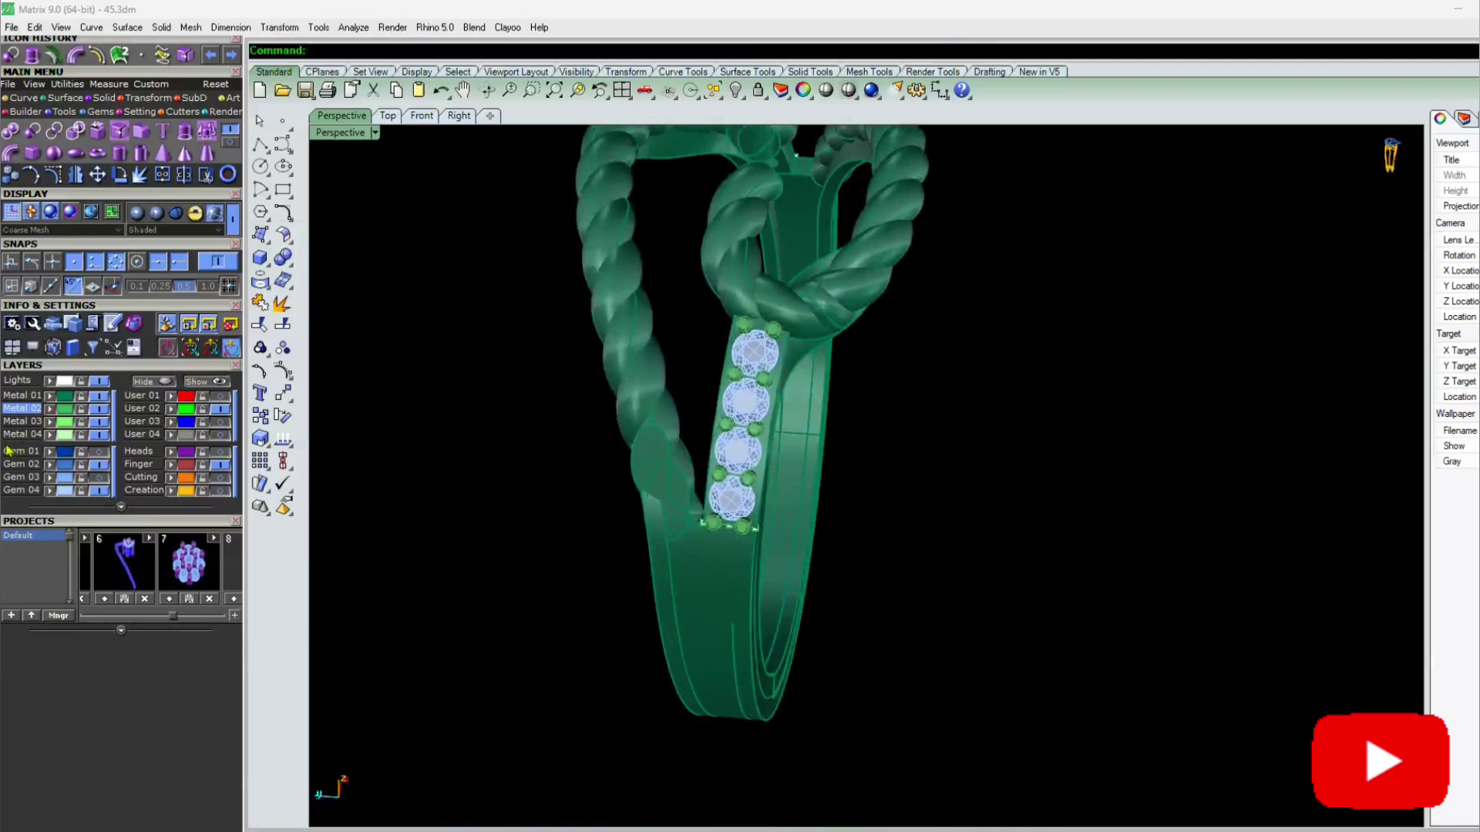
pyautogui.click(99, 478)
pyautogui.click(99, 491)
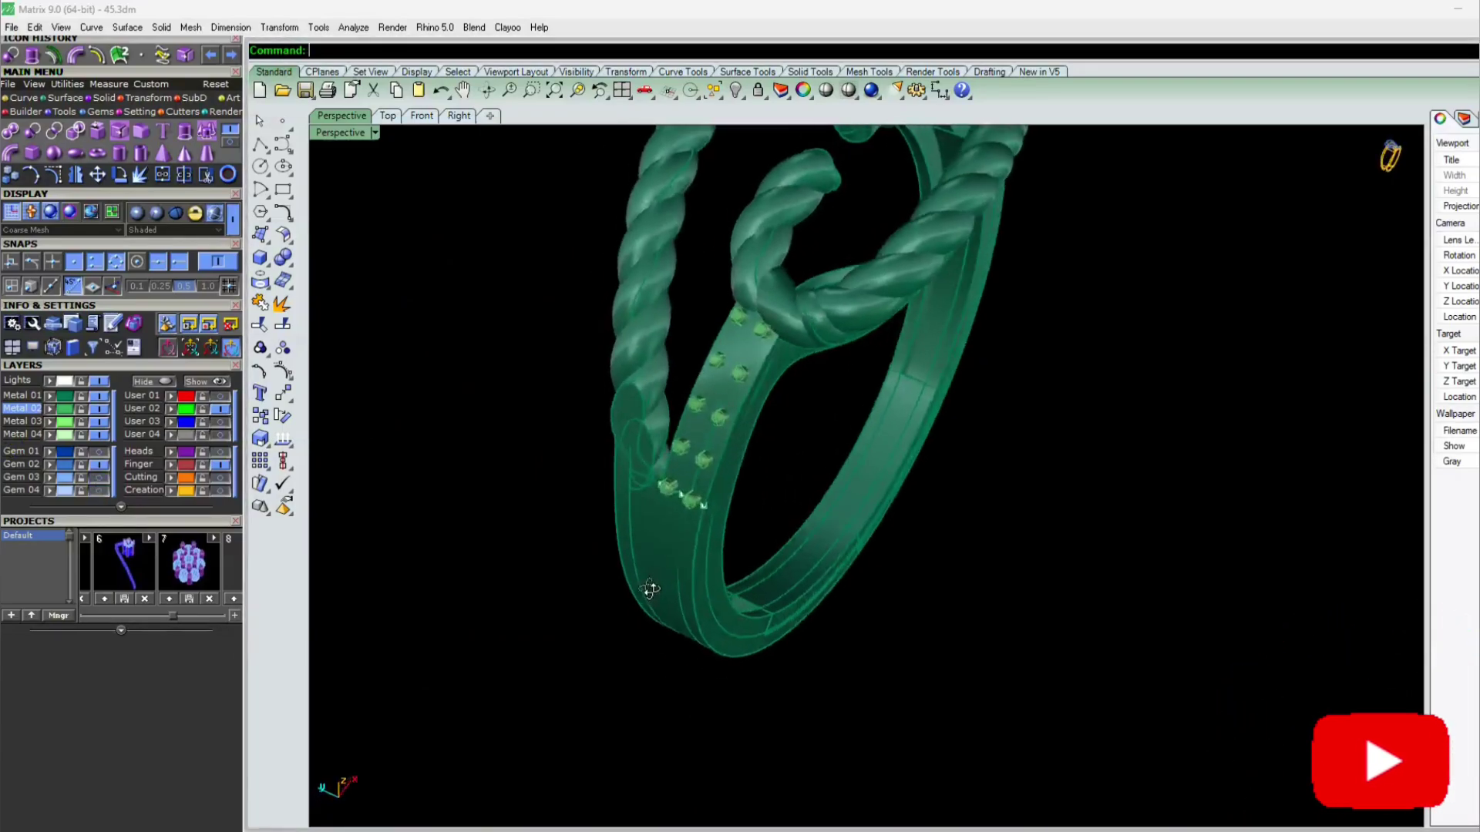
pyautogui.moveTo(647, 588); pyautogui.dragTo(830, 407, button='right')
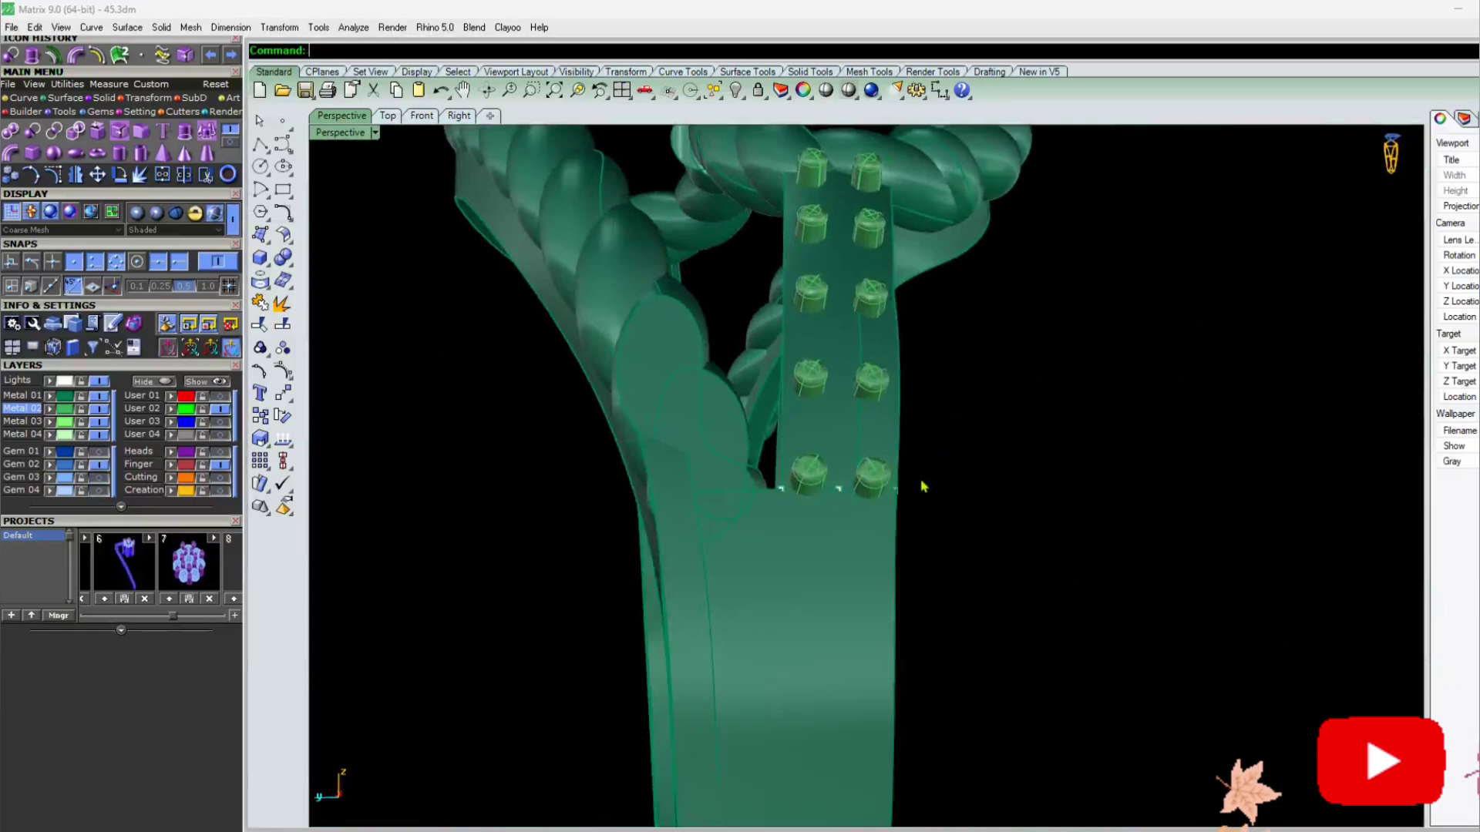
pyautogui.moveTo(922, 488); pyautogui.dragTo(855, 487, button='right')
# Undo the Boolean subtraction to restore the gem cutters on the shoulder
pyautogui.click(836, 441)
pyautogui.moveTo(790, 385); pyautogui.dragTo(746, 466, button='right')
pyautogui.press('Delete')
pyautogui.hotkey('ctrl', 'z')
pyautogui.scroll(-5, 802, 401)
pyautogui.scroll(5, 801, 482)
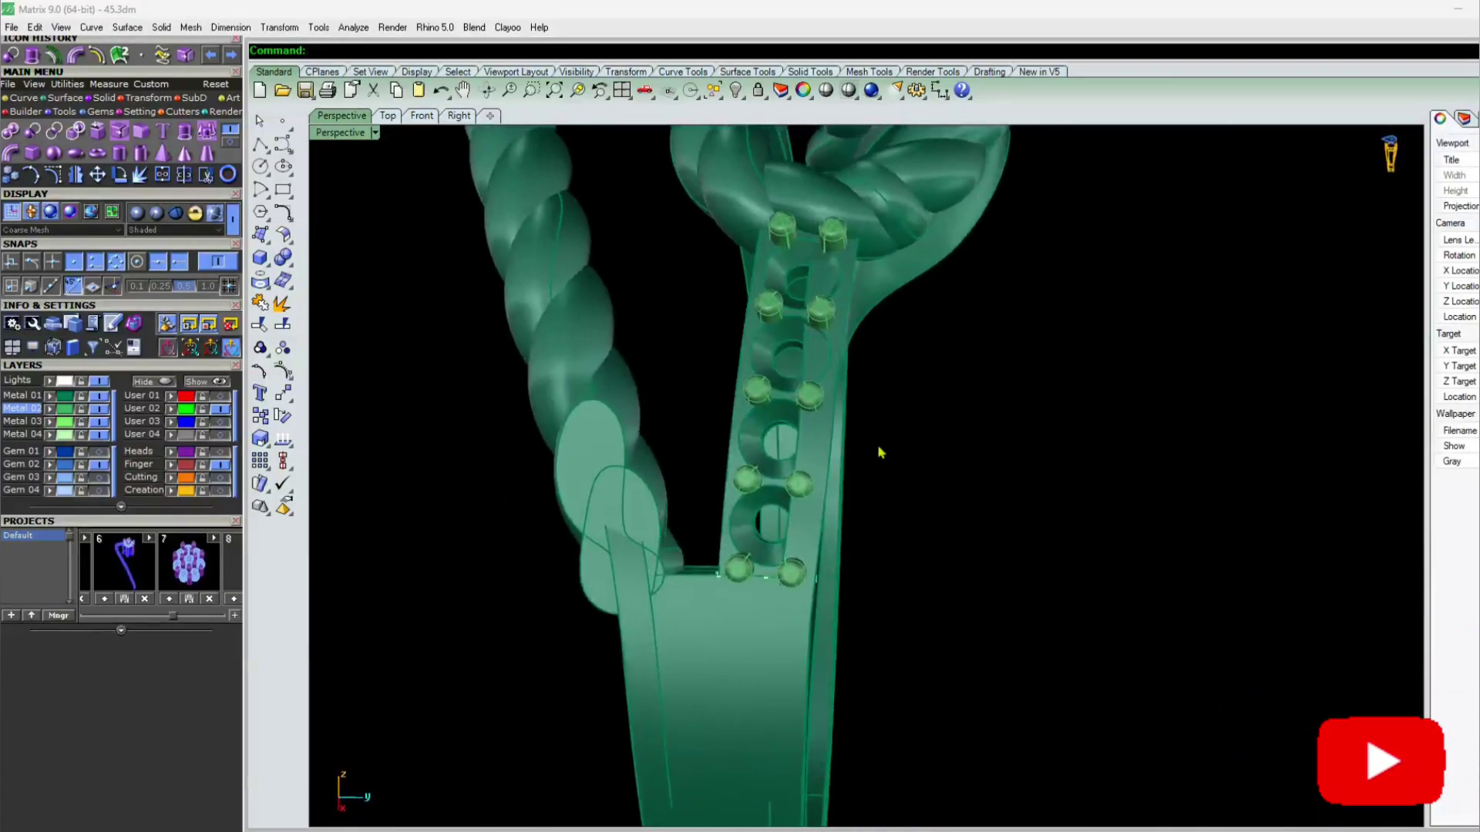
pyautogui.hotkey('ctrl', 'z')
pyautogui.press('Escape')
pyautogui.scroll(-5, 836, 454)
pyautogui.moveTo(836, 454); pyautogui.dragTo(817, 412, button='right')
pyautogui.scroll(5, 810, 407)
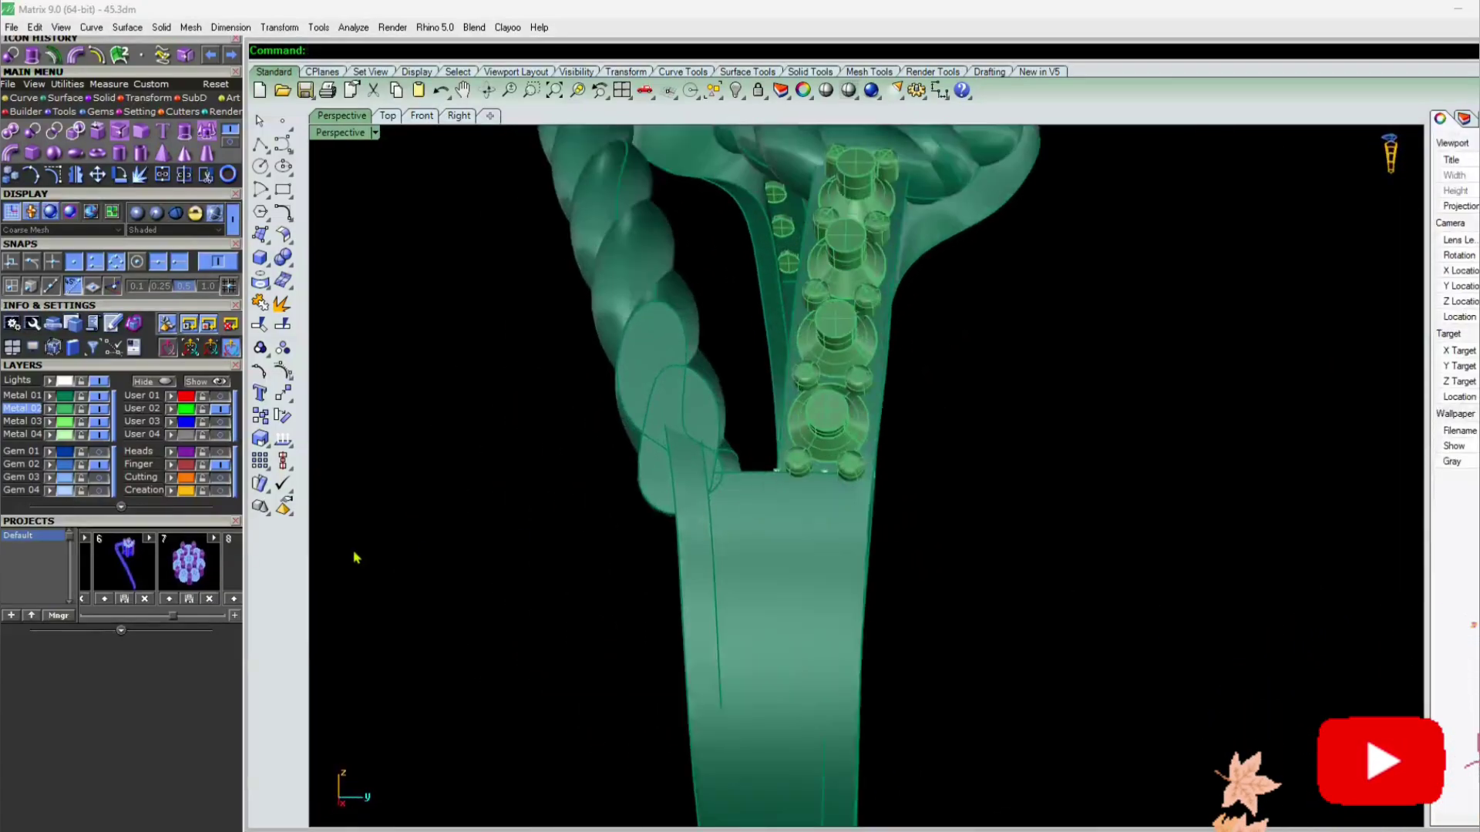
# Try deleting the four gem cutters on the shoulder, undo the deletion and clear the selection
pyautogui.moveTo(814, 438); pyautogui.dragTo(823, 432)
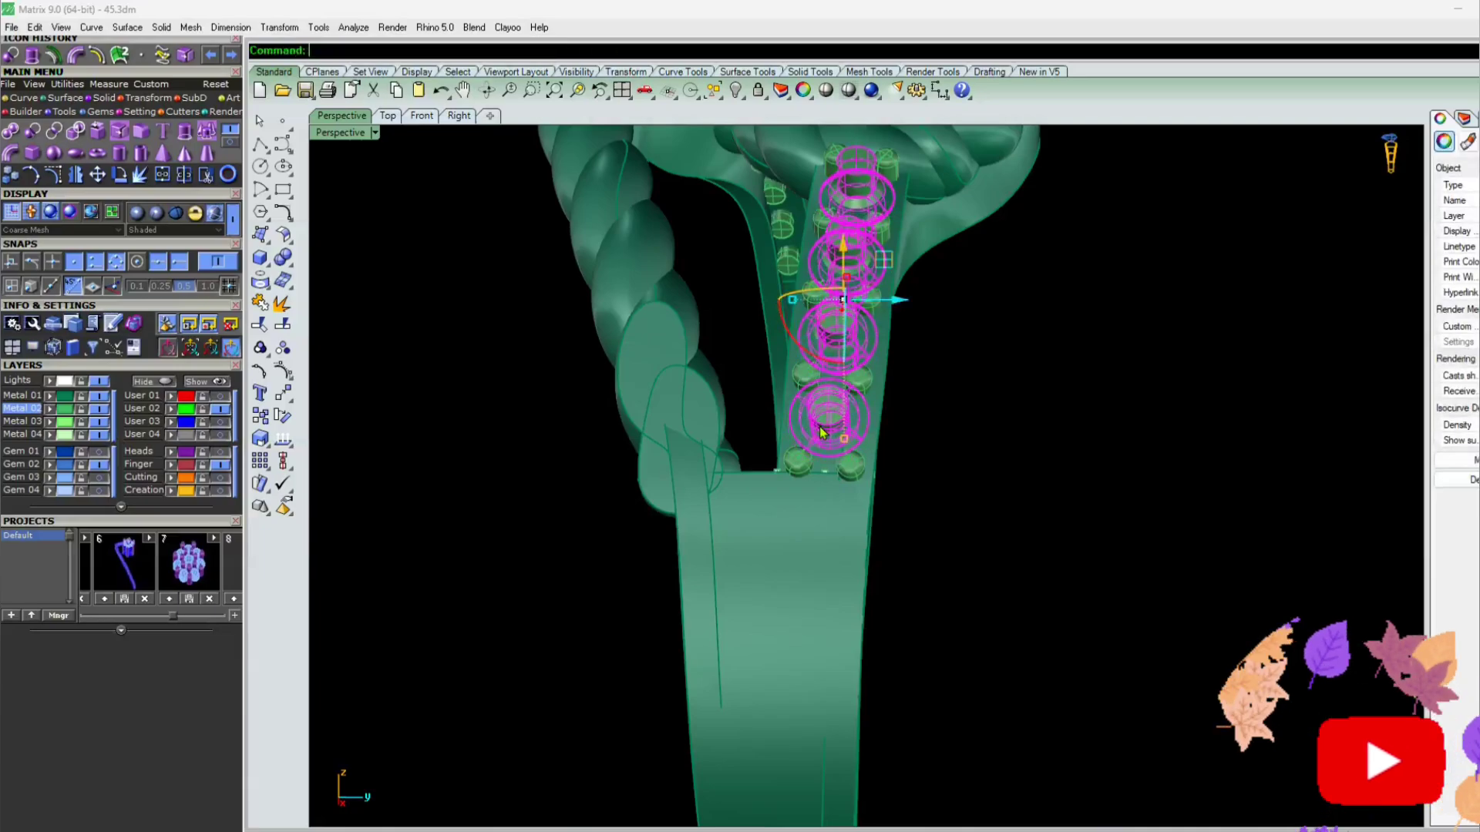
pyautogui.click(821, 432)
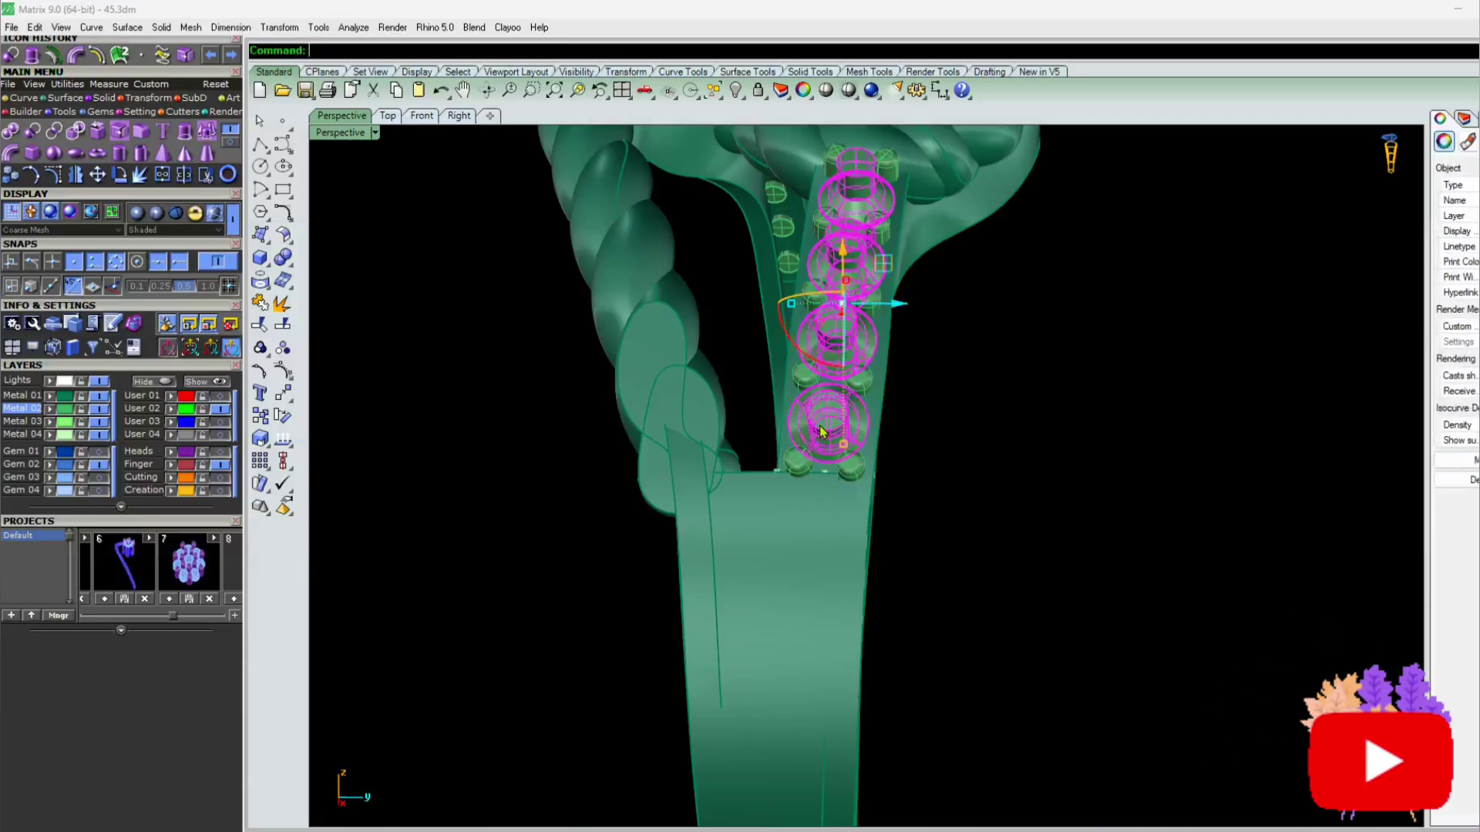
pyautogui.press('Delete')
pyautogui.hotkey('ctrl', 'z')
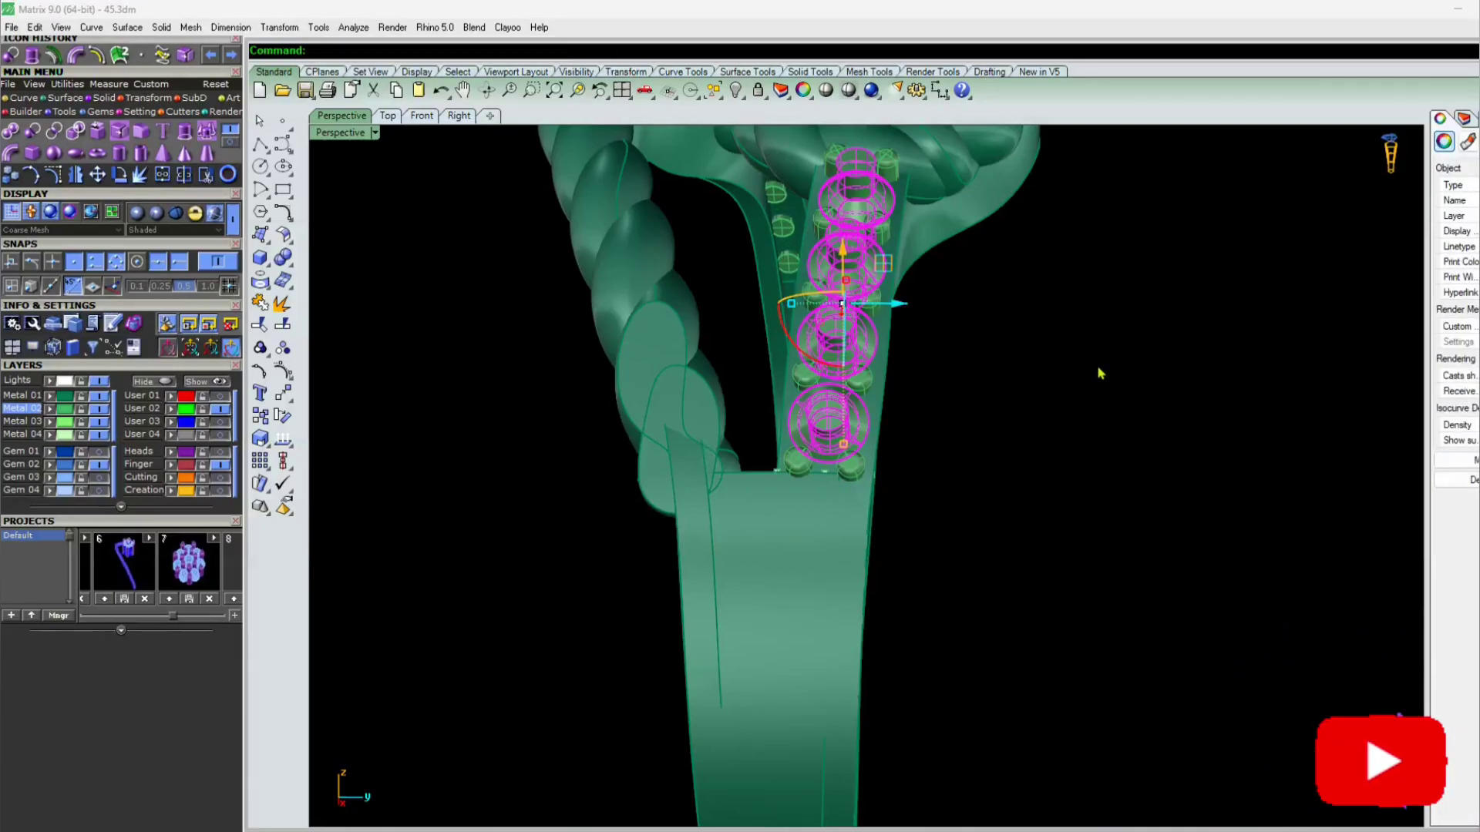
pyautogui.press('Escape')
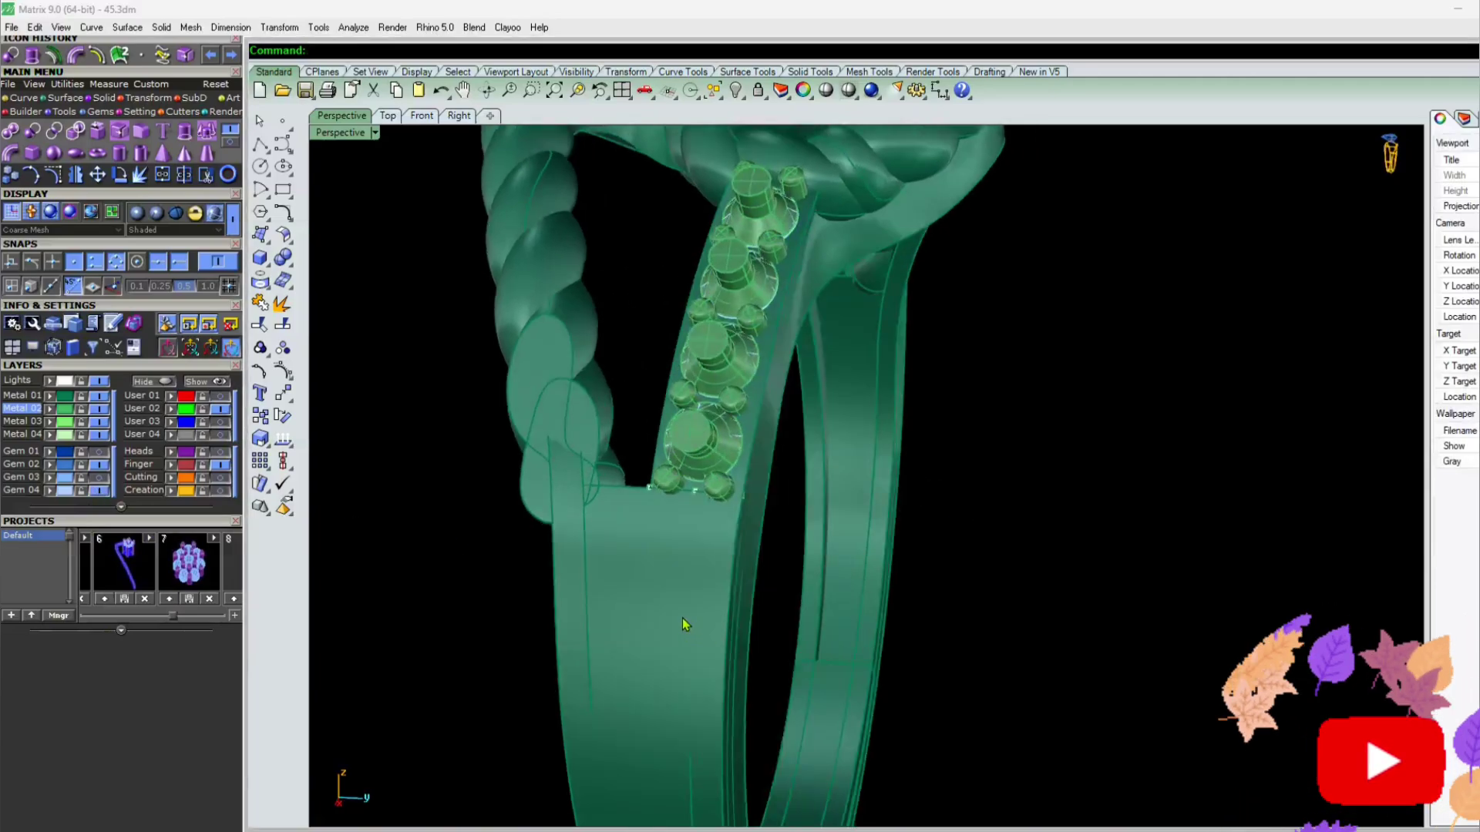
# Subtract the gem cutters from the ring's shoulder and shank pieces with Boolean Difference
pyautogui.click(682, 618)
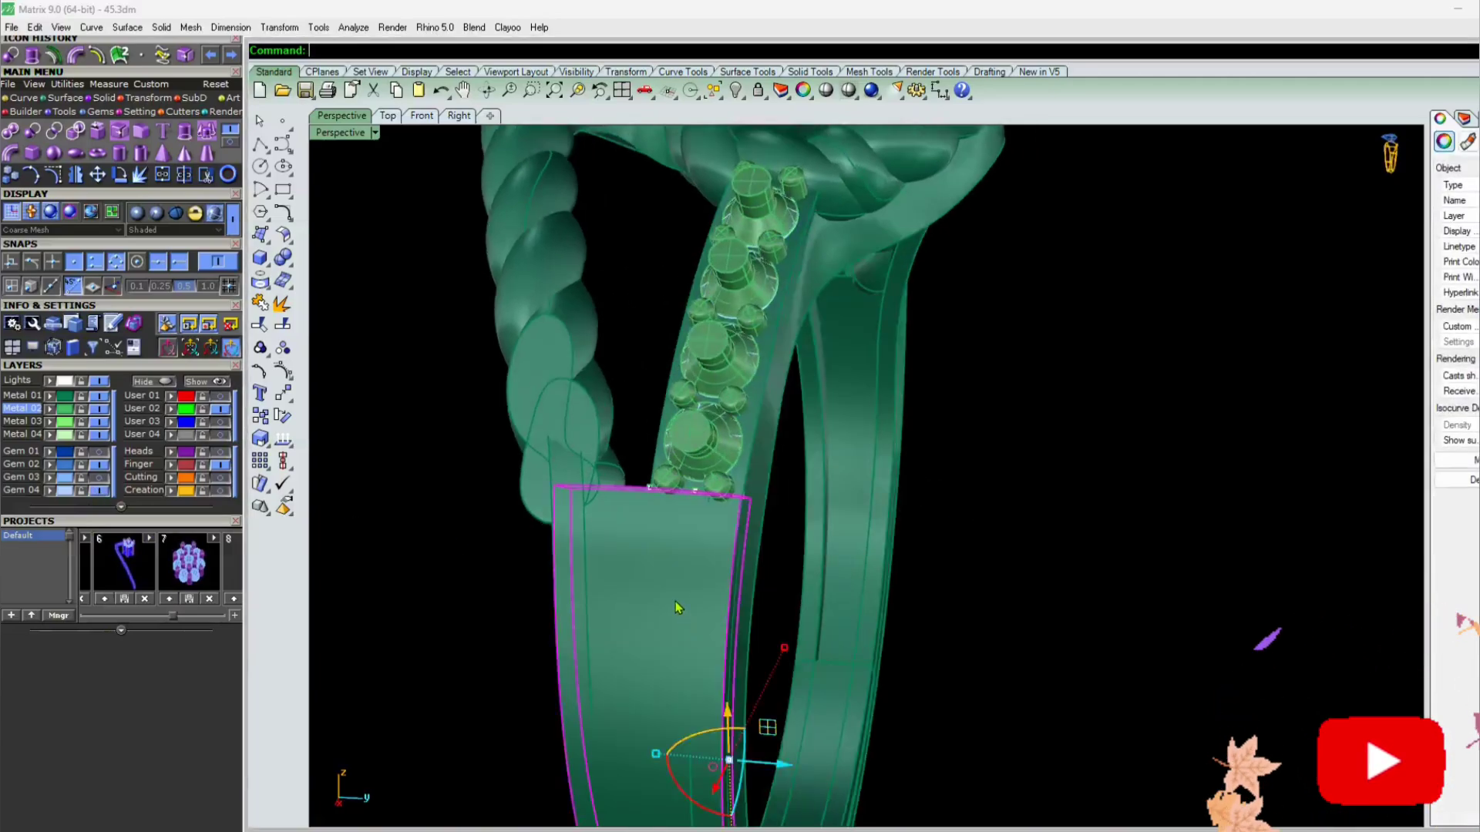
pyautogui.moveTo(682, 619); pyautogui.dragTo(1062, 386, button='right')
pyautogui.press('Escape')
pyautogui.scroll(5, 922, 468)
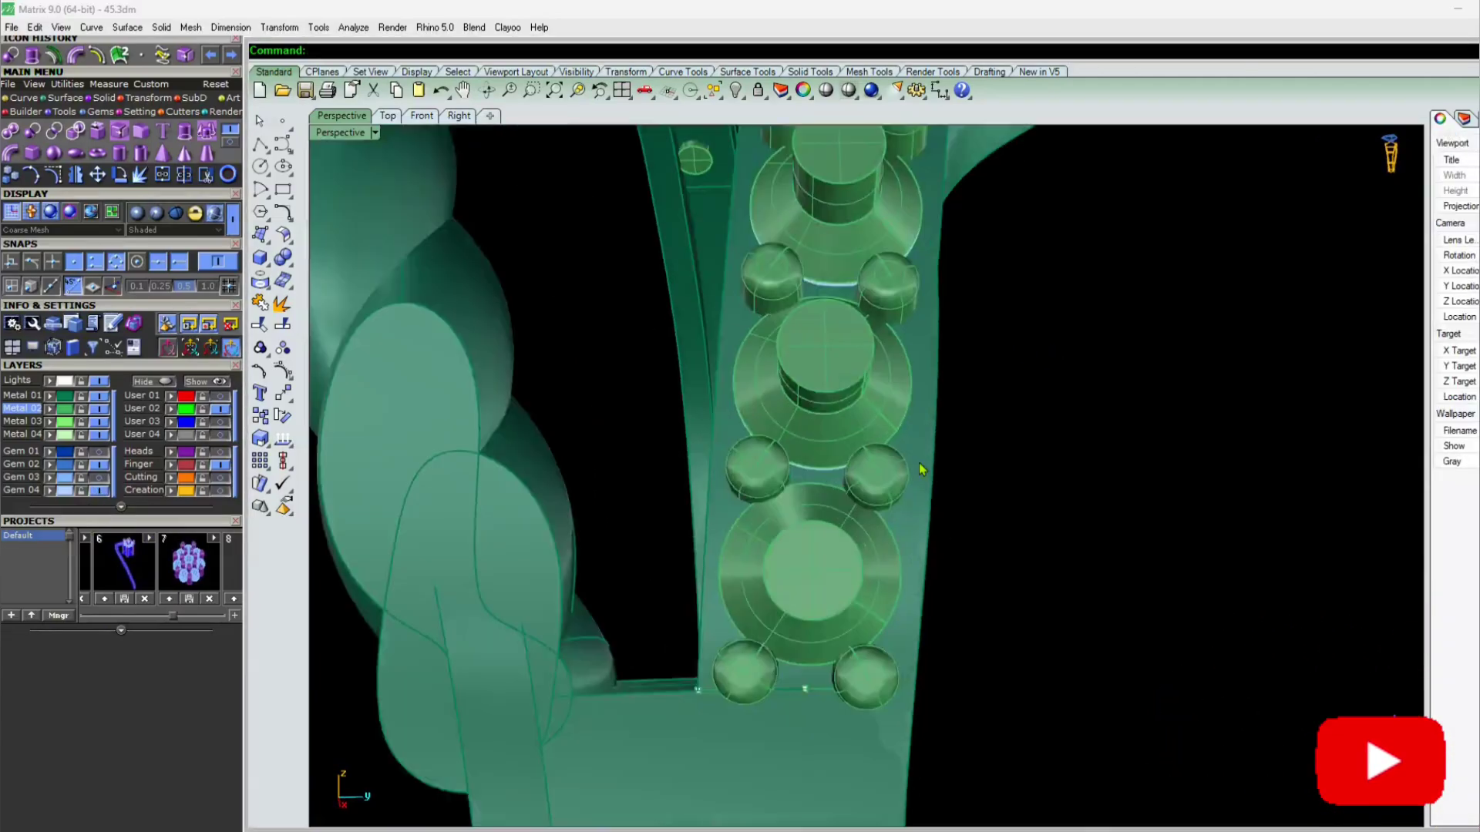
pyautogui.click(715, 506)
pyautogui.scroll(-6, 715, 507)
pyautogui.moveTo(850, 534); pyautogui.dragTo(772, 409, button='right')
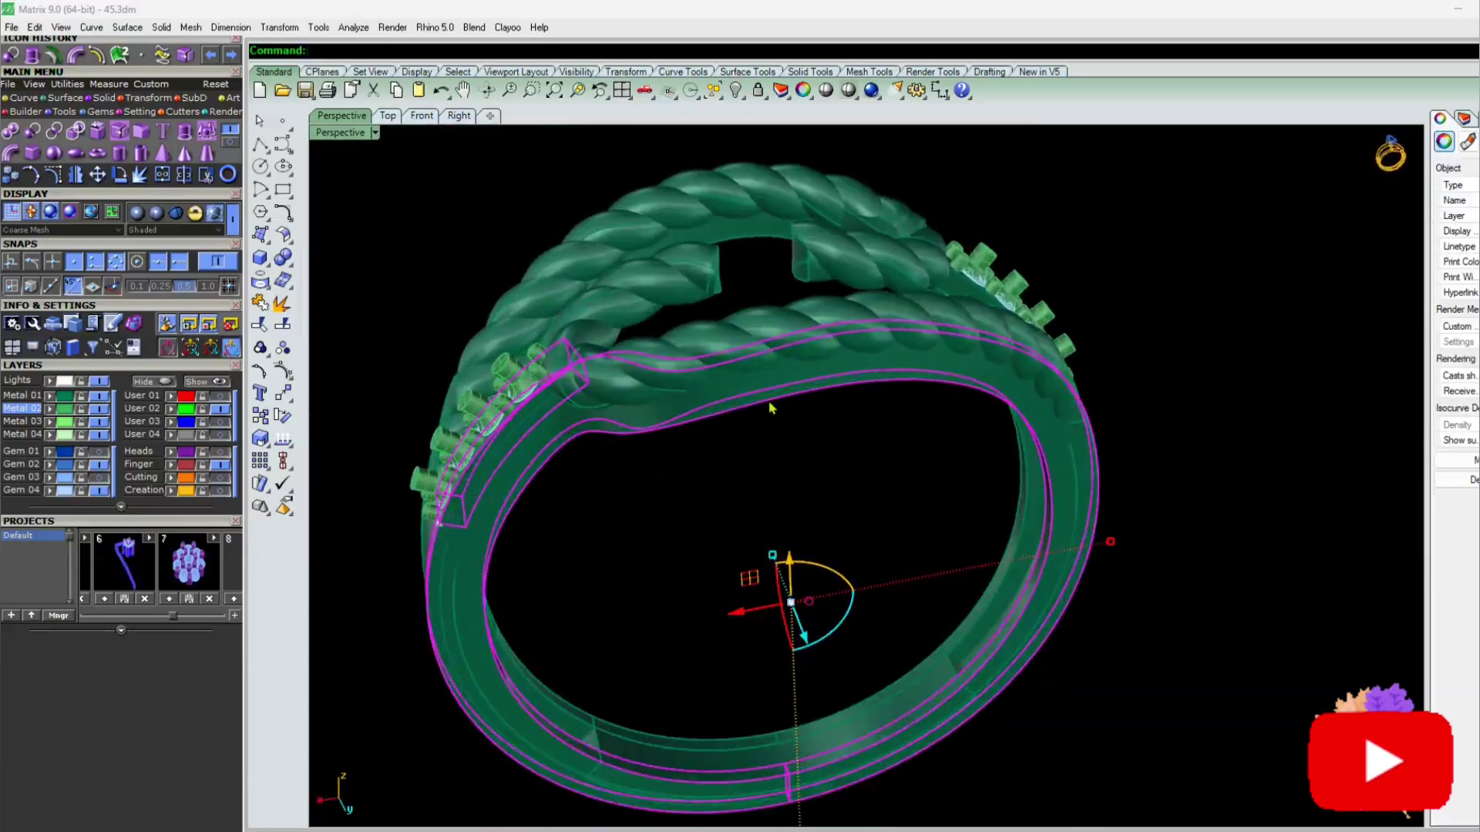
pyautogui.moveTo(511, 582); pyautogui.dragTo(902, 601, button='right')
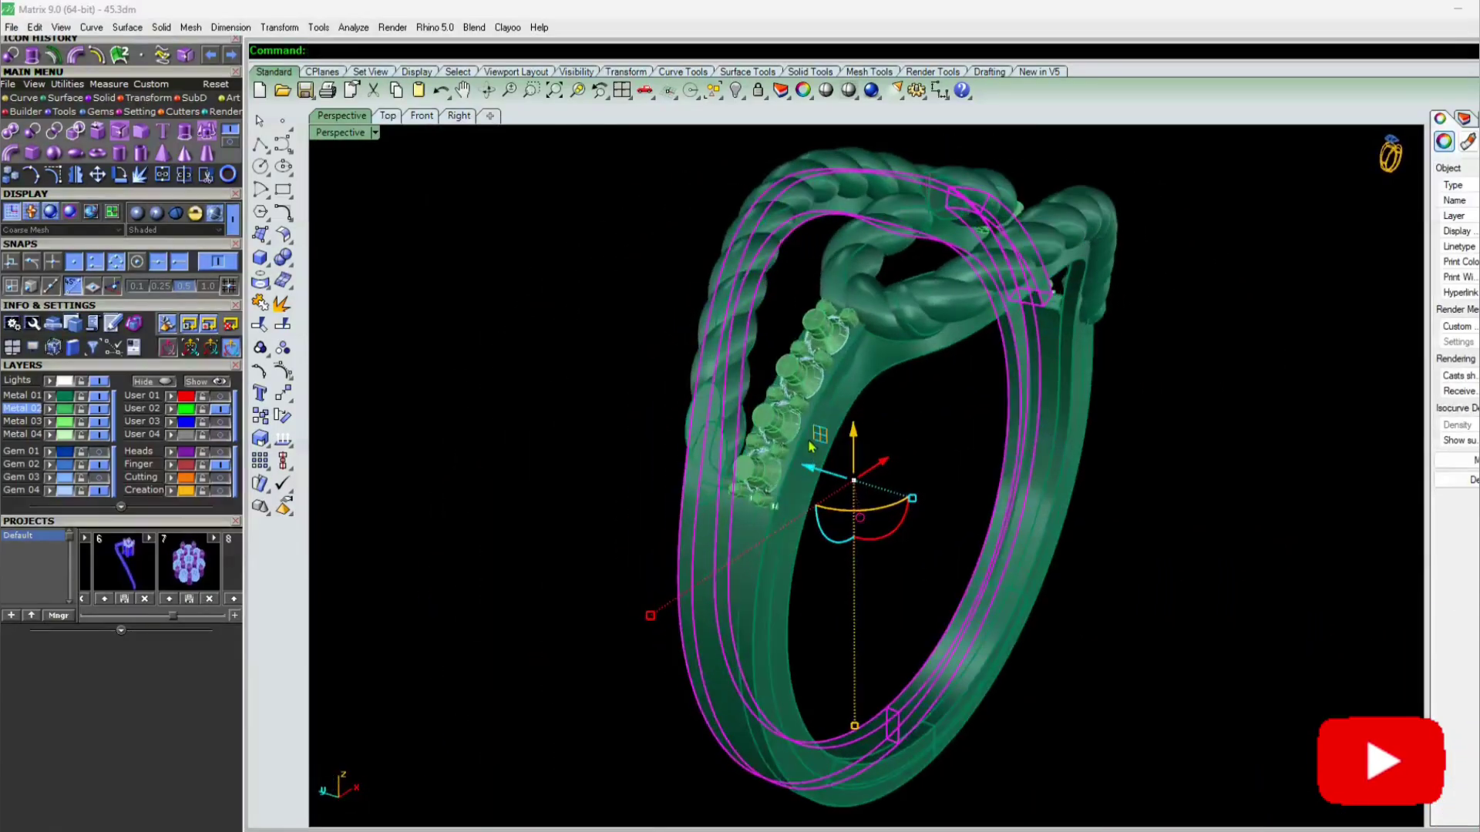
pyautogui.scroll(5, 873, 422)
pyautogui.keyDown('shift'); pyautogui.click(876, 414); pyautogui.keyUp('shift')
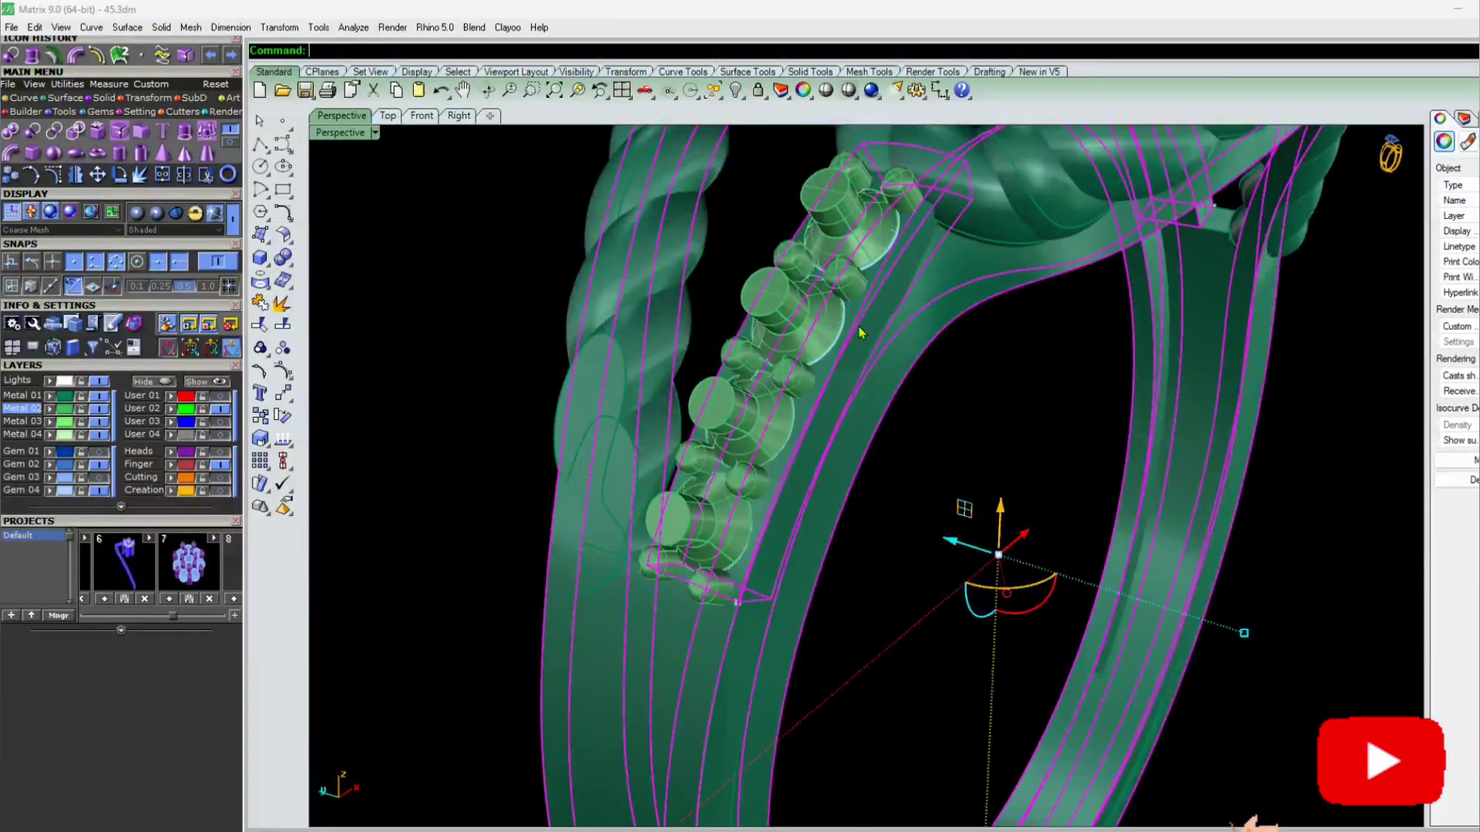
pyautogui.click(32, 131)
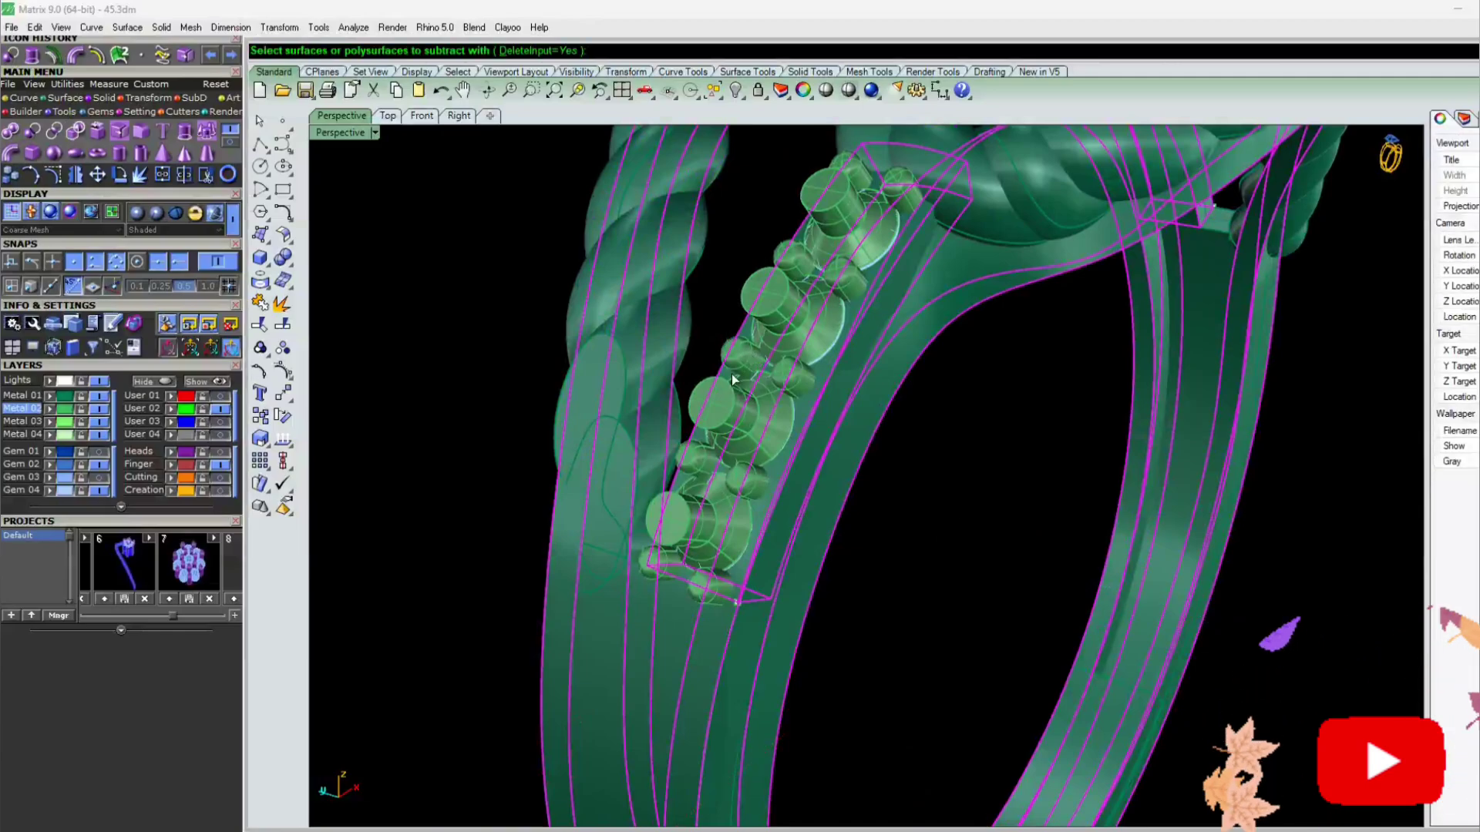
pyautogui.click(782, 417)
pyautogui.scroll(-8, 781, 416)
pyautogui.moveTo(509, 432); pyautogui.dragTo(784, 539, button='right')
pyautogui.scroll(6, 693, 524)
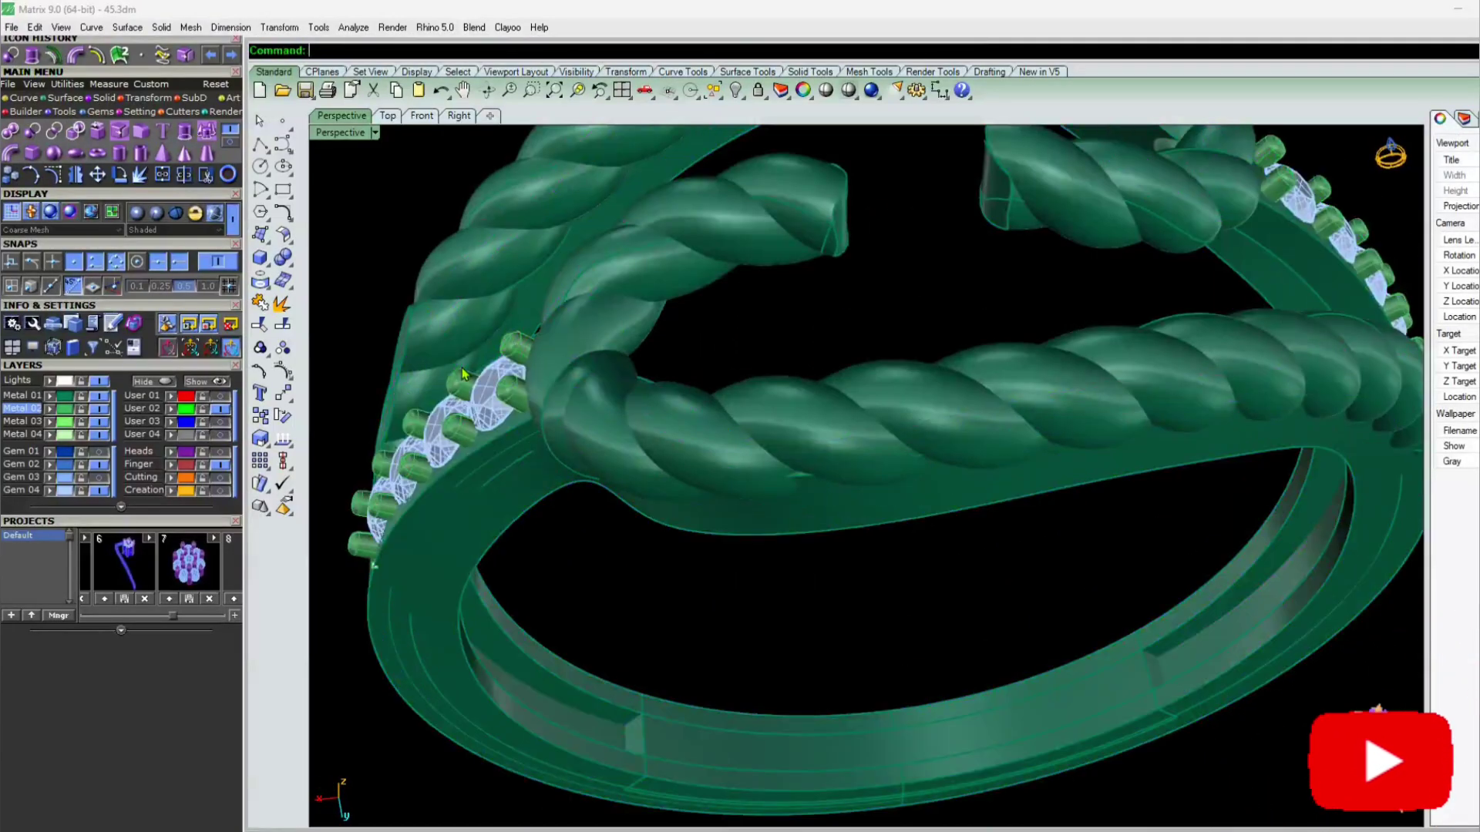
# Hide the shoulder gems and examine the cut seats and their through-holes from the outside and inside of the band
pyautogui.scroll(-5, 524, 404)
pyautogui.moveTo(607, 409); pyautogui.dragTo(686, 358, button='right')
pyautogui.click(100, 493)
pyautogui.moveTo(555, 401); pyautogui.dragTo(849, 241, button='right')
pyautogui.scroll(5, 801, 509)
pyautogui.scroll(5, 839, 433)
pyautogui.scroll(-9, 861, 443)
pyautogui.scroll(8, 849, 241)
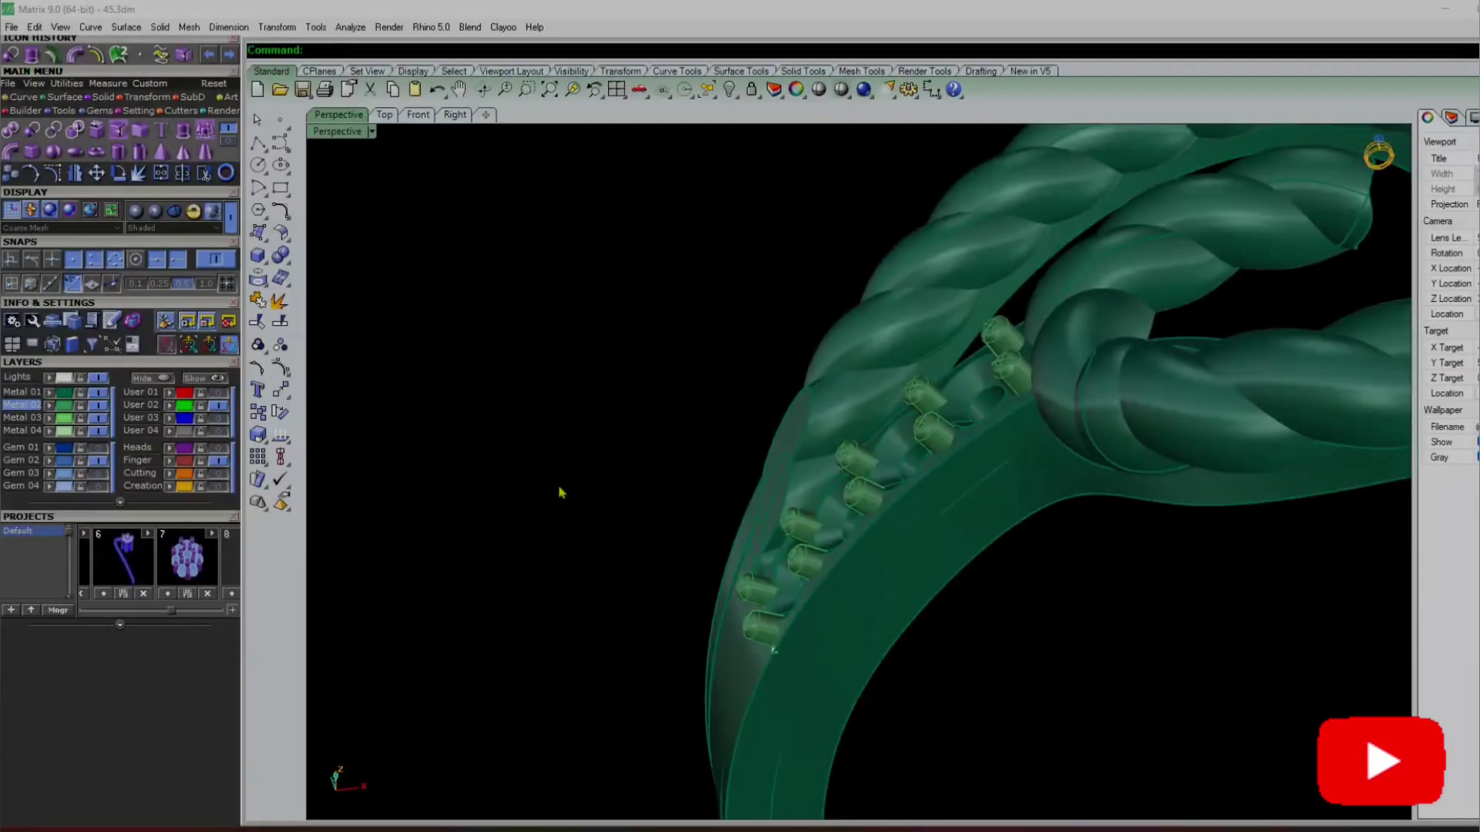
pyautogui.scroll(-8, 562, 491)
pyautogui.moveTo(561, 491); pyautogui.dragTo(1143, 333, button='right')
pyautogui.scroll(10, 1129, 441)
pyautogui.scroll(-10, 1130, 441)
pyautogui.scroll(6, 872, 353)
pyautogui.scroll(-3, 771, 499)
pyautogui.scroll(-5, 804, 413)
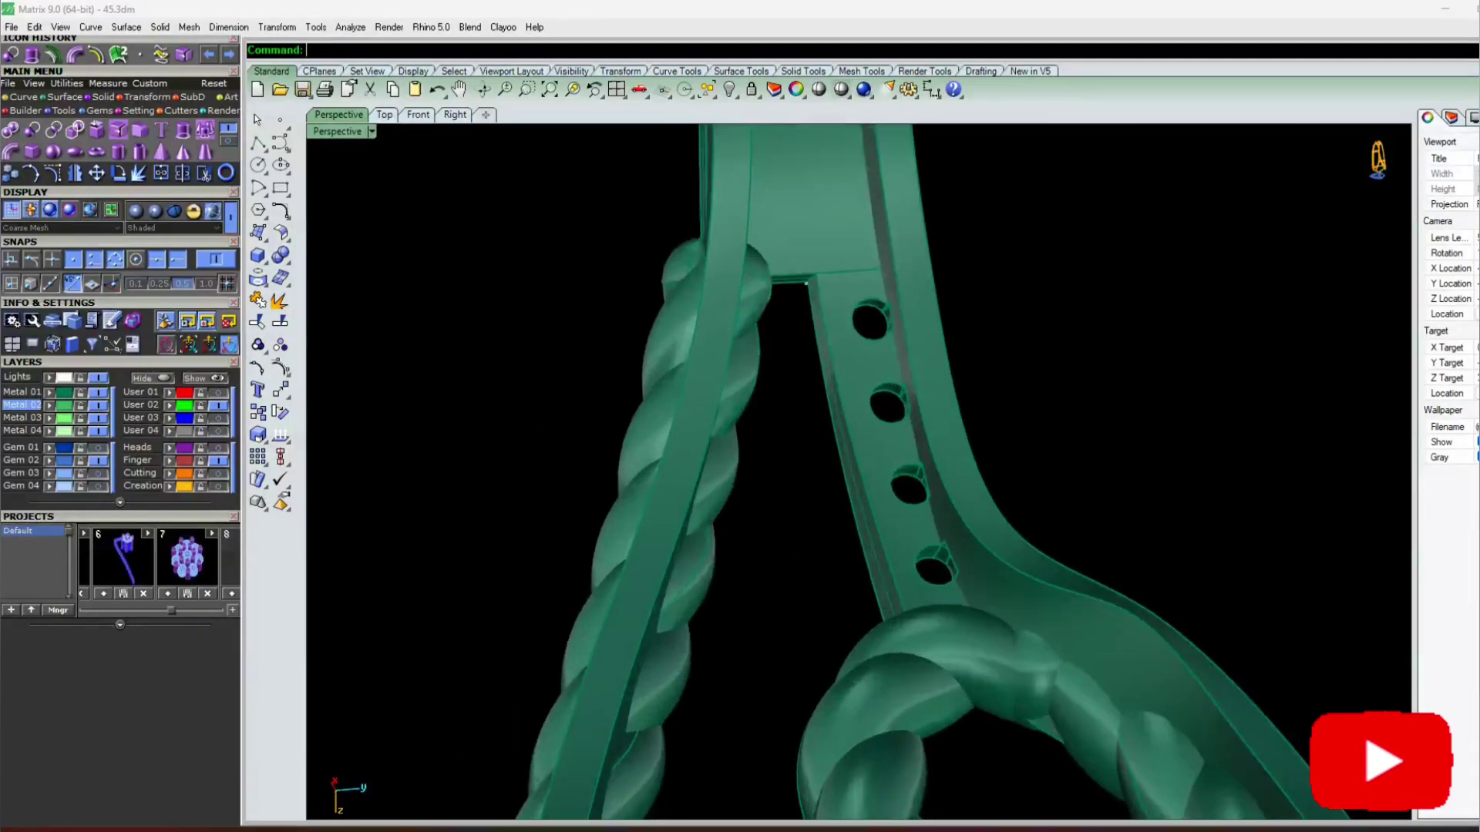
pyautogui.scroll(8, 853, 442)
pyautogui.scroll(2, 802, 420)
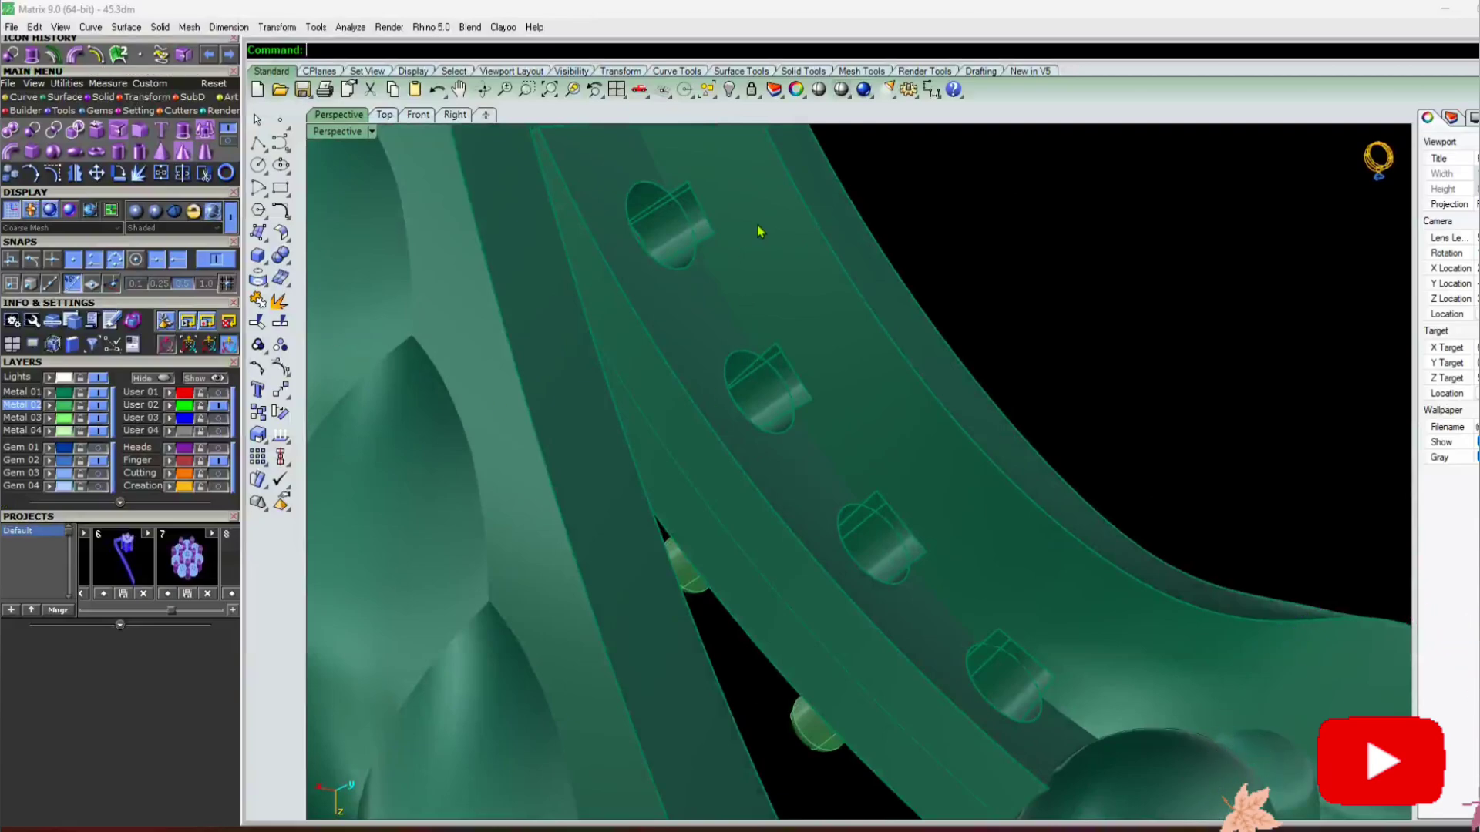
pyautogui.scroll(-10, 704, 350)
pyautogui.moveTo(704, 350); pyautogui.dragTo(1143, 264, button='right')
pyautogui.scroll(-5, 598, 529)
# Delete the stray points beside the lowest prongs on the first gem-set shoulder
pyautogui.hotkey('ctrl', 'a')
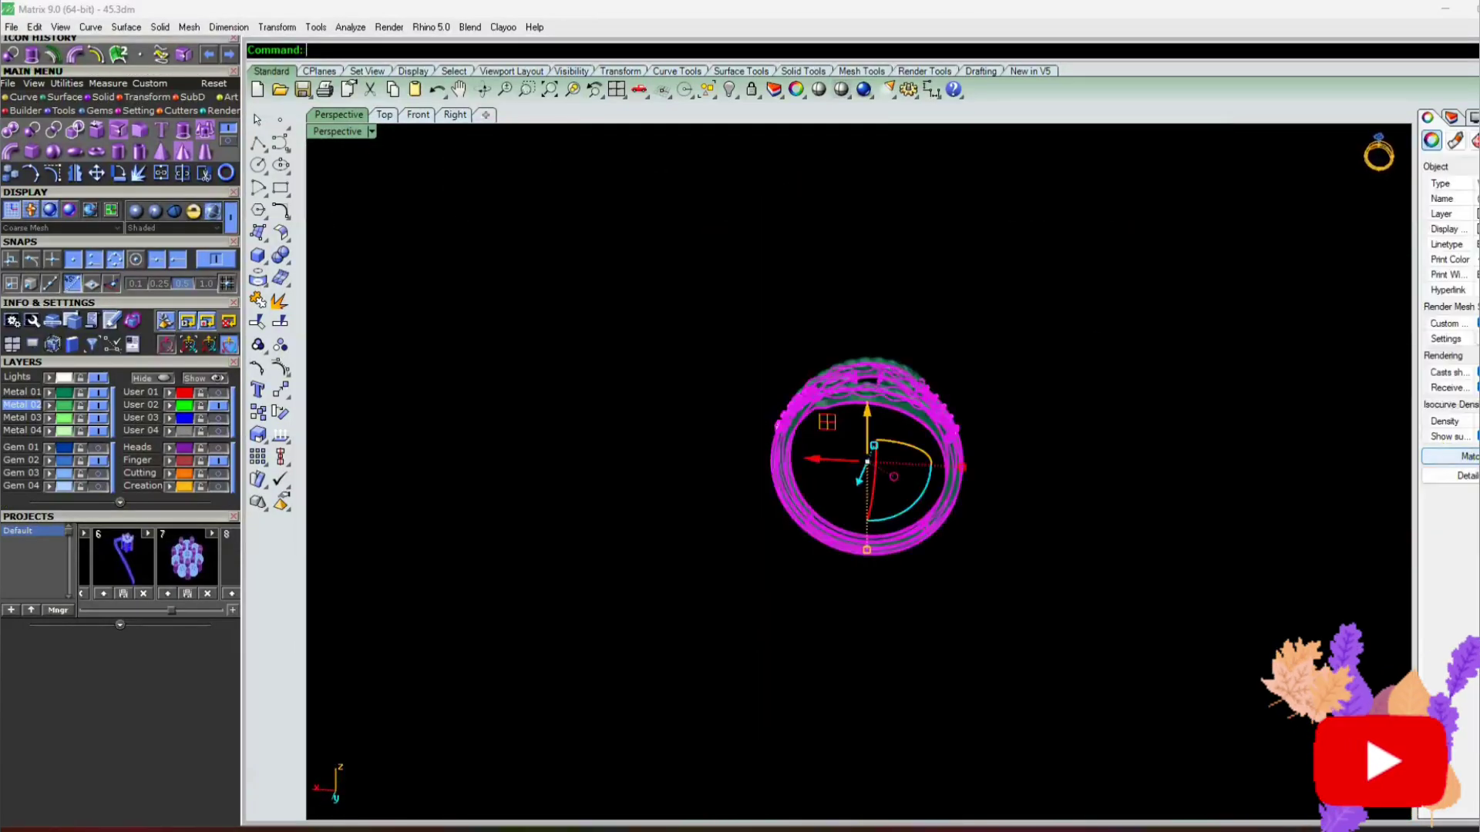
pyautogui.moveTo(1252, 580); pyautogui.dragTo(894, 431, button='right')
pyautogui.scroll(8, 892, 429)
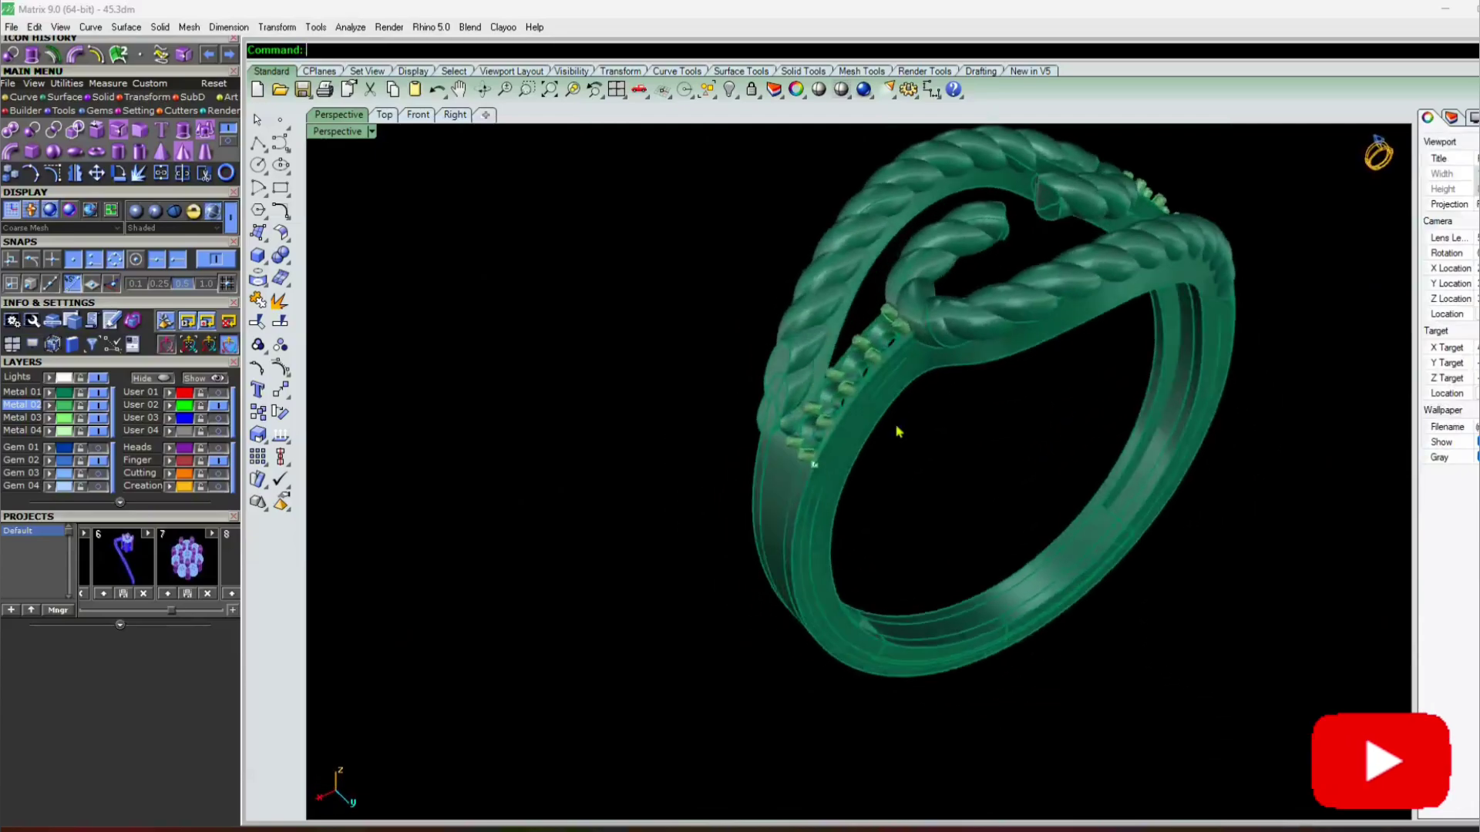
pyautogui.scroll(-5, 671, 643)
pyautogui.moveTo(671, 643); pyautogui.dragTo(687, 595, button='right')
pyautogui.scroll(5, 686, 596)
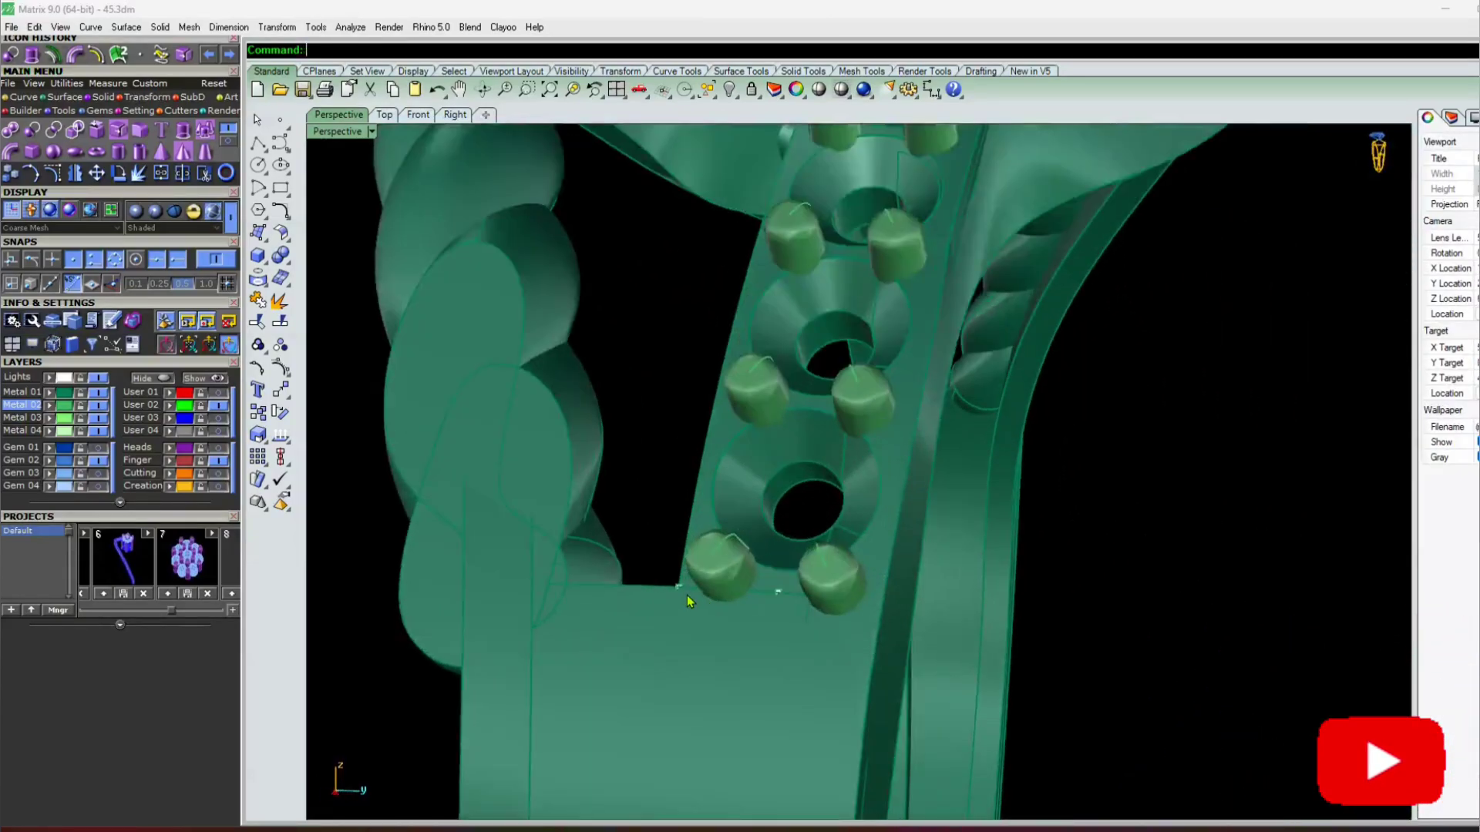
pyautogui.click(683, 590)
pyautogui.click(729, 631)
pyautogui.press('Delete')
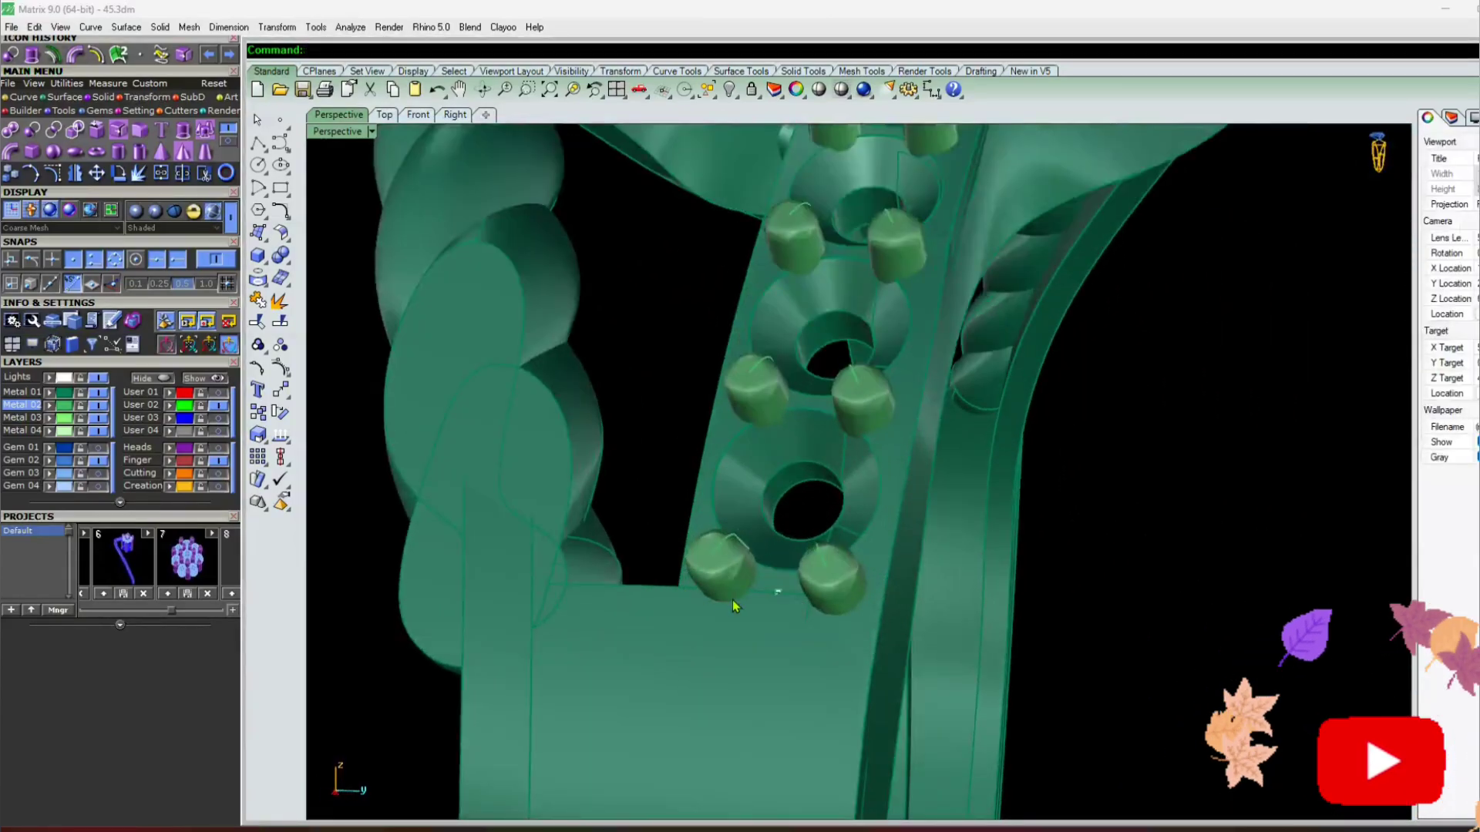
pyautogui.click(783, 595)
pyautogui.rightClick(783, 595)
pyautogui.press('Delete')
pyautogui.scroll(-5, 846, 607)
pyautogui.click(845, 603)
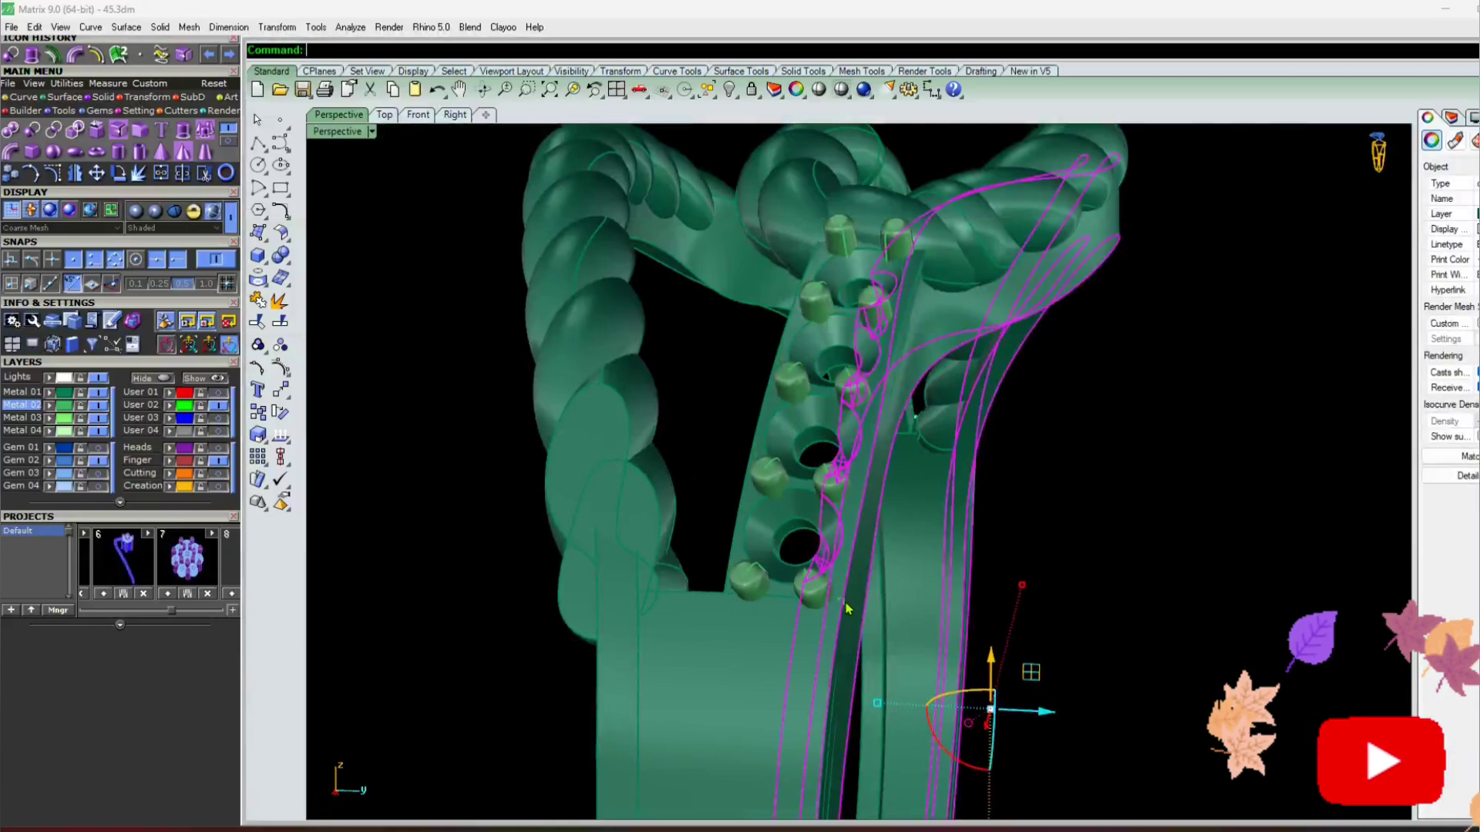
pyautogui.press('Escape')
pyautogui.scroll(-6, 729, 636)
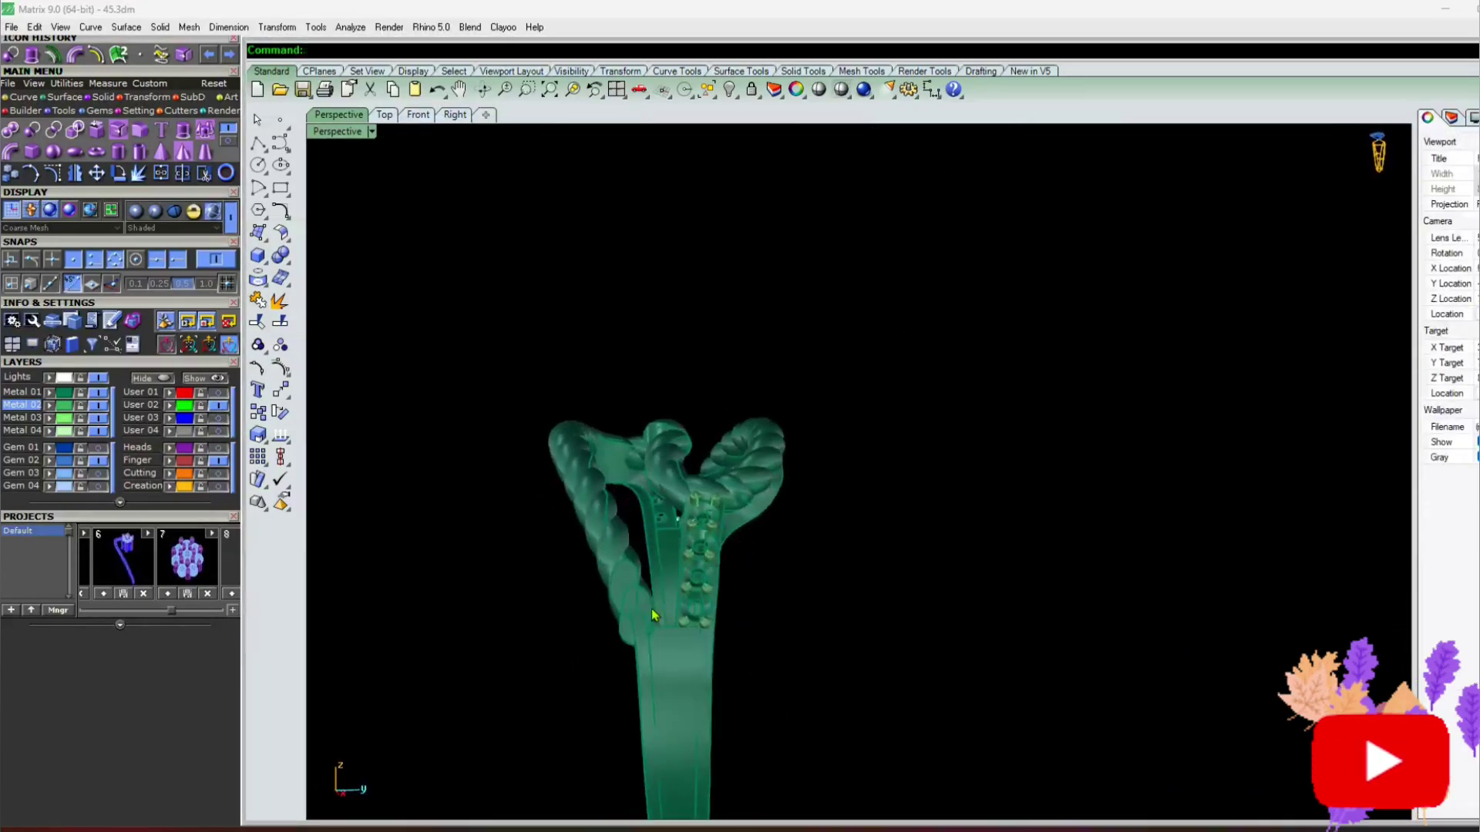
# Delete the leftover points at the lower end of the opposite gem-set shoulder
pyautogui.moveTo(653, 615); pyautogui.dragTo(820, 398, button='right')
pyautogui.scroll(3, 820, 397)
pyautogui.moveTo(814, 327); pyautogui.dragTo(889, 505, button='right')
pyautogui.scroll(-6, 823, 344)
pyautogui.moveTo(822, 344); pyautogui.dragTo(921, 491, button='right')
pyautogui.scroll(6, 571, 553)
pyautogui.scroll(-6, 575, 539)
pyautogui.scroll(4, 976, 487)
pyautogui.scroll(3, 933, 378)
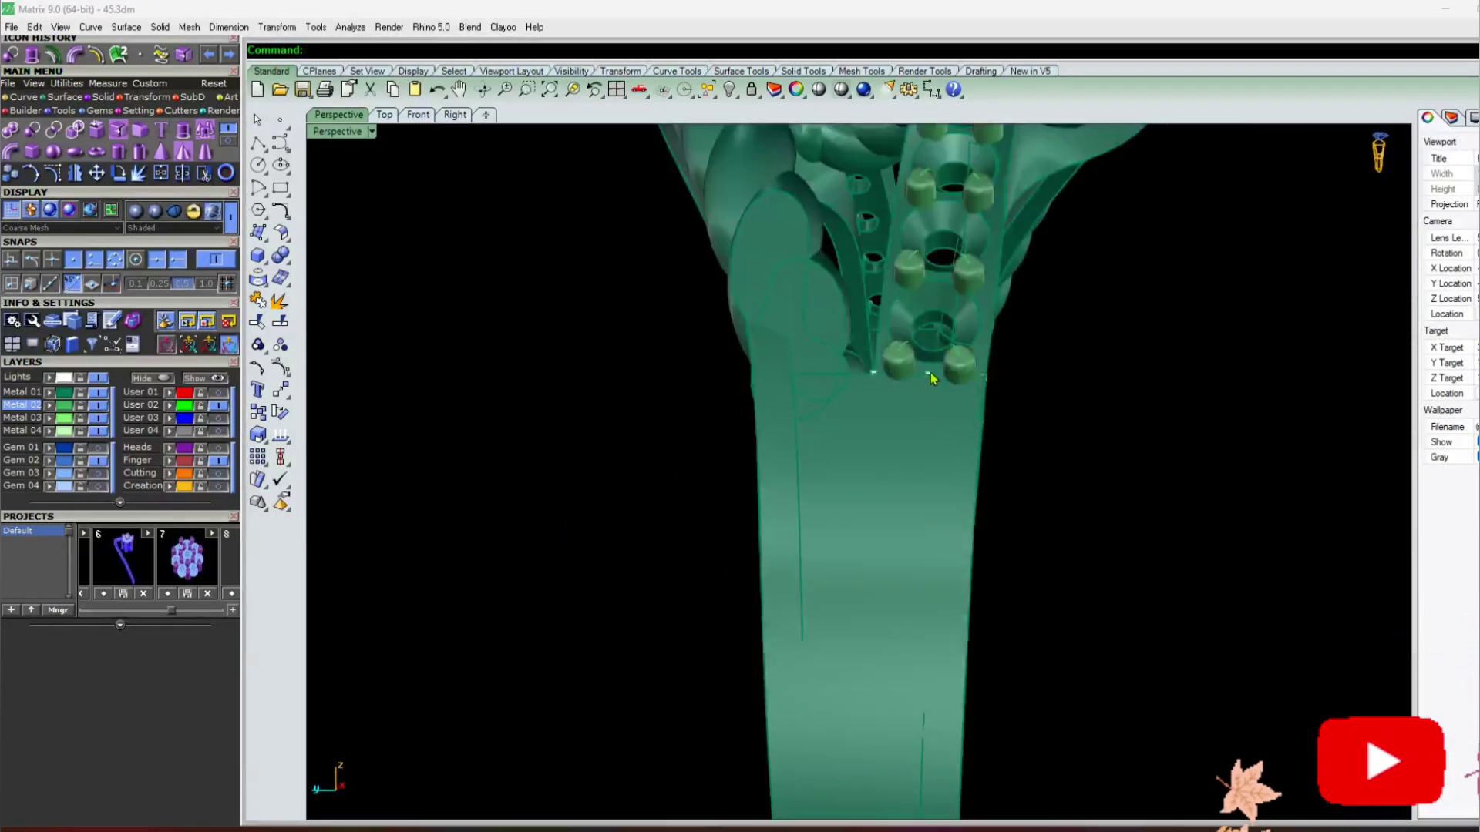
pyautogui.press('Delete')
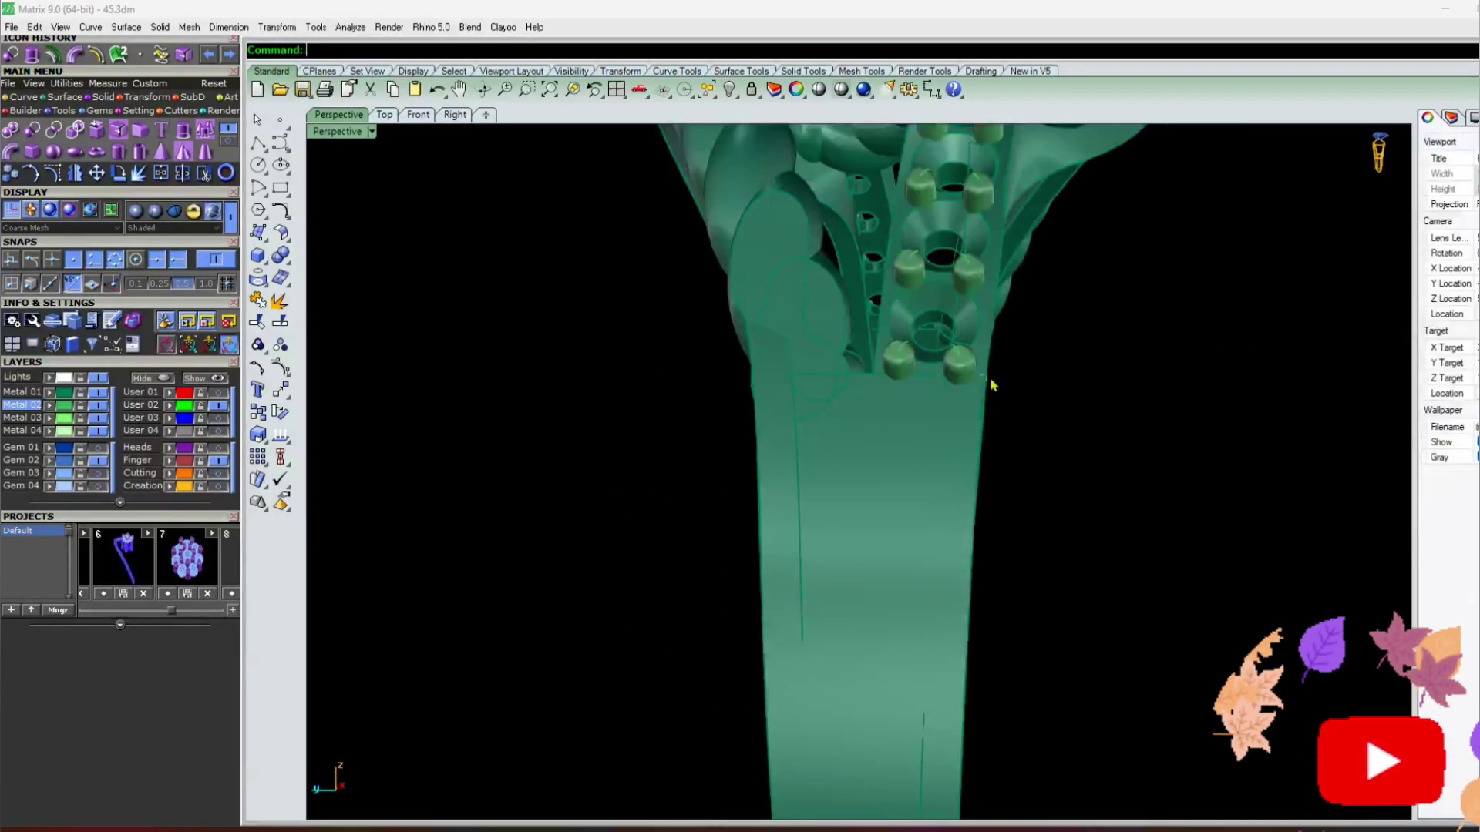
pyautogui.click(989, 380)
pyautogui.press('Delete')
# Compare the rope ring with the reference sketch, then view the ring without the sketch
pyautogui.scroll(-6, 989, 384)
pyautogui.moveTo(925, 463); pyautogui.dragTo(478, 567, button='right')
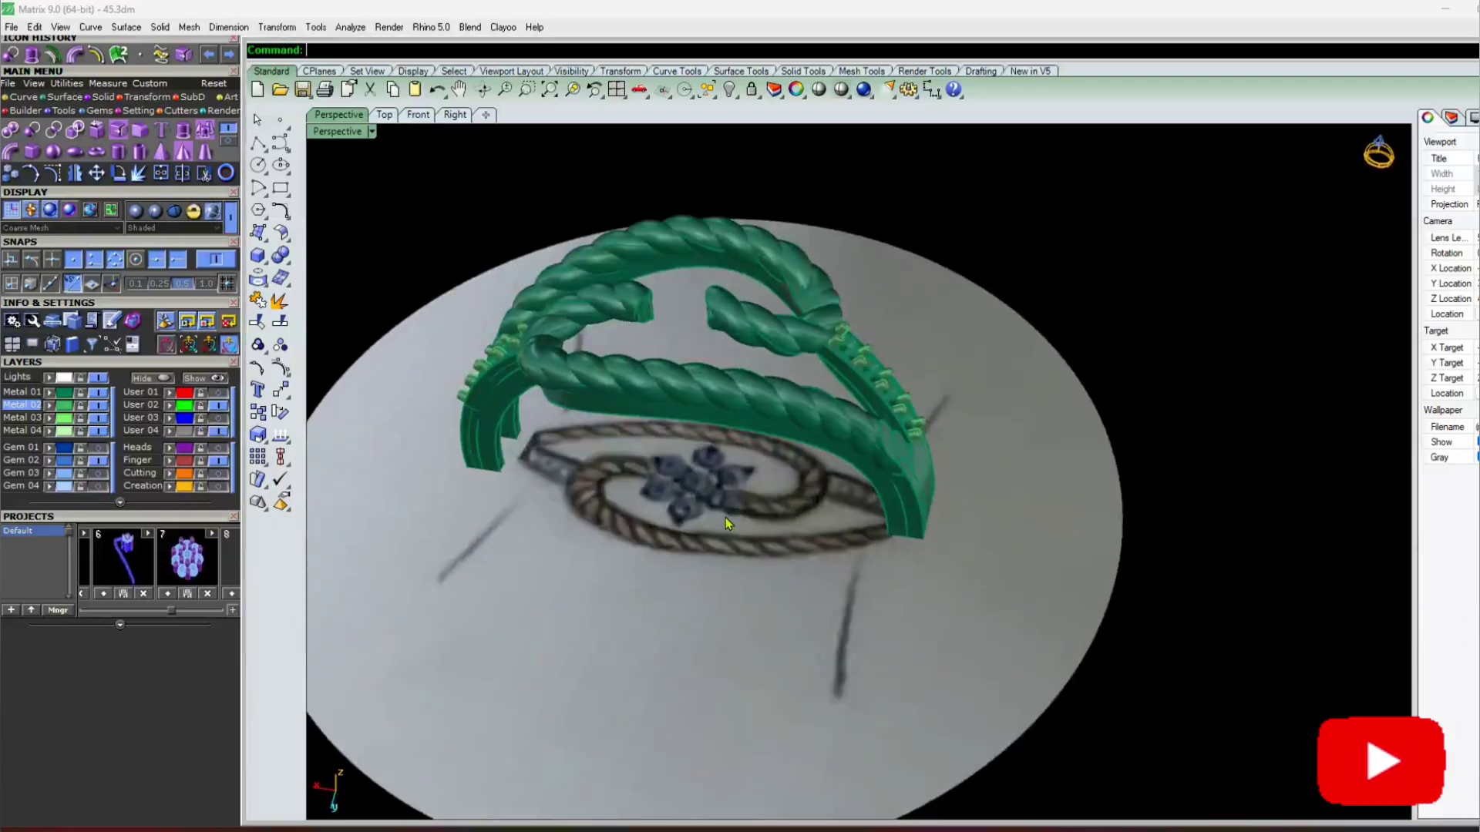
pyautogui.moveTo(669, 358); pyautogui.dragTo(702, 345, button='right')
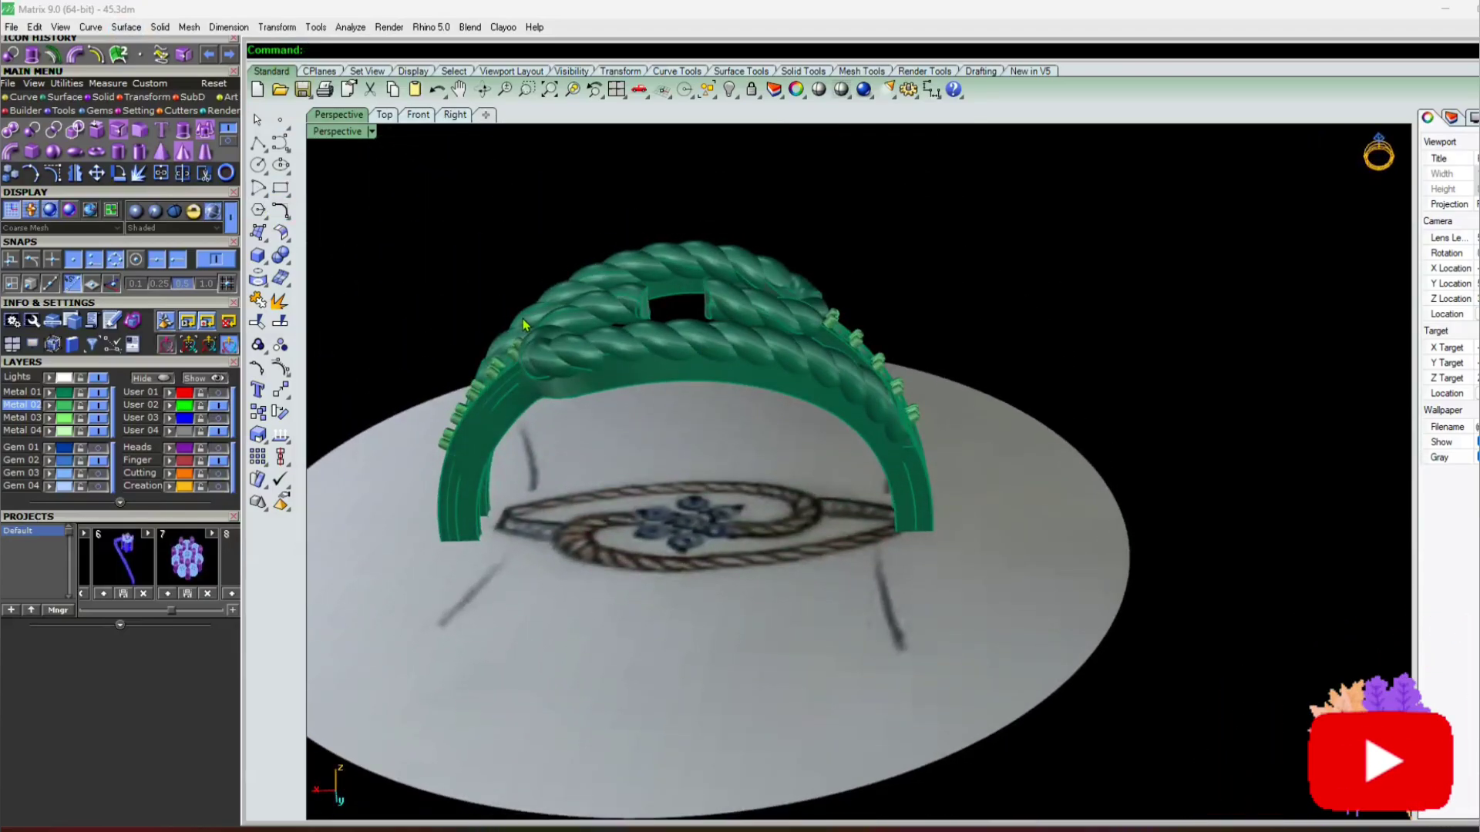
pyautogui.moveTo(523, 318); pyautogui.dragTo(575, 353, button='right')
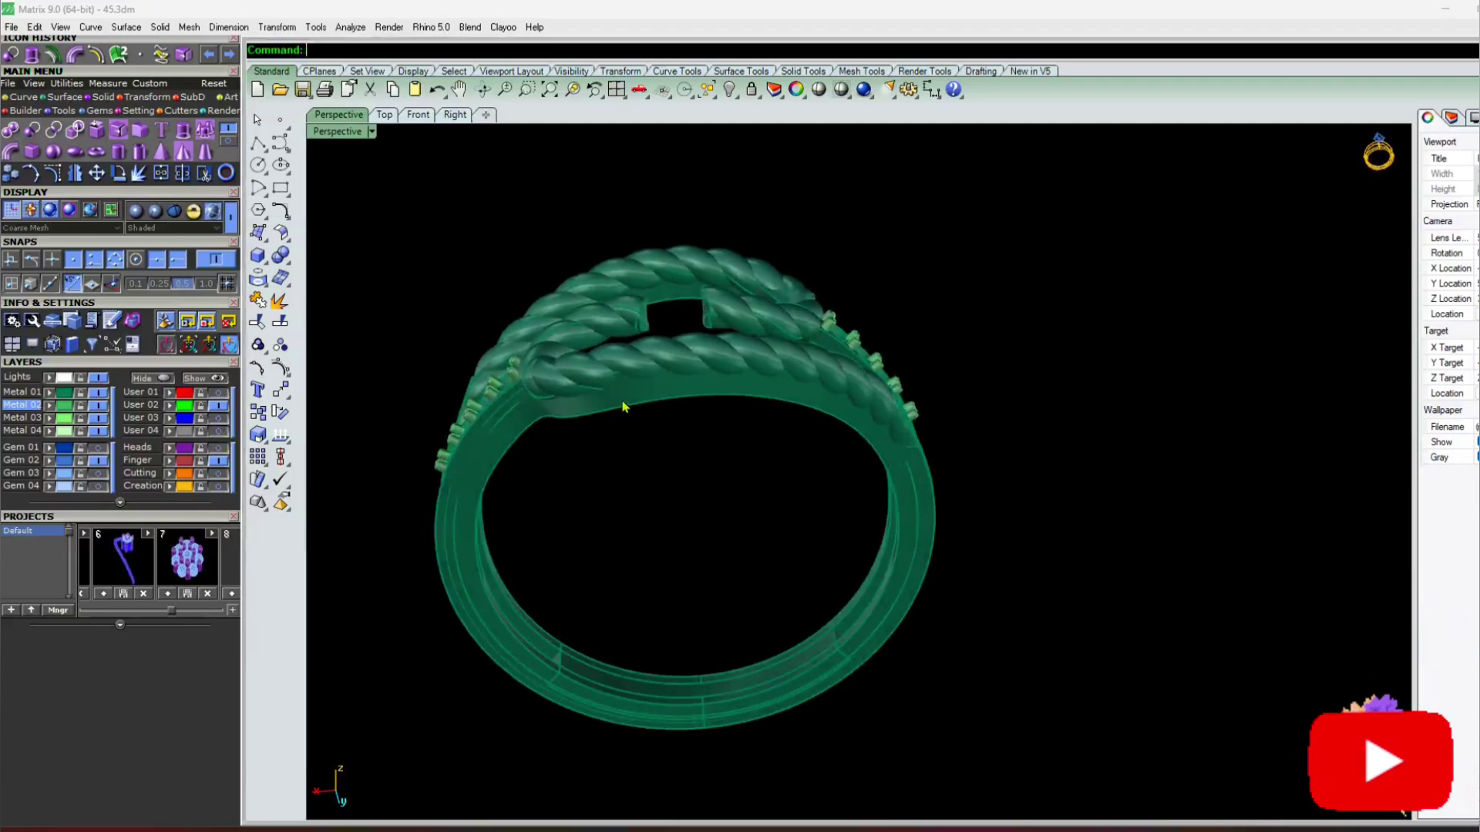
pyautogui.moveTo(621, 370); pyautogui.dragTo(625, 455, button='right')
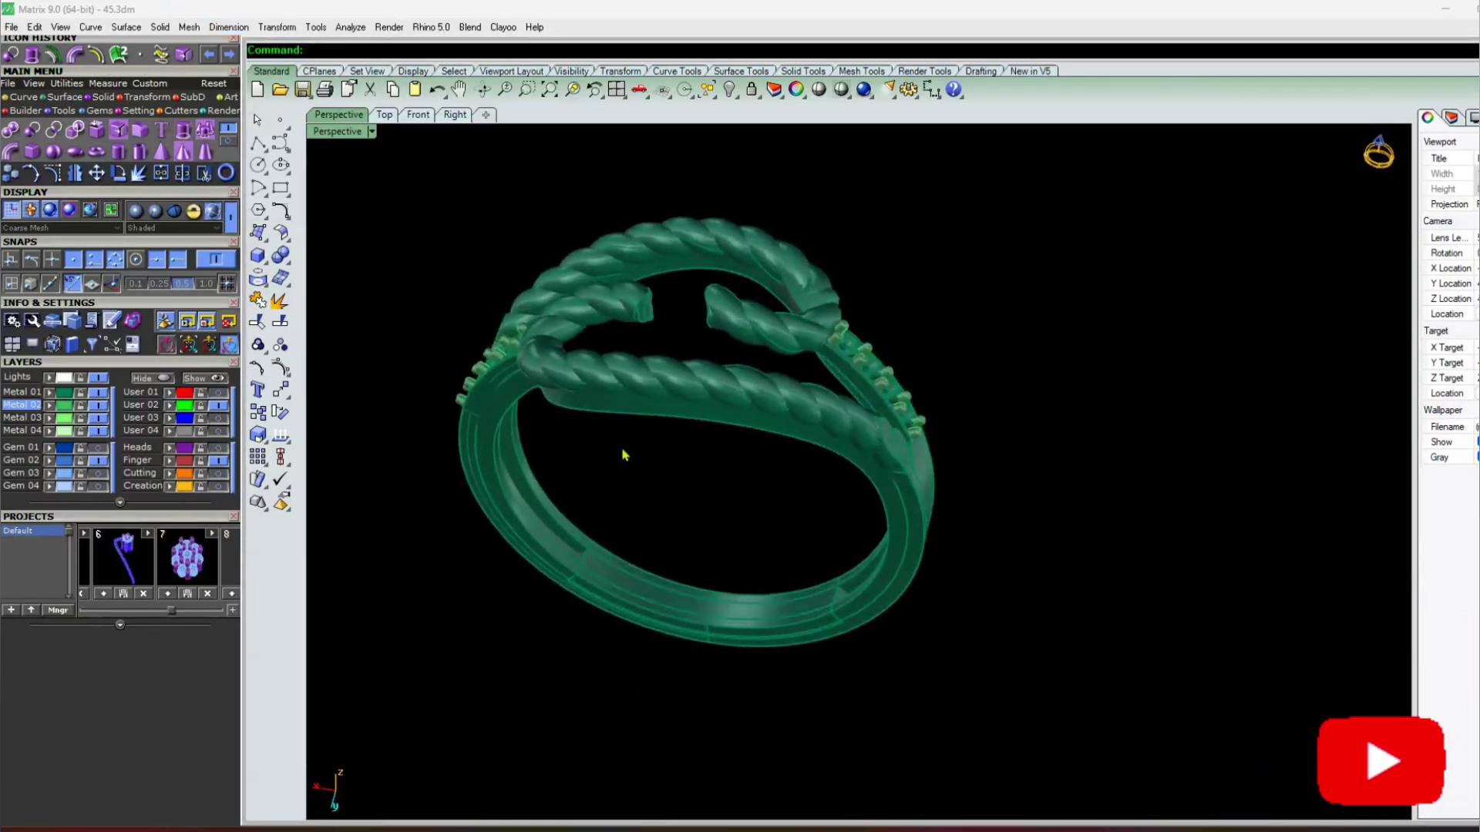
pyautogui.moveTo(642, 282); pyautogui.dragTo(655, 422, button='right')
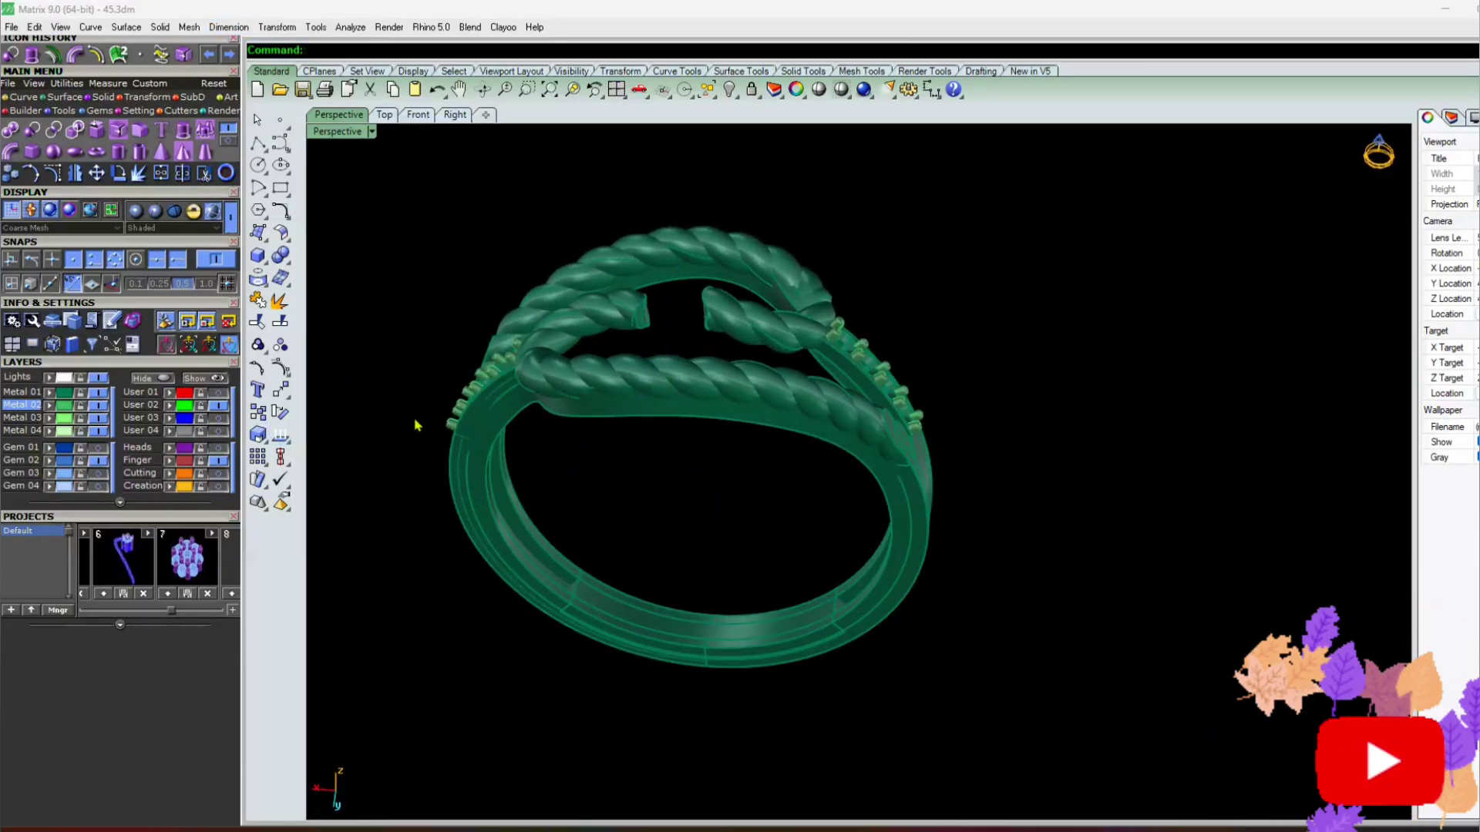
# Show the centre flower cluster on User 03, its prongs on Heads, and the gems on Gem 03 and Gem 04
pyautogui.moveTo(415, 425); pyautogui.dragTo(583, 422, button='right')
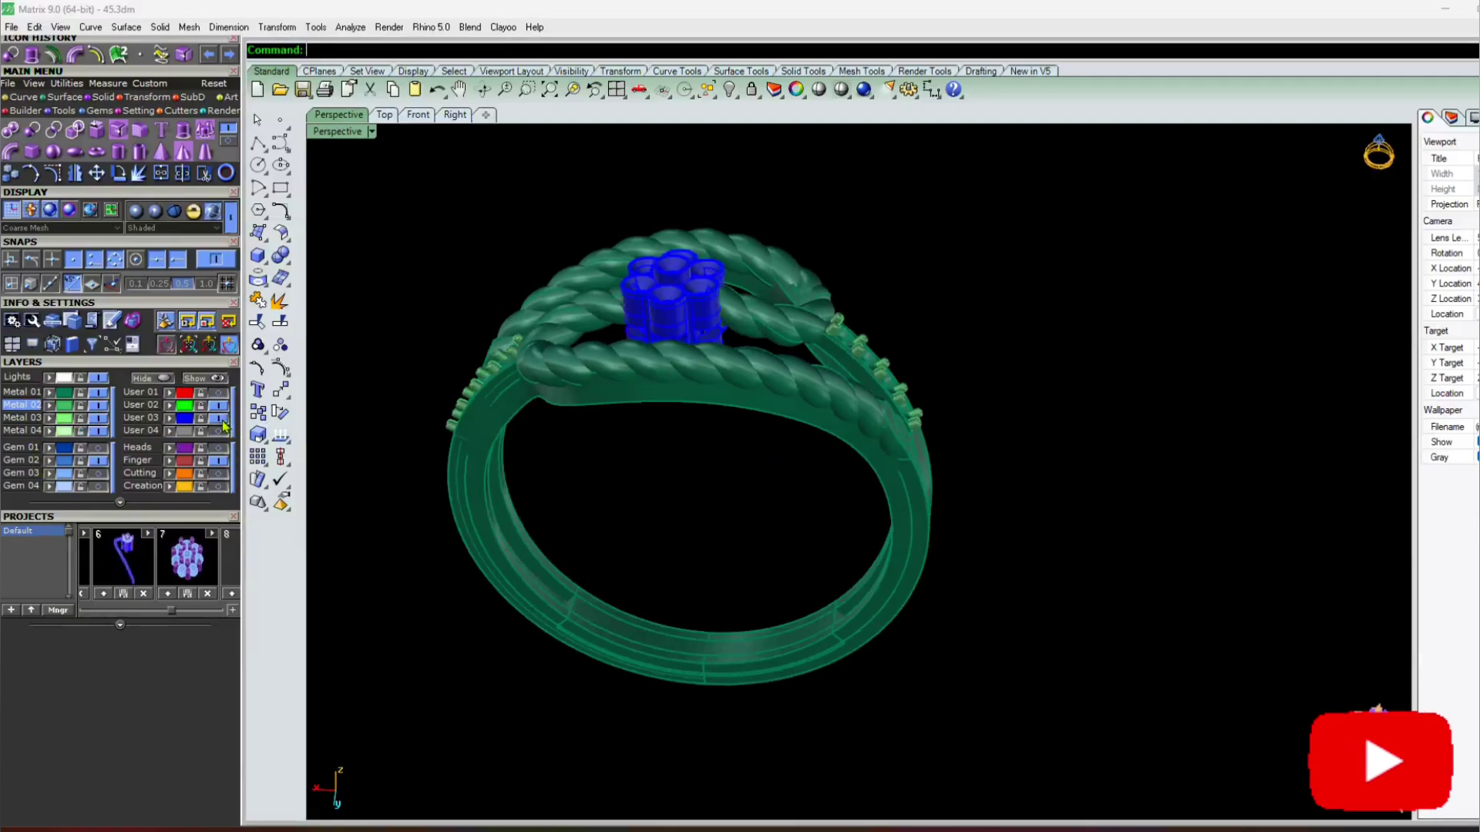
pyautogui.moveTo(626, 305); pyautogui.dragTo(628, 293, button='right')
pyautogui.scroll(4, 628, 293)
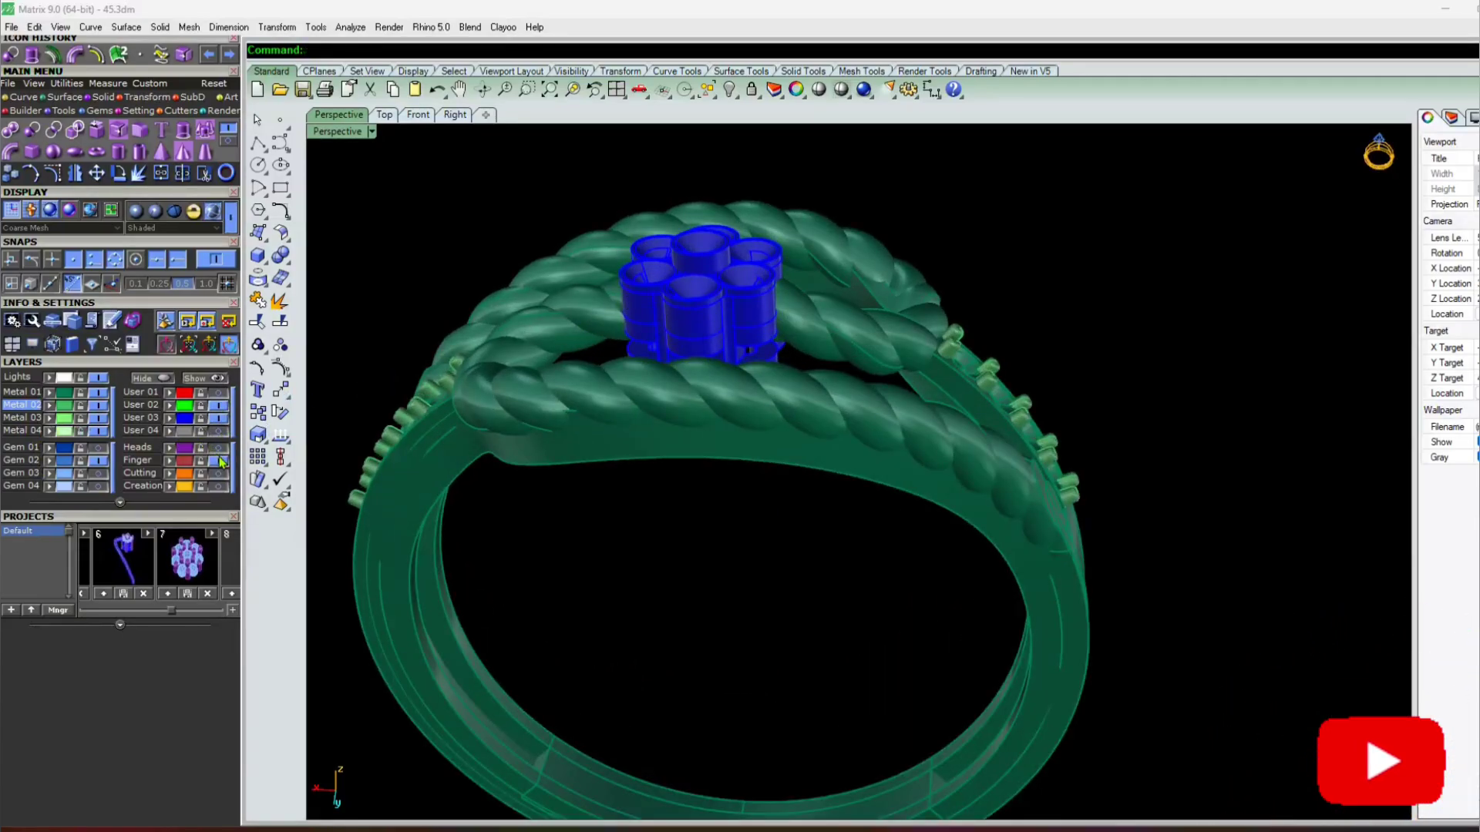
pyautogui.click(98, 473)
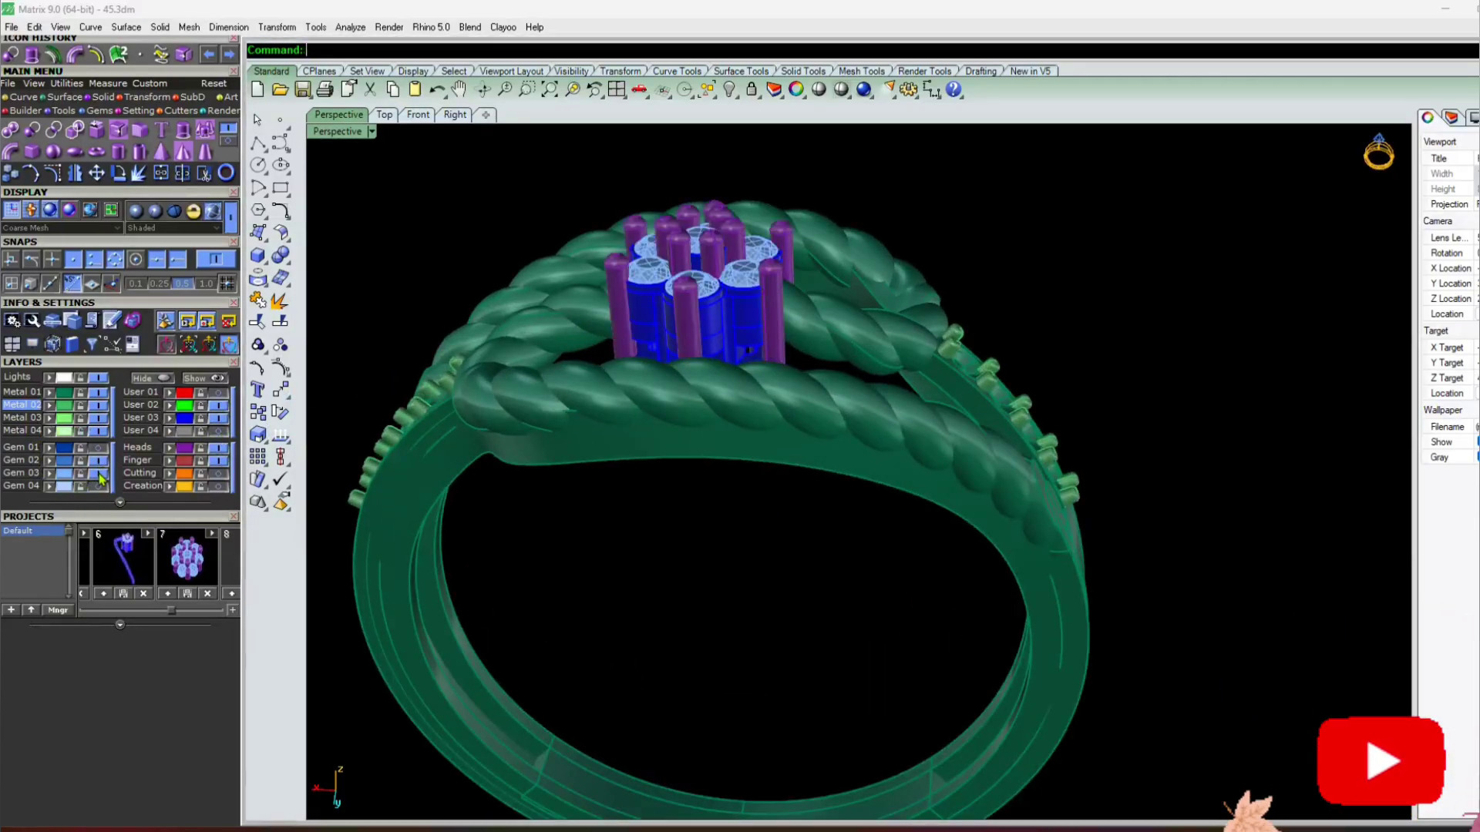
pyautogui.click(98, 486)
pyautogui.scroll(-4, 442, 442)
pyautogui.moveTo(442, 447); pyautogui.dragTo(501, 472, button='right')
pyautogui.scroll(12, 551, 343)
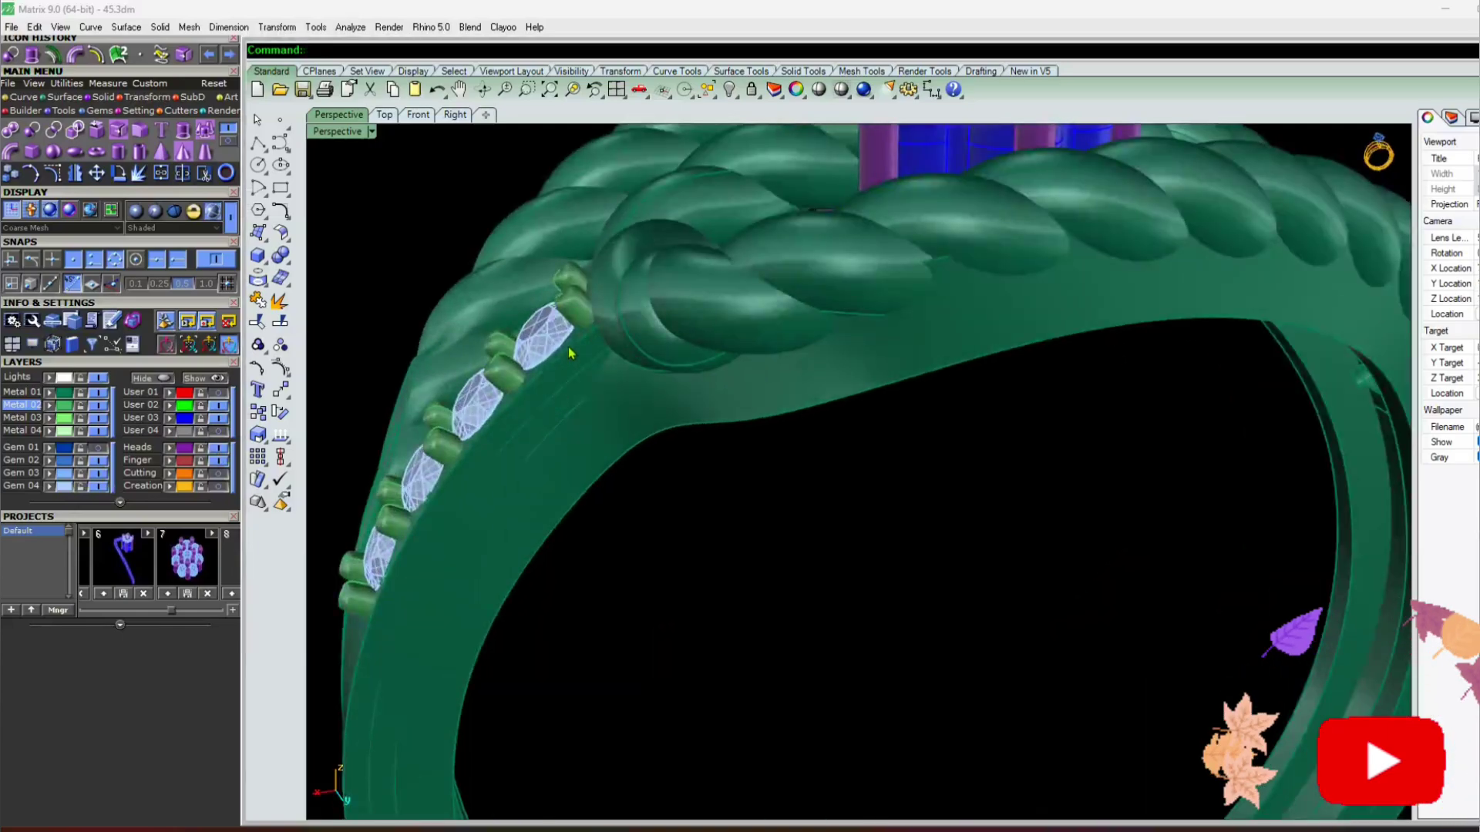
# Move the shared prongs of both shoulders to the Heads layer
pyautogui.click(515, 377)
pyautogui.scroll(-10, 424, 370)
pyautogui.moveTo(463, 370); pyautogui.dragTo(420, 386, button='right')
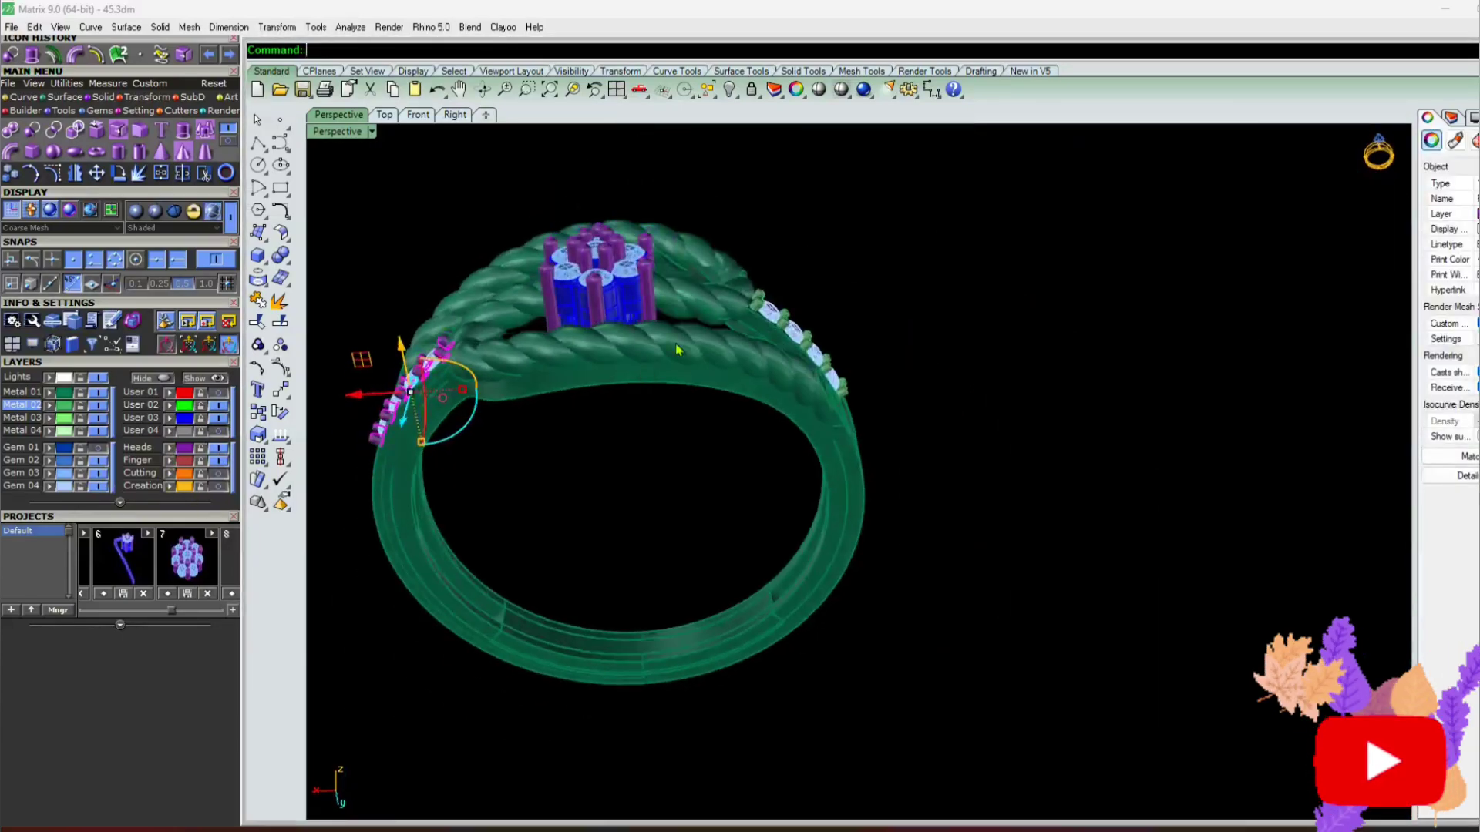
pyautogui.scroll(9, 764, 305)
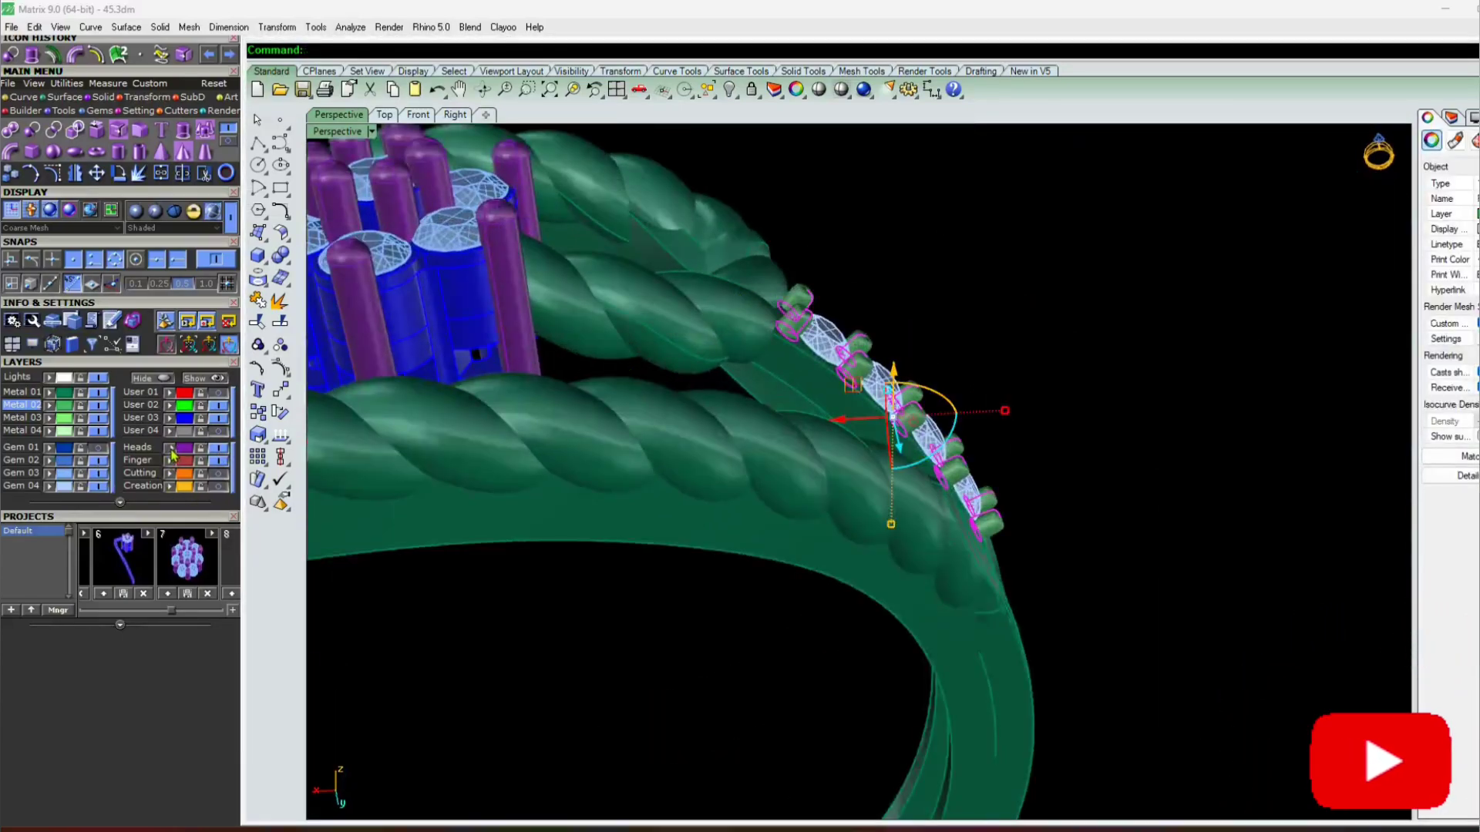
pyautogui.scroll(-8, 549, 538)
pyautogui.moveTo(548, 538); pyautogui.dragTo(732, 451, button='right')
pyautogui.press('Escape')
pyautogui.scroll(7, 552, 469)
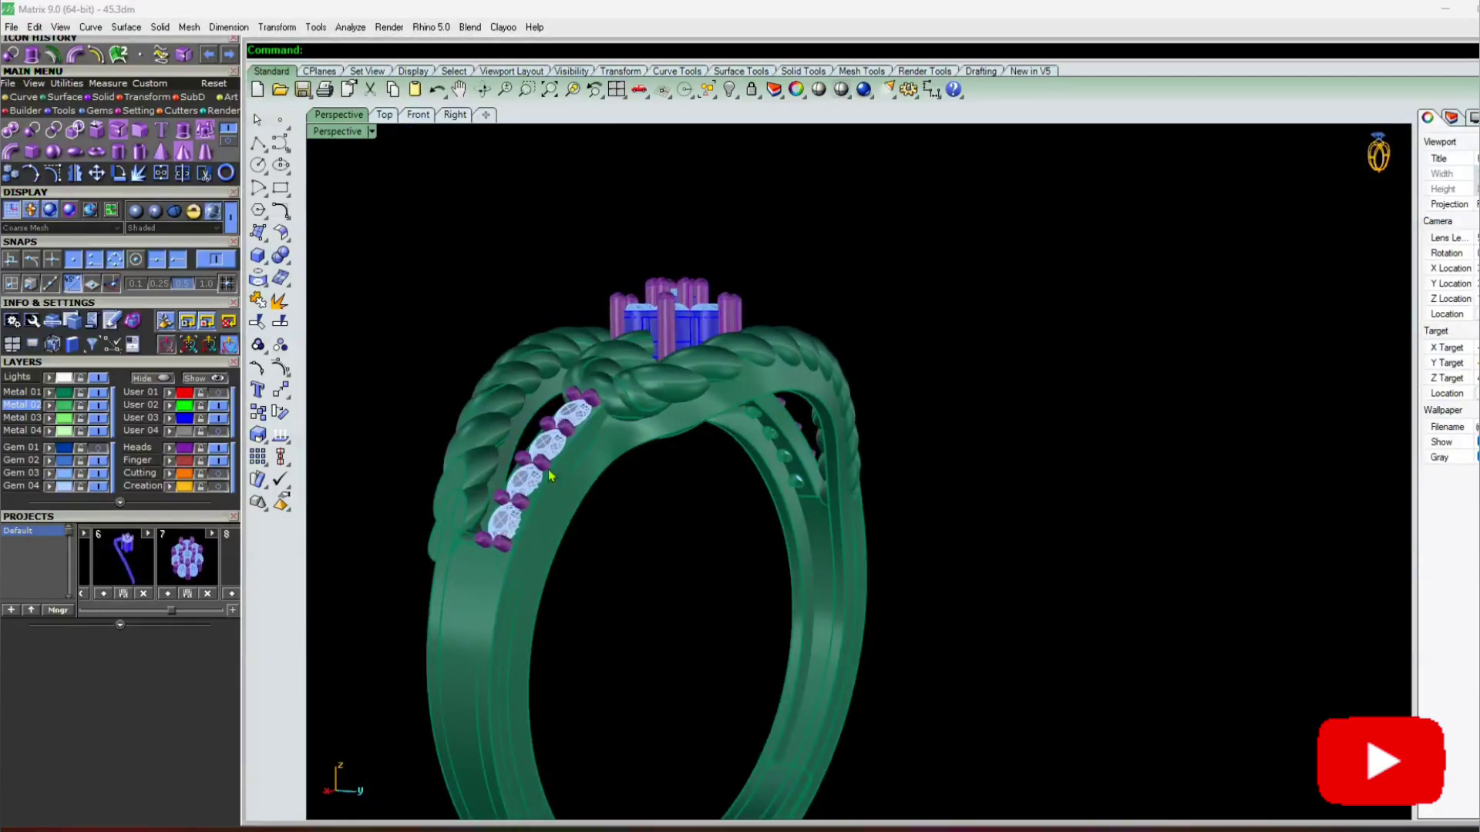
# Hide the metal, Heads and Gem 03 layers and move the four gems of one shoulder to the Gem 03 layer
pyautogui.scroll(-7, 552, 469)
pyautogui.moveTo(617, 447); pyautogui.dragTo(771, 420, button='right')
pyautogui.scroll(6, 840, 401)
pyautogui.moveTo(595, 407); pyautogui.dragTo(678, 424, button='right')
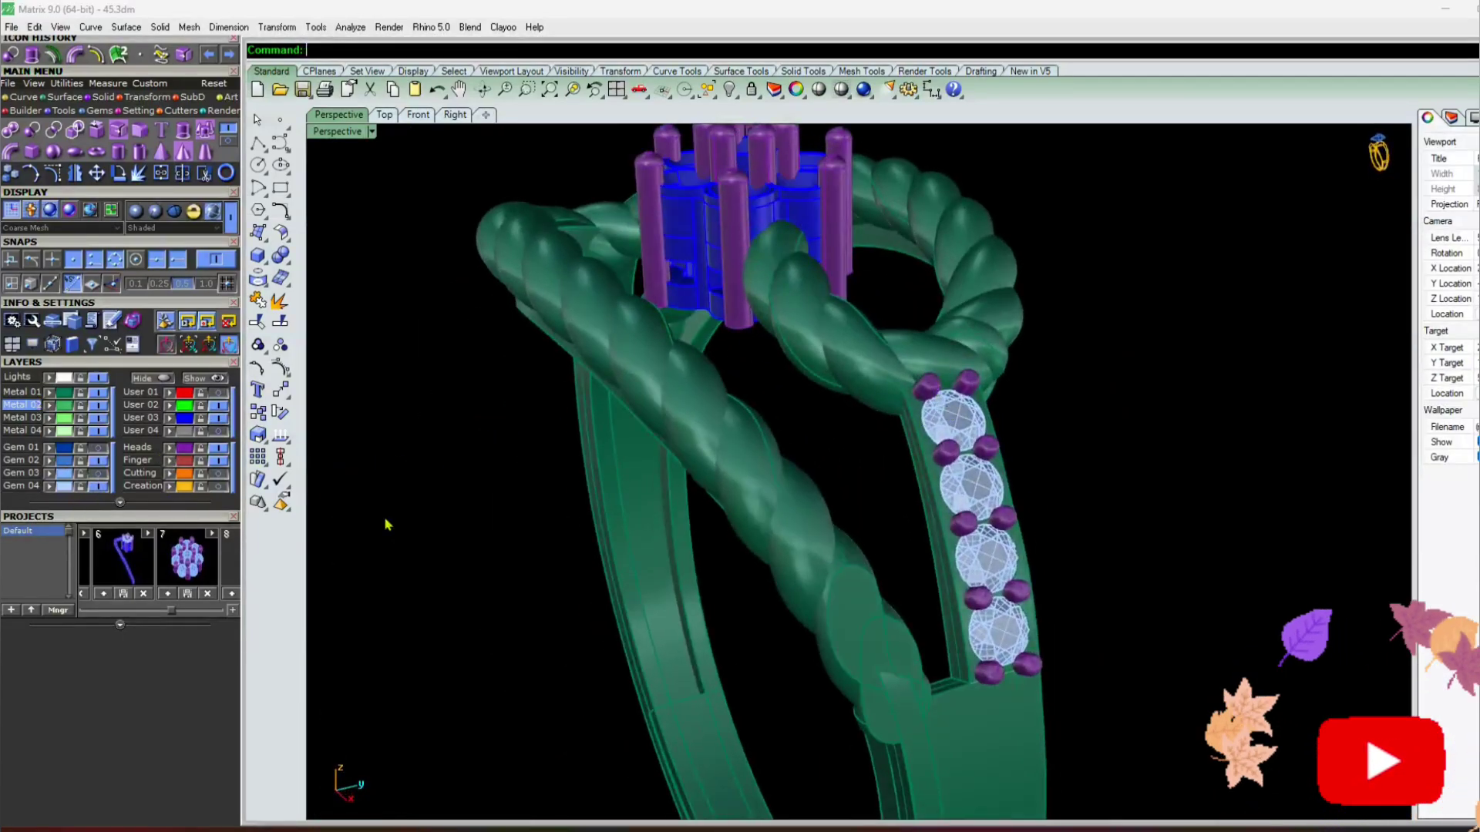
pyautogui.click(103, 393)
pyautogui.scroll(-2, 585, 423)
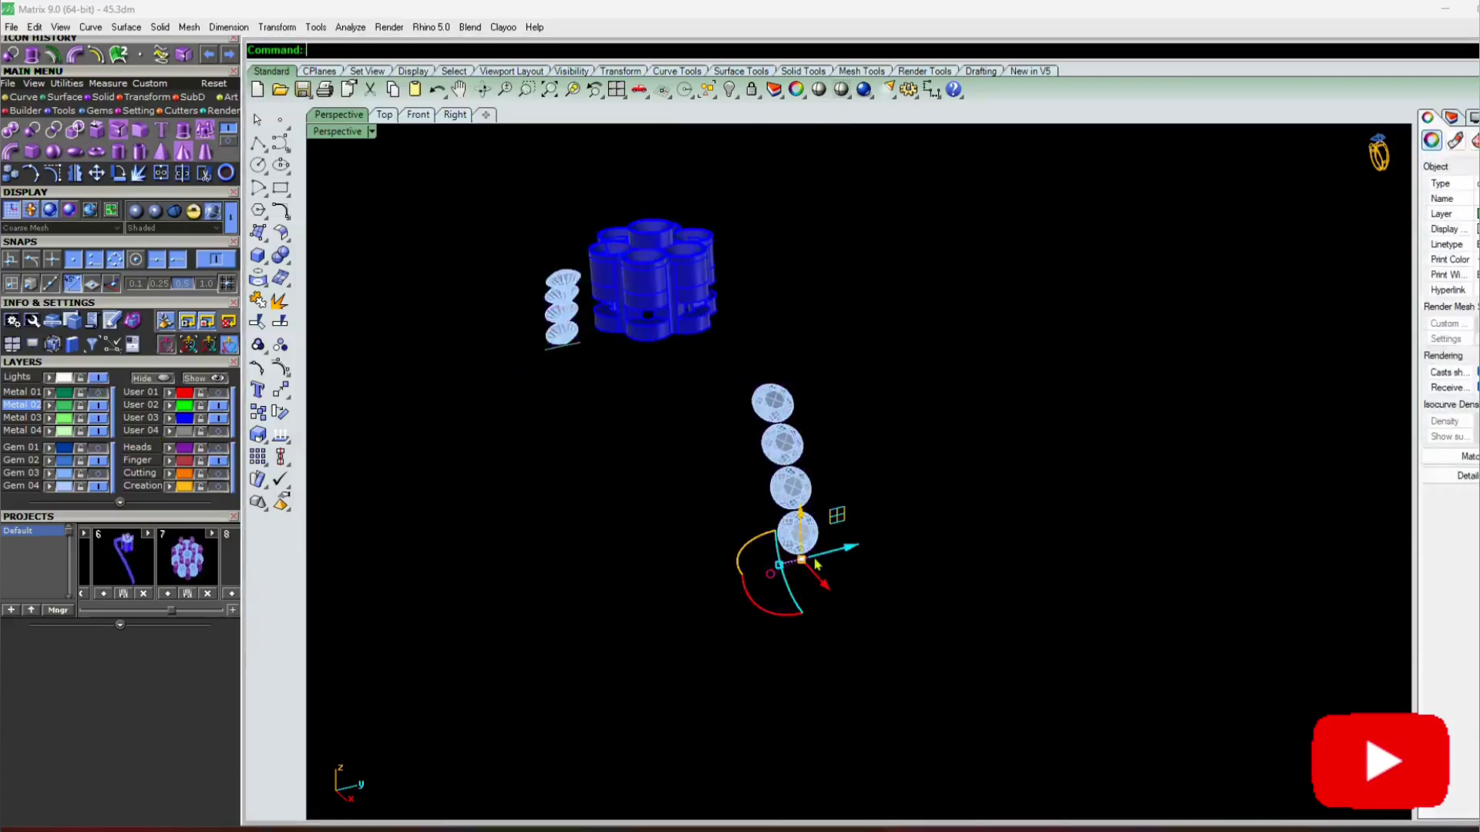
pyautogui.moveTo(975, 368); pyautogui.dragTo(645, 594)
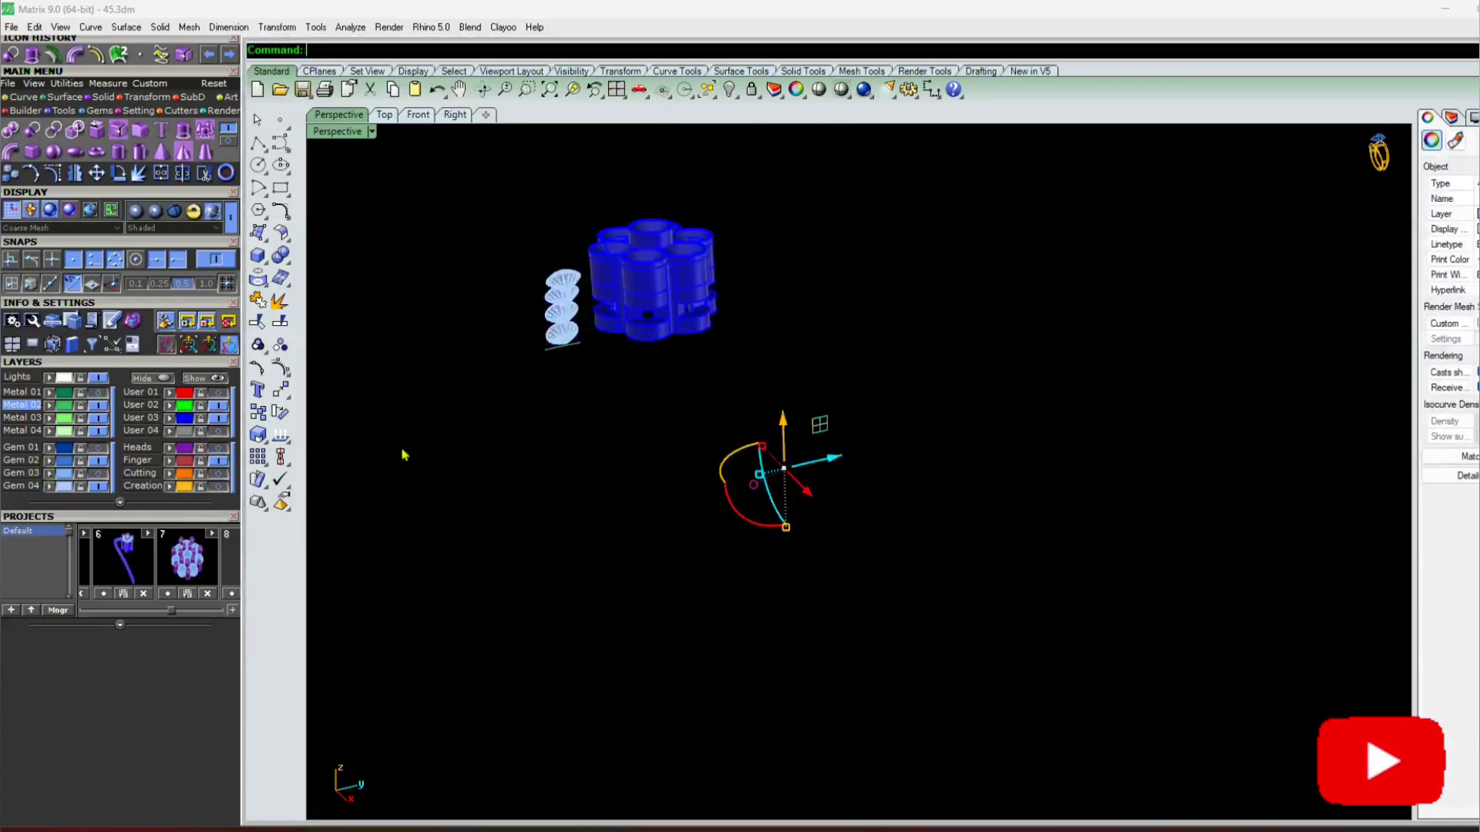
# Move the other shoulder's gems to the Gem 03 layer and show the Gem 03, Heads and metal layers again
pyautogui.moveTo(404, 455); pyautogui.dragTo(445, 426, button='right')
pyautogui.press('Escape')
pyautogui.moveTo(492, 288); pyautogui.dragTo(421, 420)
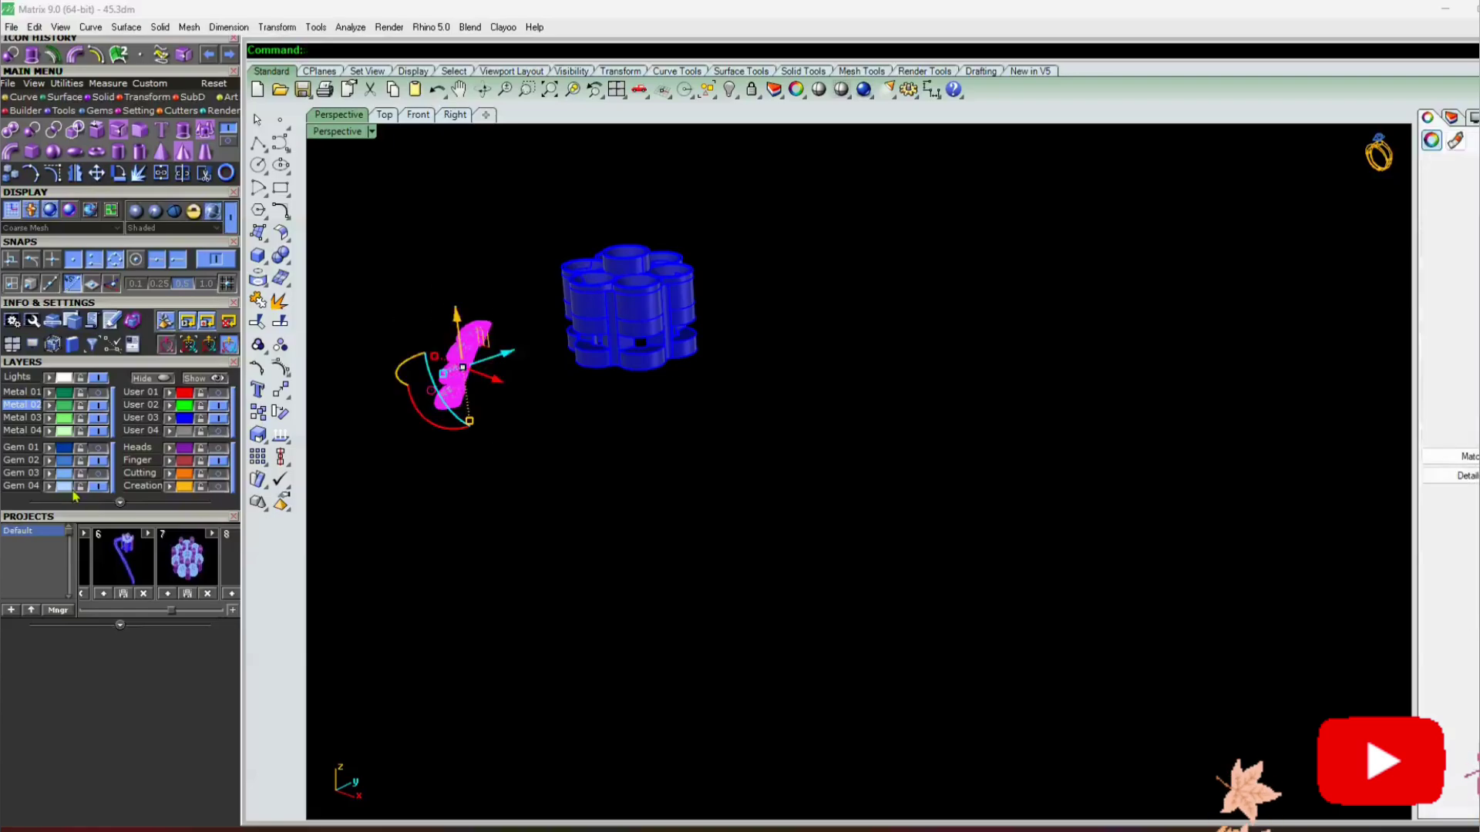
pyautogui.click(51, 475)
pyautogui.click(98, 474)
pyautogui.click(219, 448)
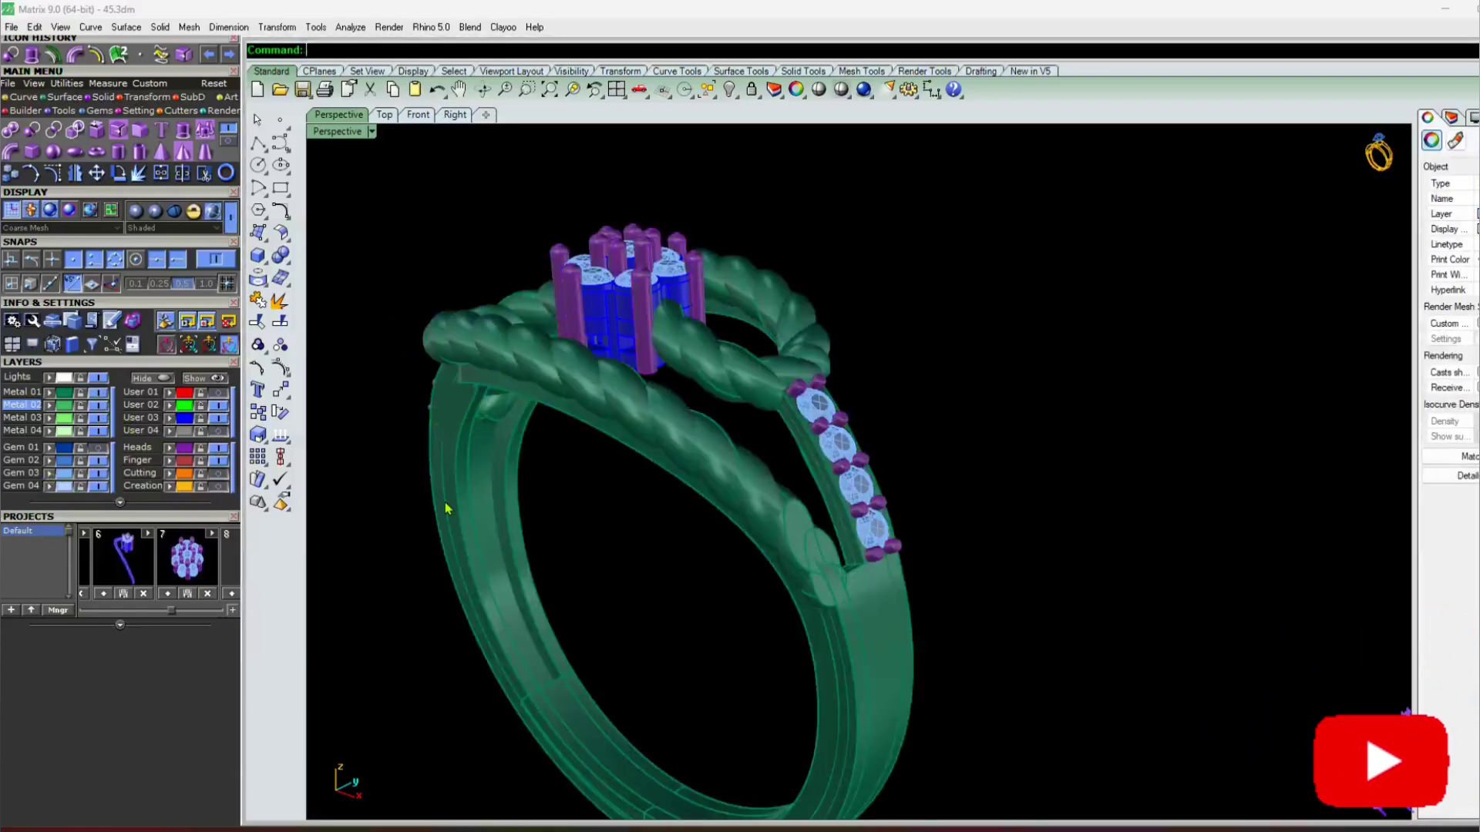
# Inspect the rope strands, centre cluster and gem-set shoulders of the assembled ring from several angles
pyautogui.moveTo(443, 505); pyautogui.dragTo(508, 454, button='right')
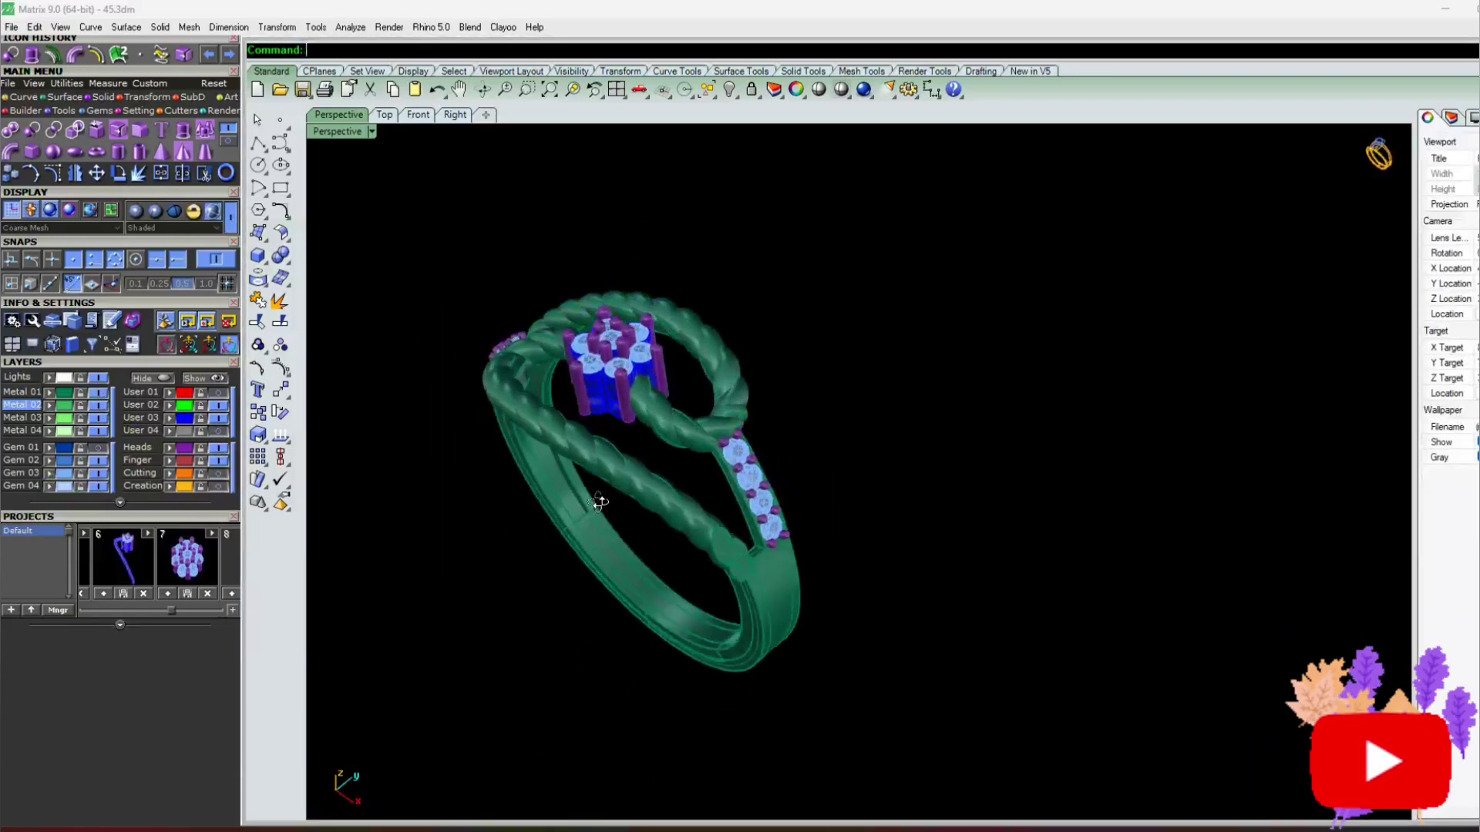
pyautogui.scroll(3, 582, 414)
pyautogui.moveTo(565, 338); pyautogui.dragTo(690, 260, button='right')
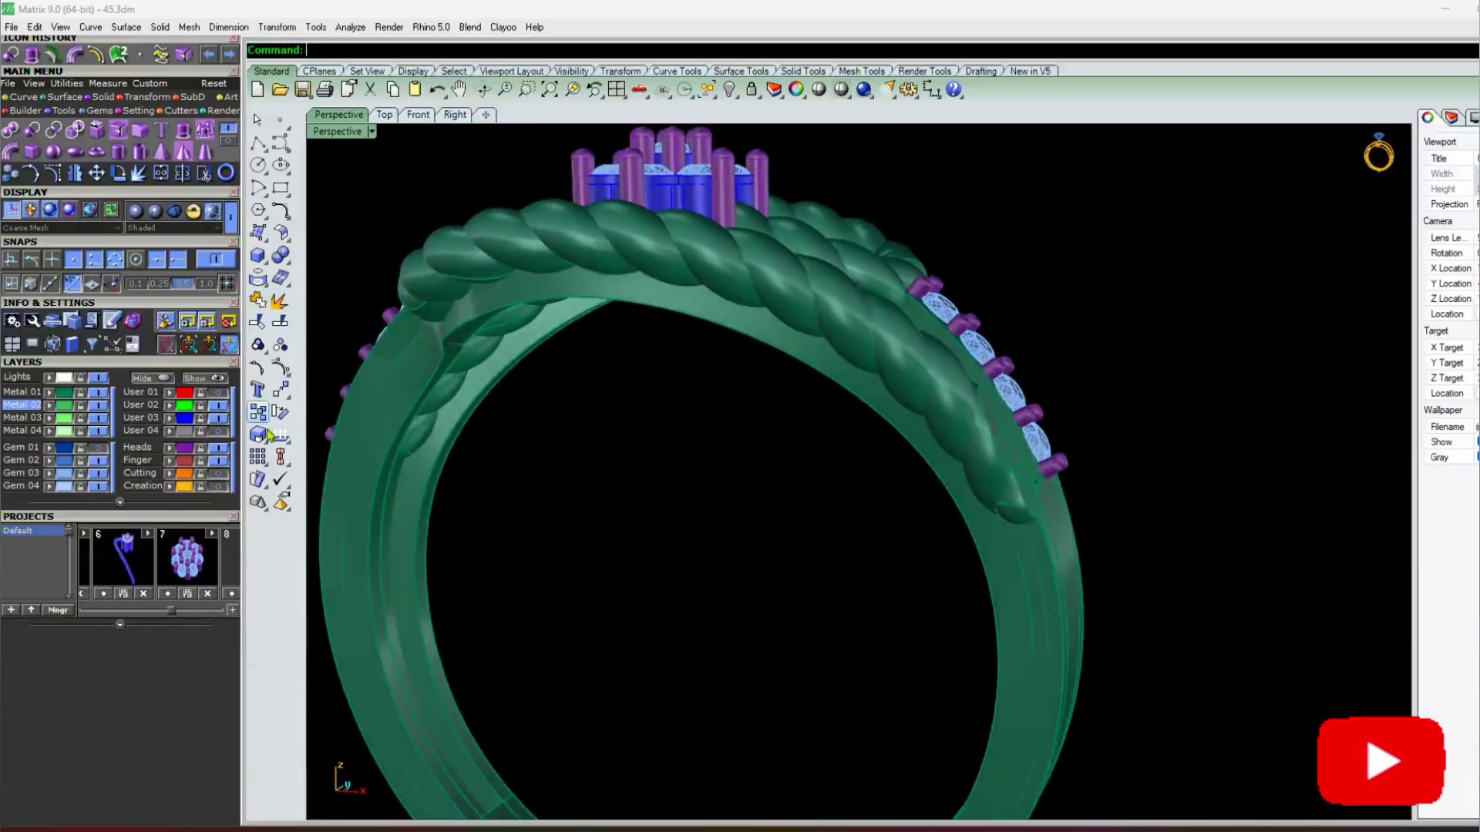
pyautogui.moveTo(646, 469); pyautogui.dragTo(602, 555, button='right')
pyautogui.scroll(3, 640, 633)
# Examine in a front wireframe view how the cluster's base, prongs and shoulder gems sit against the finger hole
pyautogui.click(413, 116)
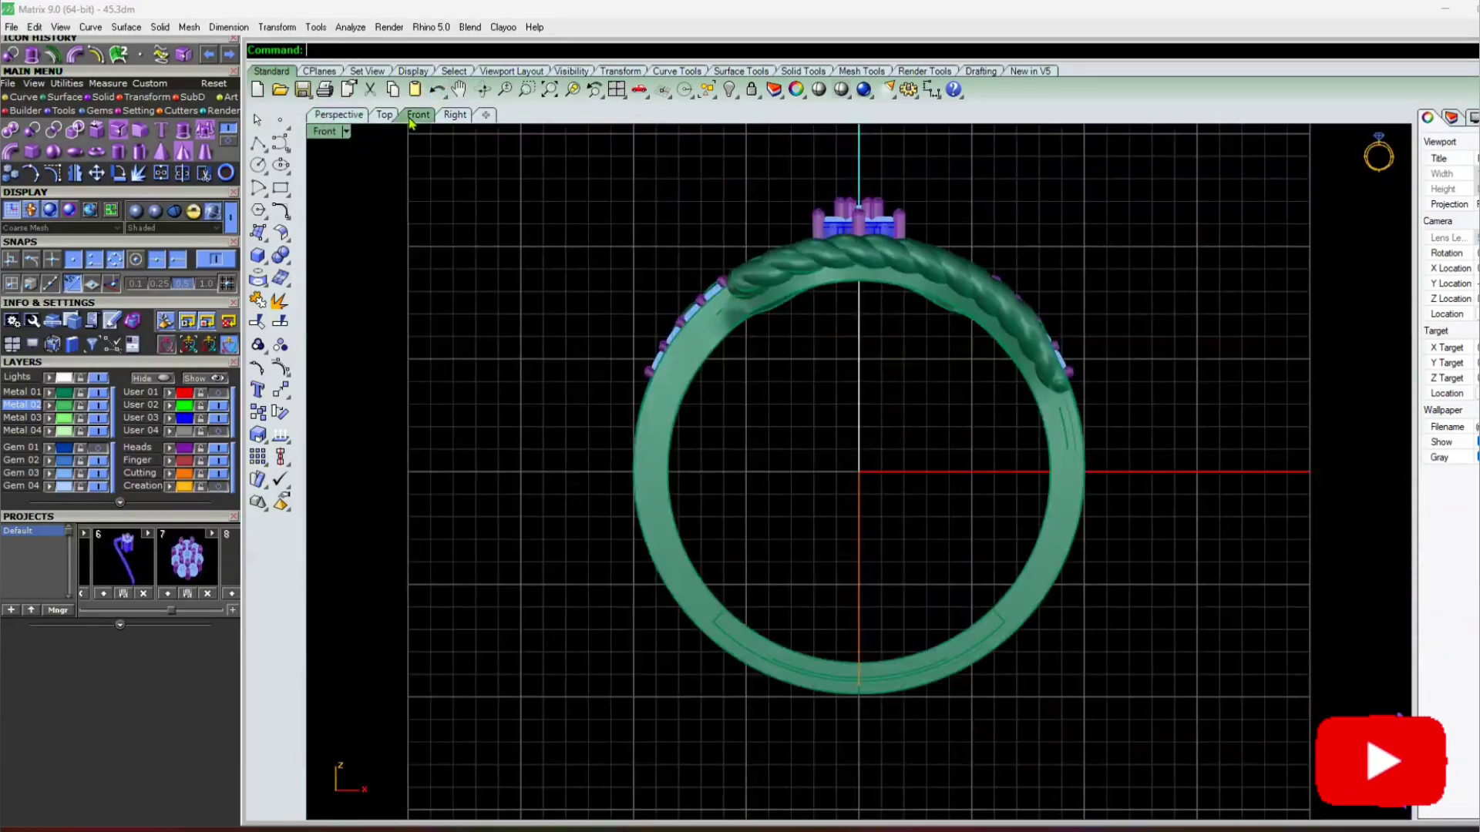
pyautogui.scroll(4, 939, 289)
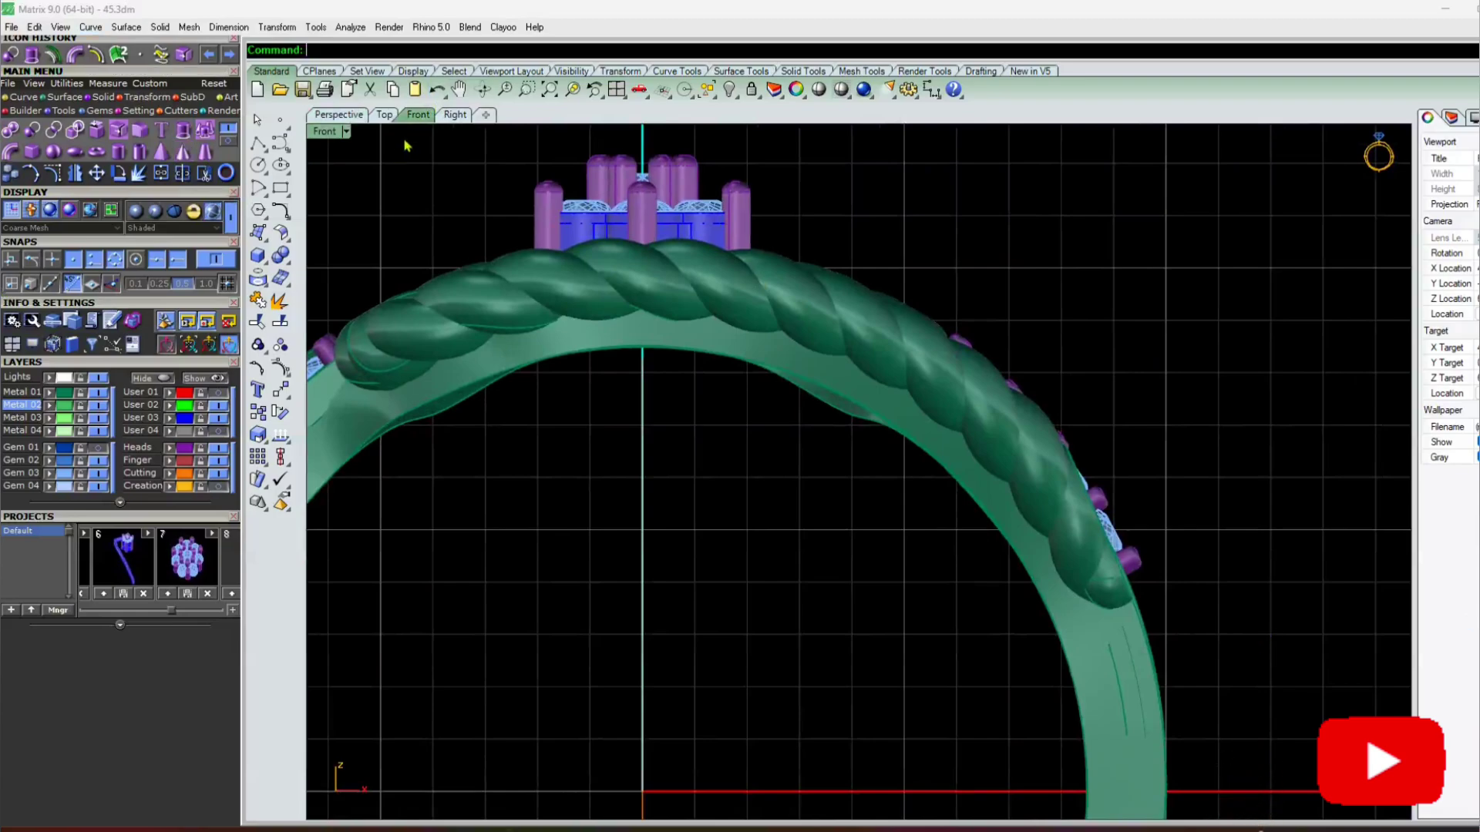
pyautogui.click(349, 133)
pyautogui.click(420, 50)
pyautogui.scroll(5, 618, 348)
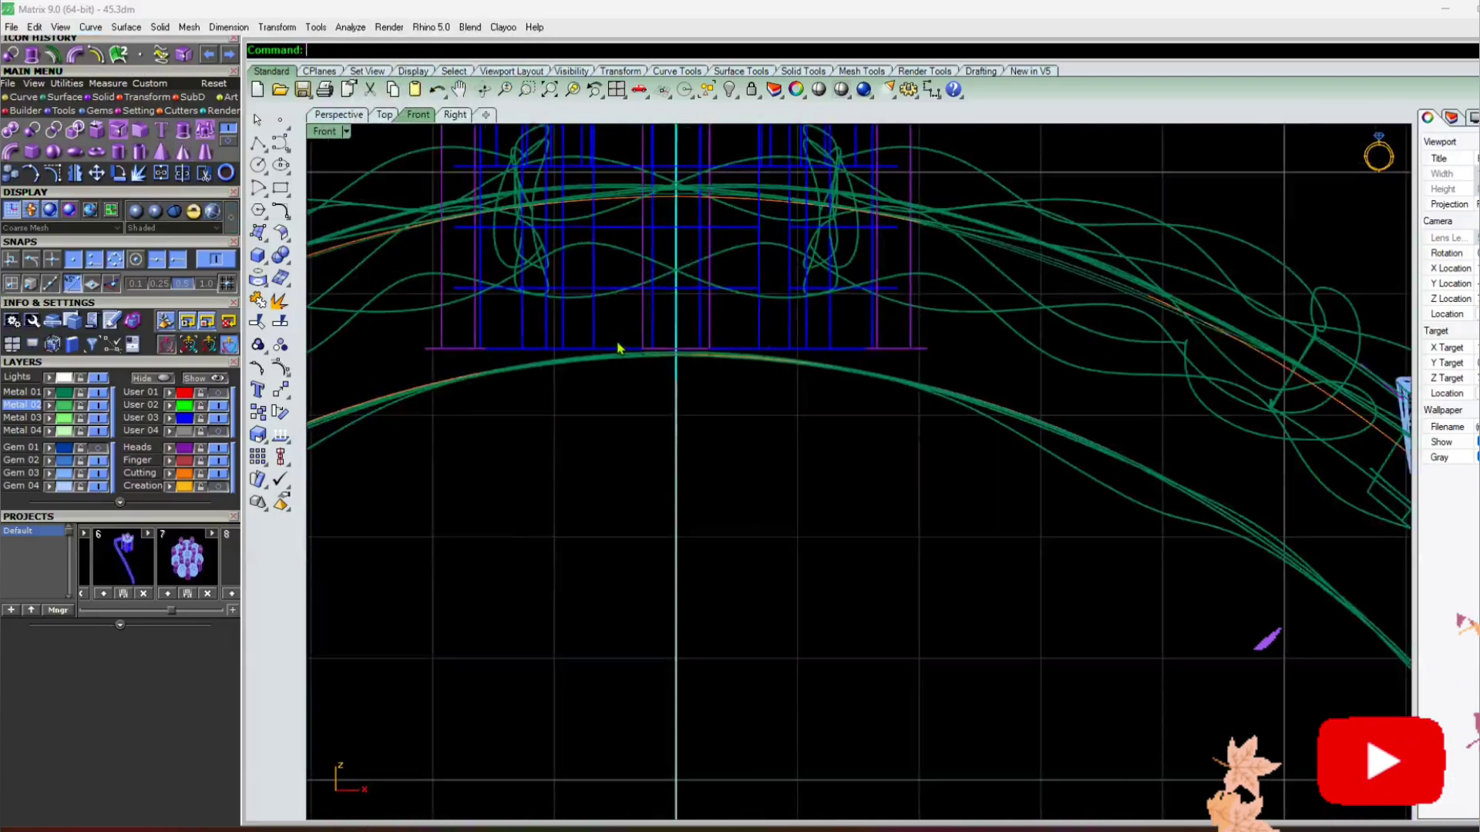
pyautogui.scroll(2, 618, 349)
pyautogui.scroll(-3, 532, 341)
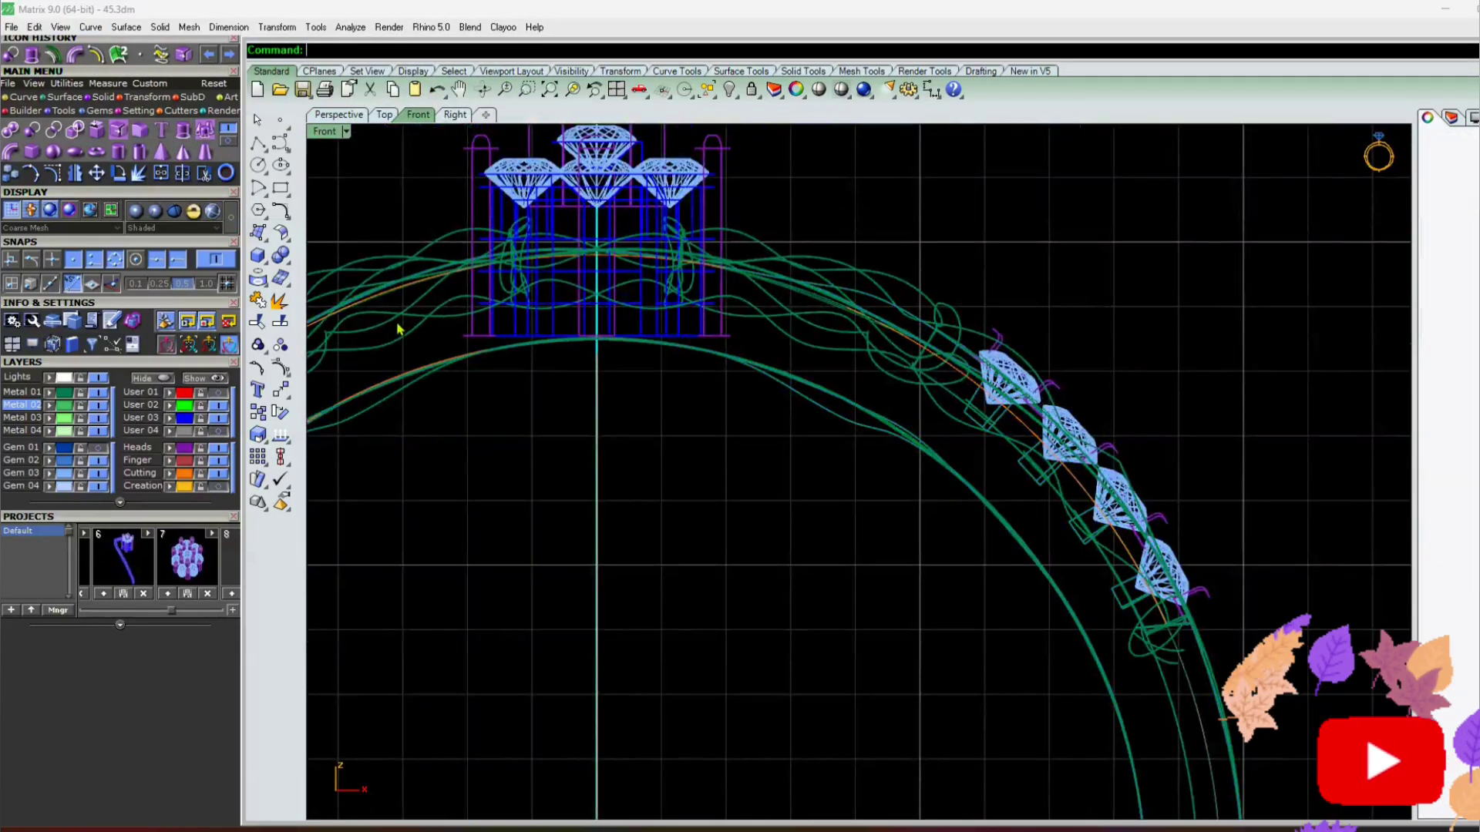
pyautogui.scroll(5, 397, 329)
pyautogui.scroll(-6, 401, 348)
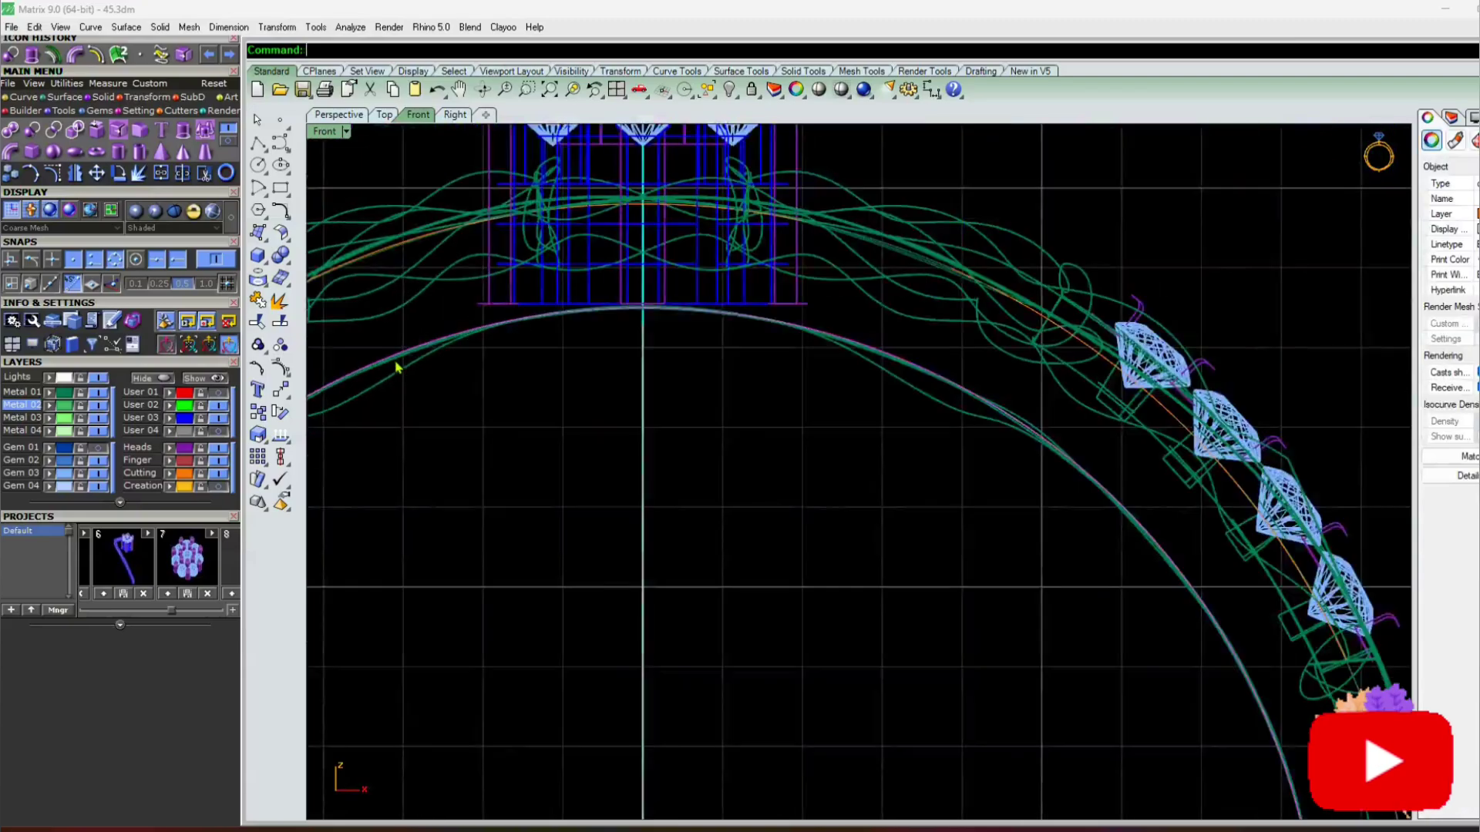
pyautogui.scroll(3, 569, 277)
pyautogui.moveTo(569, 278); pyautogui.dragTo(566, 326, button='right')
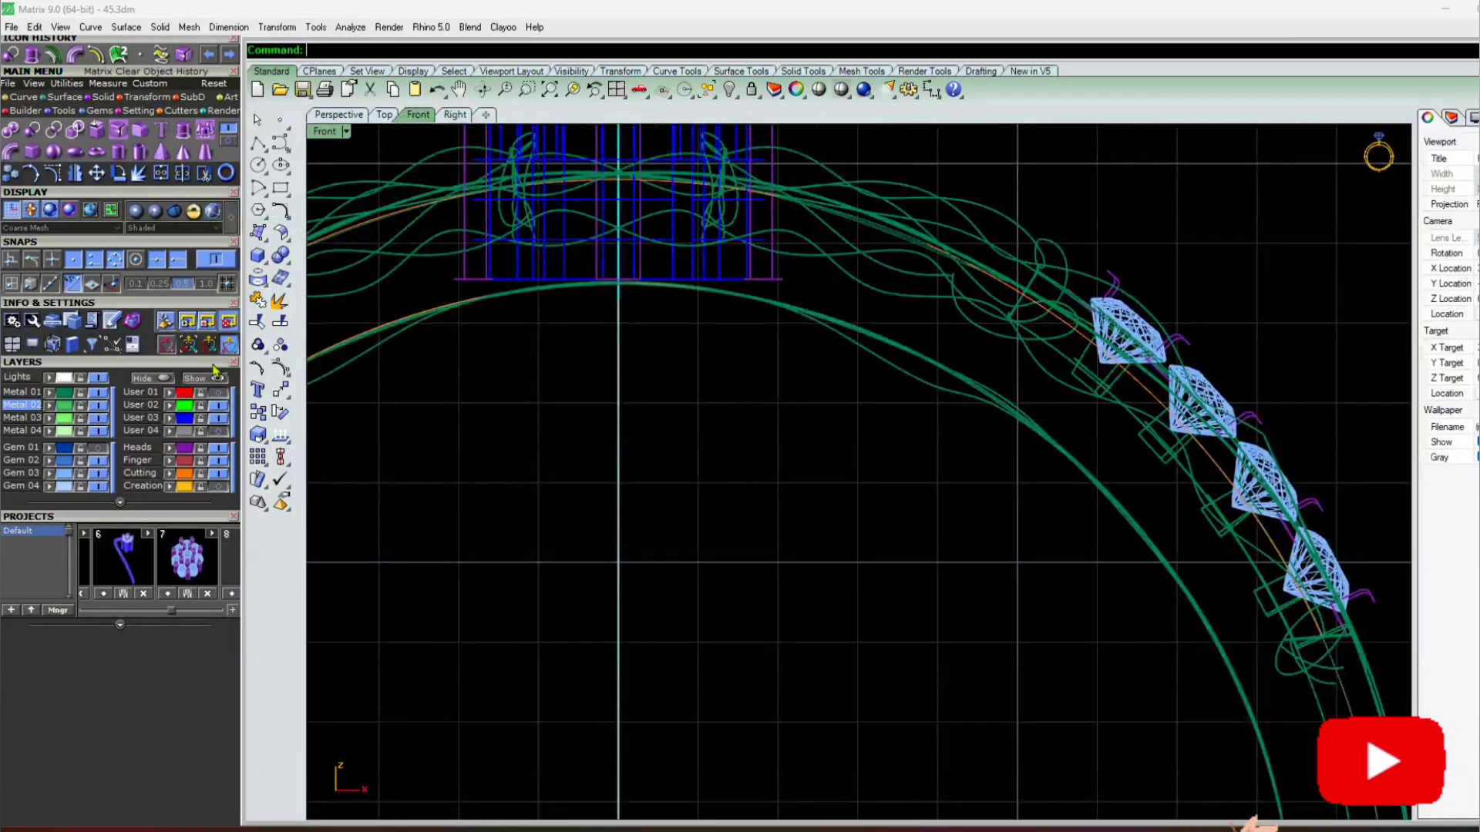
# Return to a shaded perspective view and check the whole ring from the side and front
pyautogui.click(213, 212)
pyautogui.scroll(-6, 539, 366)
pyautogui.moveTo(608, 407); pyautogui.dragTo(672, 326, button='right')
pyautogui.click(456, 115)
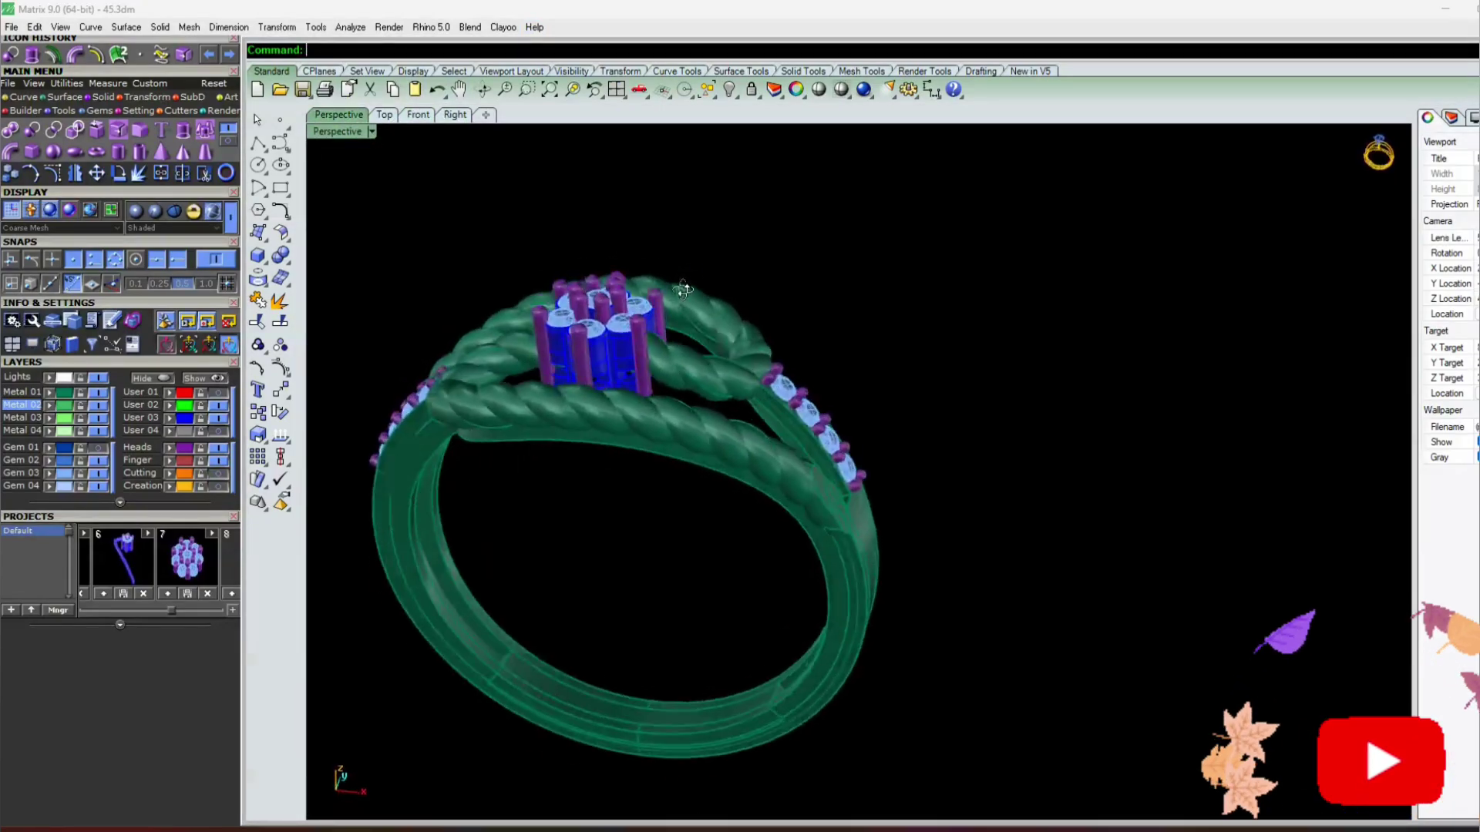
pyautogui.moveTo(683, 290); pyautogui.dragTo(1028, 168, button='right')
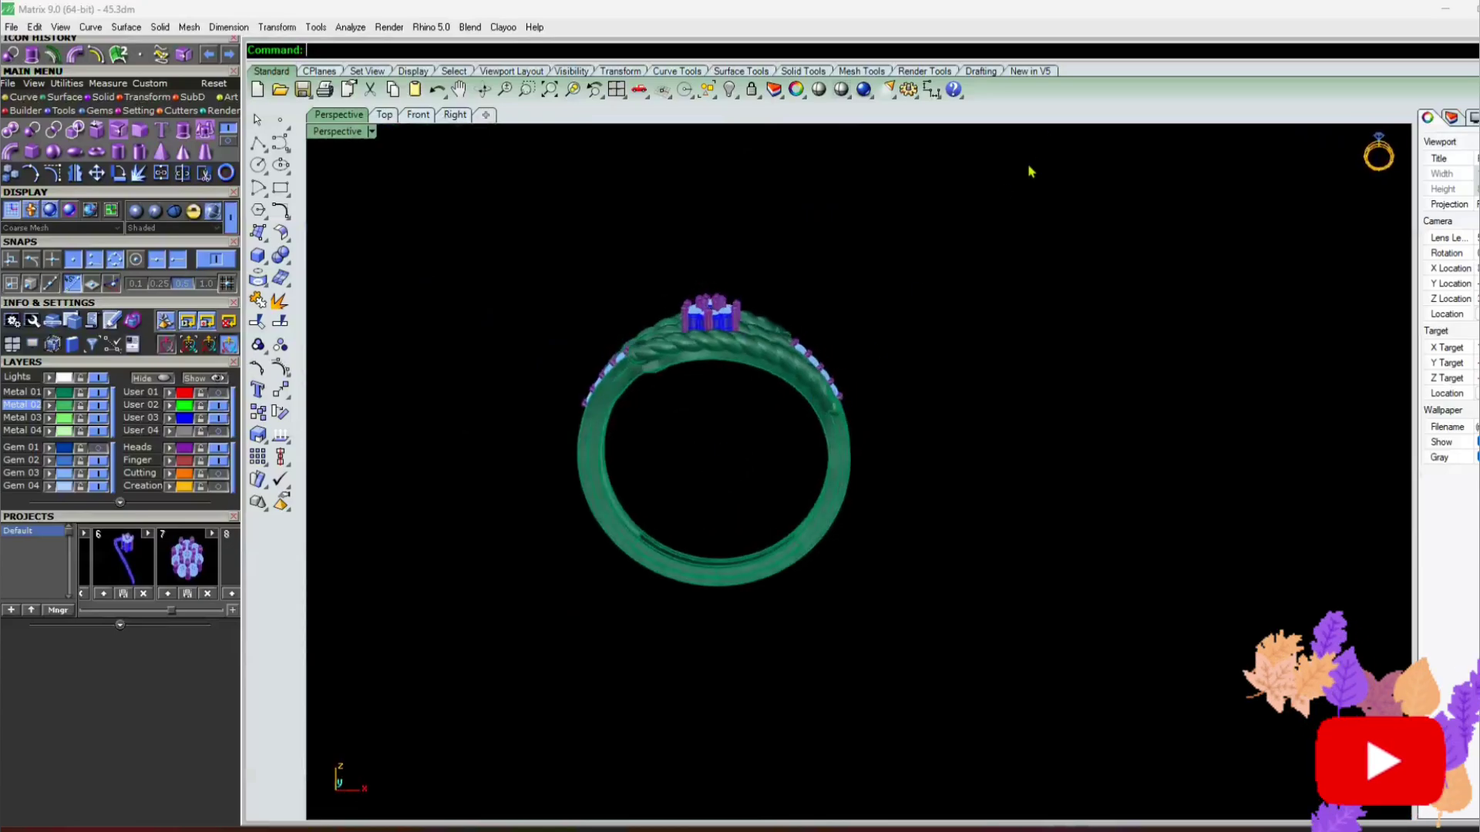
pyautogui.hotkey('ctrl', 'a')
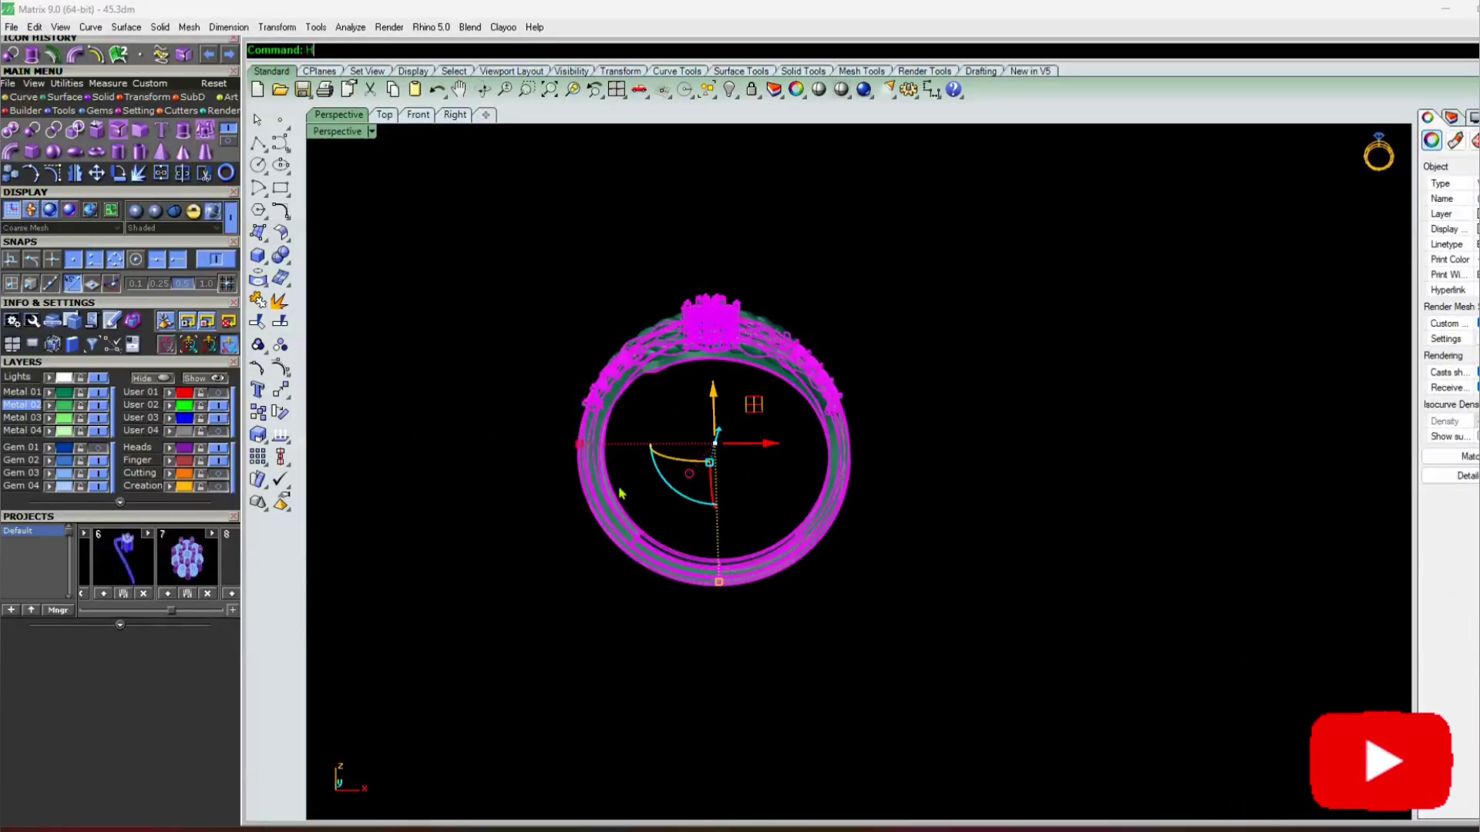
pyautogui.press('BackSpace')
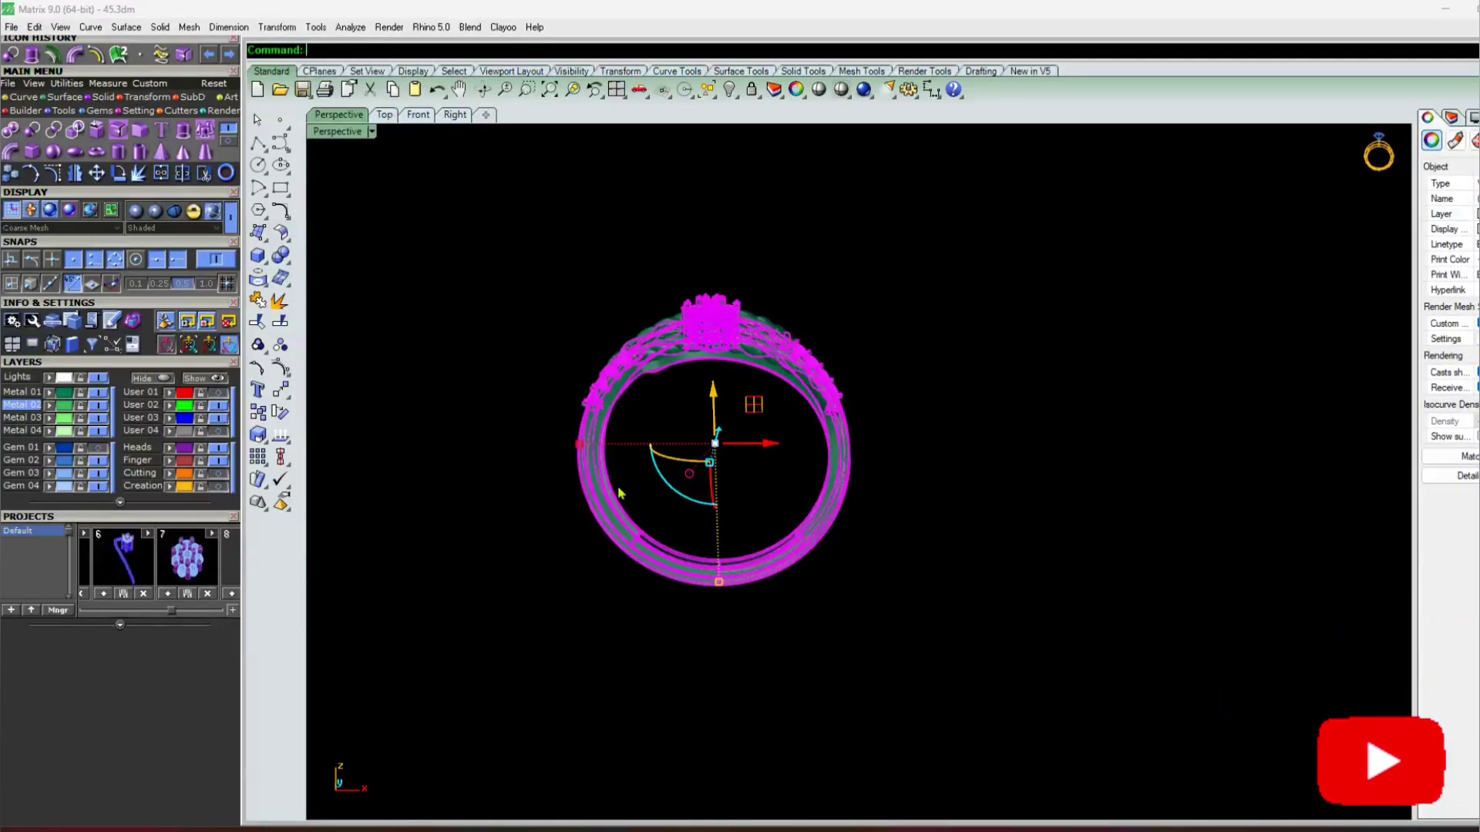
pyautogui.click(924, 262)
# Inspect the shank and the prong-set gems on the shoulders up close in the shaded perspective view
pyautogui.moveTo(925, 262); pyautogui.dragTo(633, 413, button='right')
pyautogui.moveTo(606, 340); pyautogui.dragTo(778, 340, button='right')
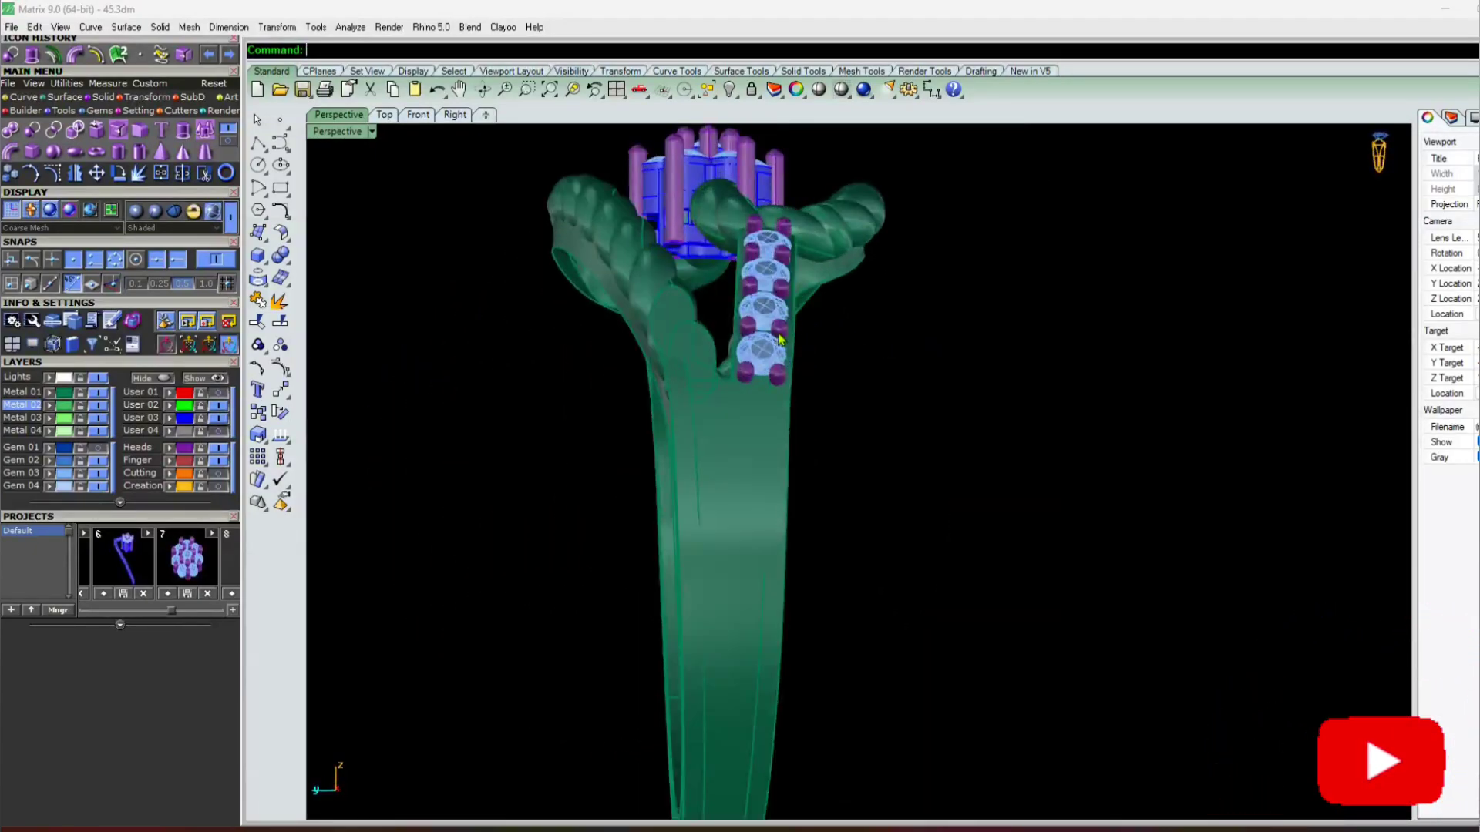
pyautogui.moveTo(605, 312); pyautogui.dragTo(661, 488, button='right')
pyautogui.scroll(6, 661, 489)
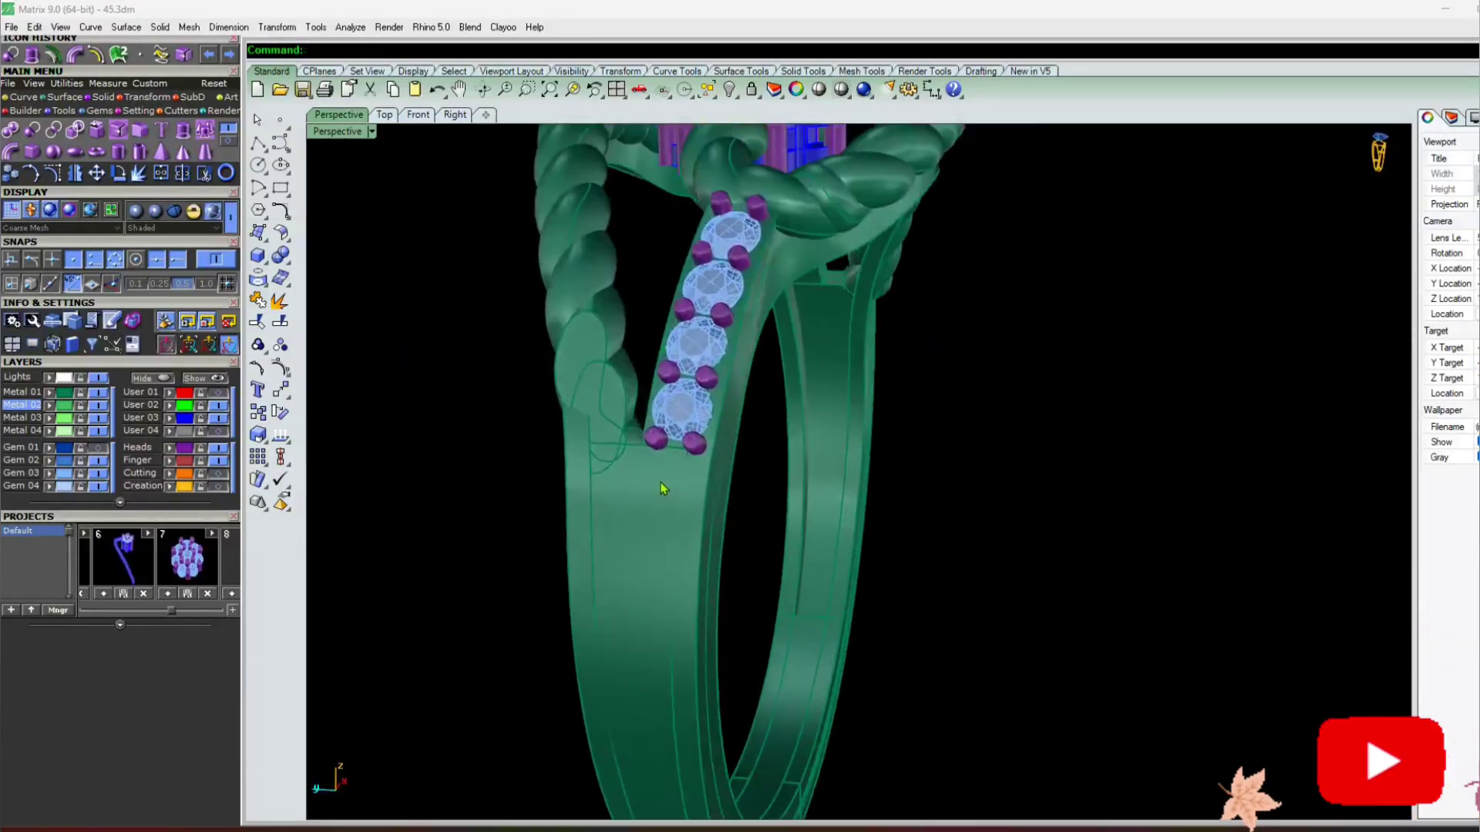
pyautogui.click(661, 419)
pyautogui.click(970, 293)
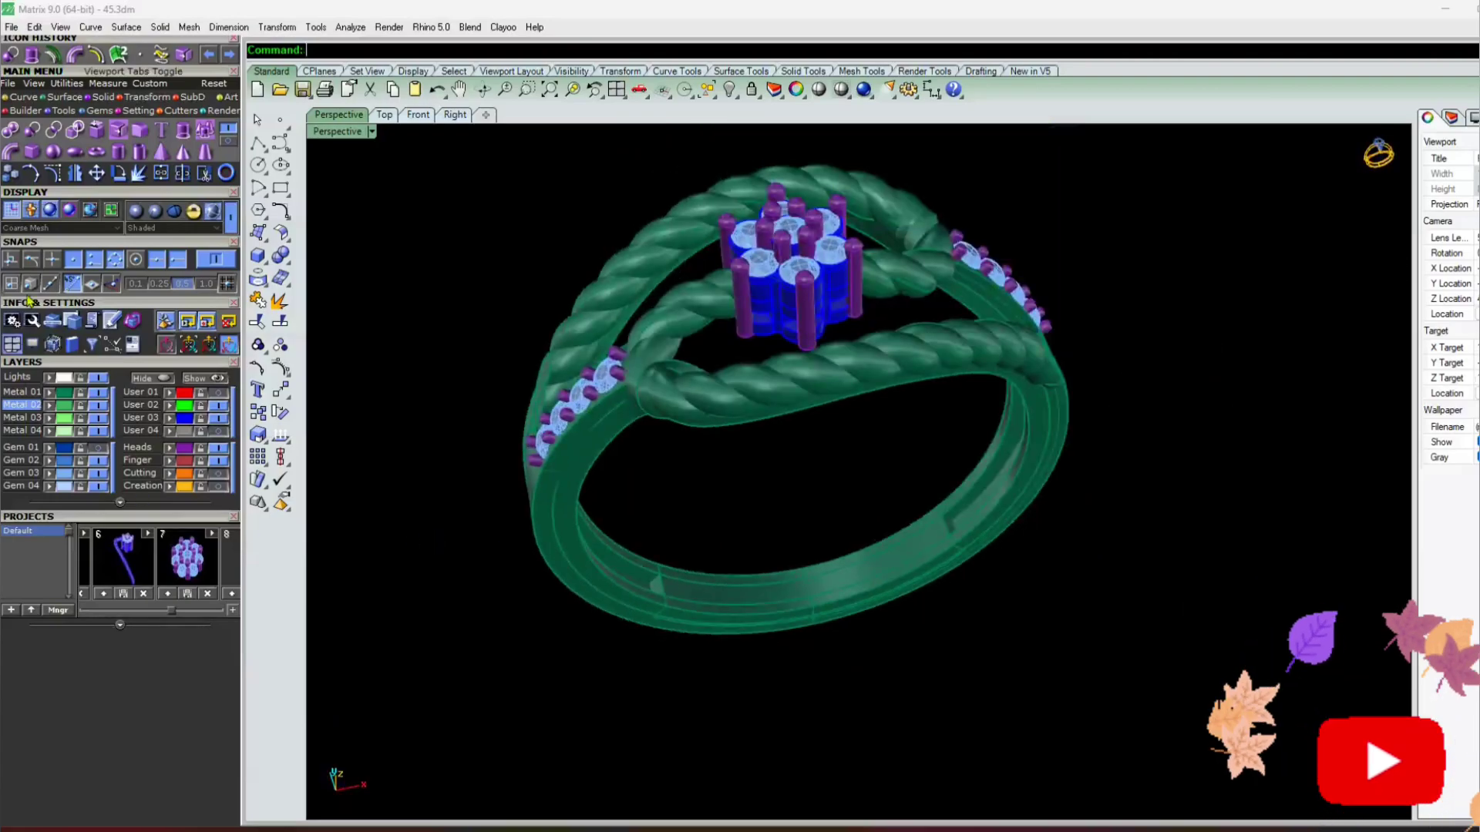
# Examine the rope strands, flower cluster and shank with the glossy Machine and Plastic shading materials
pyautogui.moveTo(370, 479); pyautogui.dragTo(664, 621, button='right')
pyautogui.scroll(5, 664, 622)
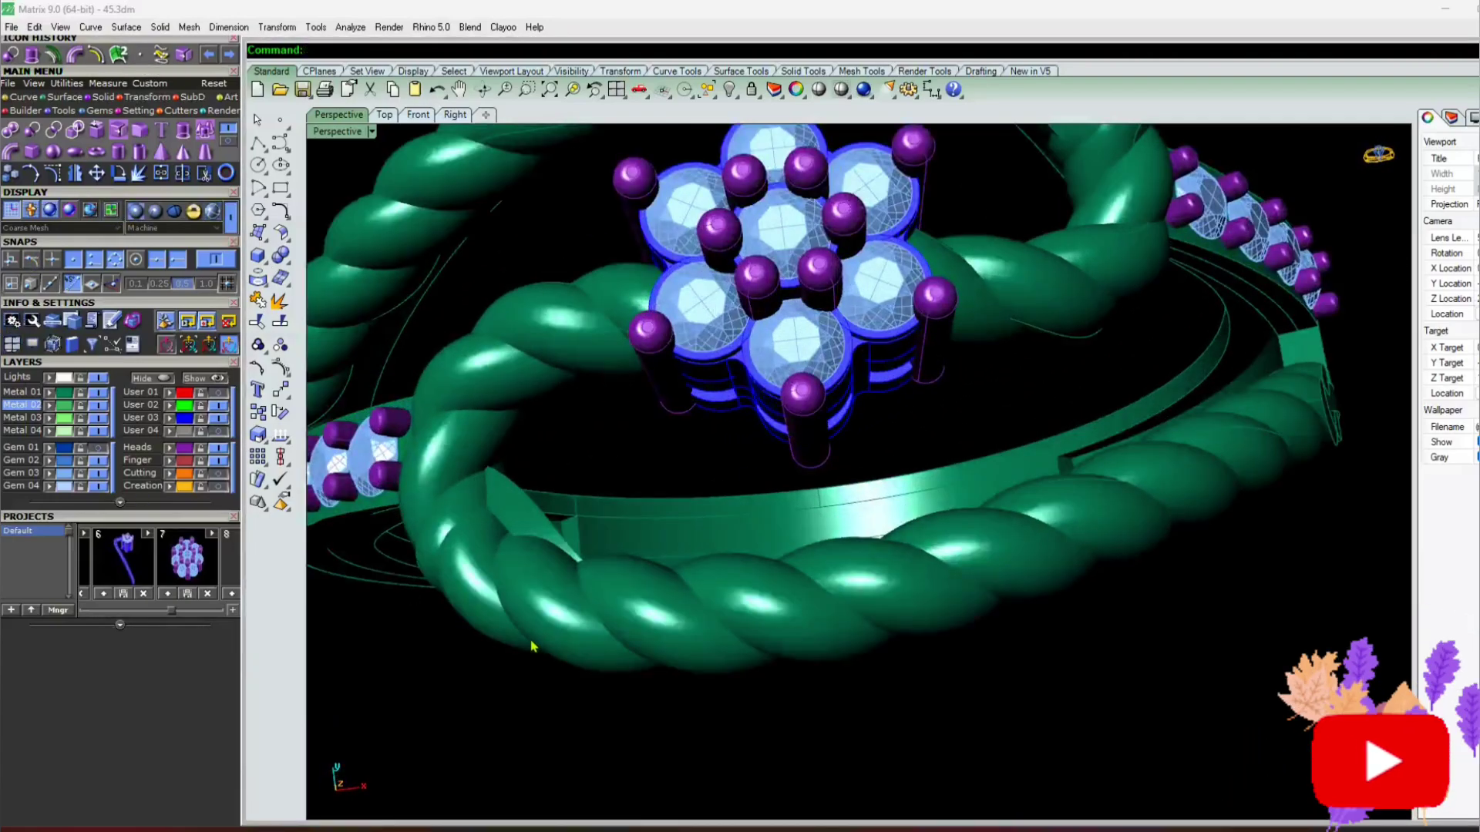
pyautogui.moveTo(529, 644); pyautogui.dragTo(637, 450, button='right')
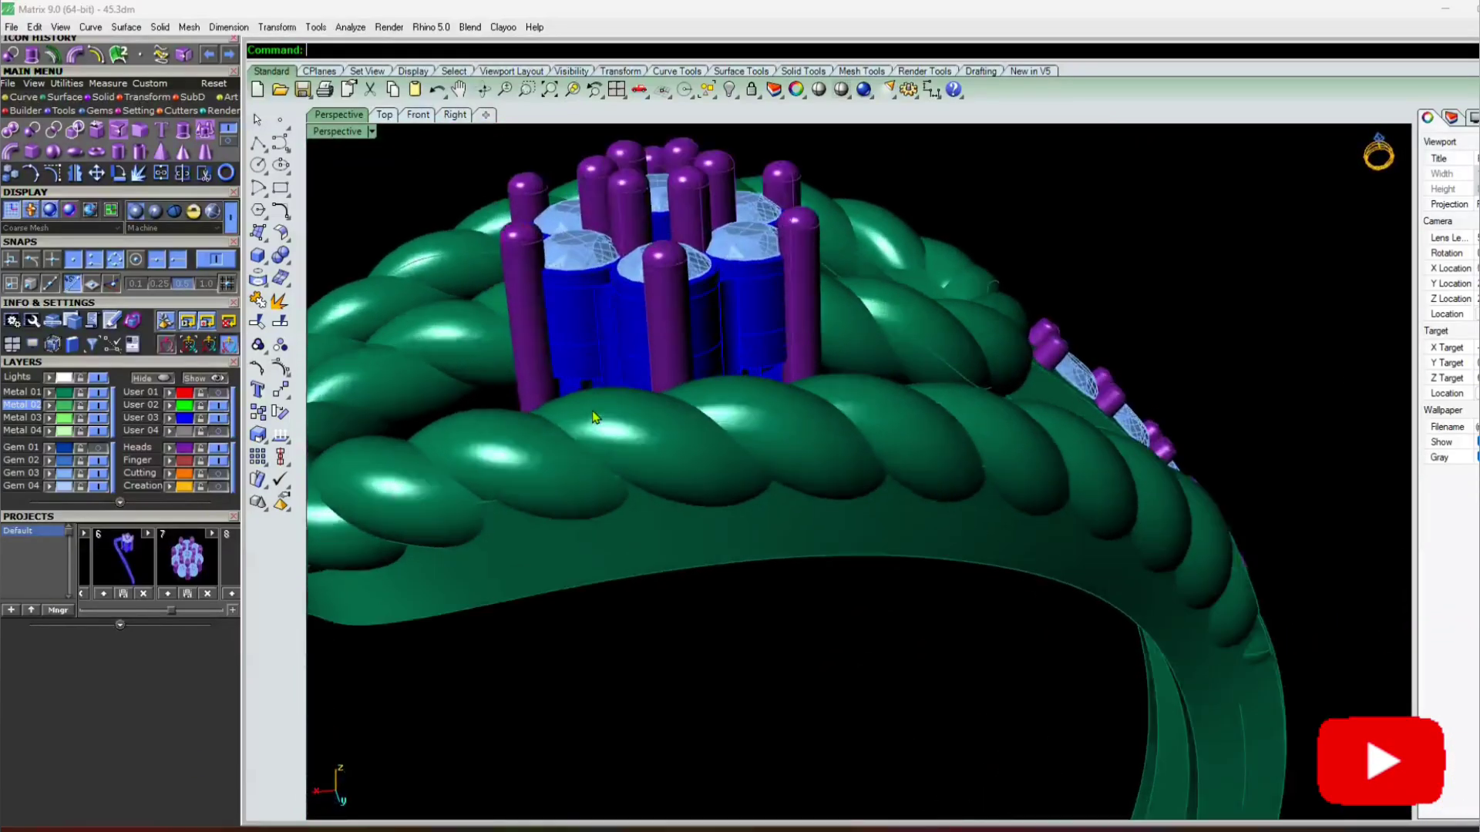
pyautogui.scroll(5, 567, 561)
pyautogui.moveTo(446, 663); pyautogui.dragTo(630, 478, button='right')
pyautogui.scroll(-10, 630, 479)
pyautogui.moveTo(809, 347); pyautogui.dragTo(711, 322, button='right')
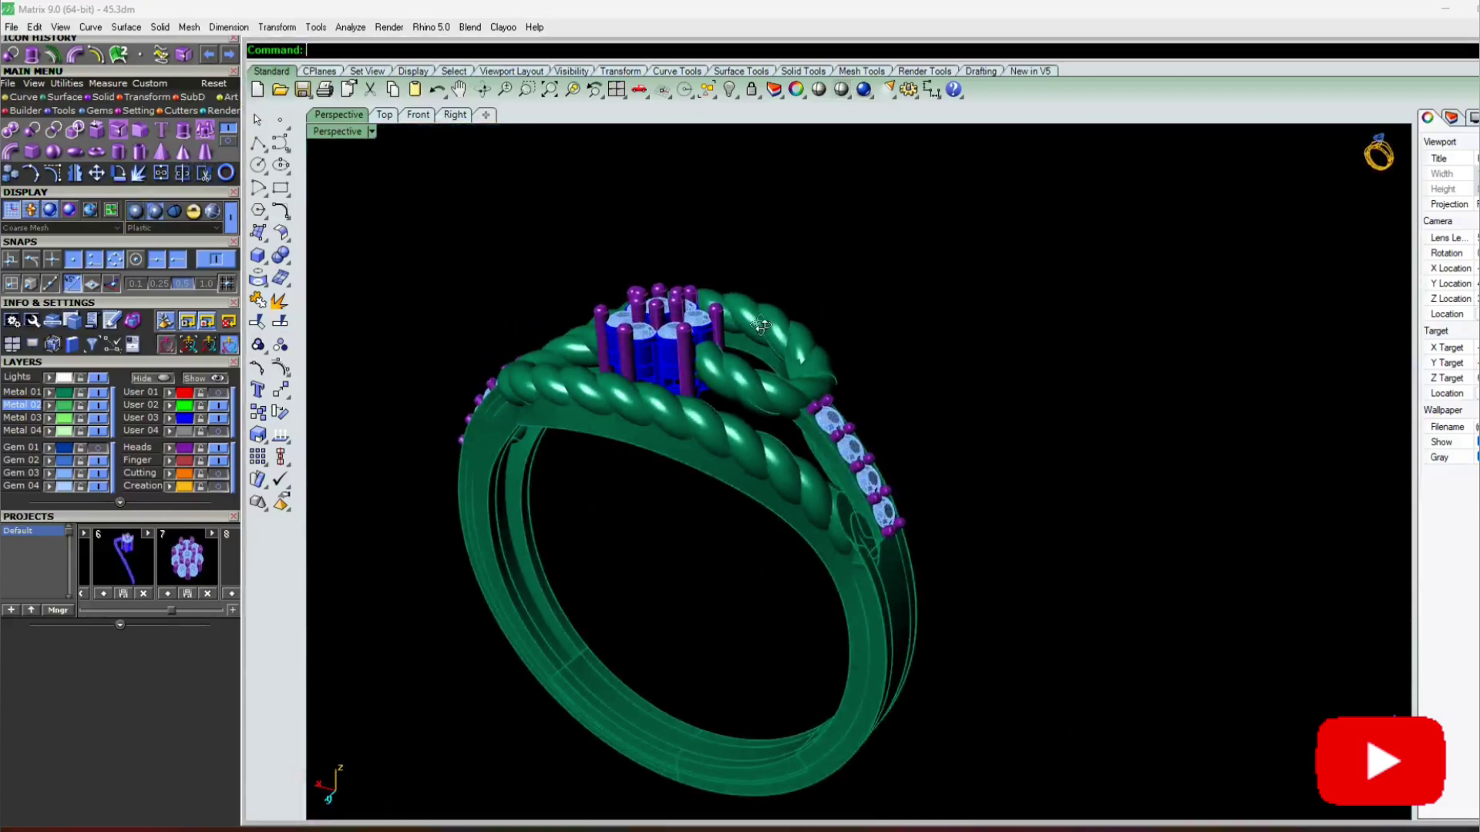
pyautogui.moveTo(896, 455); pyautogui.dragTo(778, 613, button='right')
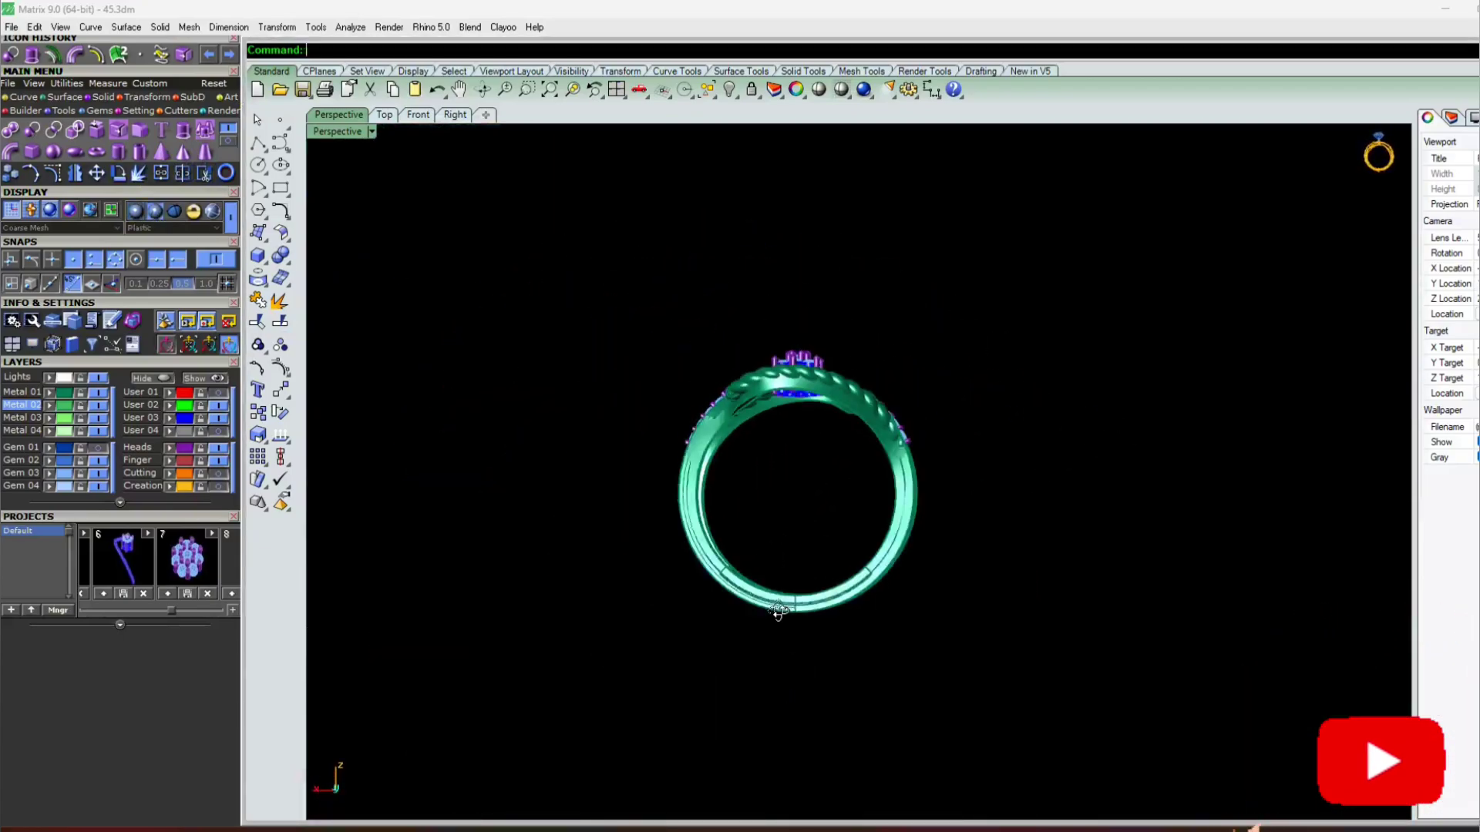
pyautogui.scroll(4, 775, 416)
pyautogui.moveTo(694, 432); pyautogui.dragTo(622, 537, button='right')
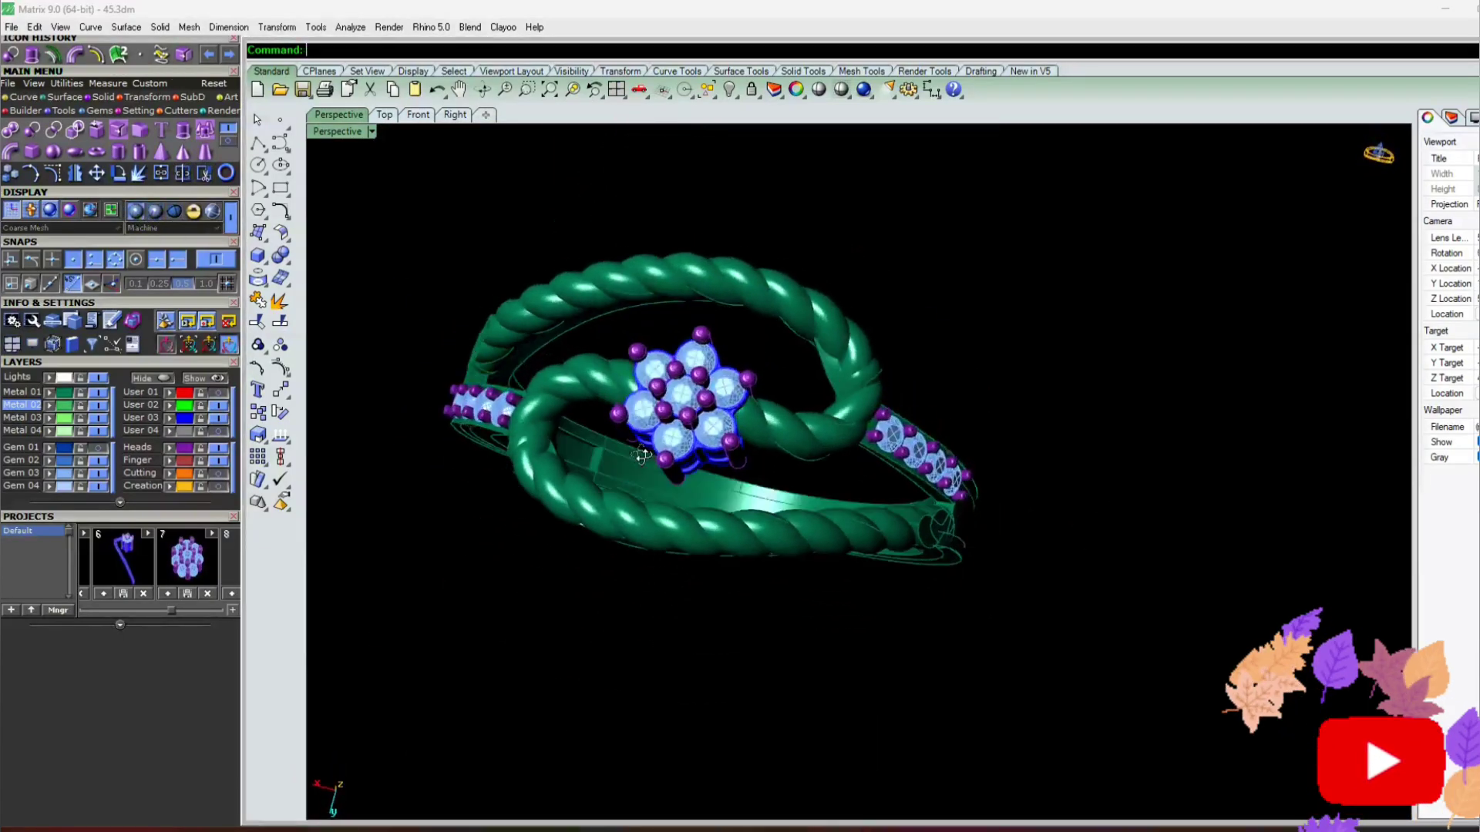